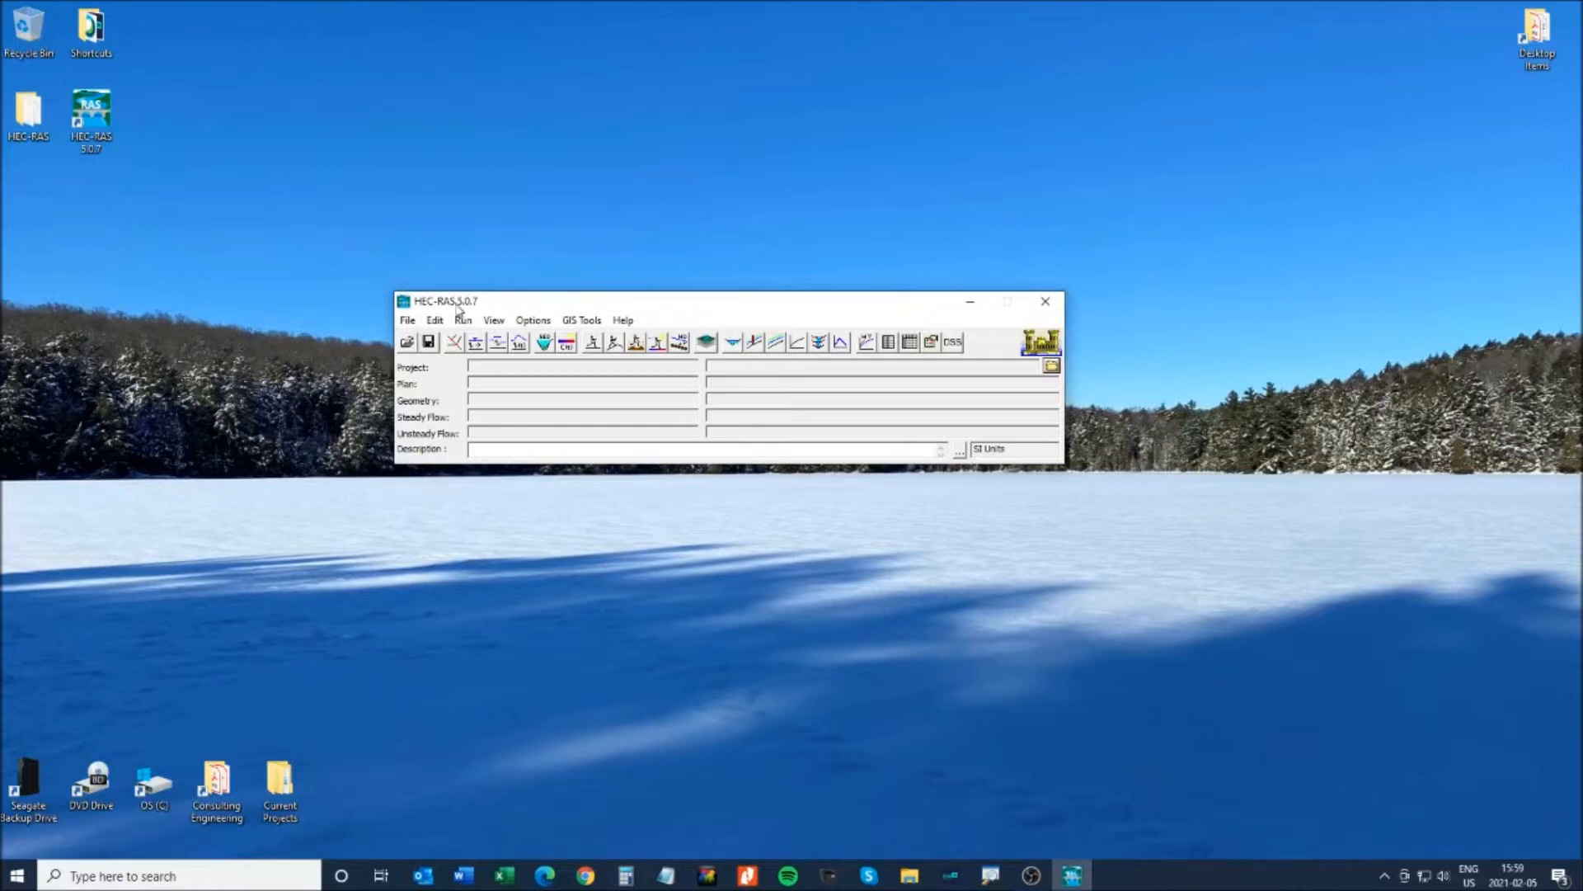
- Open the RougeP2_FPMU_Final project from the default Desktop\HEC-RAS project folder
{"action": "left_click", "coordinate": [407, 343]}
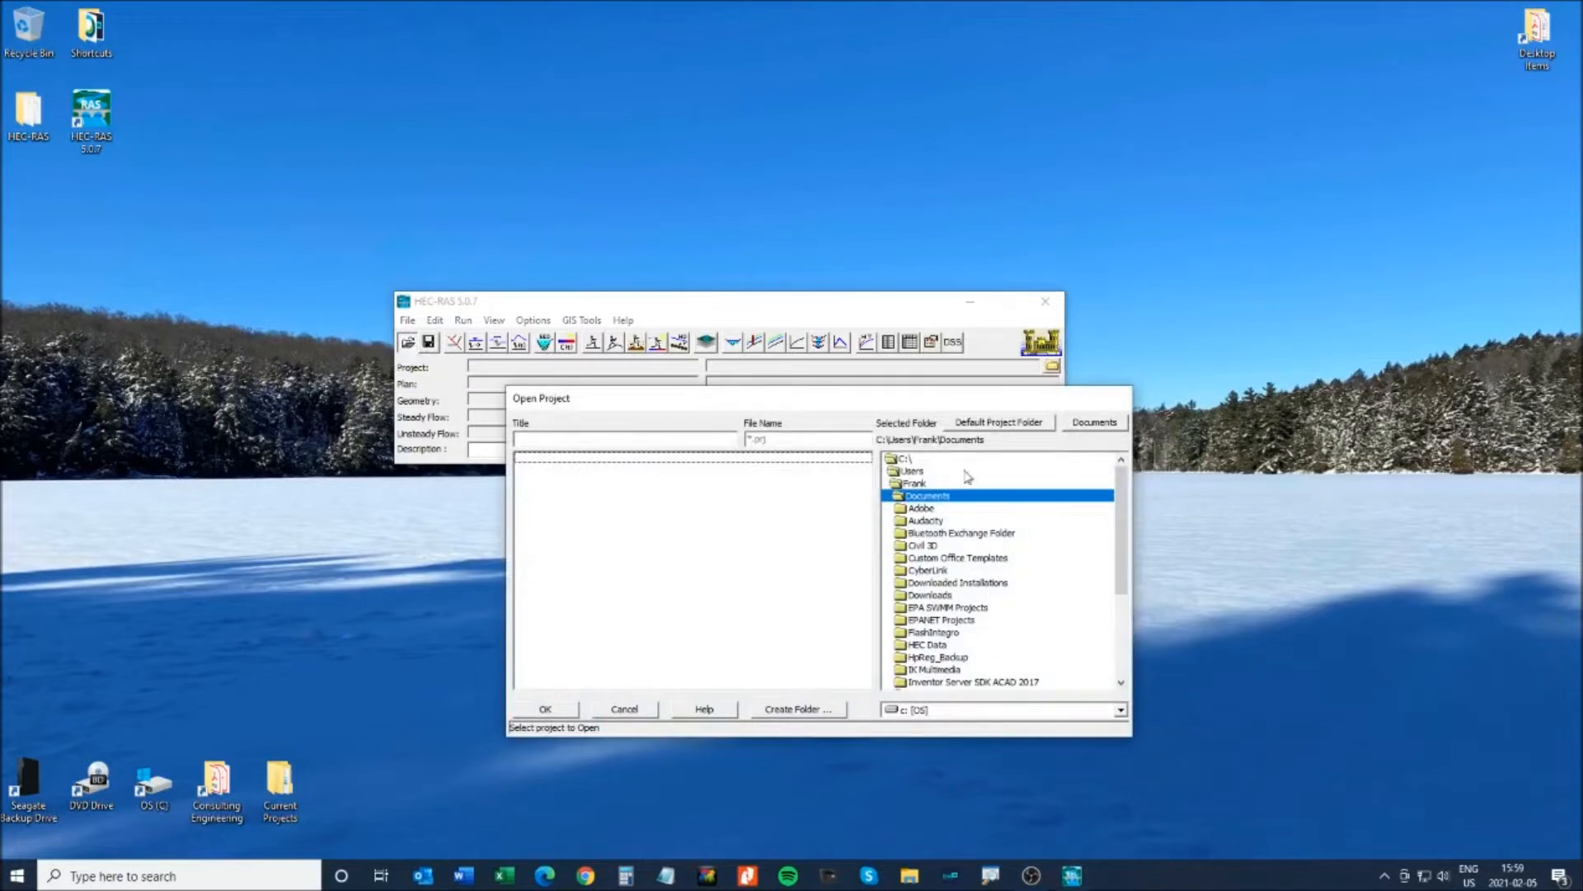
{"action": "left_click", "coordinate": [981, 422]}
{"action": "left_click", "coordinate": [577, 458]}
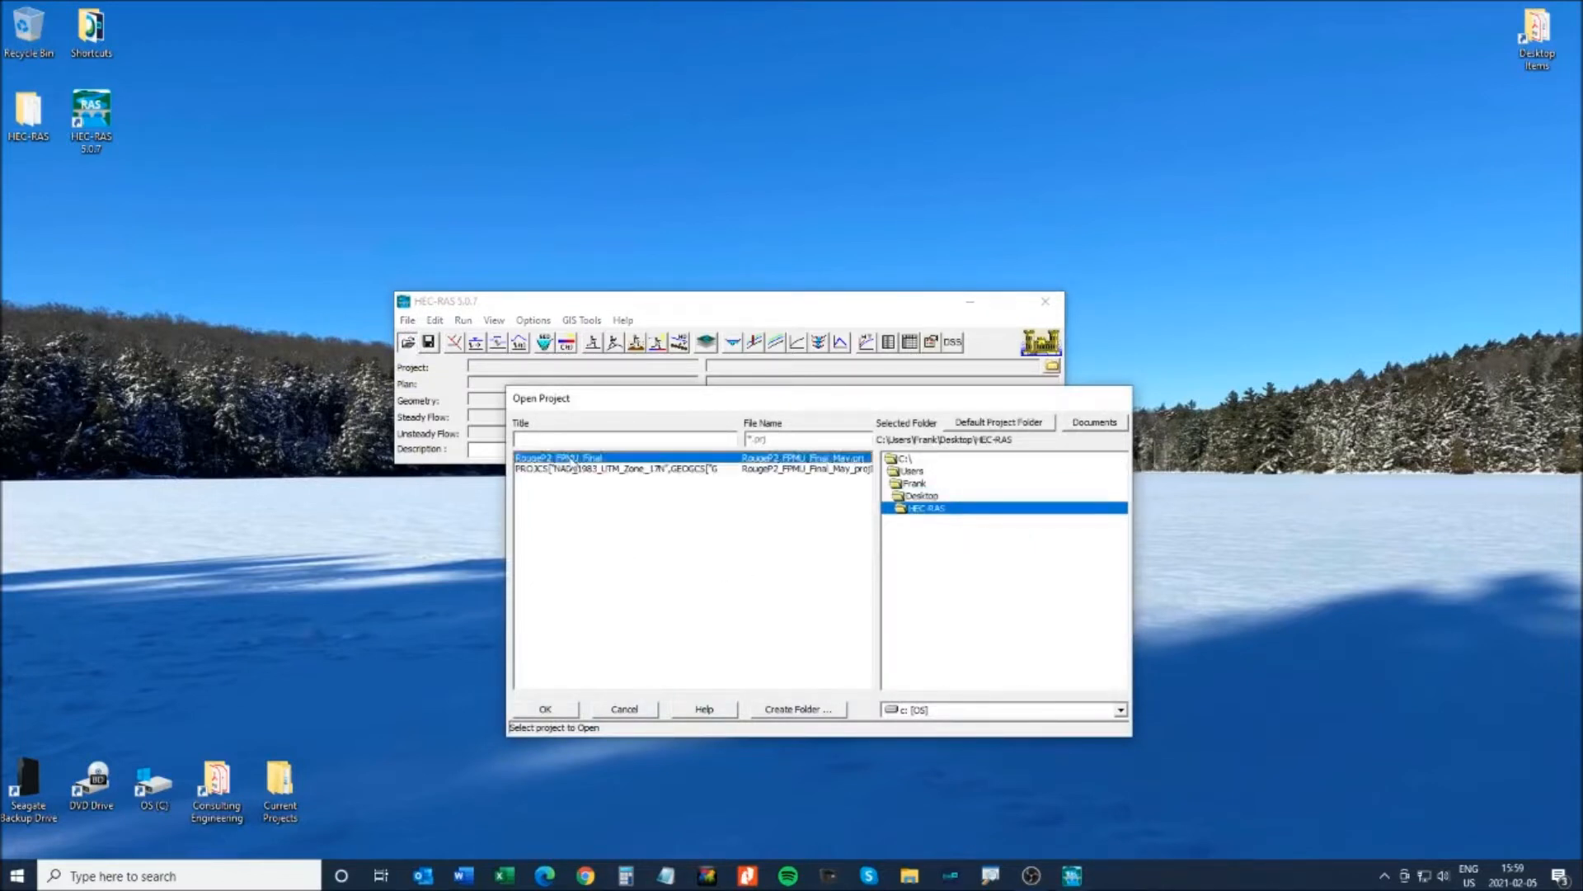
{"action": "left_click", "coordinate": [556, 710]}
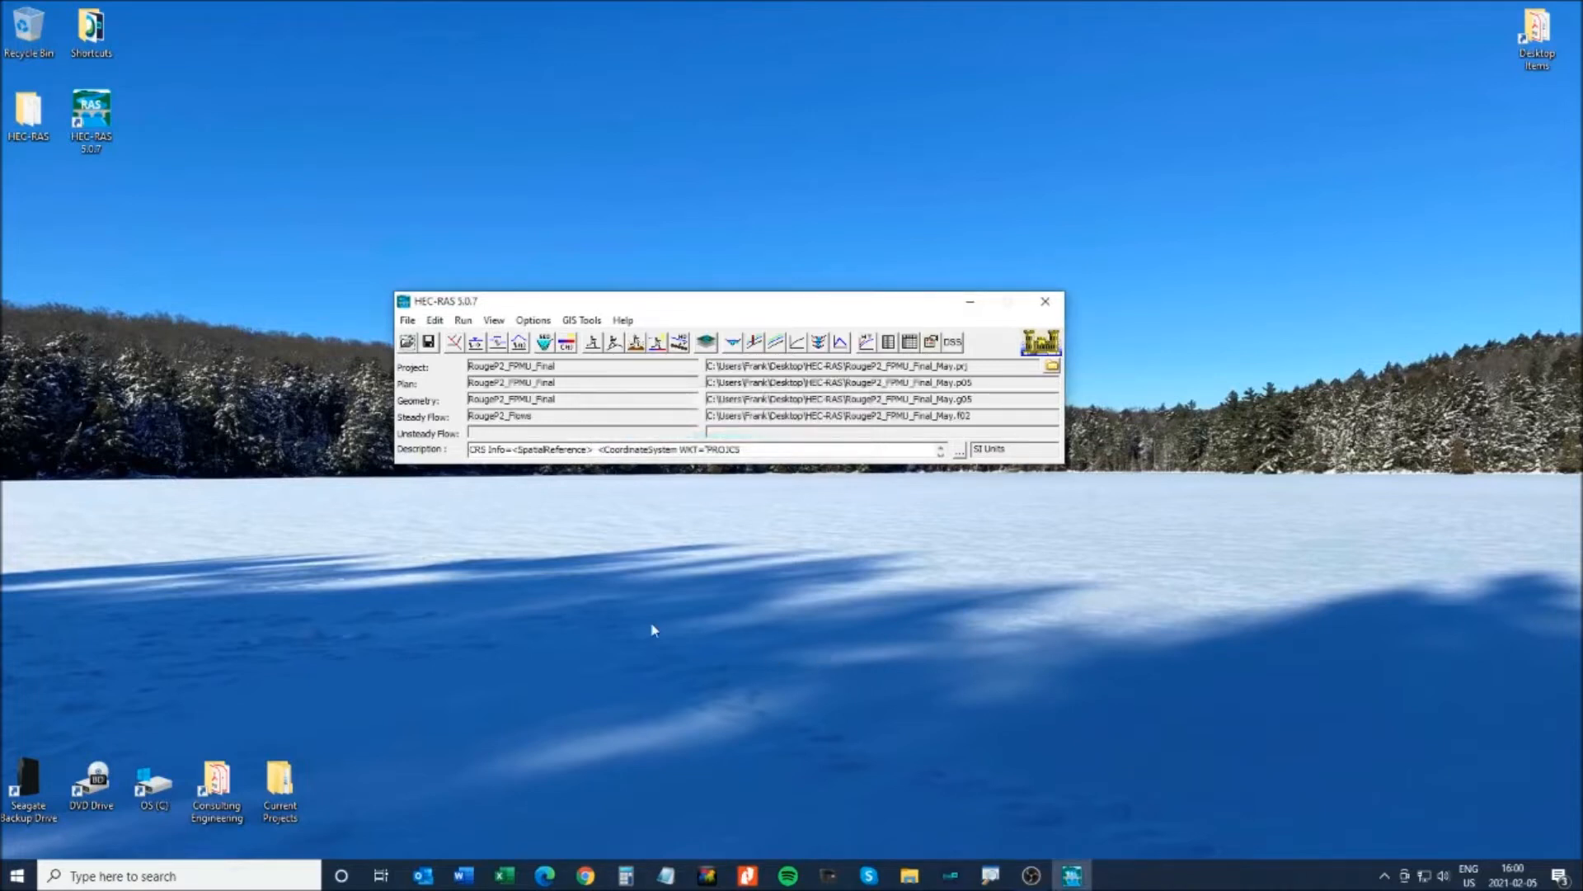
{"action": "left_click", "coordinate": [592, 341]}
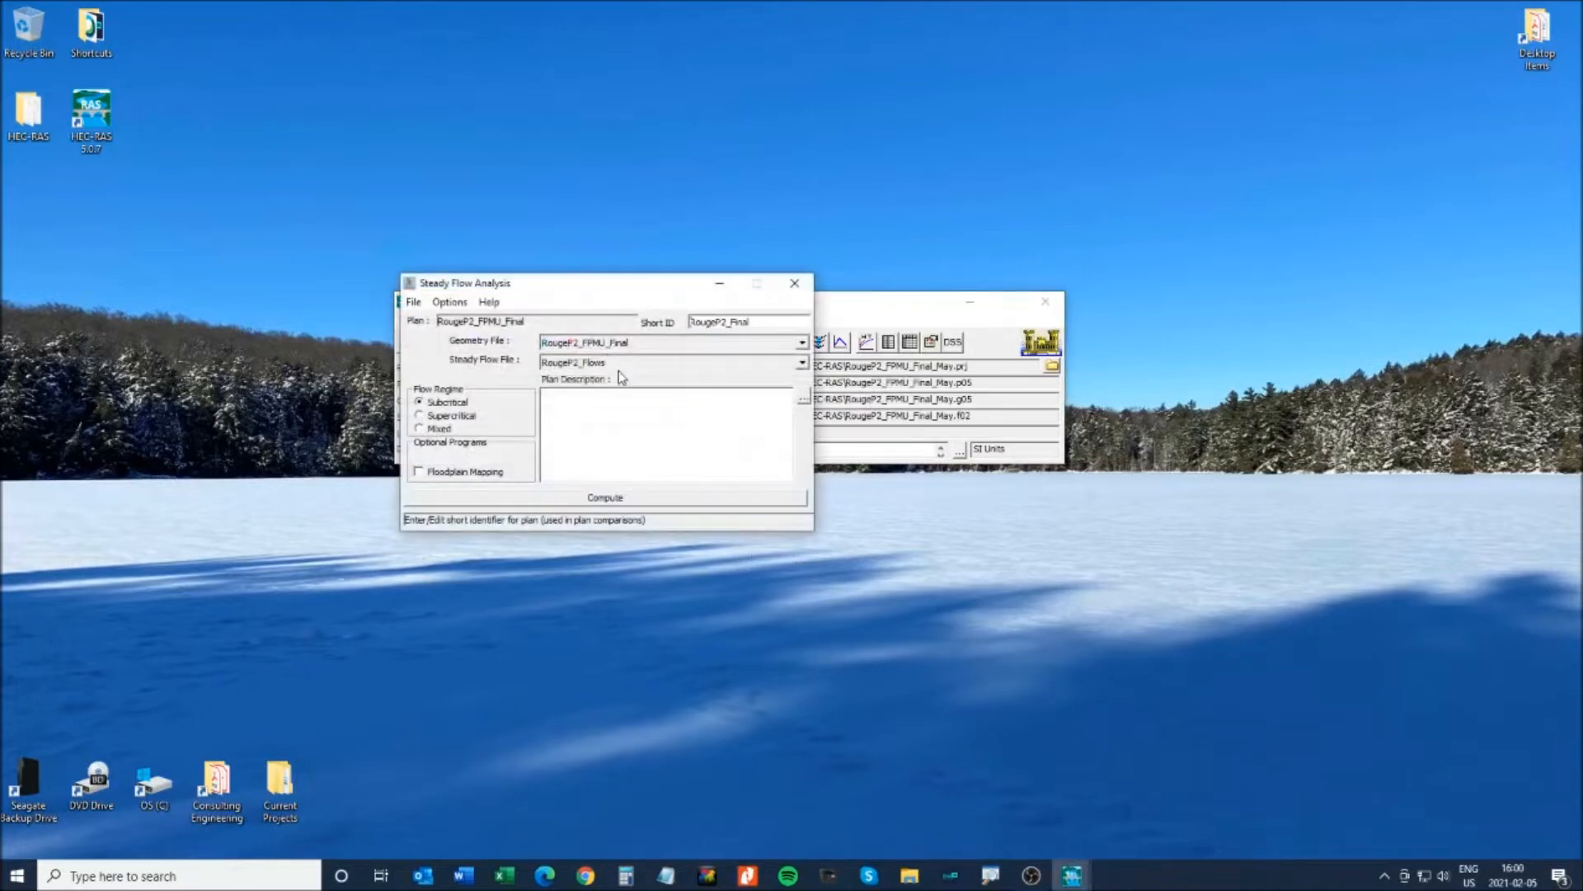
{"action": "left_click_drag", "start_coordinate": [568, 290], "coordinate": [620, 325]}
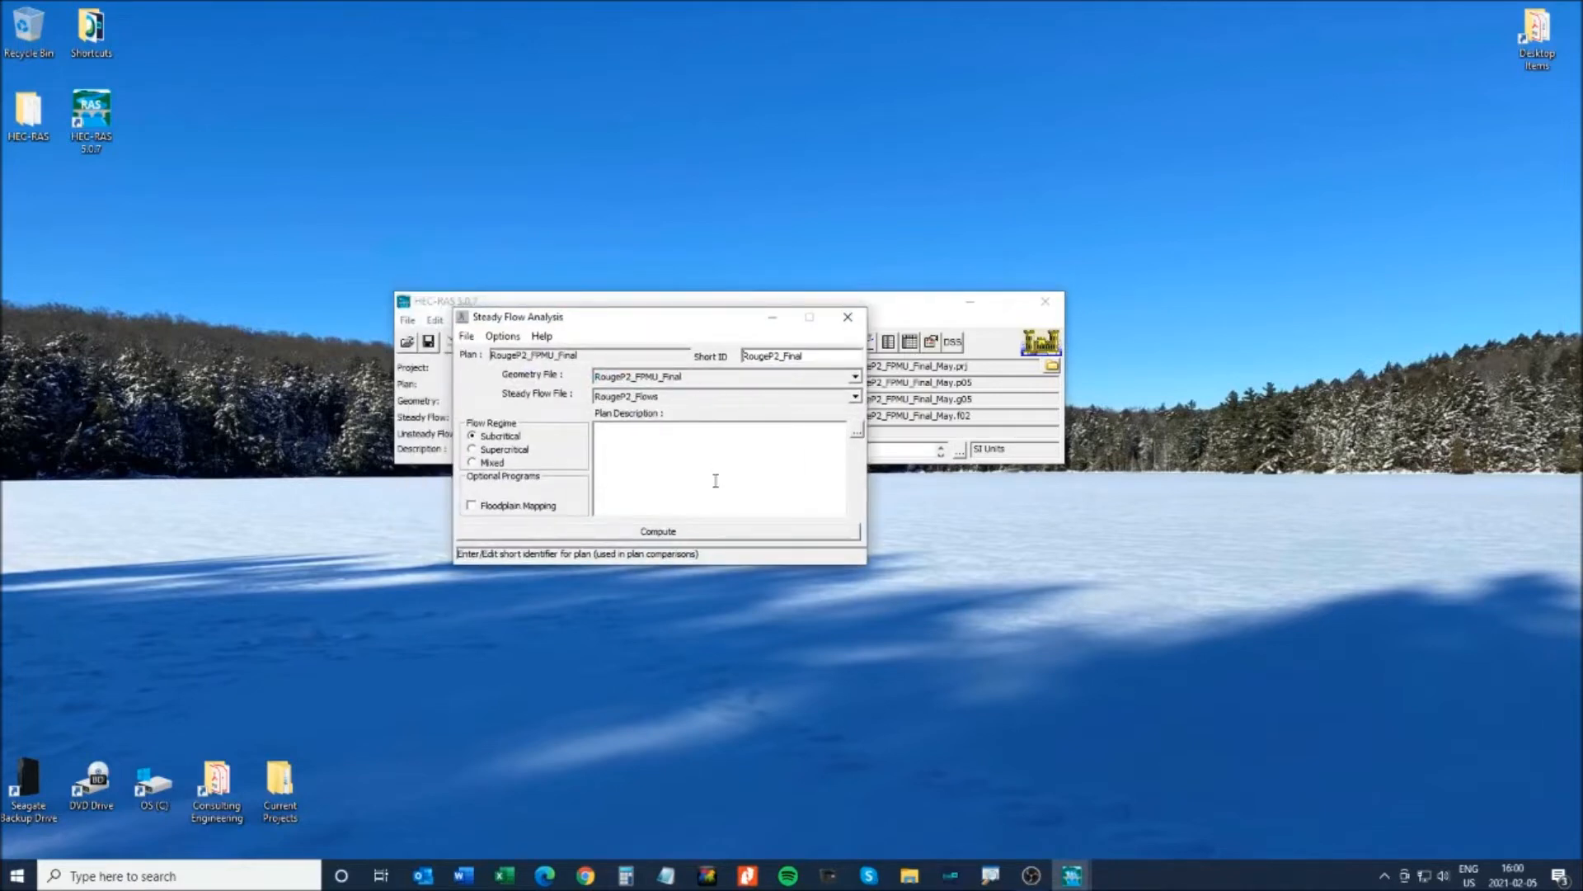
{"action": "left_click", "coordinate": [466, 338]}
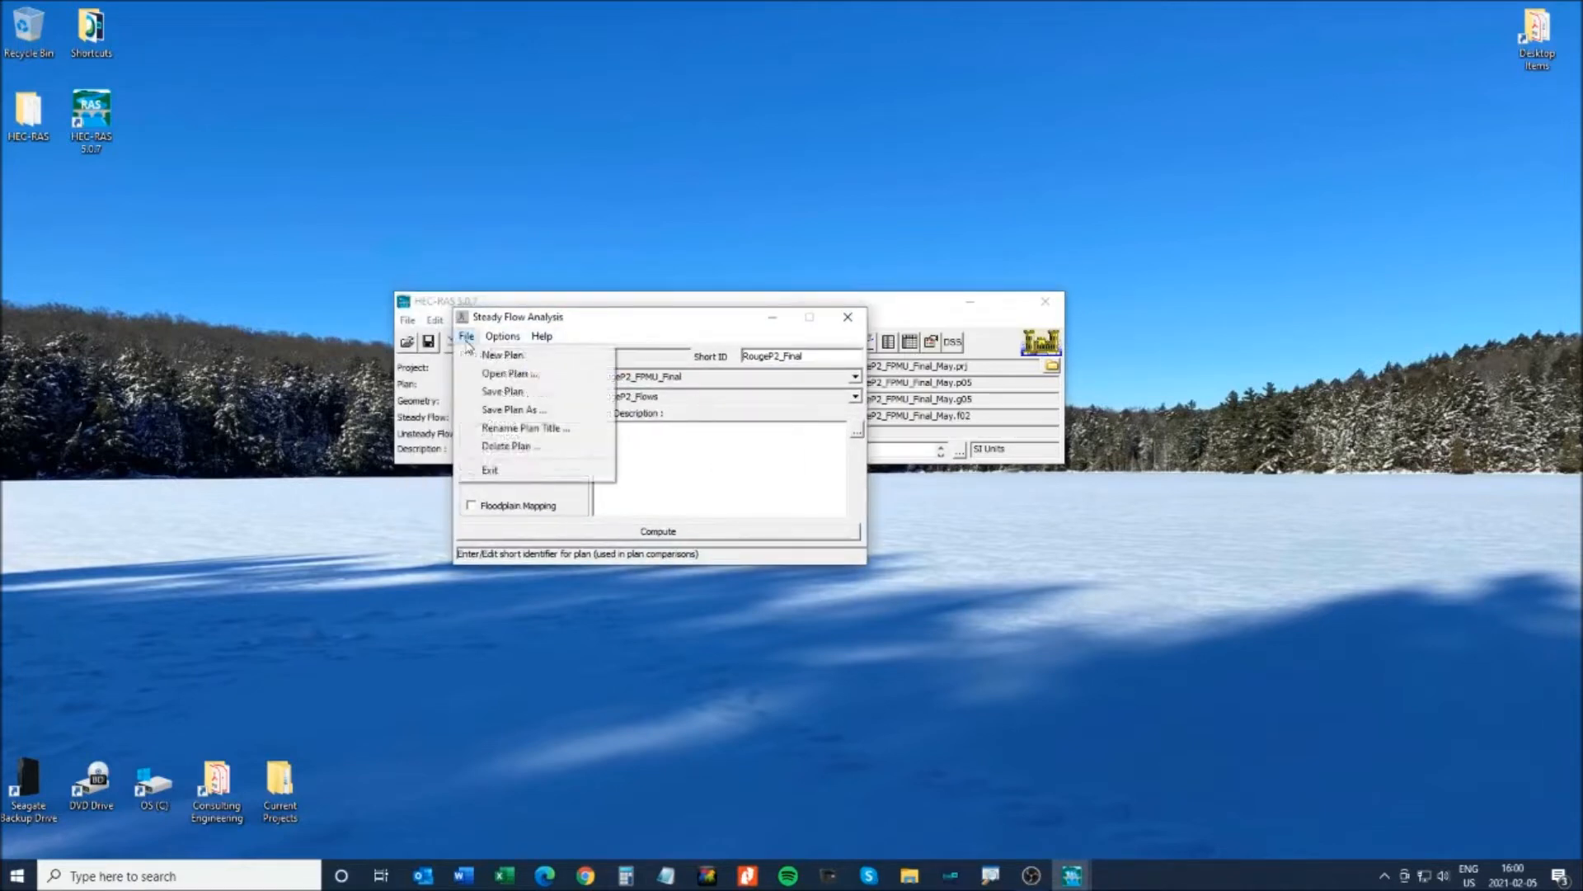
{"action": "left_click", "coordinate": [506, 376]}
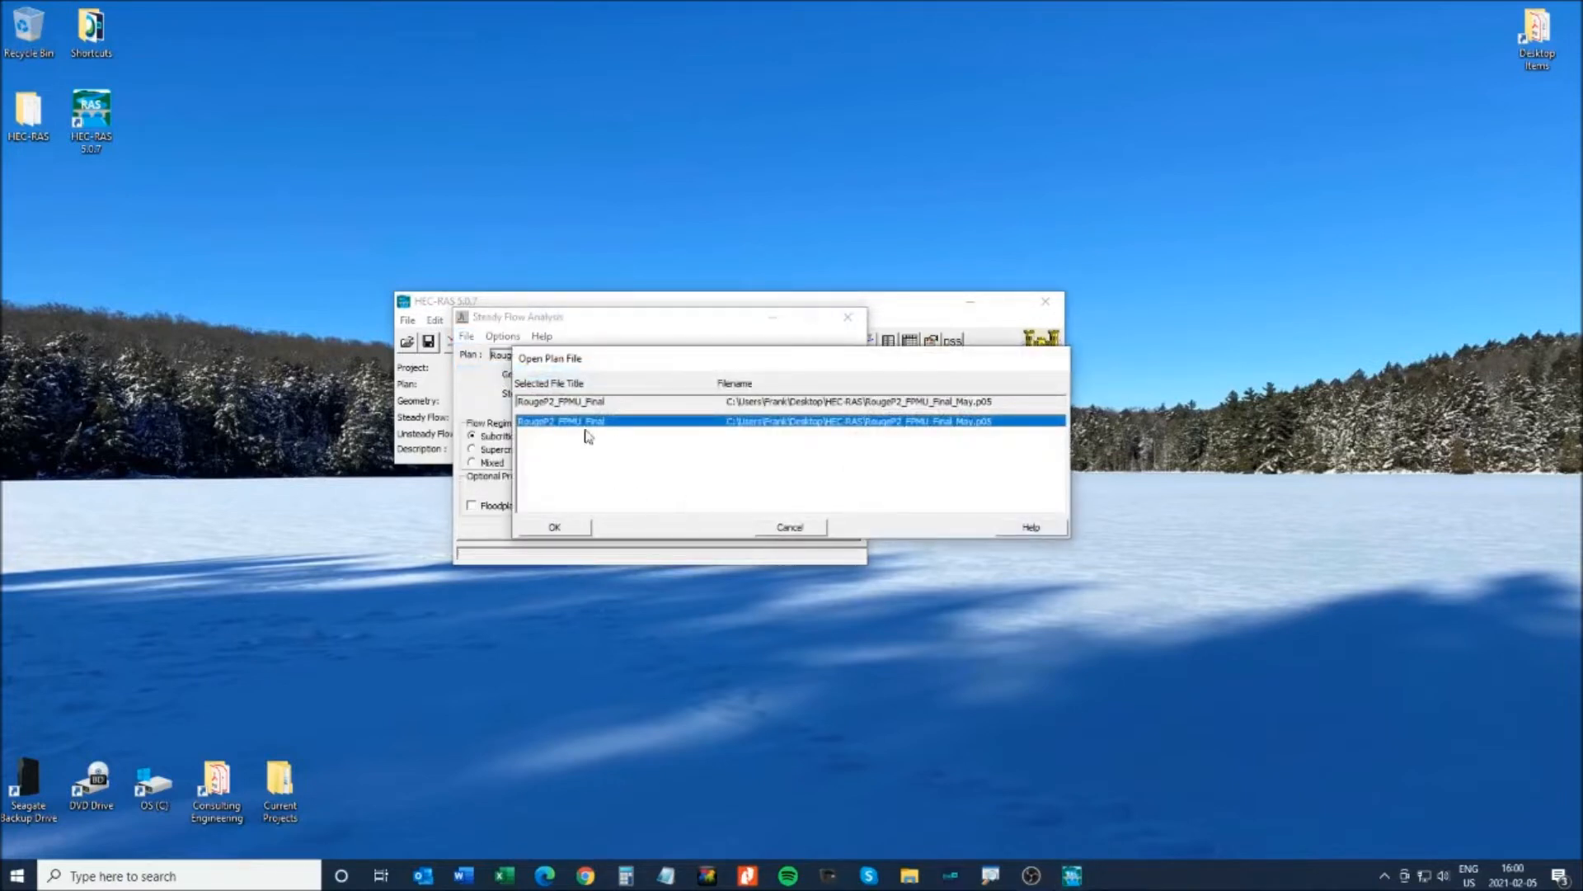
{"action": "left_click", "coordinate": [783, 532]}
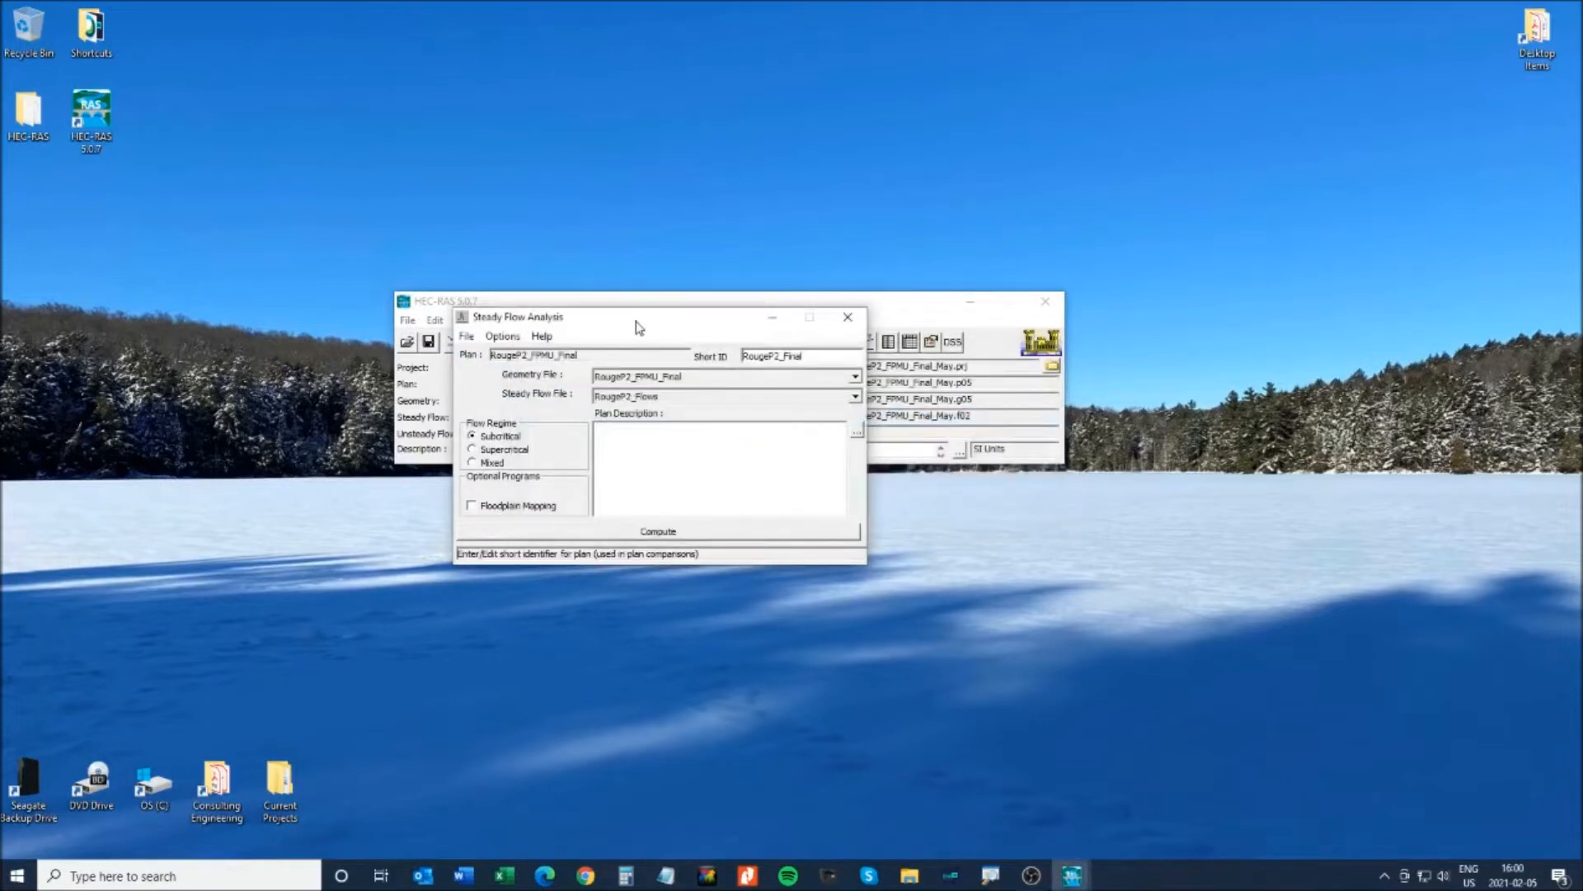
{"action": "left_click", "coordinate": [848, 316]}
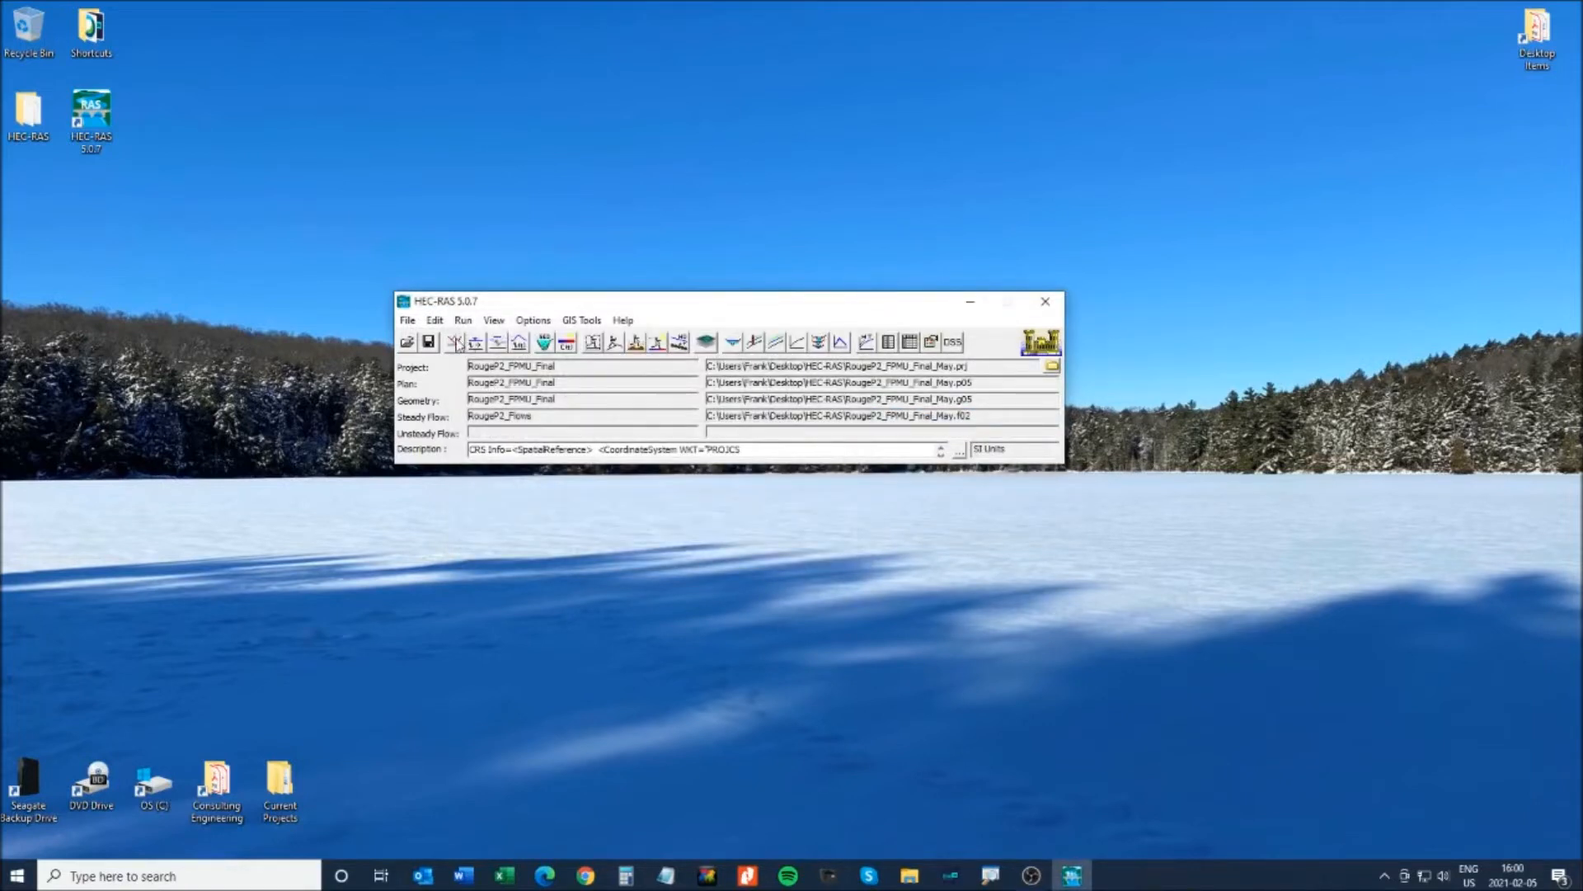
{"action": "left_click", "coordinate": [456, 343]}
{"action": "left_click", "coordinate": [1124, 206]}
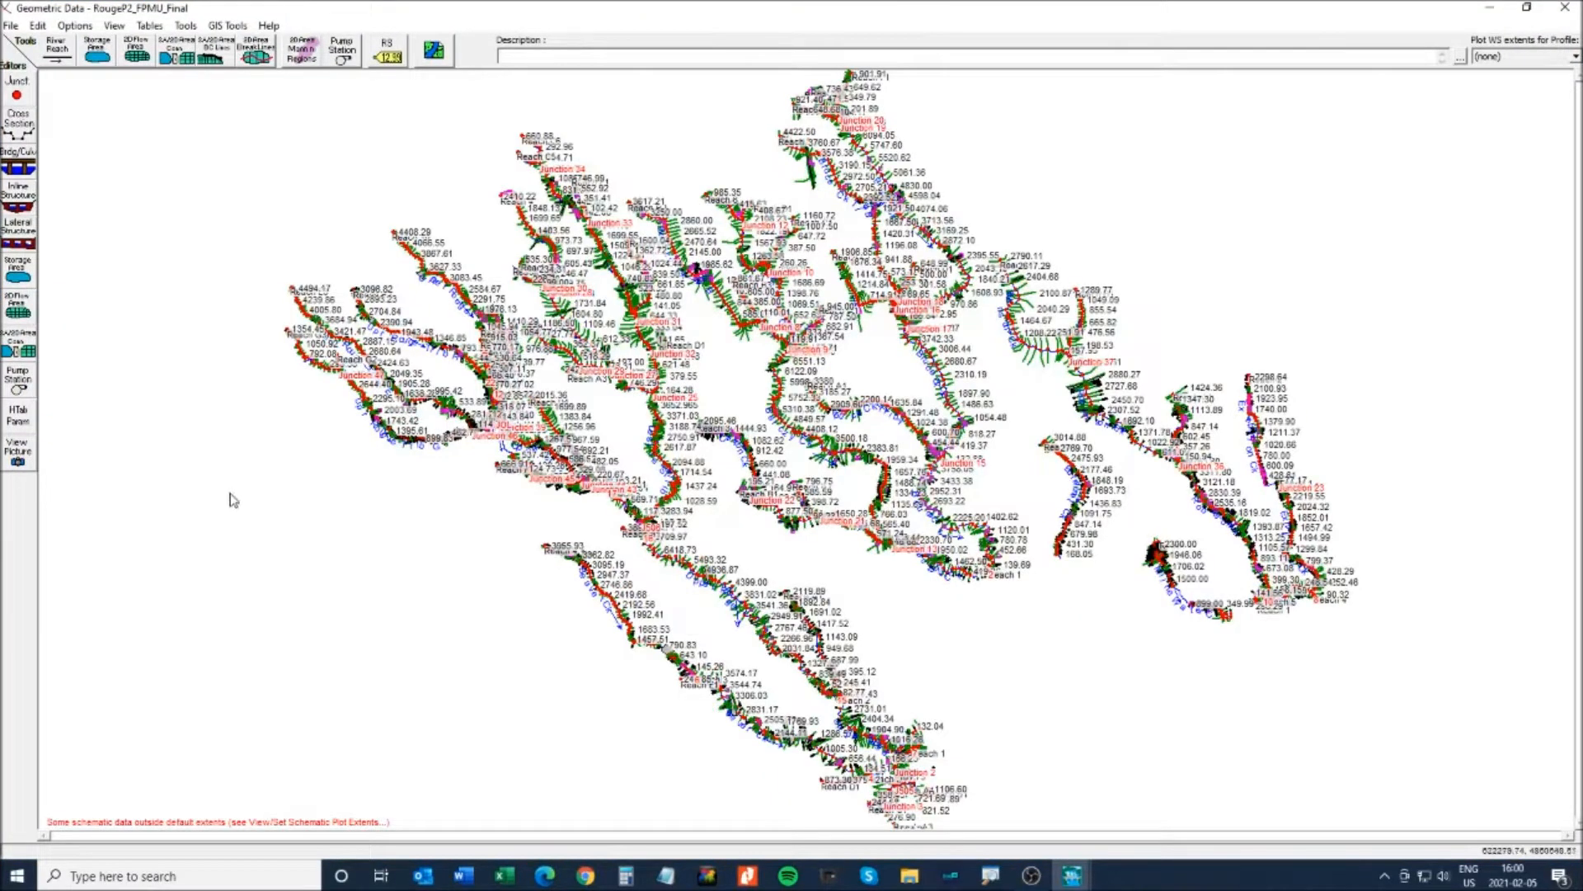
{"action": "left_click", "coordinate": [11, 25]}
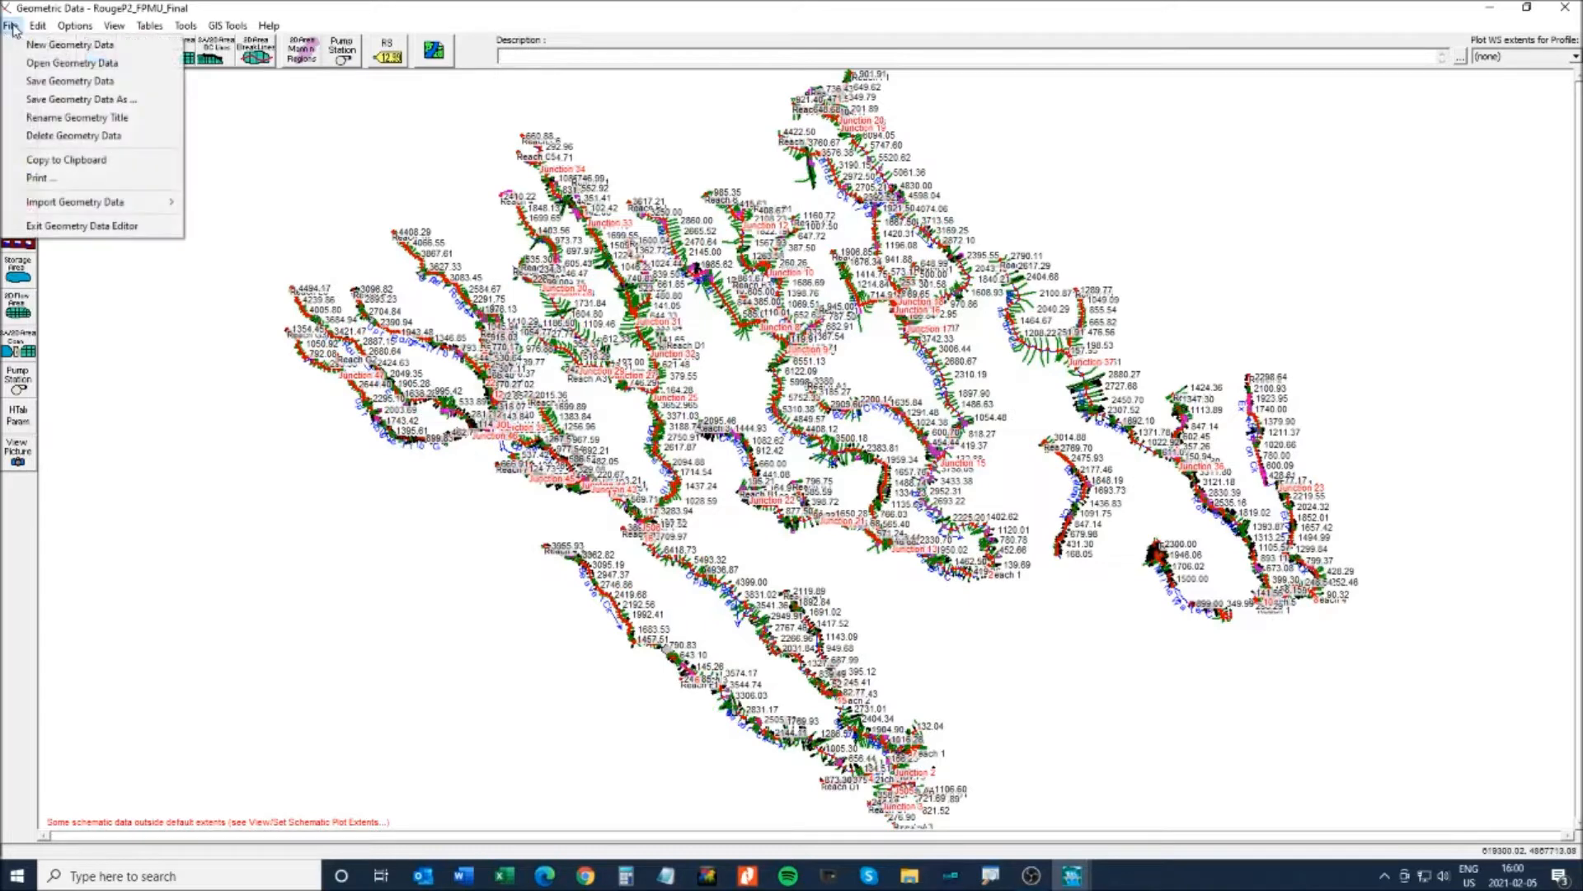
{"action": "left_click", "coordinate": [66, 63]}
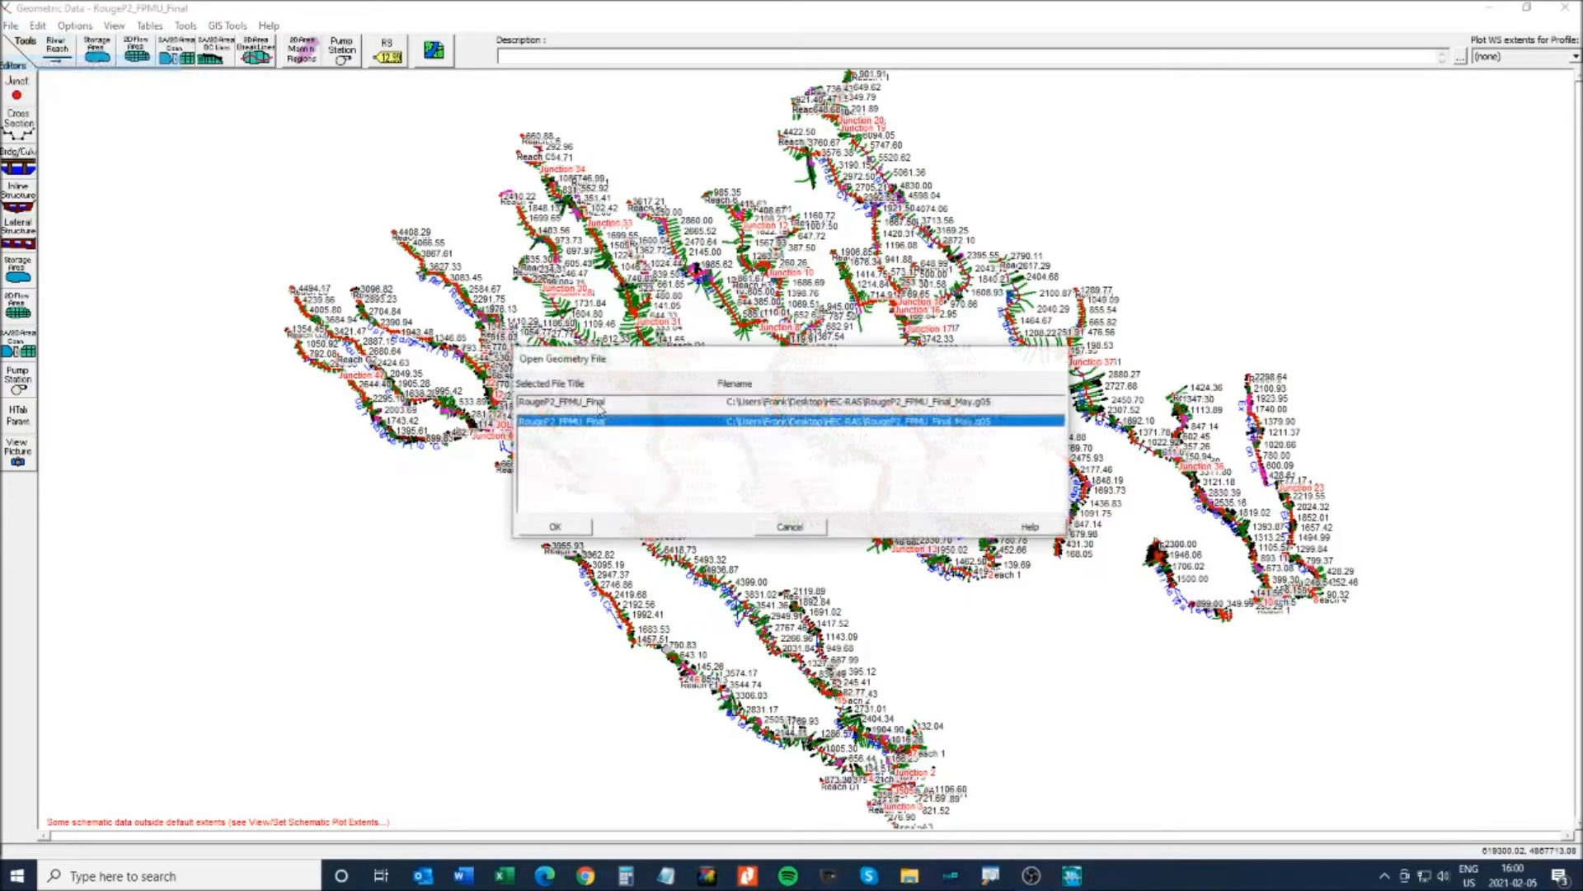
{"action": "left_click", "coordinate": [804, 527]}
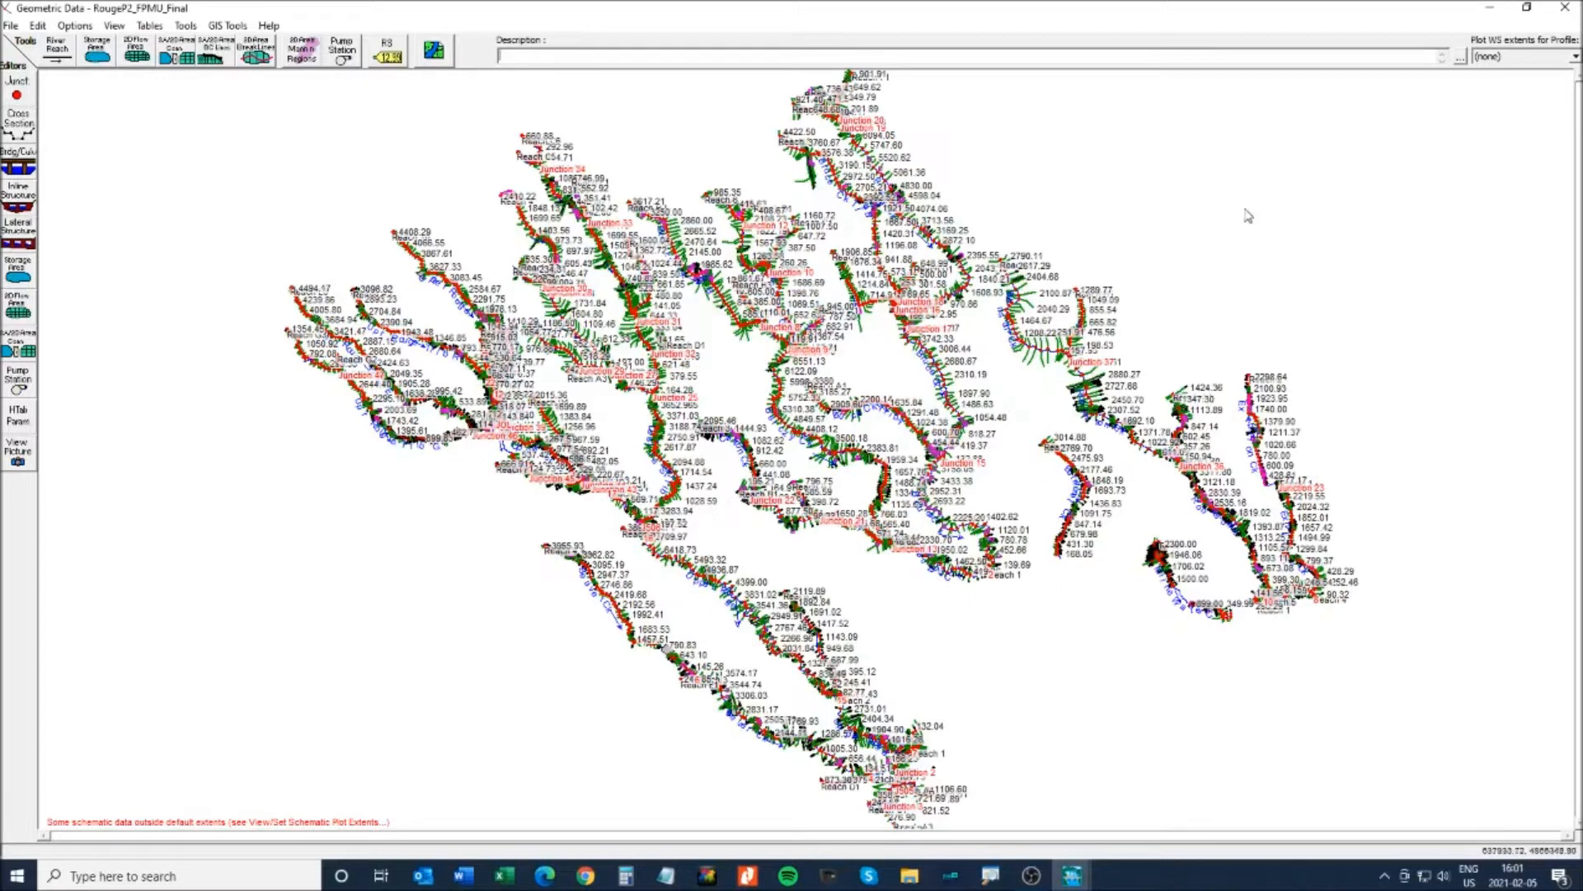
{"action": "left_click", "coordinate": [1569, 12]}
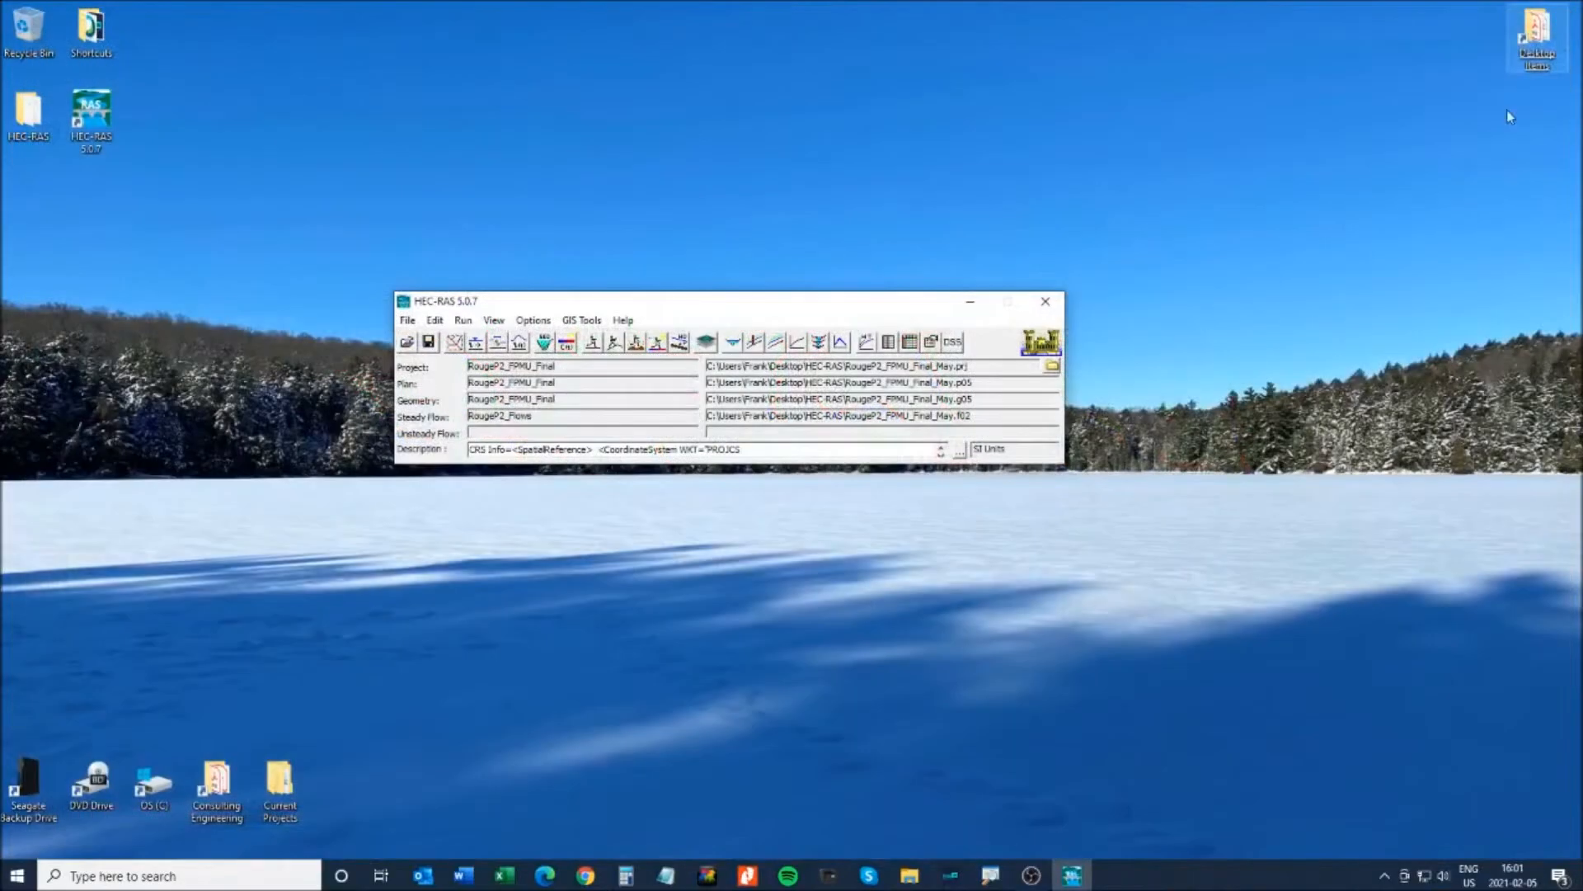
- Launch RAS Mapper from GIS Tools and turn on the Geometries layer to show the river network
{"action": "left_click", "coordinate": [586, 320]}
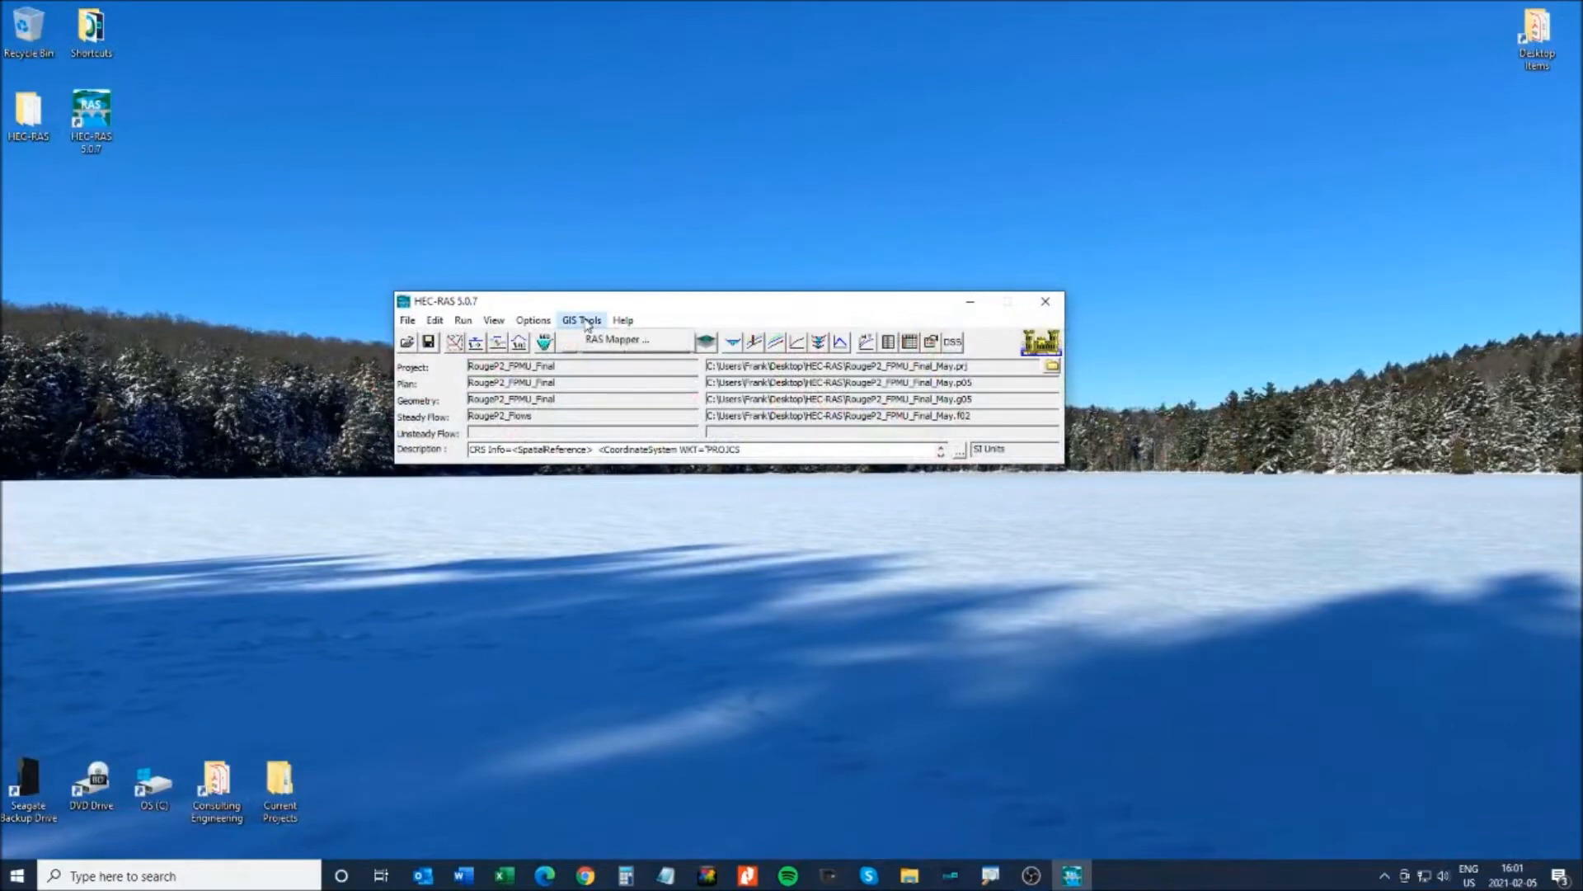
{"action": "left_click", "coordinate": [614, 339]}
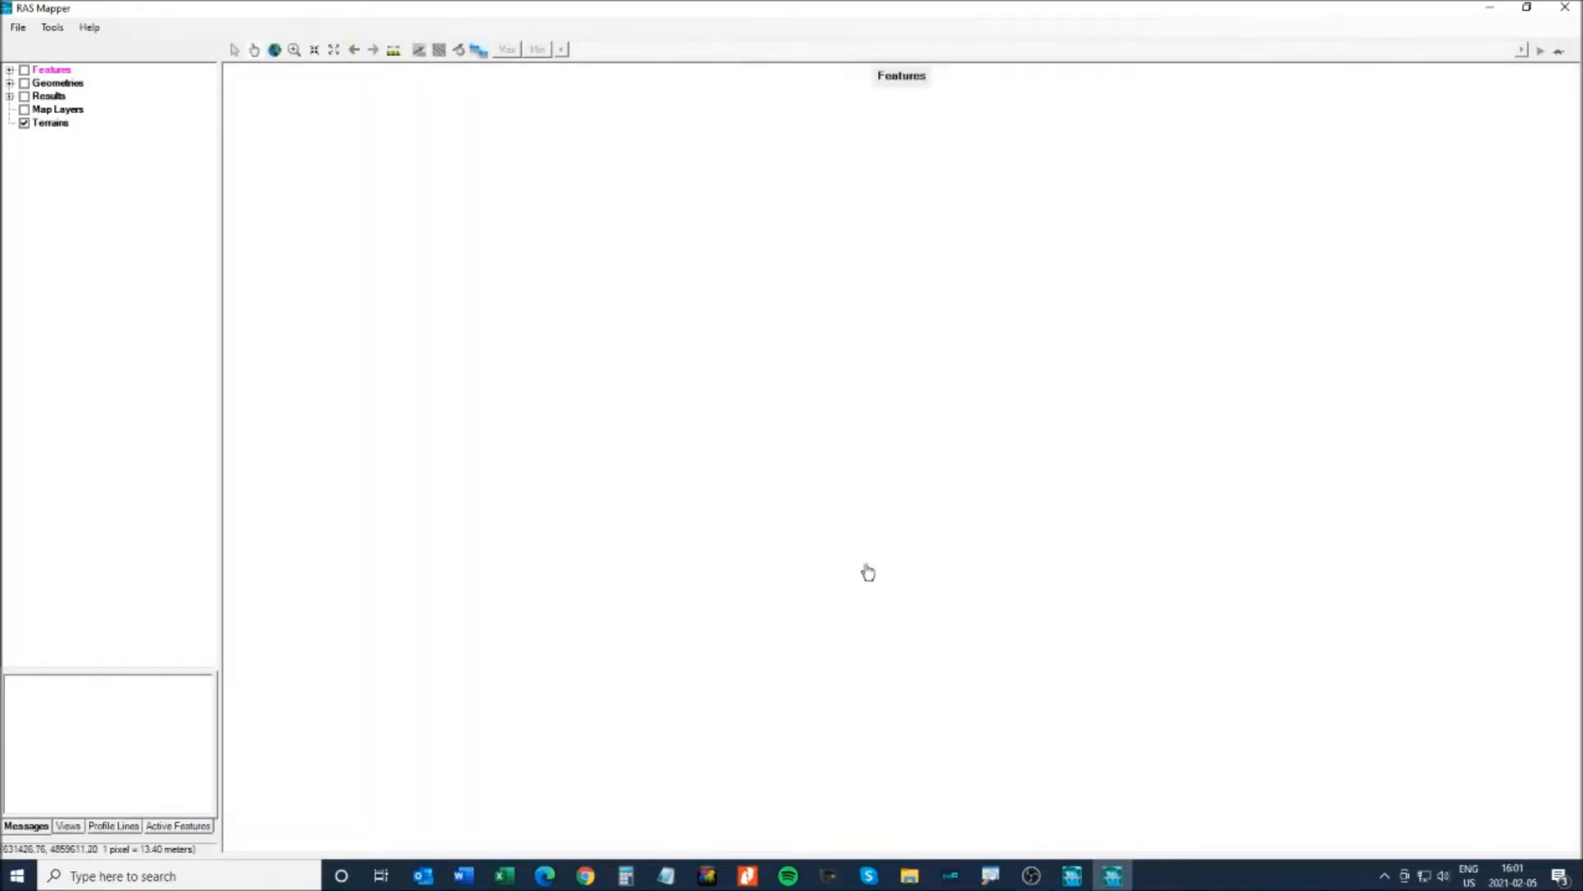
{"action": "left_click", "coordinate": [33, 71]}
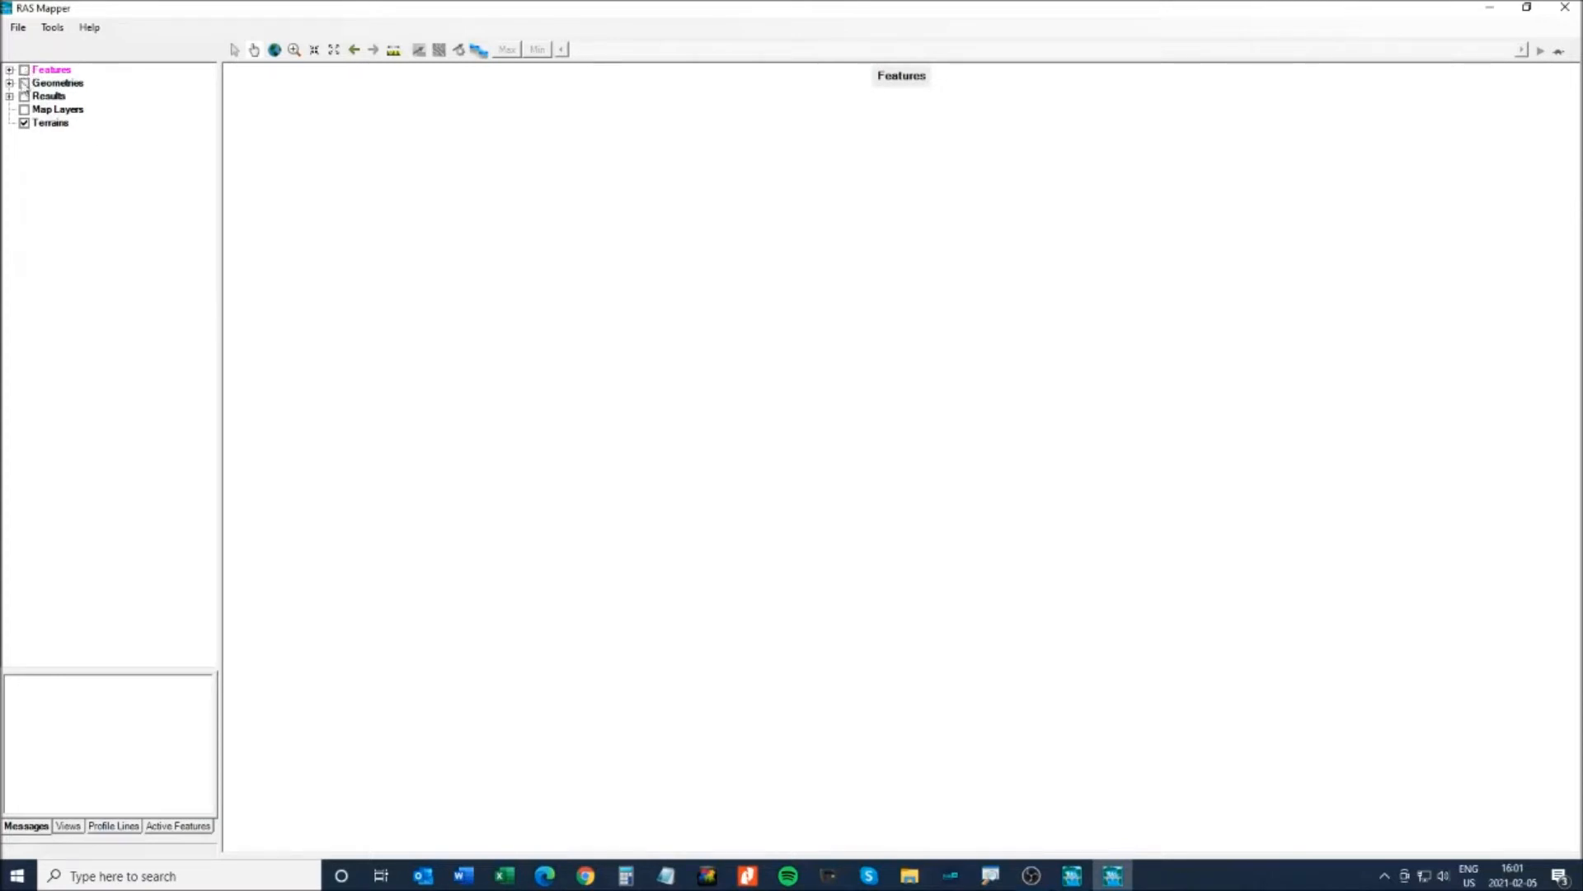
{"action": "left_click", "coordinate": [24, 83]}
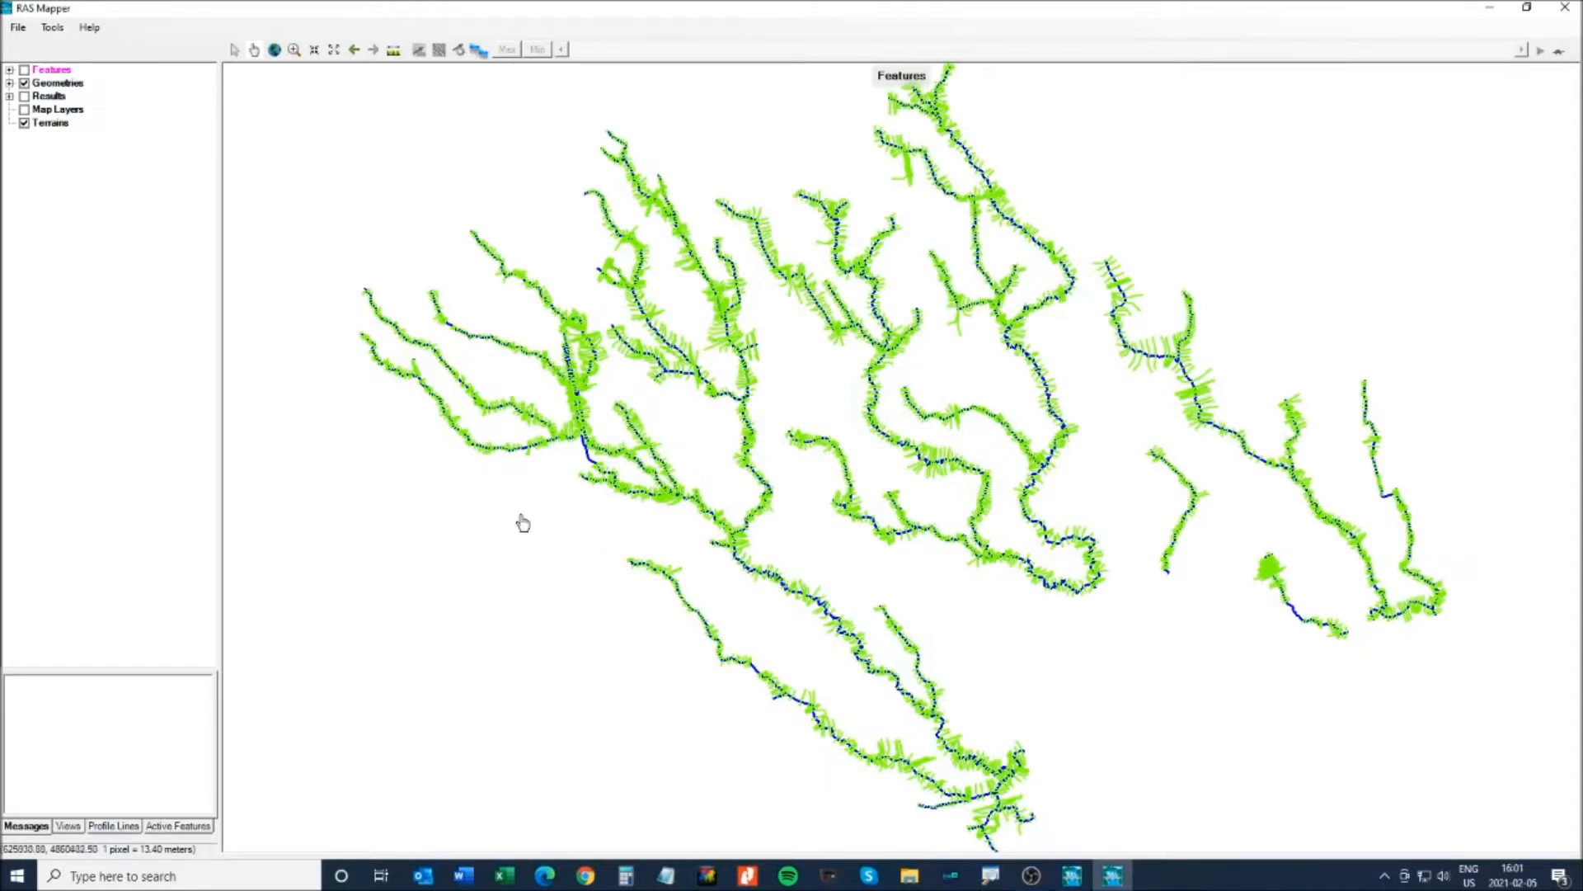
{"action": "left_click", "coordinate": [65, 113]}
- Add a Google Map web imagery layer under Map Layers and switch the map layers on
{"action": "right_click", "coordinate": [65, 113]}
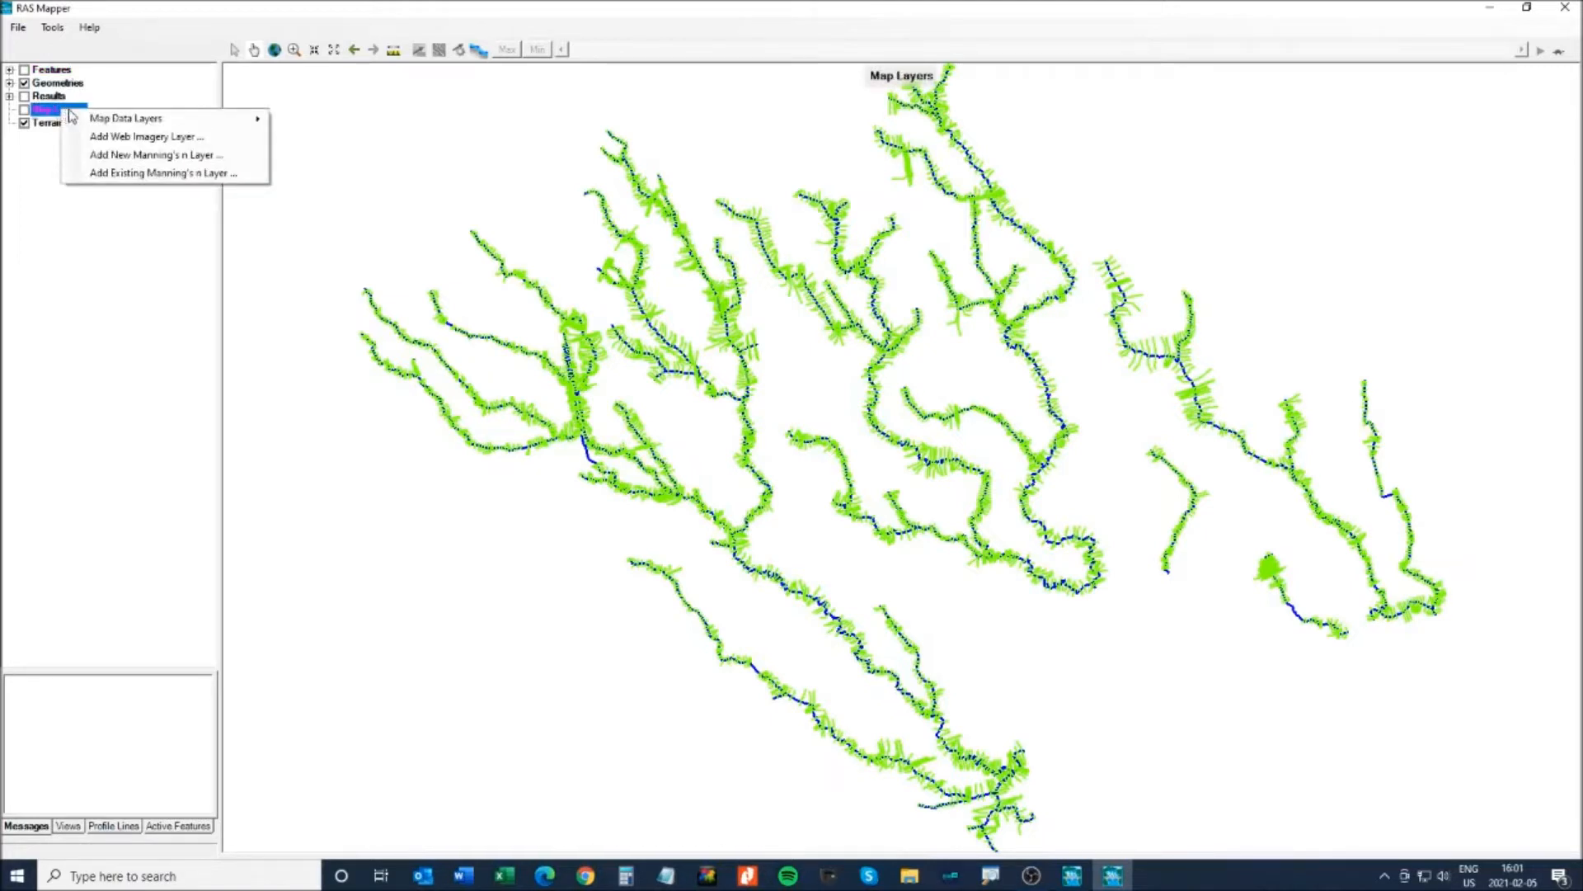
{"action": "left_click", "coordinate": [137, 139]}
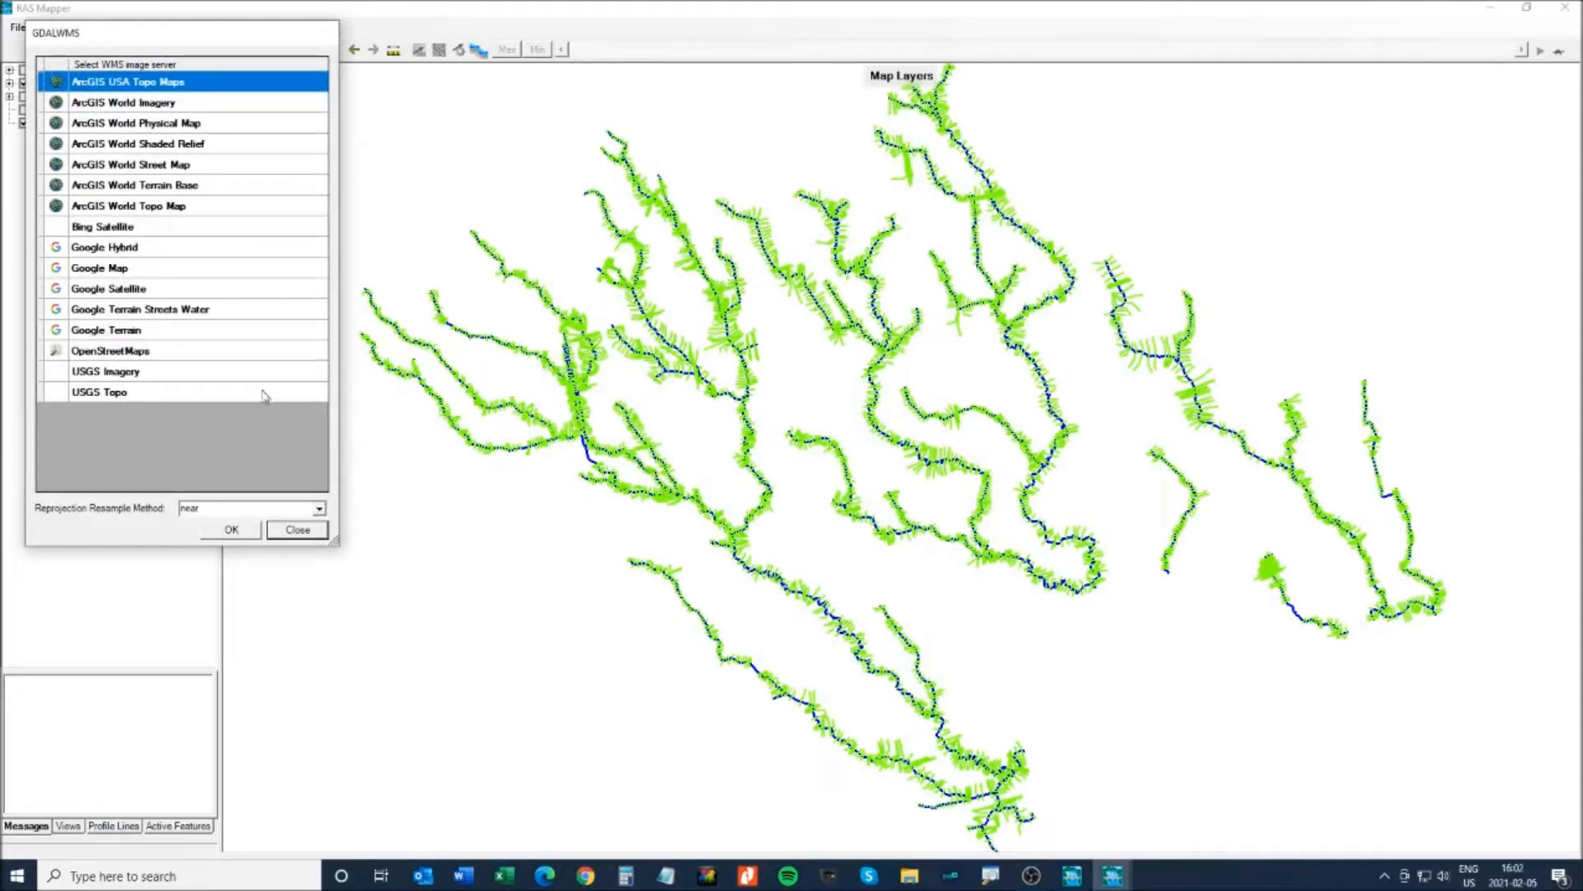
{"action": "left_click", "coordinate": [99, 272]}
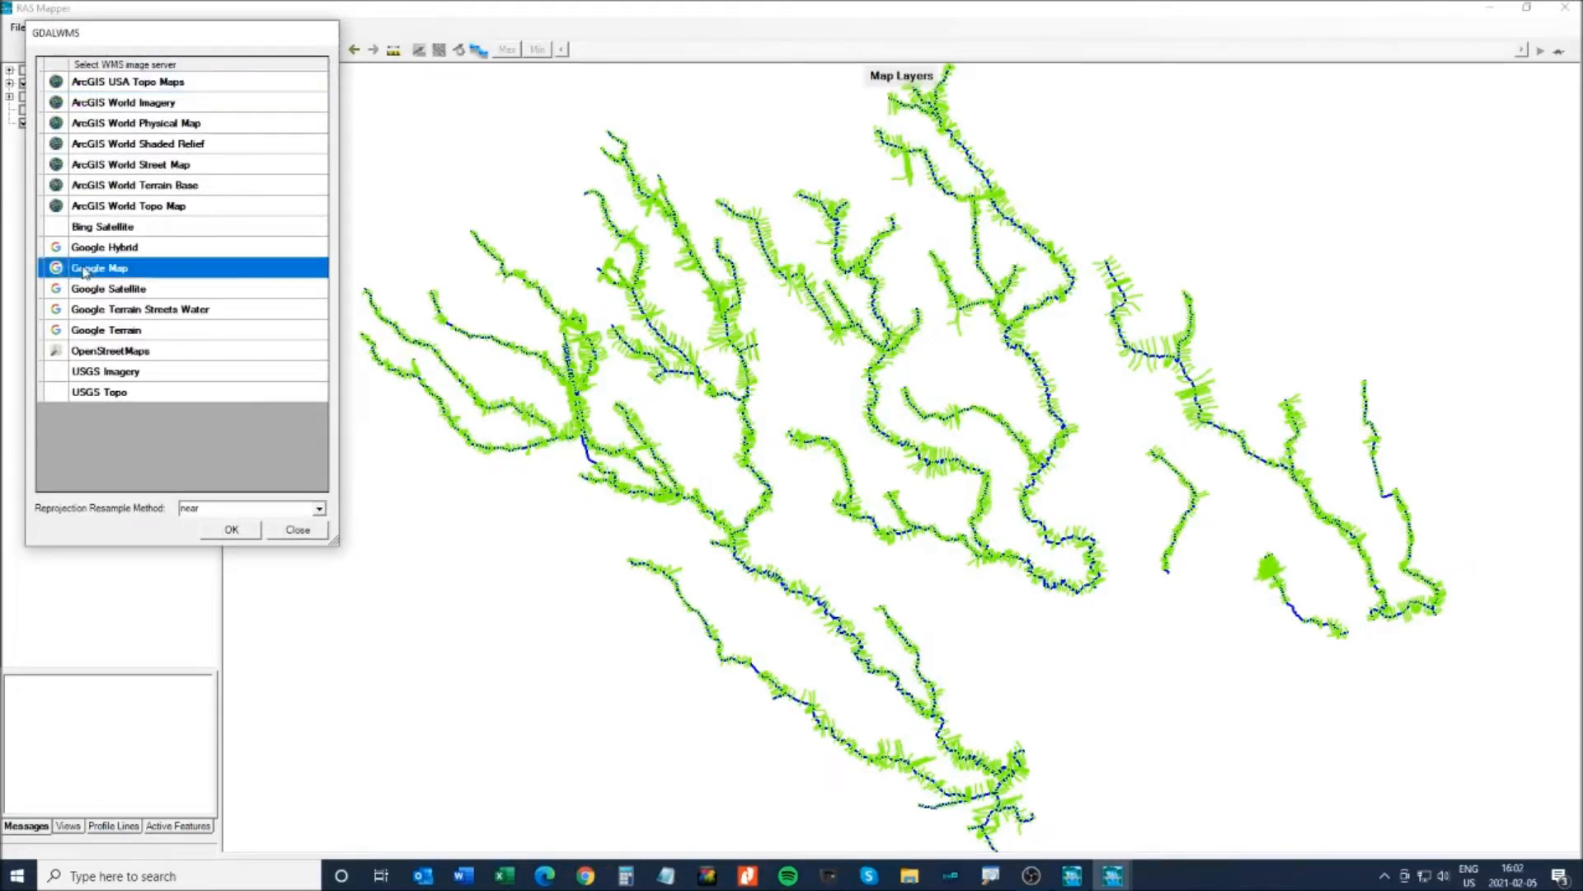
{"action": "left_click", "coordinate": [234, 531]}
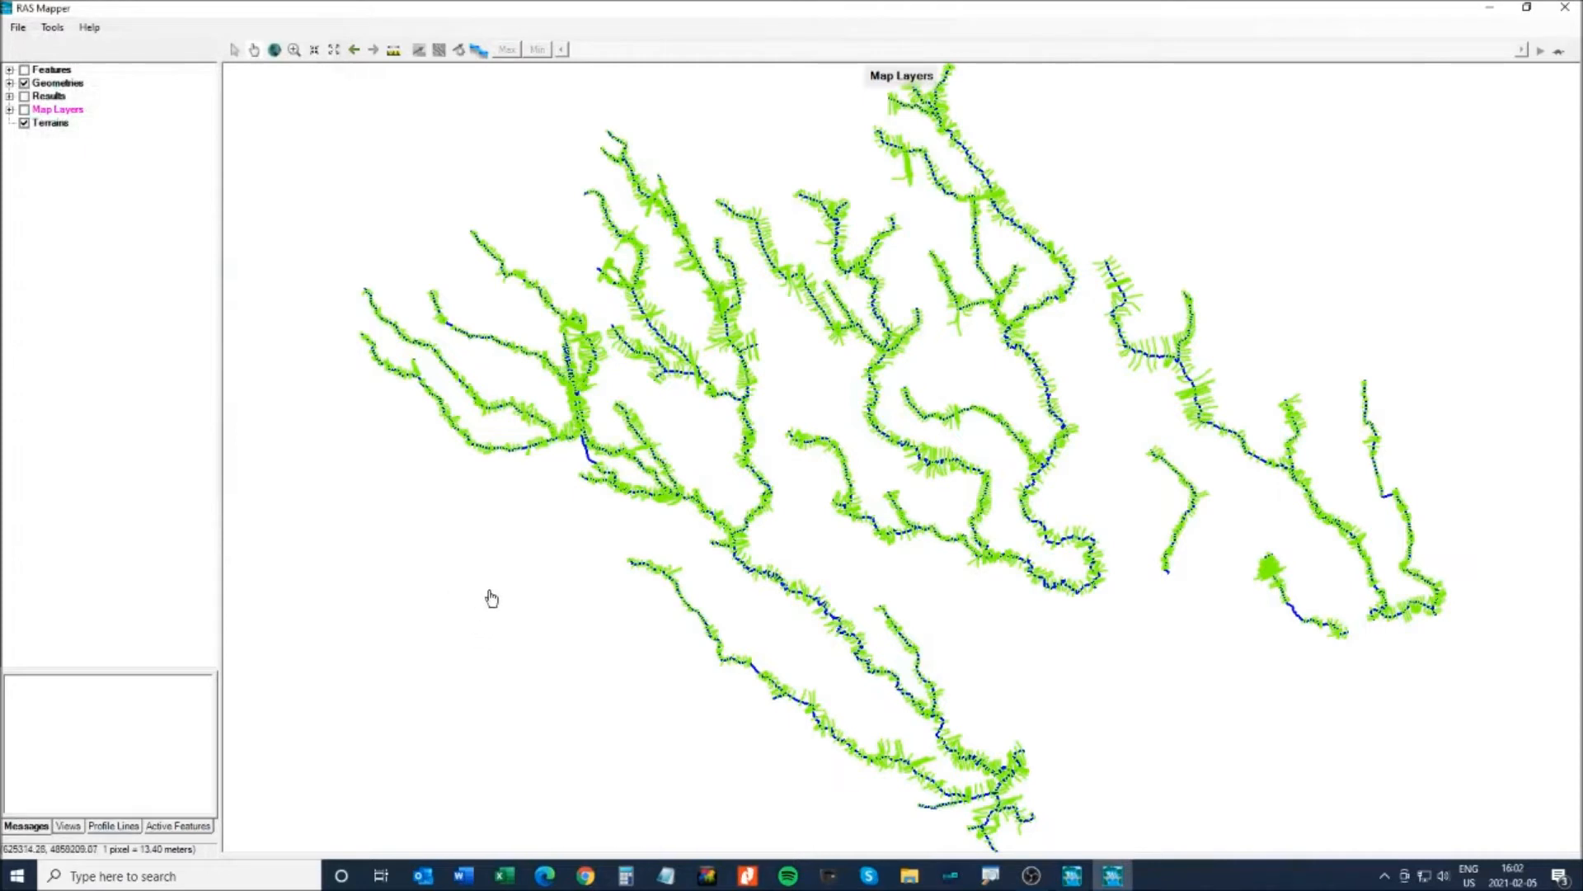
{"action": "right_click", "coordinate": [52, 125]}
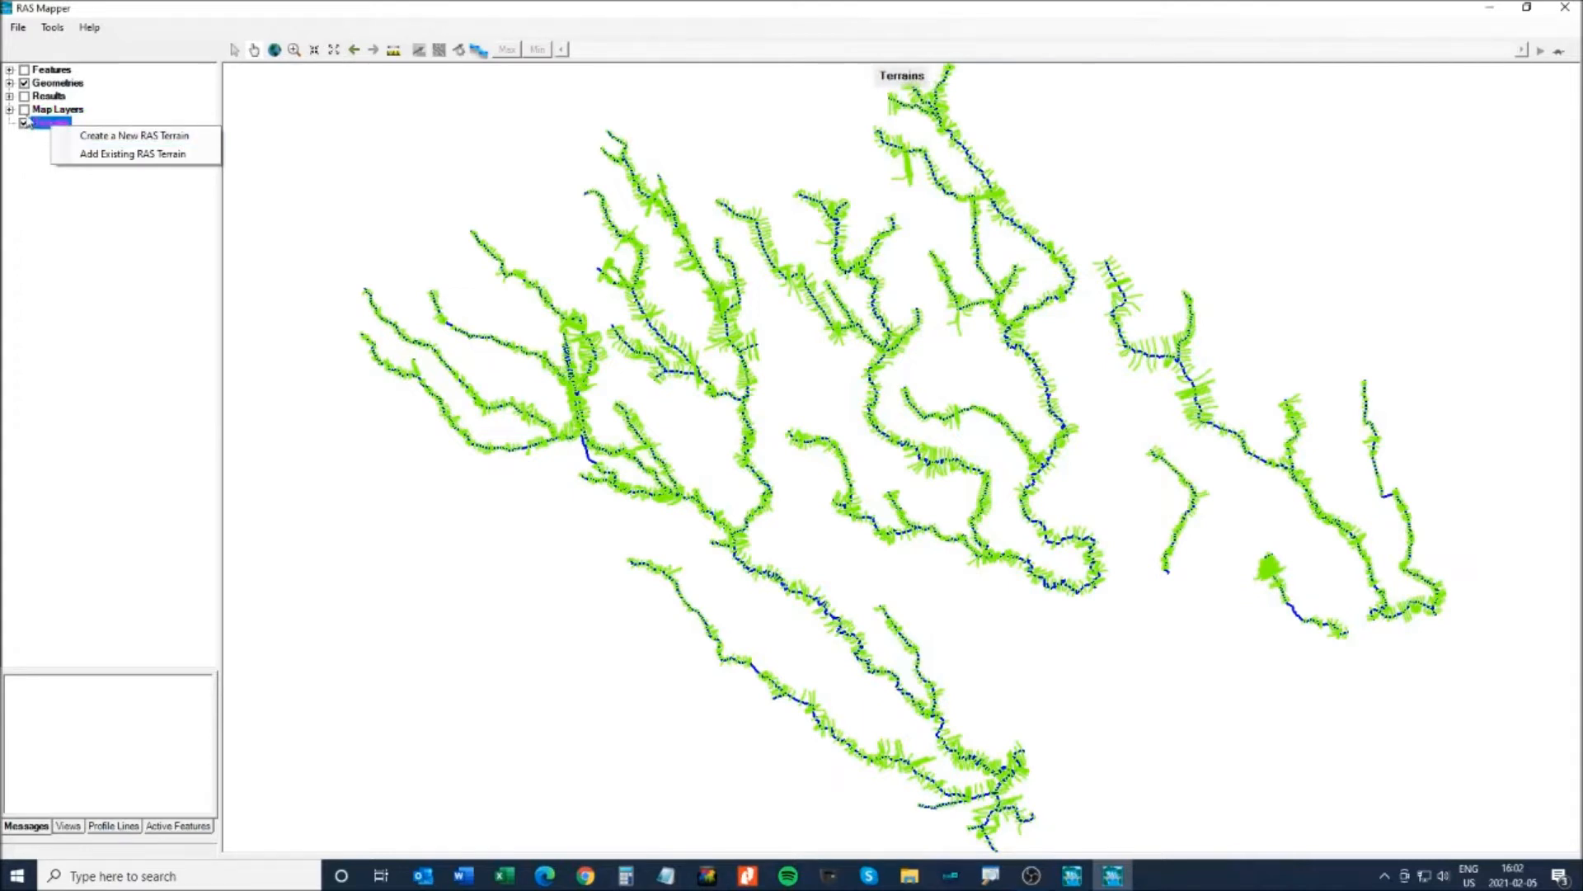
{"action": "left_click", "coordinate": [24, 109]}
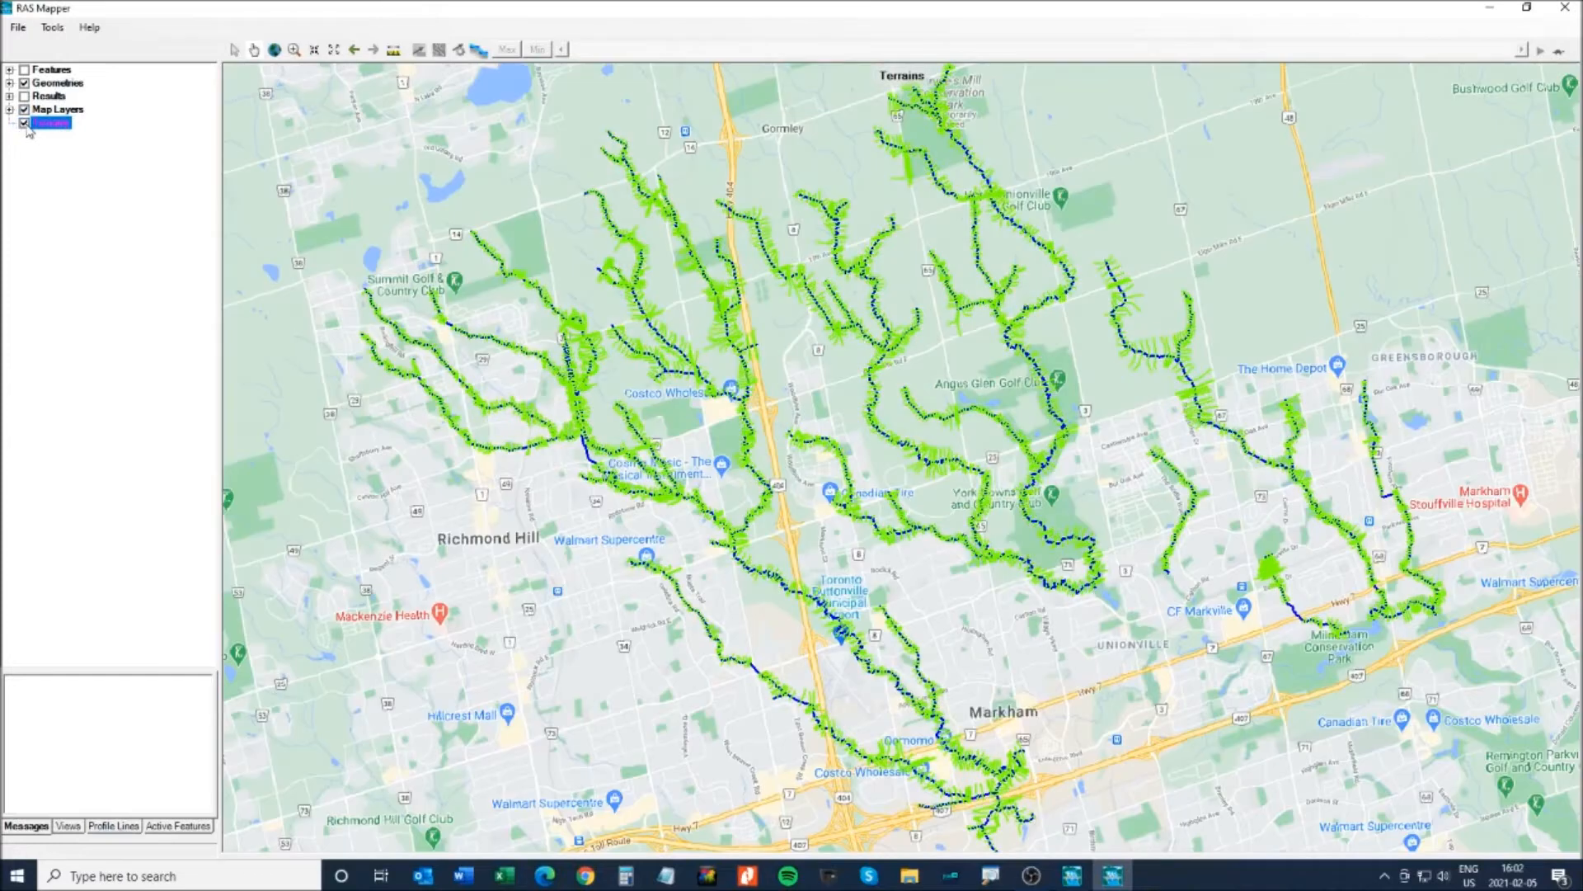
- Hide the terrain layer, then zoom in and pan the map westward
{"action": "left_click", "coordinate": [24, 123]}
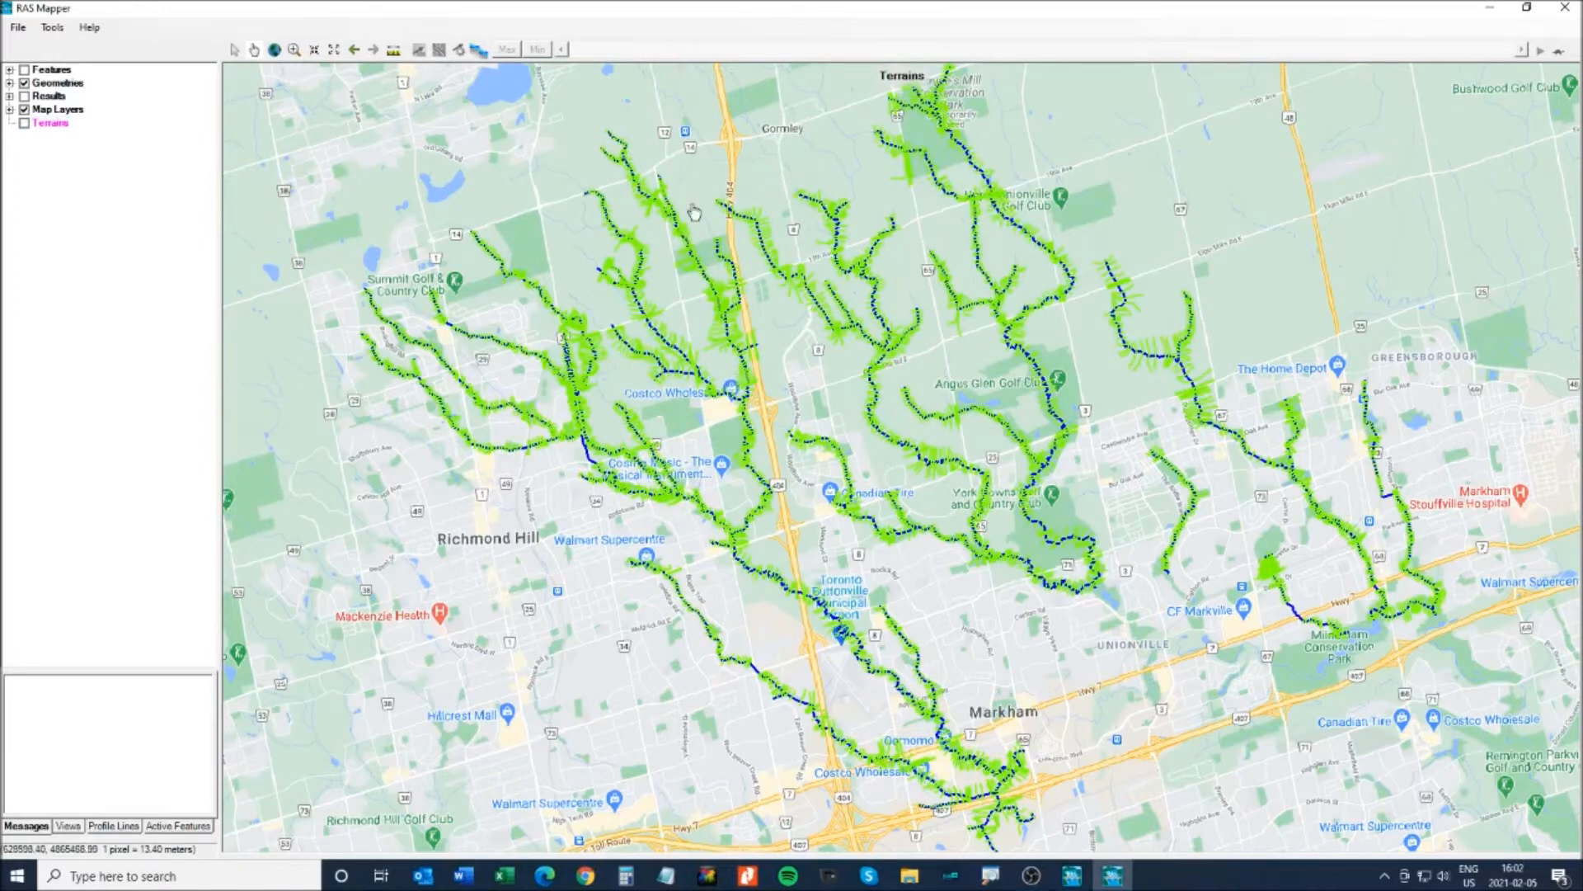
{"action": "scroll", "coordinate": [694, 213], "scroll_direction": "up", "scroll_amount": 1}
{"action": "scroll", "coordinate": [694, 213], "scroll_direction": "up", "scroll_amount": 3}
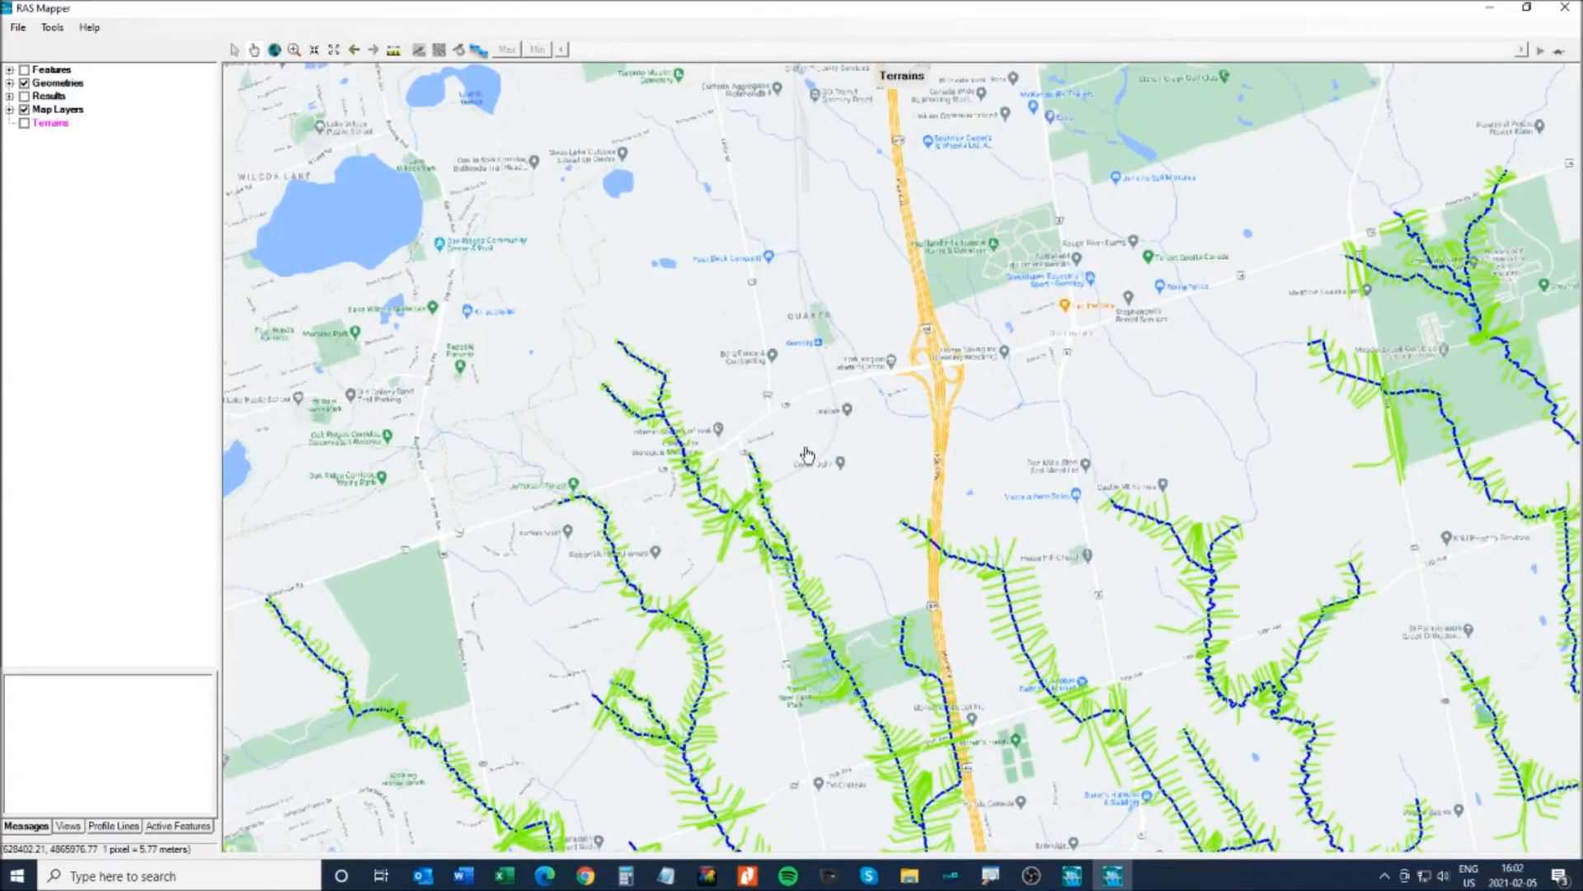
{"action": "scroll", "coordinate": [806, 453], "scroll_direction": "up", "scroll_amount": 2}
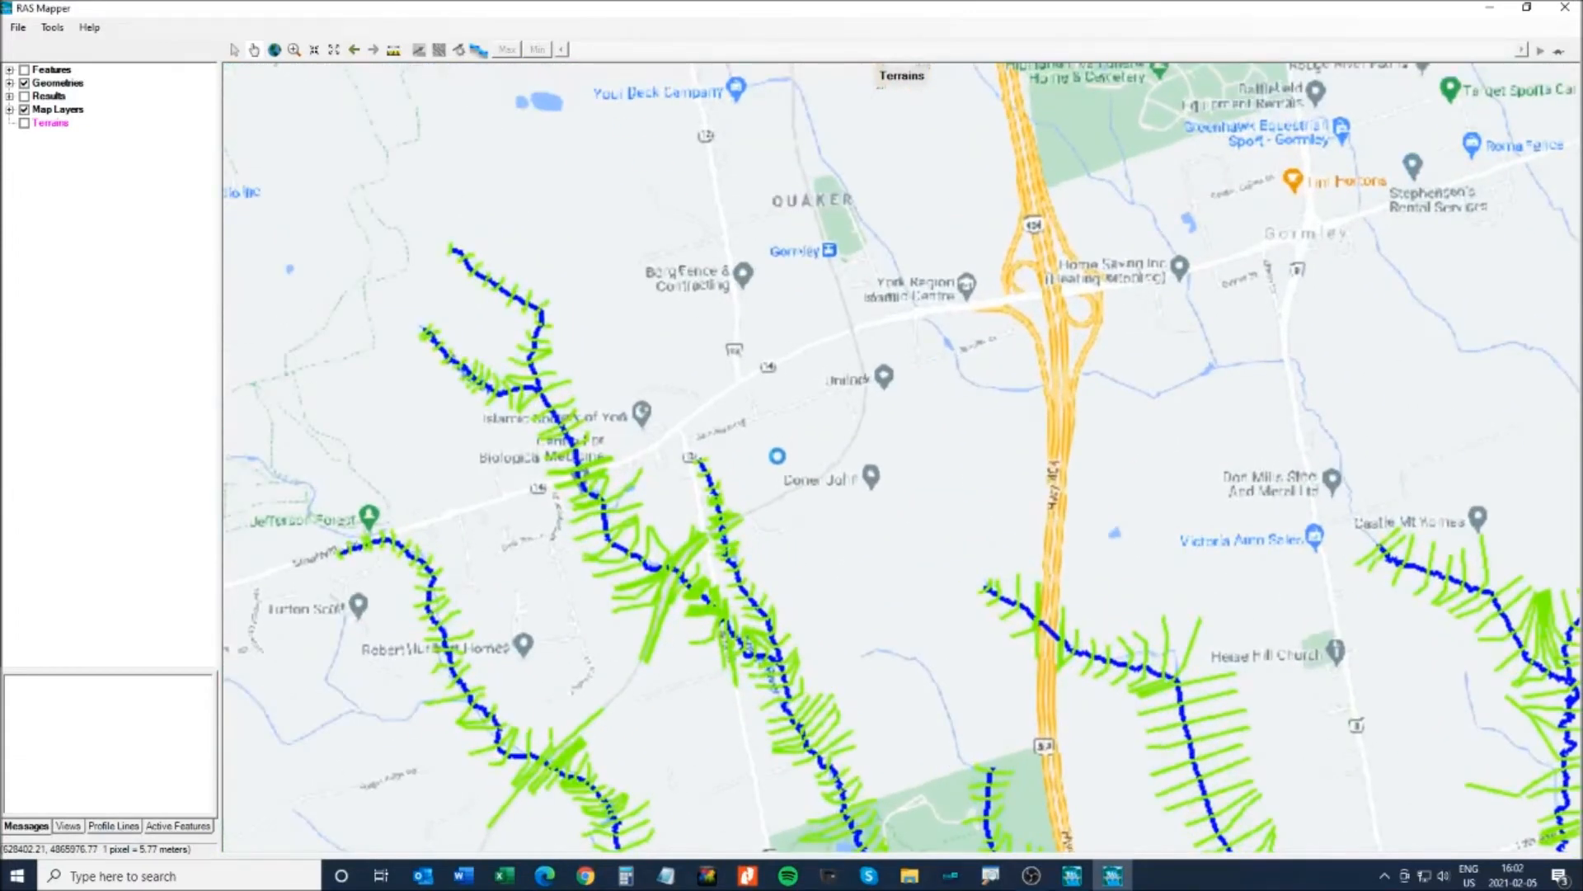
{"action": "left_click_drag", "start_coordinate": [752, 470], "coordinate": [869, 467]}
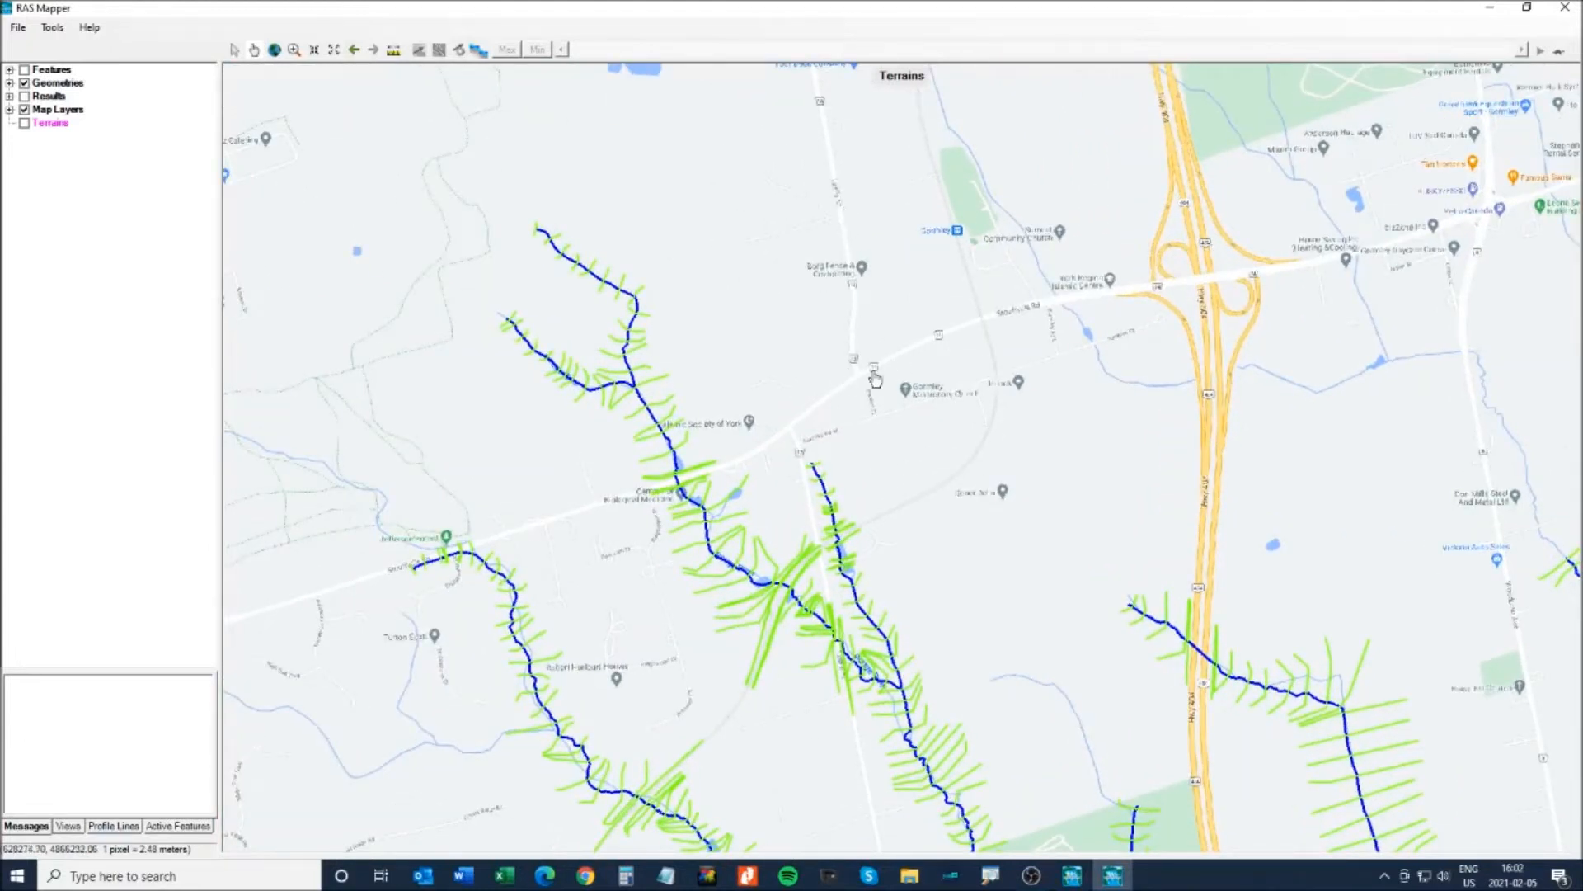
- Keep zooming and panning until the stream crossing at Stouffville Rd is centred
{"action": "scroll", "coordinate": [702, 484], "scroll_direction": "up", "scroll_amount": 1}
{"action": "scroll", "coordinate": [702, 483], "scroll_direction": "up", "scroll_amount": 4}
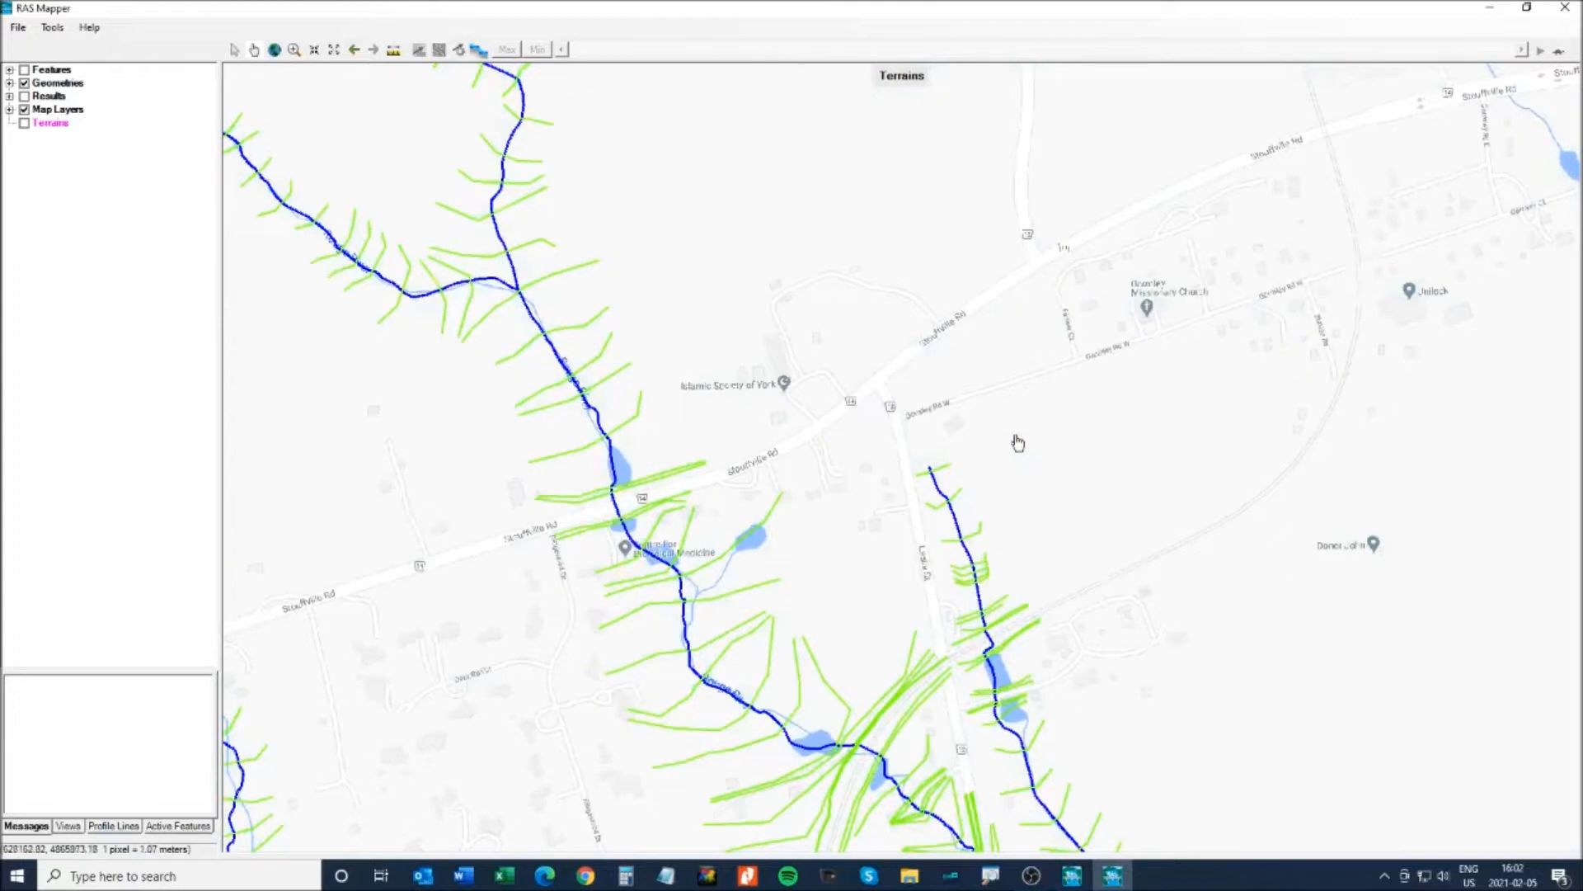
{"action": "left_click_drag", "start_coordinate": [1018, 442], "coordinate": [1053, 453]}
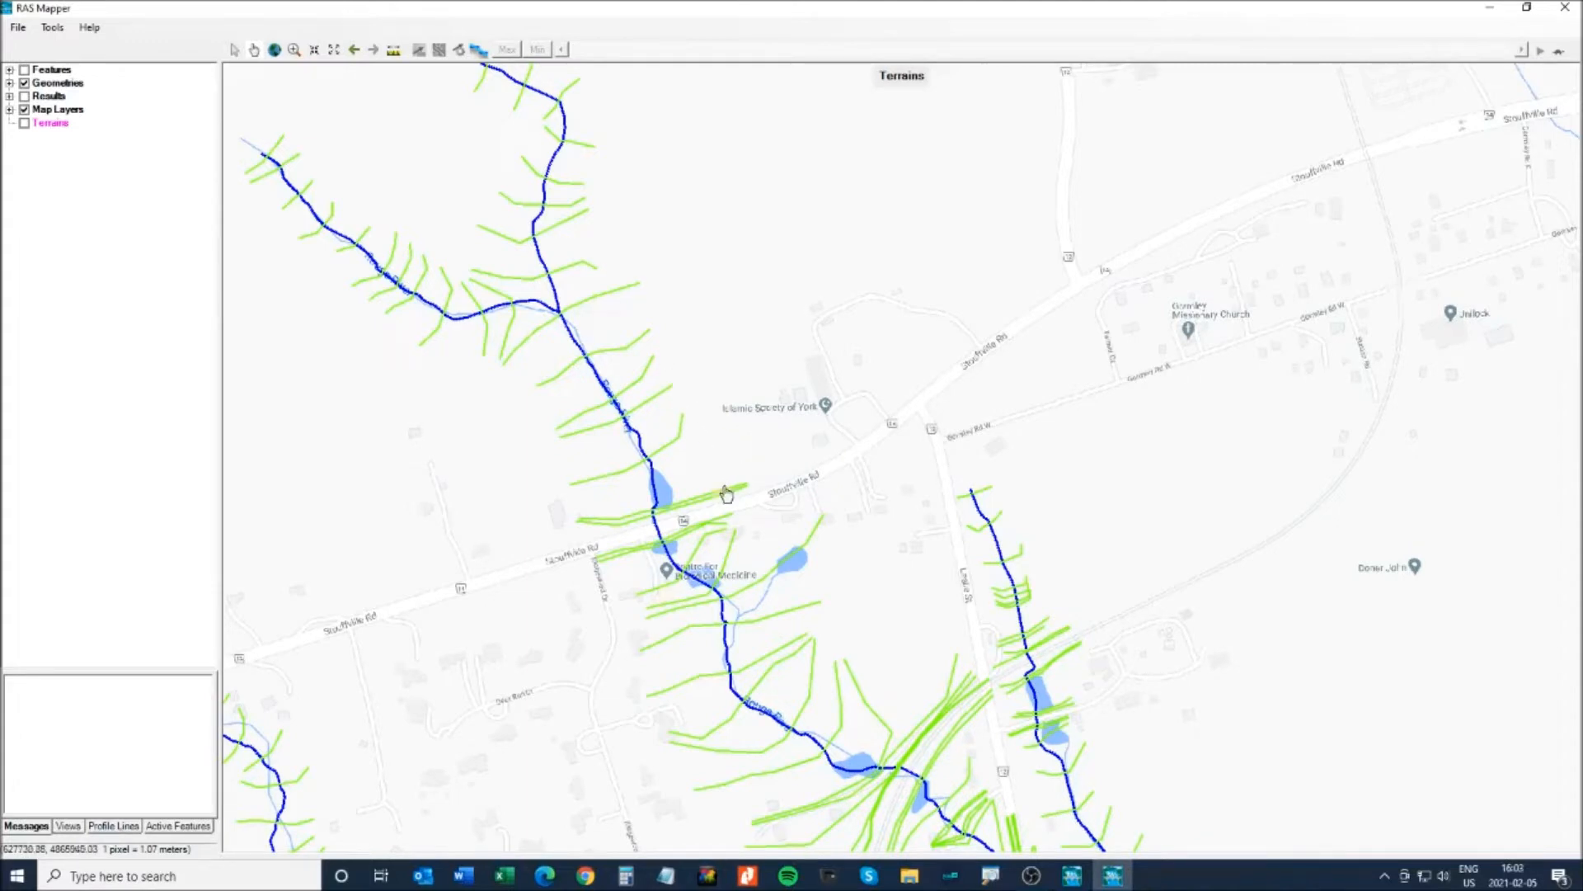
{"action": "scroll", "coordinate": [696, 415], "scroll_direction": "up", "scroll_amount": 1}
{"action": "scroll", "coordinate": [695, 415], "scroll_direction": "up", "scroll_amount": 2}
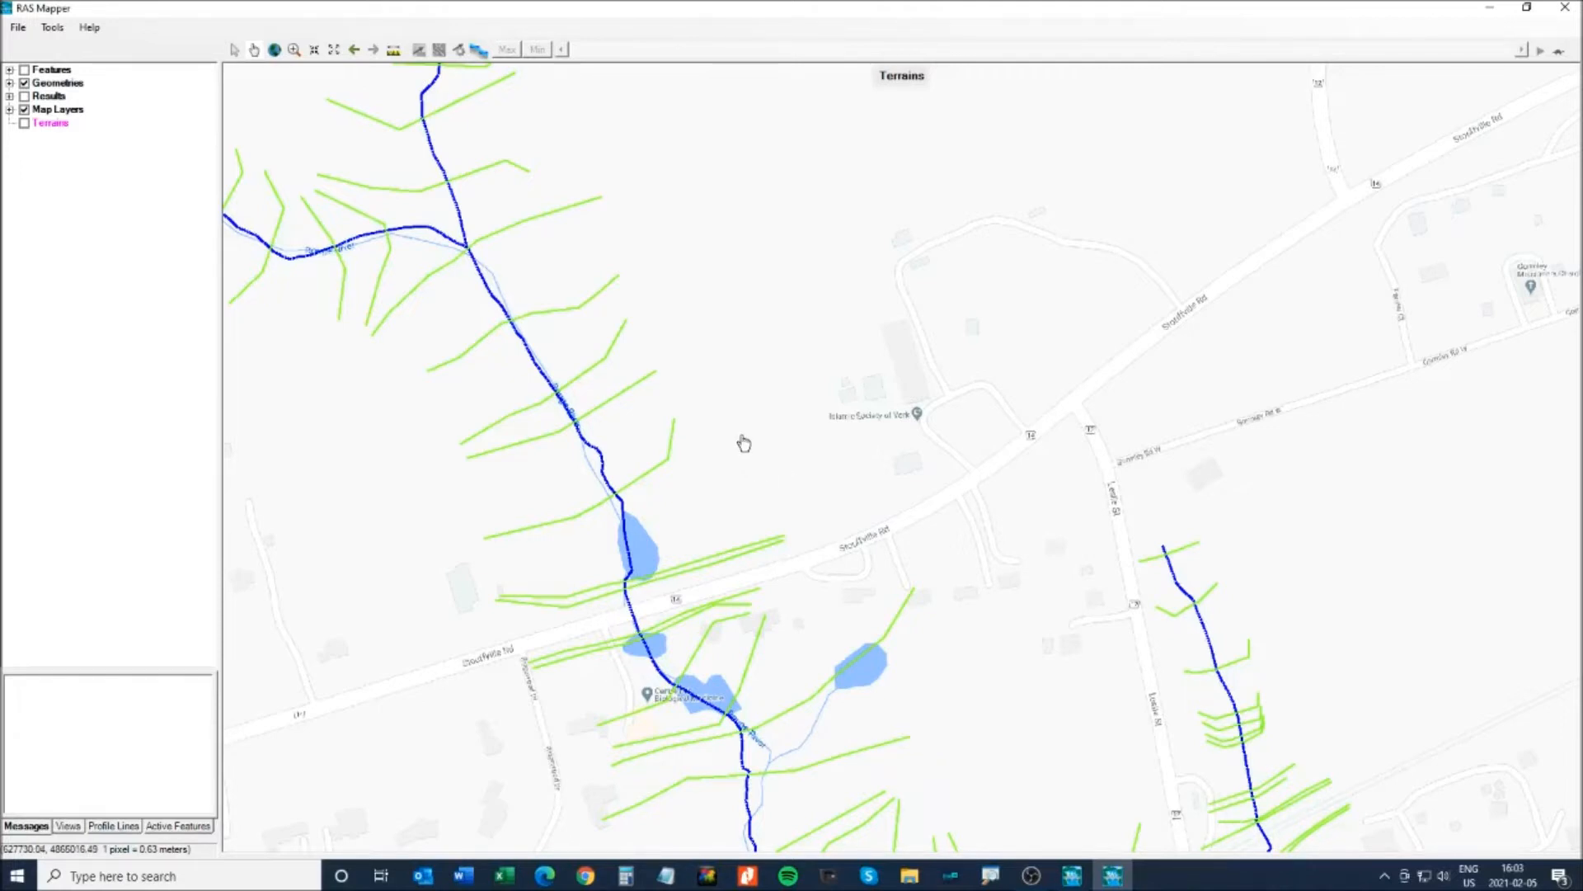
{"action": "left_click_drag", "start_coordinate": [745, 421], "coordinate": [780, 459]}
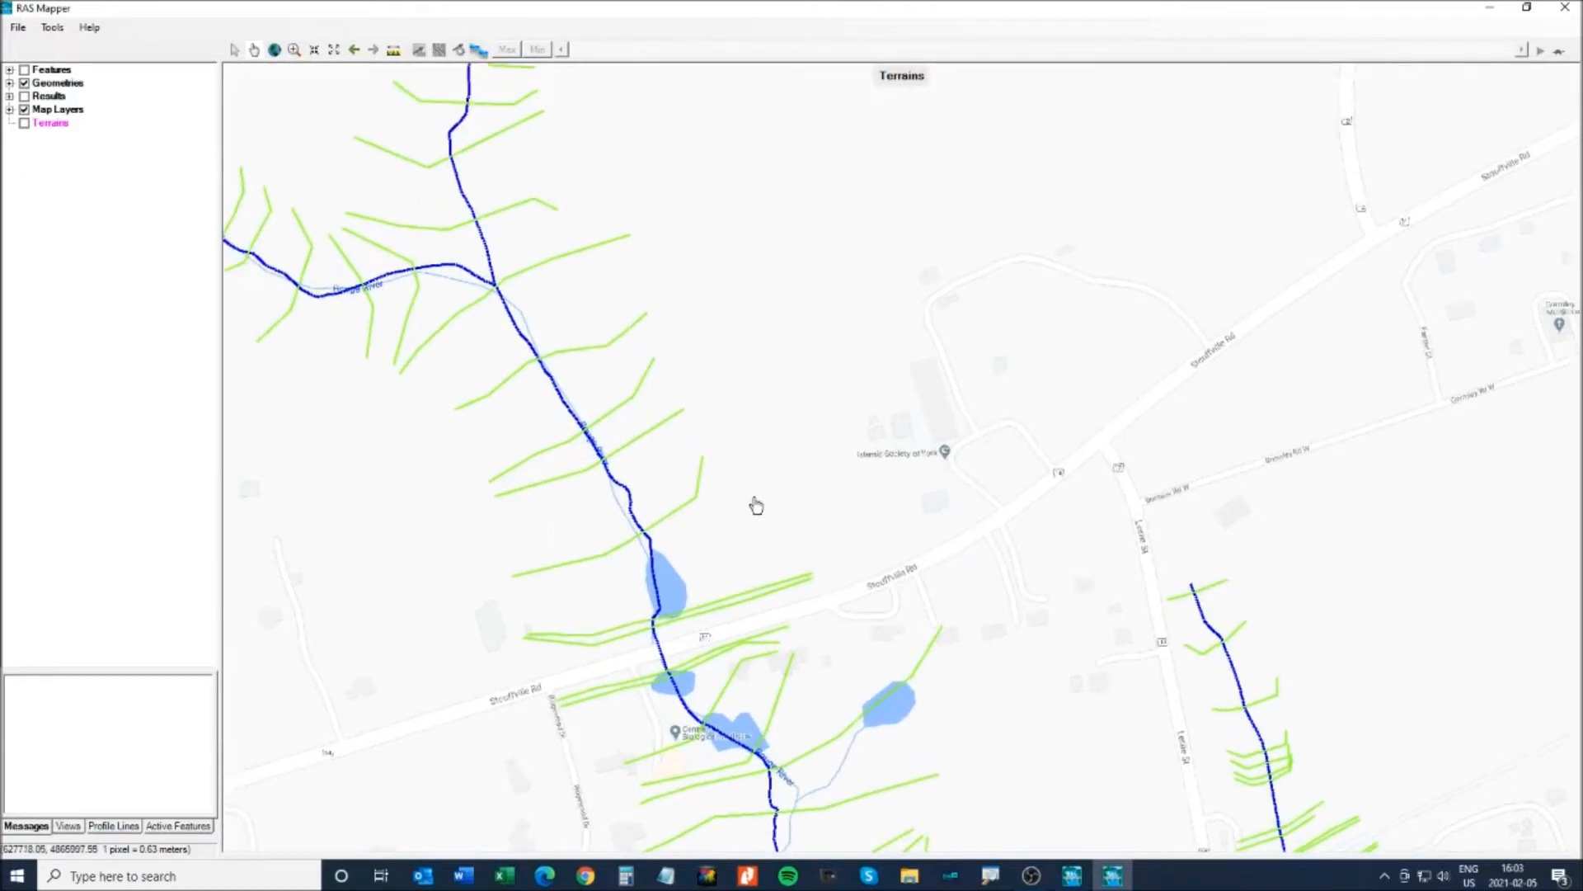
{"action": "scroll", "coordinate": [756, 506], "scroll_direction": "up", "scroll_amount": 3}
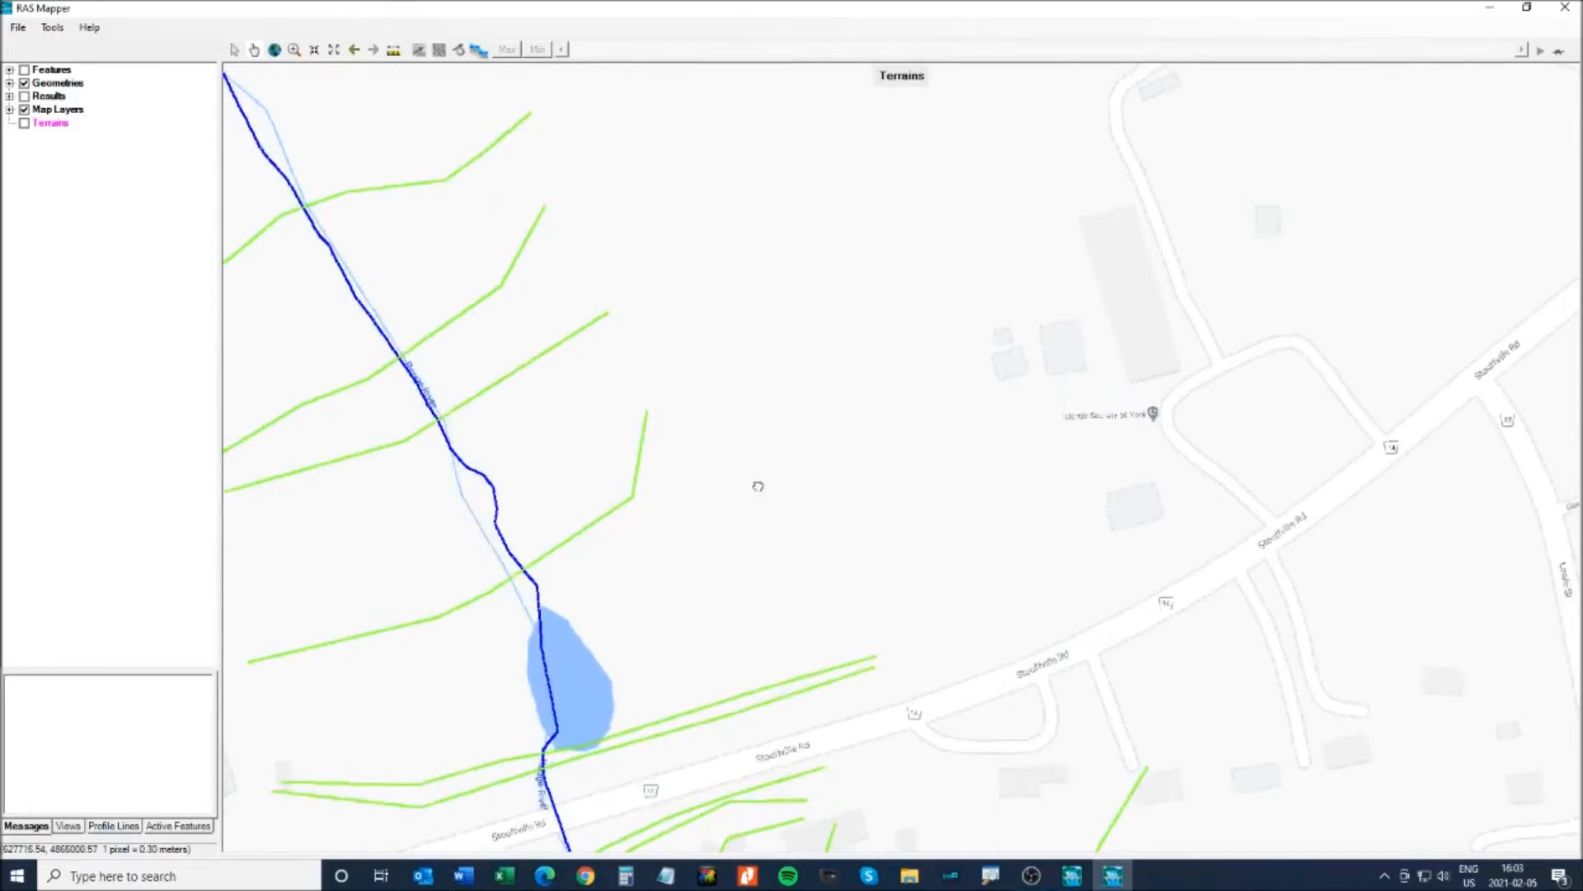
{"action": "left_click_drag", "start_coordinate": [753, 480], "coordinate": [865, 347]}
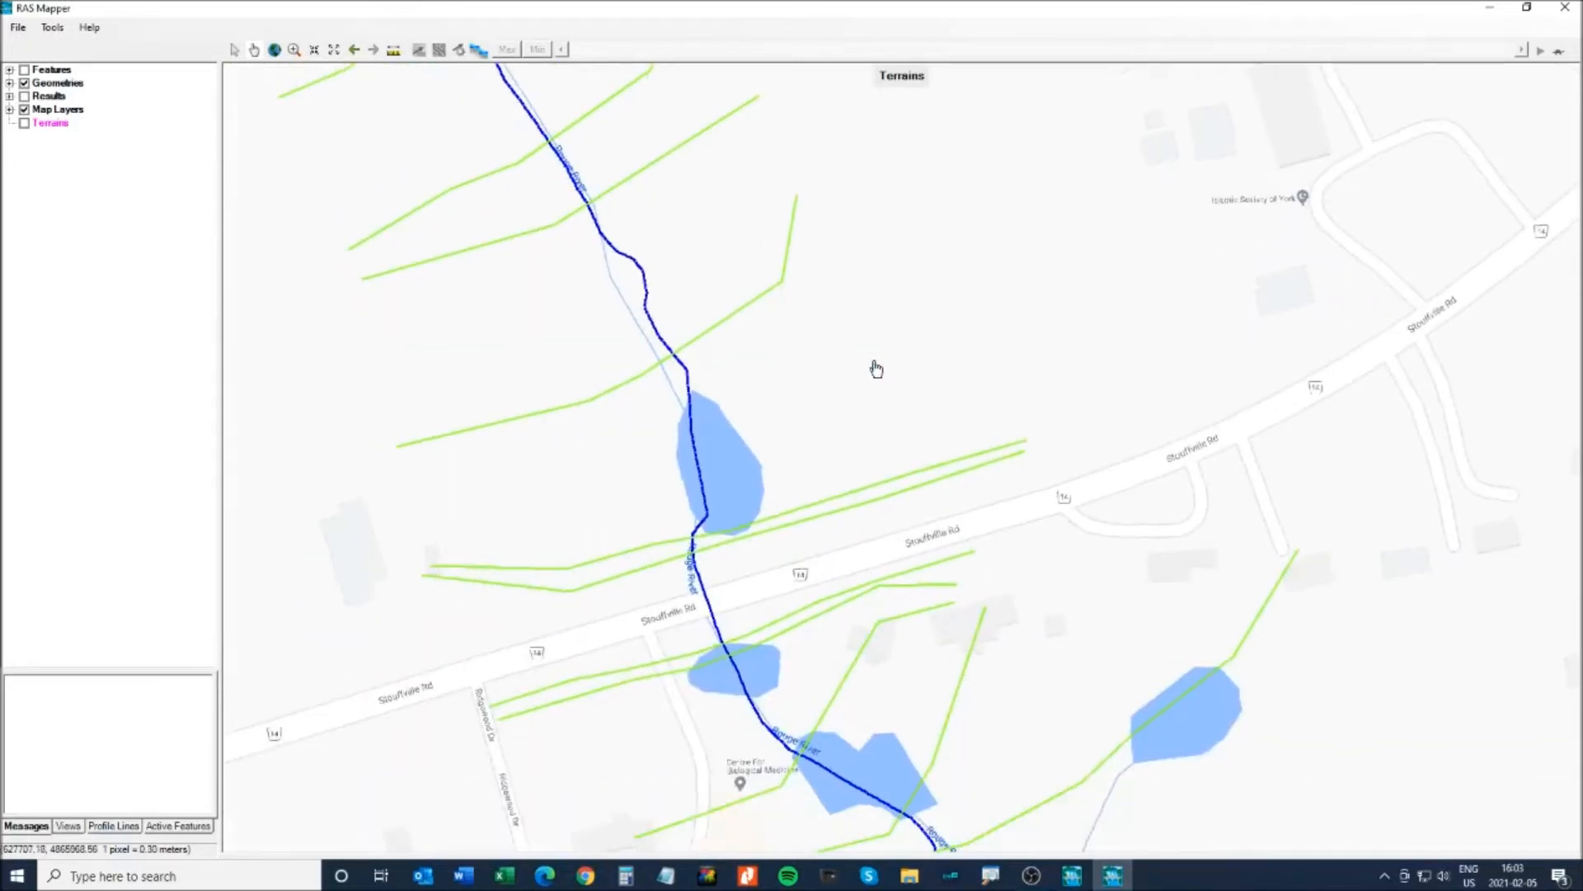
- Read road-side cross-section stations 1085.46 and 1079.79, then pan upstream and zoom out
{"action": "right_click", "coordinate": [913, 483]}
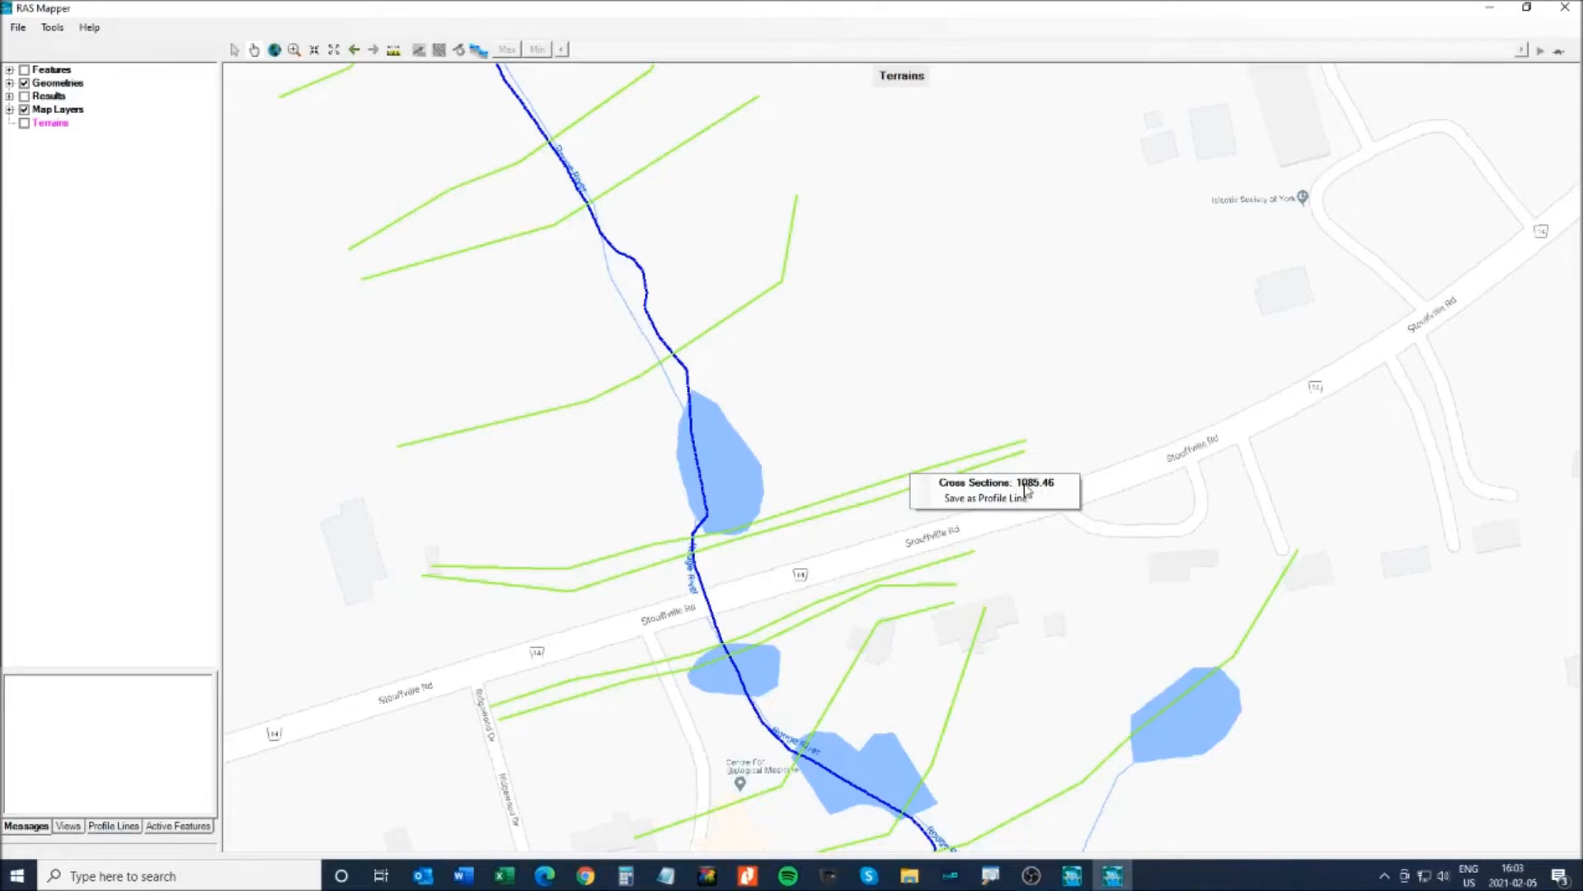
{"action": "left_click", "coordinate": [898, 501]}
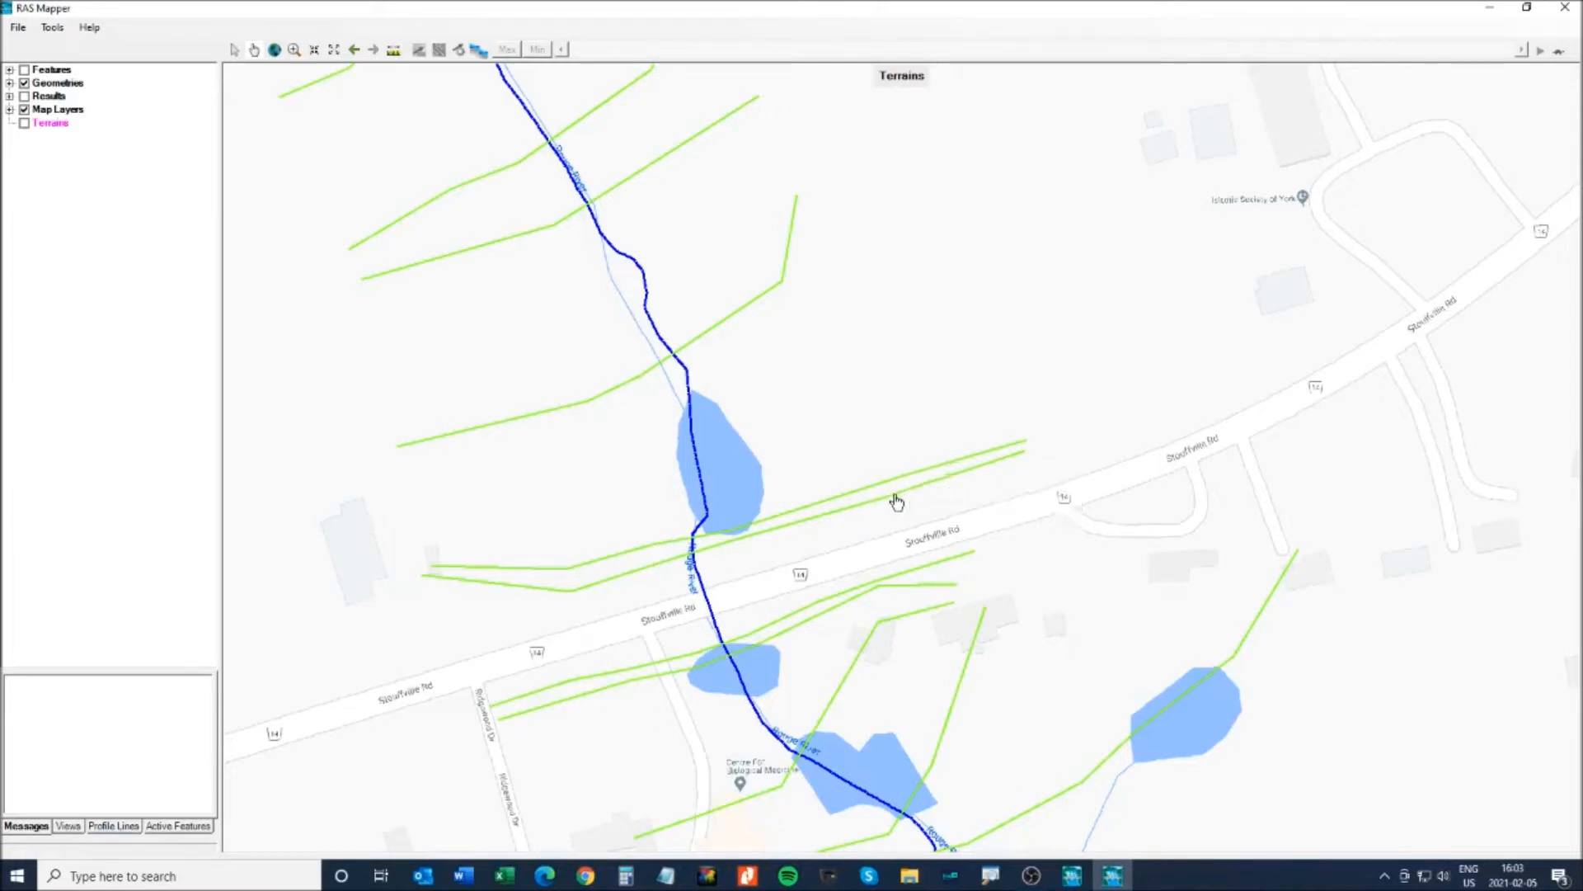
{"action": "right_click", "coordinate": [897, 499]}
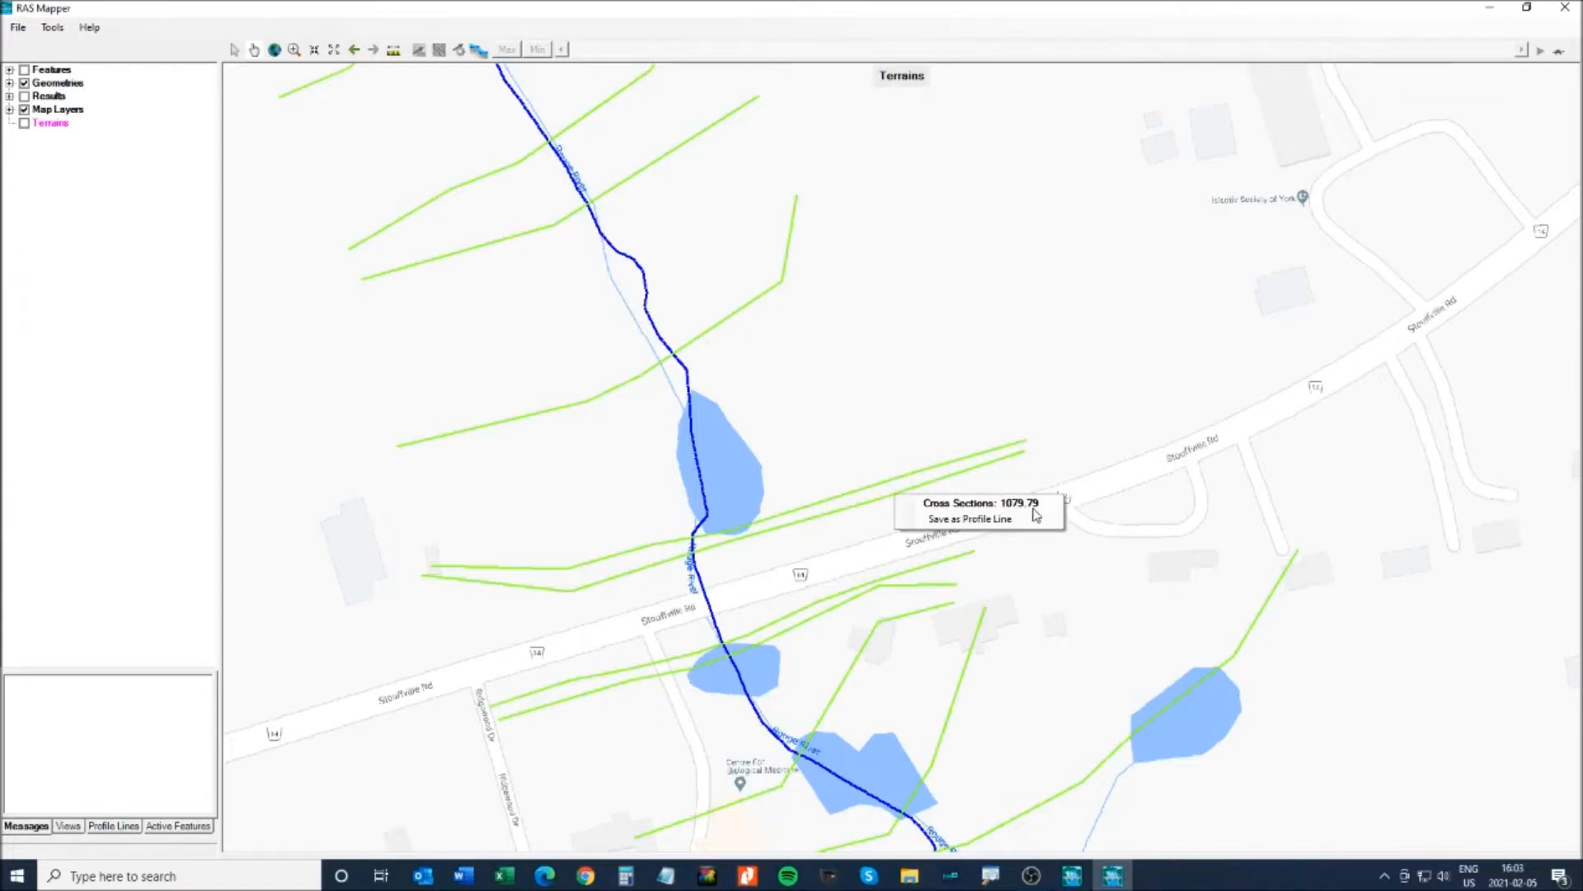
{"action": "left_click", "coordinate": [907, 363]}
{"action": "left_click_drag", "start_coordinate": [888, 284], "coordinate": [964, 440]}
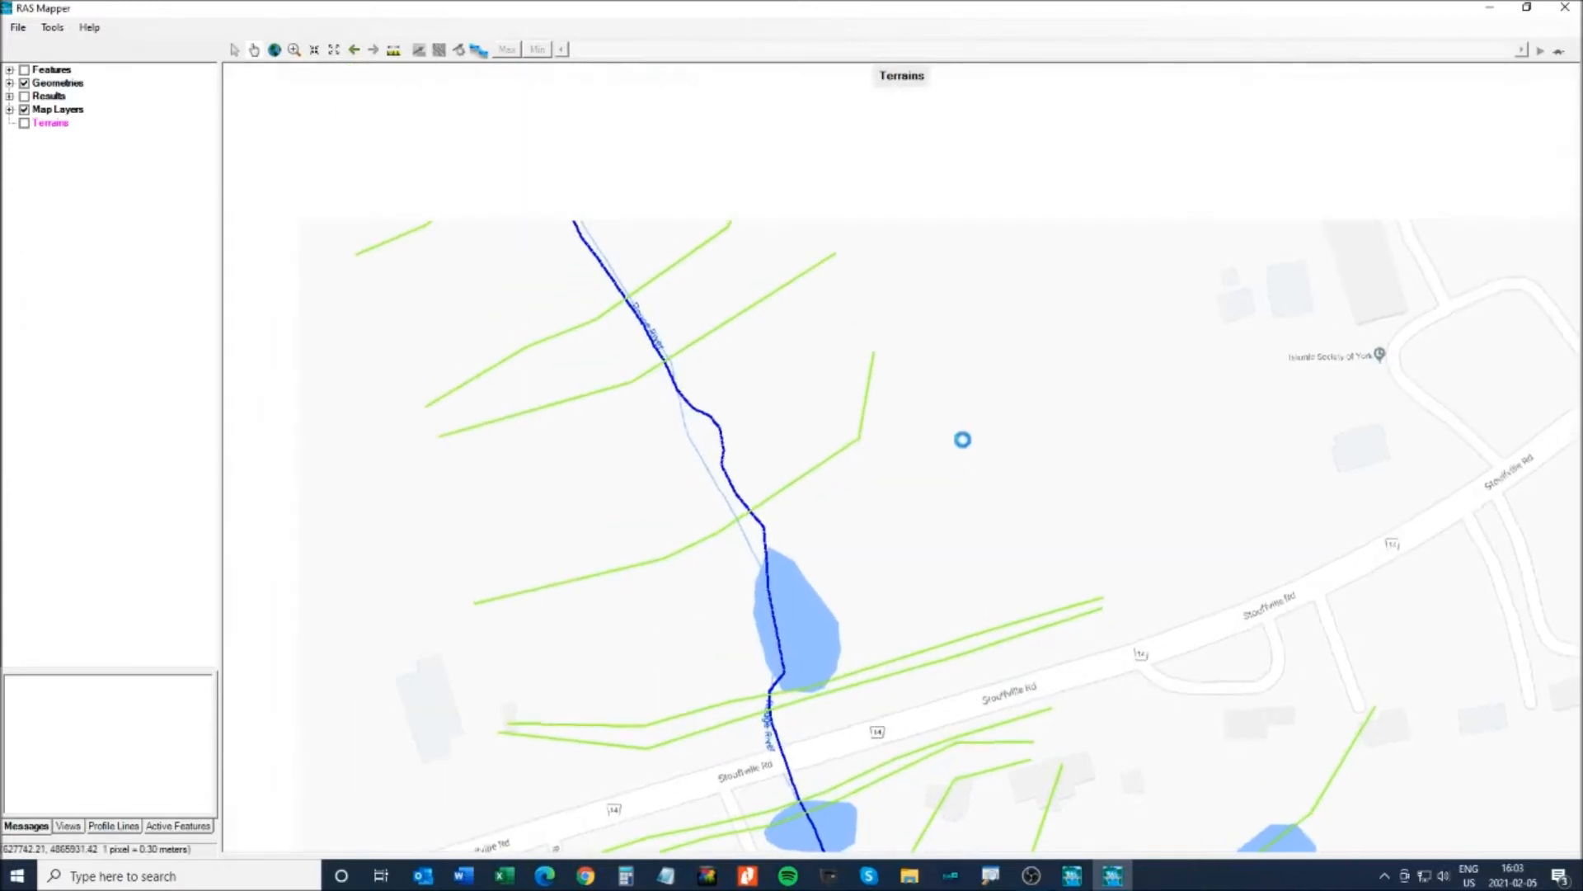
{"action": "scroll", "coordinate": [900, 292], "scroll_direction": "down", "scroll_amount": 1}
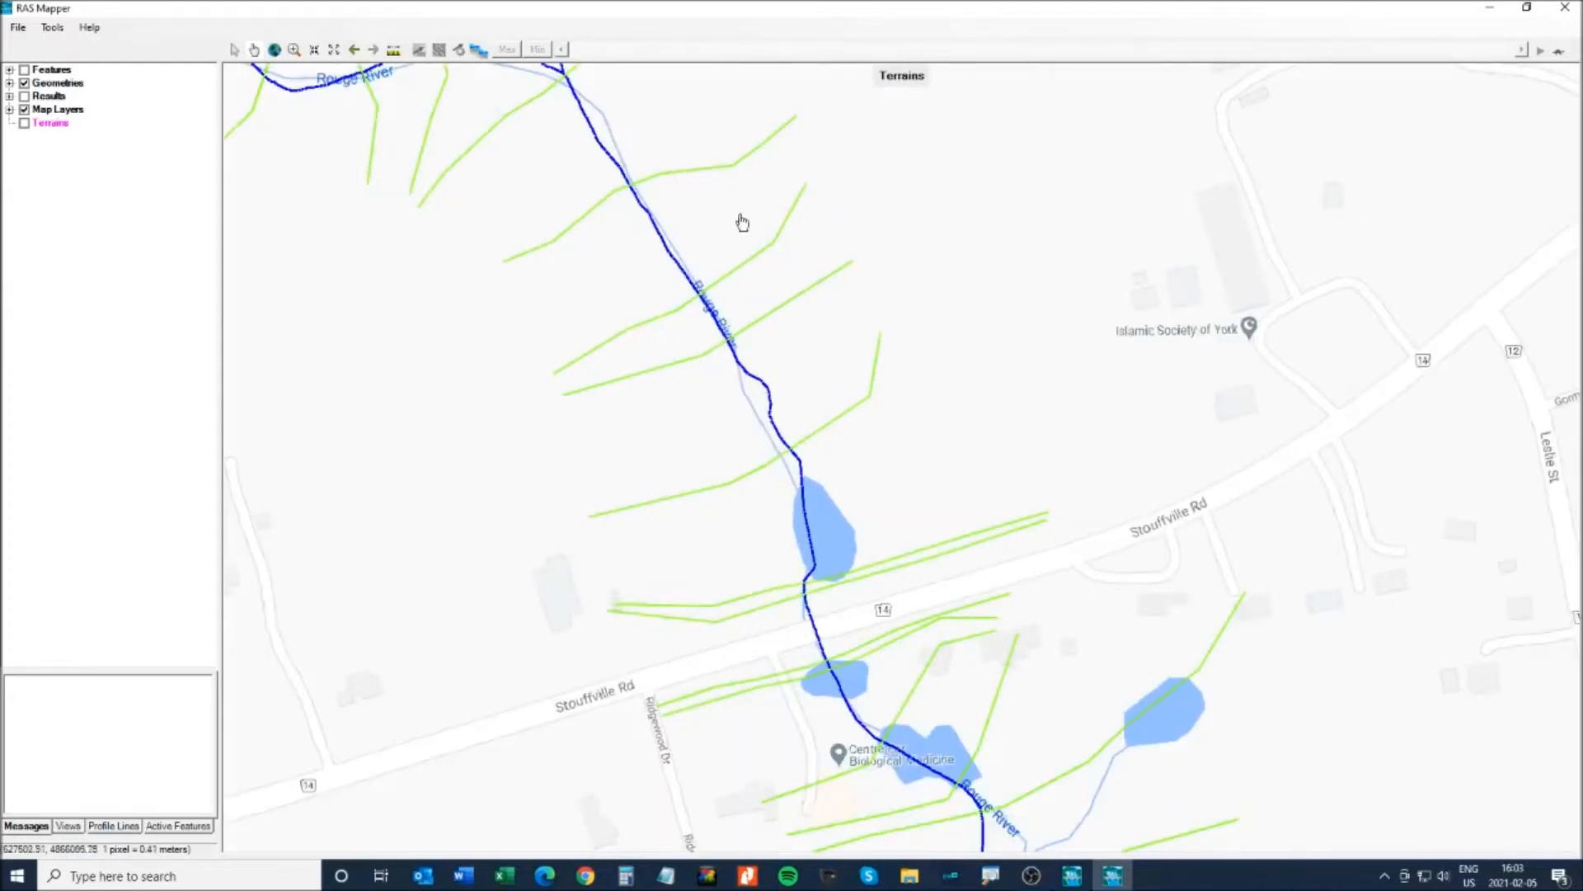
- Add a Google Satellite web imagery layer and expand Map Layers to list it
{"action": "left_click", "coordinate": [40, 114]}
{"action": "right_click", "coordinate": [40, 114]}
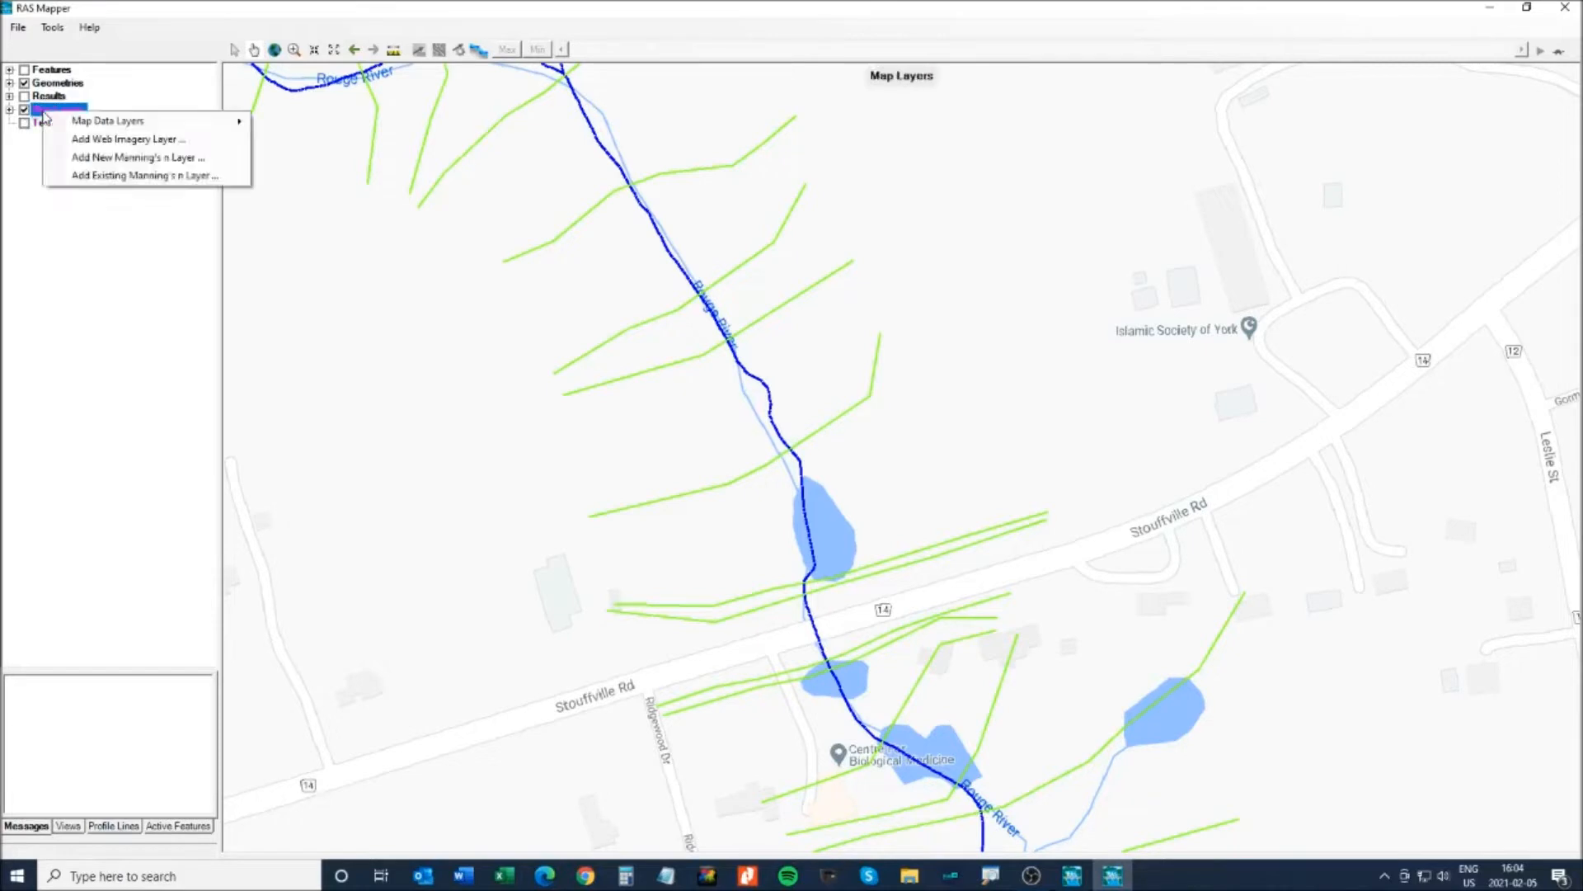
{"action": "left_click", "coordinate": [89, 140]}
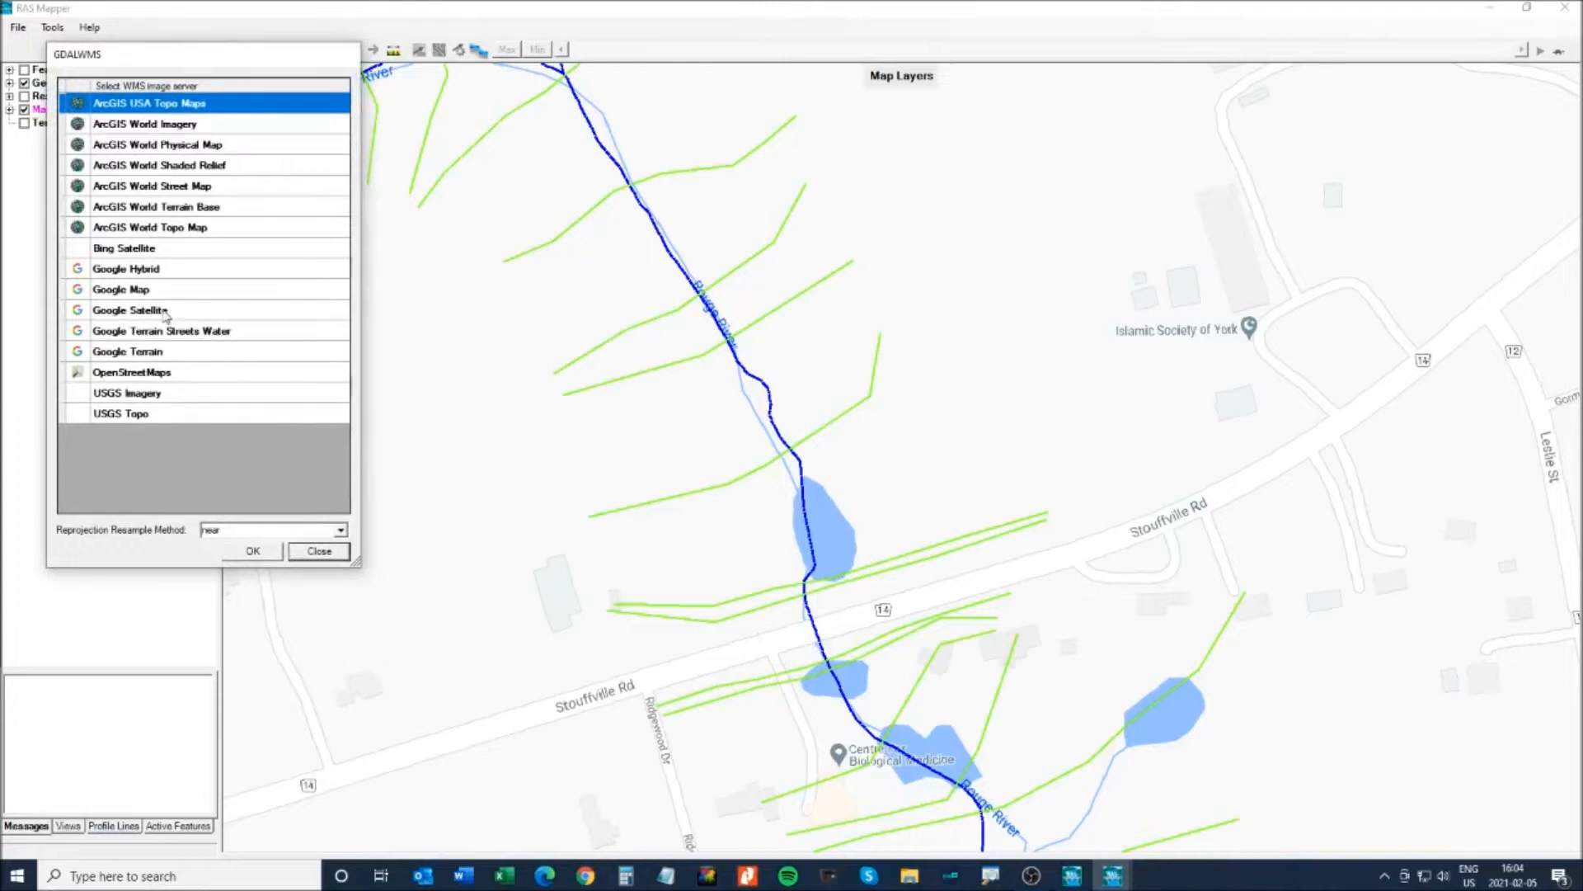
{"action": "left_click", "coordinate": [109, 312]}
{"action": "left_click", "coordinate": [252, 550]}
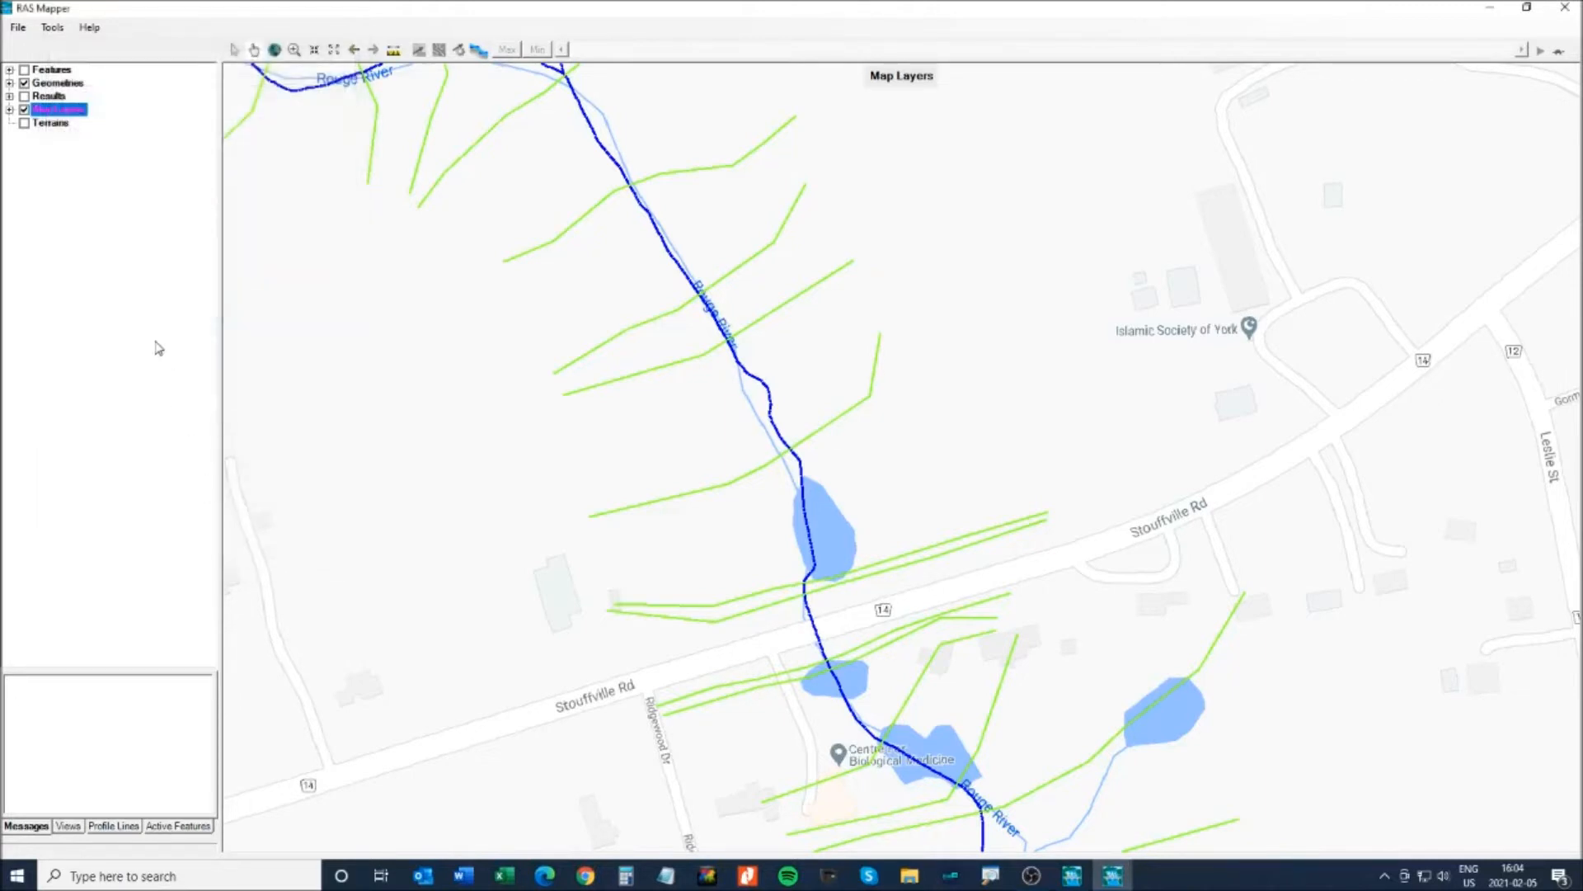
{"action": "left_click", "coordinate": [10, 110]}
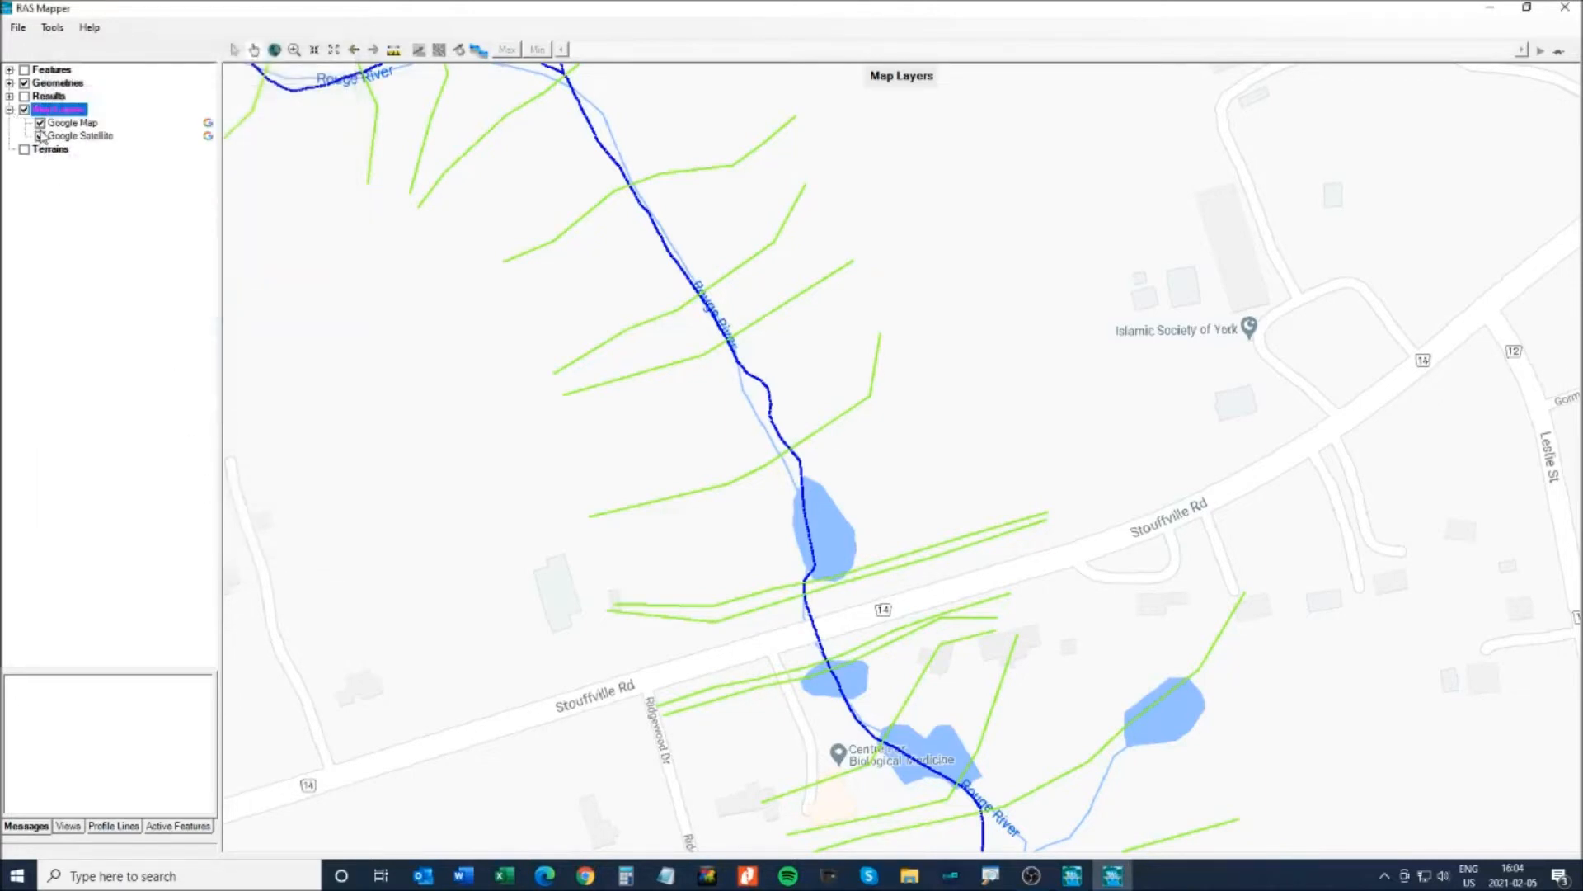
- Switch off Google Map for satellite imagery and read stations 1079.79, 1250.05 and 1315.43
{"action": "left_click", "coordinate": [40, 122]}
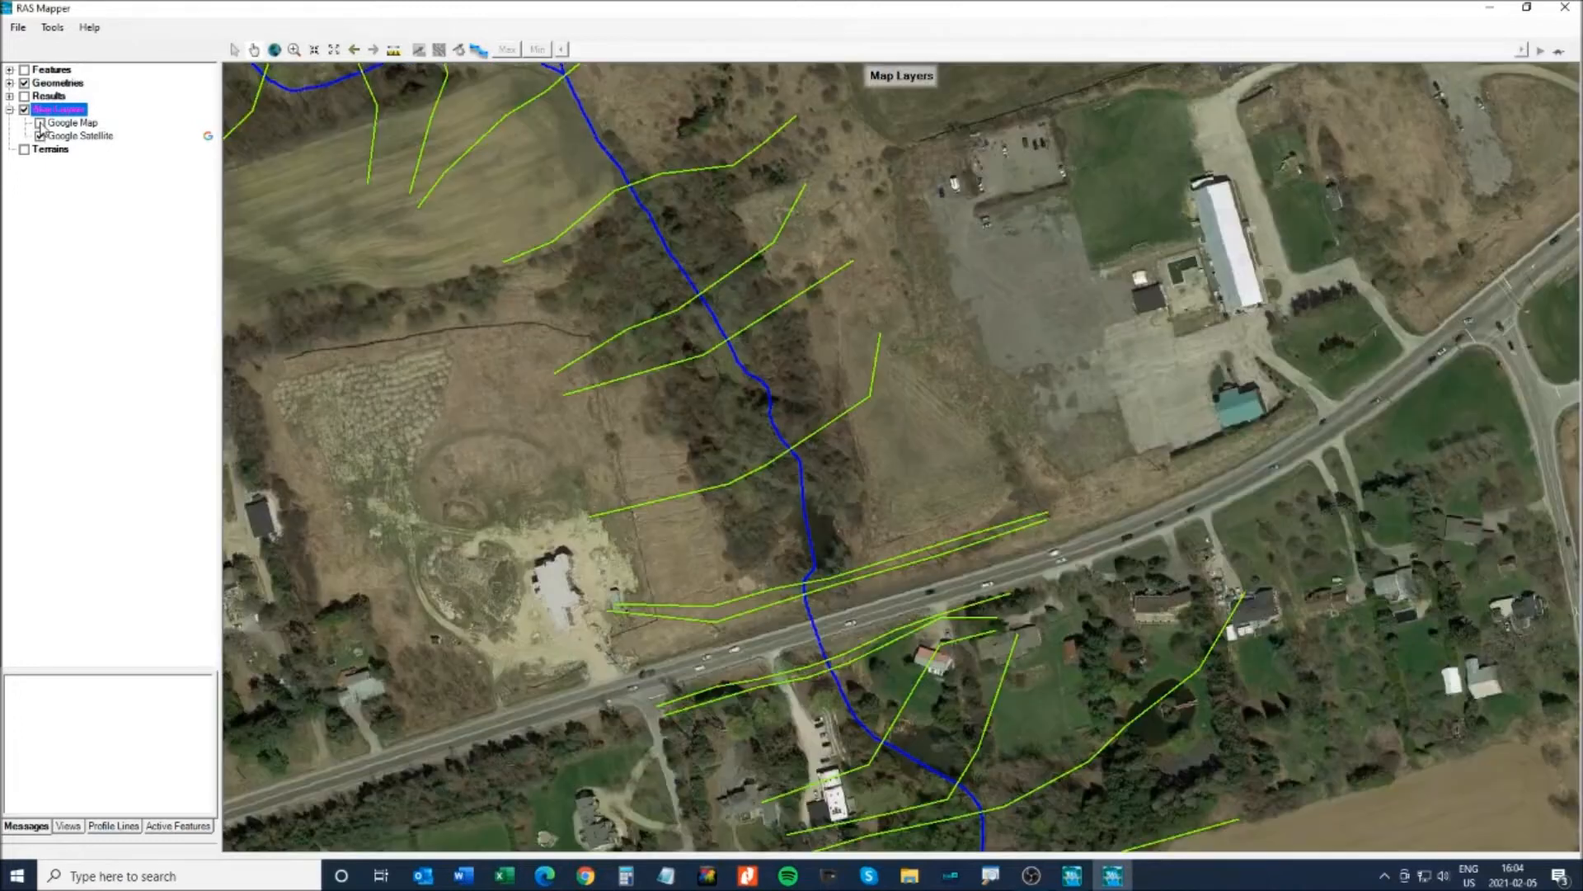
{"action": "left_click_drag", "start_coordinate": [933, 325], "coordinate": [817, 424]}
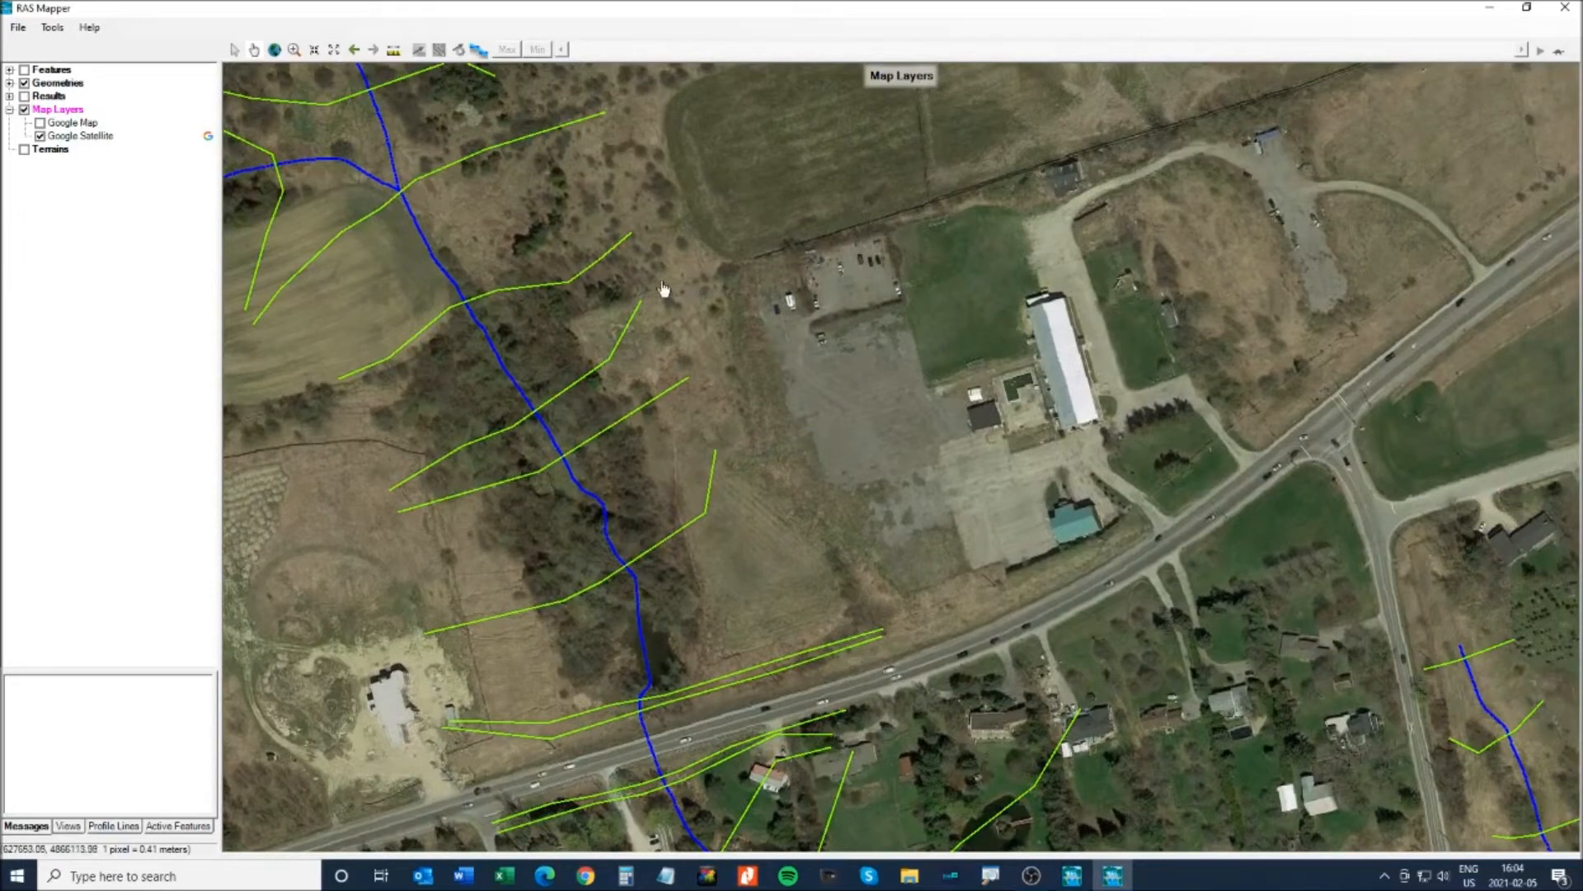
{"action": "right_click", "coordinate": [822, 664]}
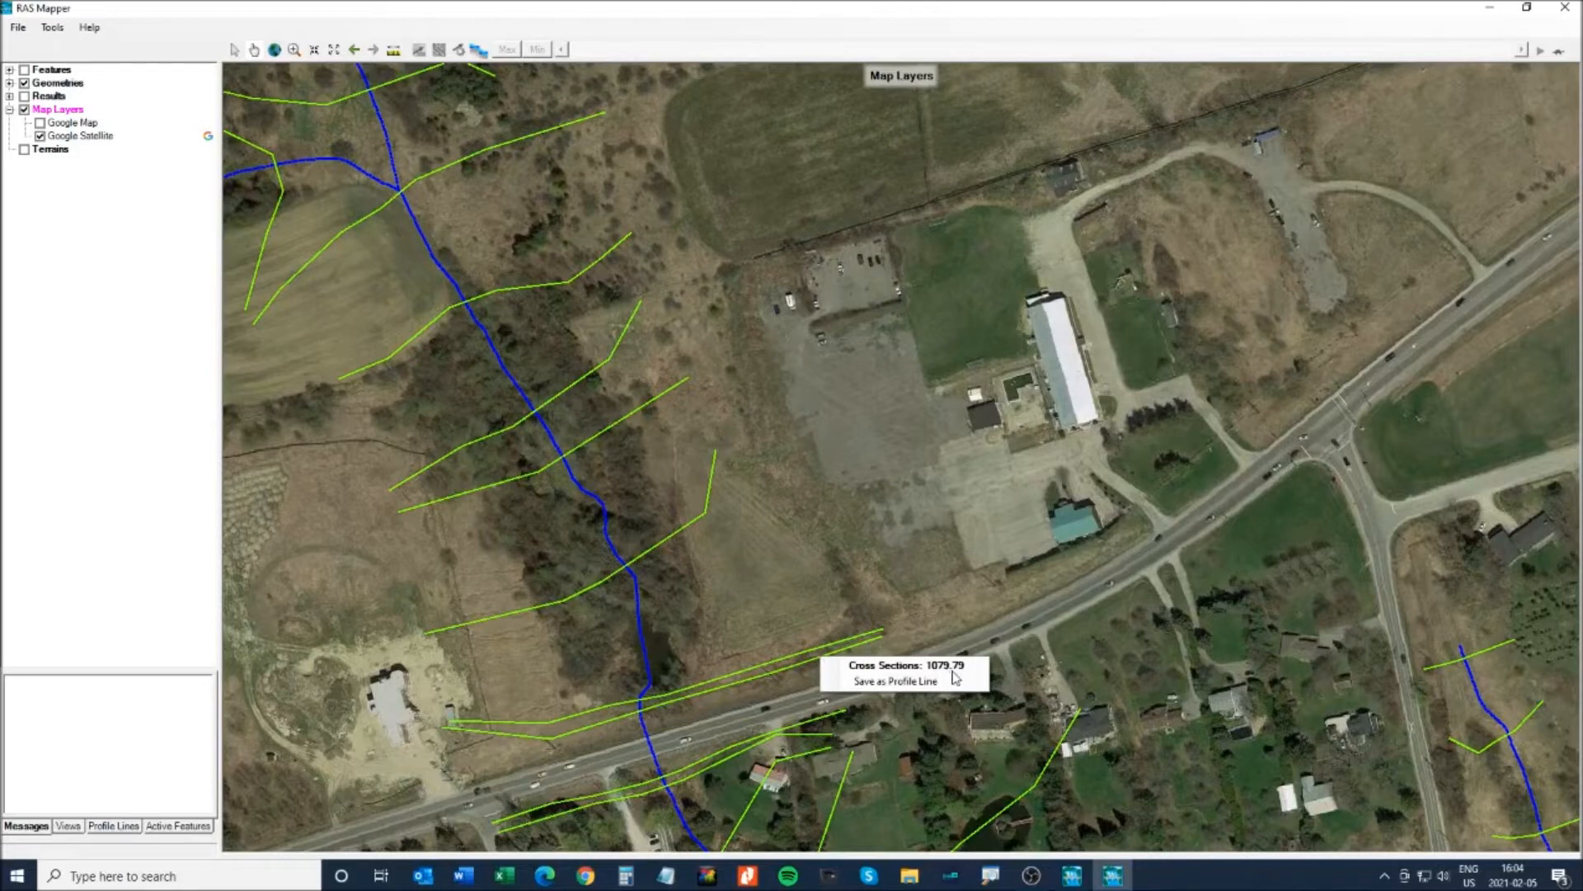
{"action": "left_click", "coordinate": [628, 330]}
{"action": "right_click", "coordinate": [627, 328]}
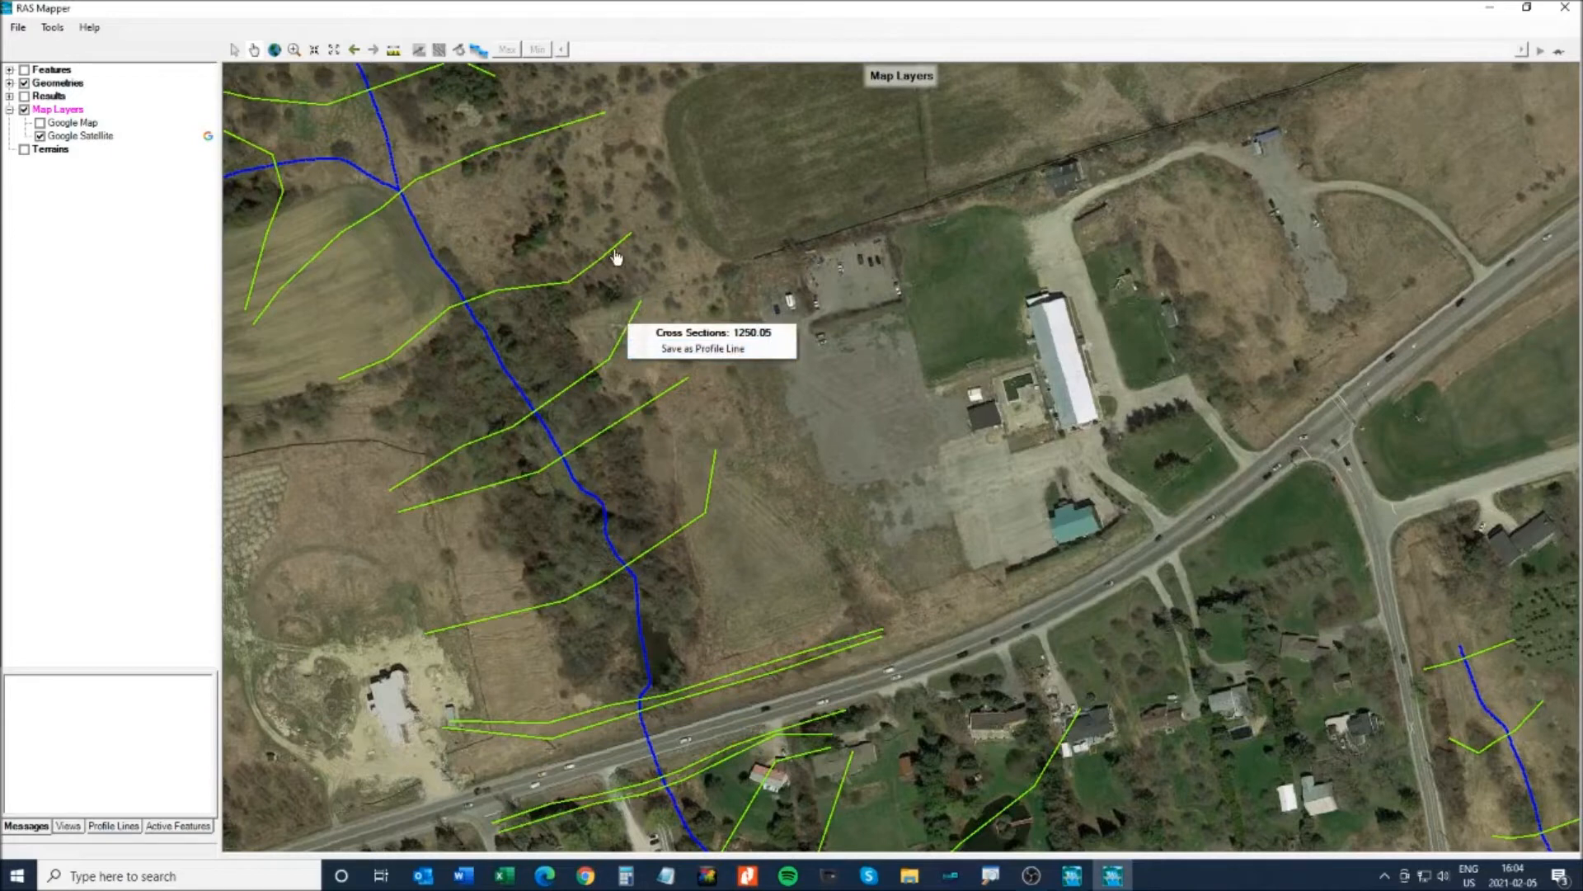
{"action": "right_click", "coordinate": [581, 280]}
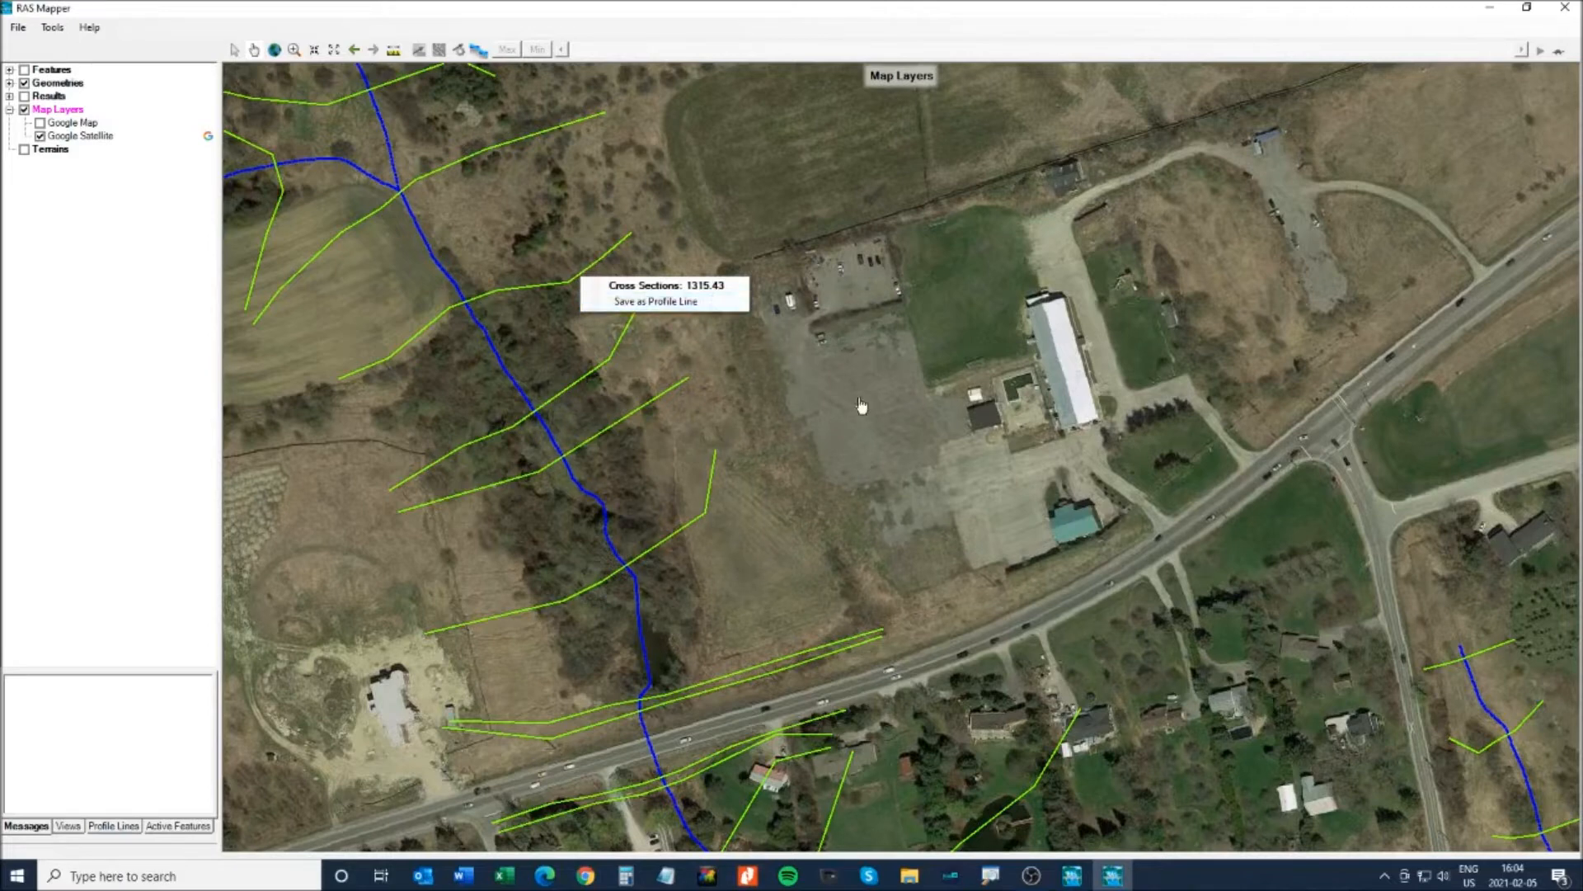
{"action": "left_click", "coordinate": [769, 405]}
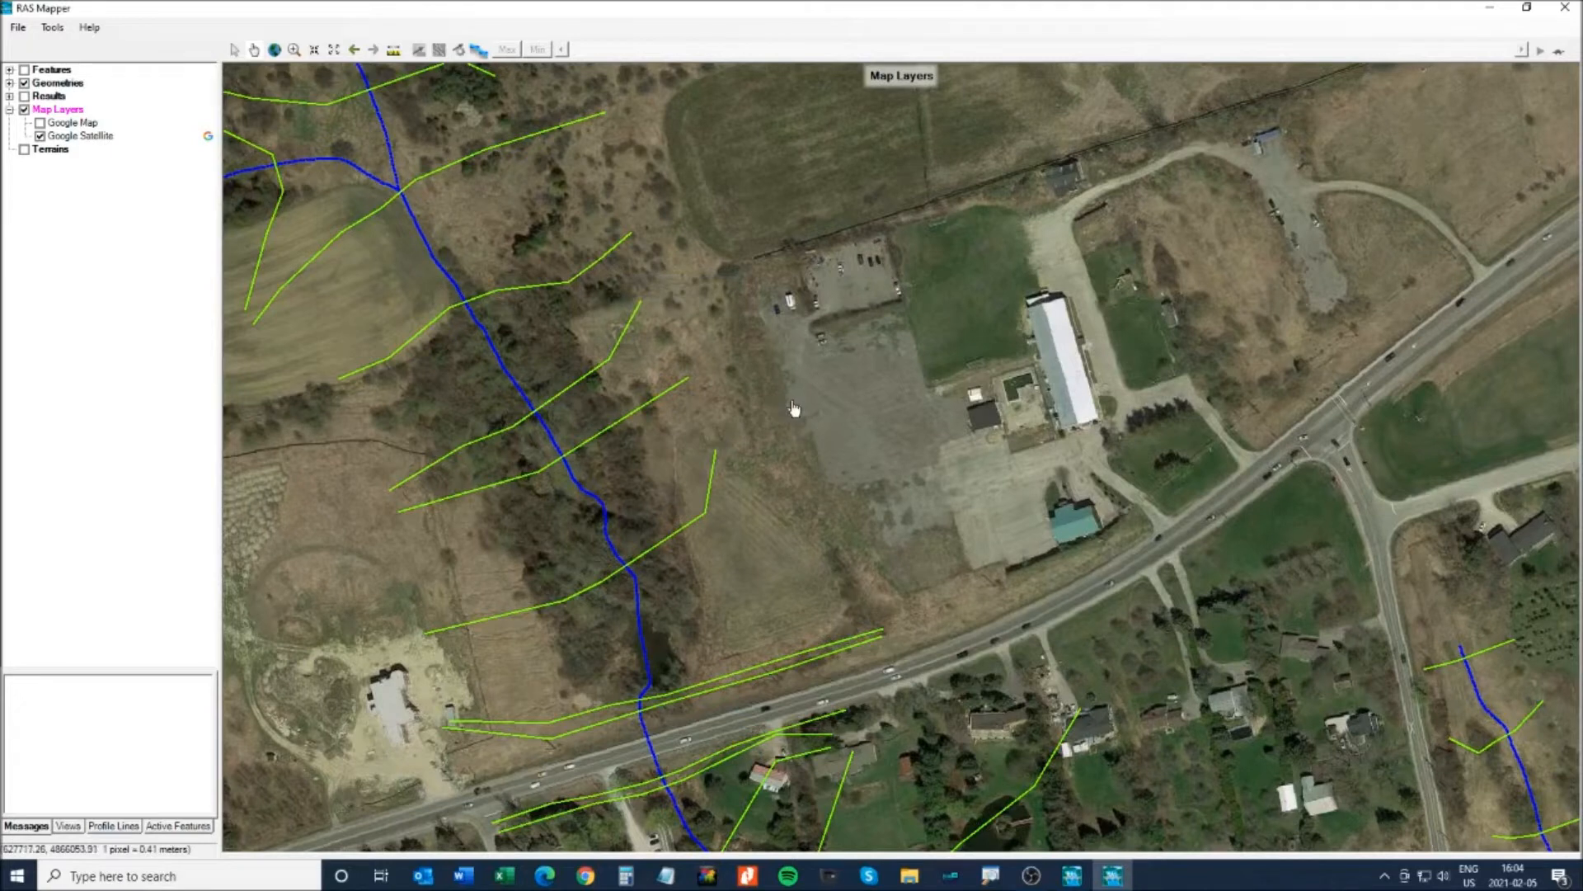
{"action": "left_click_drag", "start_coordinate": [743, 361], "coordinate": [876, 326]}
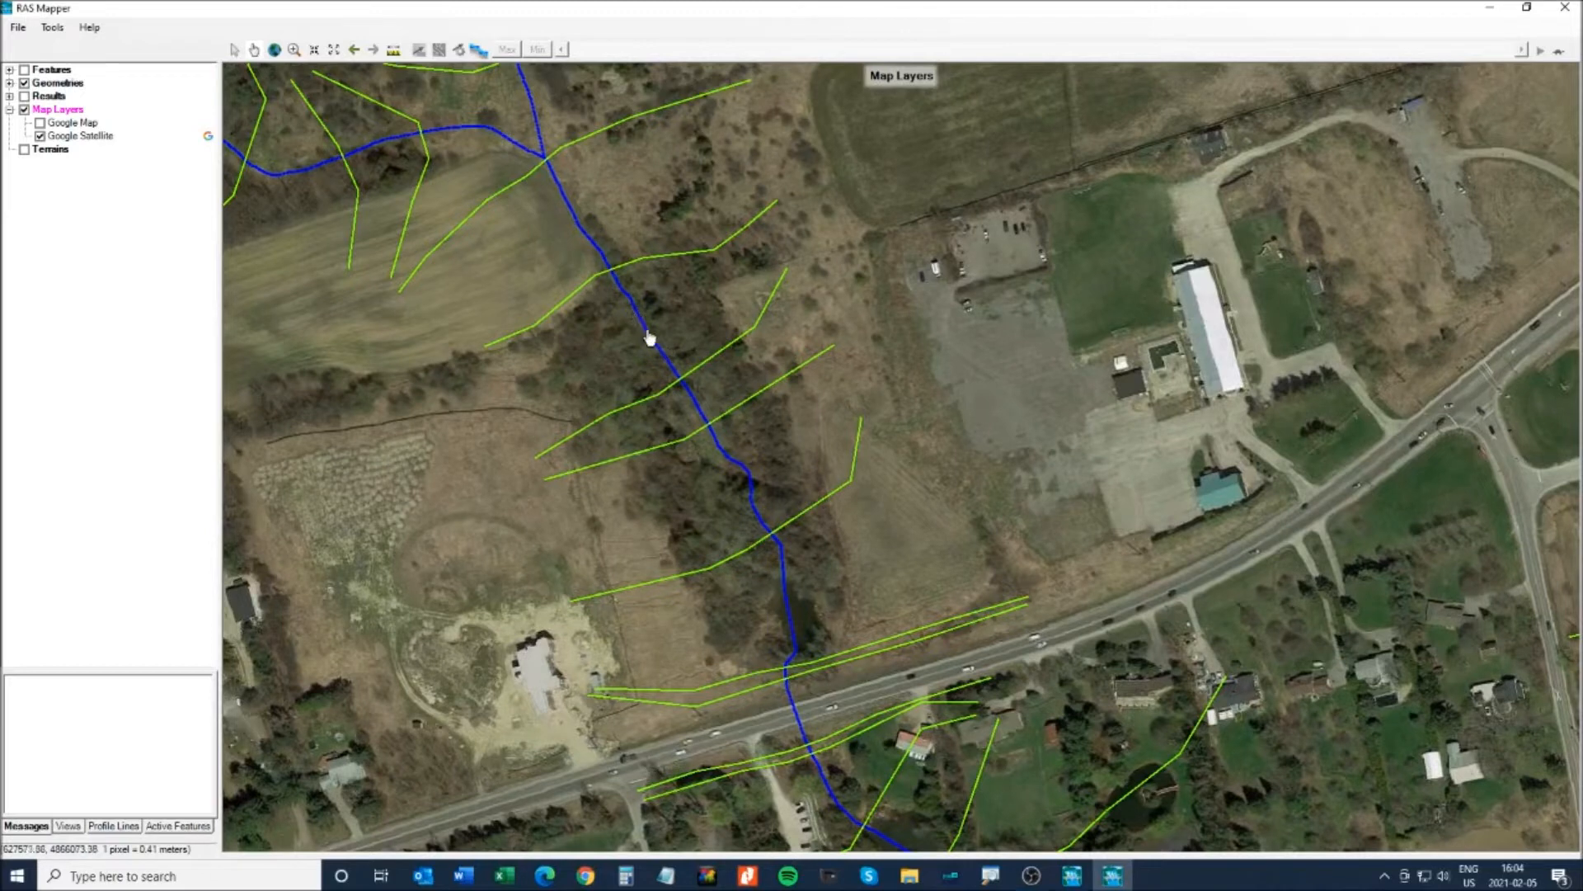
- Zoom out, pan upstream and identify the river line as Leslie St Trib C, reach C4
{"action": "scroll", "coordinate": [659, 311], "scroll_direction": "down", "scroll_amount": 1}
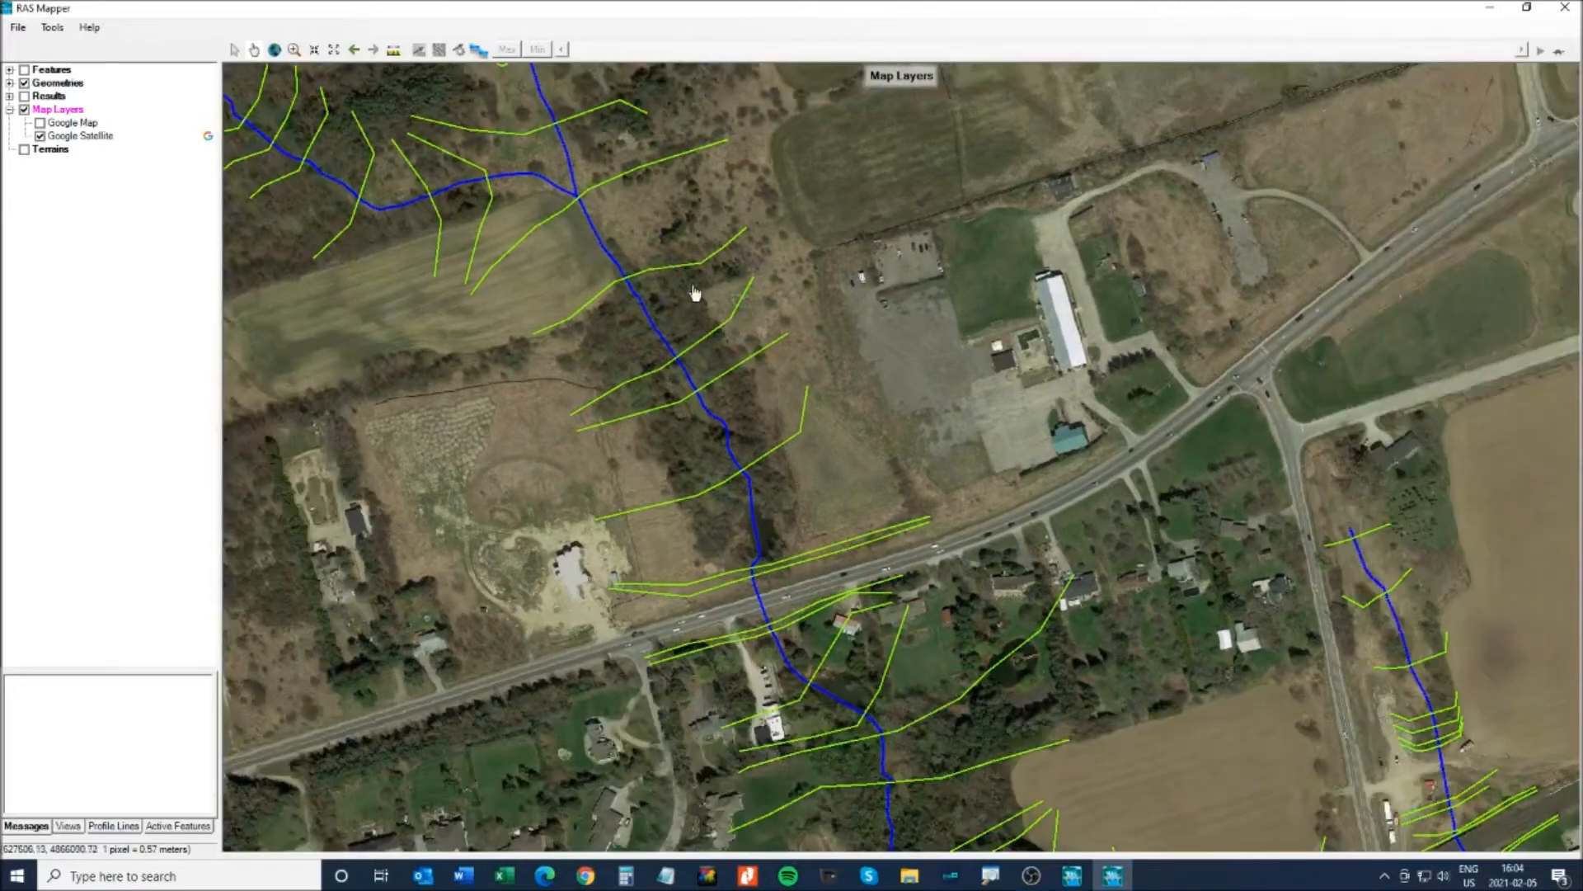
{"action": "left_click_drag", "start_coordinate": [683, 236], "coordinate": [825, 373]}
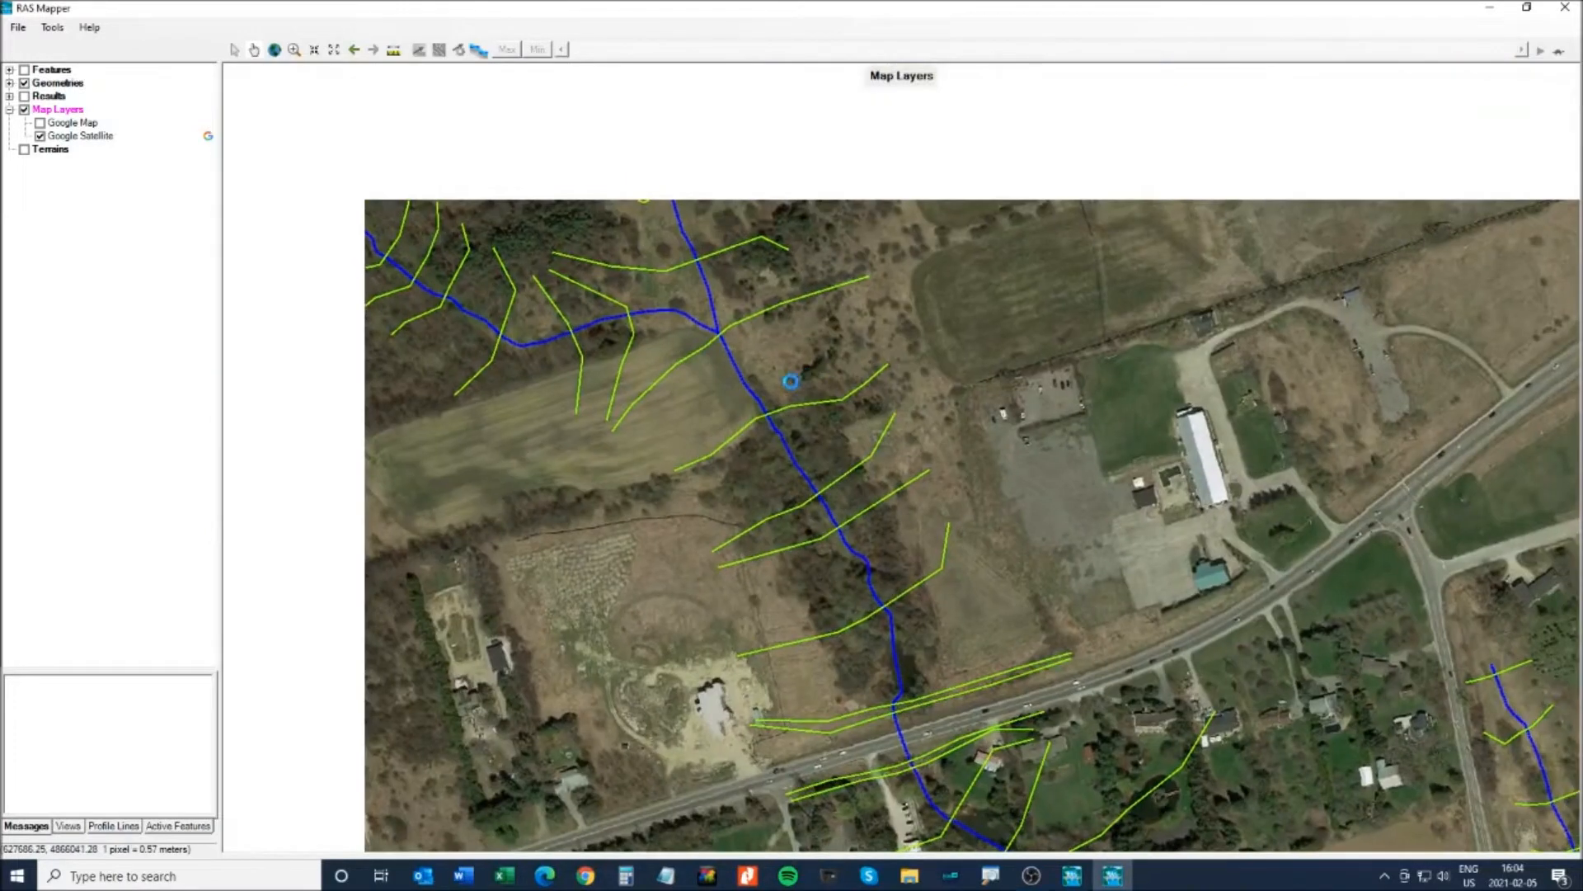
{"action": "right_click", "coordinate": [750, 395]}
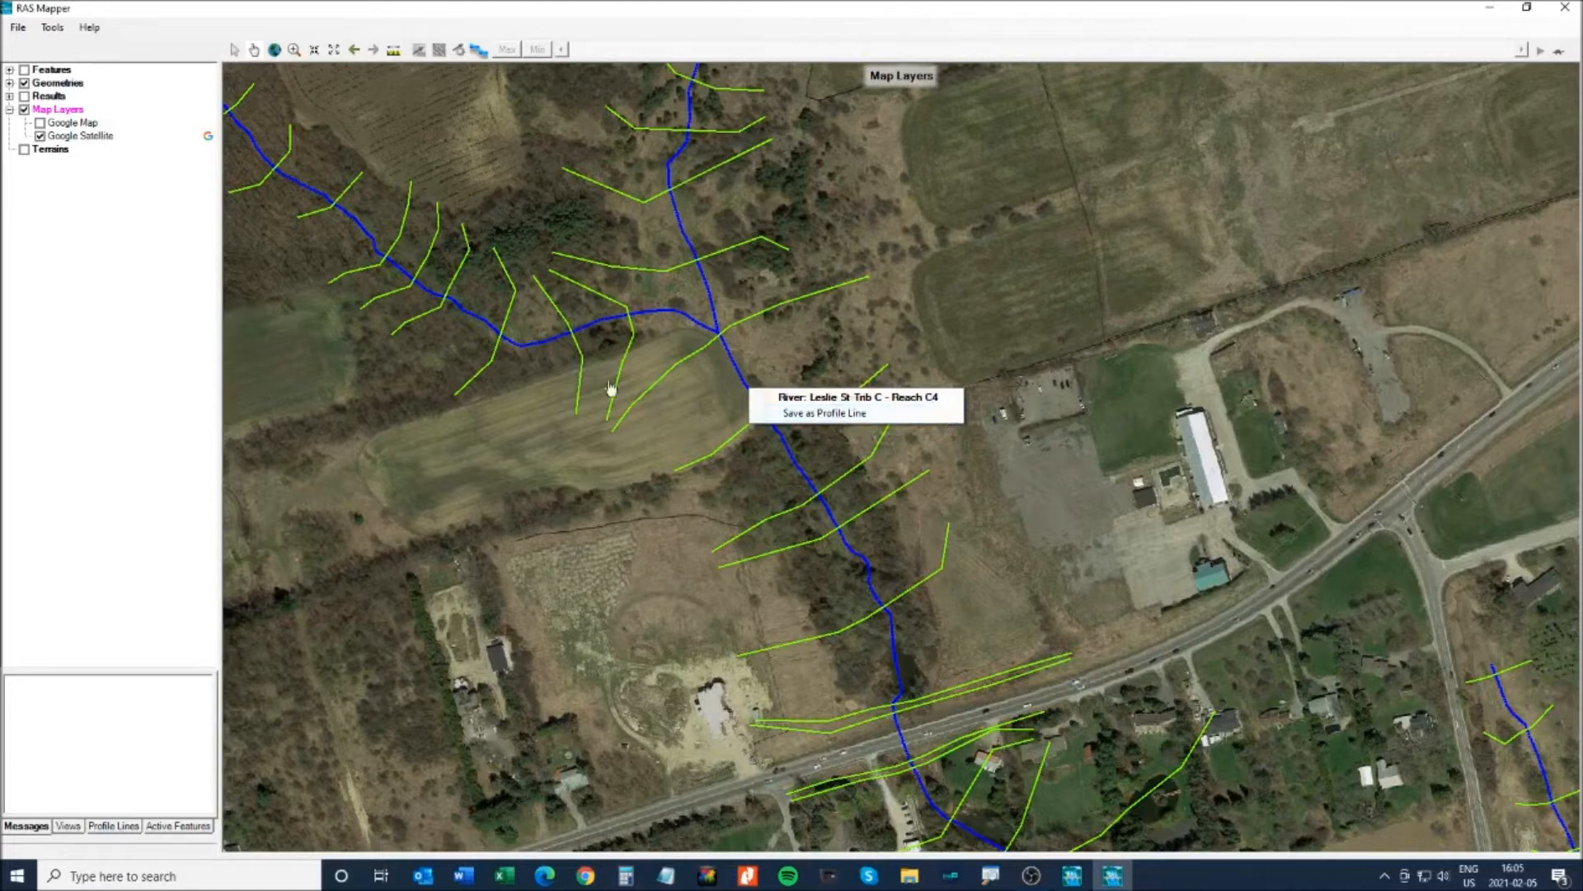
- Close RAS Mapper and open the Geometric Data editor
{"action": "left_click", "coordinate": [1564, 10]}
{"action": "left_click", "coordinate": [1564, 10]}
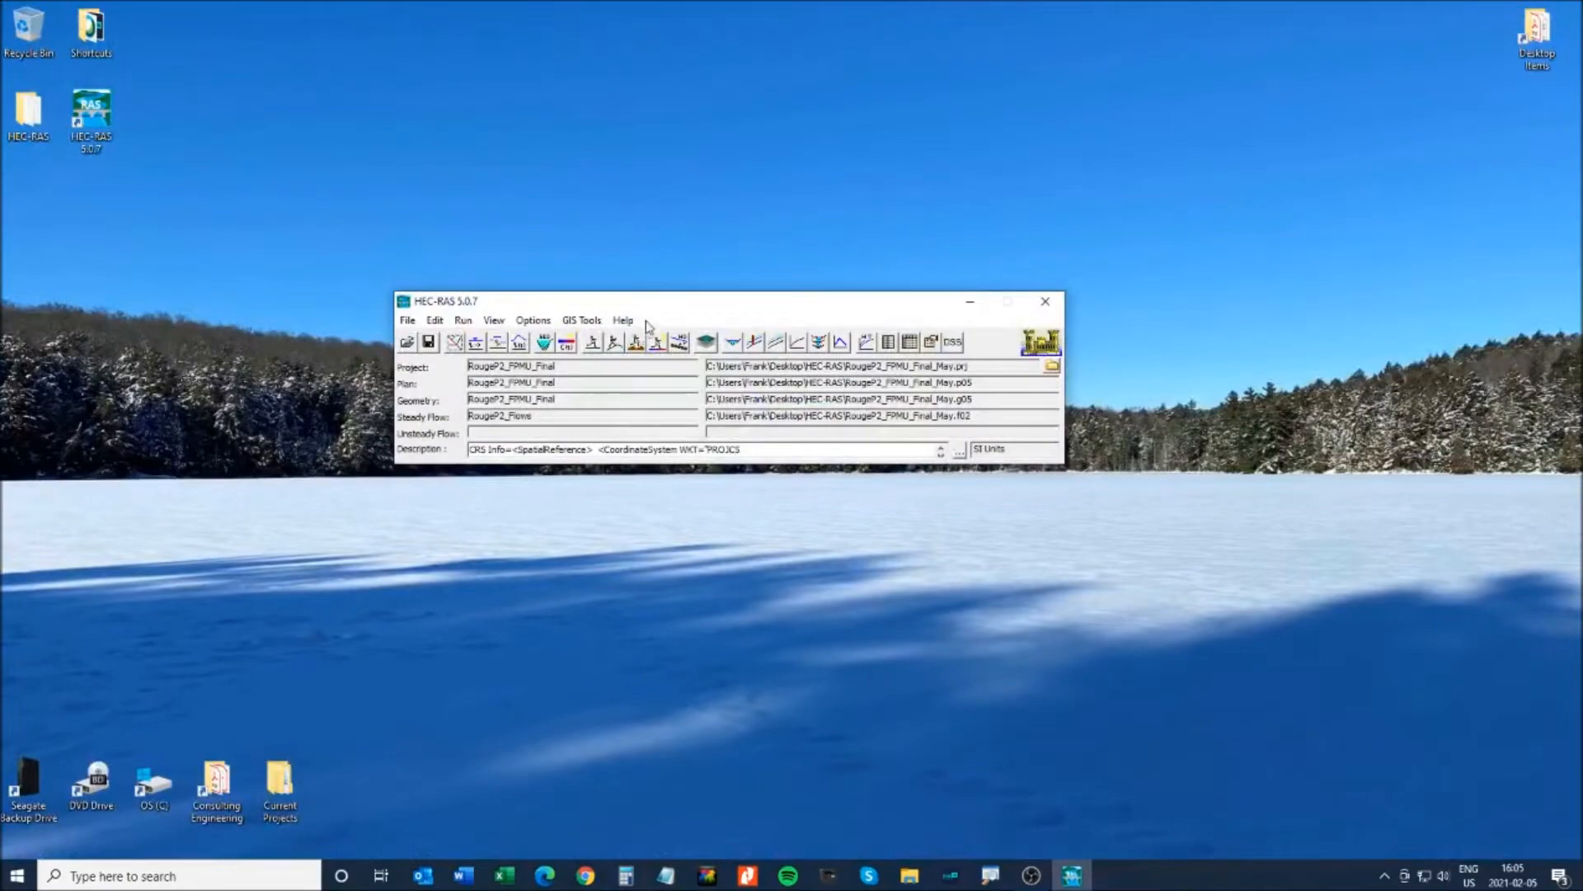
{"action": "left_click", "coordinate": [454, 342]}
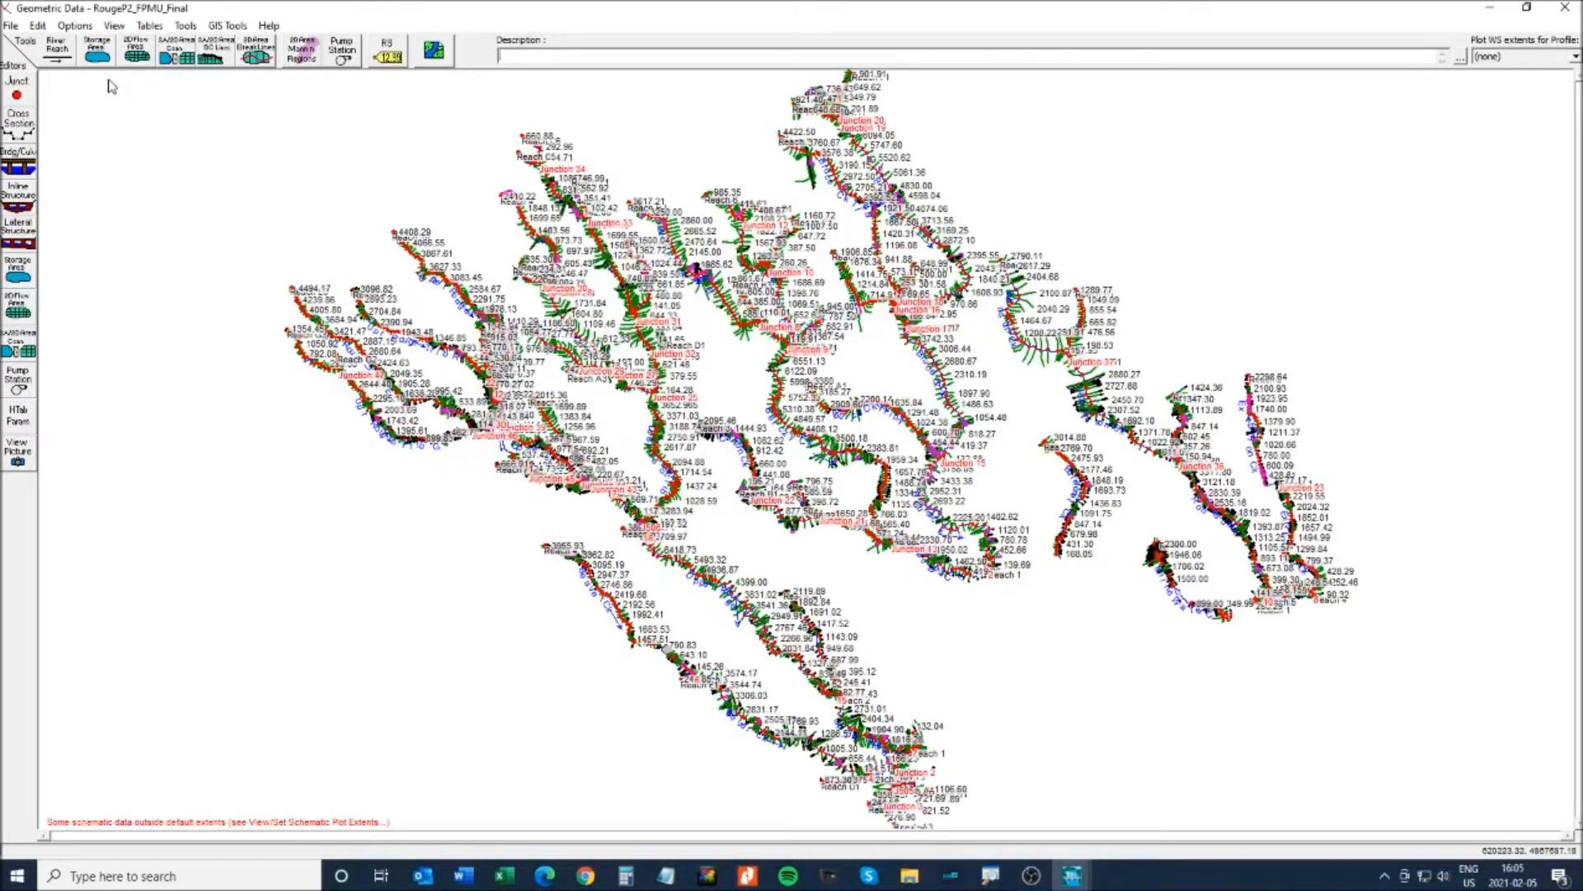
- Find node Leslie St Trib C, Reach C4, RS 1079.79 and mark it on the schematic
{"action": "left_click", "coordinate": [114, 27]}
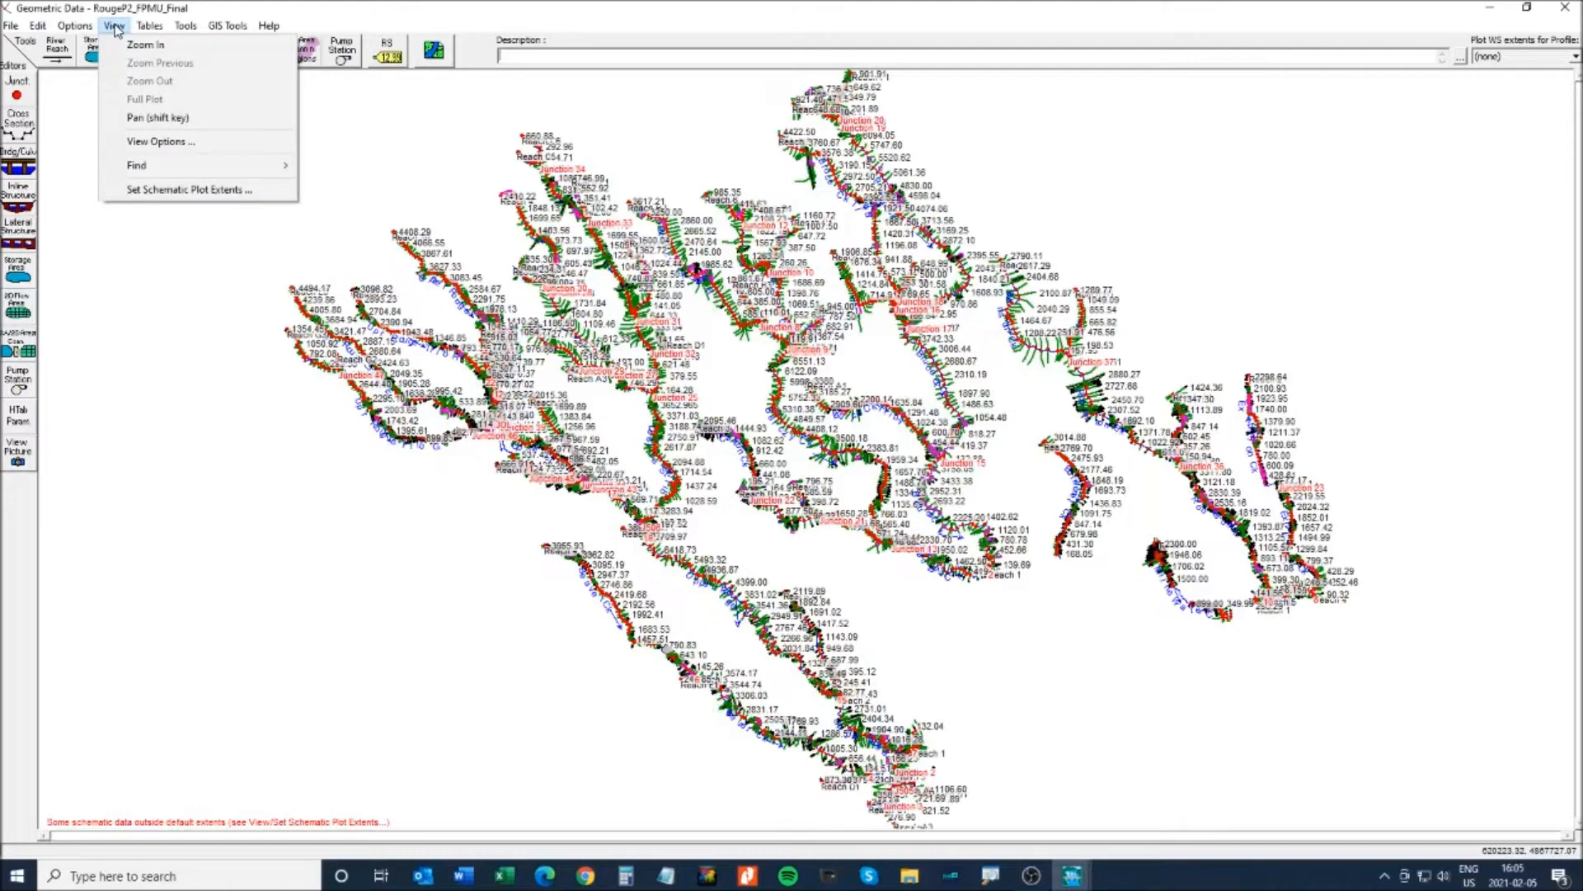
{"action": "mouse_move", "coordinate": [138, 170]}
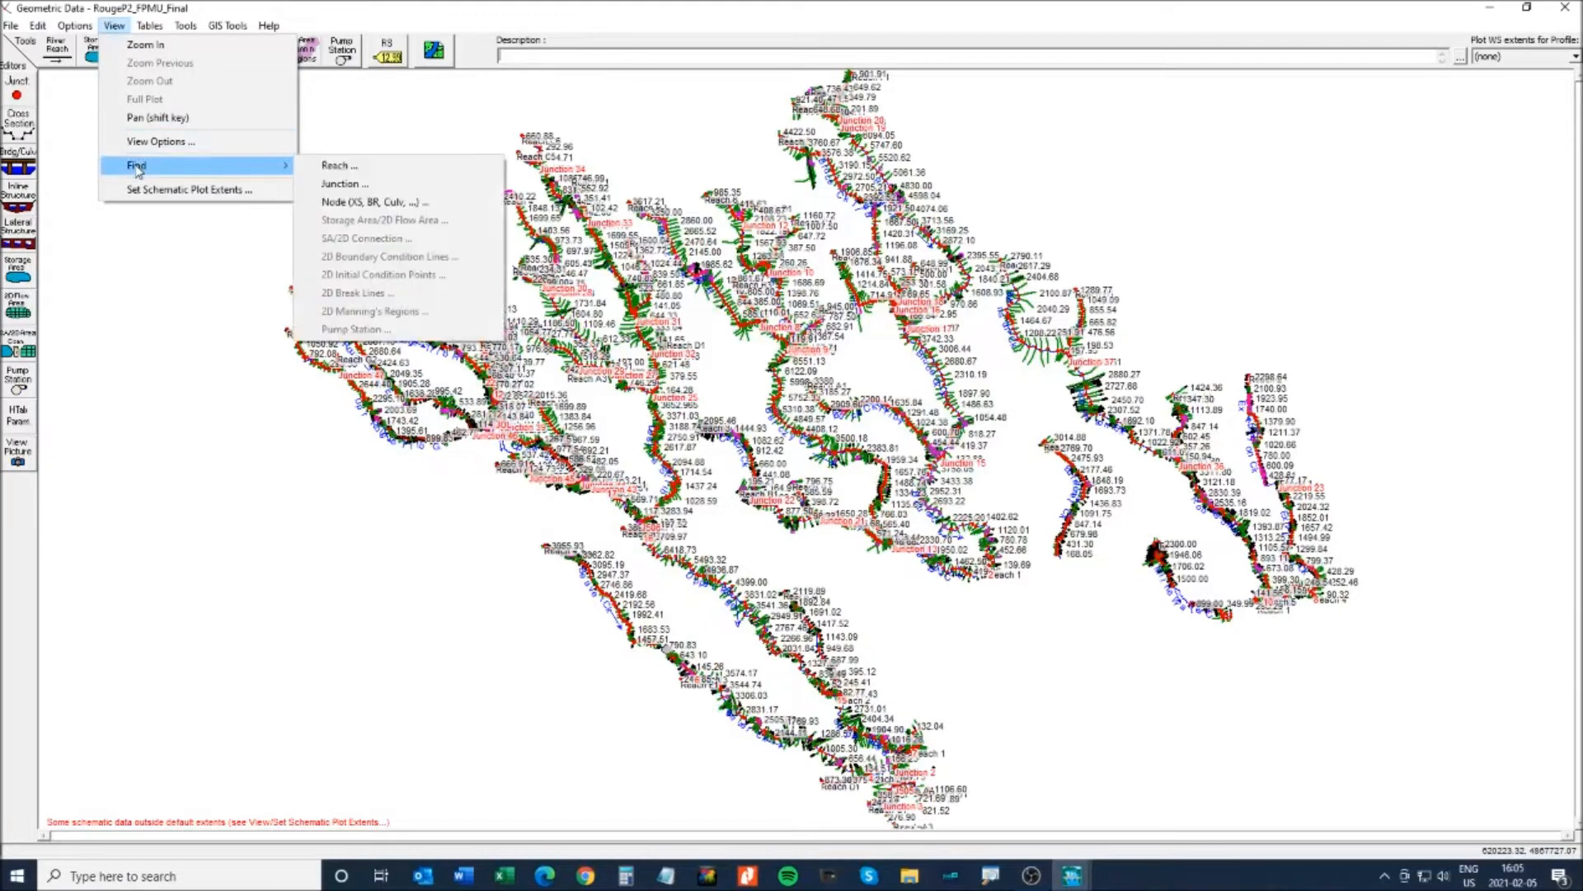
{"action": "left_click", "coordinate": [363, 203]}
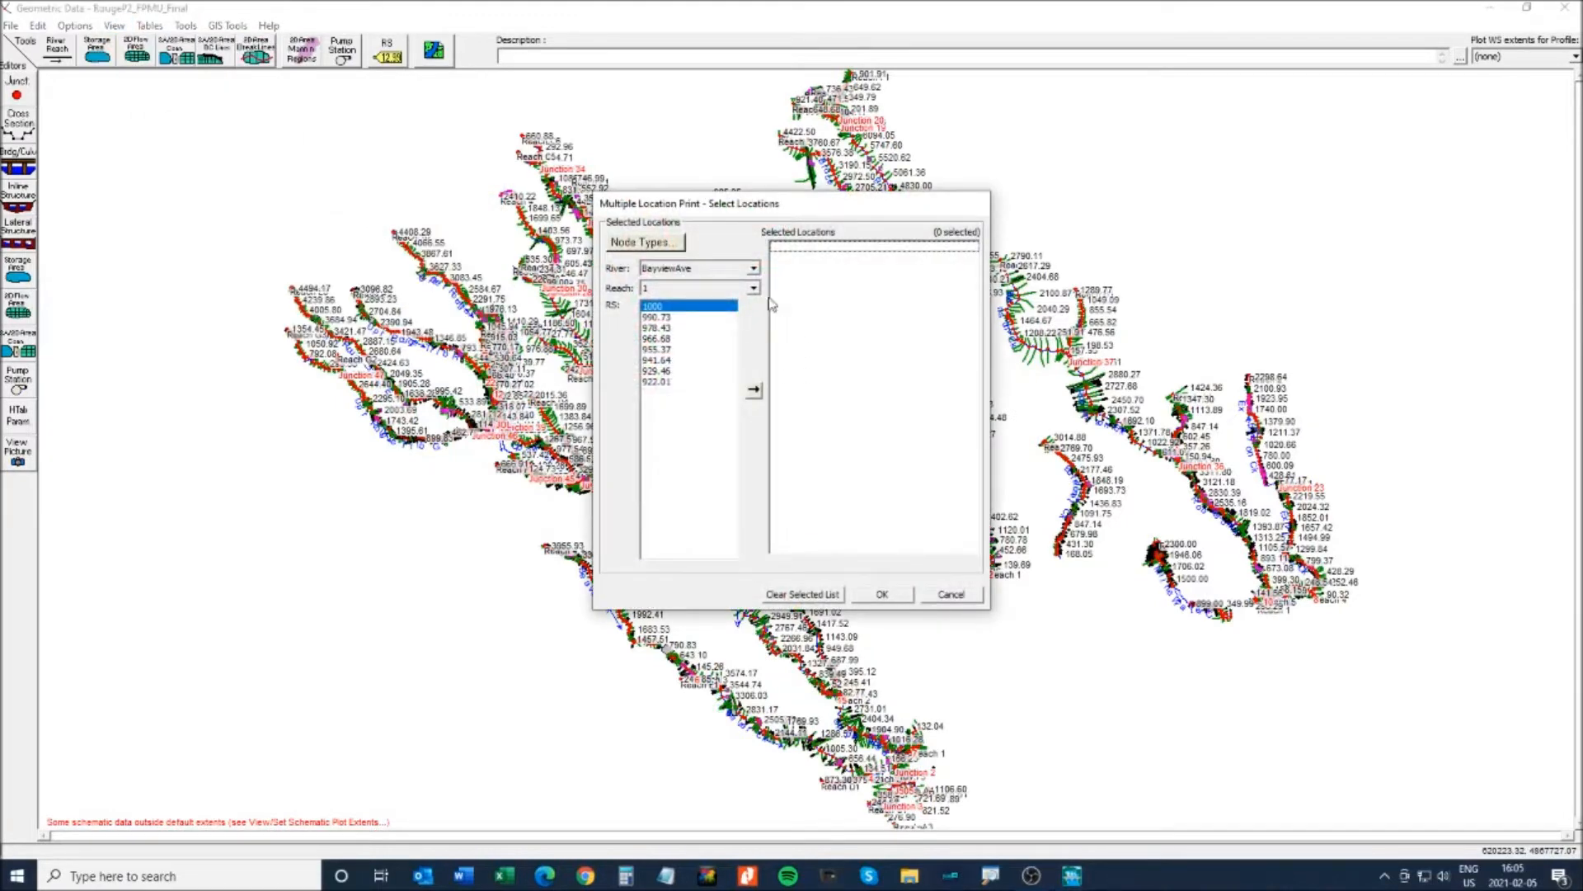
{"action": "left_click", "coordinate": [753, 271]}
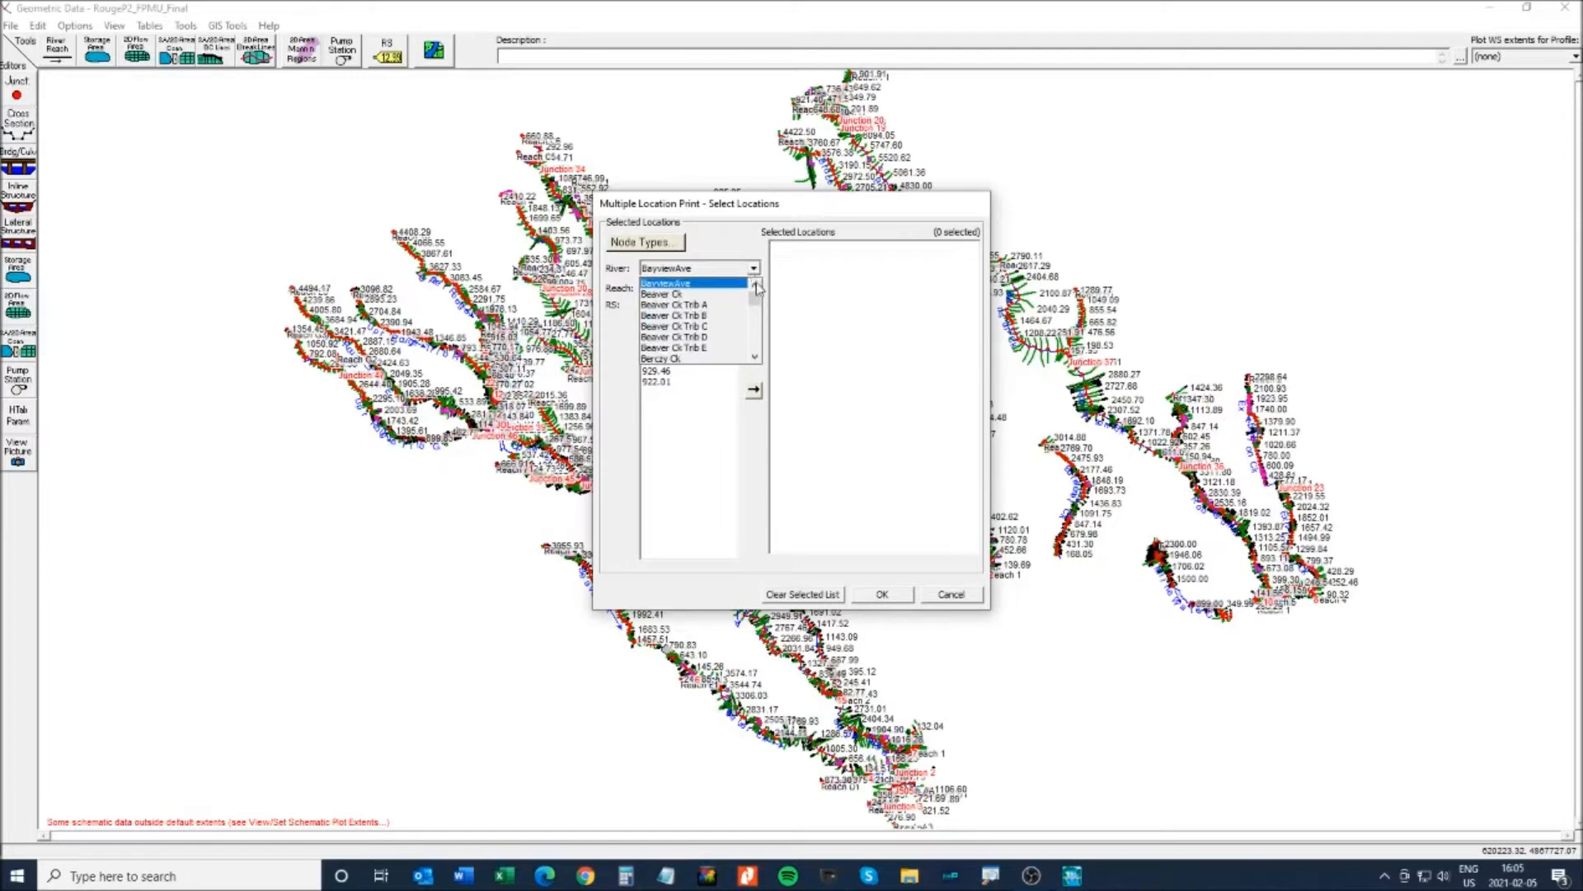
{"action": "scroll", "coordinate": [759, 346], "scroll_direction": "down", "scroll_amount": 10}
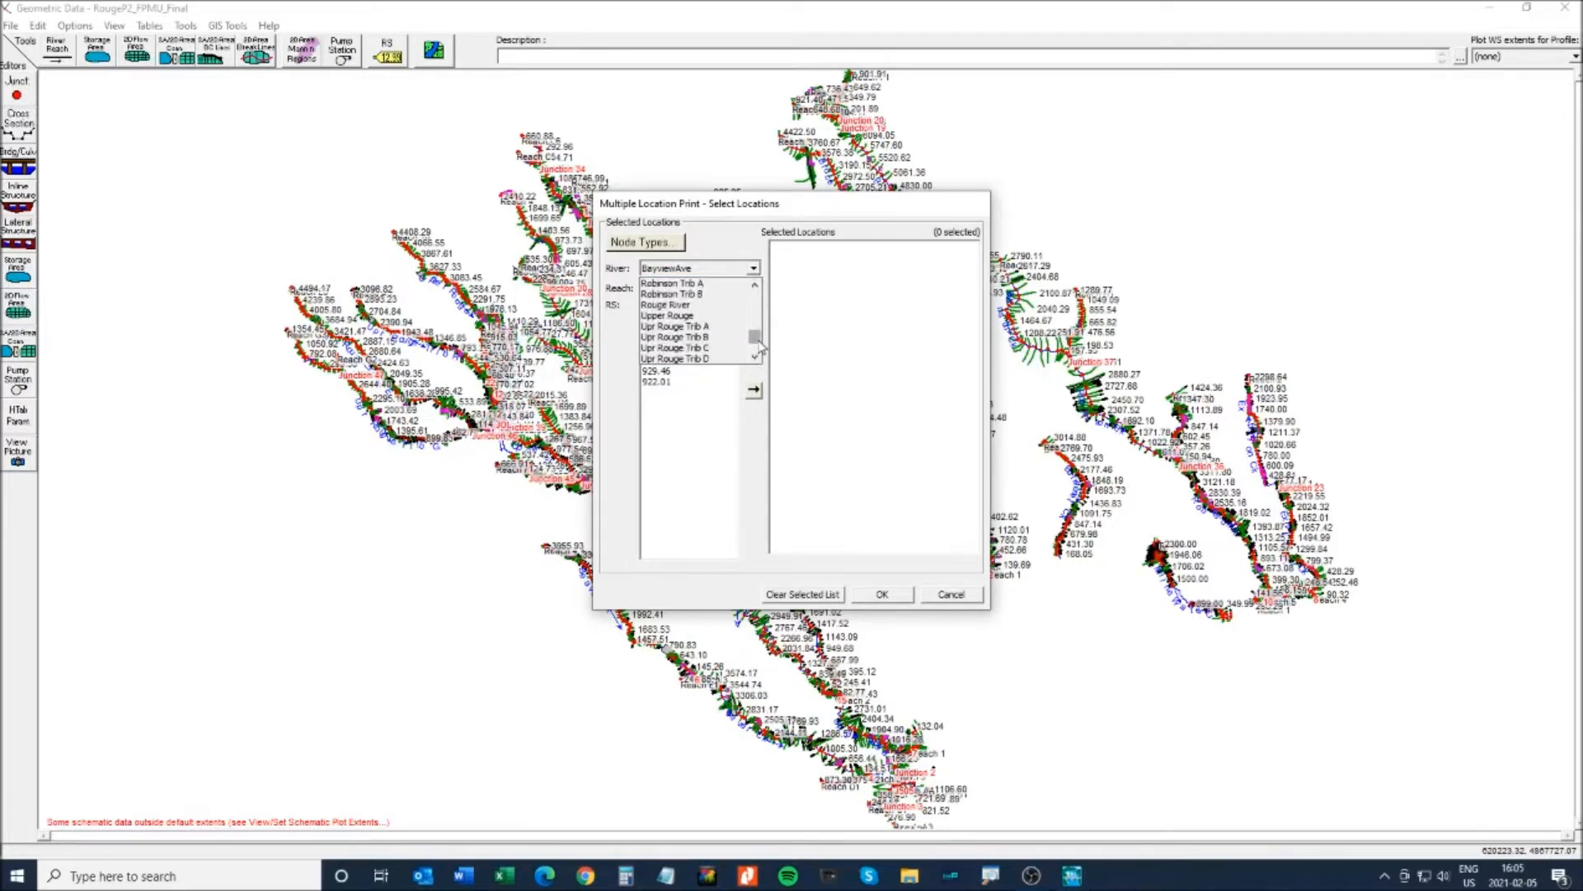
{"action": "scroll", "coordinate": [758, 321], "scroll_direction": "up", "scroll_amount": 5}
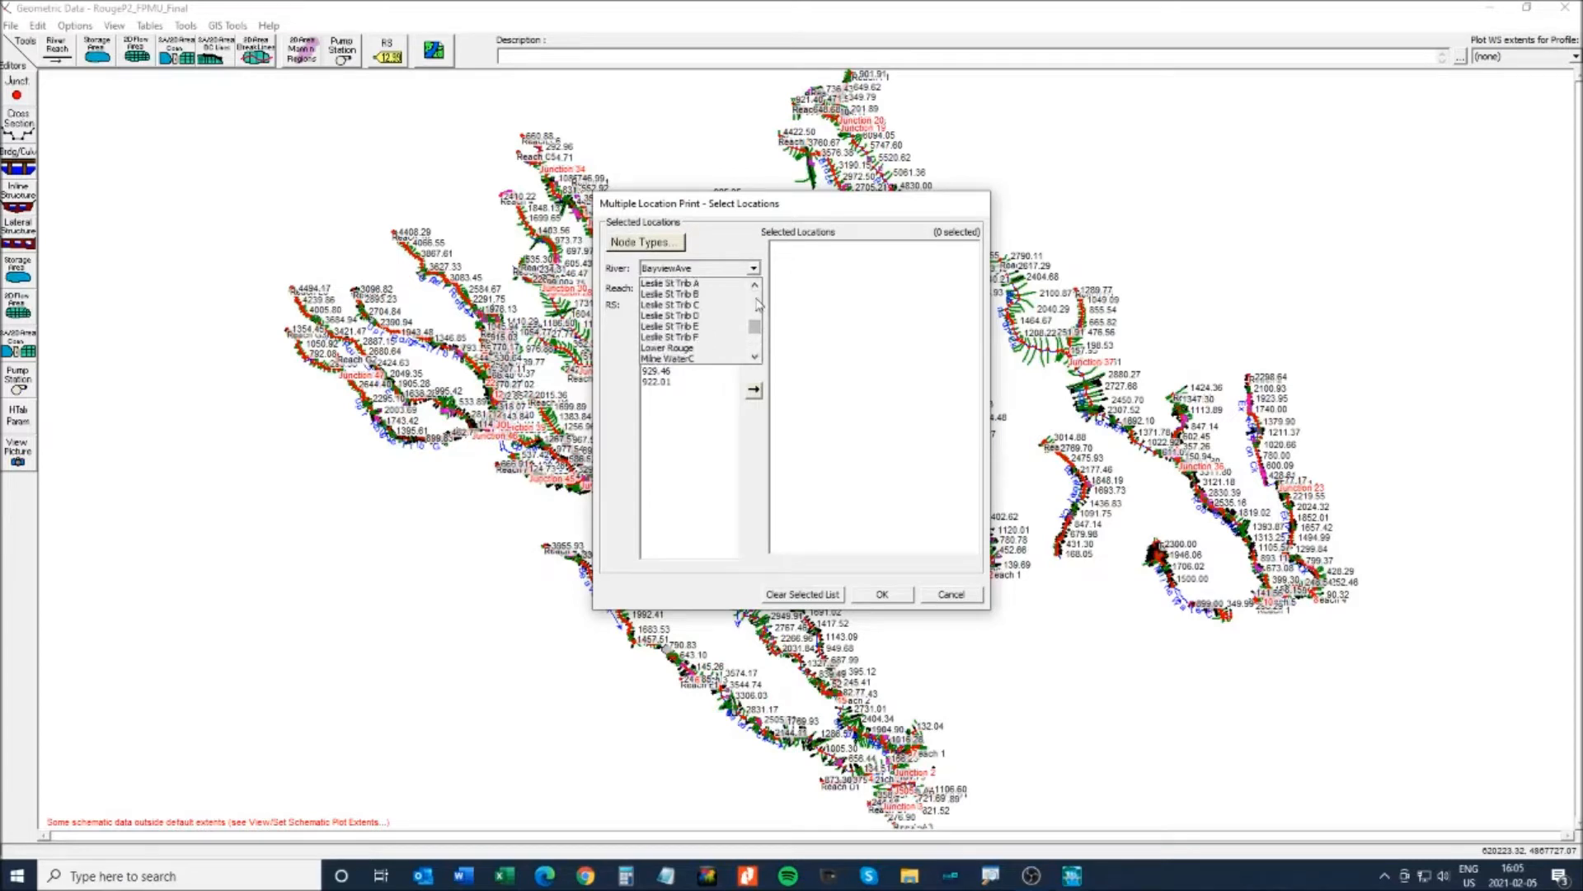
{"action": "left_click", "coordinate": [672, 306]}
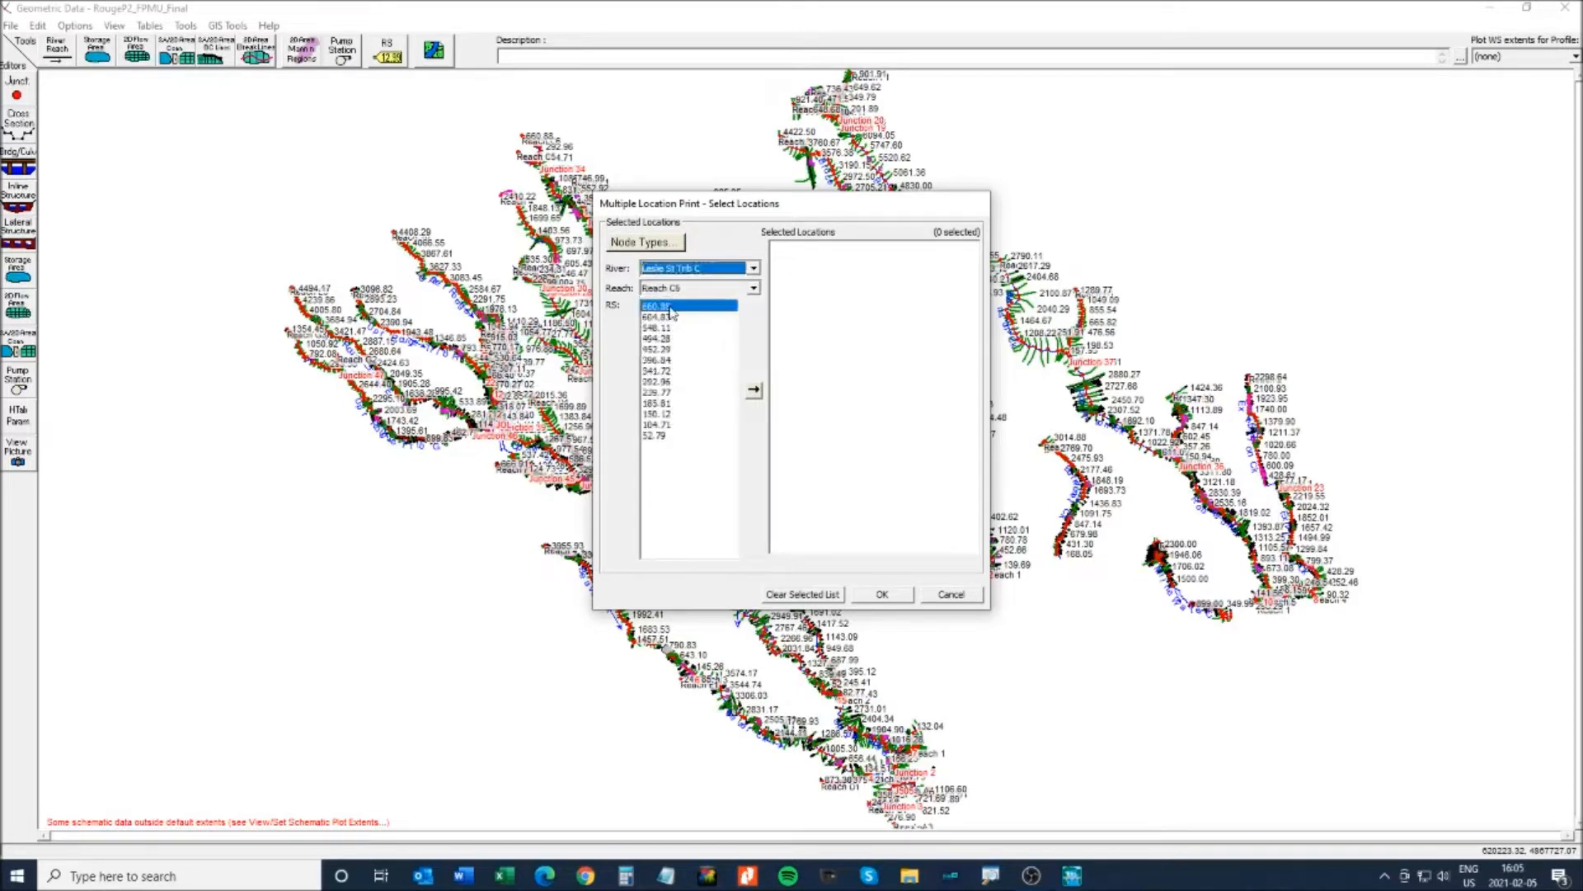
{"action": "left_click", "coordinate": [729, 290]}
{"action": "left_click", "coordinate": [702, 328]}
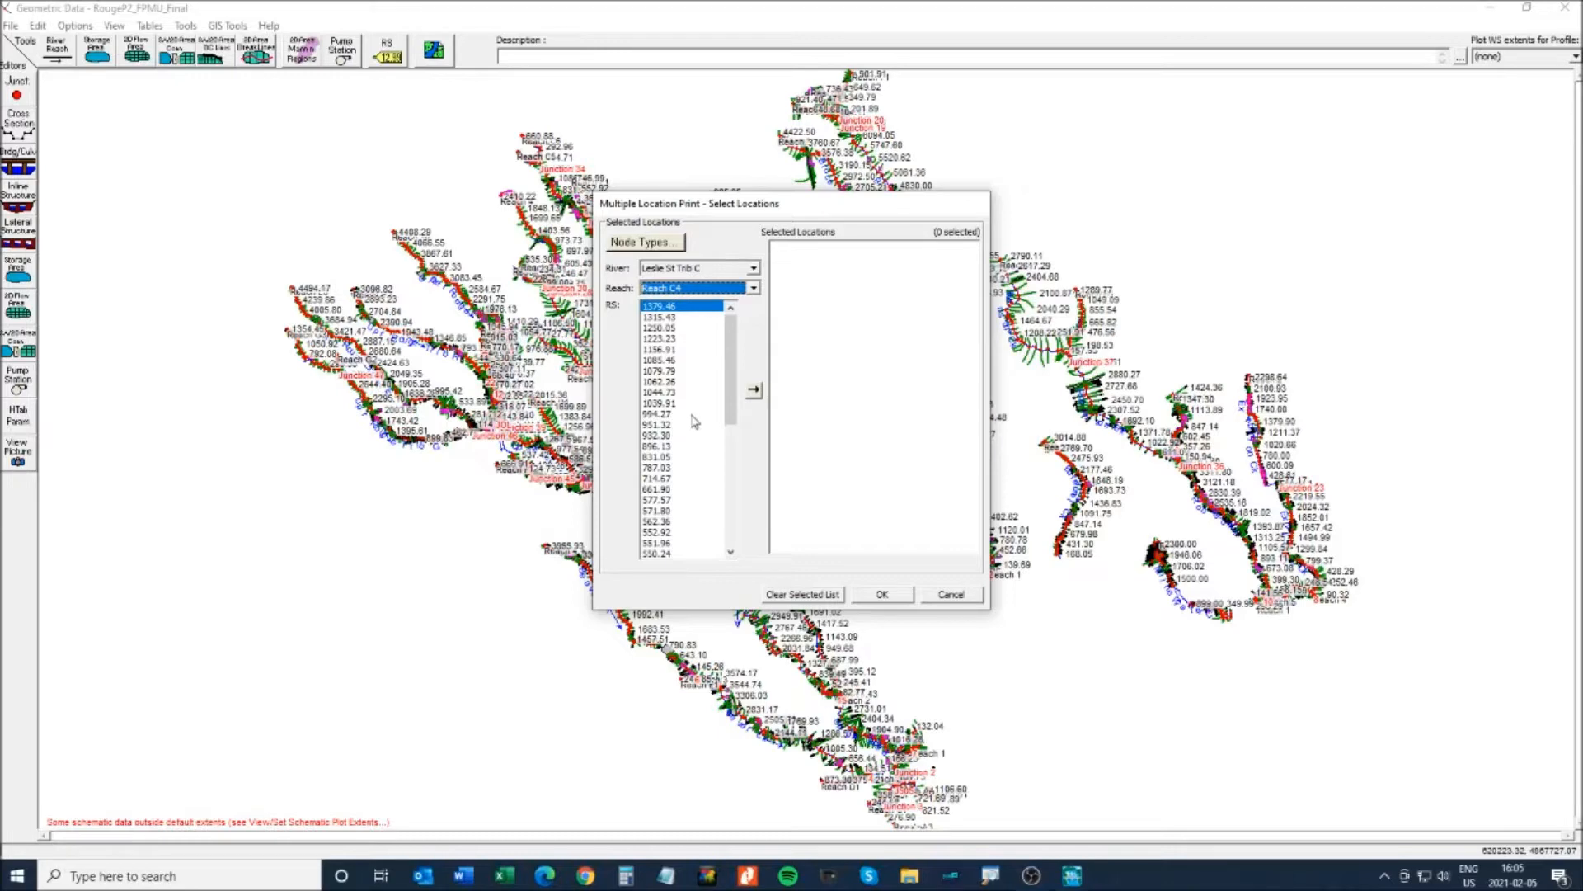
{"action": "left_click", "coordinate": [664, 372]}
{"action": "left_click", "coordinate": [754, 391]}
{"action": "left_click", "coordinate": [882, 595]}
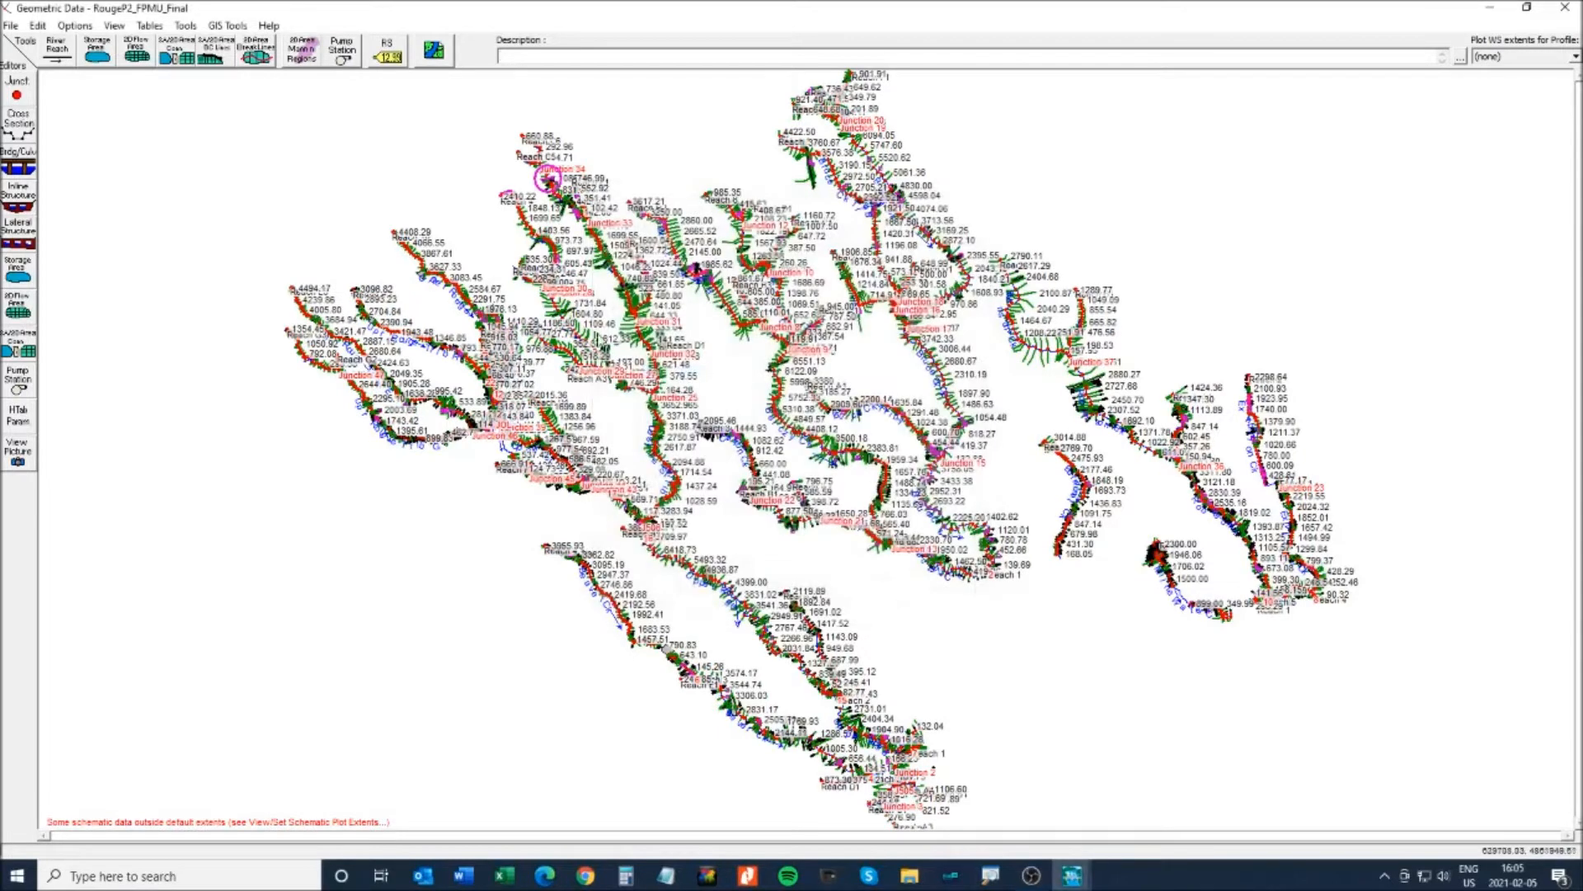
- Zoom the schematic into the circled culvert area using two area-zoom boxes
{"action": "left_click", "coordinate": [113, 27]}
{"action": "left_click", "coordinate": [136, 50]}
{"action": "left_click_drag", "start_coordinate": [458, 128], "coordinate": [701, 297]}
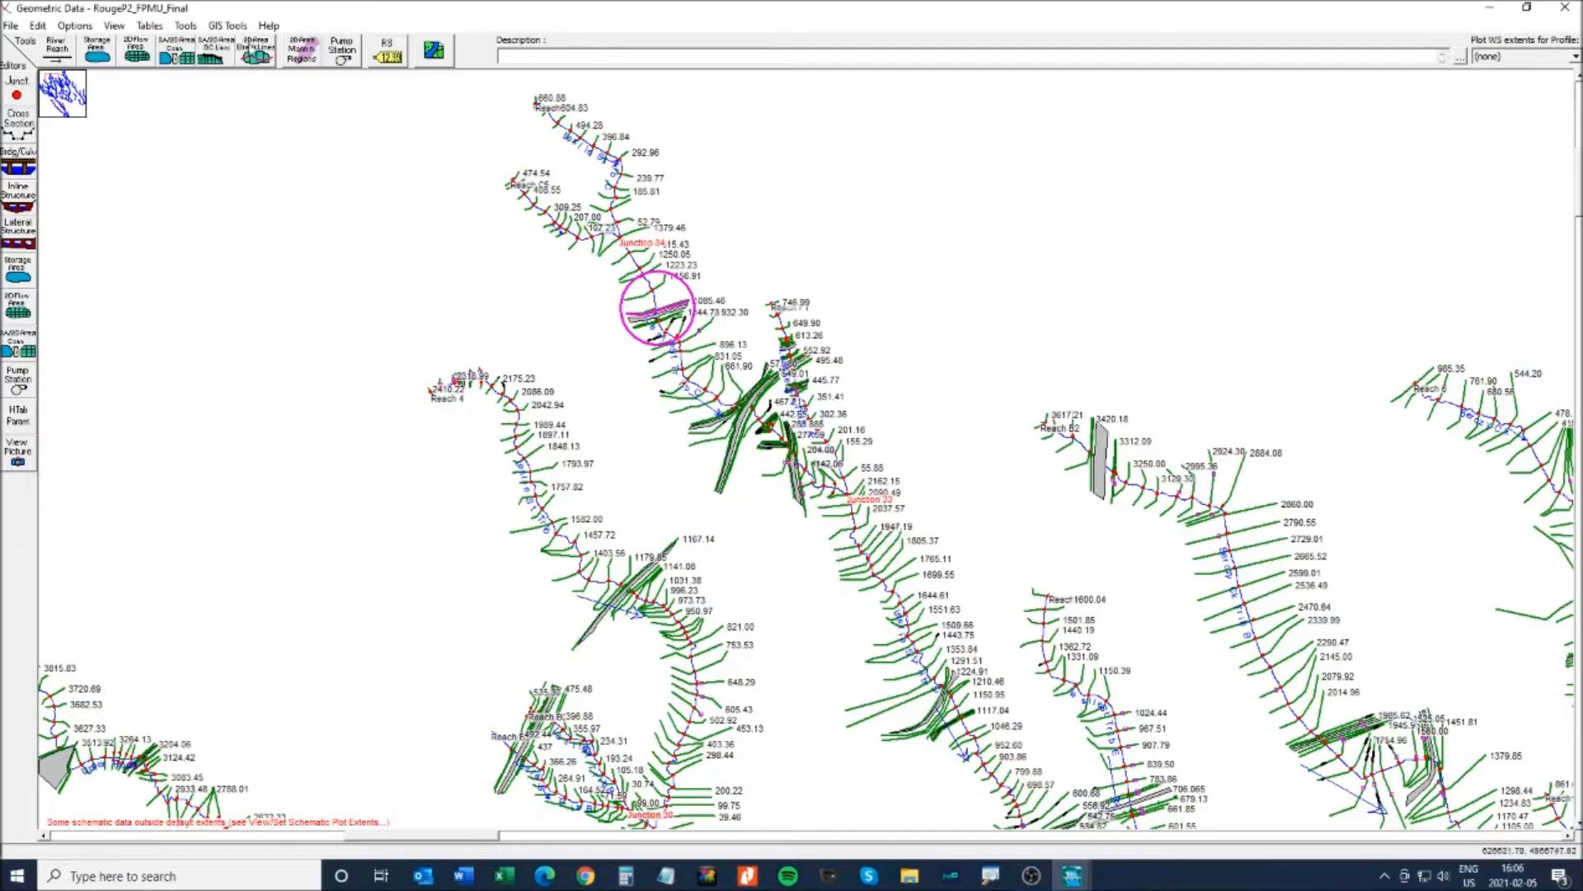
{"action": "left_click", "coordinate": [114, 26]}
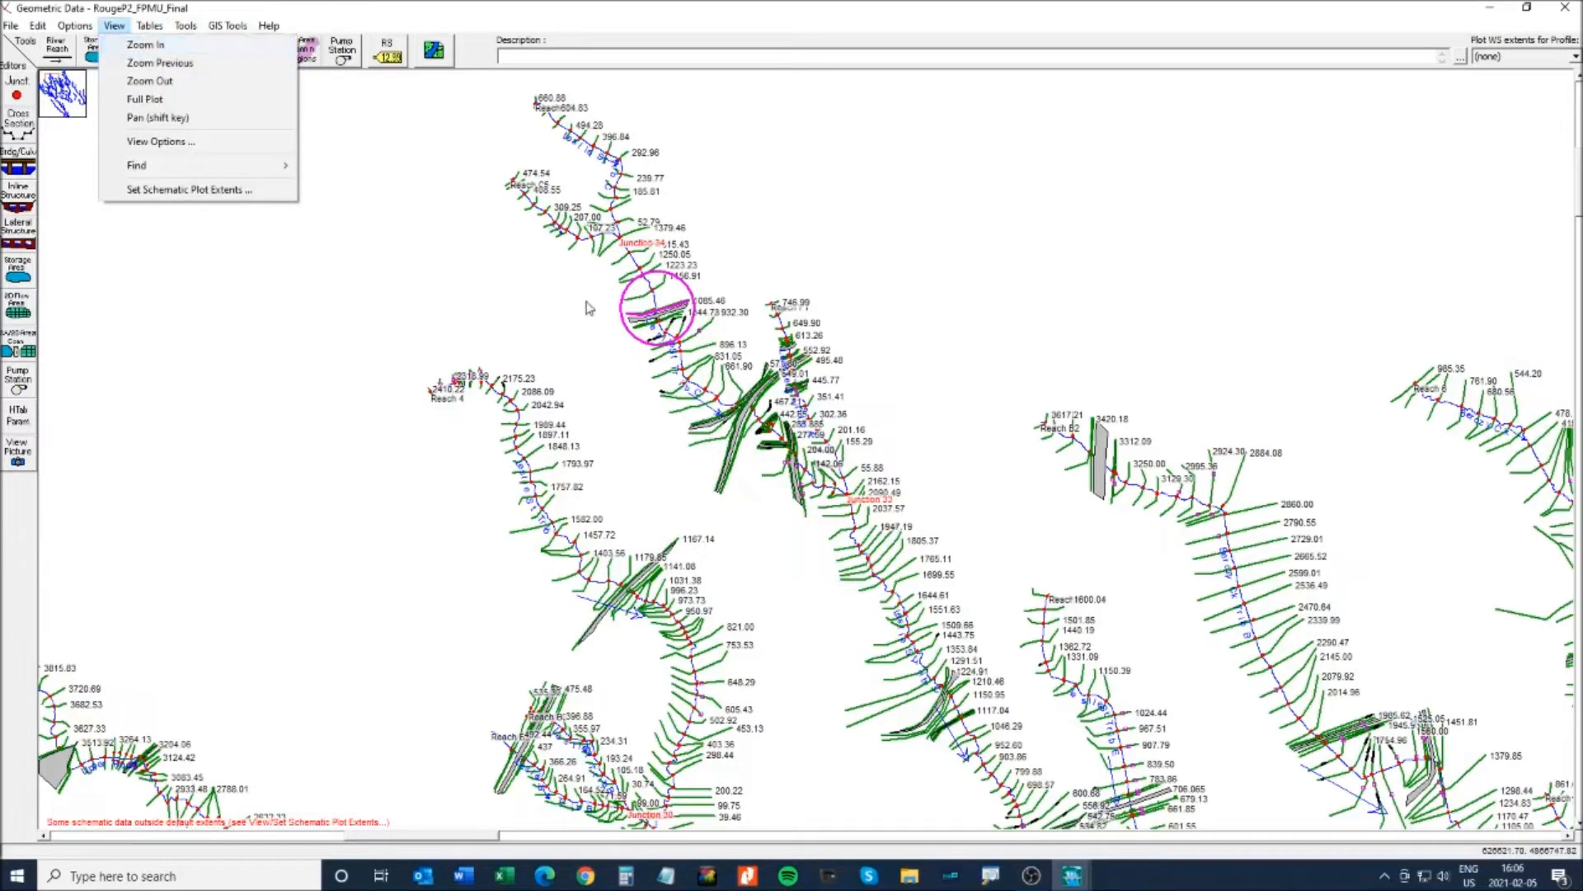
{"action": "left_click", "coordinate": [129, 46]}
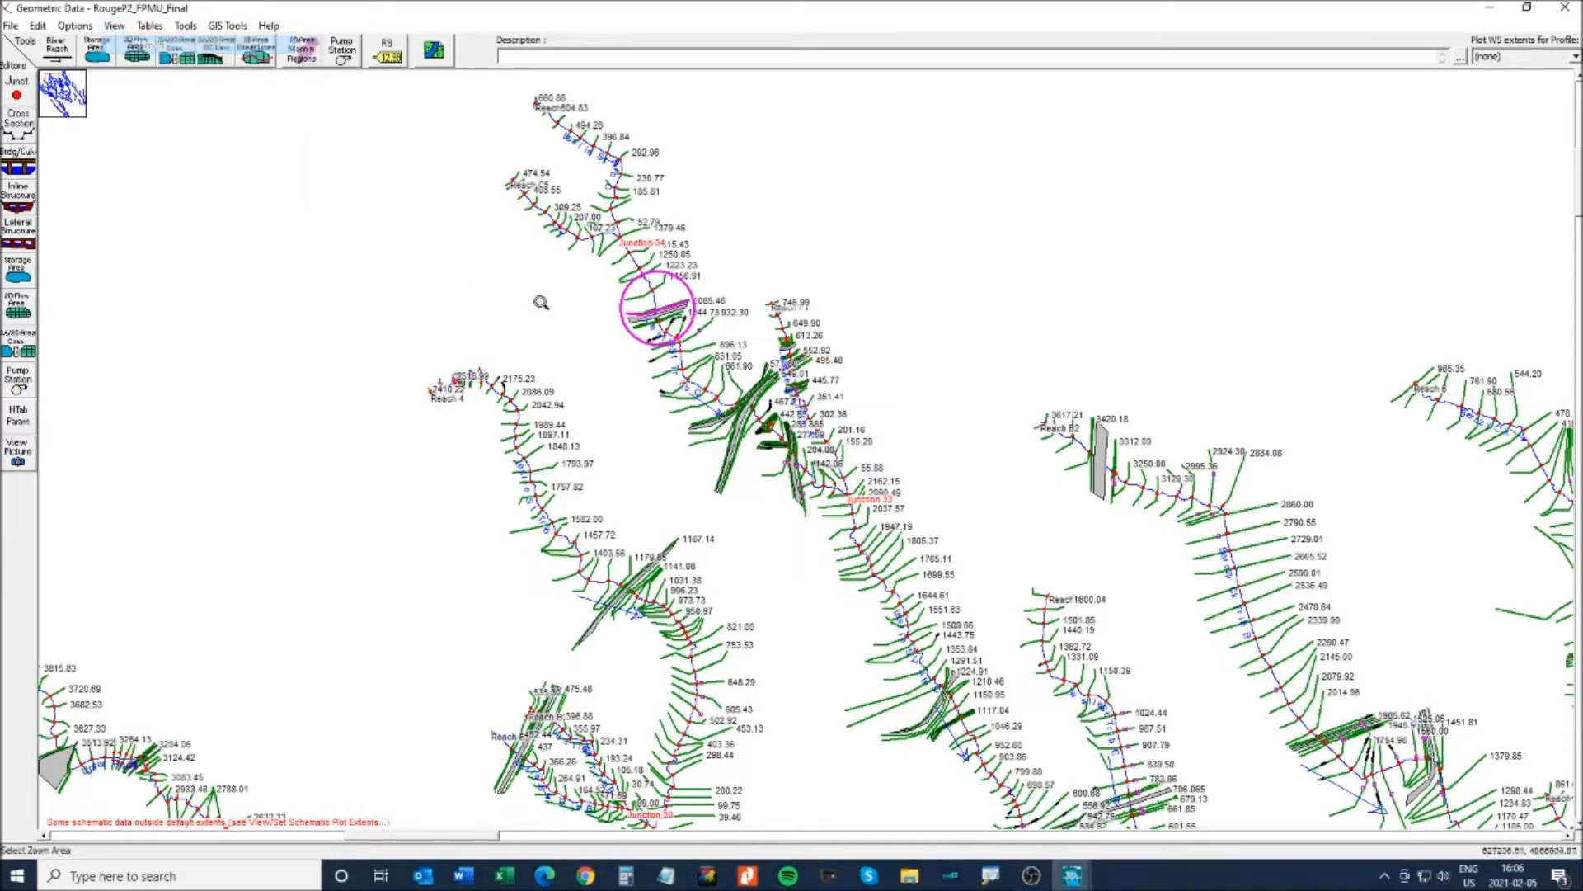
{"action": "left_click_drag", "start_coordinate": [525, 240], "coordinate": [779, 391]}
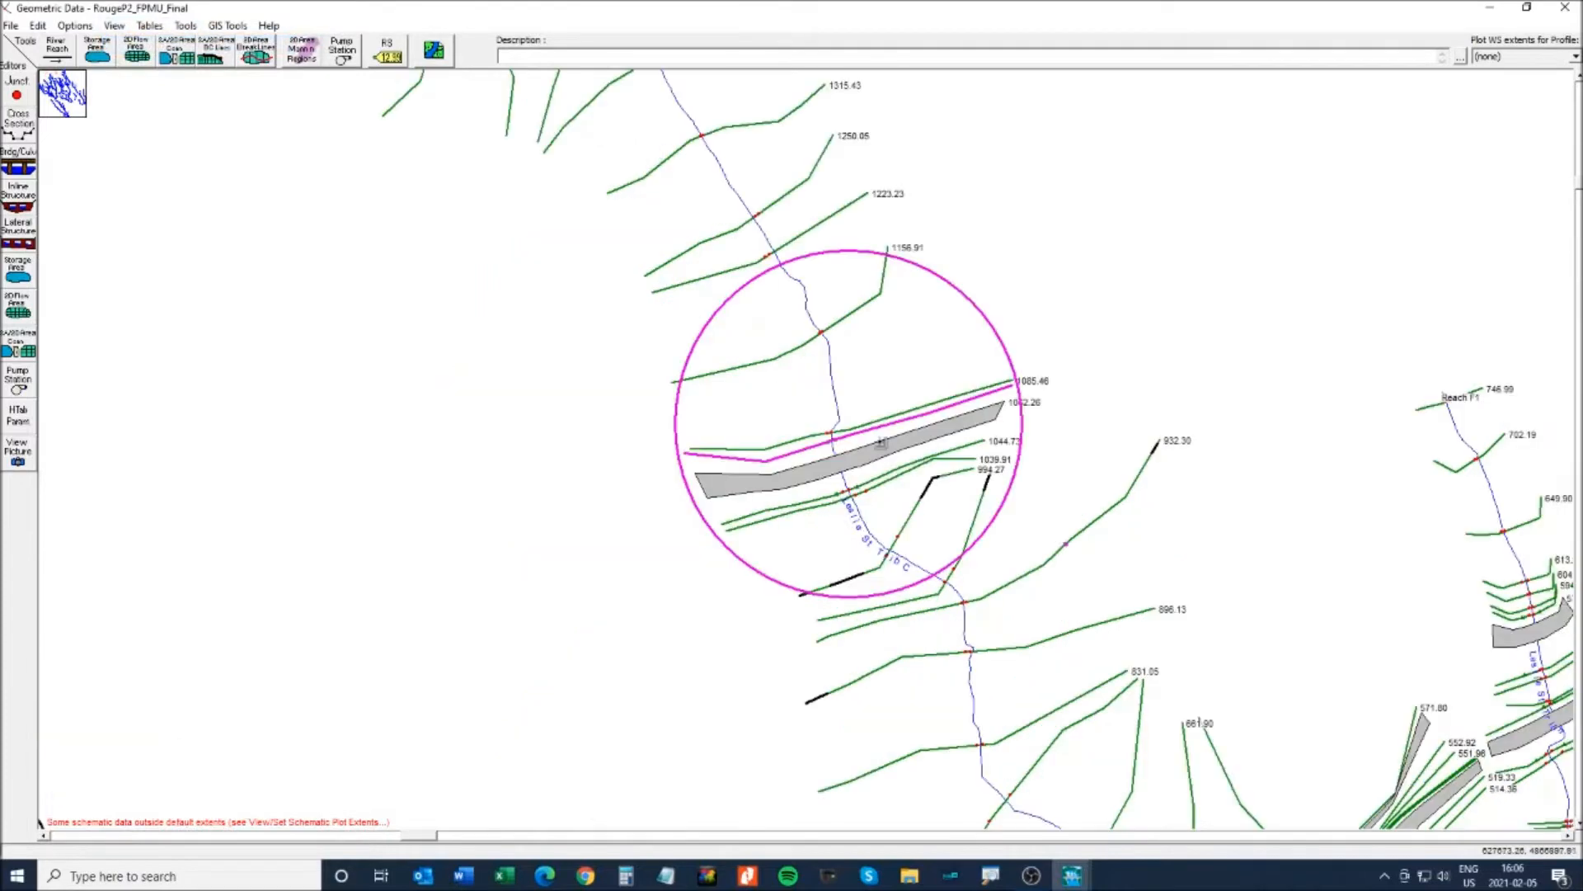
- Scroll-zoom and pan to centre culvert 1062.26 with its upstream cross sections
{"action": "scroll", "coordinate": [881, 445], "scroll_direction": "up", "scroll_amount": 5}
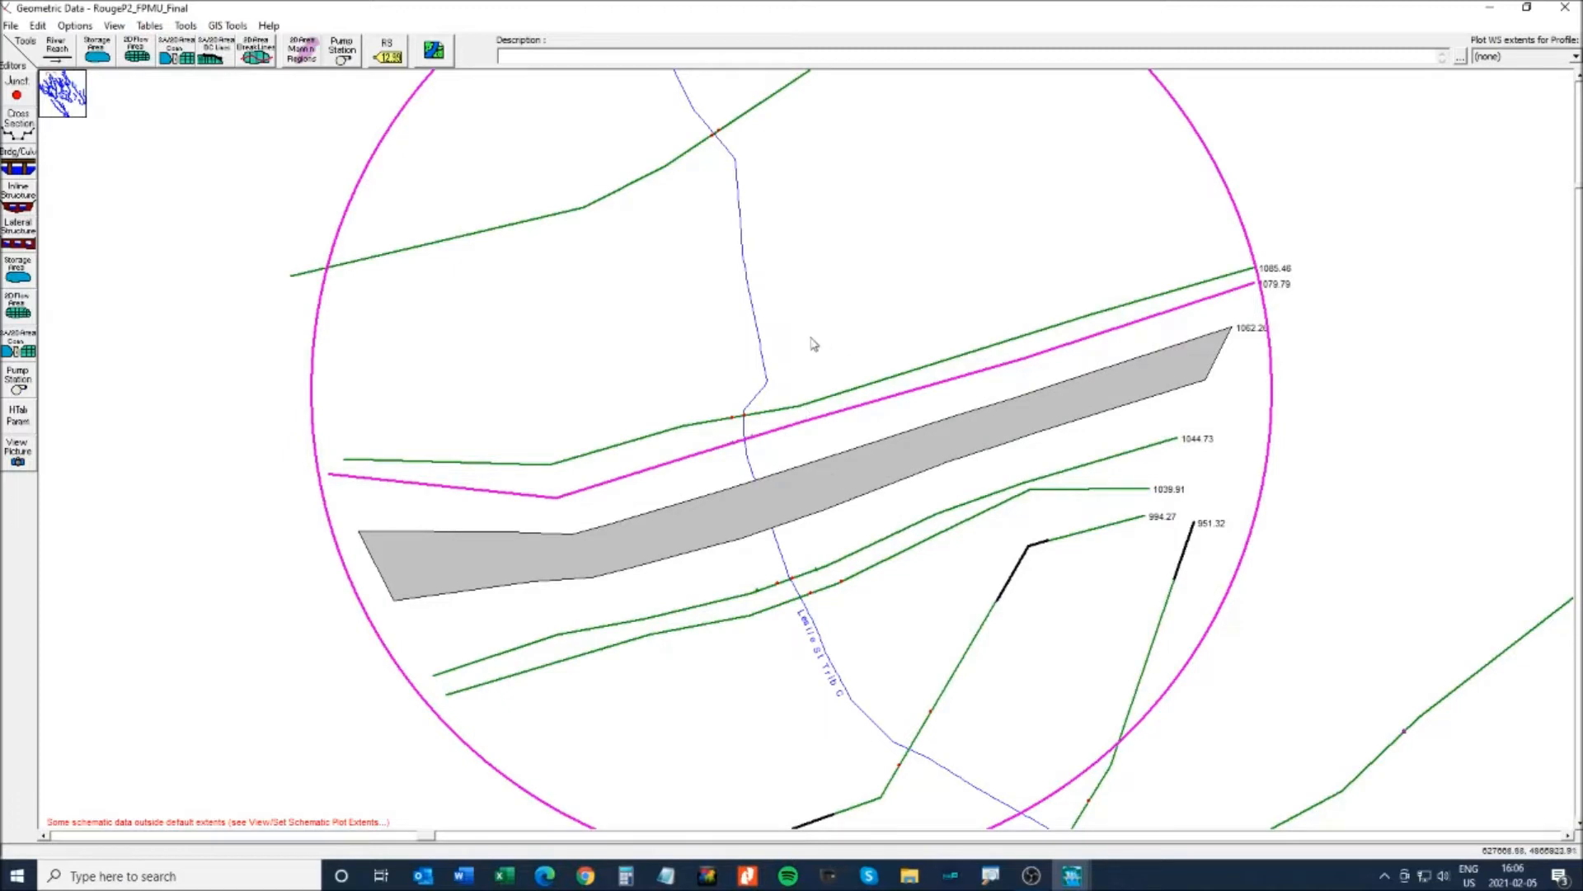
{"action": "scroll", "coordinate": [704, 368], "scroll_direction": "down", "scroll_amount": 2}
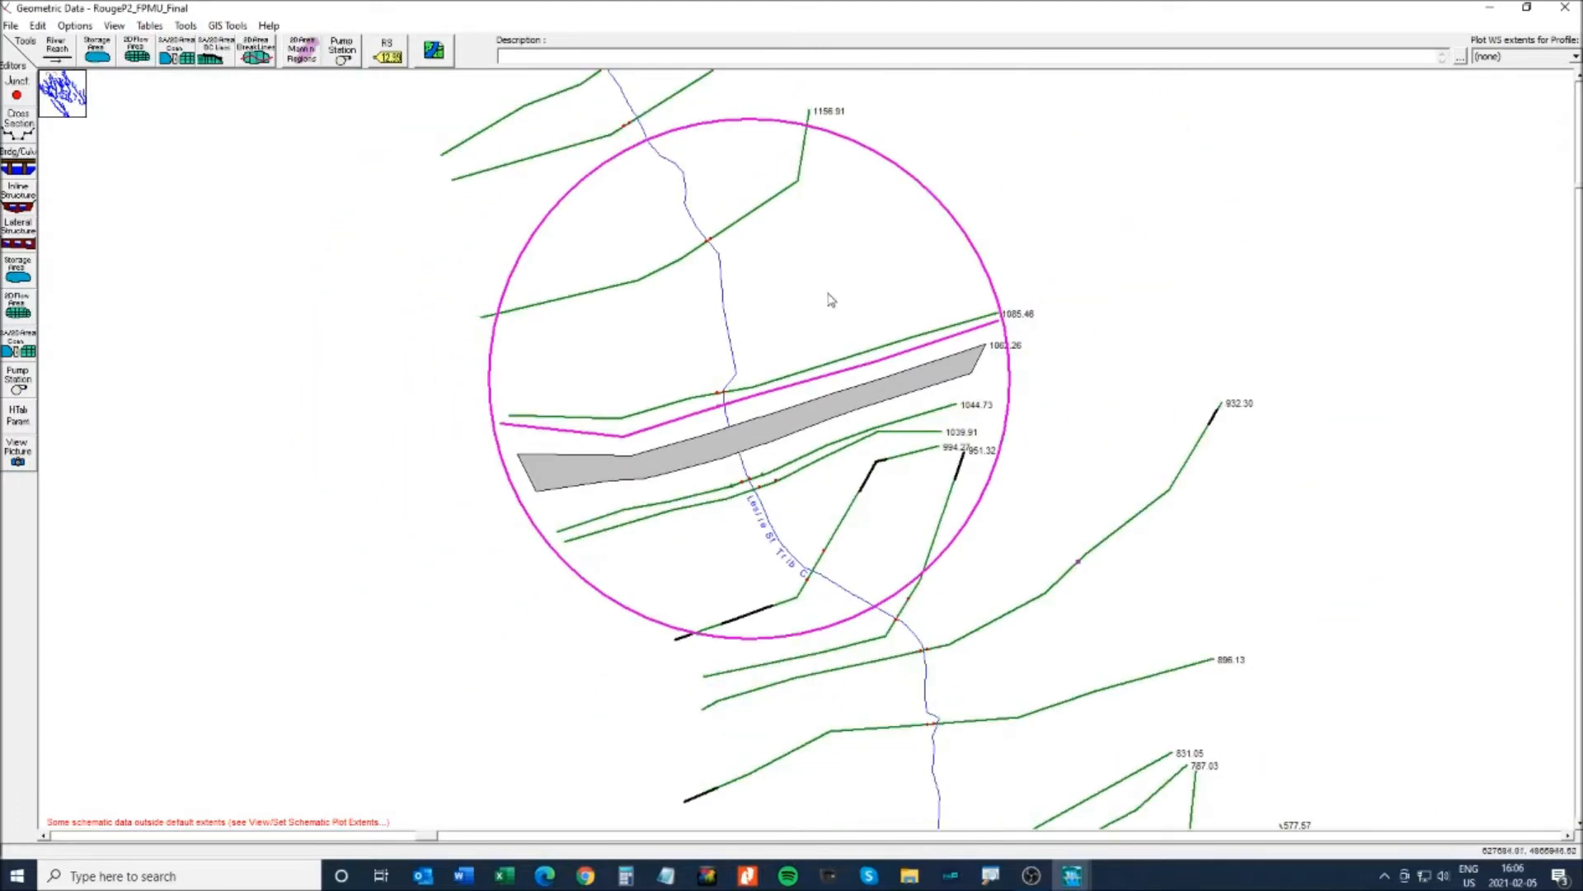
{"action": "left_click_drag", "start_coordinate": [1077, 216], "coordinate": [1080, 363]}
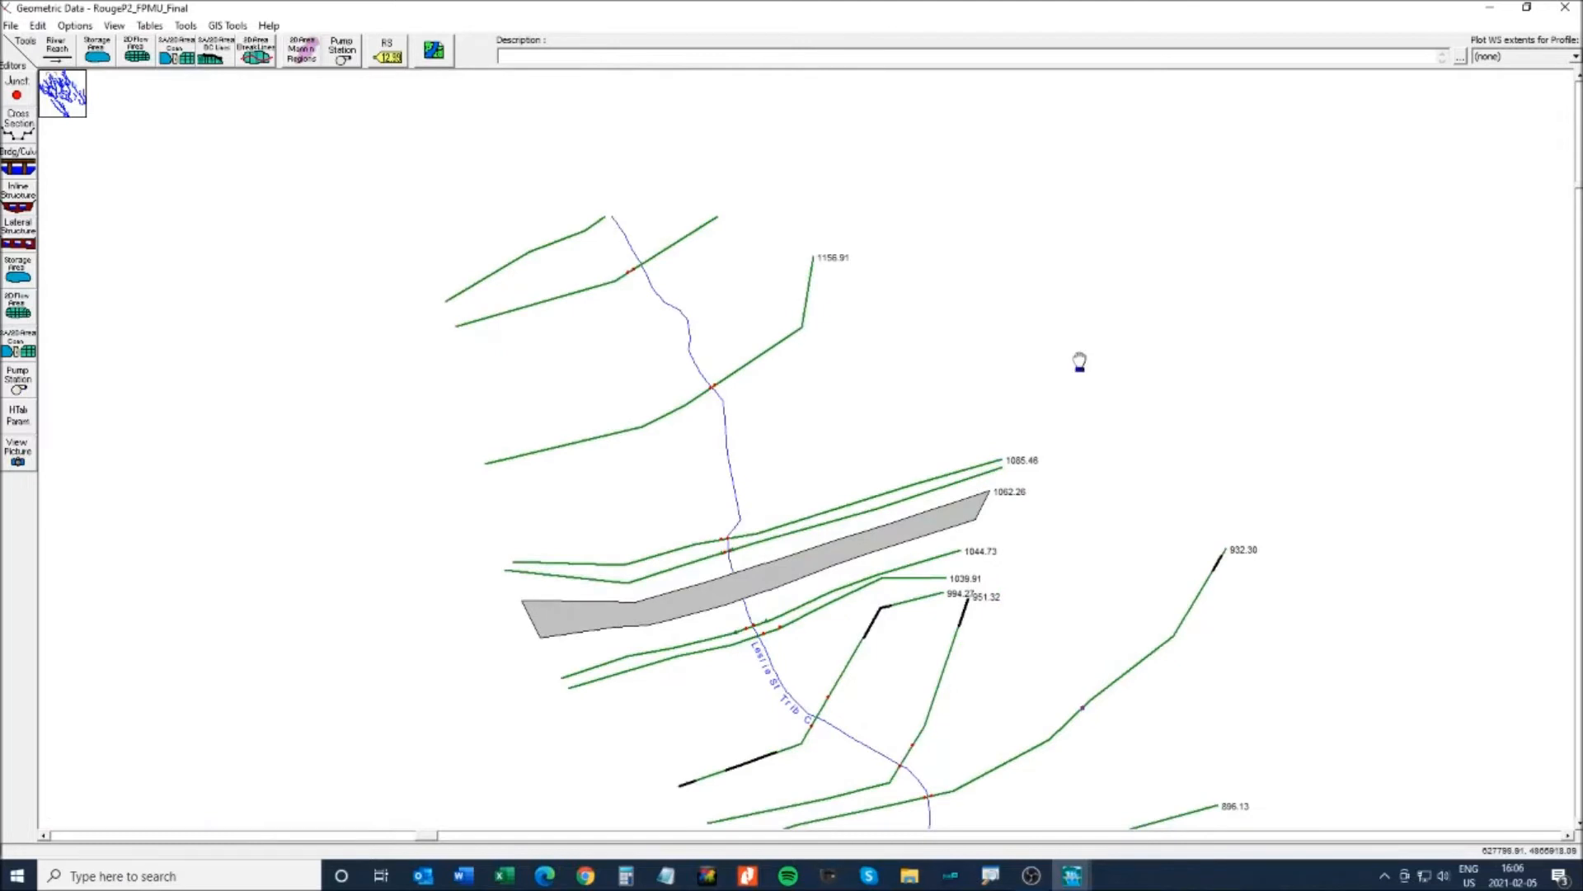
{"action": "left_click_drag", "start_coordinate": [1089, 262], "coordinate": [992, 400]}
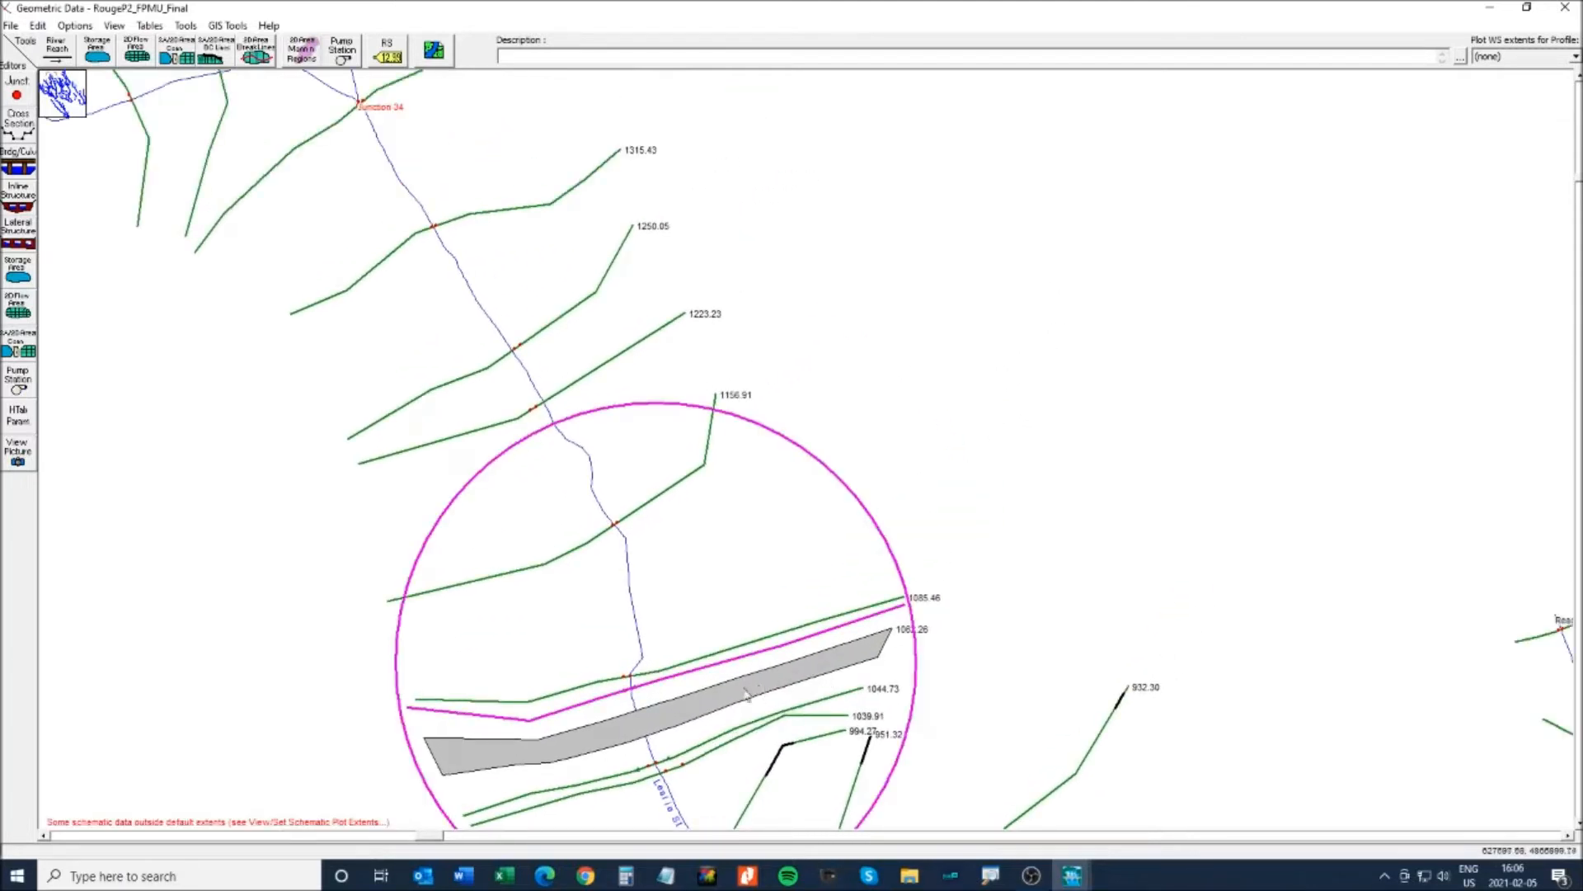
{"action": "right_click", "coordinate": [840, 632]}
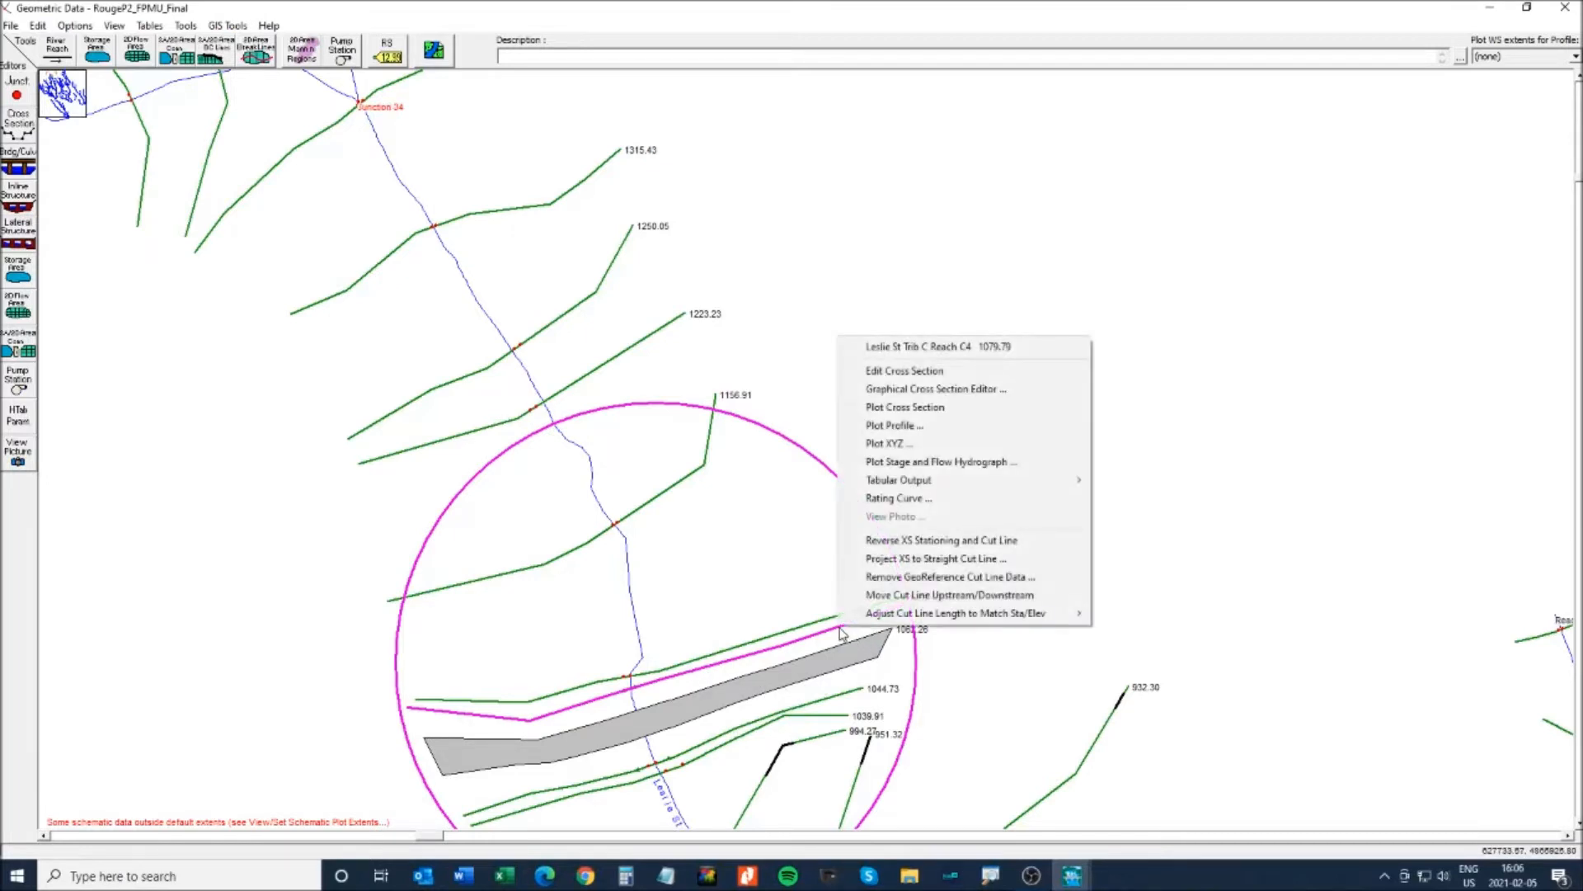
{"action": "right_click", "coordinate": [603, 169]}
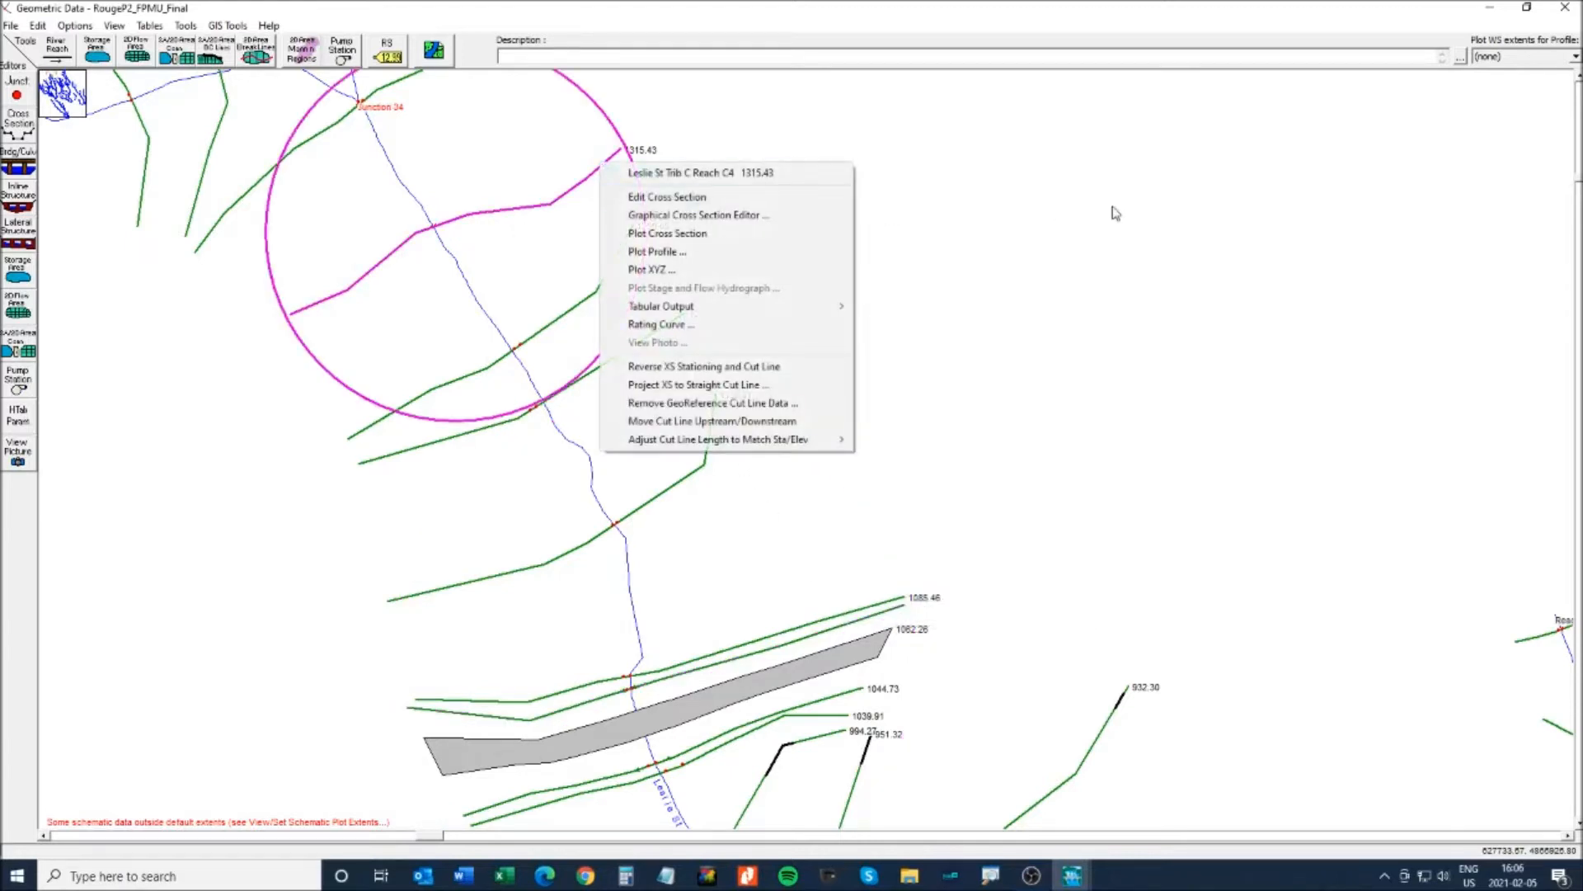
{"action": "left_click", "coordinate": [1072, 210]}
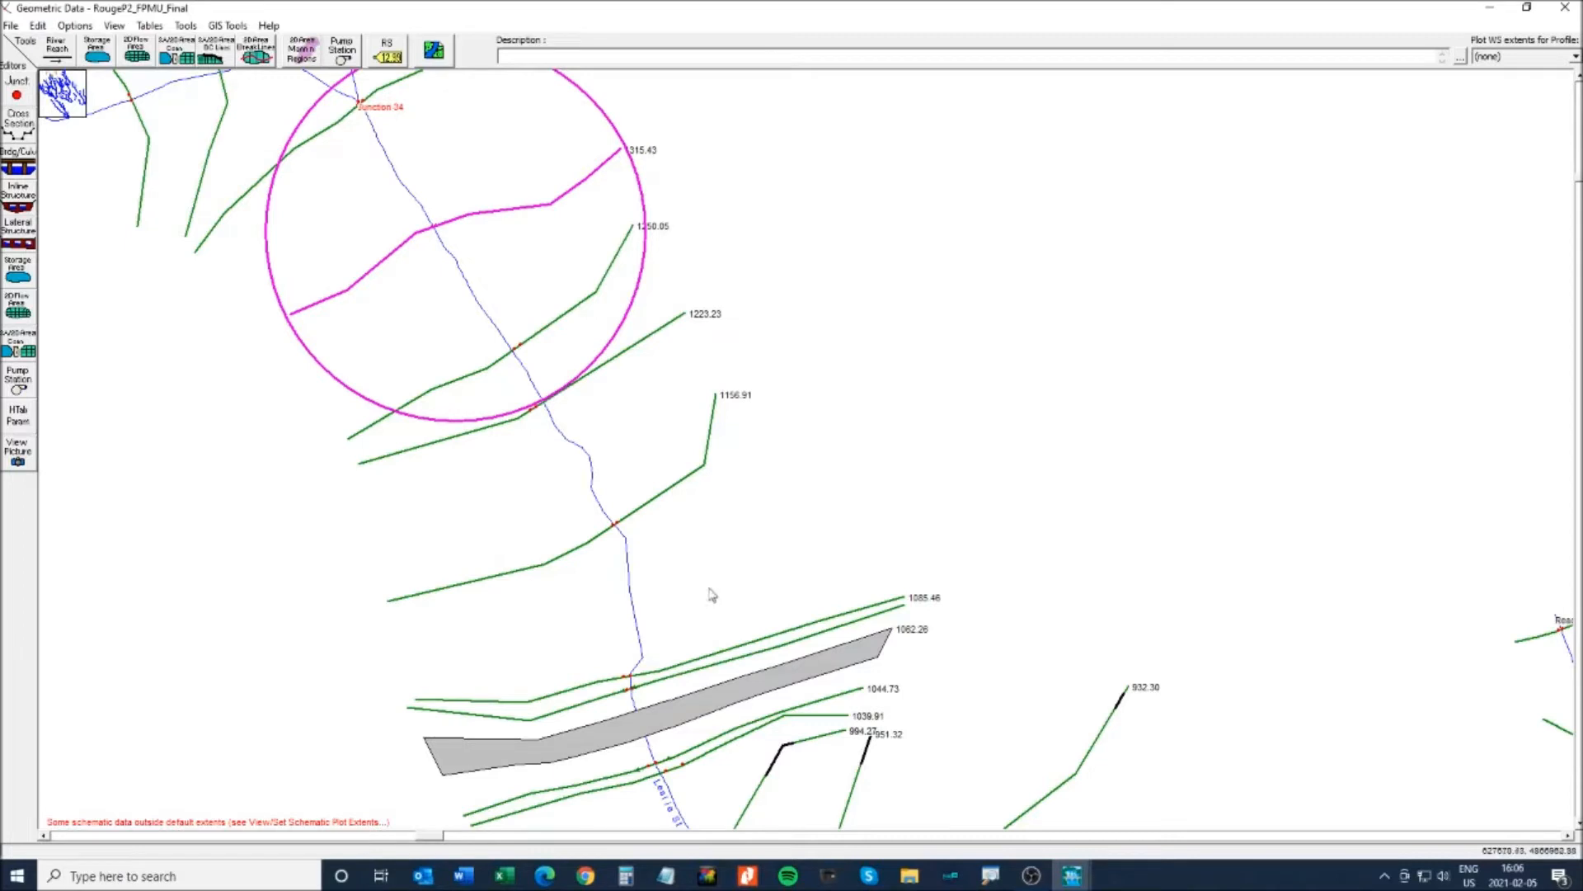
{"action": "right_click", "coordinate": [672, 717]}
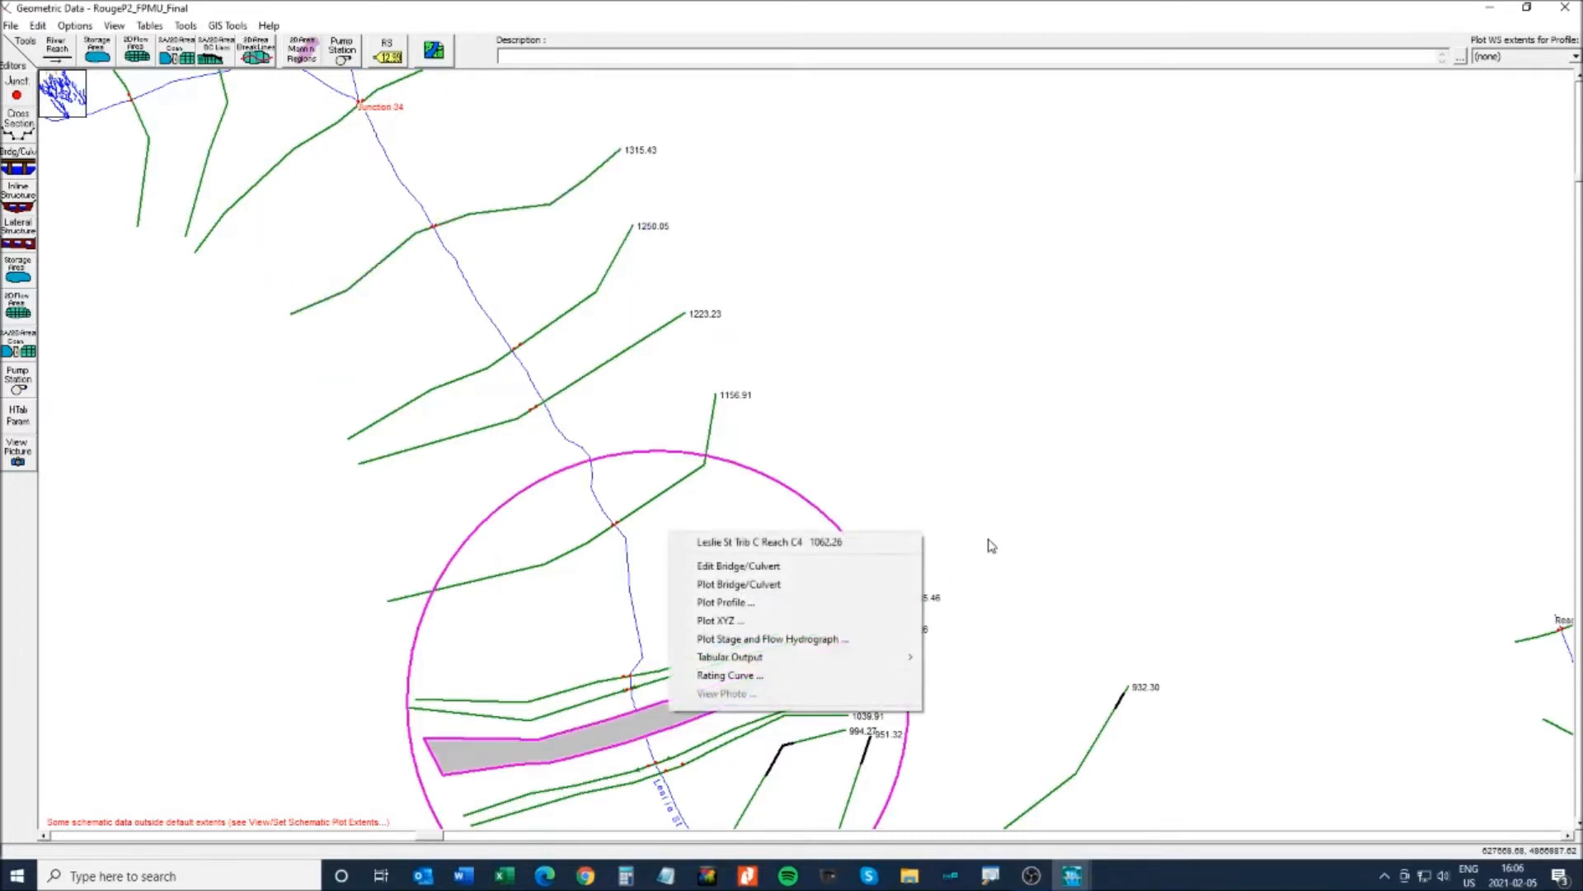
{"action": "left_click", "coordinate": [965, 591]}
{"action": "left_click_drag", "start_coordinate": [979, 426], "coordinate": [935, 345]}
{"action": "left_click_drag", "start_coordinate": [913, 493], "coordinate": [958, 359]}
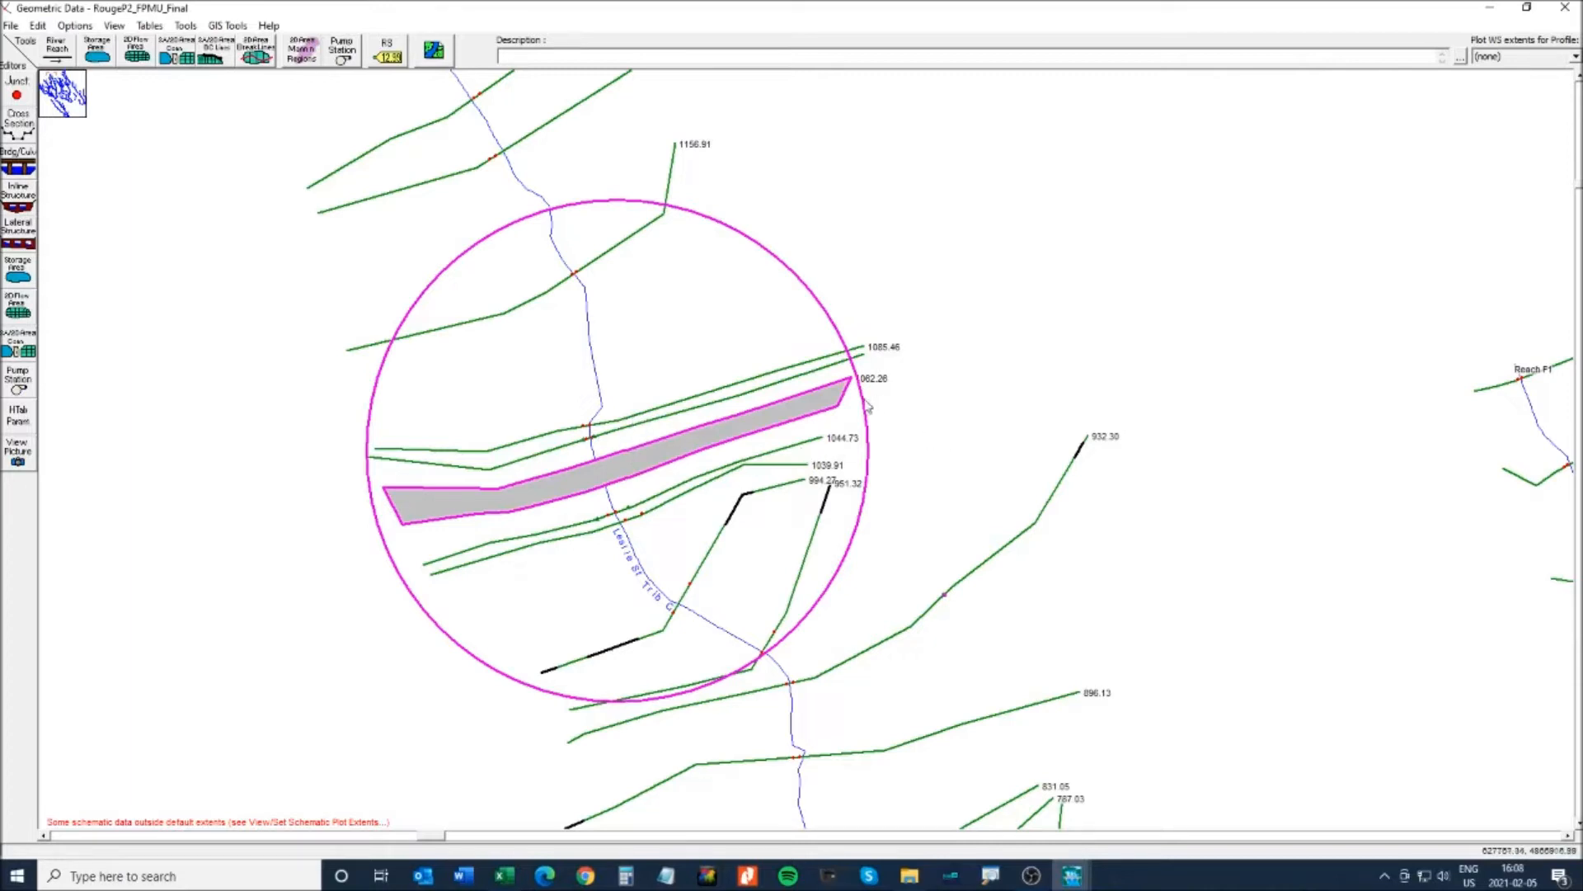
- Zoom into the culvert area and open Cross Section Data for station 1085.46
{"action": "left_click", "coordinate": [115, 25]}
{"action": "left_click", "coordinate": [129, 48]}
{"action": "left_click_drag", "start_coordinate": [338, 628], "coordinate": [931, 316]}
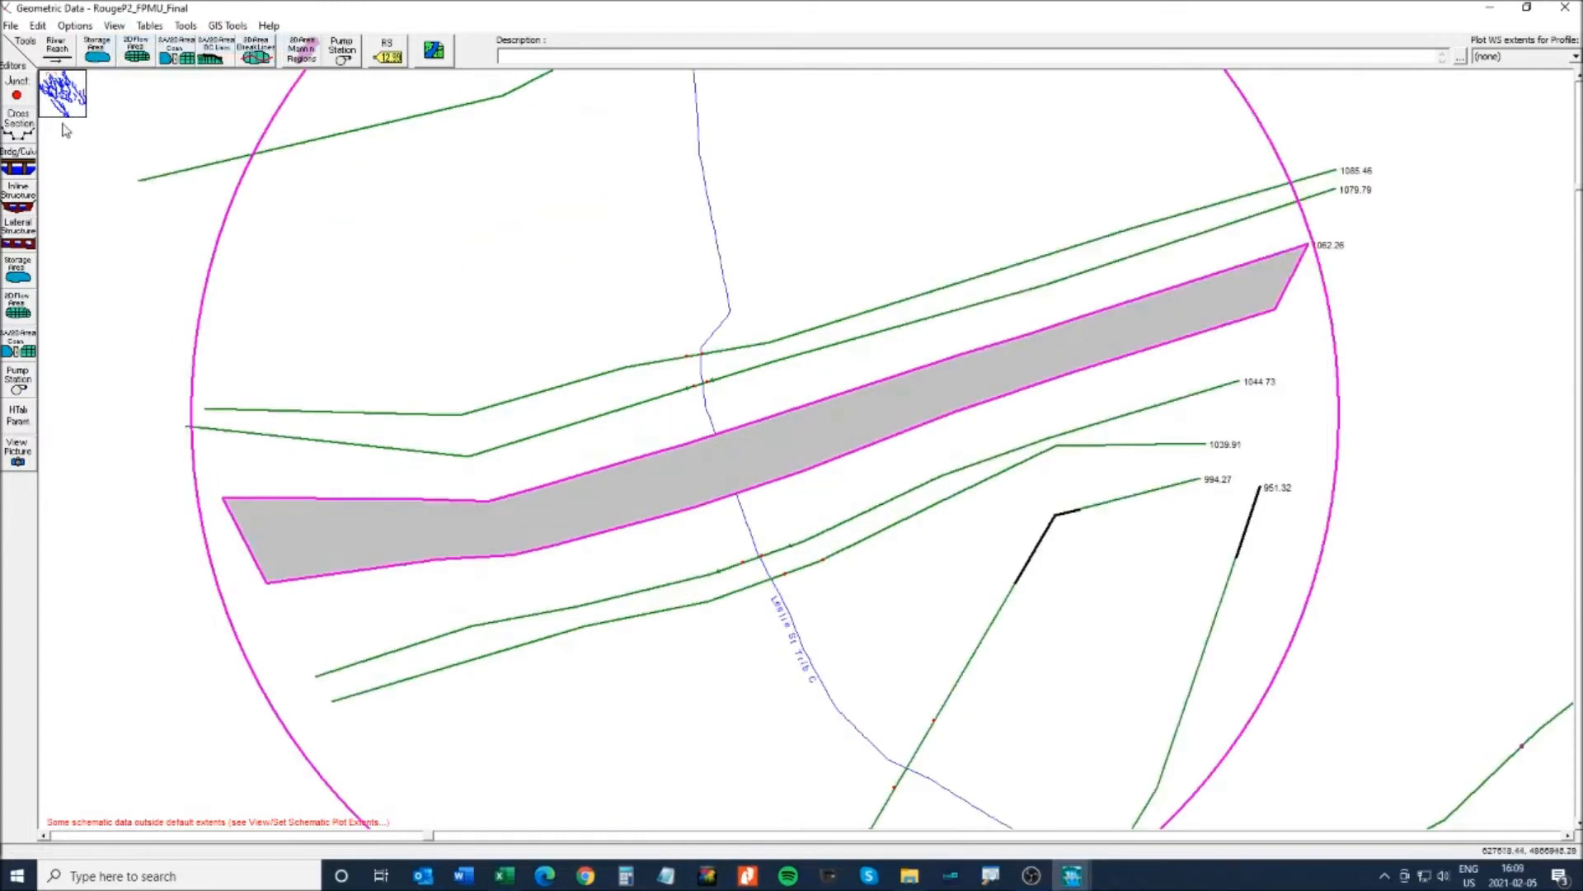
{"action": "right_click", "coordinate": [641, 375]}
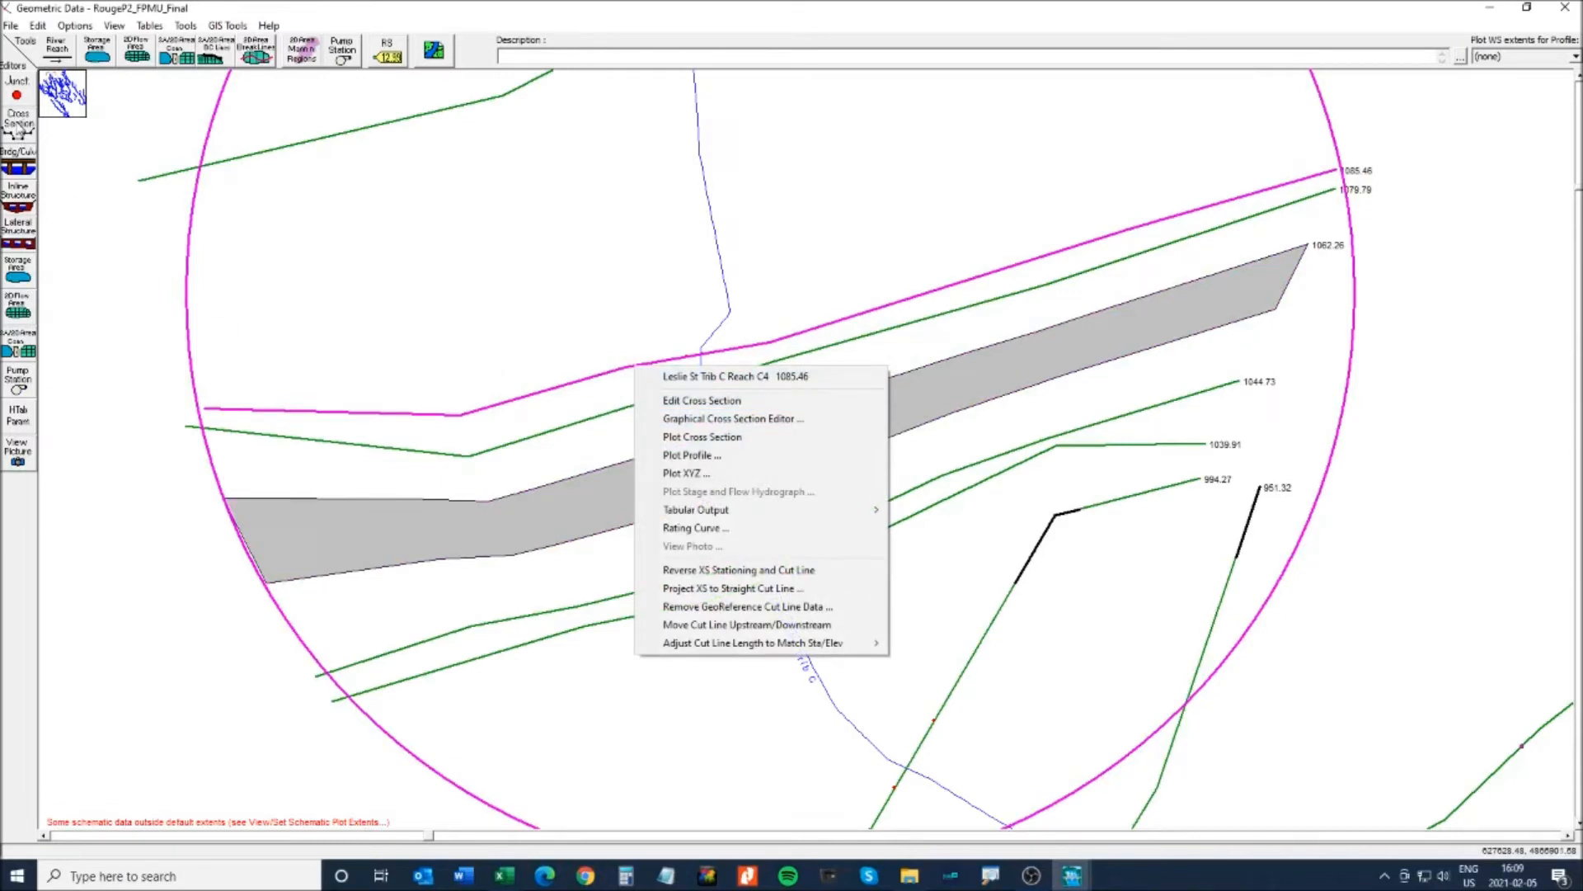
{"action": "left_click", "coordinate": [18, 125]}
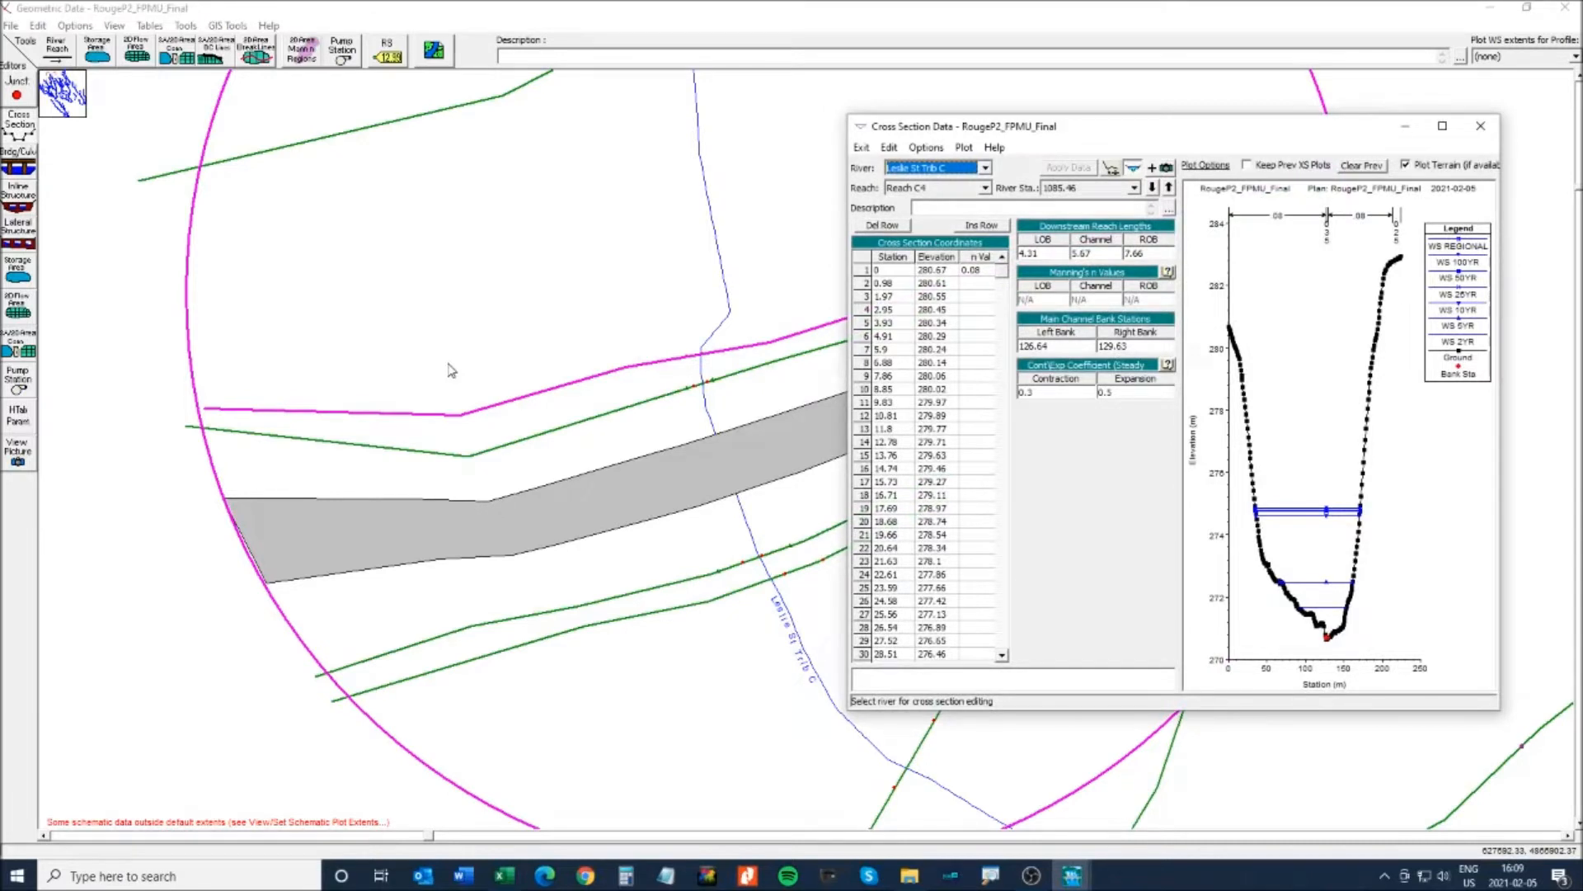
{"action": "left_click_drag", "start_coordinate": [1089, 130], "coordinate": [1136, 128]}
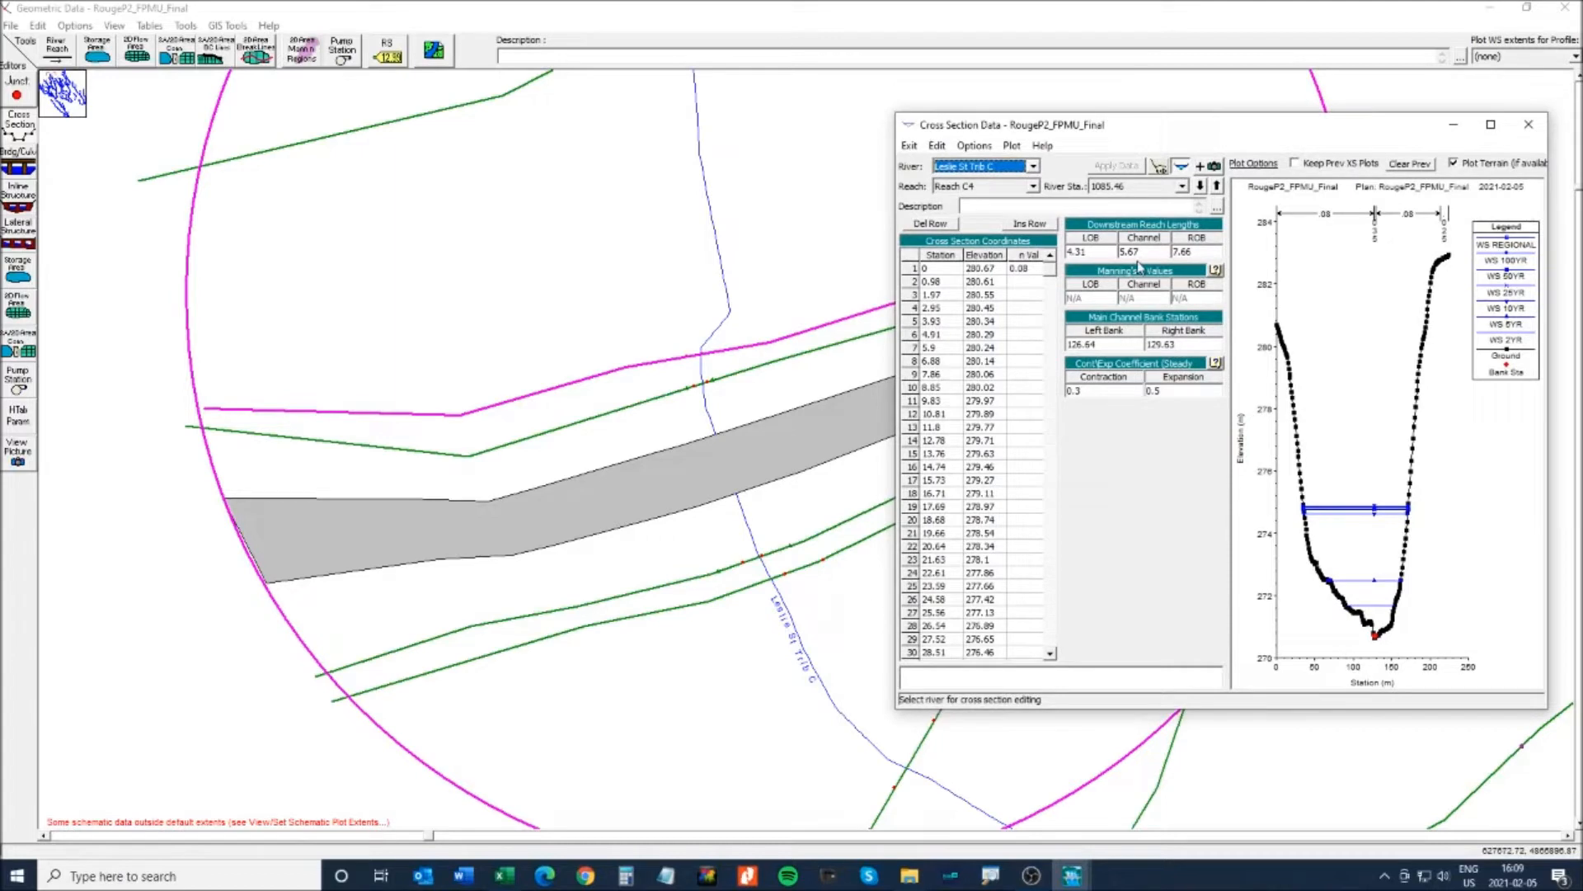
- Step downstream to review cross sections 1079.79 and 1044.73, then close Cross Section Data
{"action": "left_click", "coordinate": [1201, 187]}
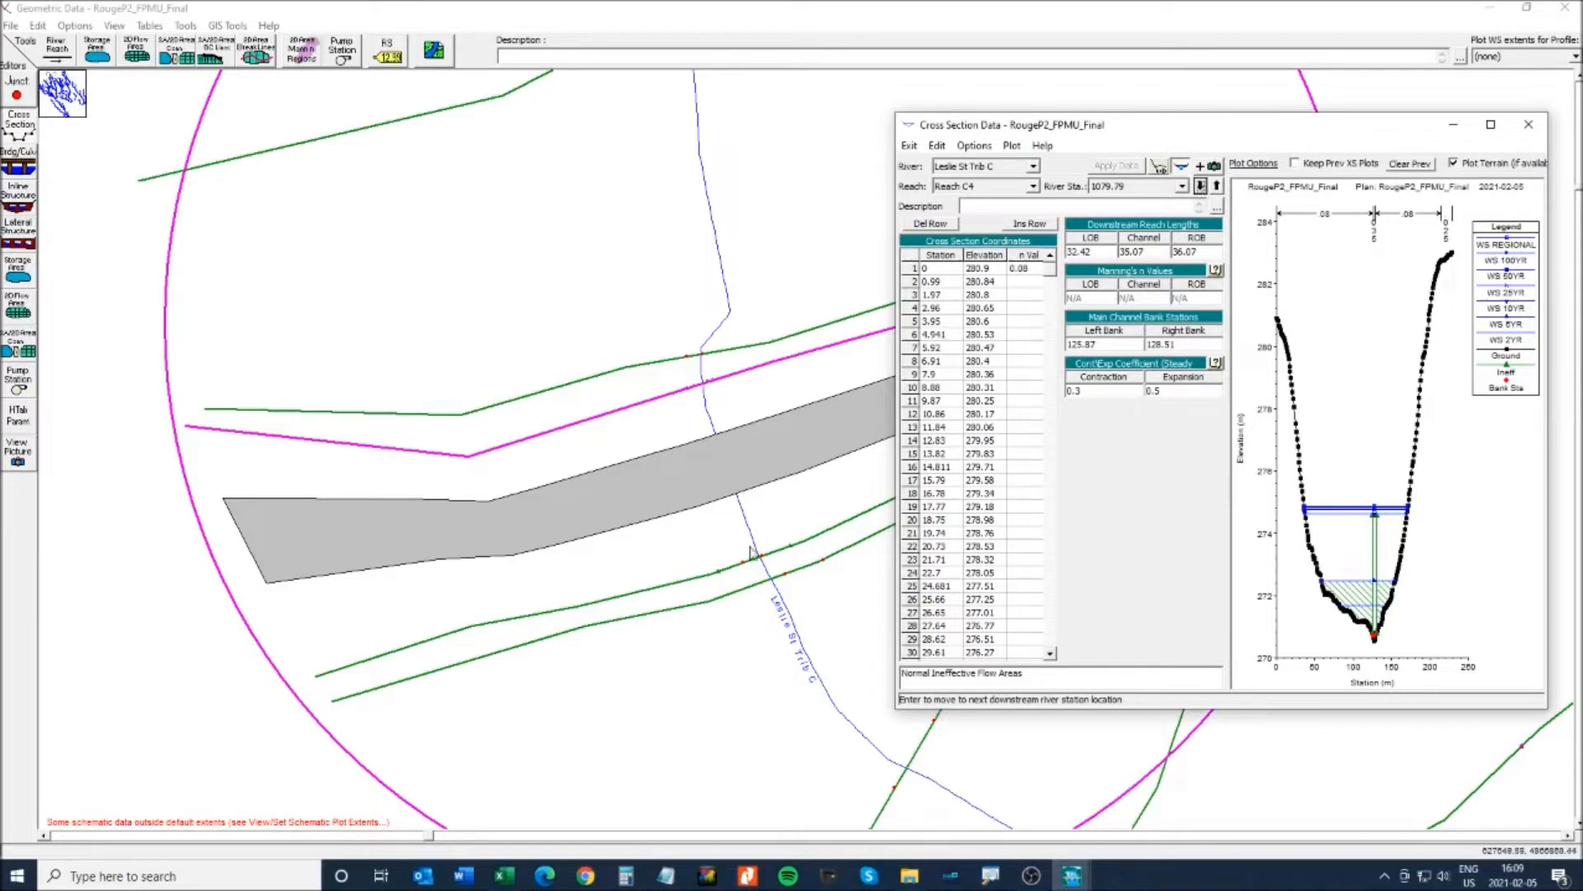
{"action": "left_click", "coordinate": [1200, 186]}
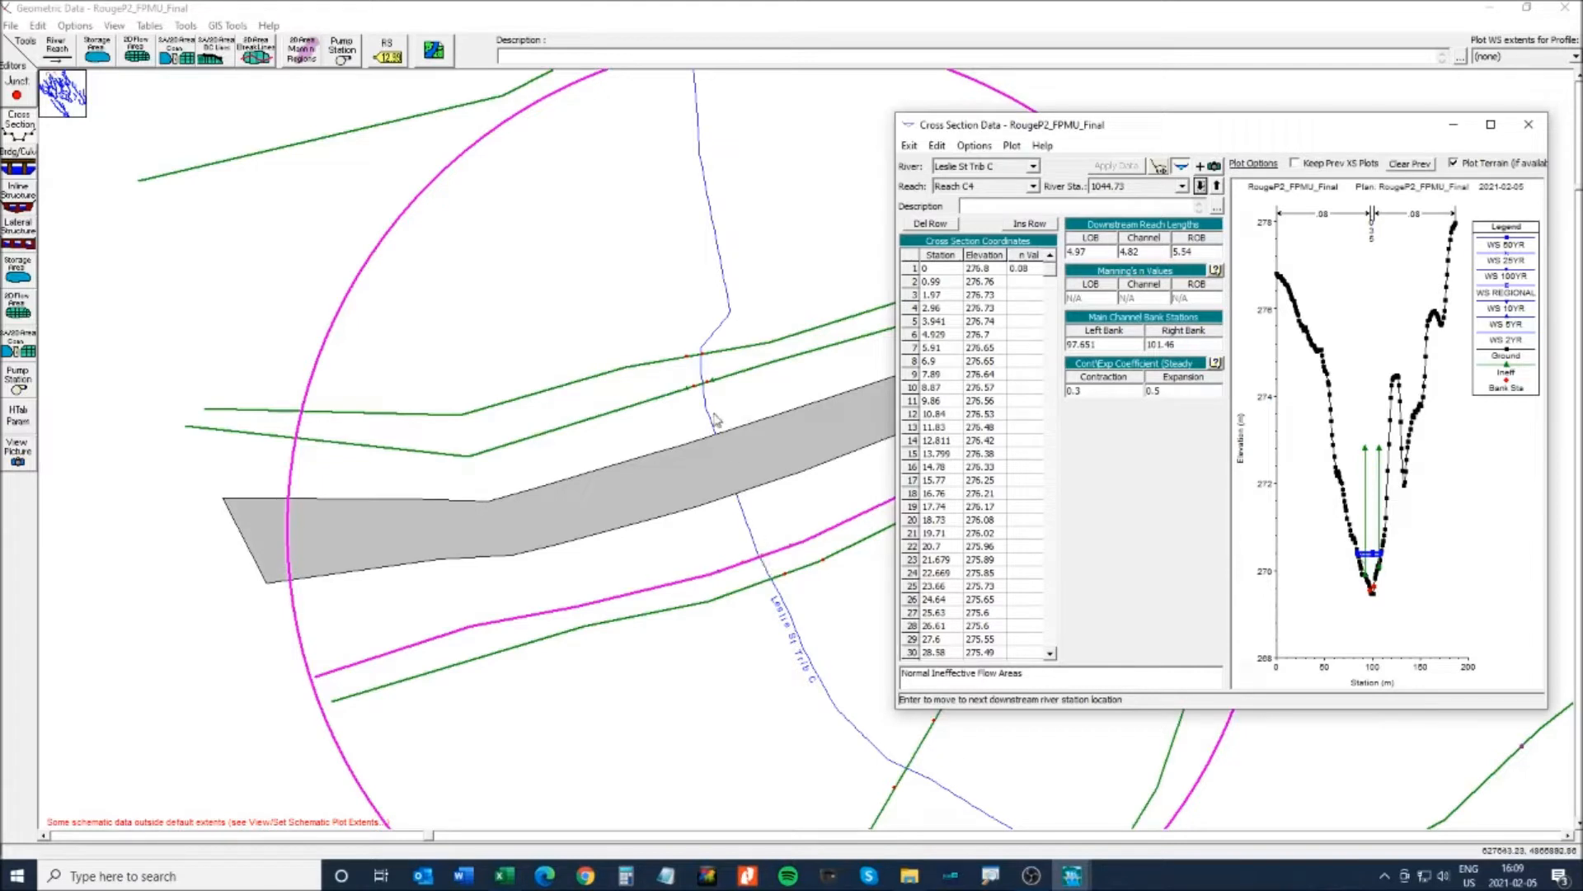
{"action": "left_click", "coordinate": [1529, 124]}
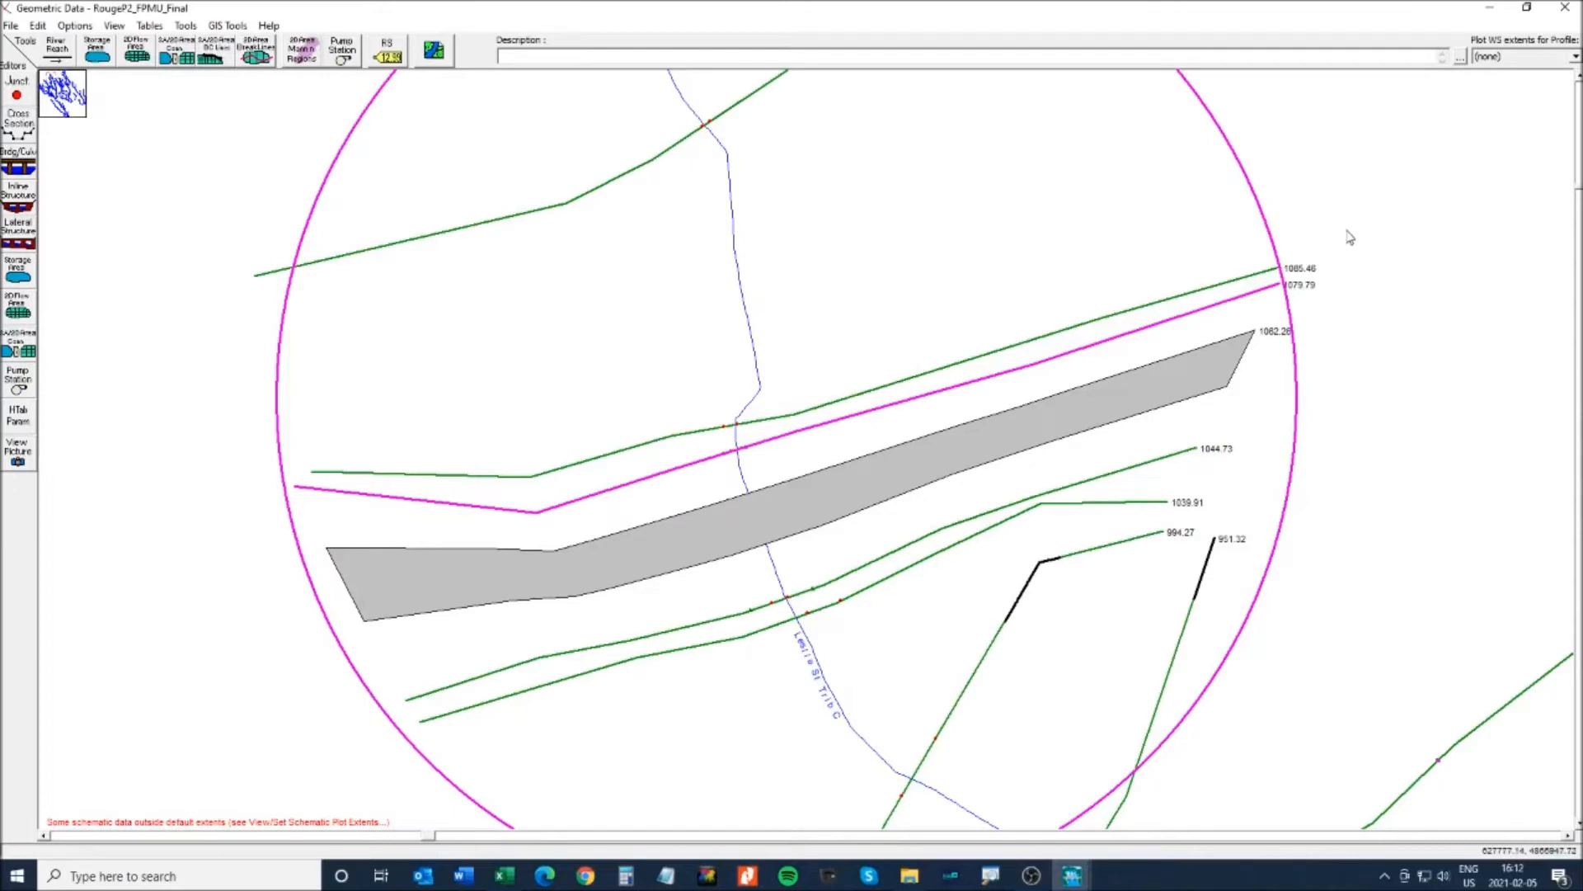
- Close the Geometric Data window and reopen the geometry editor from the main window
{"action": "left_click", "coordinate": [1564, 7]}
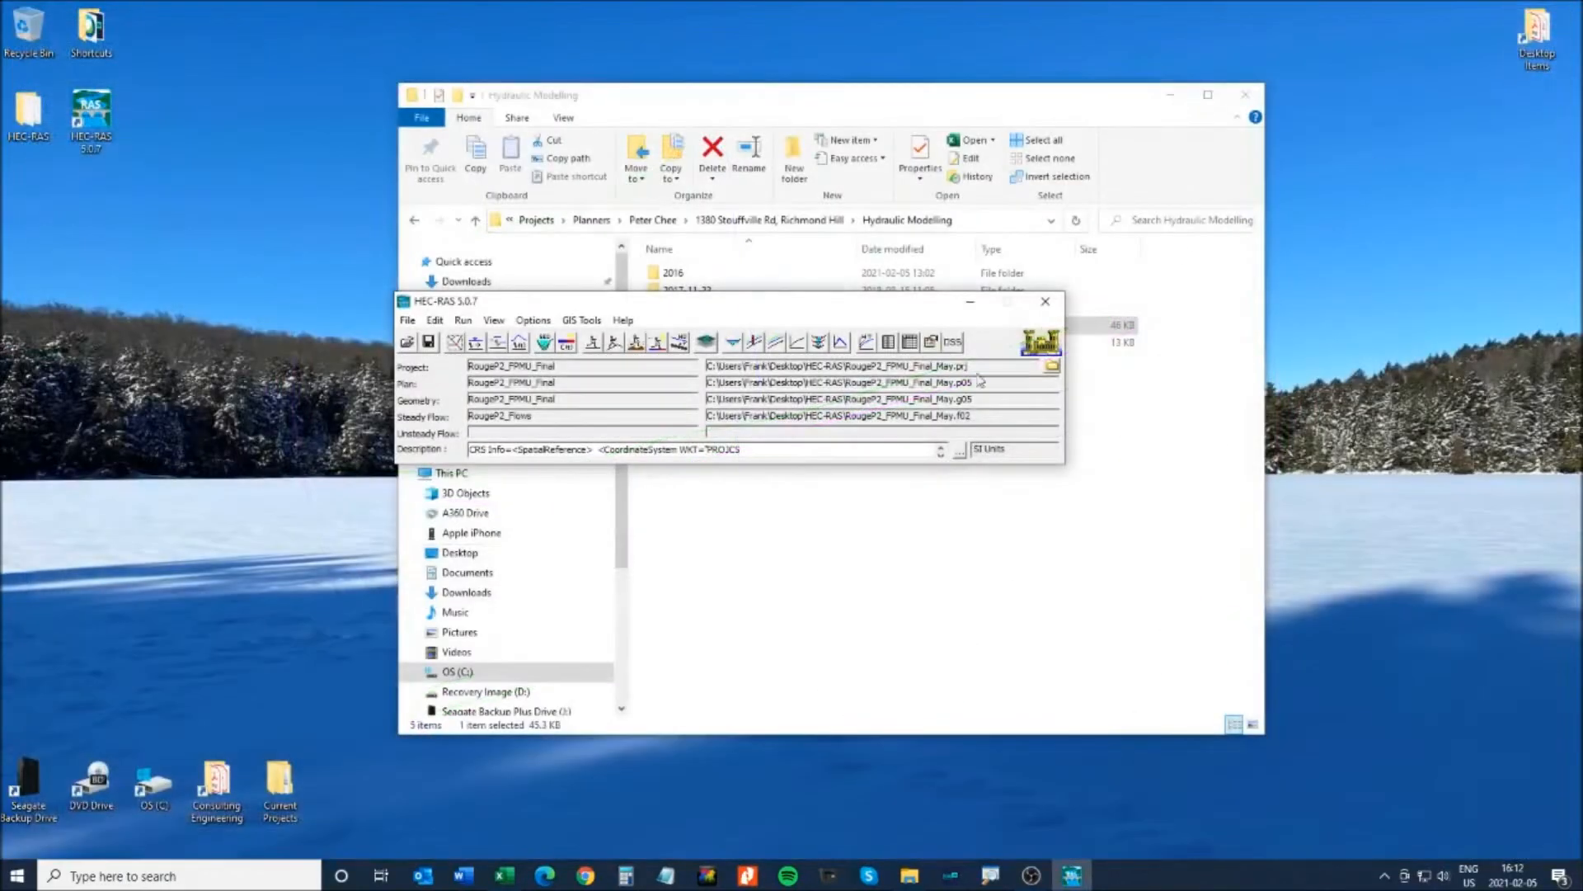
{"action": "left_click", "coordinate": [1170, 94]}
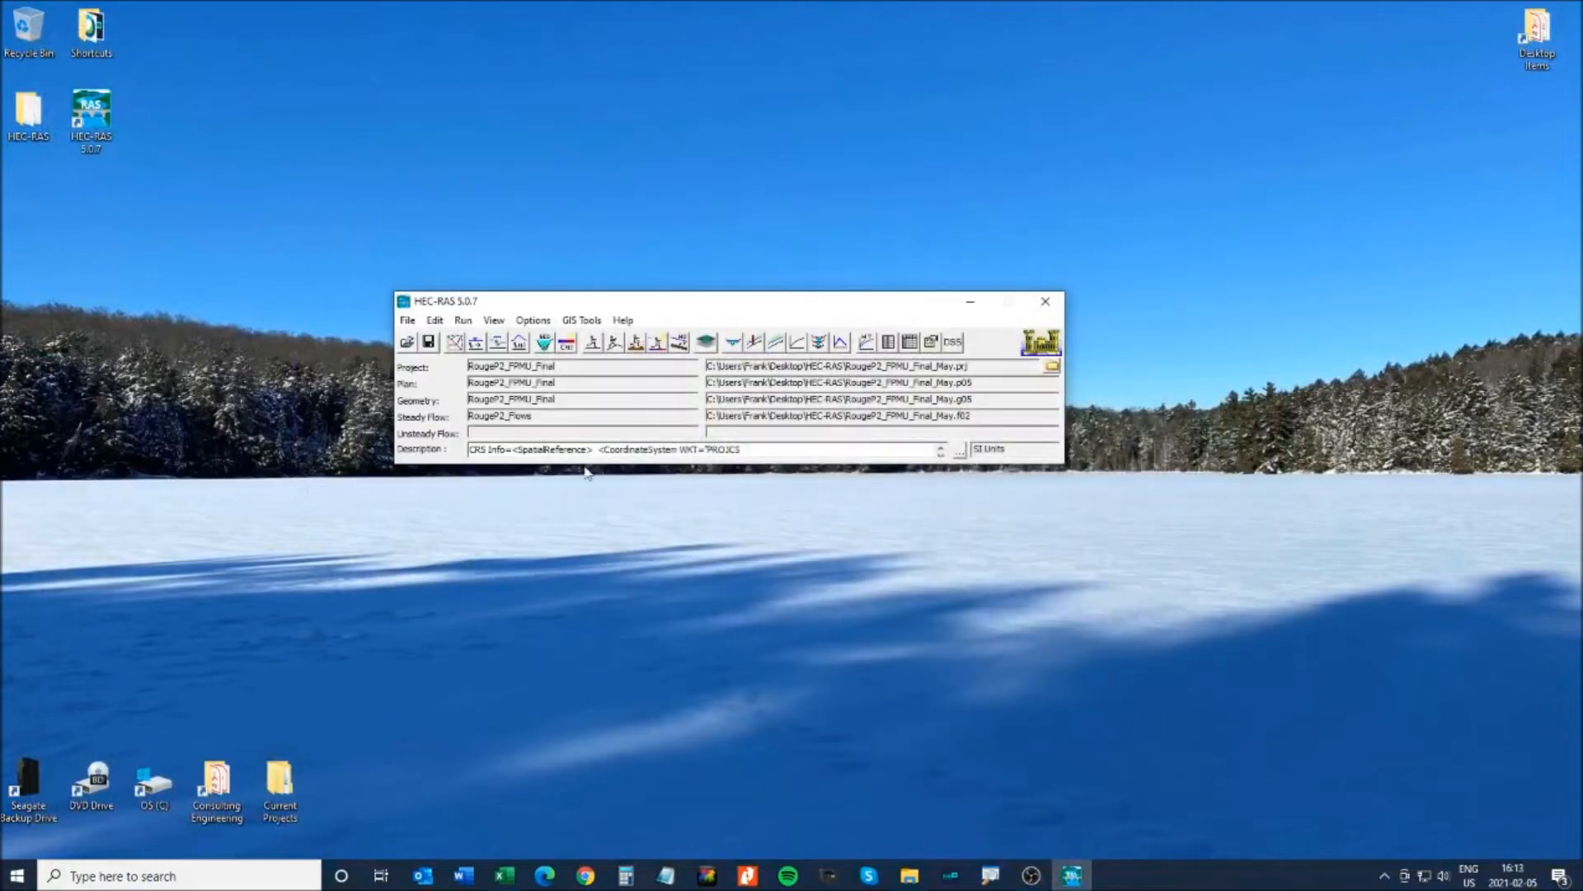
{"action": "left_click", "coordinate": [467, 343]}
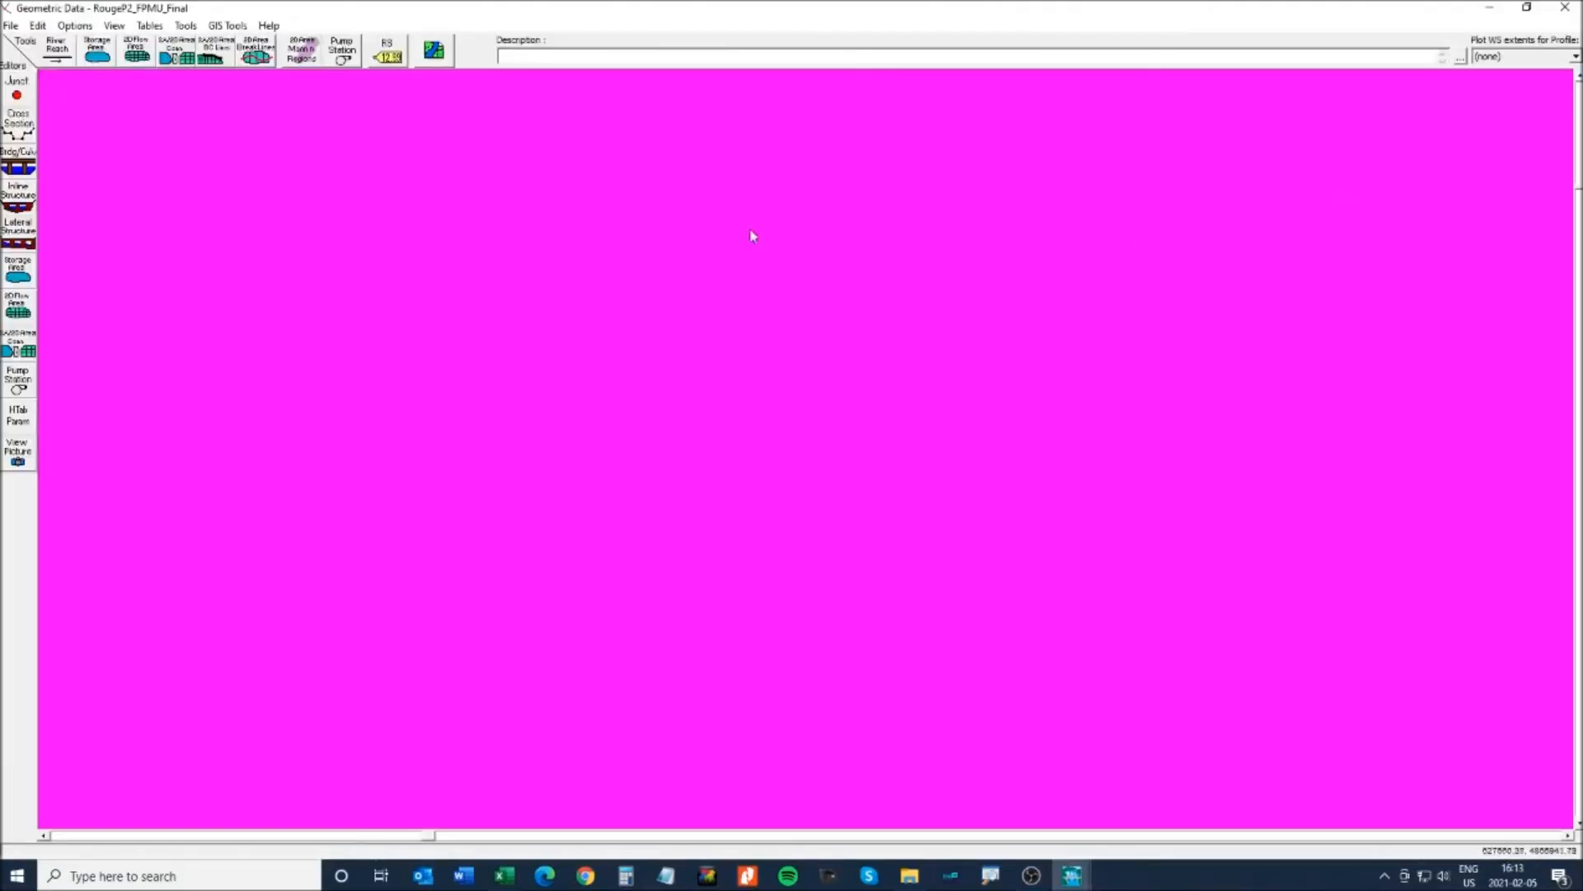
- Show the full network plot and save the geometry as RougeP2_FPMU_Final_Widening
{"action": "left_click", "coordinate": [113, 25]}
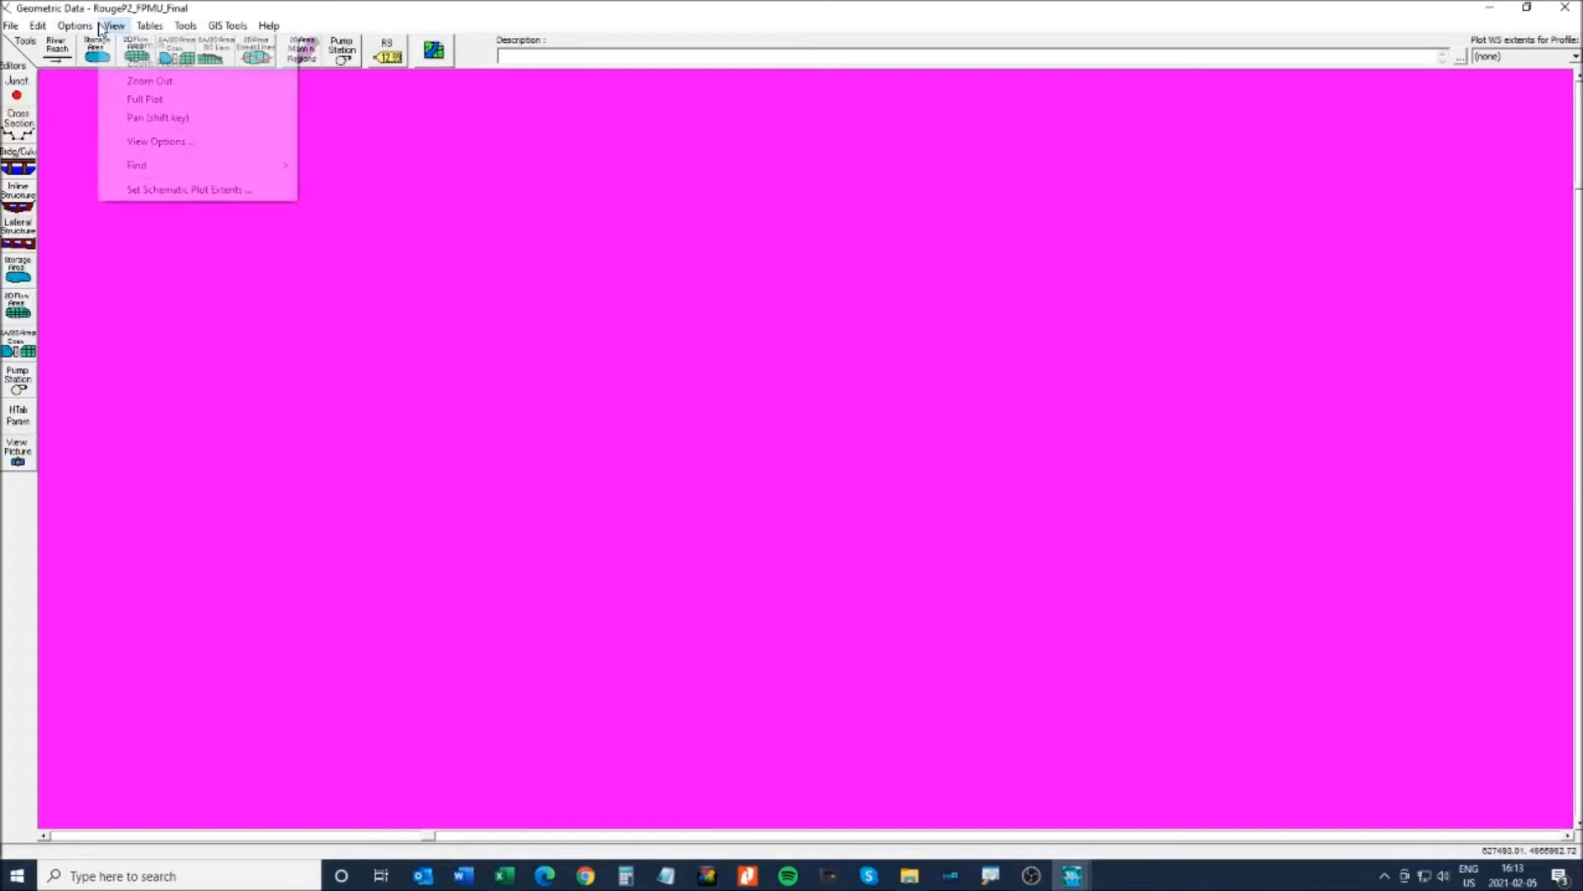
{"action": "left_click", "coordinate": [151, 99]}
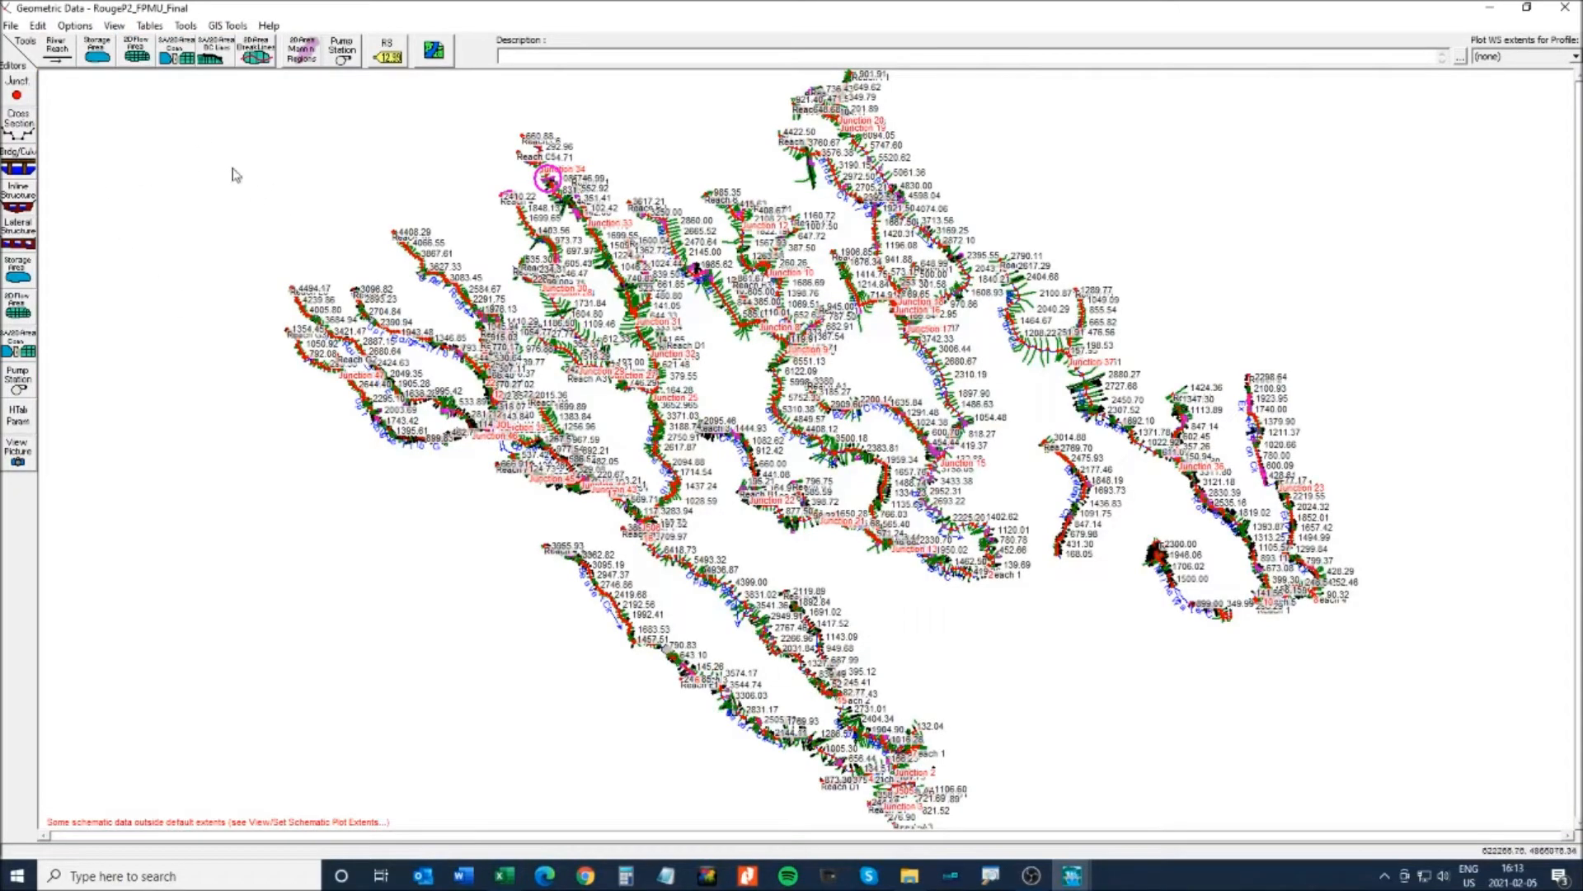
{"action": "left_click", "coordinate": [11, 26]}
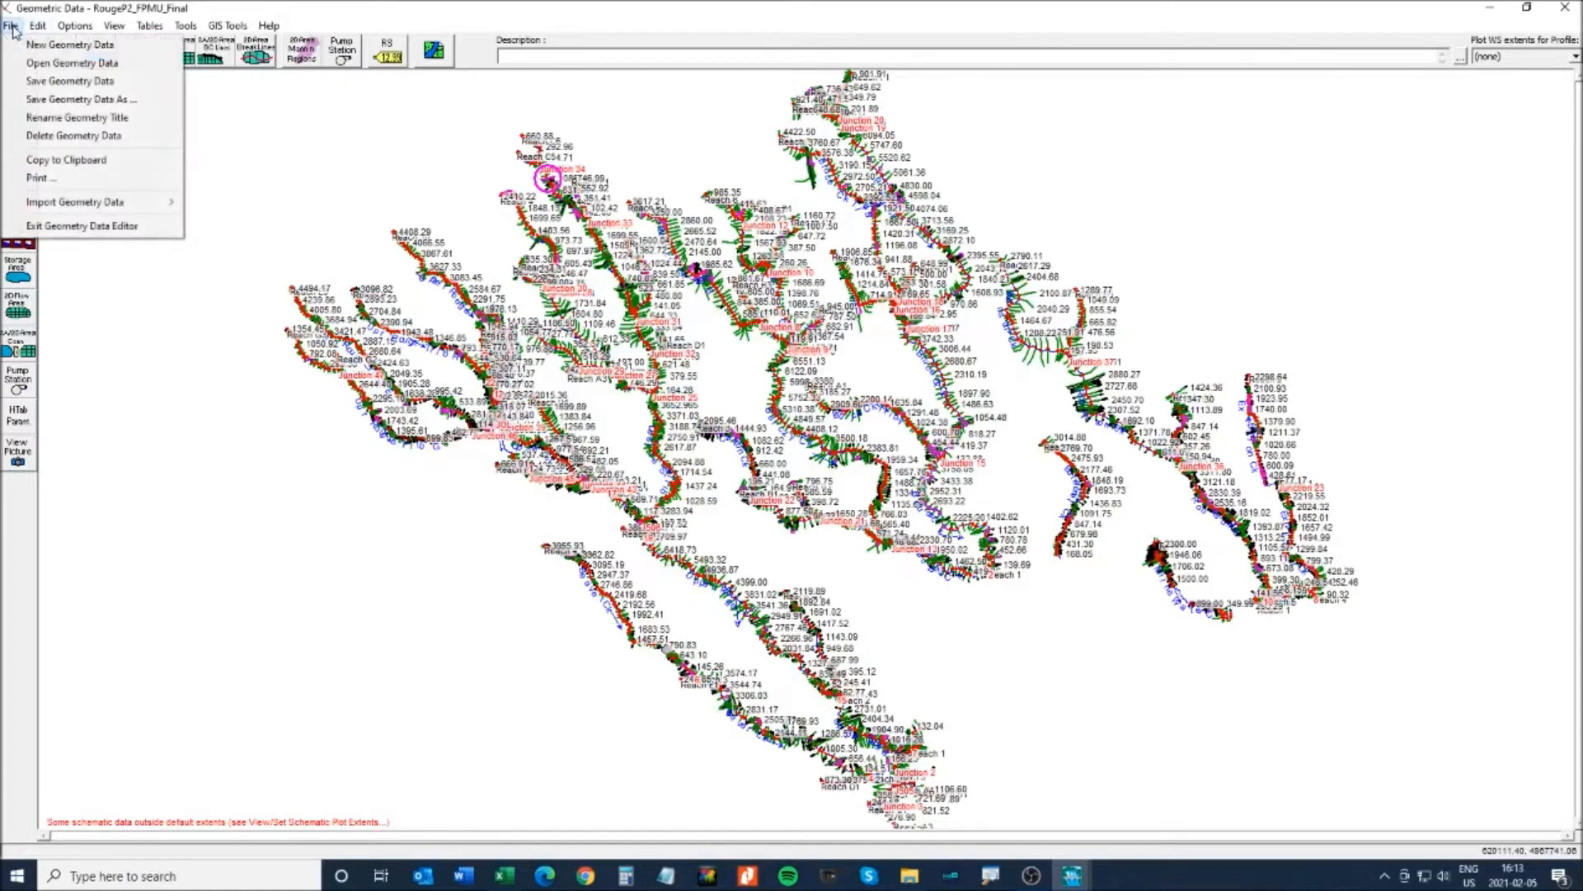
{"action": "left_click", "coordinate": [76, 100]}
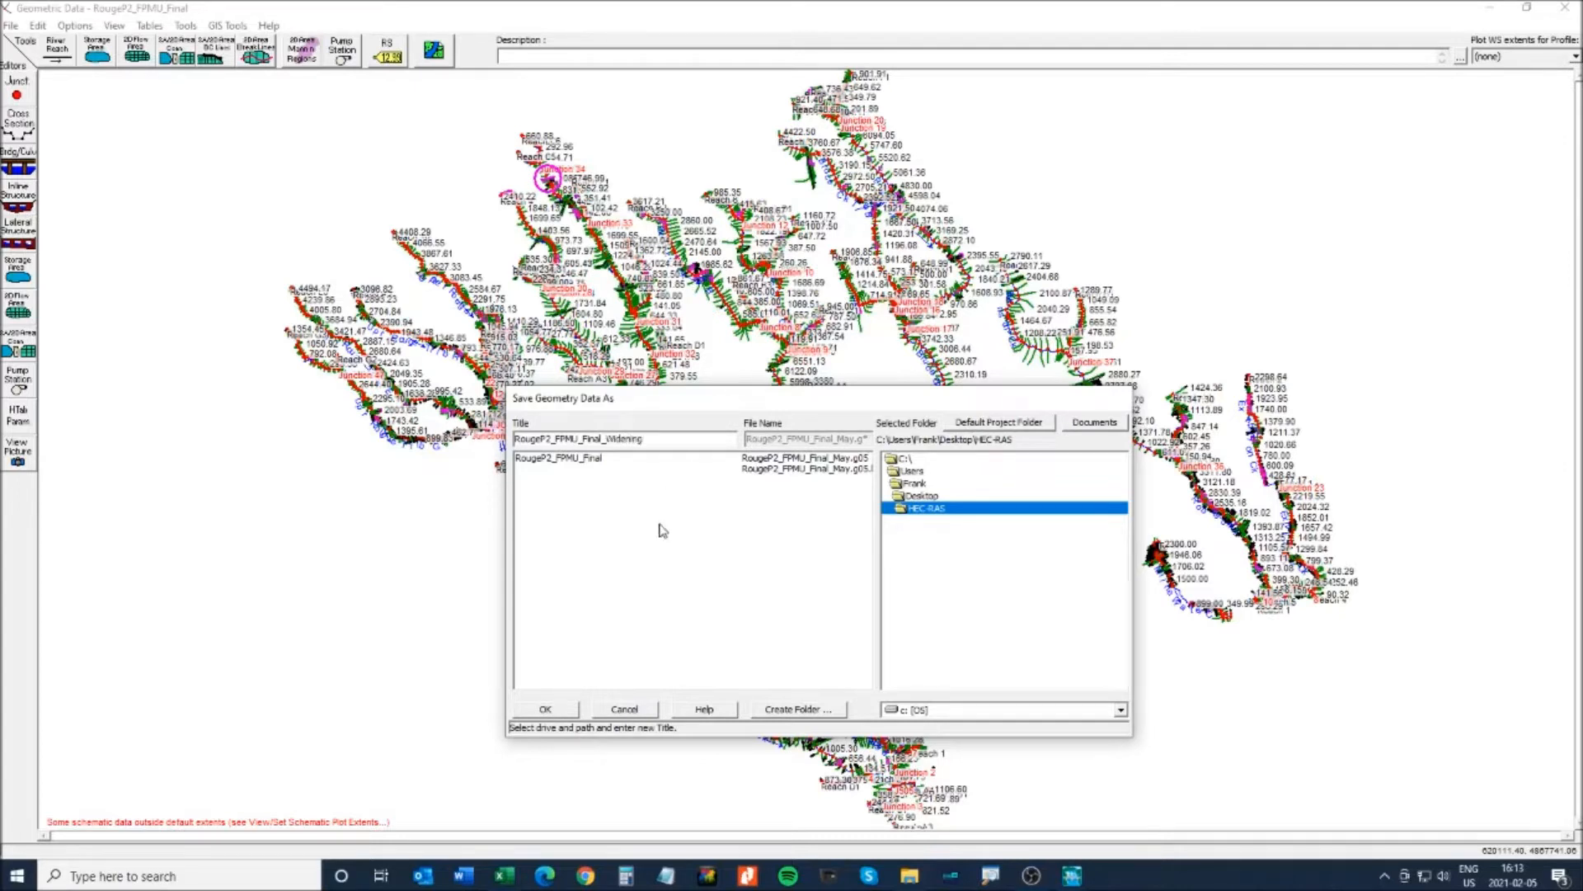
{"action": "left_click", "coordinate": [546, 711]}
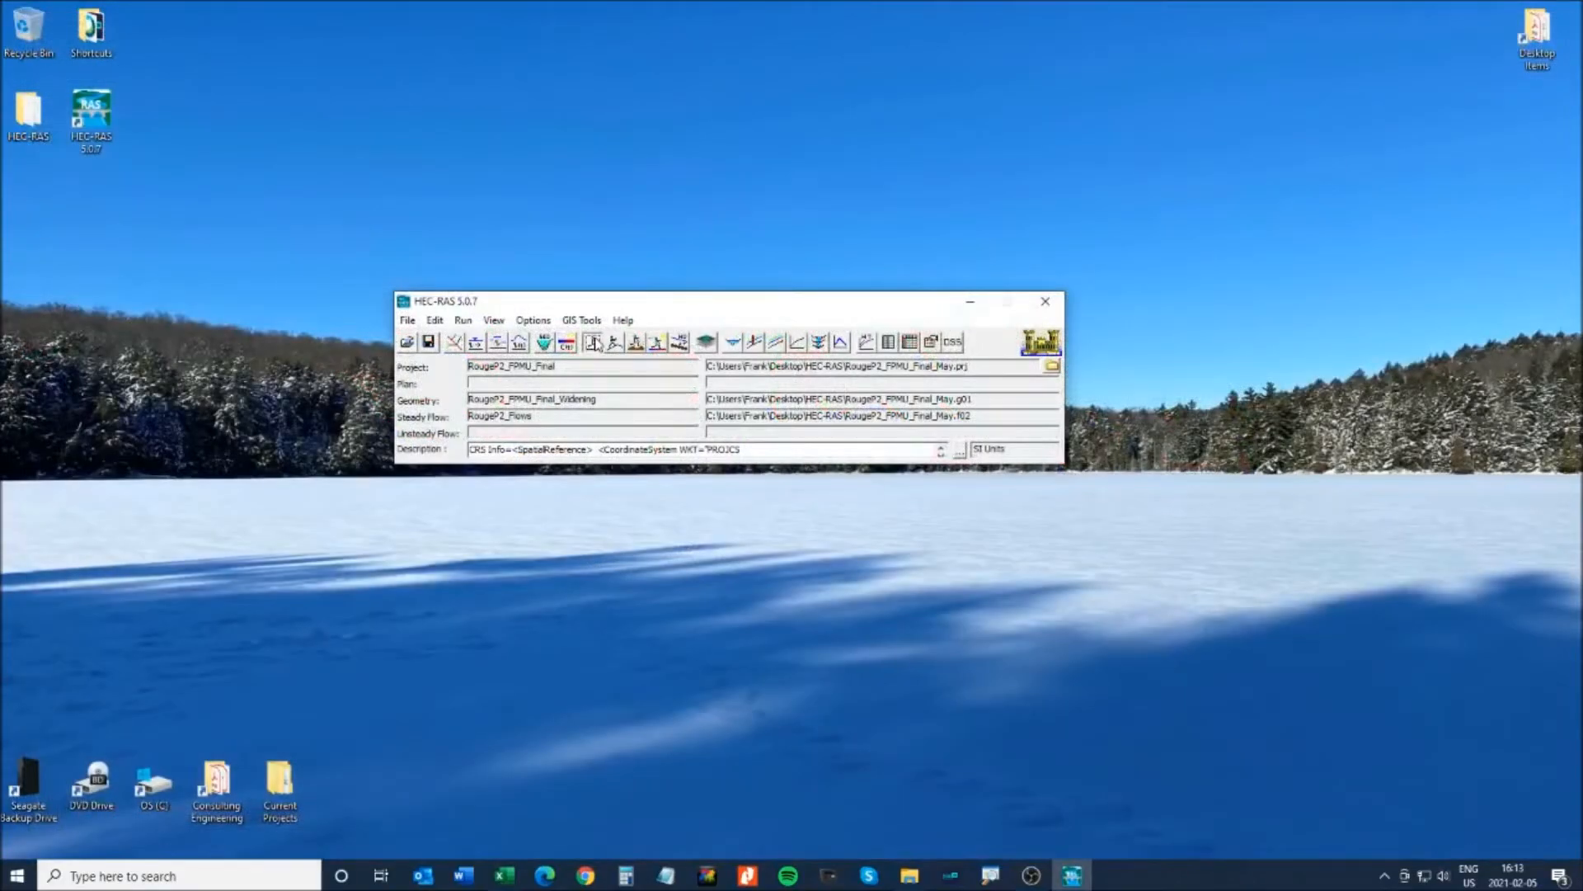
- Save the steady flow plan as RougeP2_FPMU_Final_Widening with short ID Widening, then close the window
{"action": "left_click", "coordinate": [597, 341]}
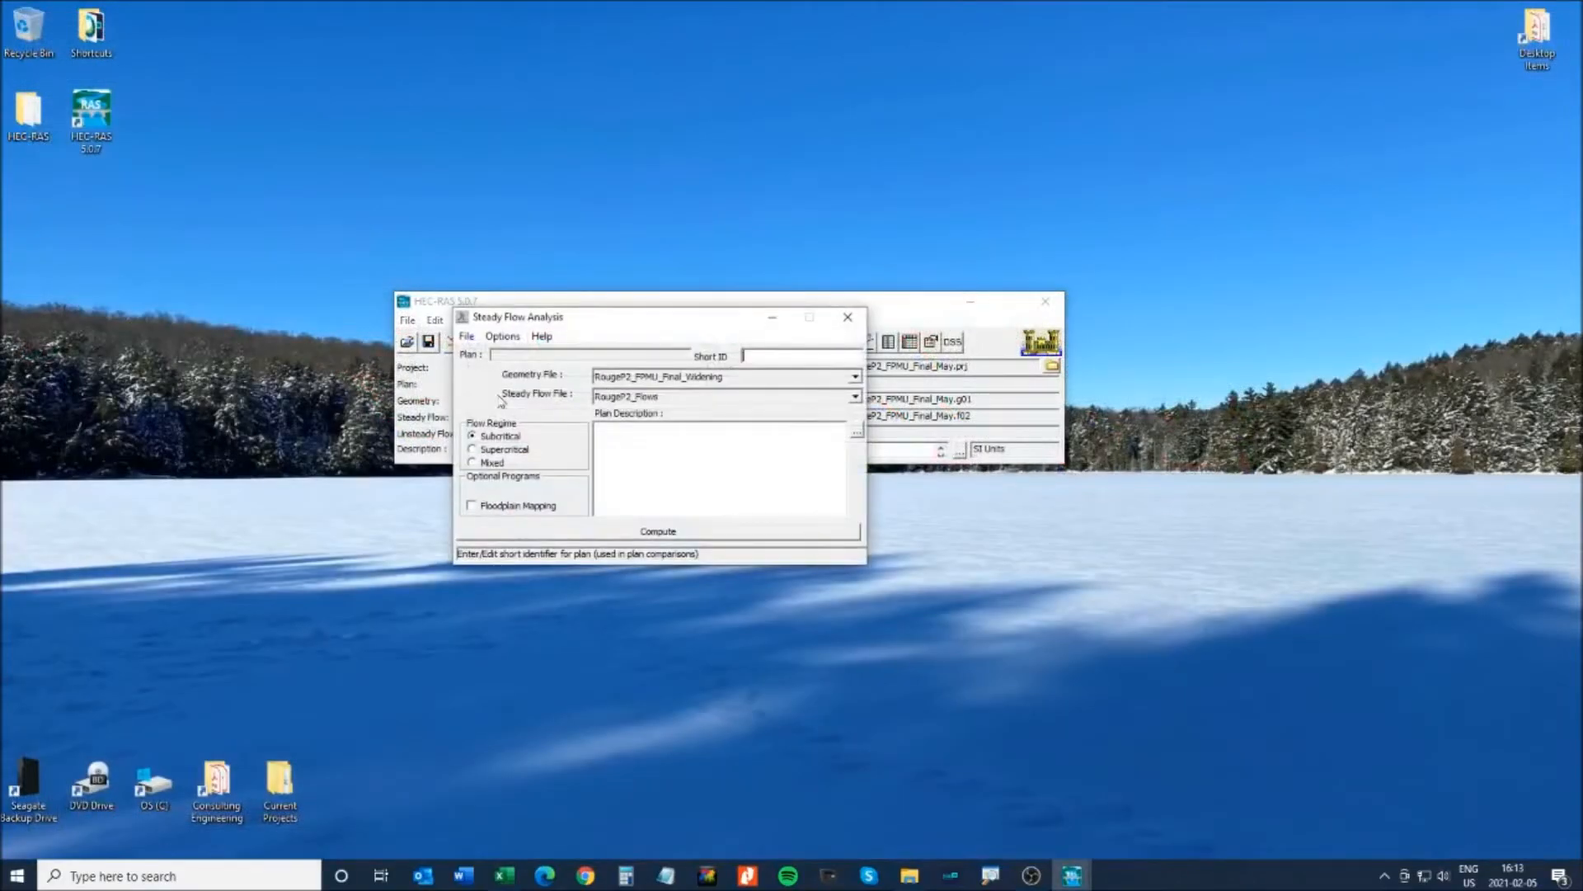
{"action": "left_click", "coordinate": [466, 336]}
{"action": "left_click", "coordinate": [497, 411]}
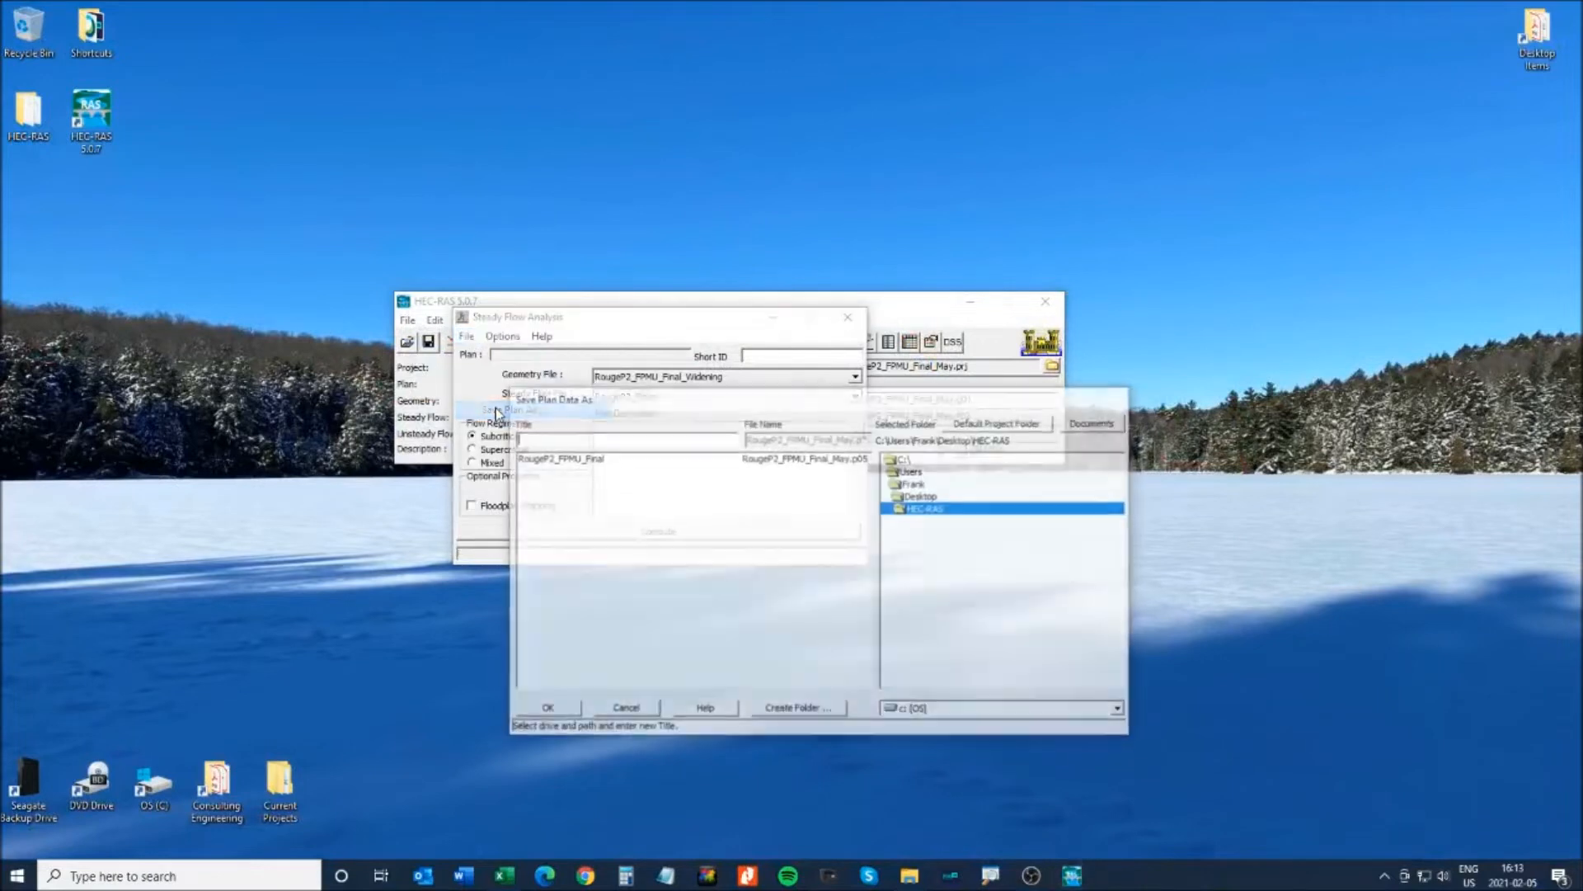
{"action": "left_click", "coordinate": [583, 459]}
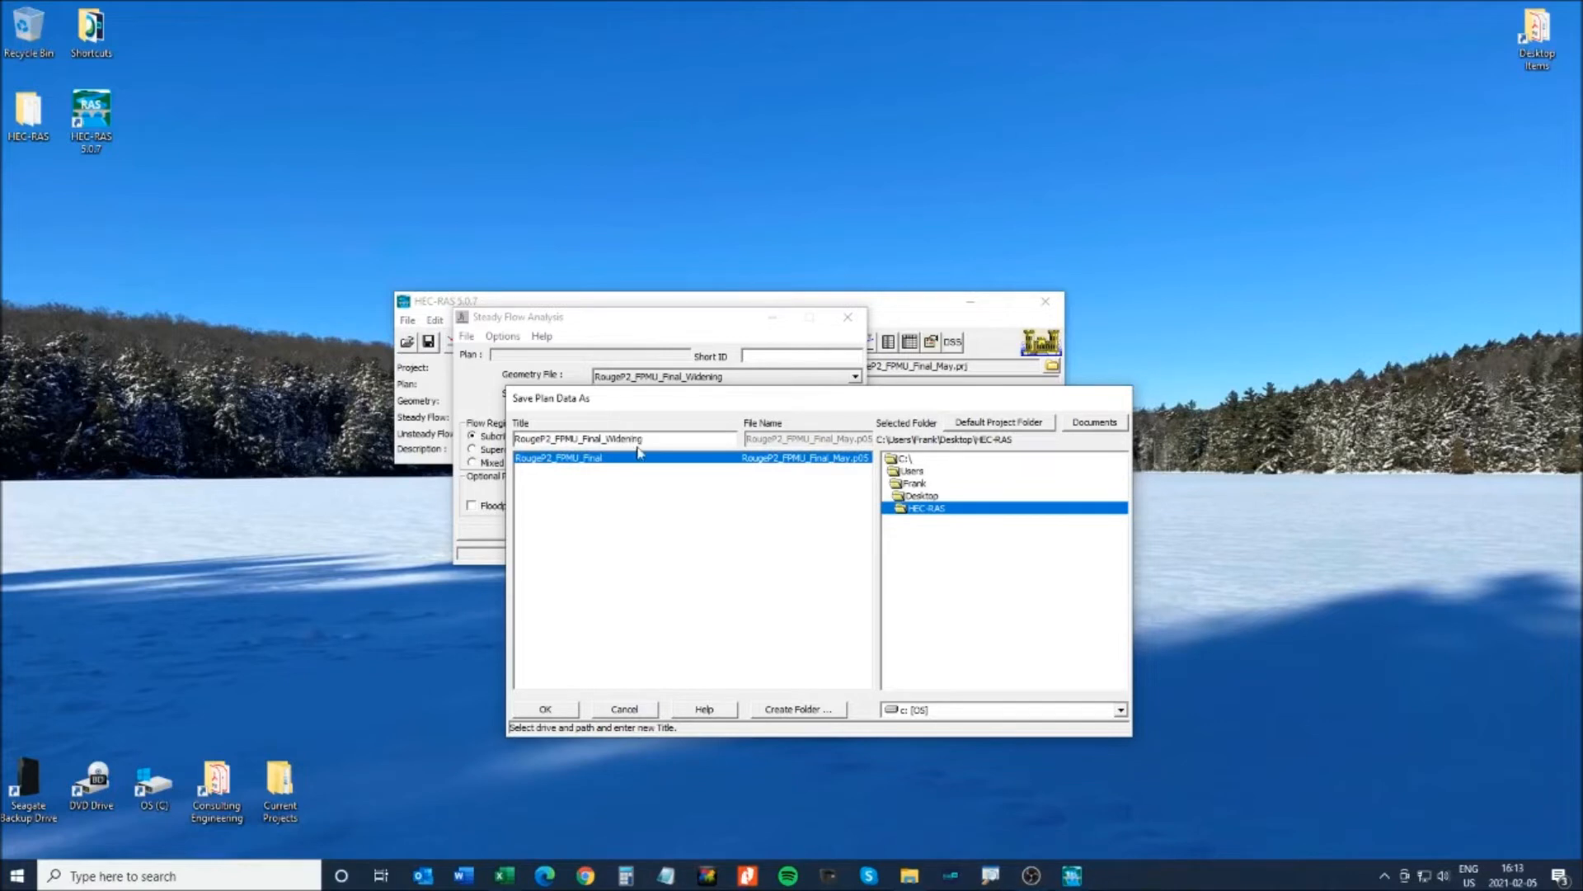
{"action": "left_click", "coordinate": [556, 709]}
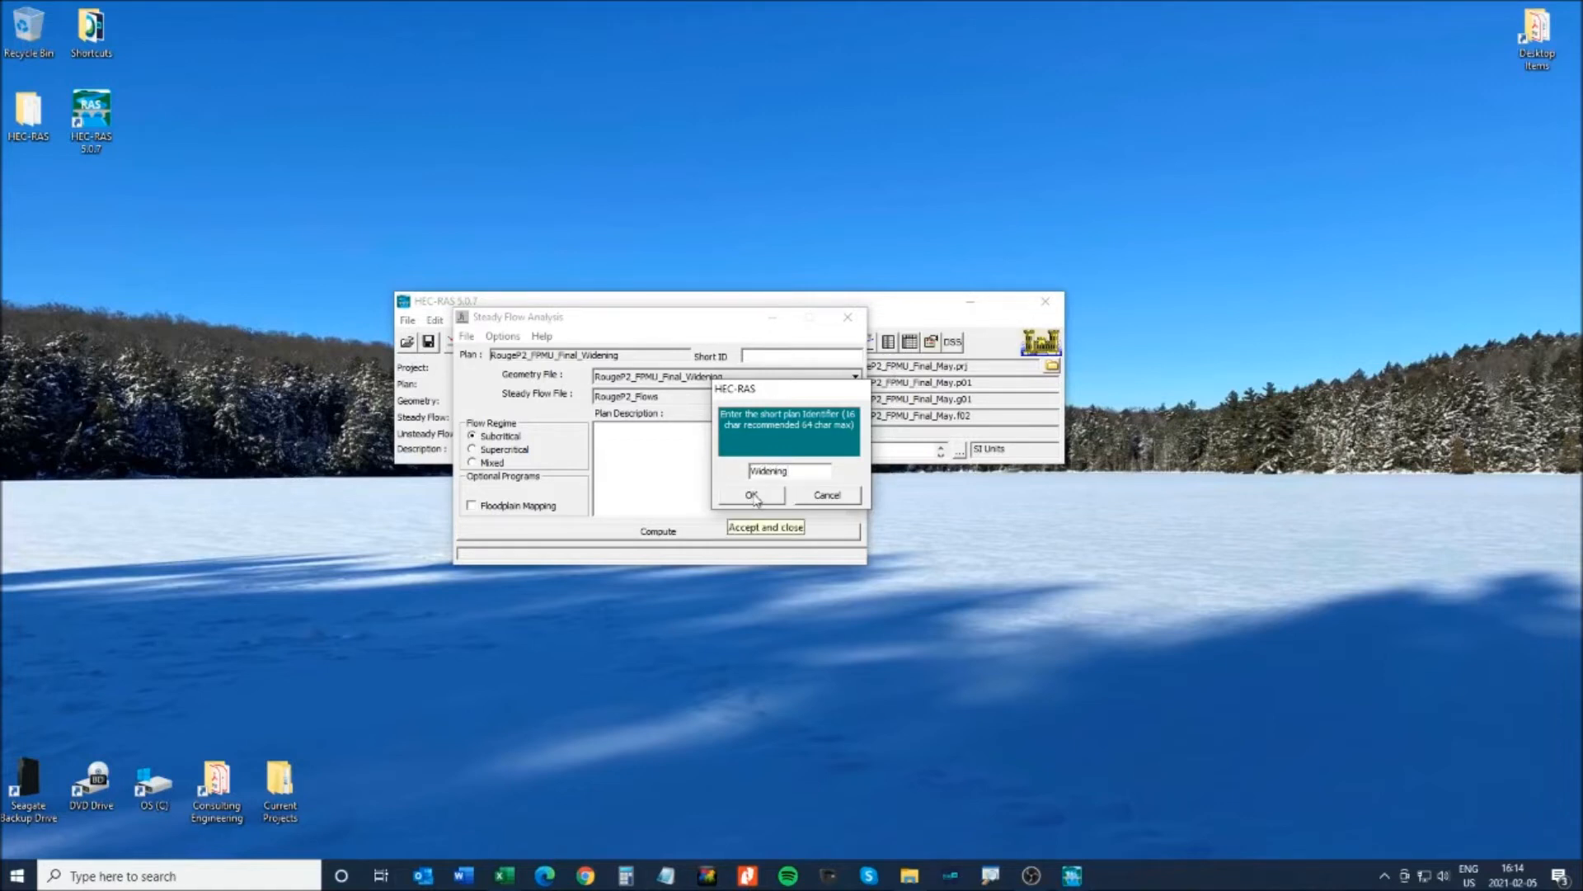
{"action": "left_click", "coordinate": [752, 495]}
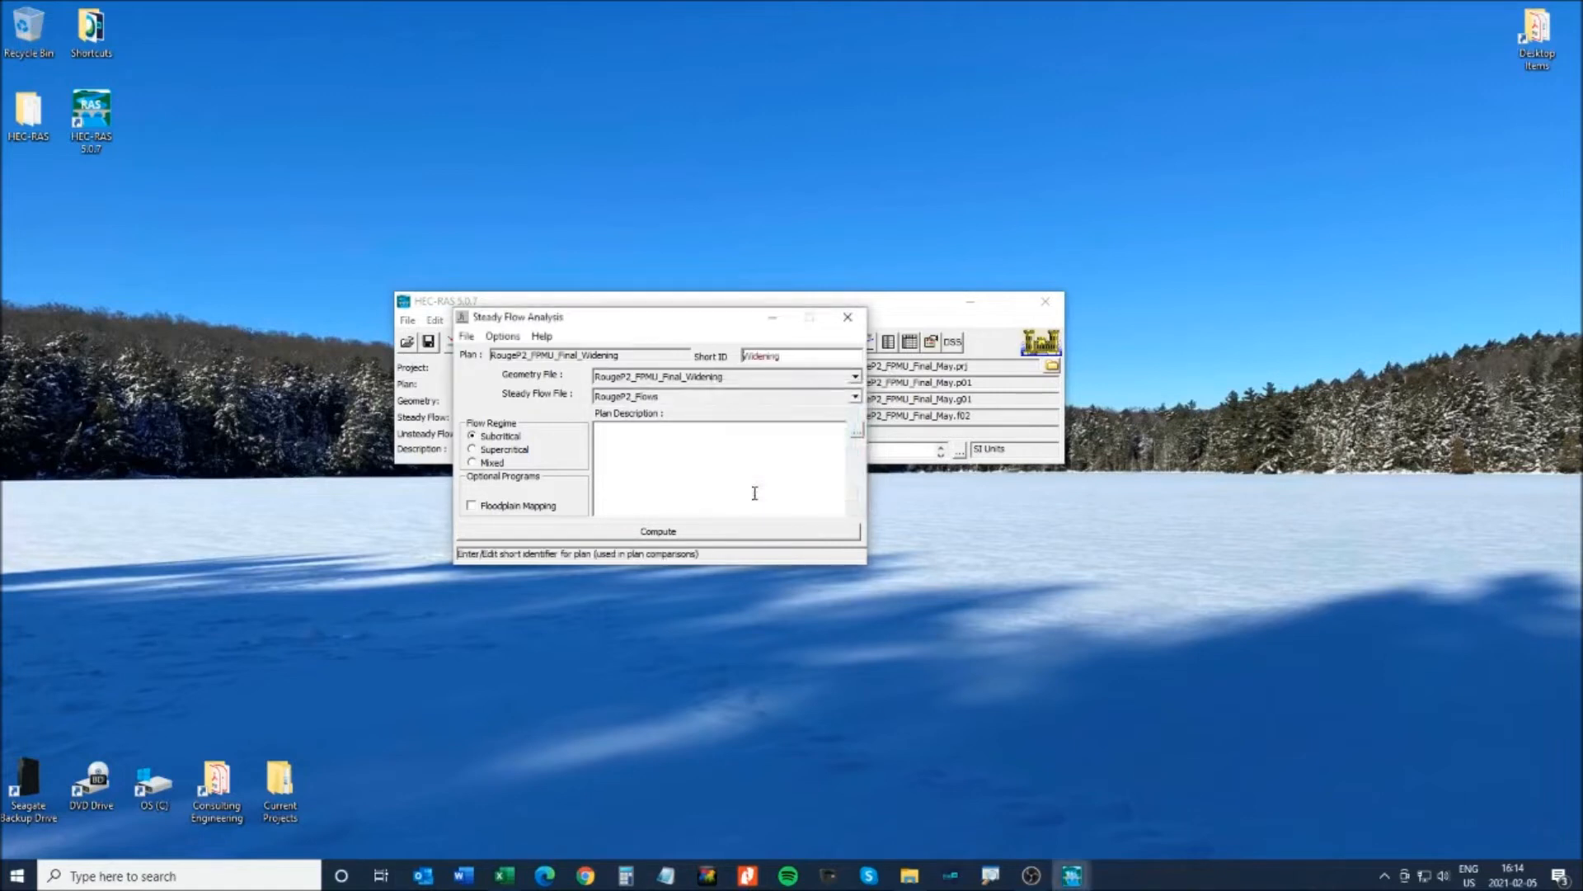
{"action": "left_click", "coordinate": [851, 320]}
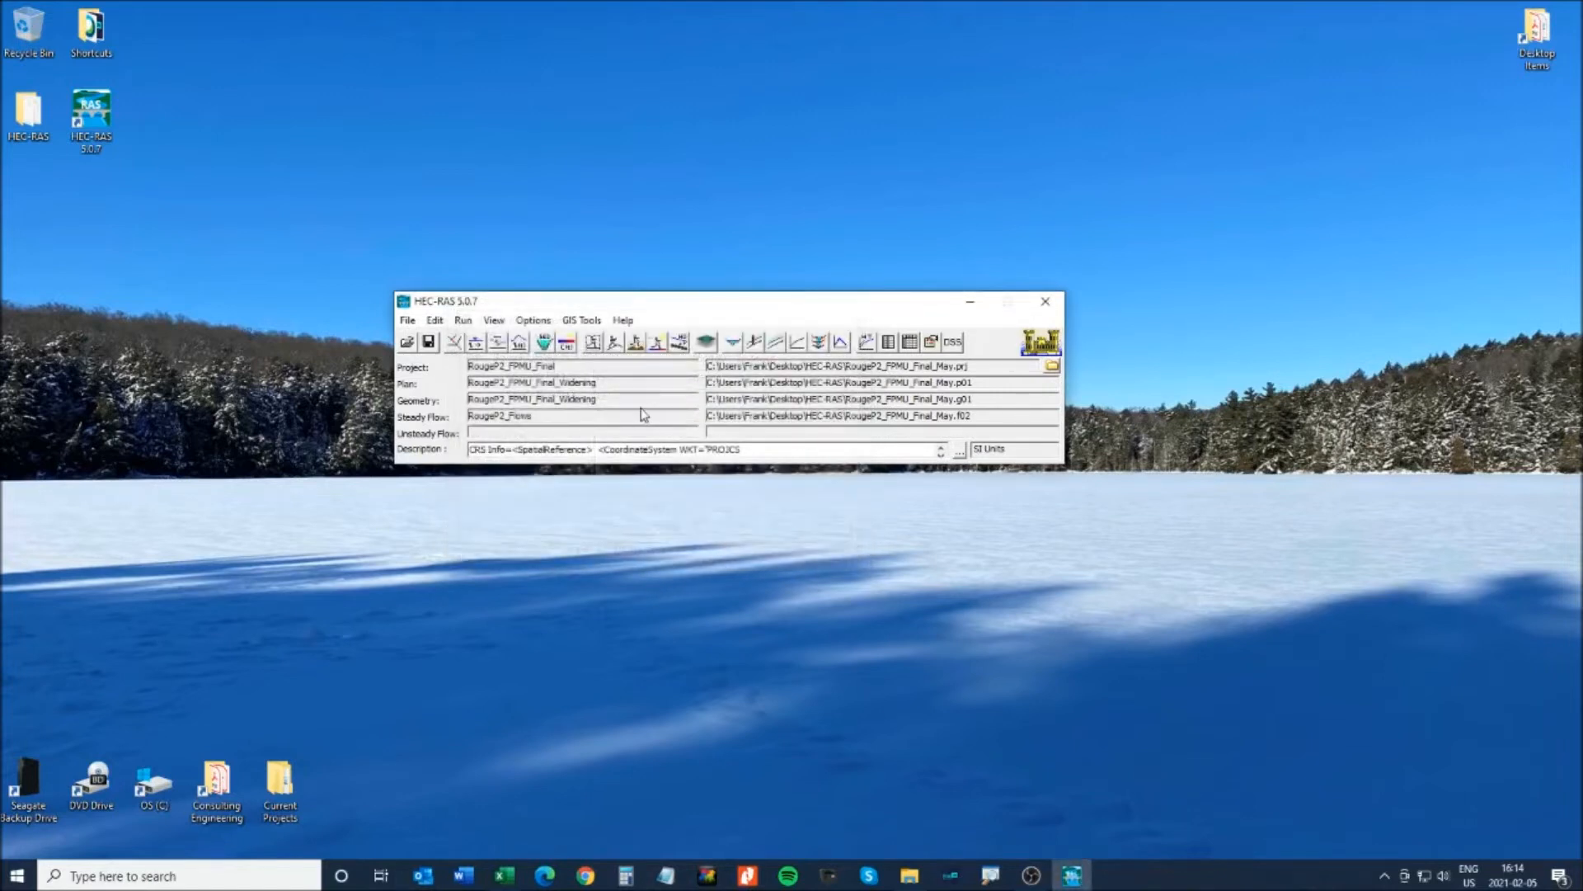
- Save the existing plan data and load the RougeP2_FPMU_Final plan in Steady Flow Analysis
{"action": "left_click", "coordinate": [593, 342]}
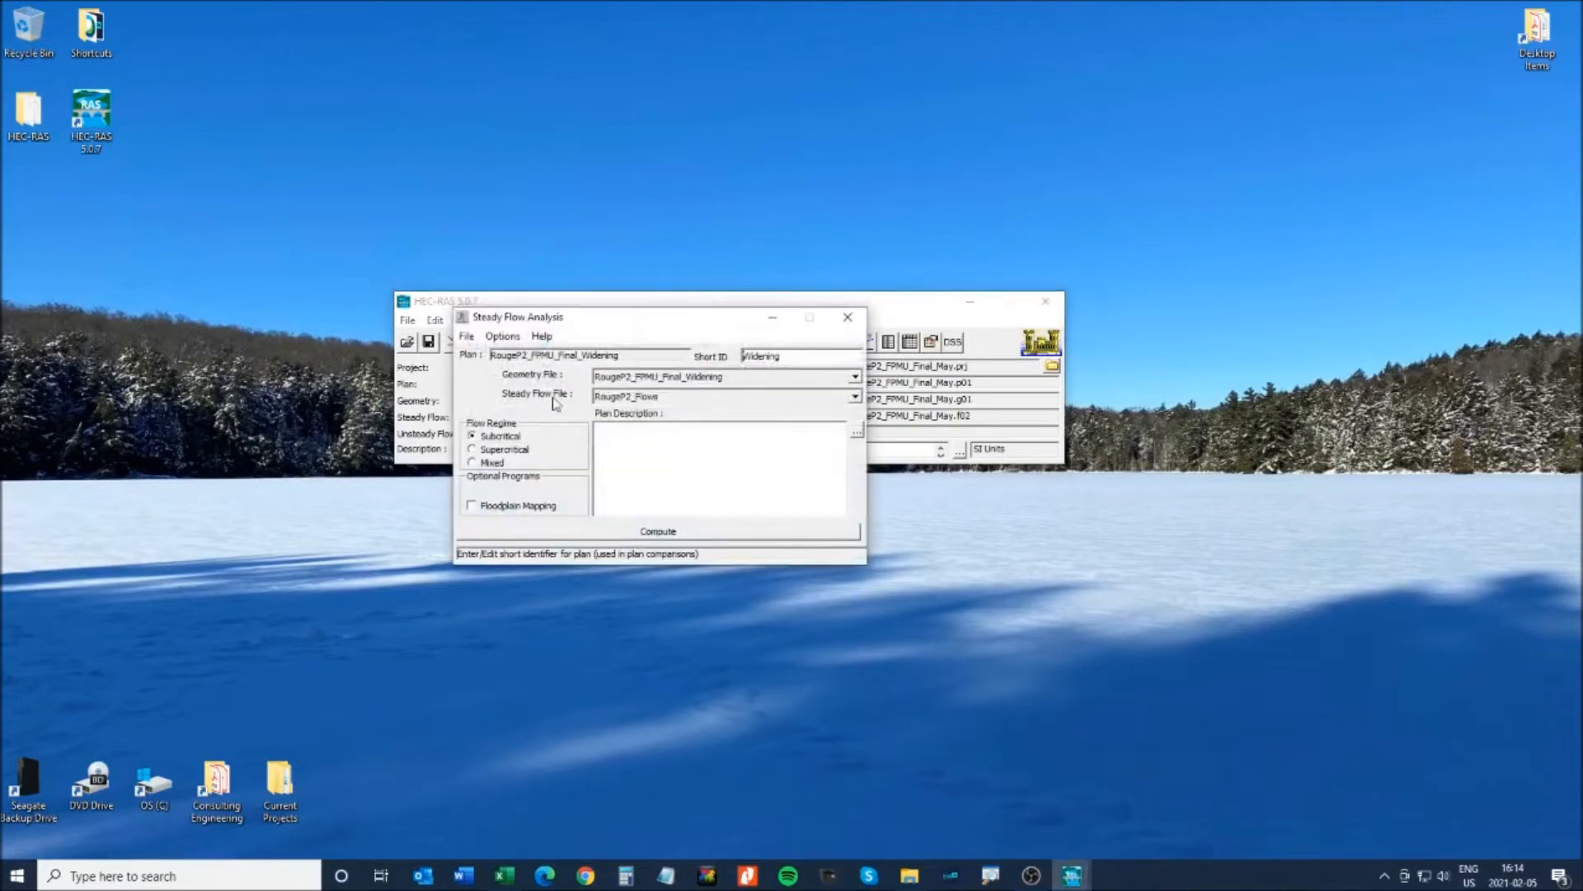
{"action": "left_click", "coordinate": [464, 340]}
{"action": "left_click", "coordinate": [511, 368]}
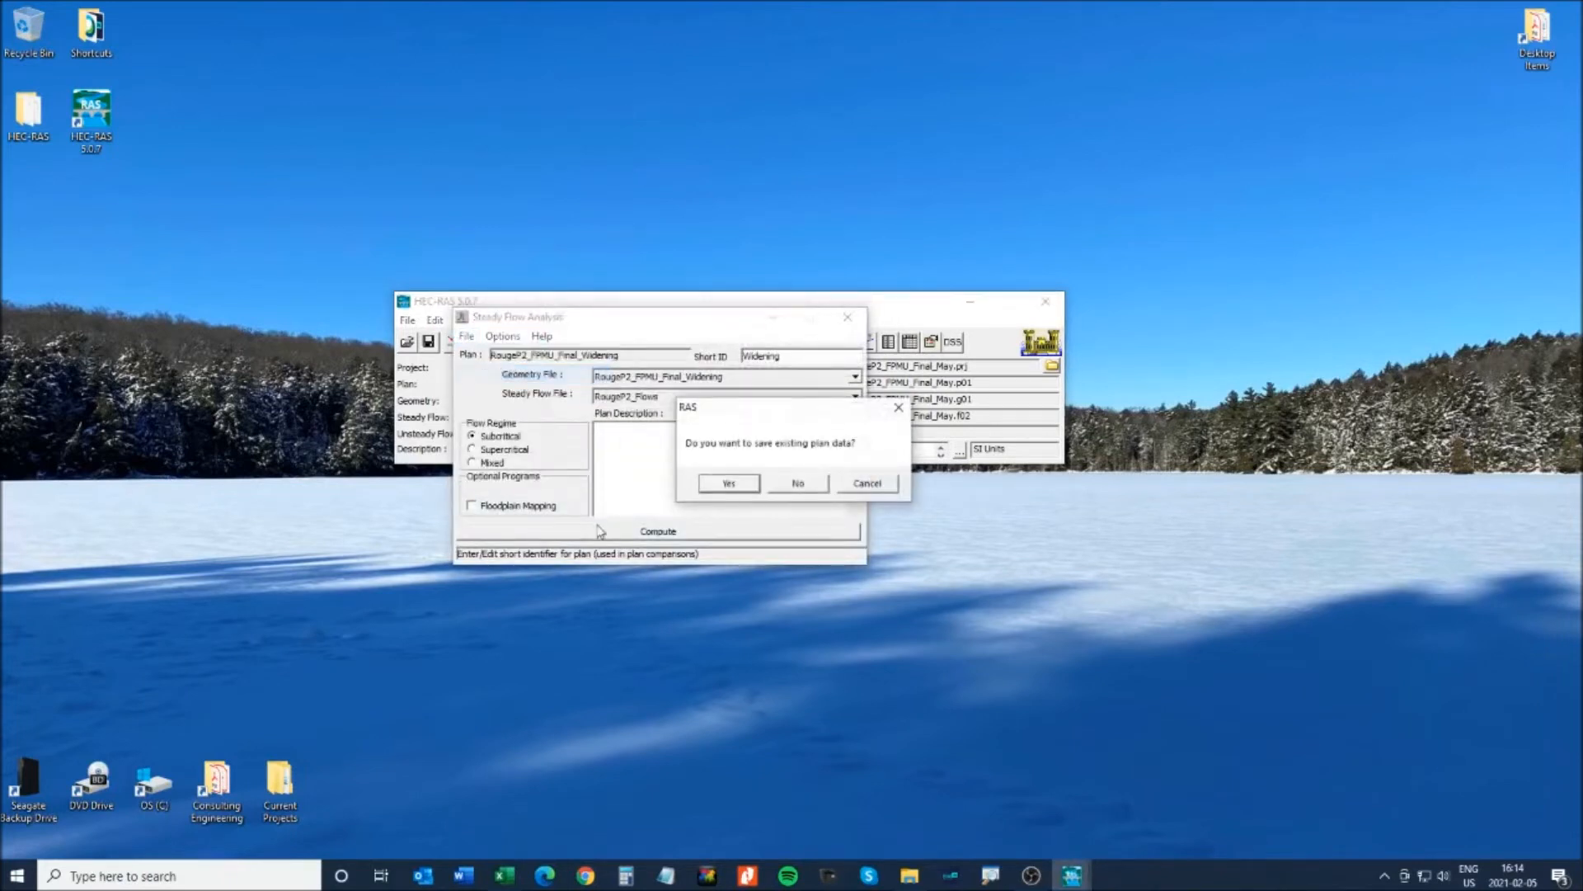
{"action": "left_click", "coordinate": [730, 483]}
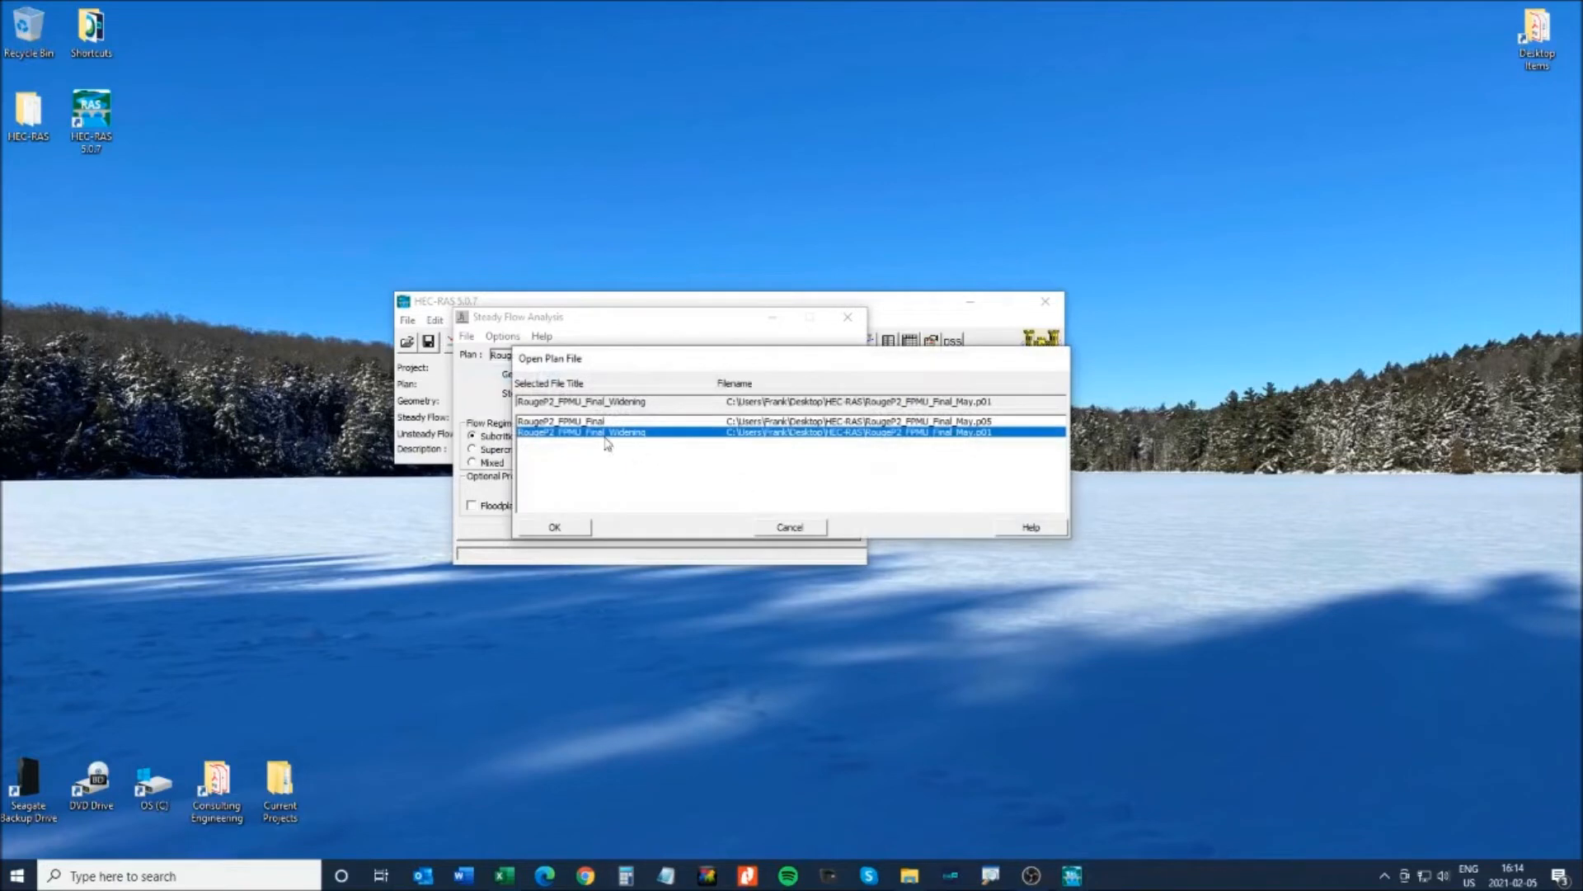
{"action": "left_click", "coordinate": [579, 421]}
{"action": "left_click", "coordinate": [586, 433]}
{"action": "left_click", "coordinate": [583, 422]}
{"action": "left_click", "coordinate": [553, 527]}
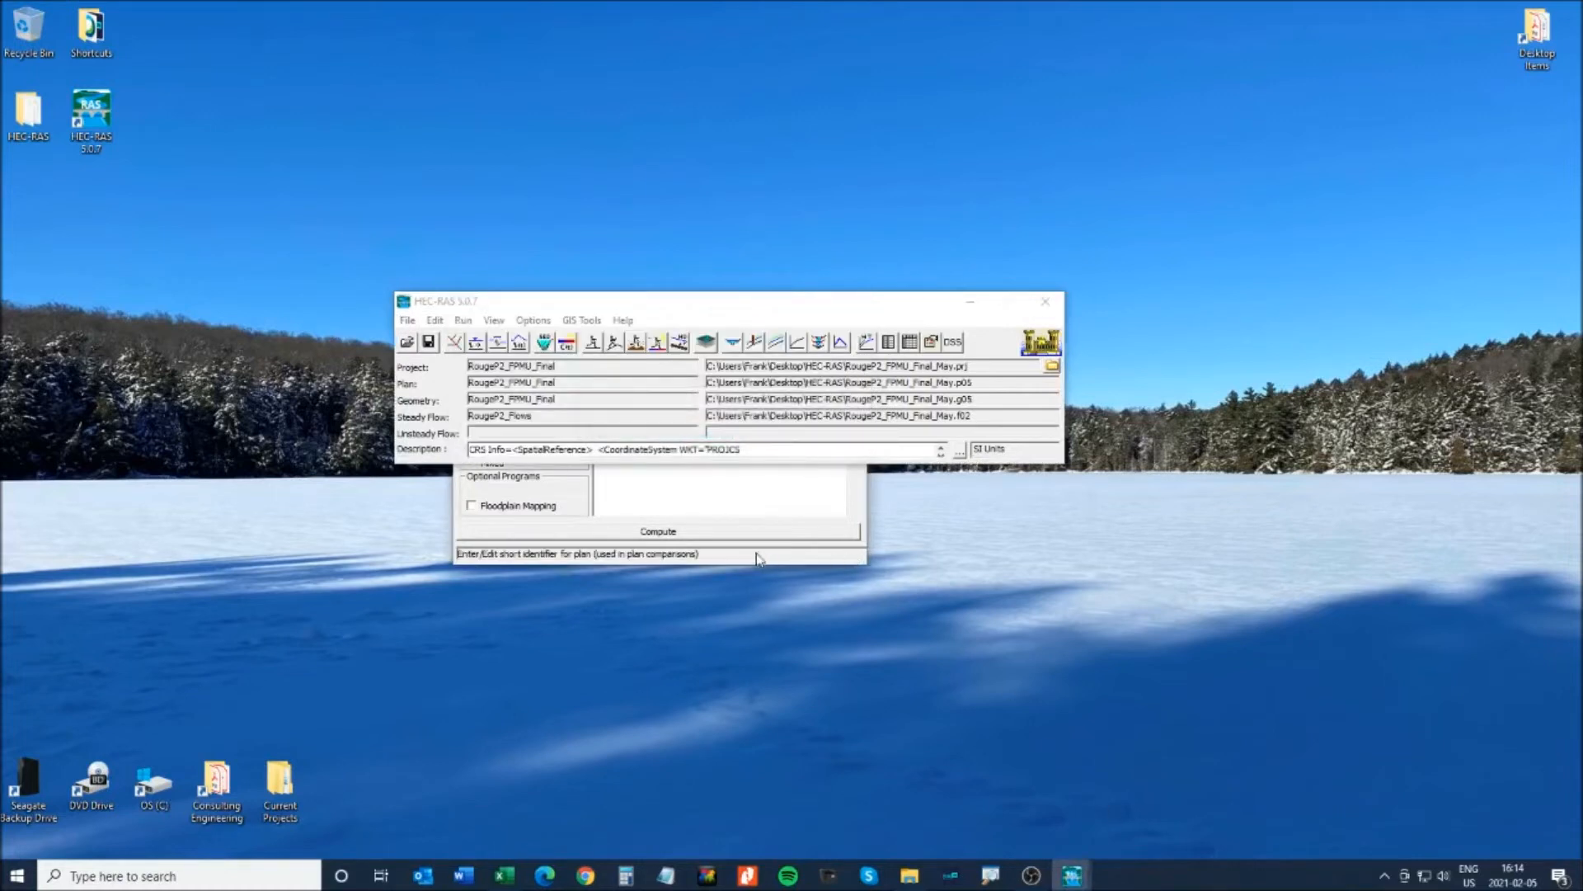
{"action": "left_click_drag", "start_coordinate": [719, 302], "coordinate": [686, 129]}
{"action": "left_click", "coordinate": [849, 318]}
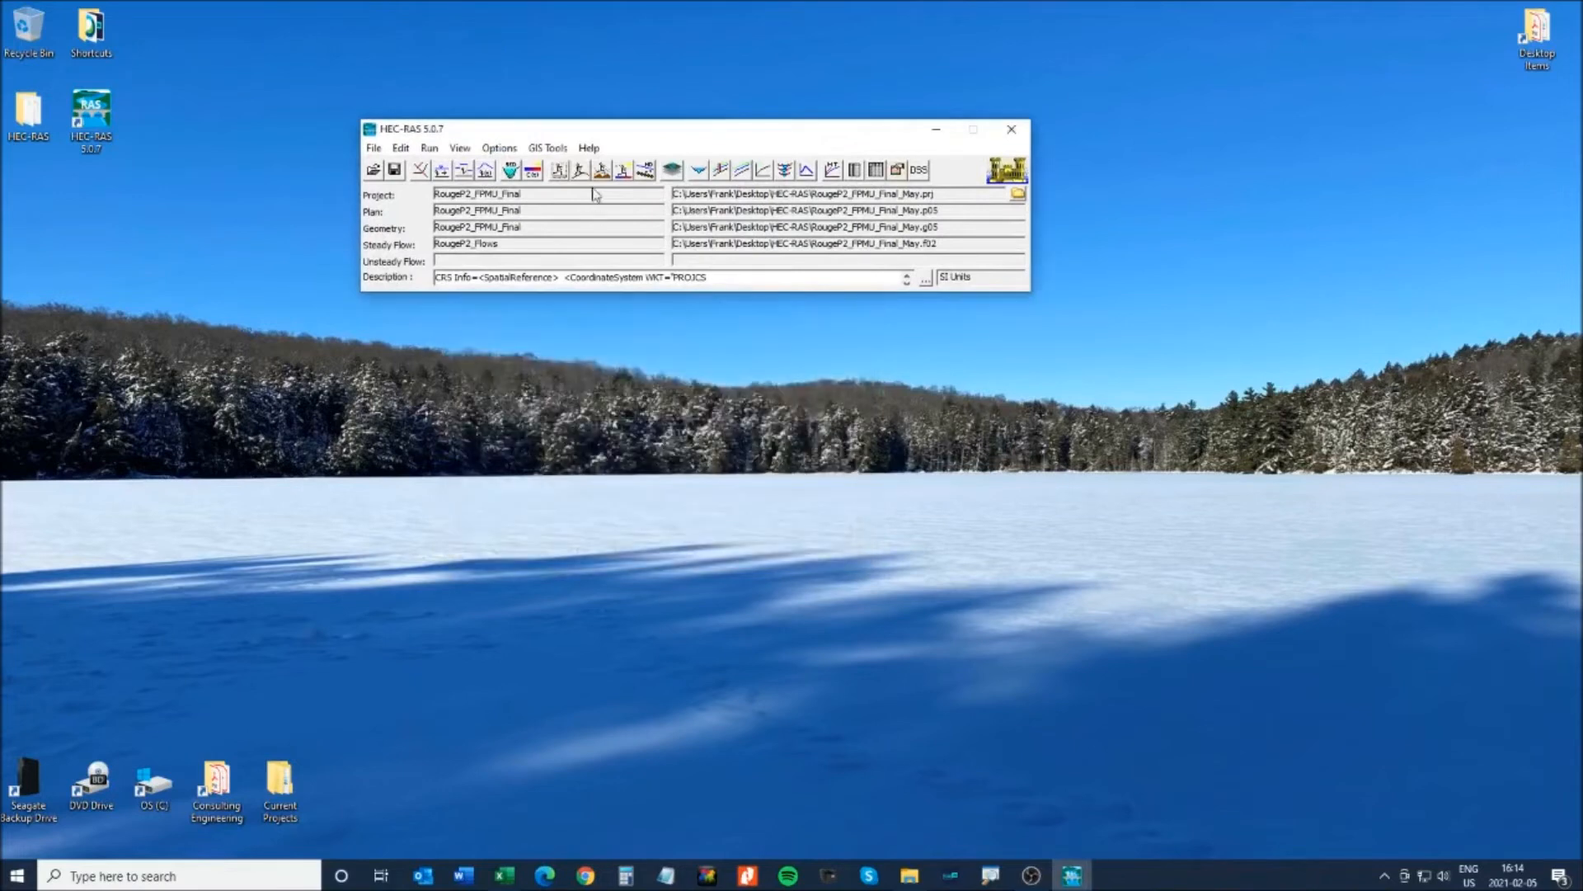
- Reopen the RougeP2_FPMU_Final_Widening plan, then close Steady Flow Analysis
{"action": "left_click", "coordinate": [562, 170]}
{"action": "left_click", "coordinate": [467, 336]}
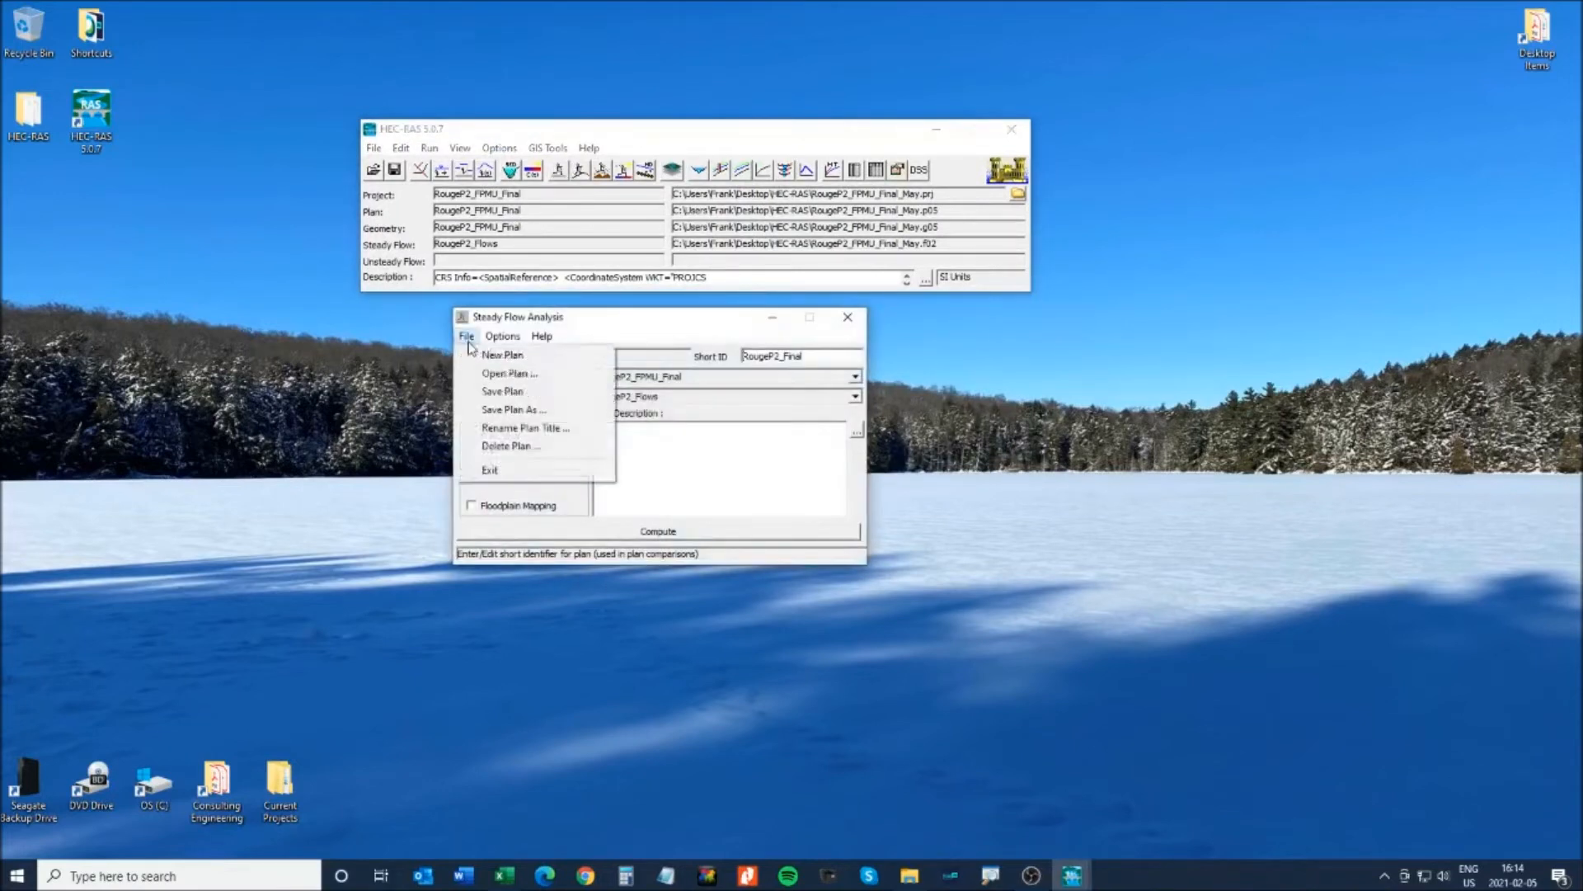
{"action": "left_click", "coordinate": [503, 379]}
{"action": "left_click", "coordinate": [590, 432]}
{"action": "left_click", "coordinate": [568, 526]}
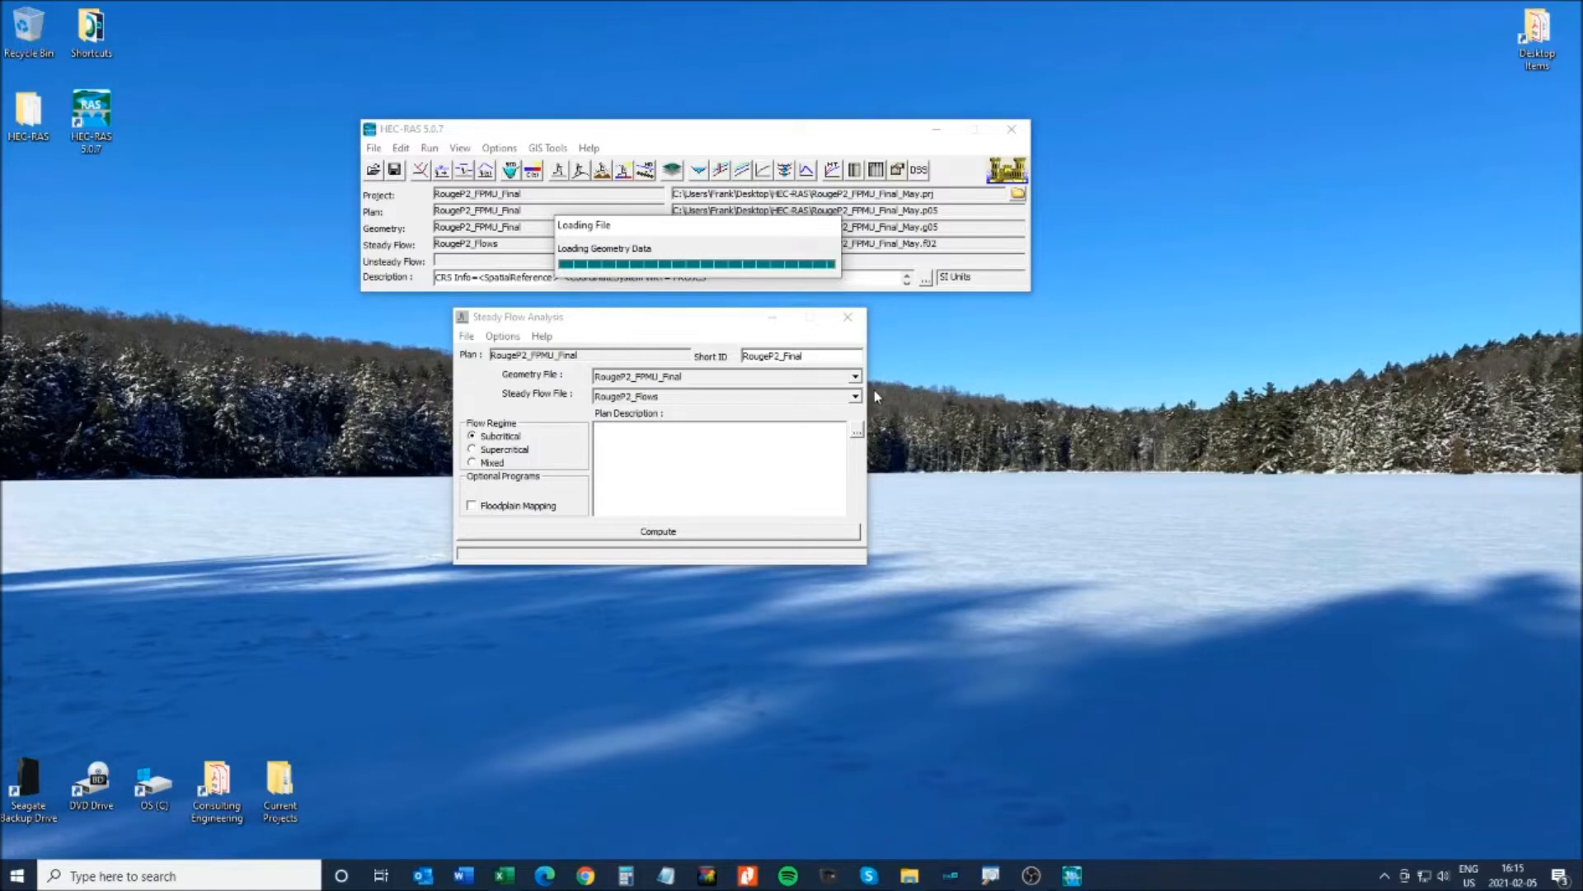
{"action": "left_click", "coordinate": [848, 317]}
- Open the geometry schematic and locate Leslie St Trib C, Reach C4, RS 1079.79 with Find Node
{"action": "left_click", "coordinate": [420, 170]}
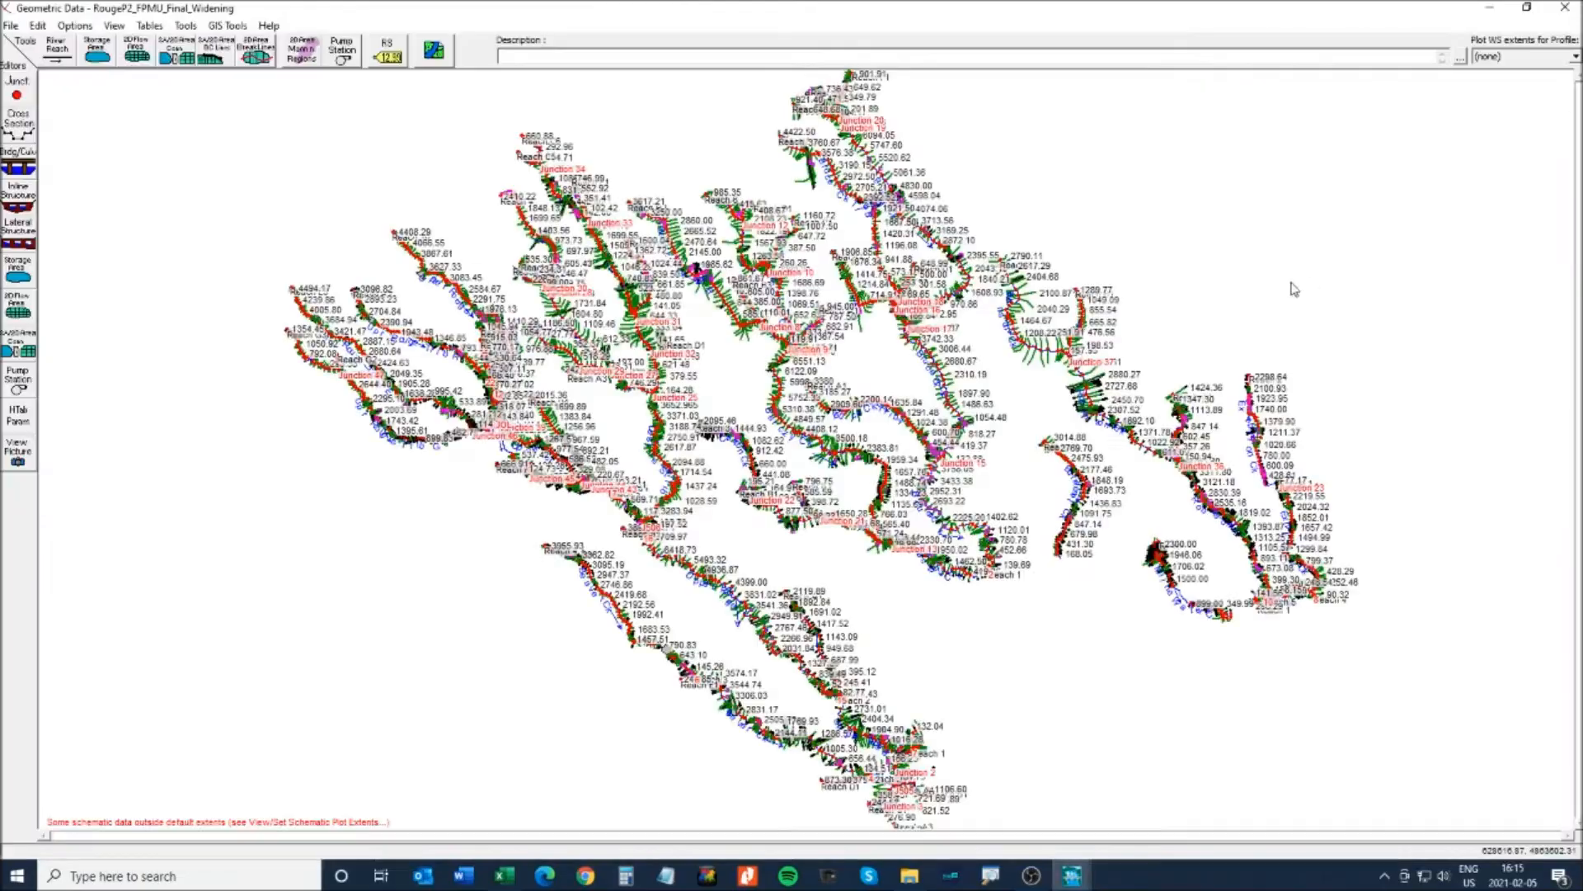
{"action": "left_click", "coordinate": [113, 26]}
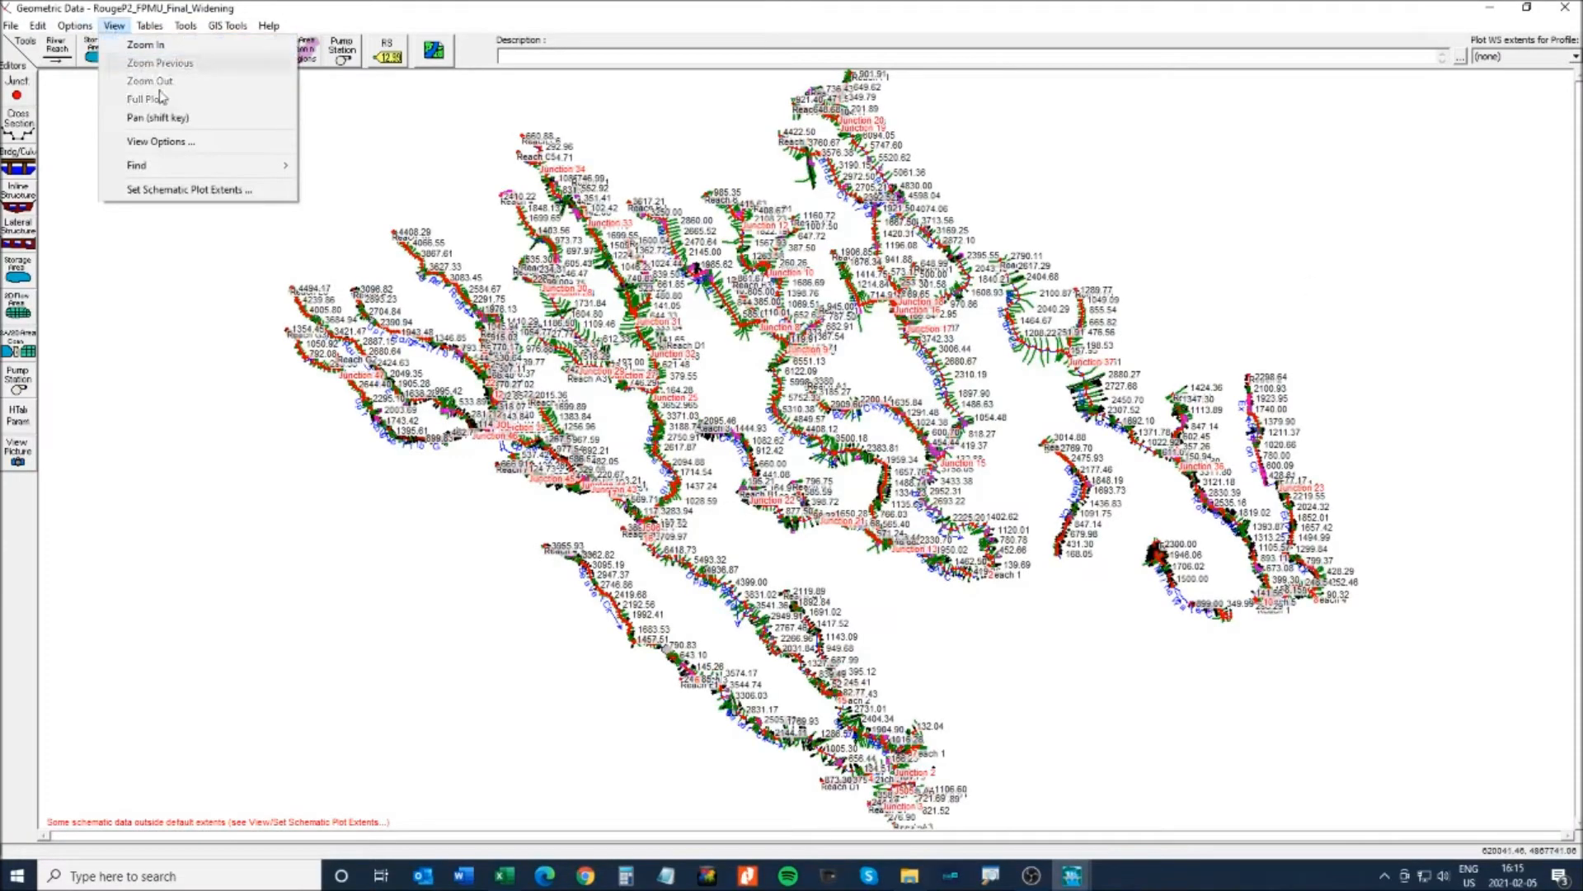
{"action": "mouse_move", "coordinate": [144, 167]}
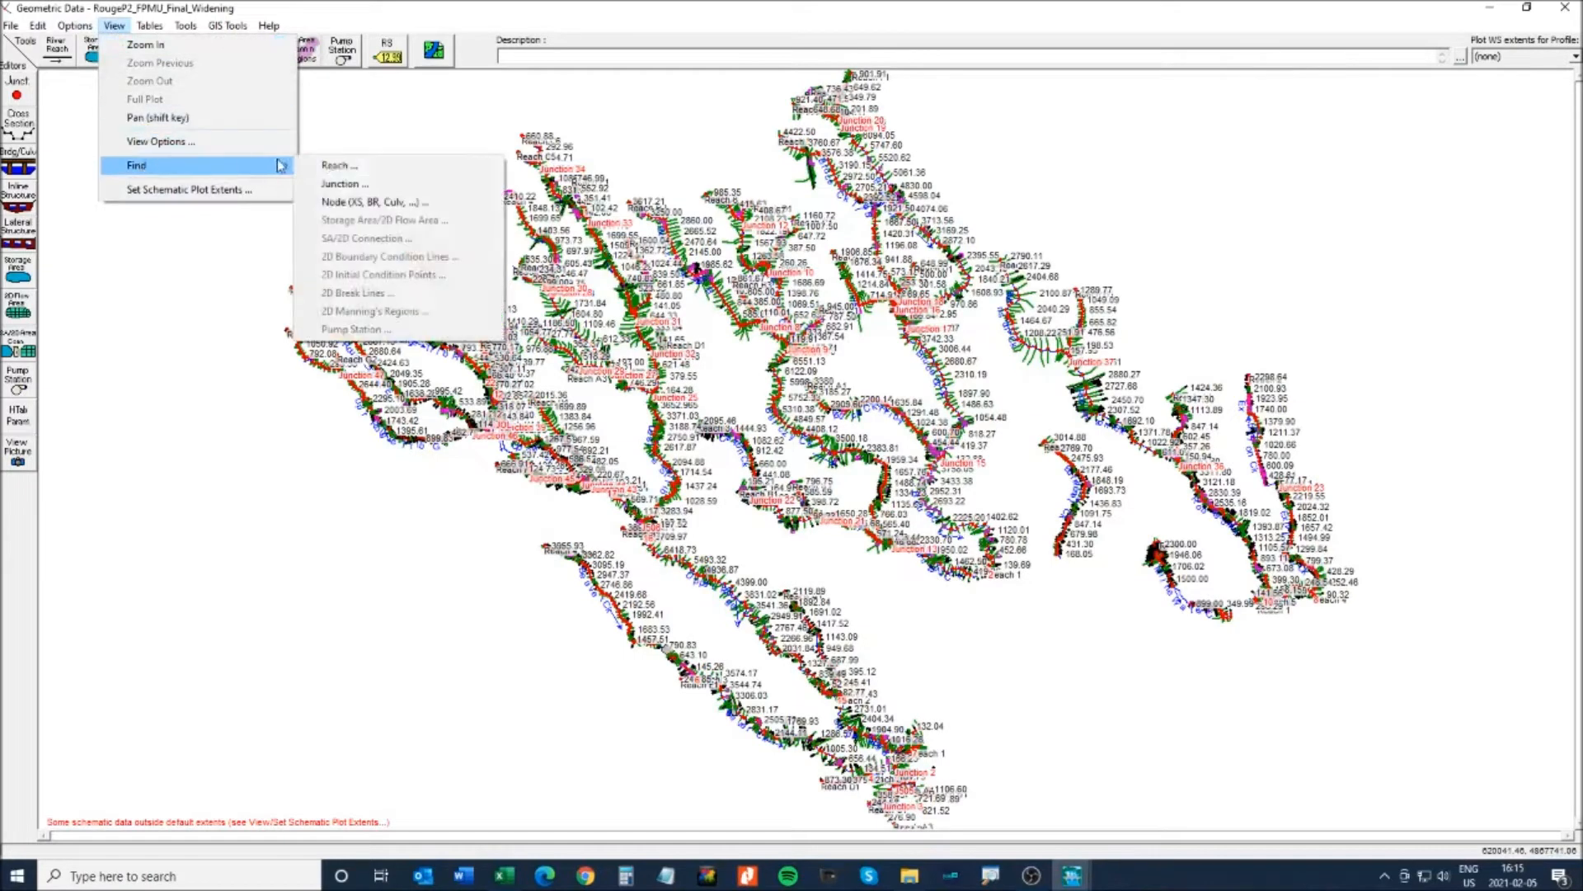
{"action": "left_click", "coordinate": [346, 188]}
{"action": "left_click", "coordinate": [725, 268]}
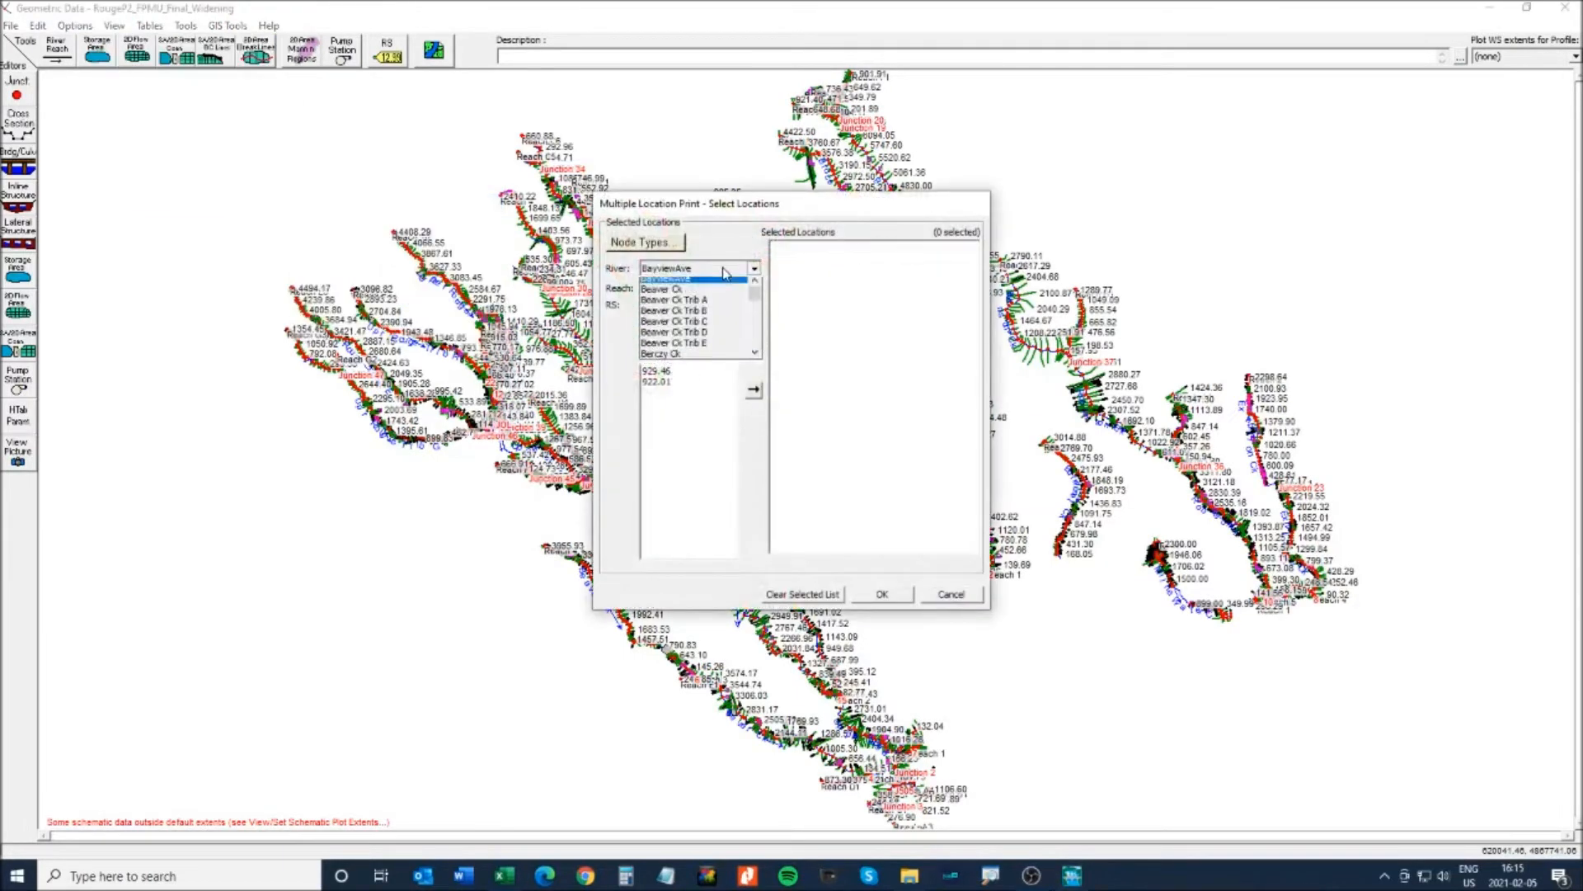
{"action": "scroll", "coordinate": [753, 346], "scroll_direction": "down", "scroll_amount": 3}
{"action": "scroll", "coordinate": [753, 348], "scroll_direction": "down", "scroll_amount": 6}
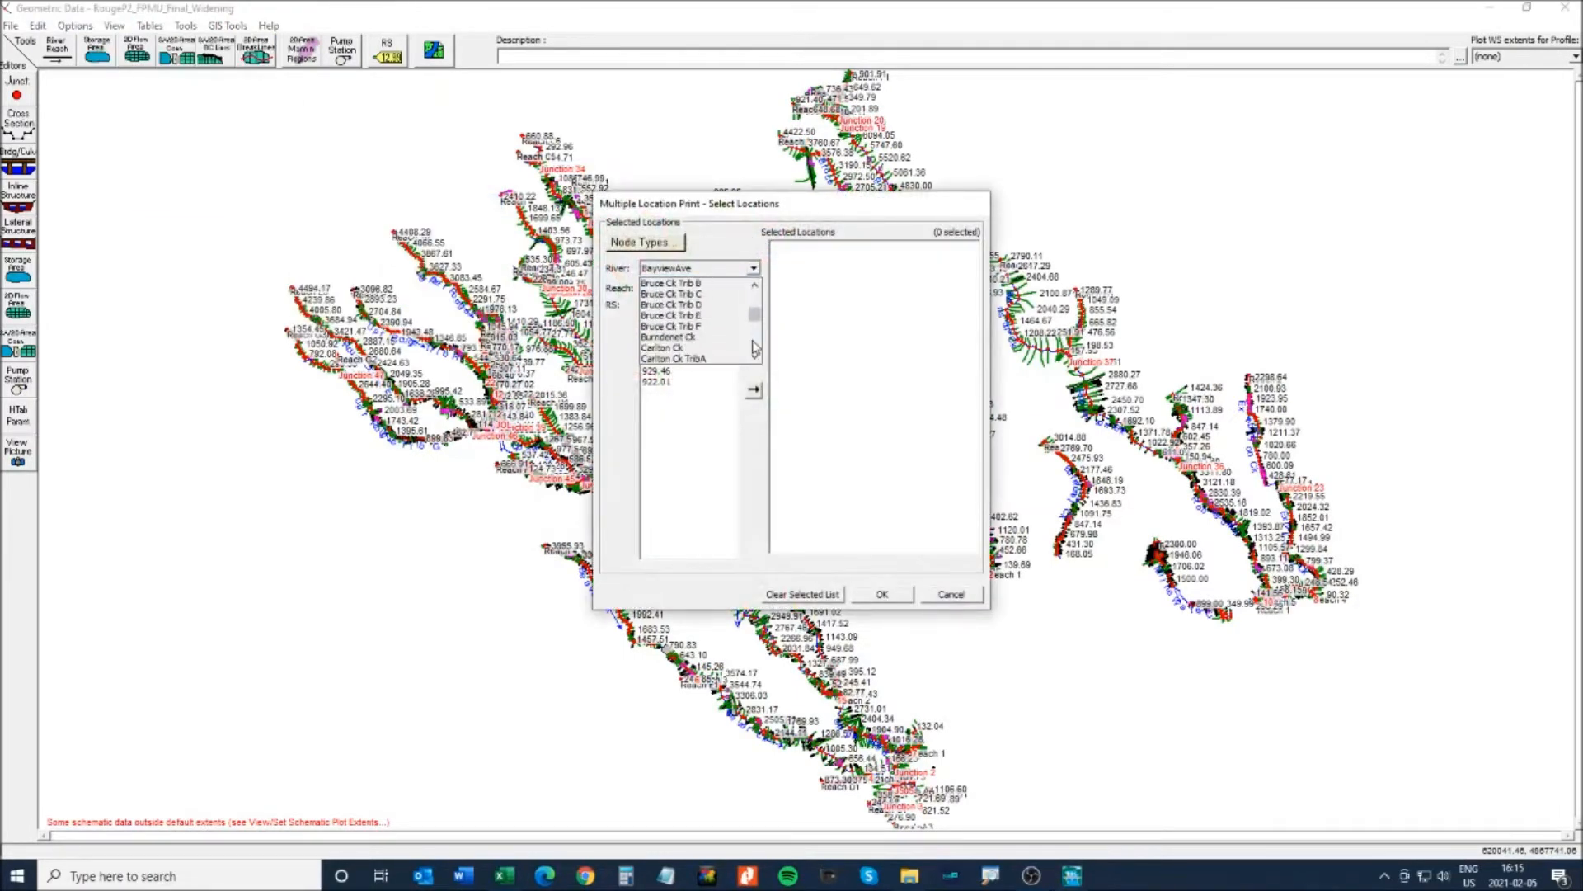
{"action": "left_click", "coordinate": [691, 284]}
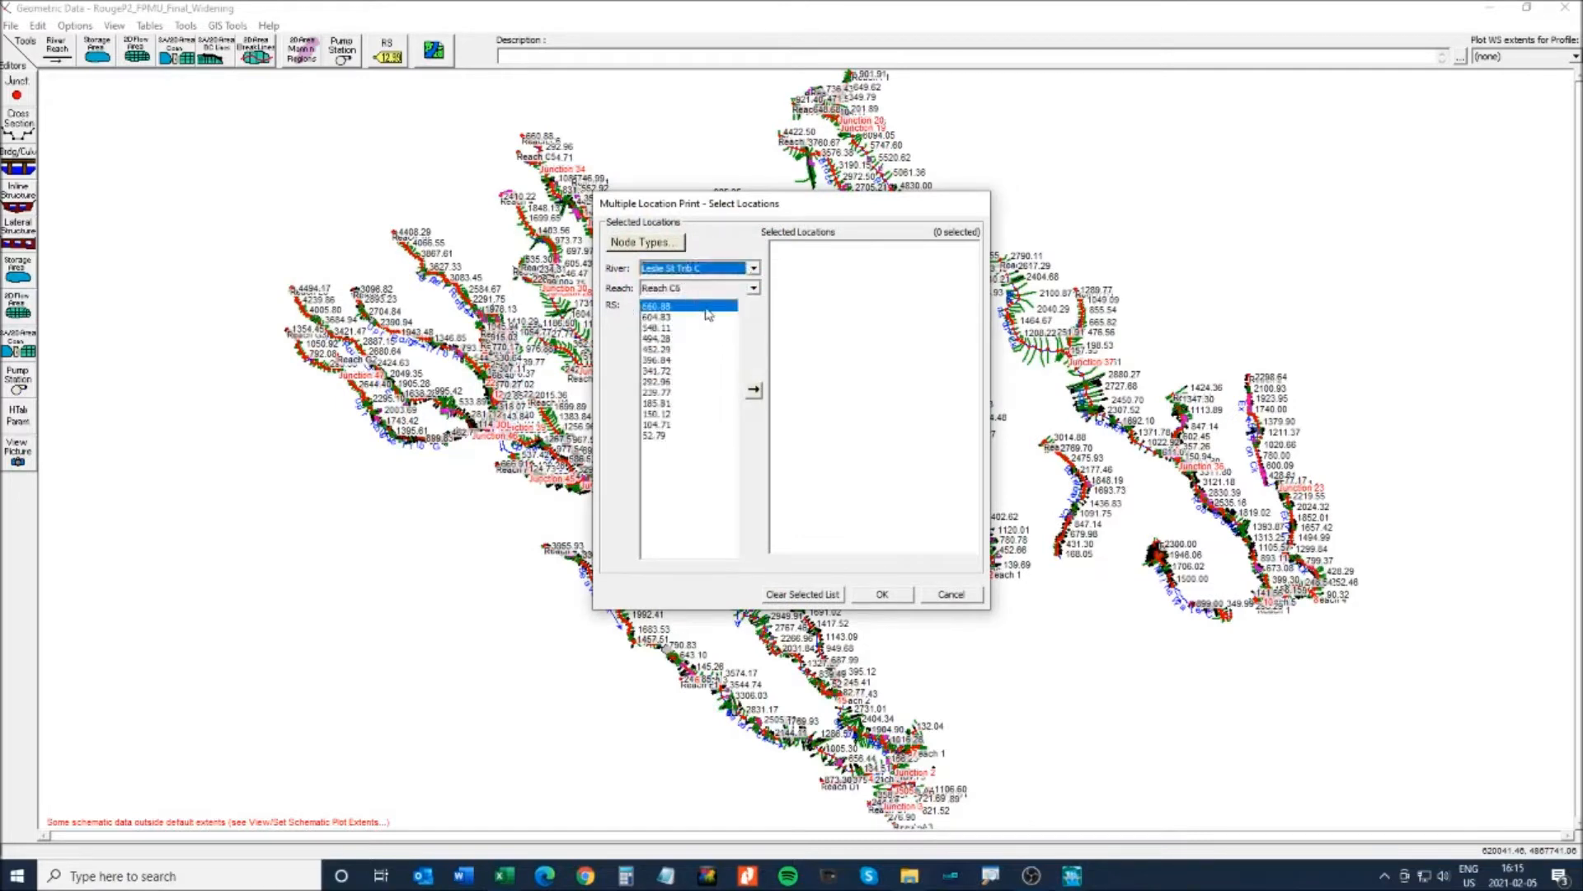
{"action": "left_click", "coordinate": [730, 288]}
{"action": "left_click", "coordinate": [691, 325]}
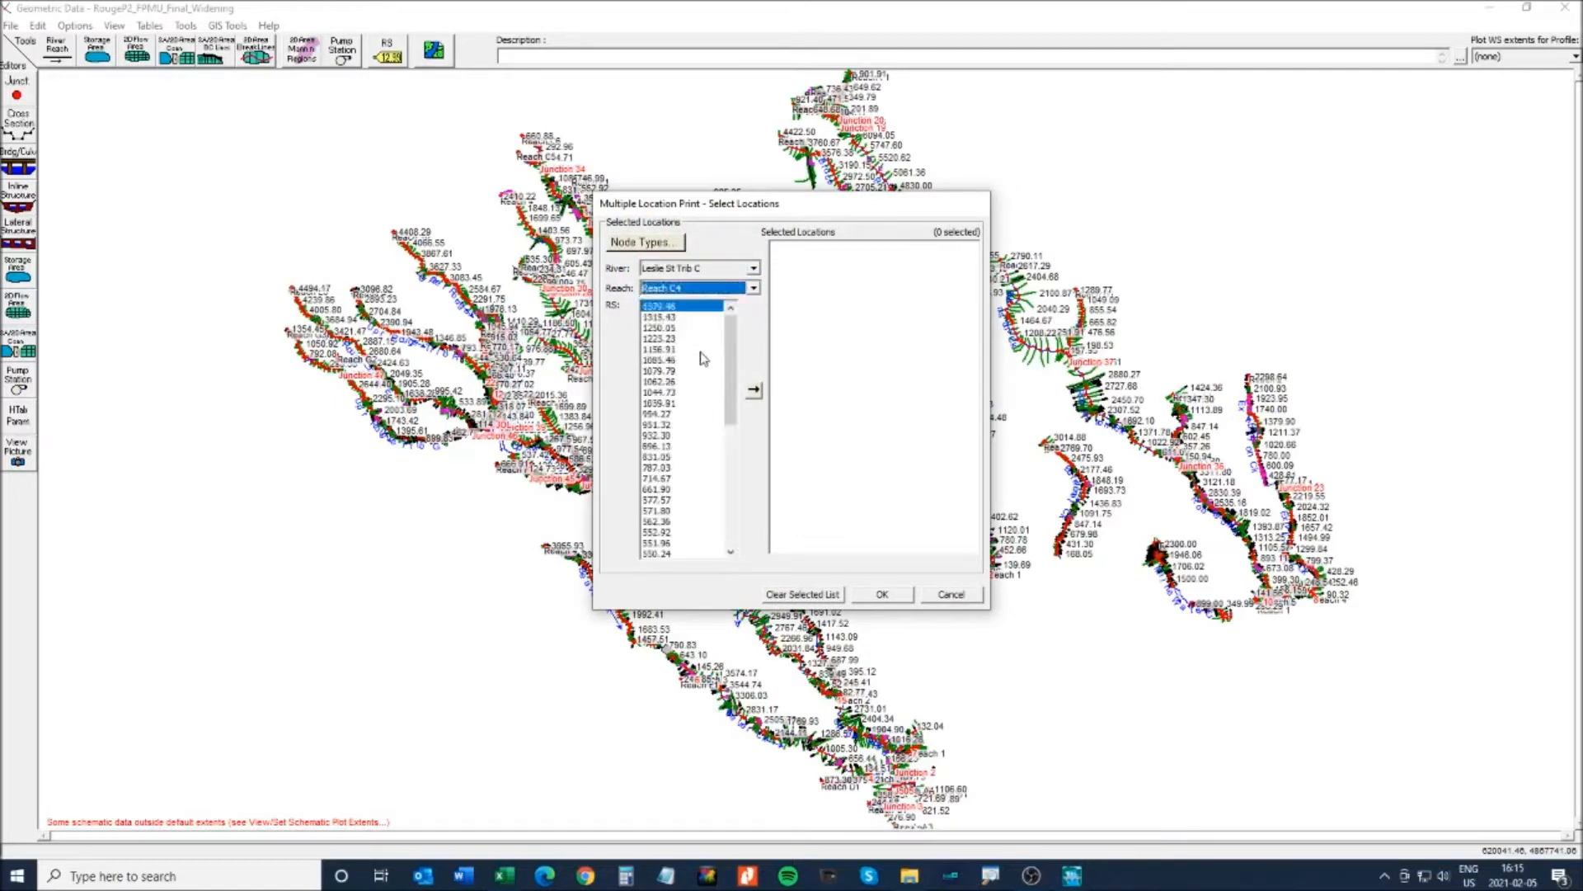
{"action": "left_click", "coordinate": [672, 371]}
{"action": "left_click", "coordinate": [755, 394]}
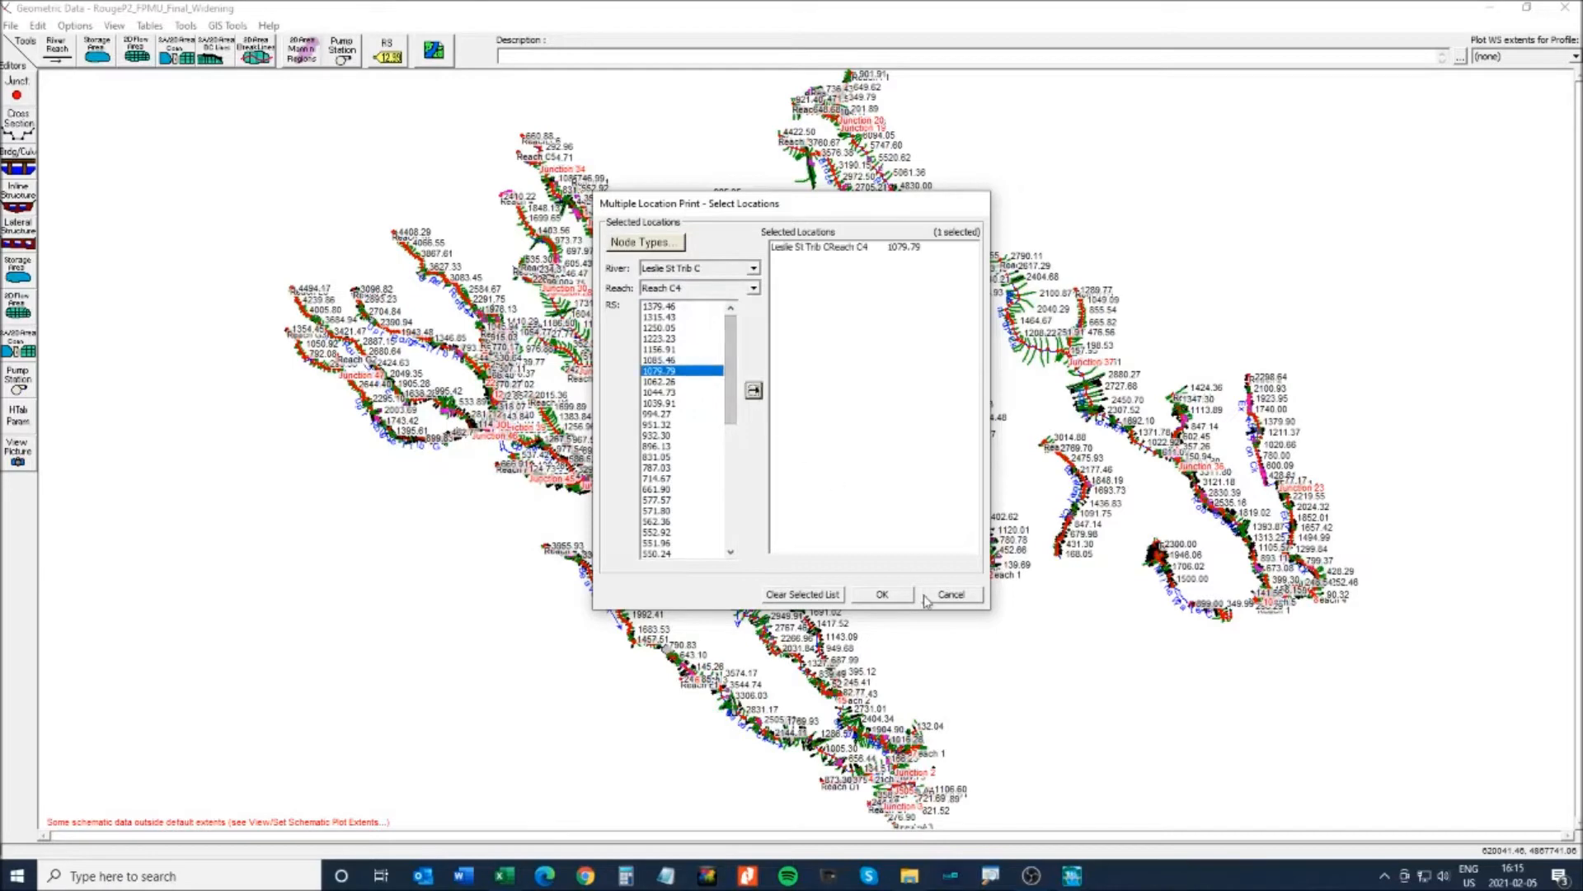
{"action": "left_click", "coordinate": [886, 595]}
- Zoom in stepwise until the culvert at 1062.26 and cross section 1079.79 fill the view
{"action": "left_click", "coordinate": [115, 26]}
{"action": "left_click", "coordinate": [255, 117]}
{"action": "left_click_drag", "start_coordinate": [459, 129], "coordinate": [631, 208]}
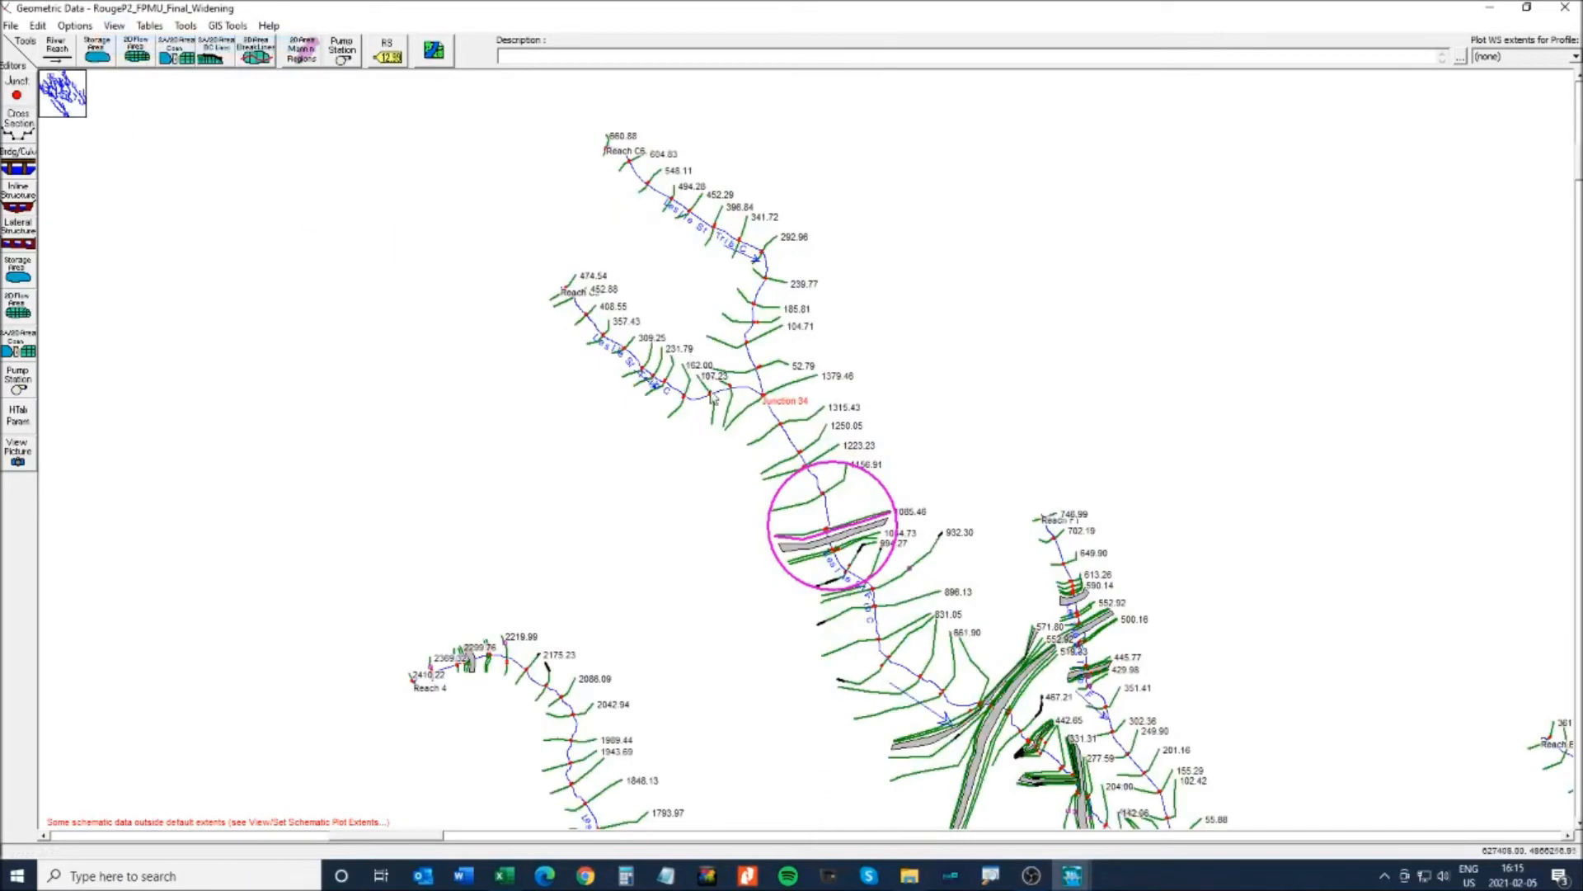
{"action": "left_click", "coordinate": [114, 26]}
{"action": "left_click", "coordinate": [131, 47]}
{"action": "left_click_drag", "start_coordinate": [673, 443], "coordinate": [1005, 625]}
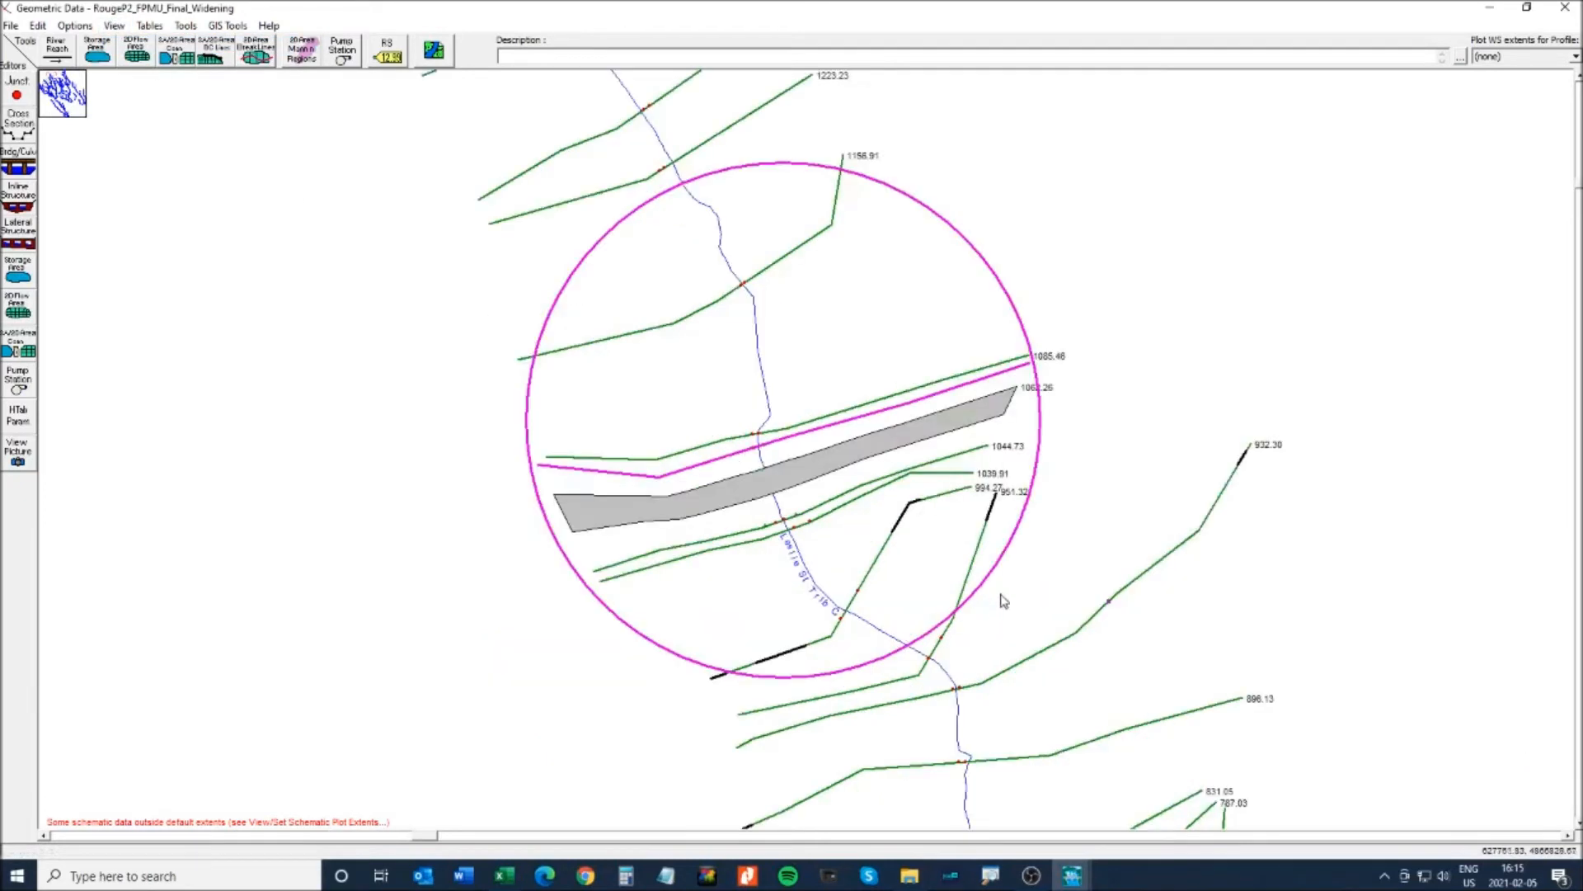
{"action": "left_click", "coordinate": [115, 25]}
{"action": "left_click", "coordinate": [133, 47]}
{"action": "left_click_drag", "start_coordinate": [483, 346], "coordinate": [1135, 610]}
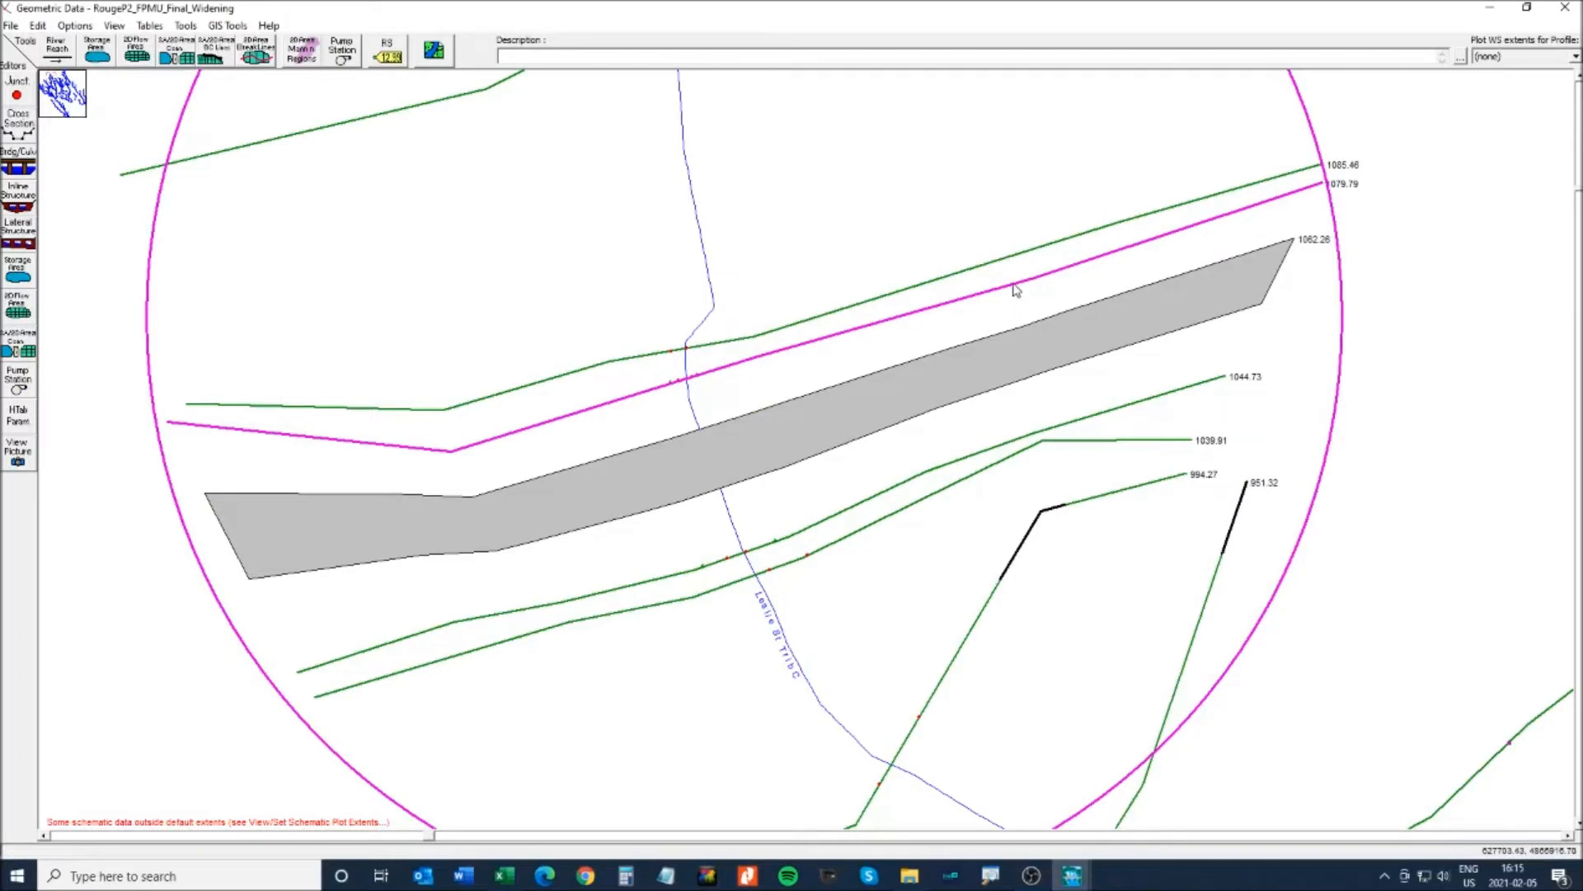
{"action": "right_click", "coordinate": [845, 339]}
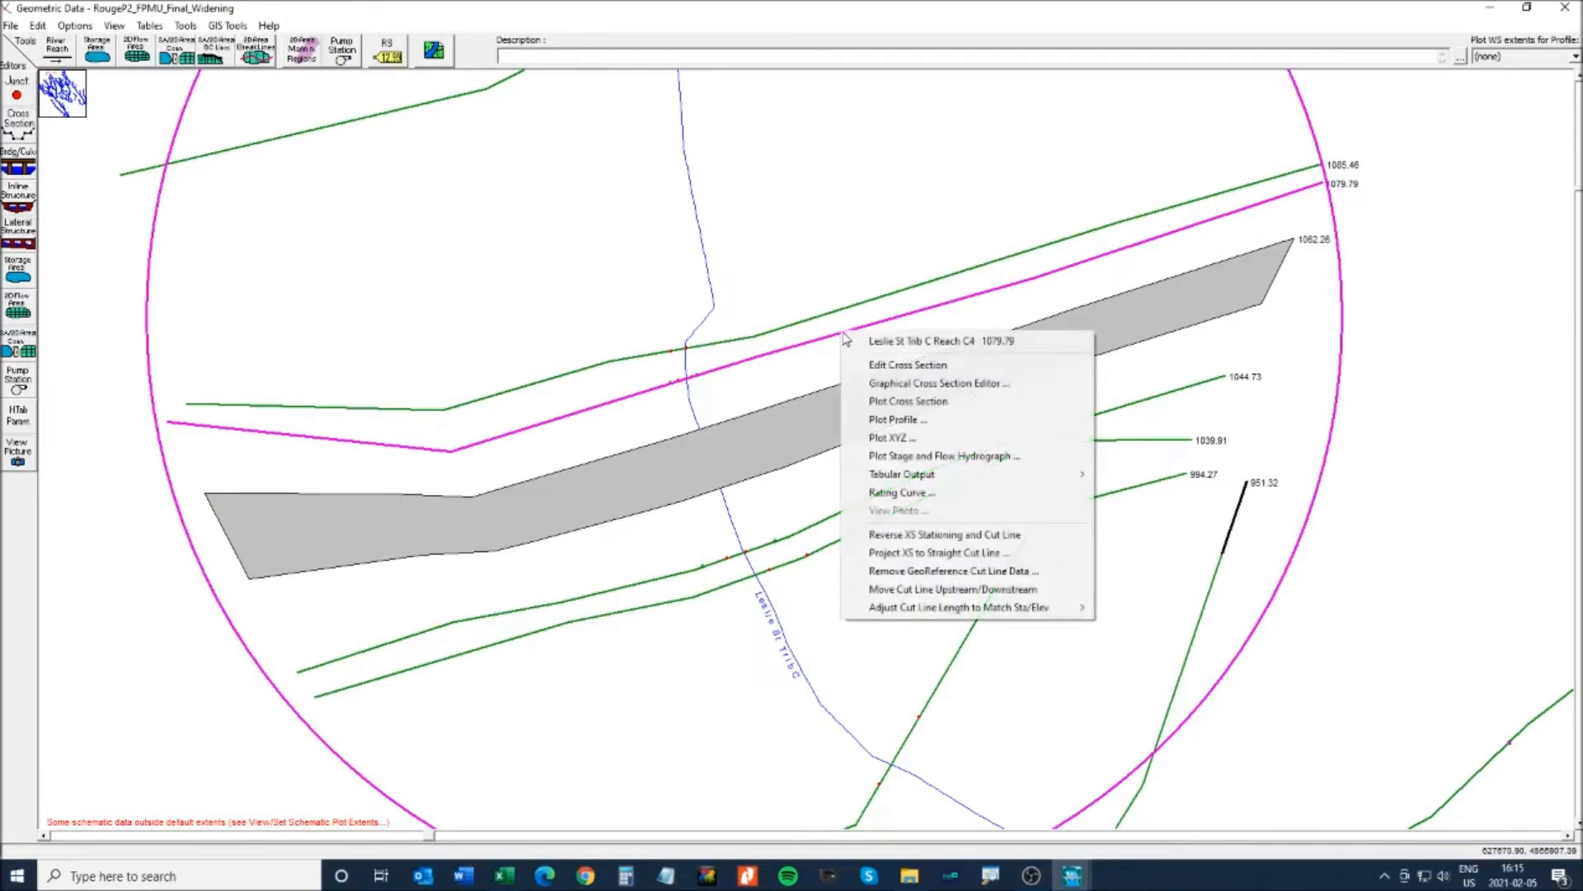
- Delete cross section 1079.79 with reach lengths adjusted automatically
{"action": "left_click", "coordinate": [19, 129]}
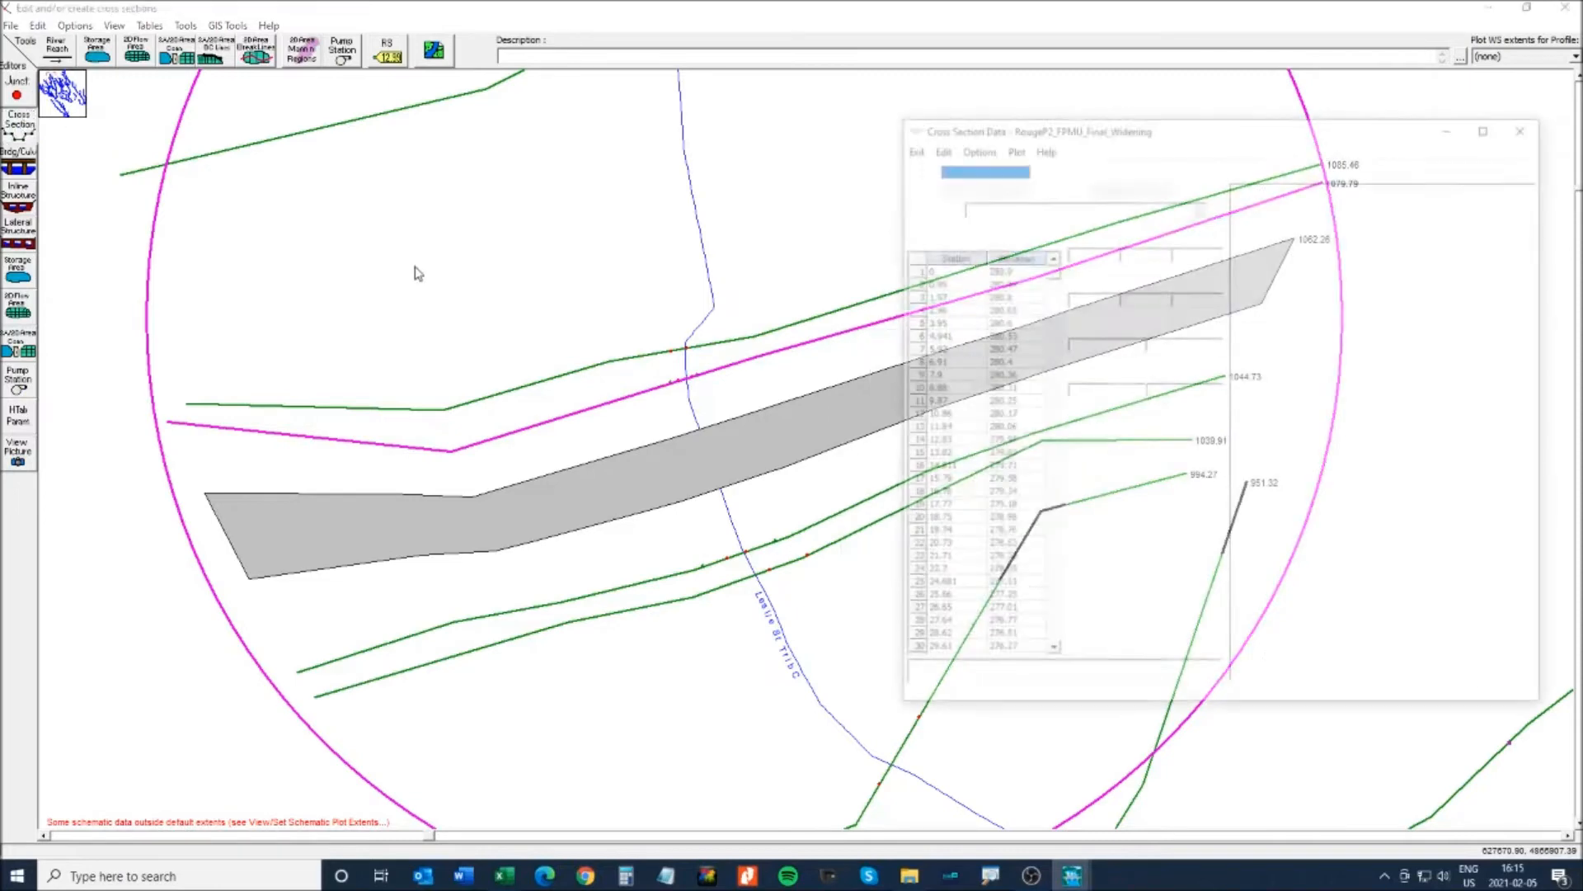
{"action": "left_click", "coordinate": [973, 146]}
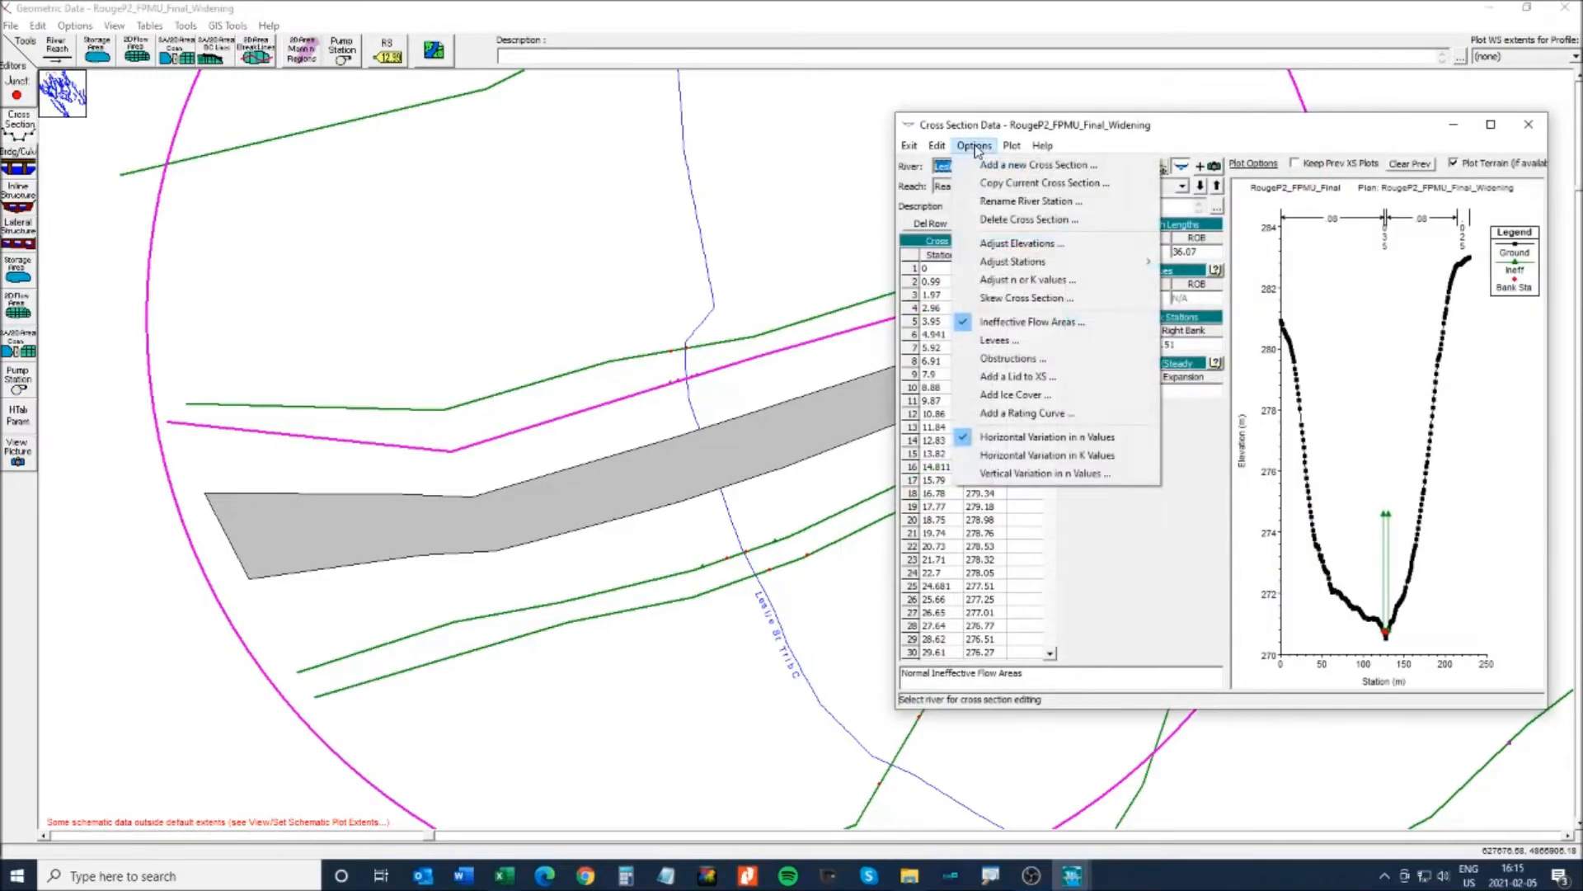
{"action": "left_click", "coordinate": [1003, 221]}
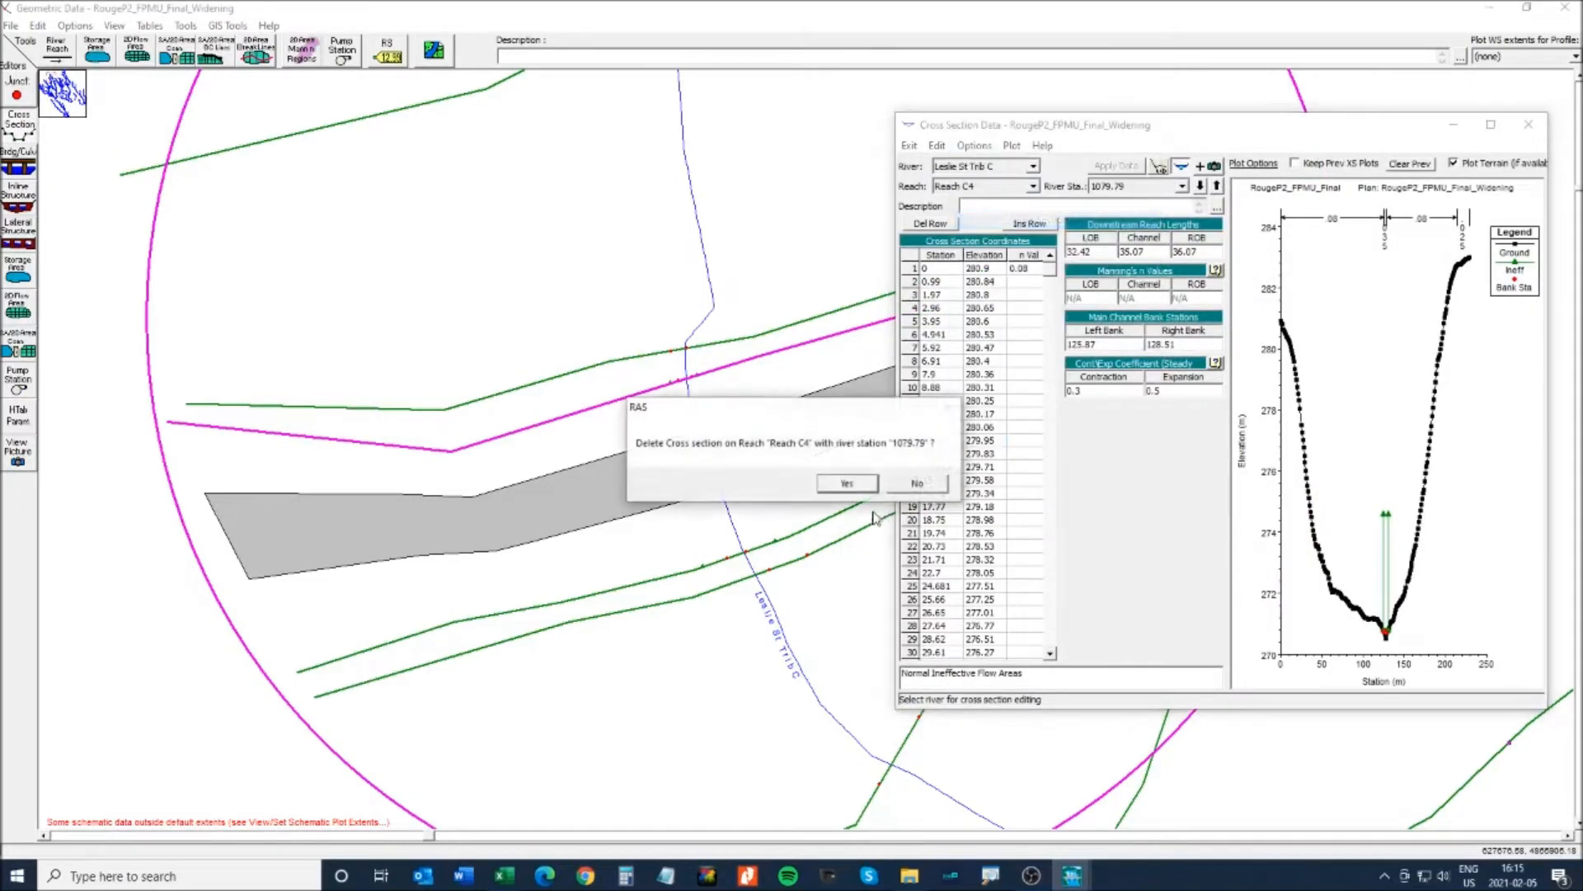
{"action": "left_click", "coordinate": [847, 484]}
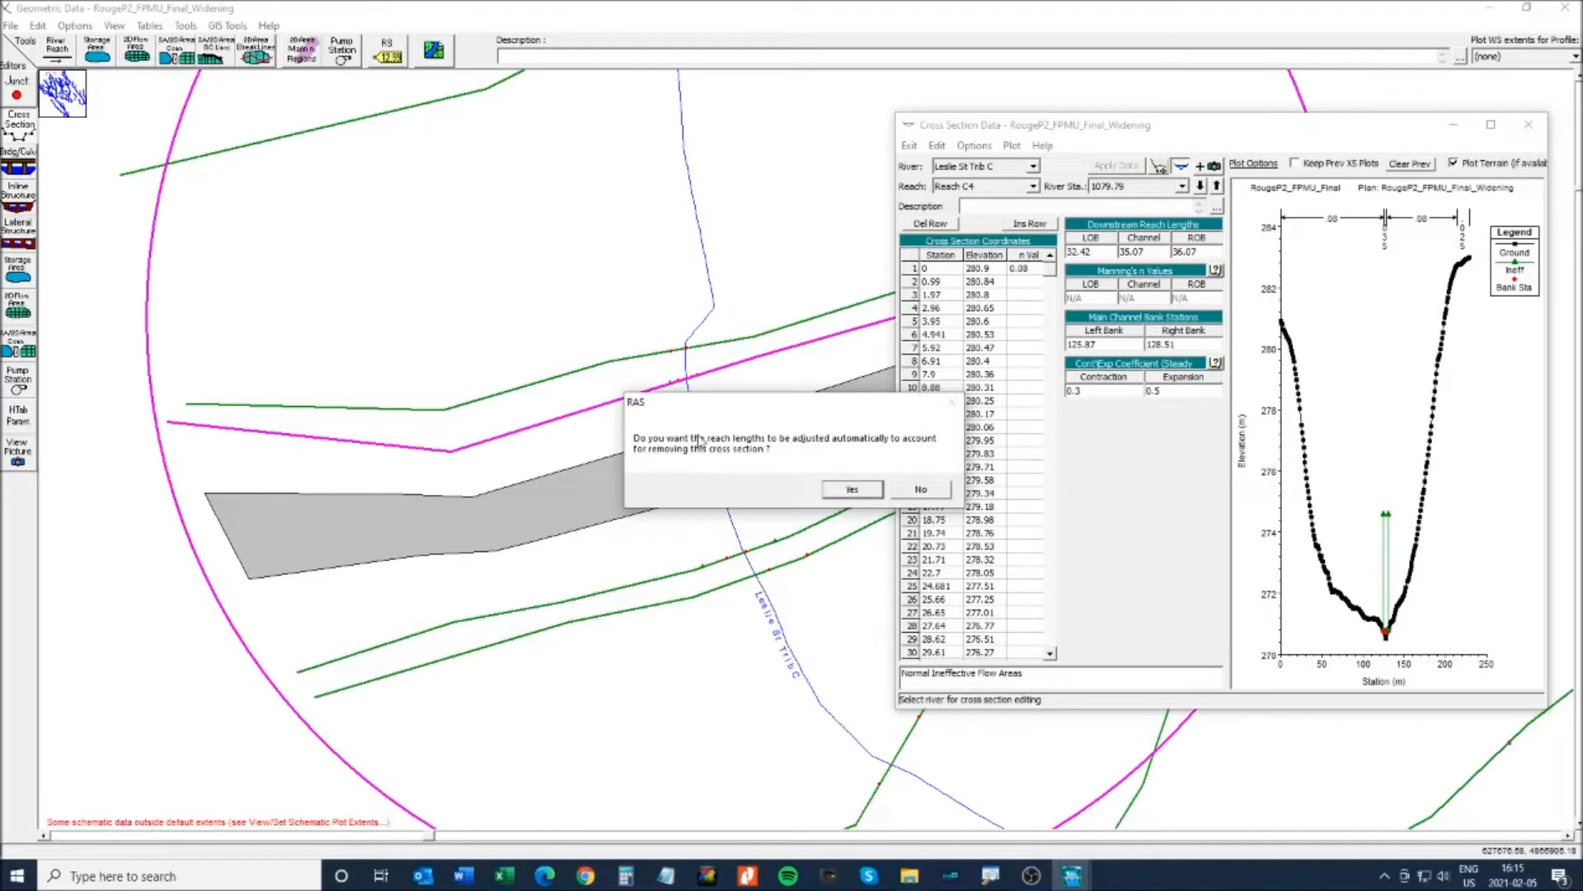
{"action": "left_click", "coordinate": [852, 491]}
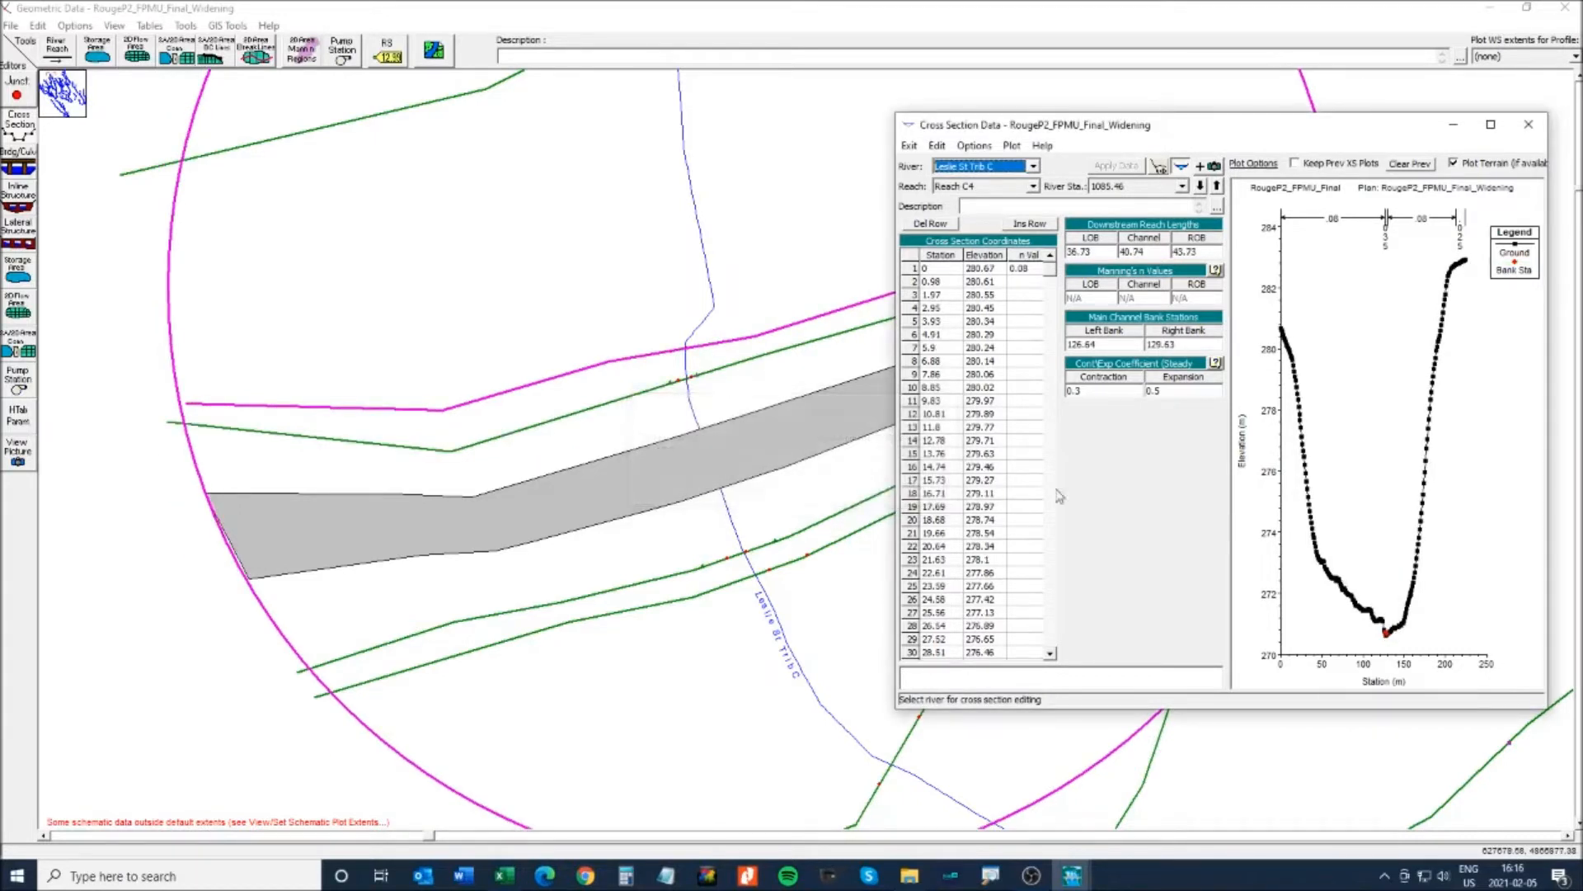
{"action": "left_click", "coordinate": [1531, 130]}
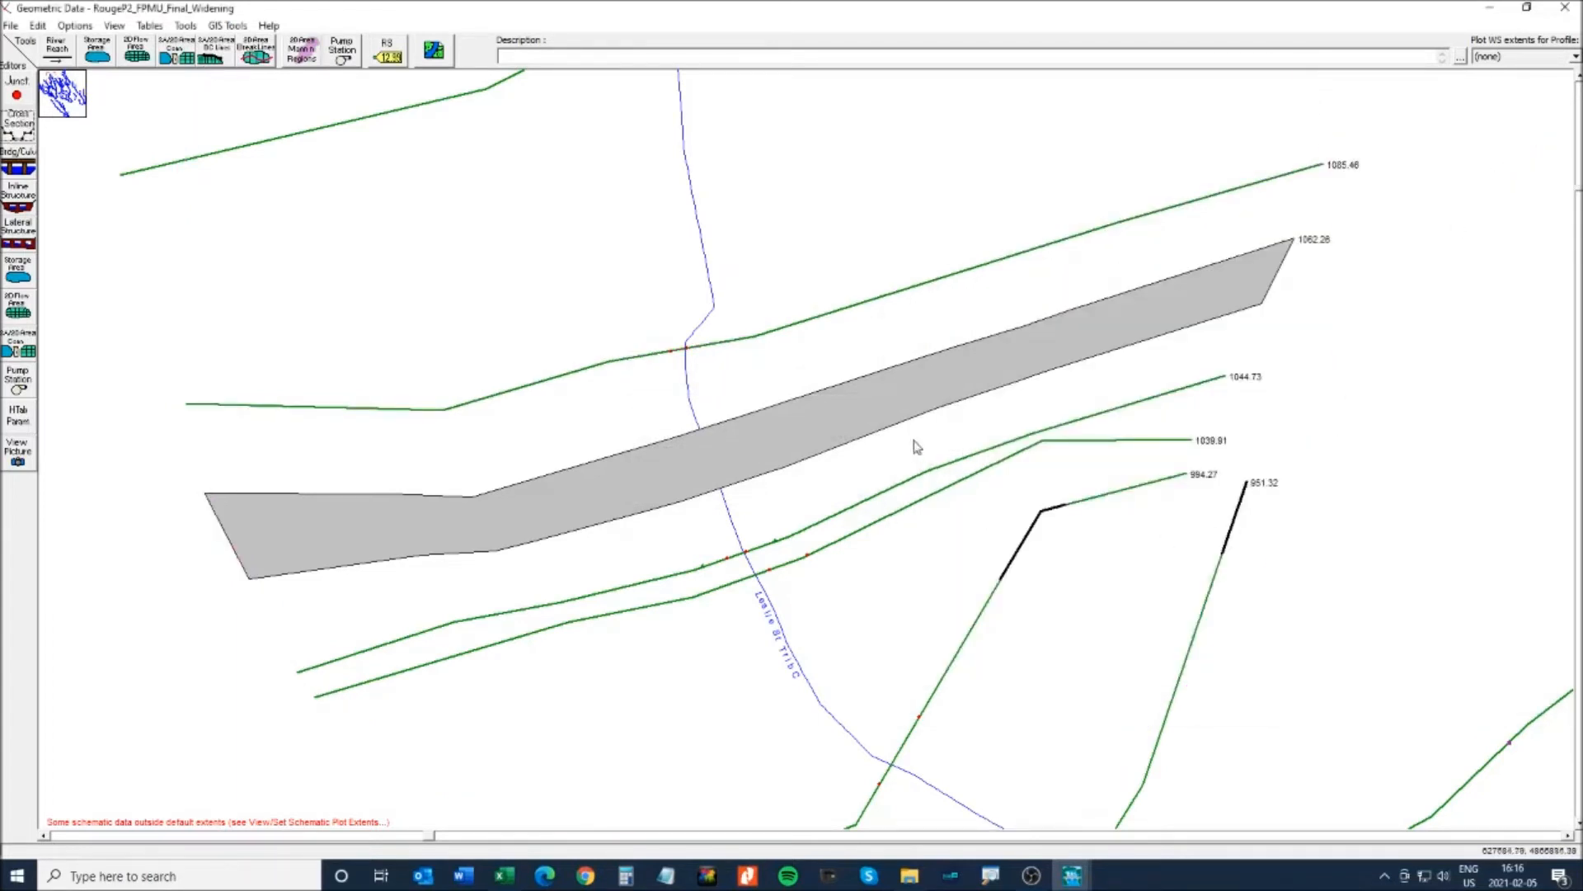
- Delete cross section 1044.73 with reach lengths adjusted automatically
{"action": "right_click", "coordinate": [842, 510]}
{"action": "left_click", "coordinate": [907, 545]}
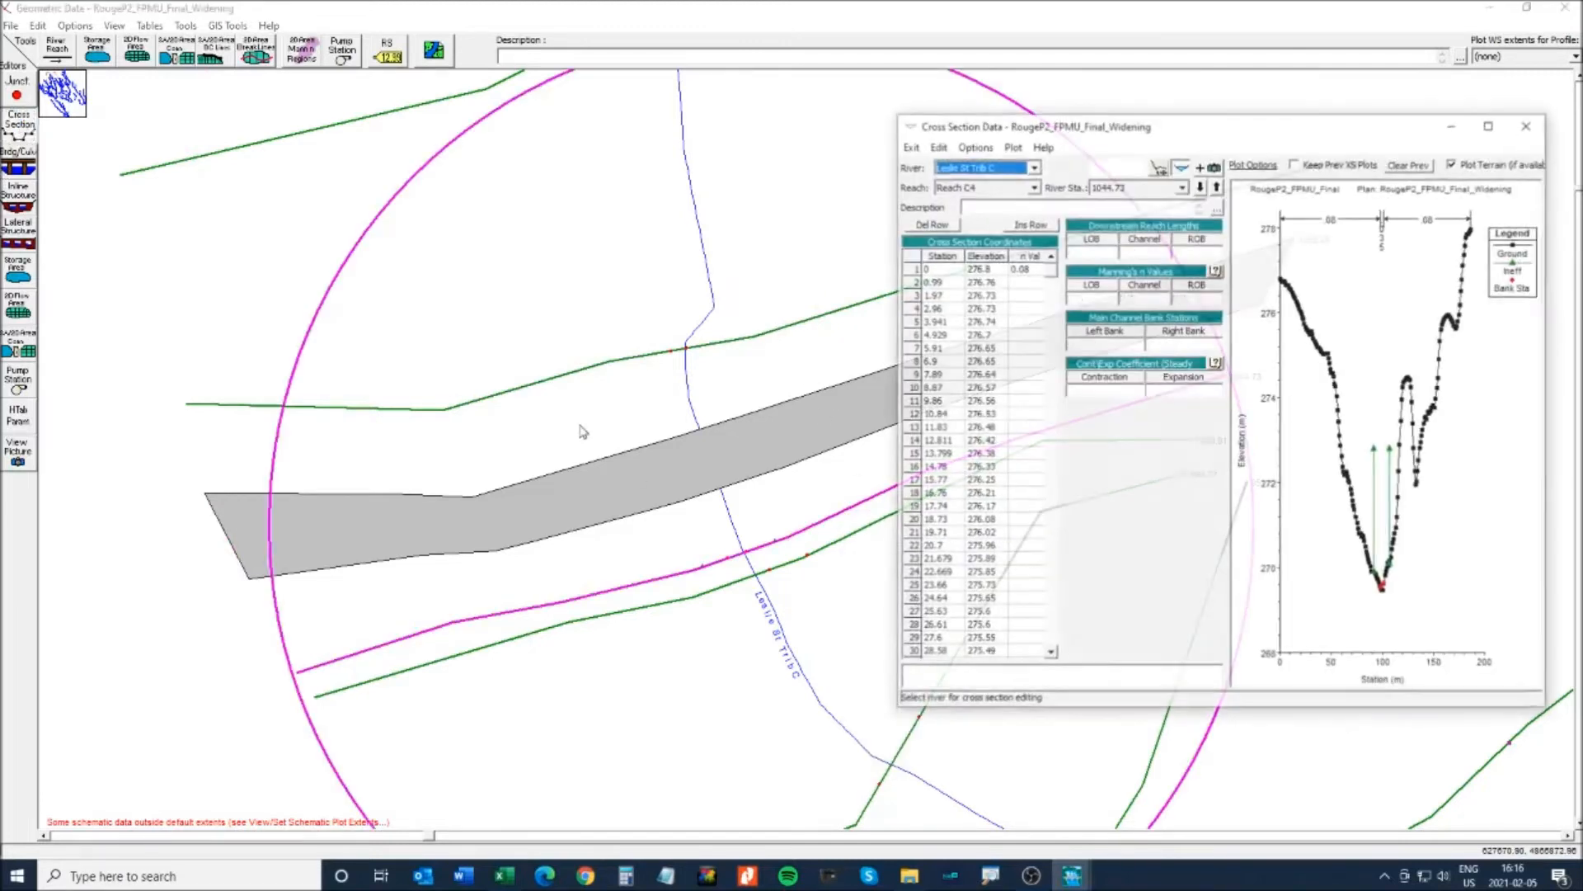
{"action": "left_click", "coordinate": [974, 145]}
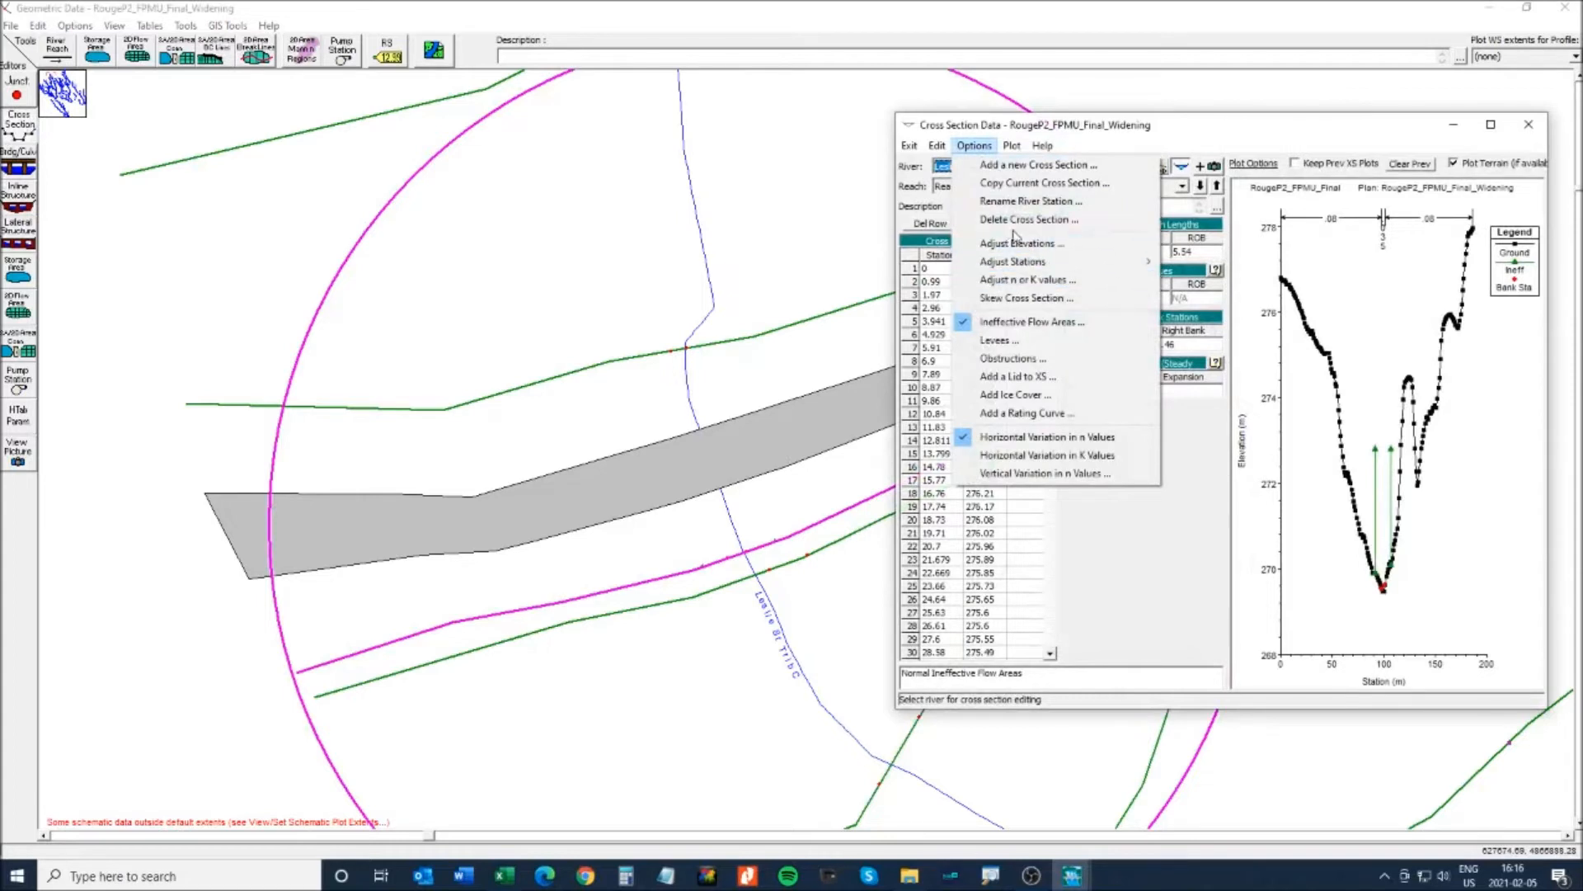
{"action": "left_click", "coordinate": [1023, 220]}
{"action": "left_click", "coordinate": [847, 484]}
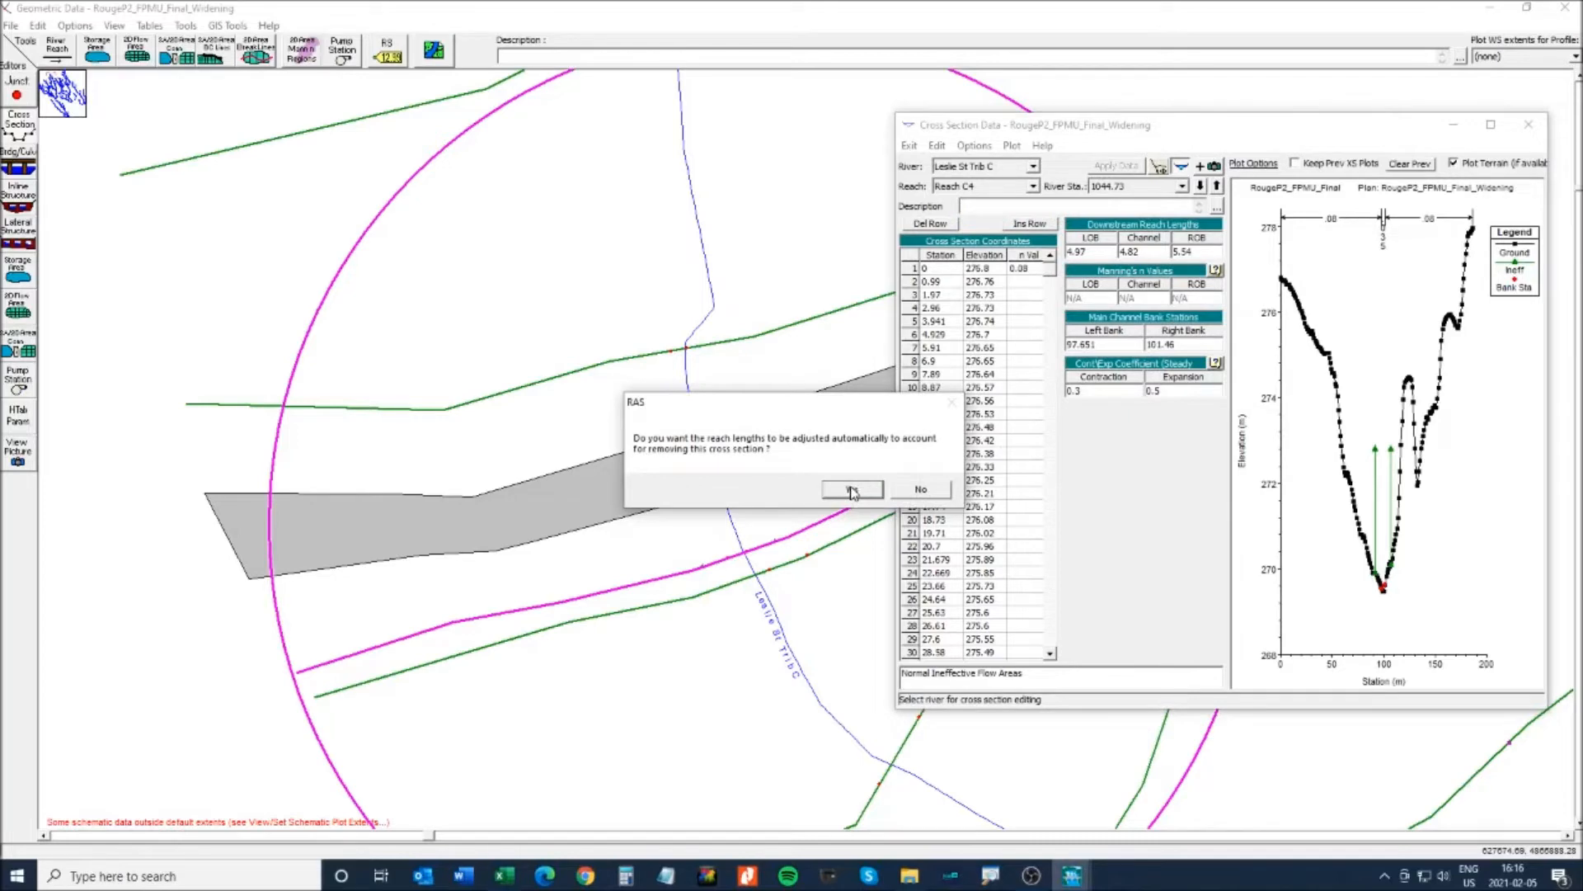
{"action": "left_click", "coordinate": [852, 490]}
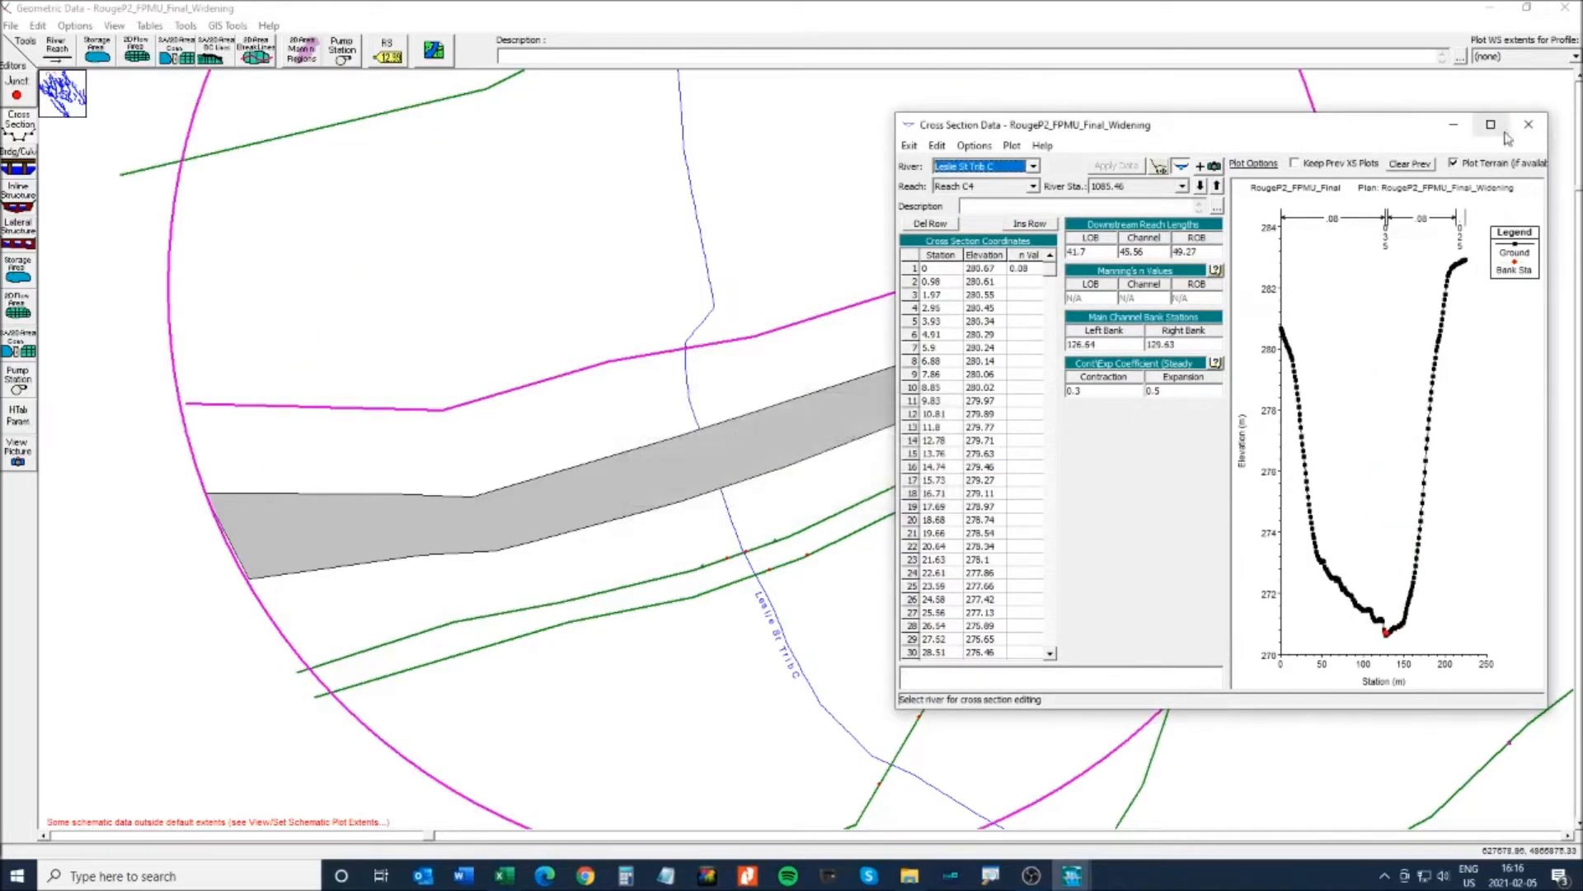
{"action": "left_click", "coordinate": [1528, 125]}
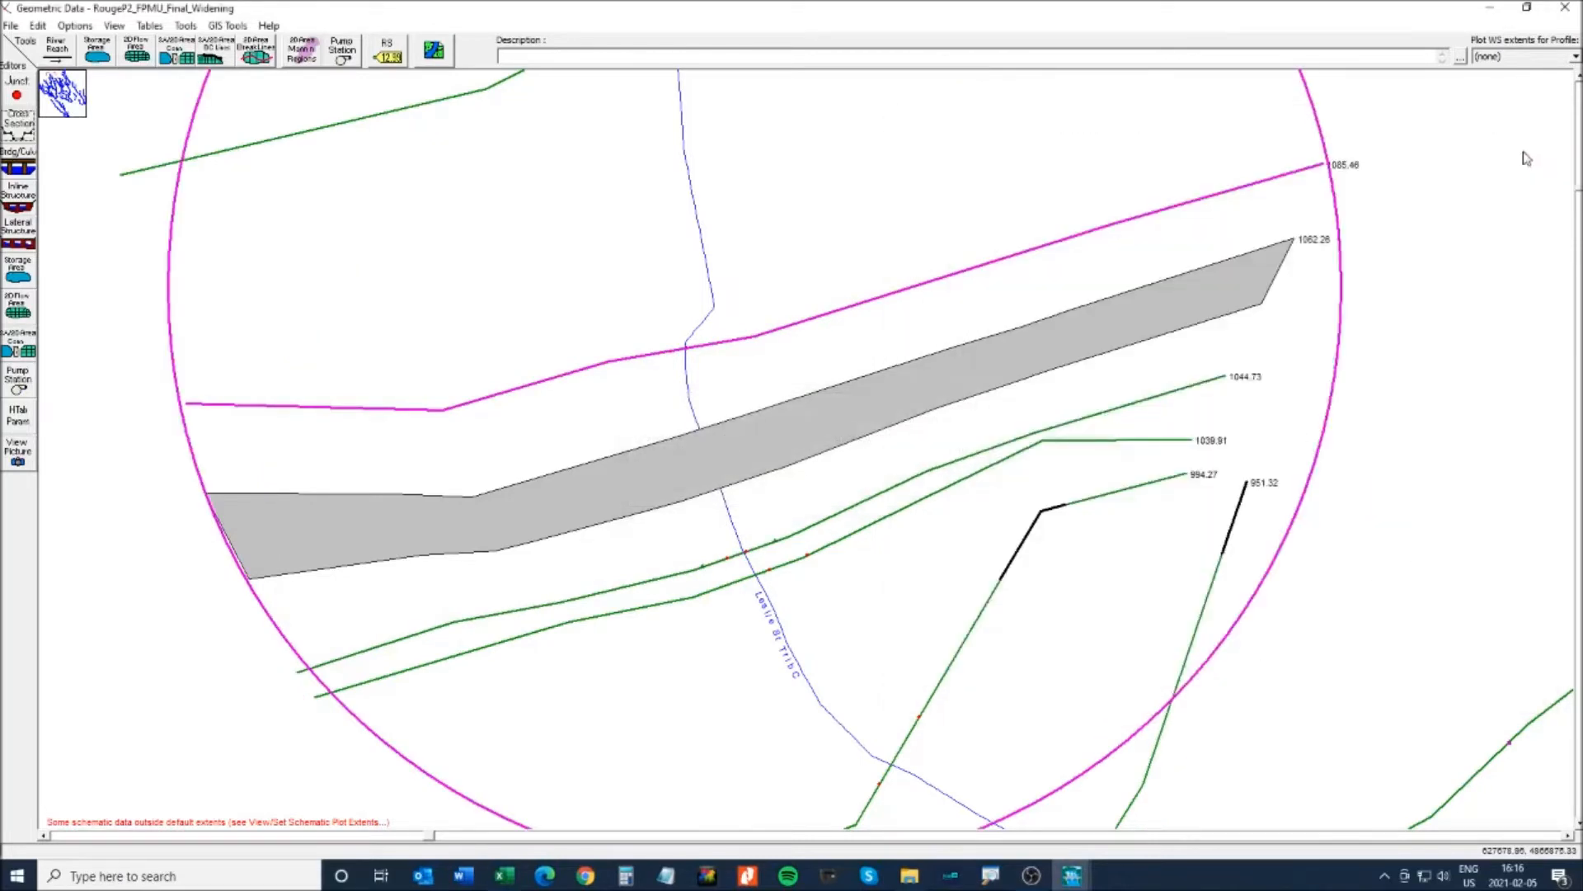
{"action": "right_click", "coordinate": [699, 346]}
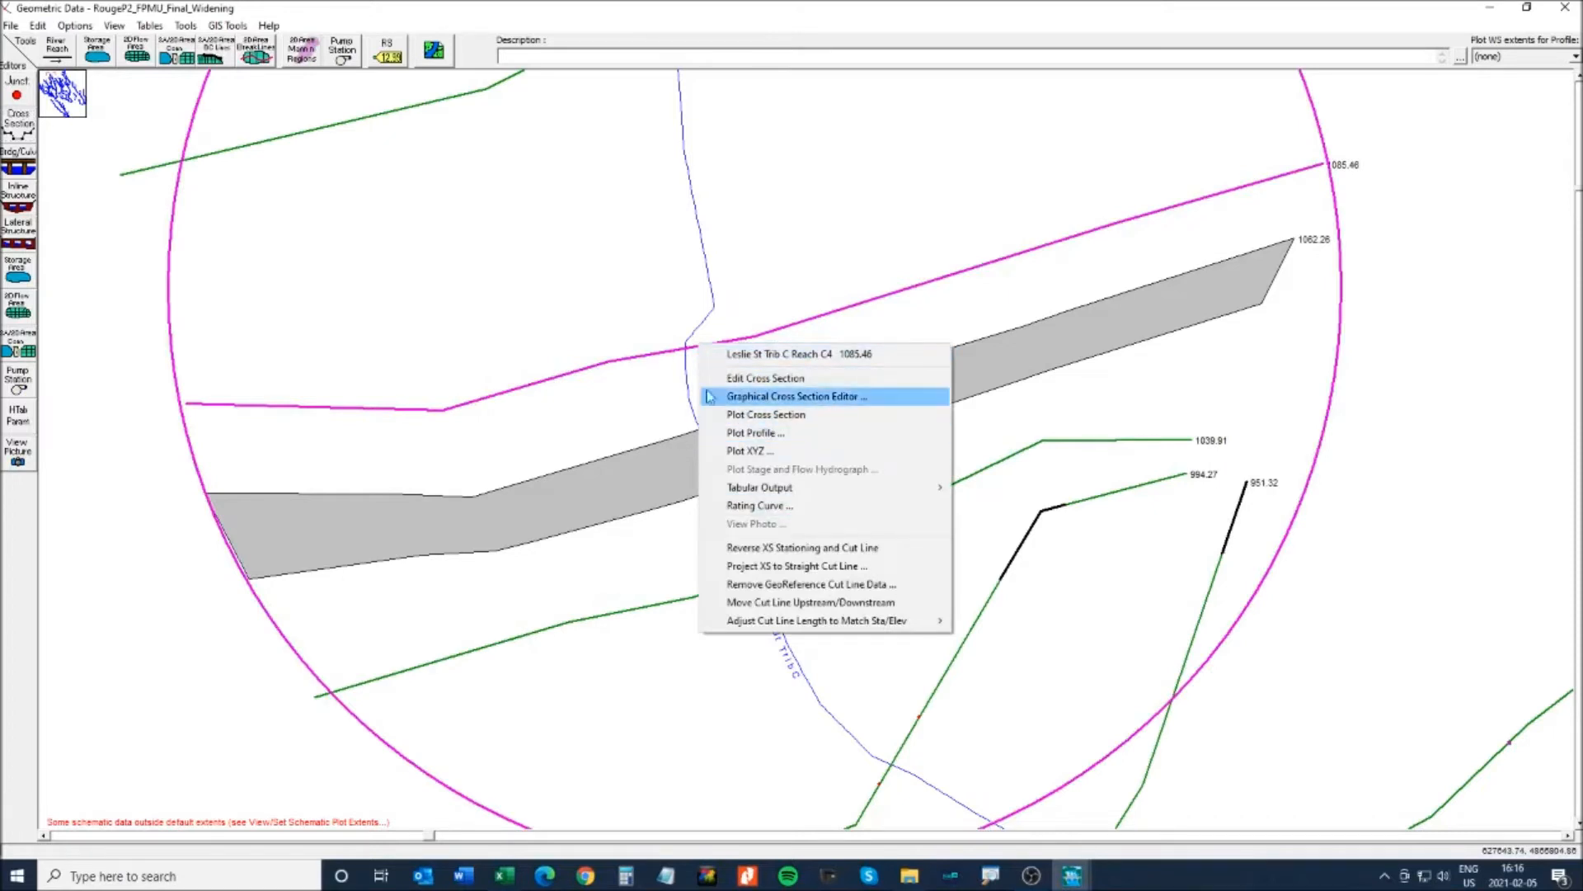
{"action": "left_click", "coordinate": [17, 133]}
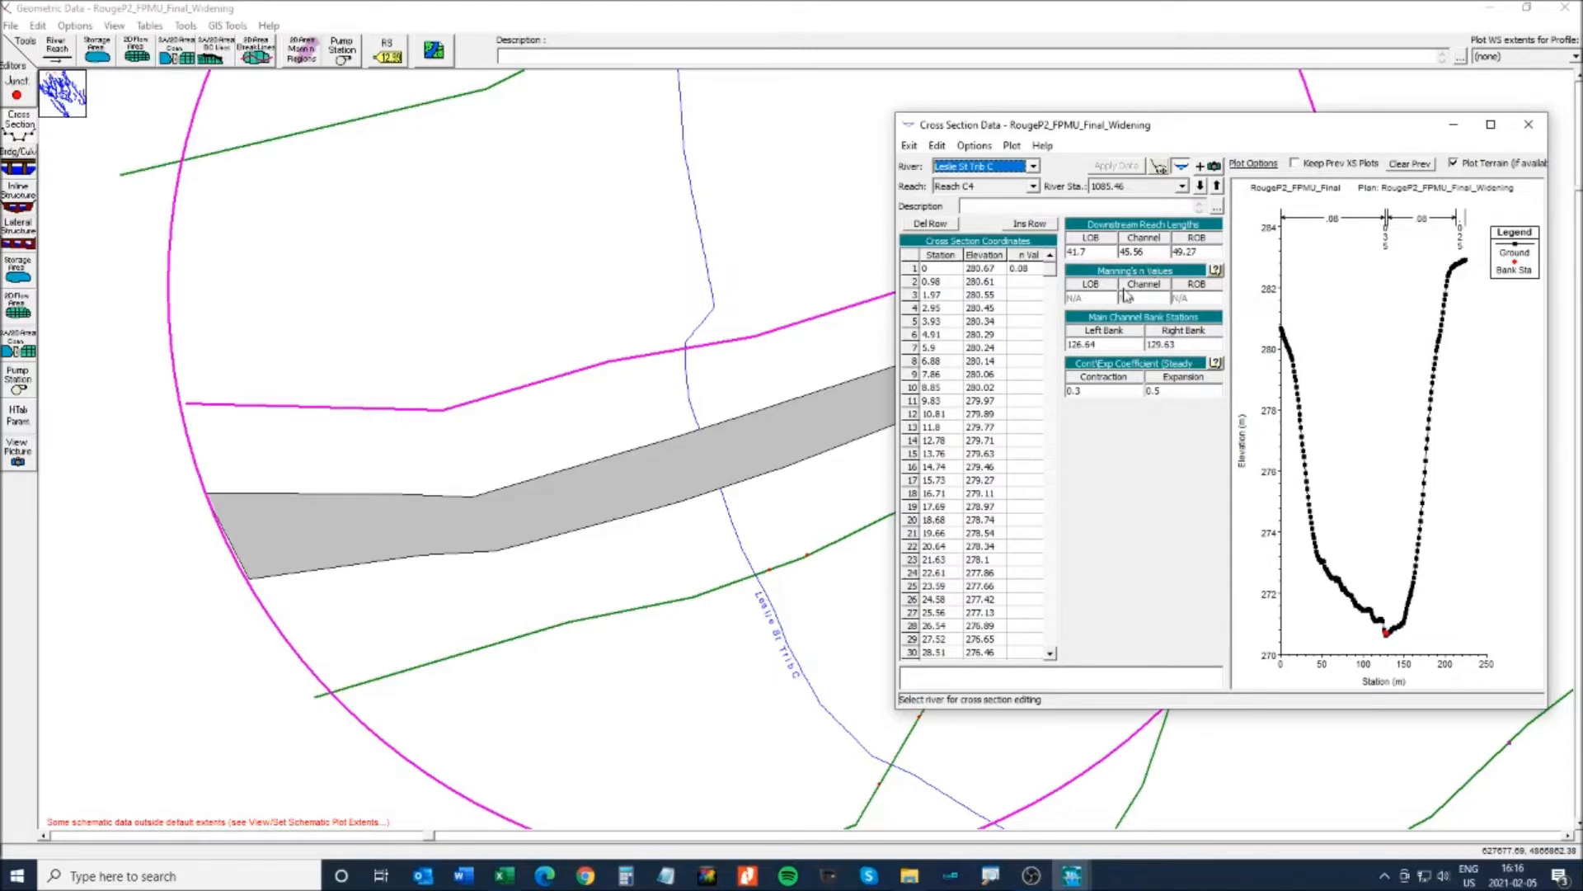
{"action": "left_click", "coordinate": [1528, 125]}
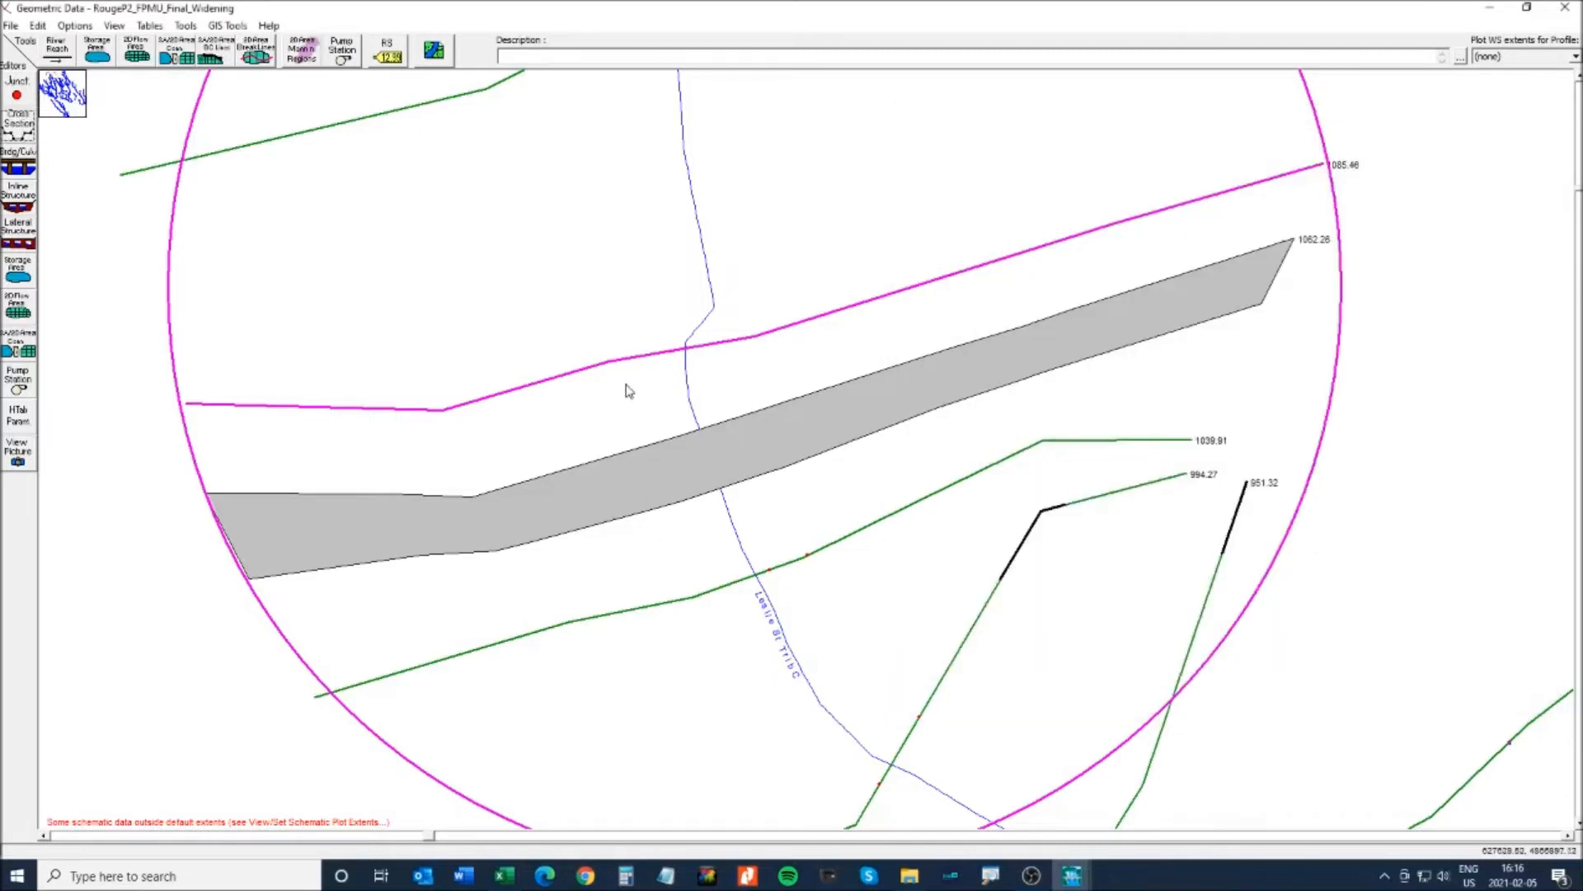
- Open the Bridge Culvert Data editor for the crossing at RS 1062.26, maximized
{"action": "right_click", "coordinate": [754, 447]}
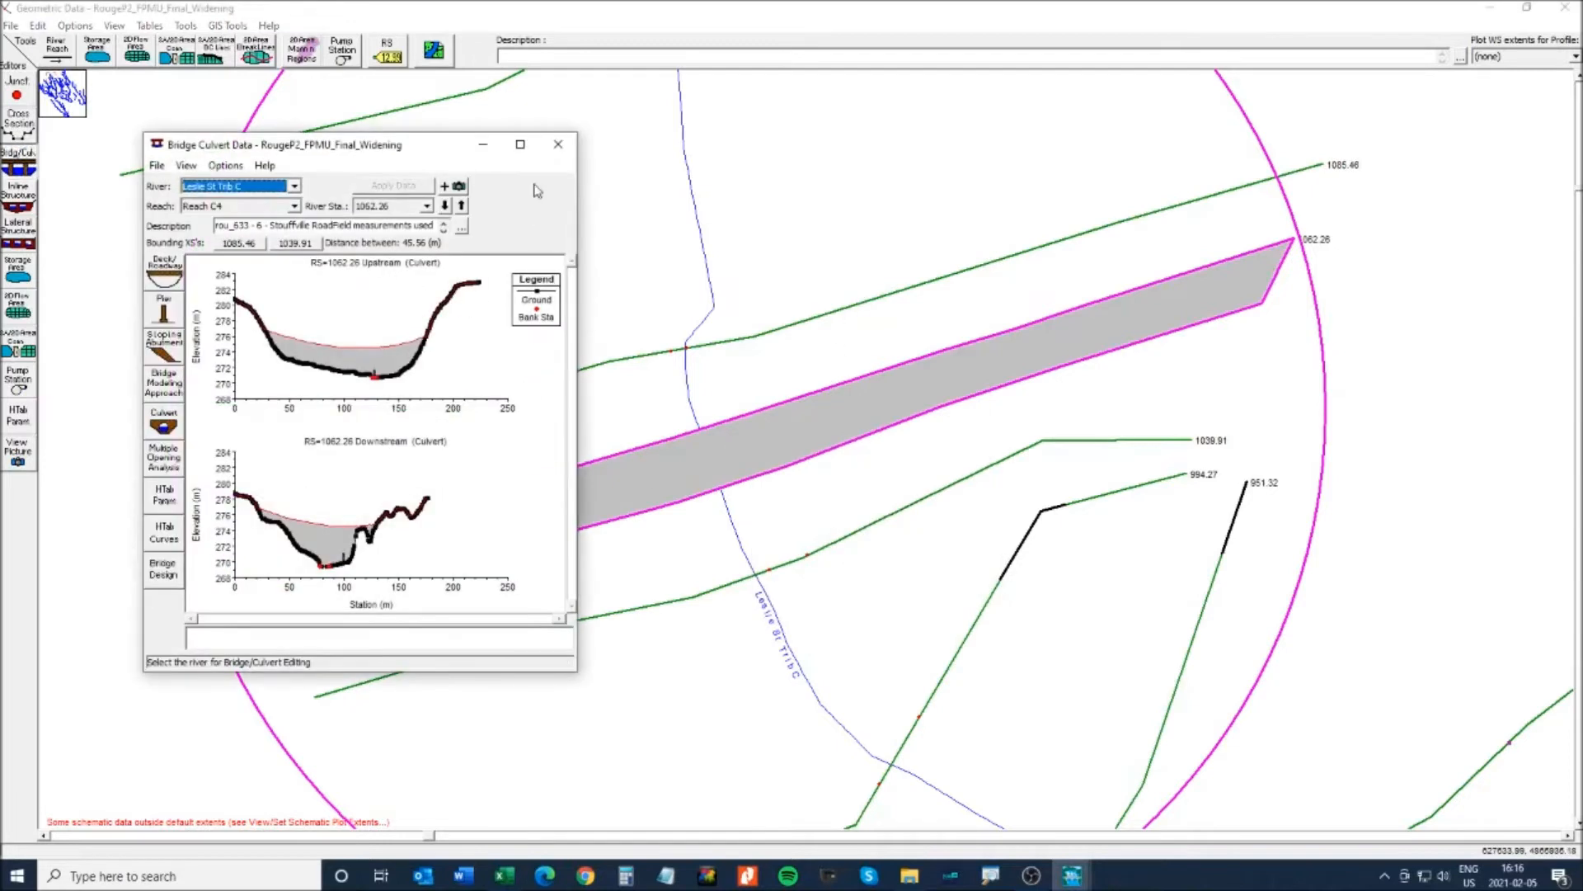
{"action": "left_click", "coordinate": [519, 145]}
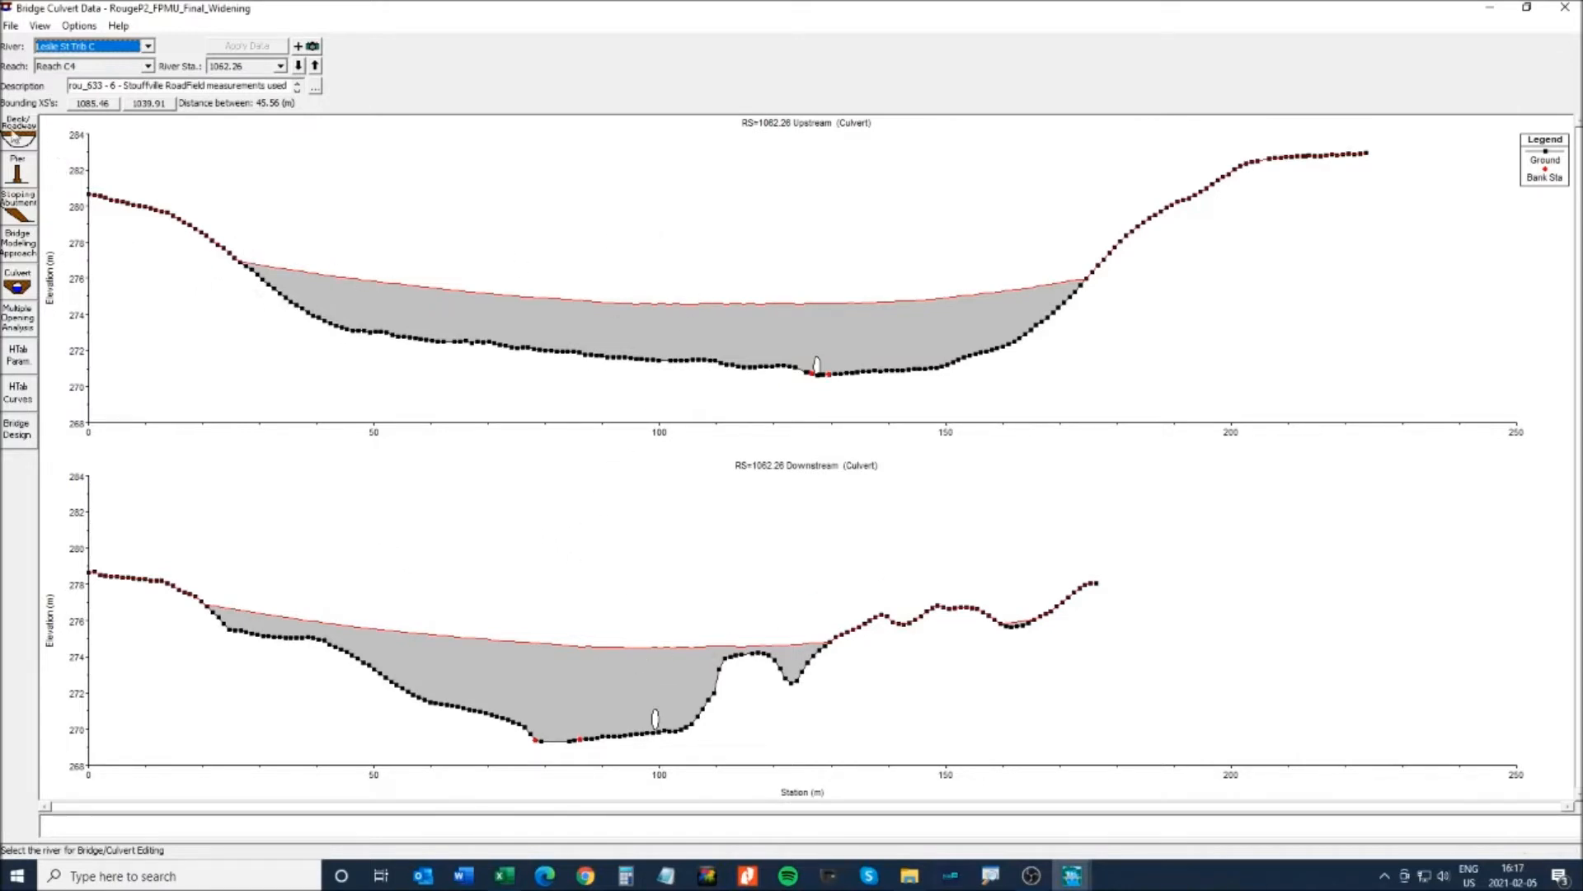
- In the Deck/Roadway editor, select all upstream and downstream station/high chord rows and delete them
{"action": "left_click", "coordinate": [17, 132]}
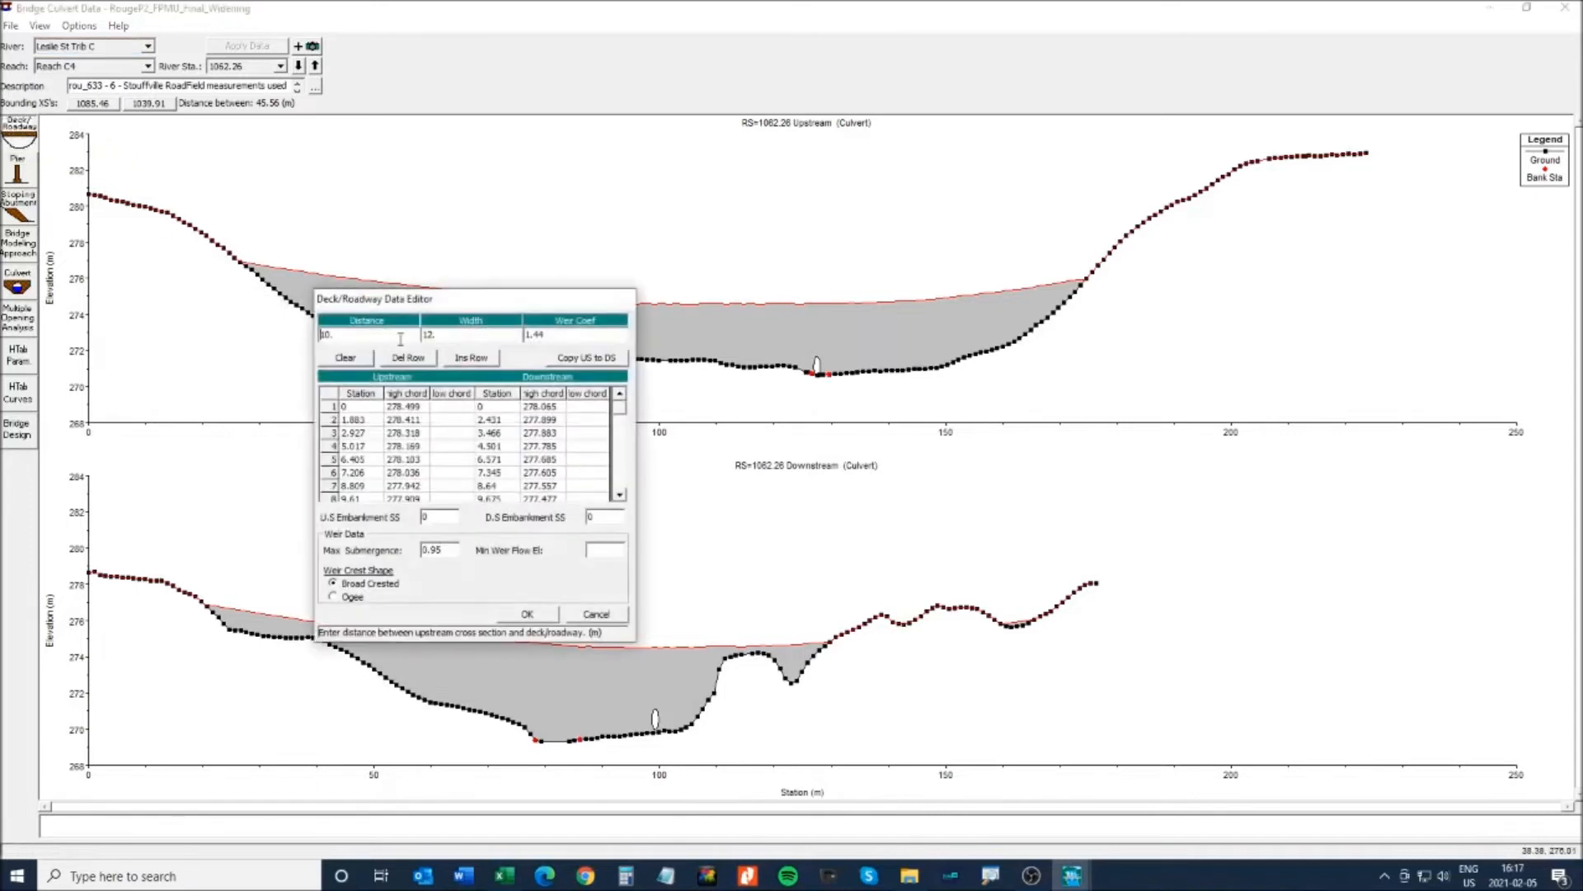
{"action": "left_click_drag", "start_coordinate": [478, 307], "coordinate": [694, 159]}
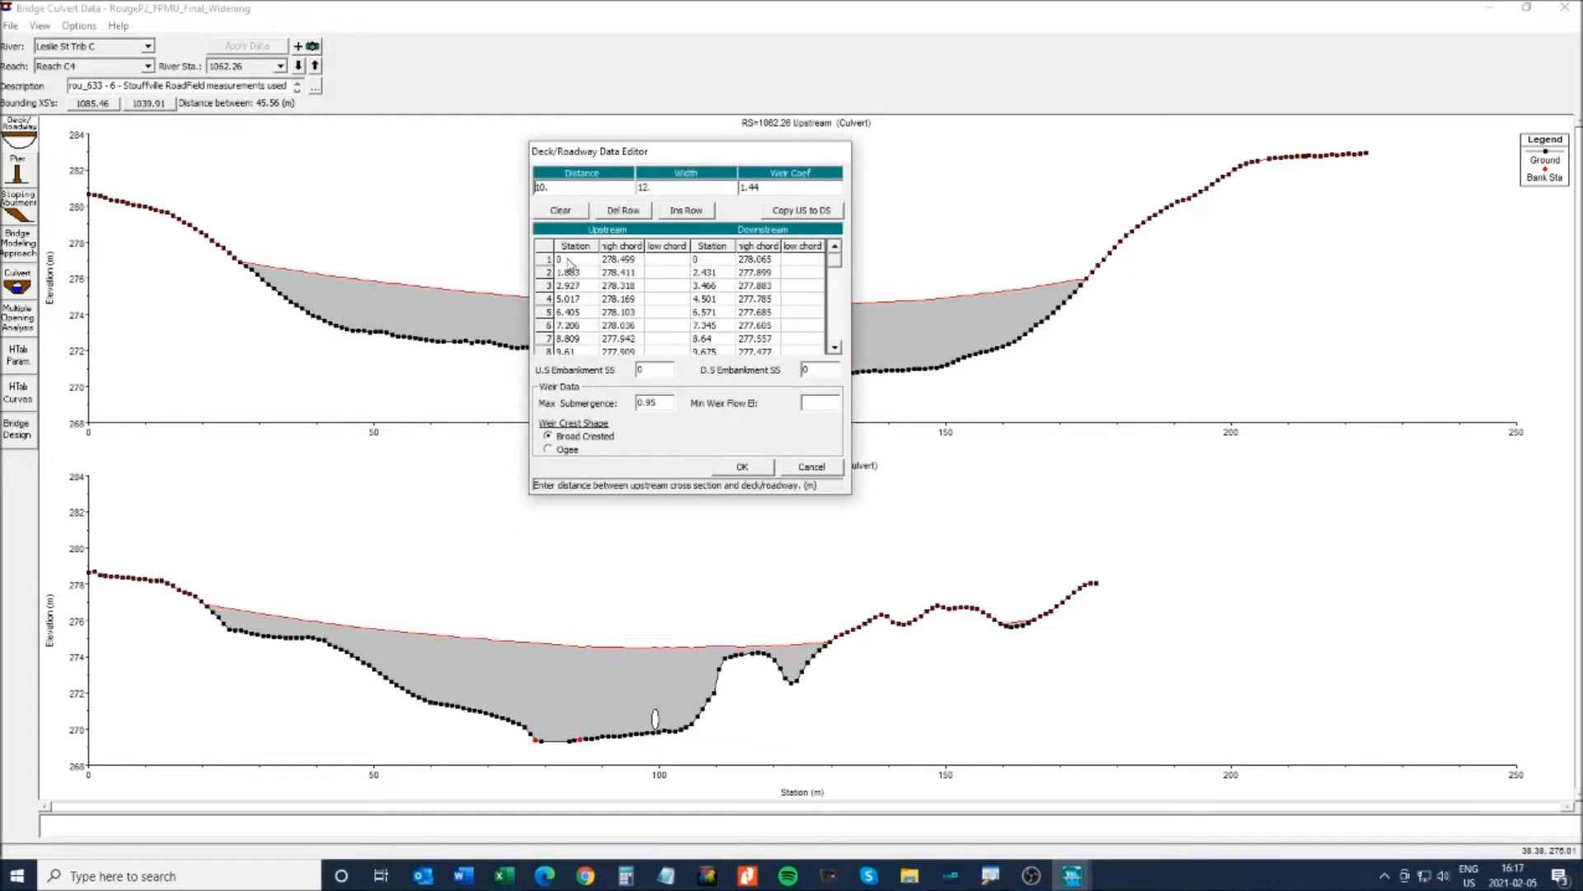
{"action": "left_click_drag", "start_coordinate": [567, 258], "coordinate": [755, 298]}
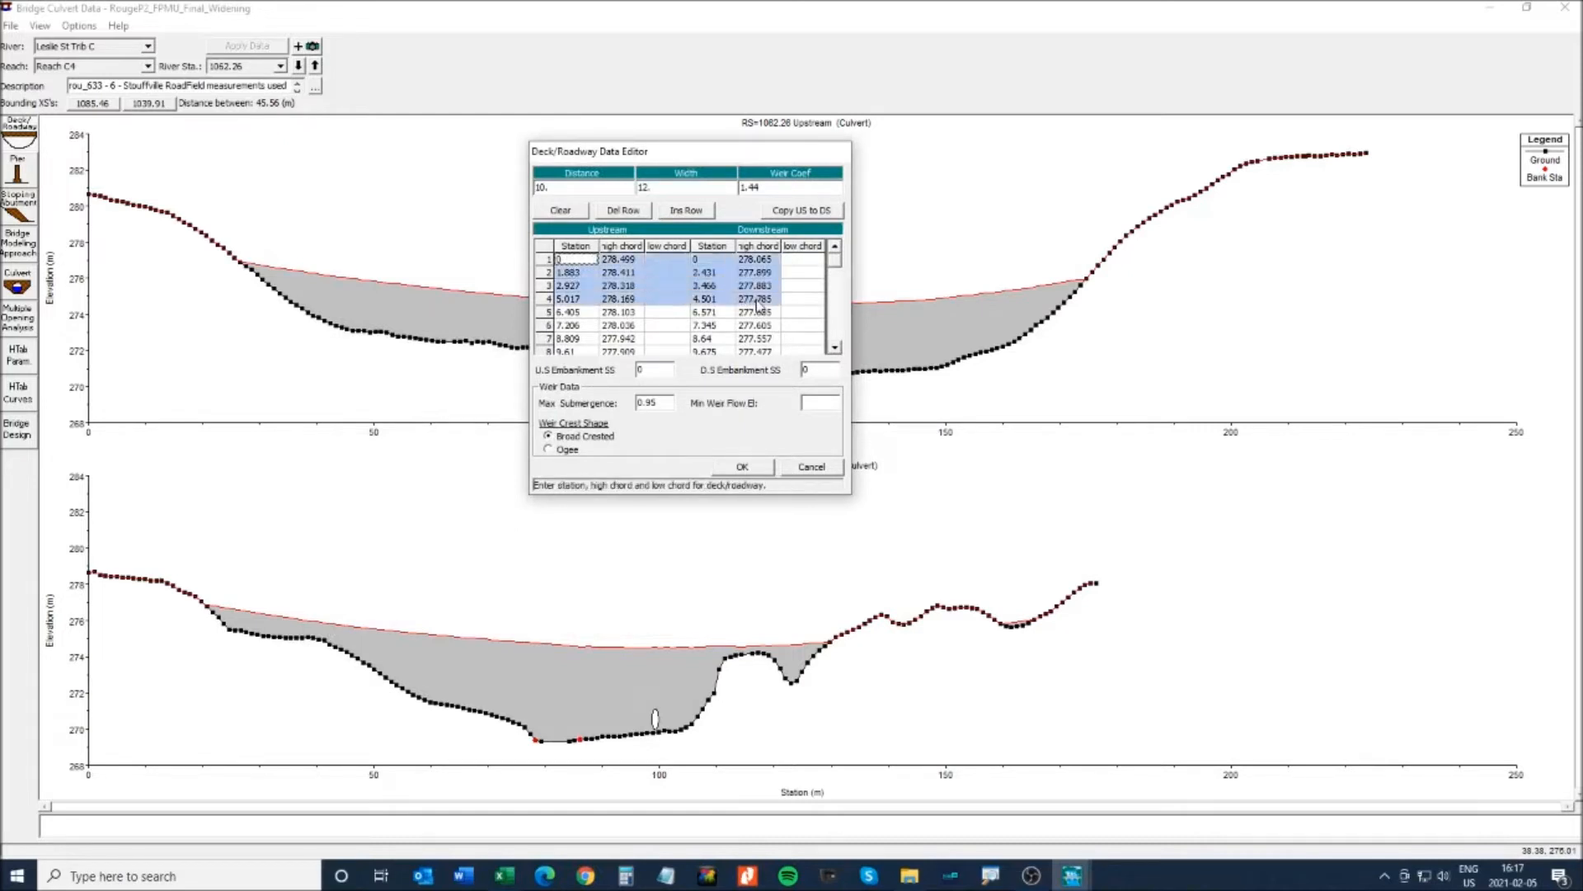
{"action": "left_click", "coordinate": [835, 334]}
{"action": "left_click", "coordinate": [835, 334]}
{"action": "left_click", "coordinate": [836, 334]}
{"action": "left_click", "coordinate": [835, 334]}
{"action": "left_click", "coordinate": [835, 334]}
{"action": "left_click", "coordinate": [835, 334]}
{"action": "left_click", "coordinate": [836, 334]}
{"action": "left_click", "coordinate": [835, 334]}
{"action": "left_click", "coordinate": [835, 334]}
{"action": "left_click", "coordinate": [835, 334]}
{"action": "left_click", "coordinate": [835, 334]}
{"action": "scroll", "coordinate": [835, 281], "scroll_direction": "up", "scroll_amount": 9}
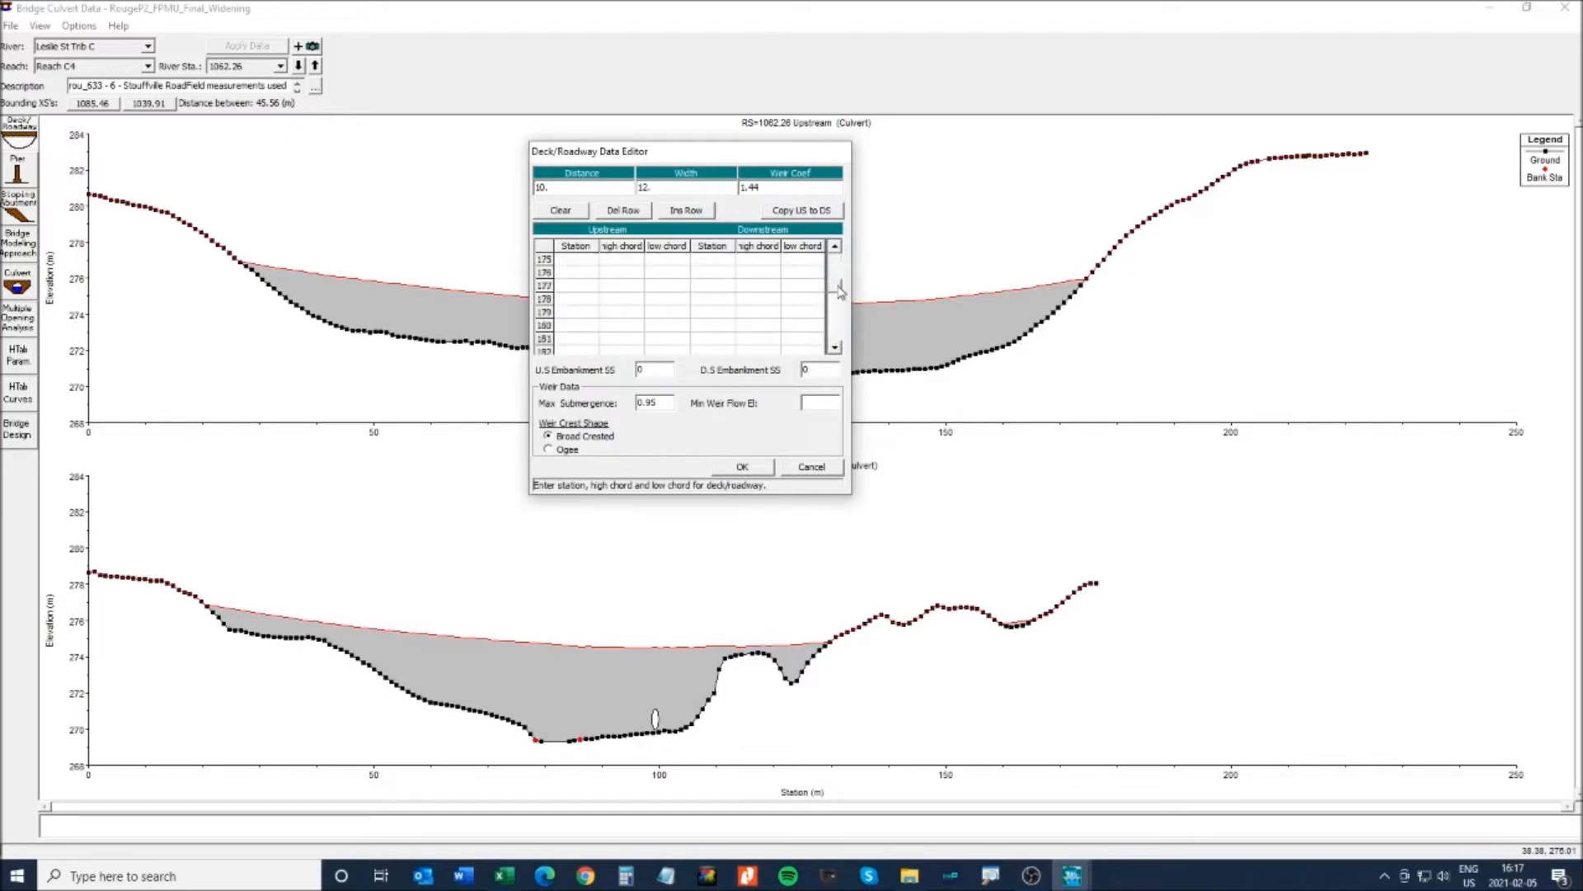
{"action": "left_click", "coordinate": [836, 338]}
{"action": "left_click", "coordinate": [836, 338]}
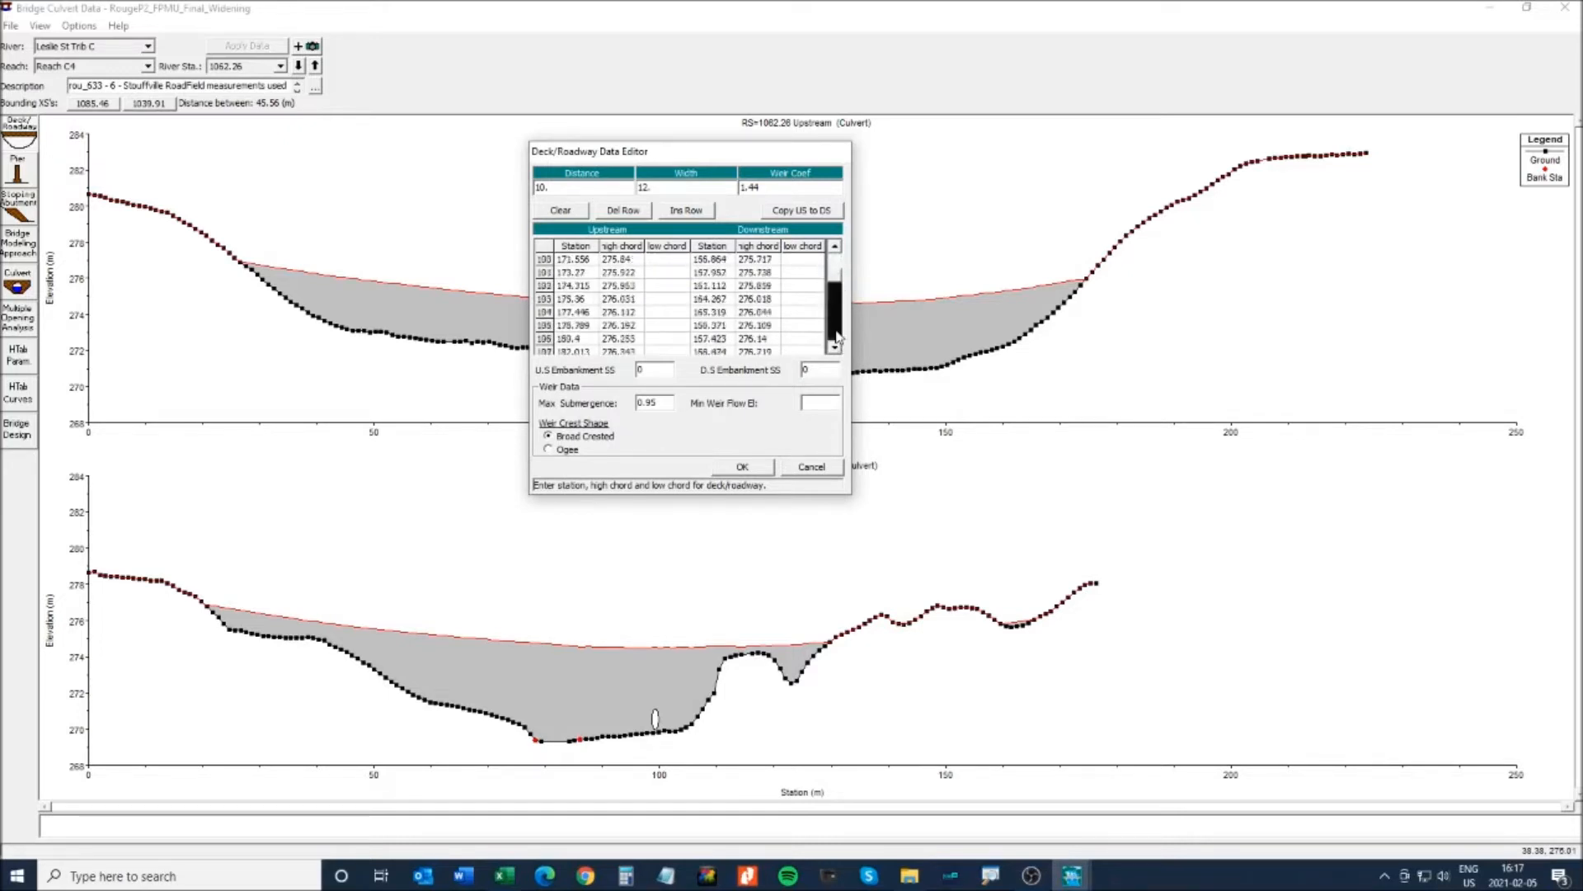
{"action": "left_click", "coordinate": [836, 338]}
{"action": "left_click", "coordinate": [836, 338]}
{"action": "left_click", "coordinate": [836, 338]}
{"action": "left_click", "coordinate": [757, 316], "text": "shift"}
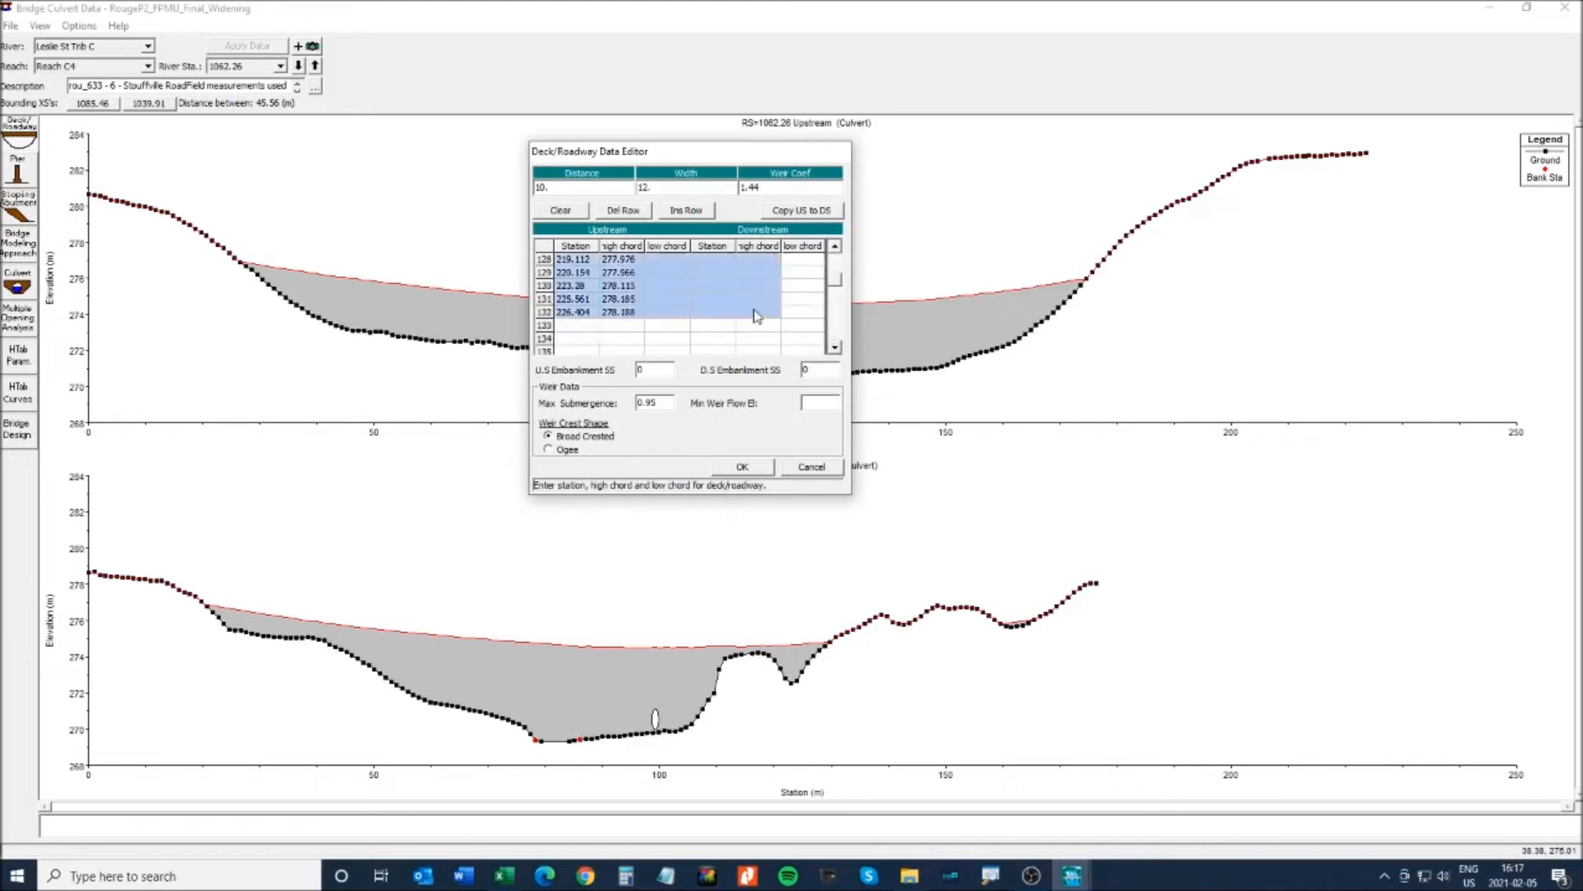
{"action": "key", "text": "Delete"}
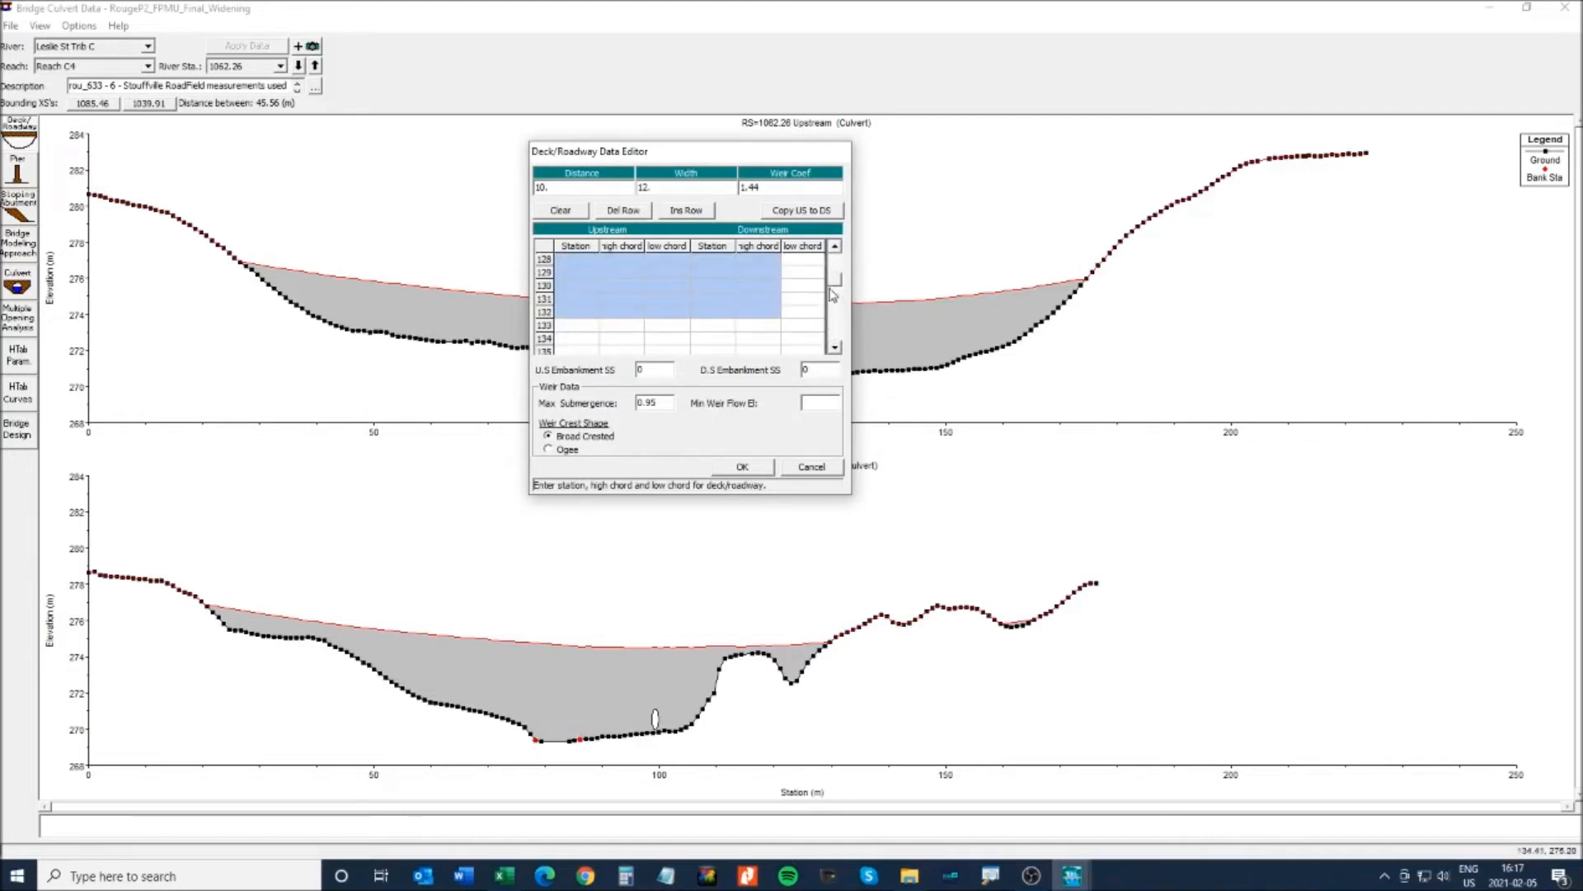
{"action": "left_click_drag", "start_coordinate": [833, 288], "coordinate": [837, 264]}
{"action": "left_click", "coordinate": [569, 271]}
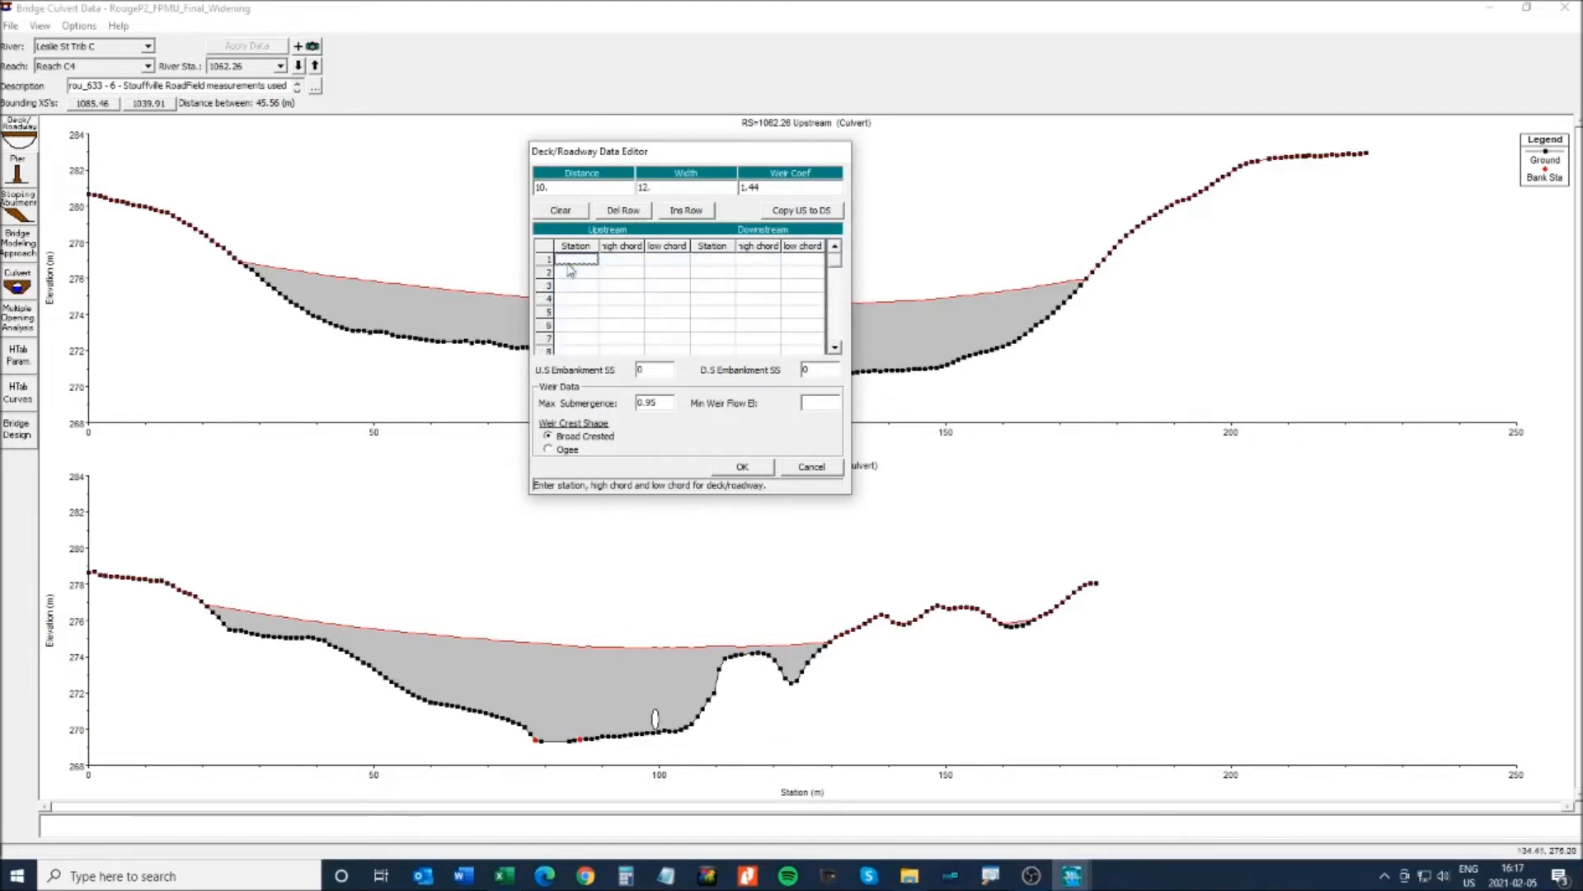
- Copy the Revised Model upstream values from Geometry.xlsx and paste into the first deck station cell
{"action": "left_click", "coordinate": [503, 876]}
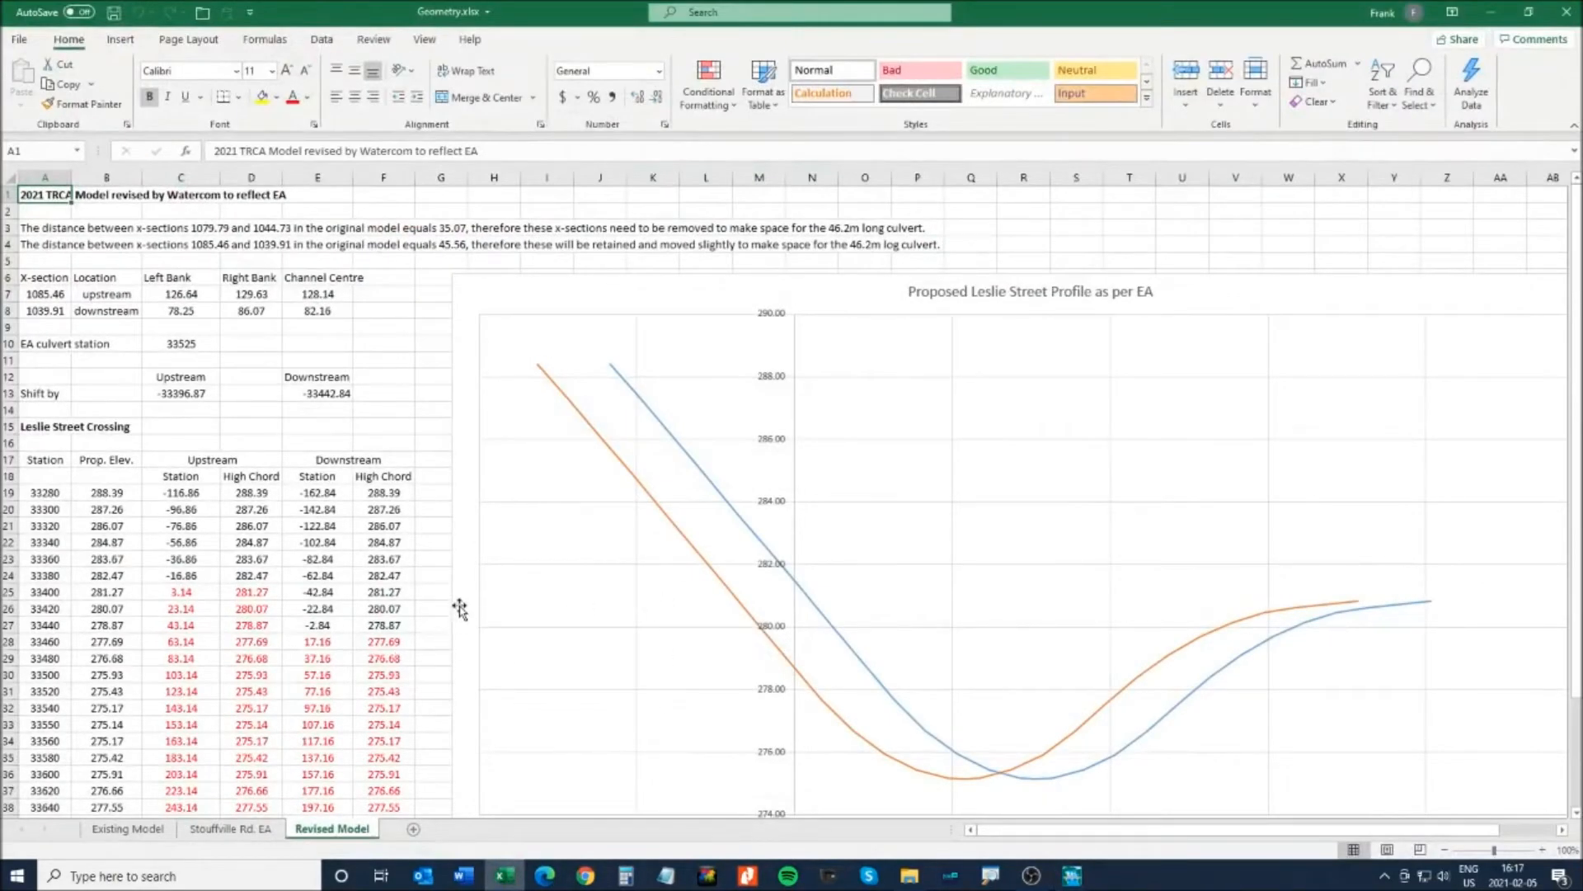
{"action": "scroll", "coordinate": [686, 522], "scroll_direction": "down", "scroll_amount": 3}
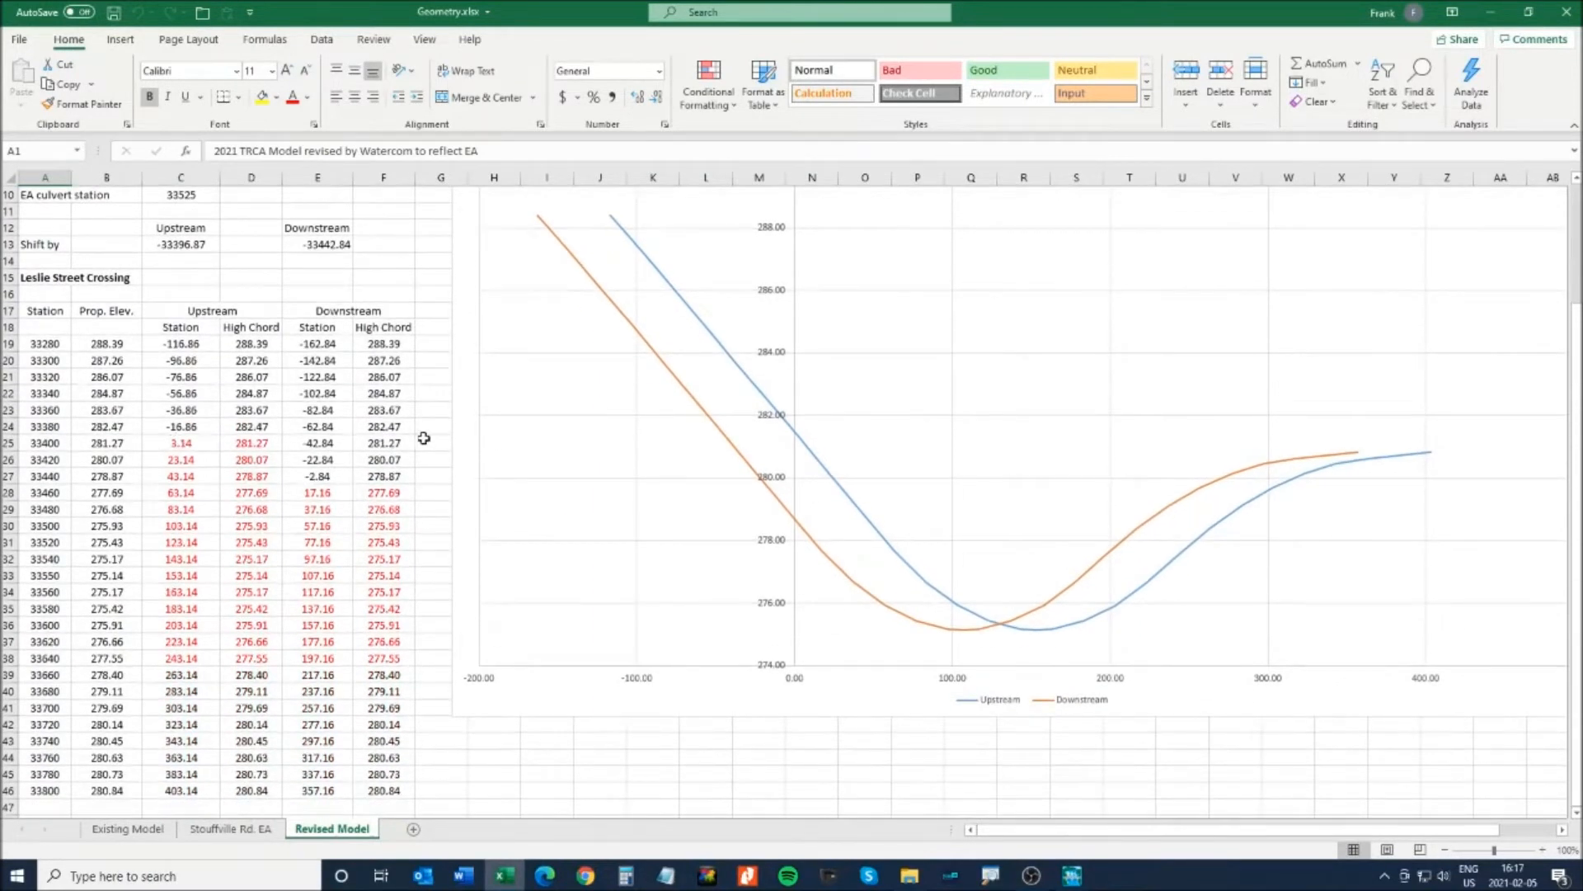
{"action": "scroll", "coordinate": [417, 438], "scroll_direction": "down", "scroll_amount": 1}
{"action": "left_click_drag", "start_coordinate": [178, 396], "coordinate": [252, 609]}
{"action": "key", "text": "ctrl+c"}
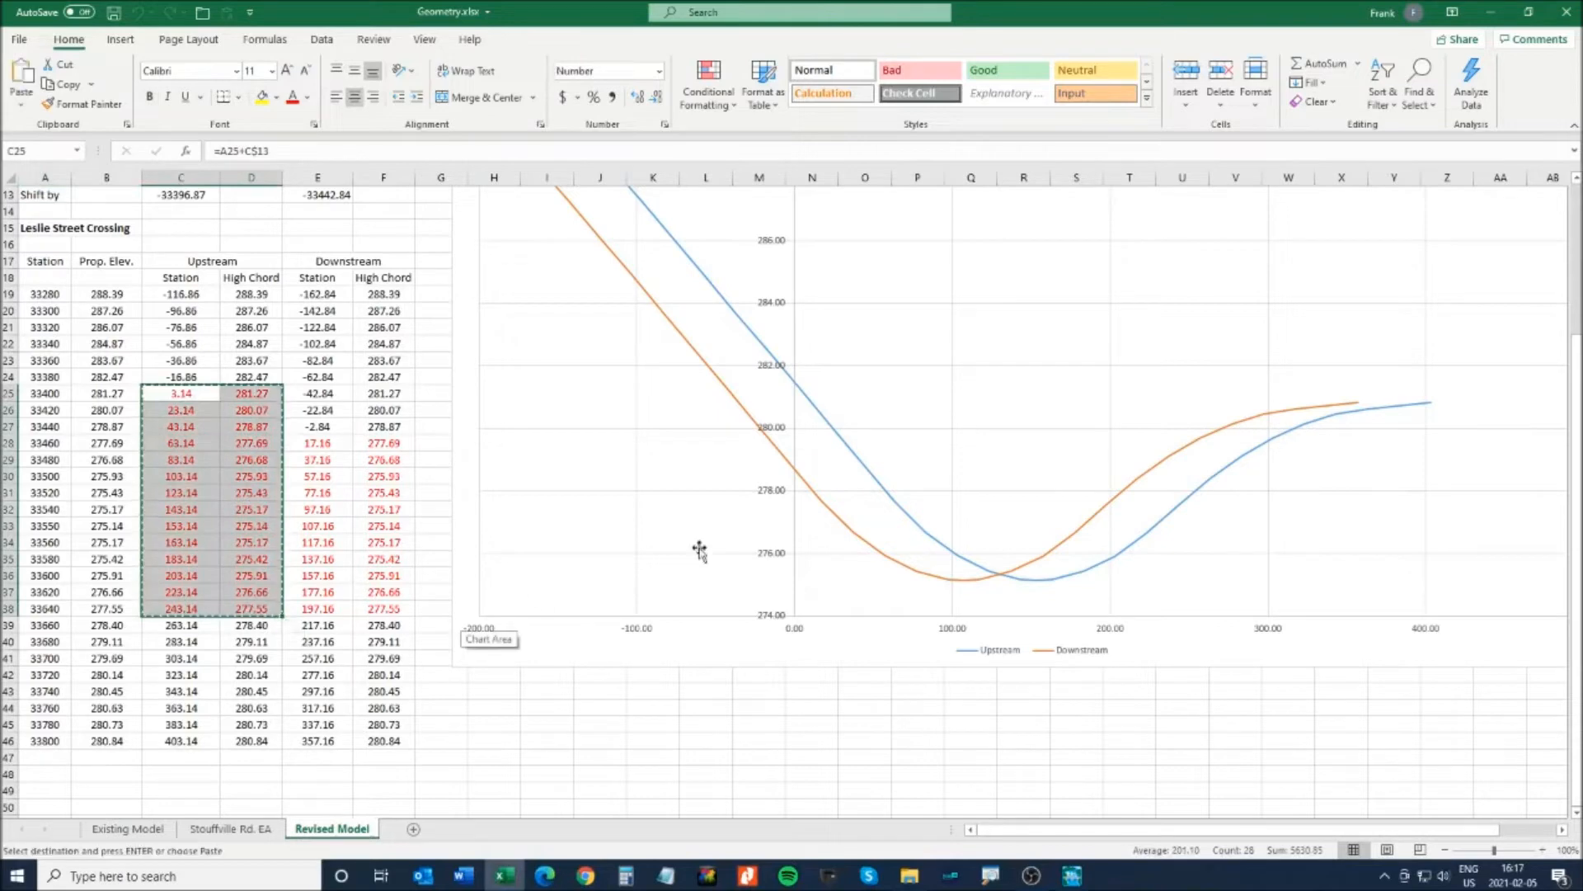
{"action": "left_click", "coordinate": [1499, 25]}
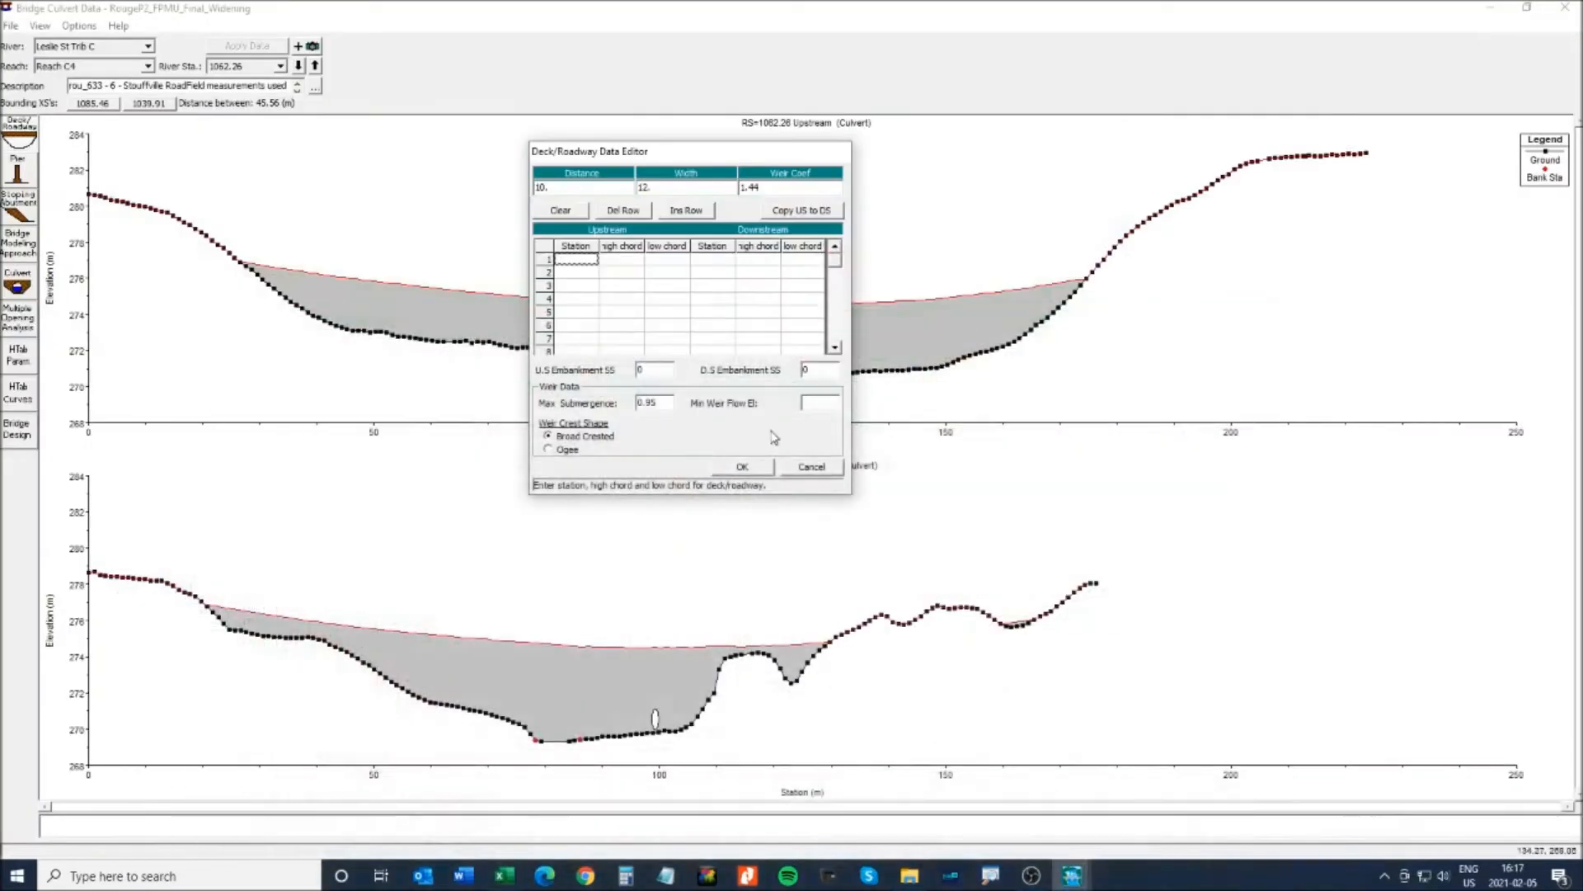
{"action": "left_click", "coordinate": [584, 262]}
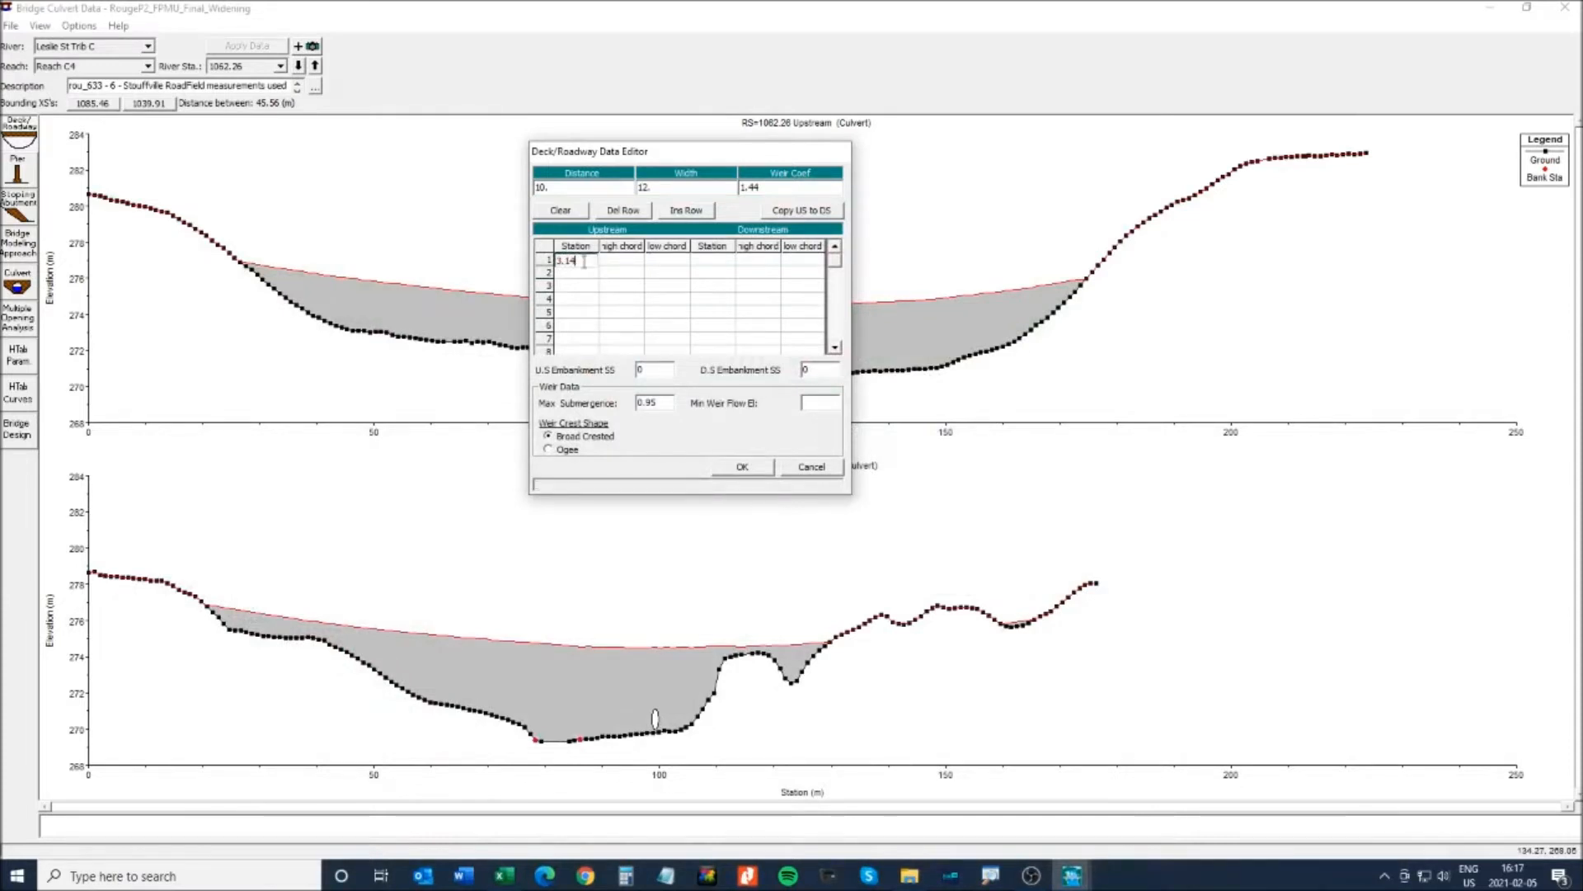
{"action": "key", "text": "ctrl+v"}
{"action": "left_click", "coordinate": [574, 262]}
- Reselect and copy the upstream station and high chord range C25:D38 again
{"action": "left_click", "coordinate": [504, 875]}
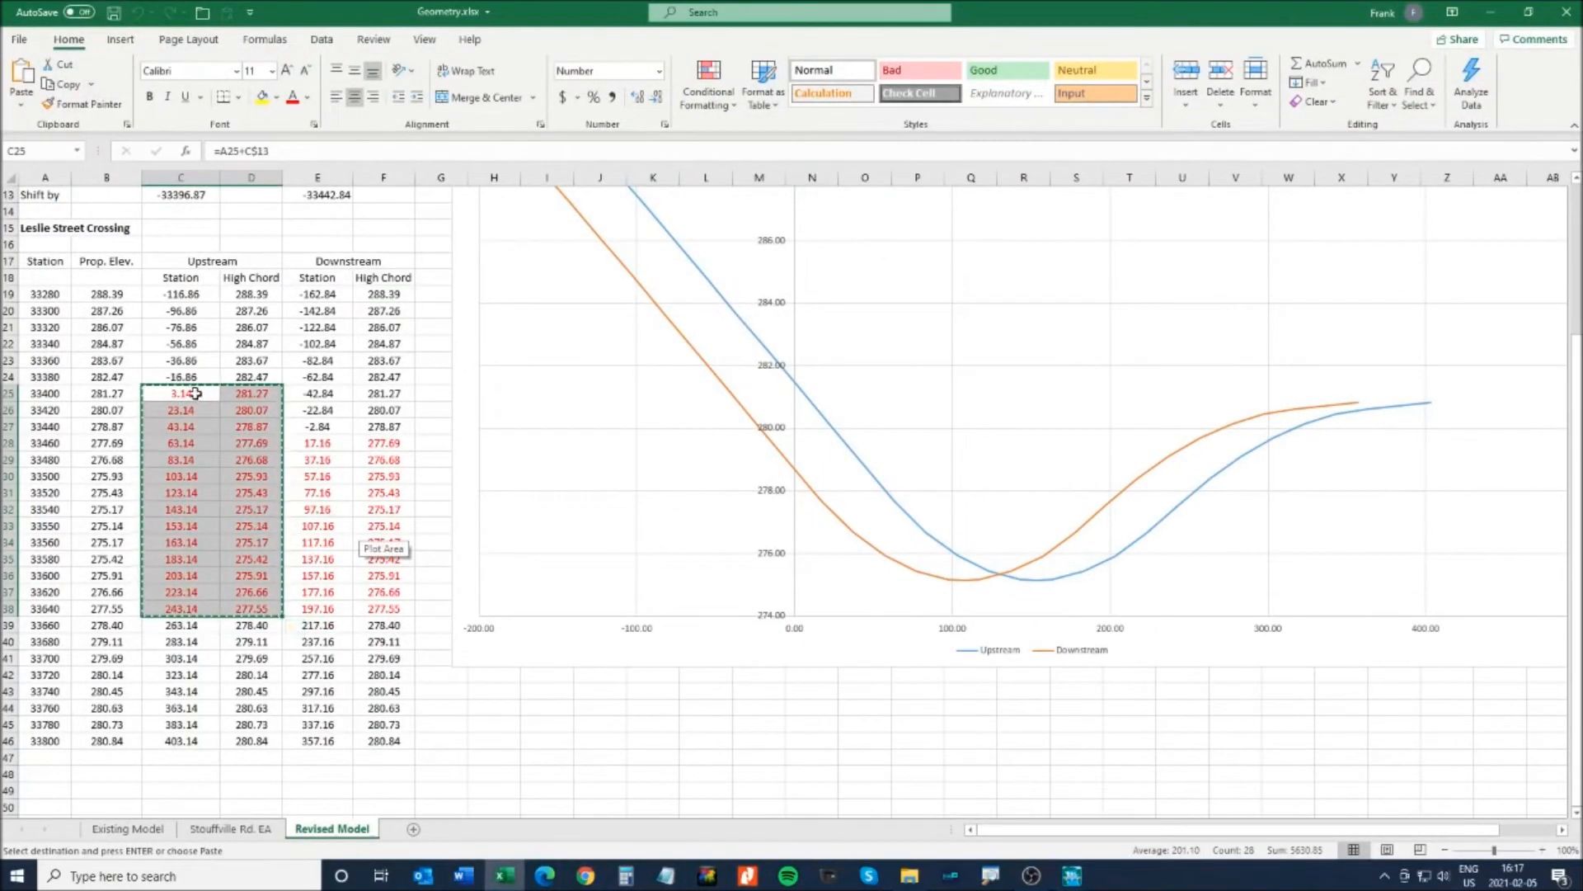
{"action": "left_click_drag", "start_coordinate": [194, 392], "coordinate": [258, 604]}
{"action": "left_click", "coordinate": [323, 459]}
{"action": "key", "text": "Escape"}
{"action": "left_click_drag", "start_coordinate": [186, 395], "coordinate": [244, 607]}
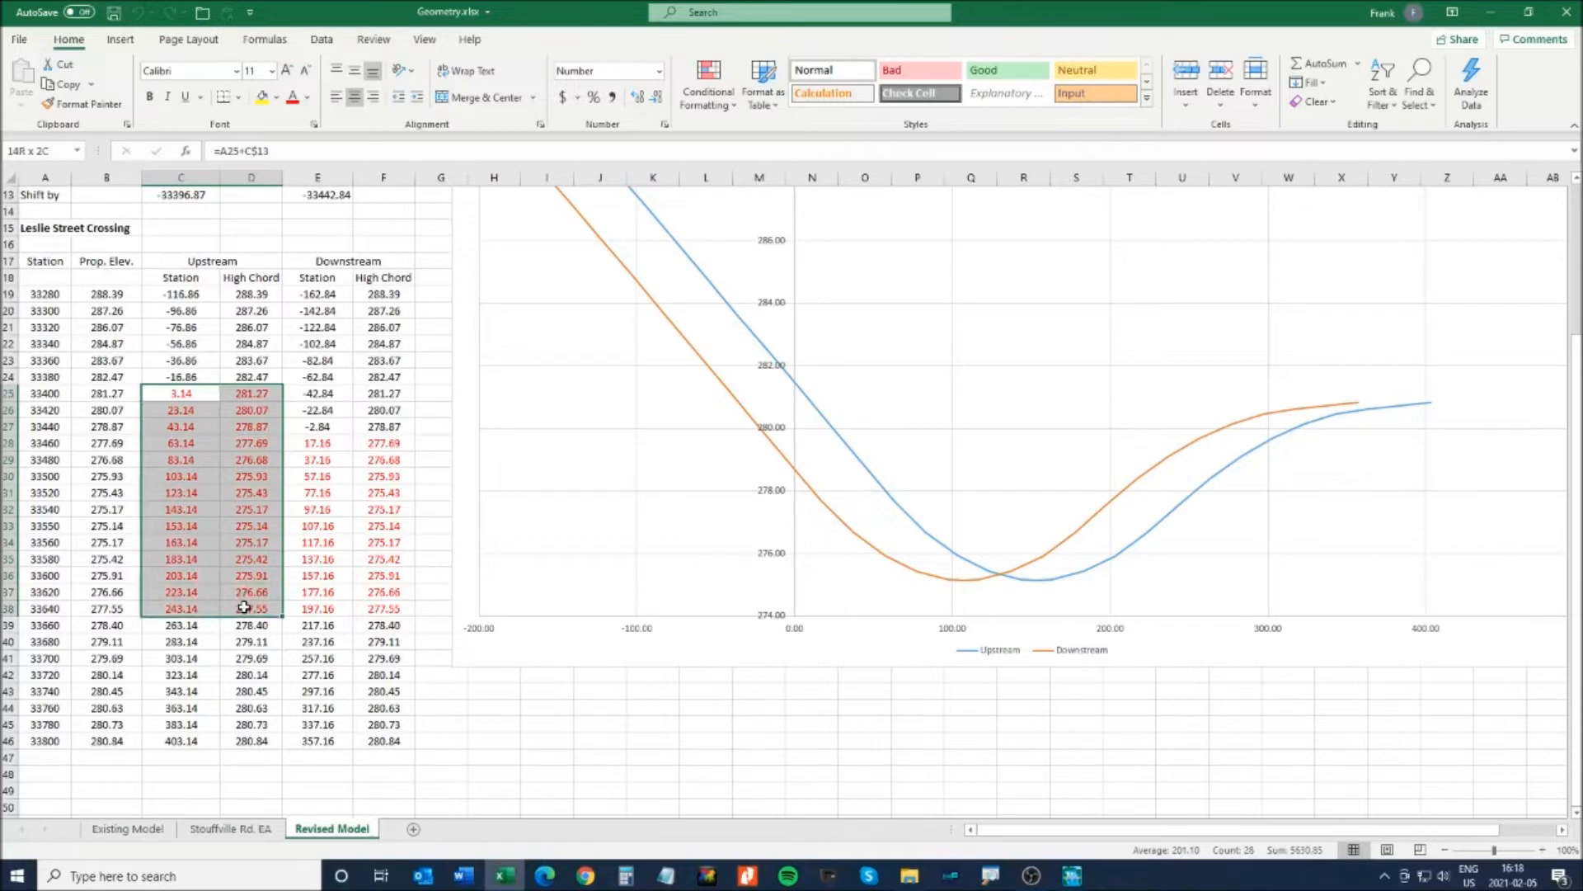
{"action": "key", "text": "ctrl+c"}
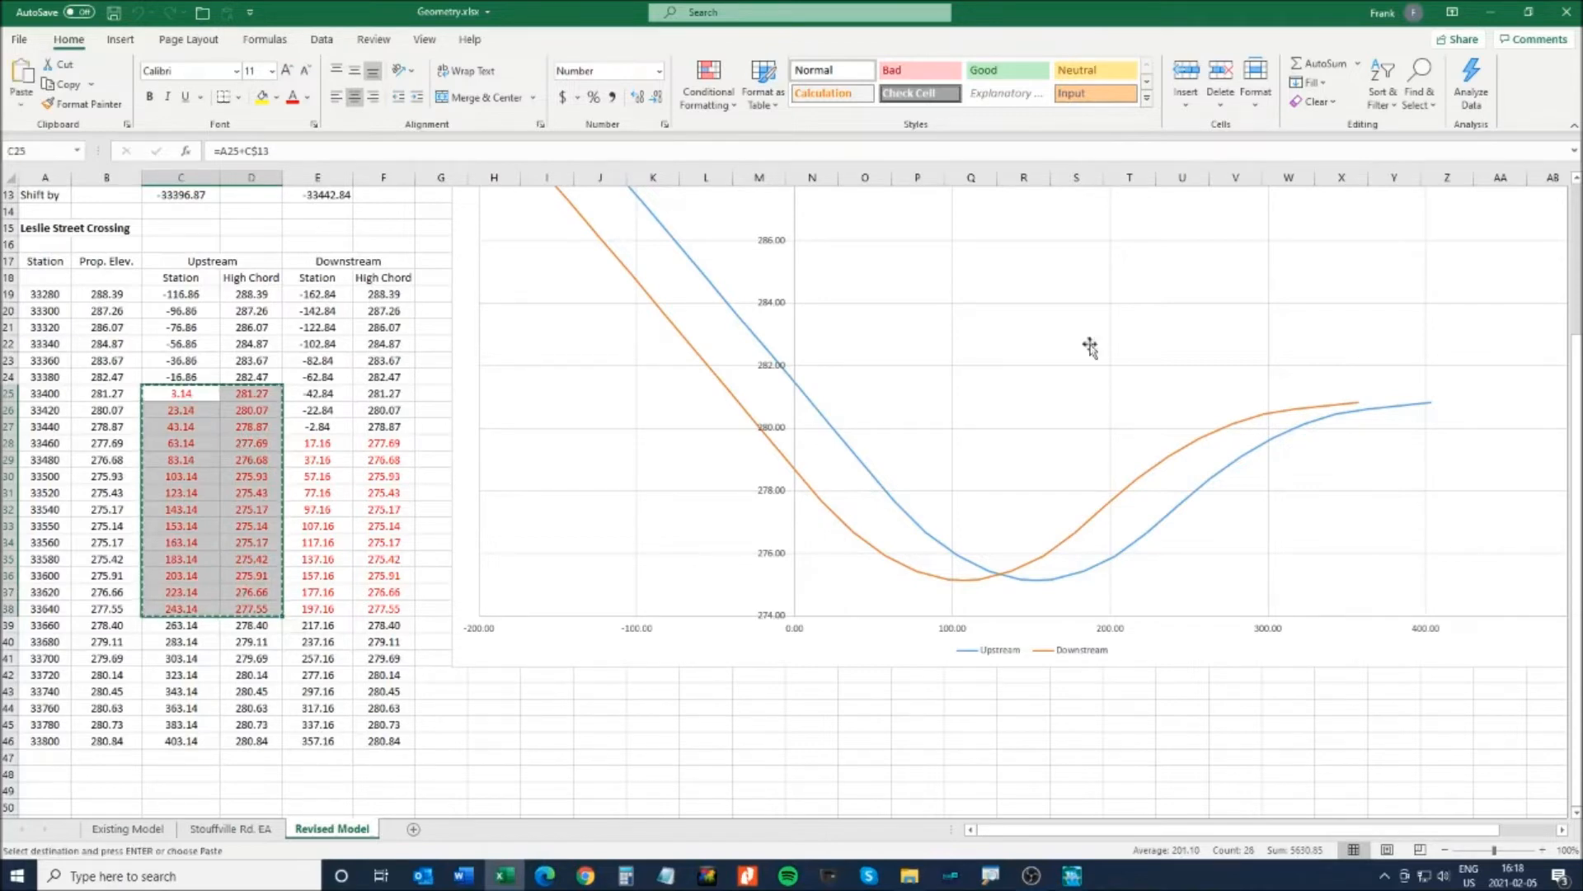
{"action": "left_click", "coordinate": [1491, 10]}
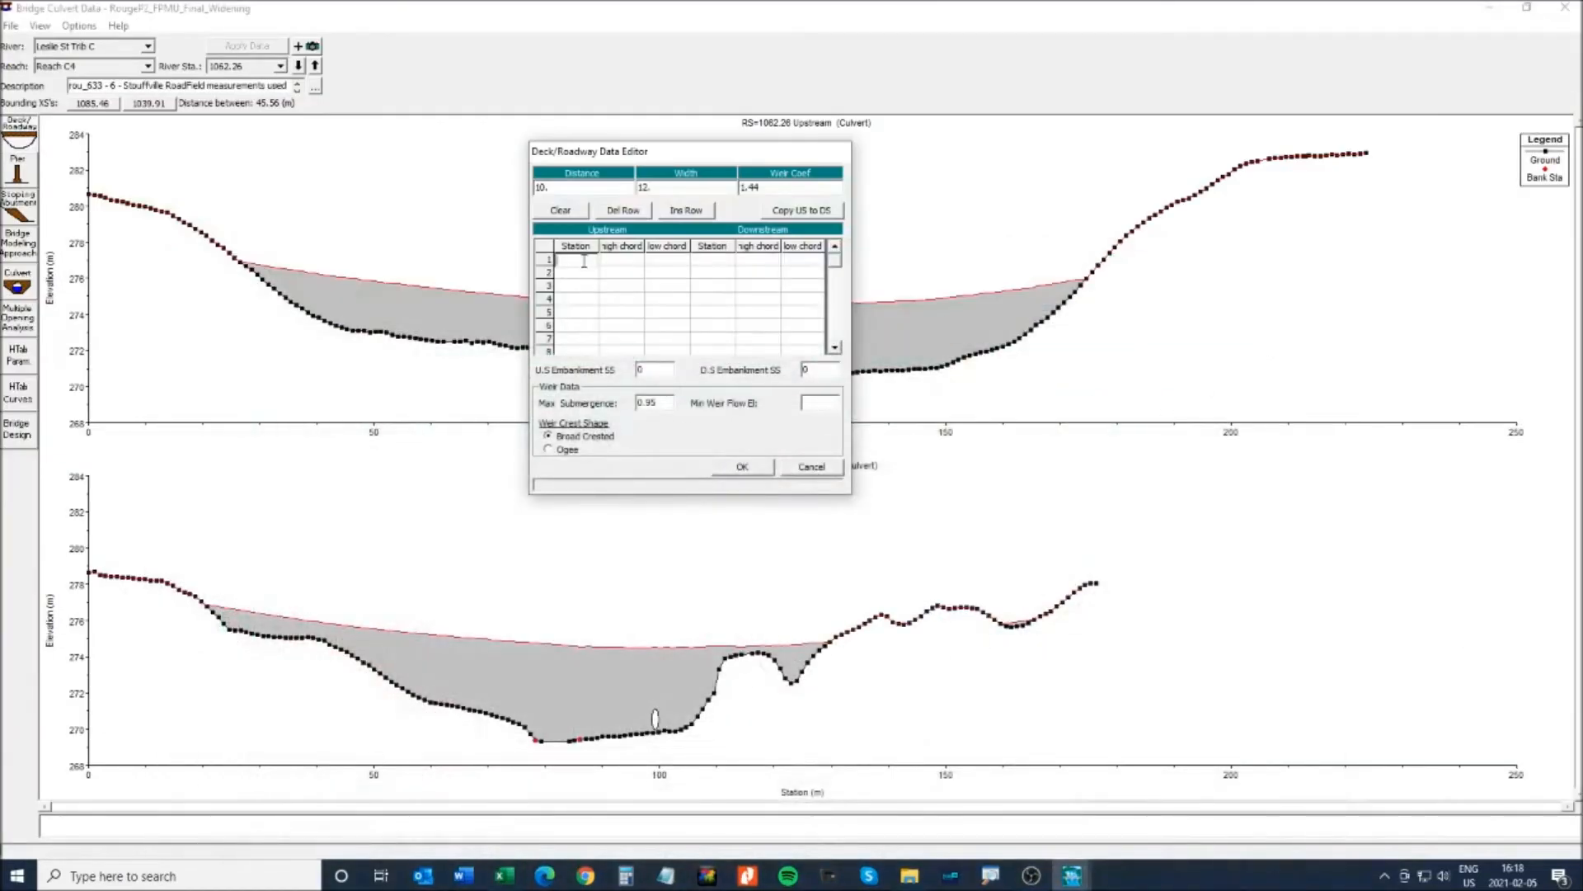
- Paste the upstream station and high chord values into deck table rows 1–14
{"action": "left_click_drag", "start_coordinate": [577, 262], "coordinate": [635, 345]}
{"action": "left_click", "coordinate": [836, 347]}
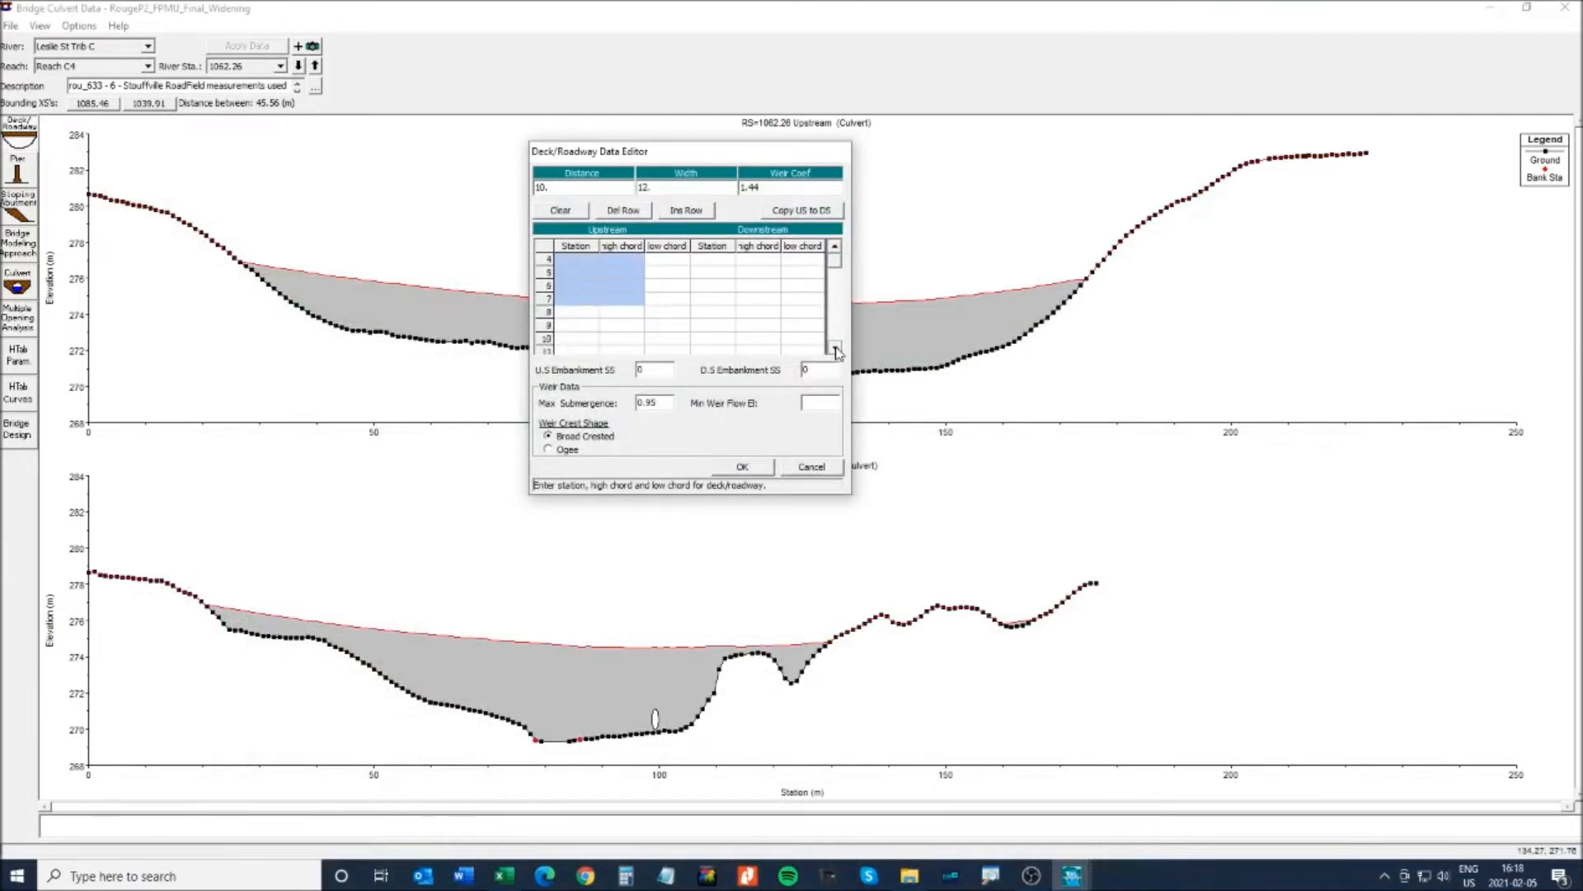
{"action": "left_click", "coordinate": [619, 327], "text": "shift"}
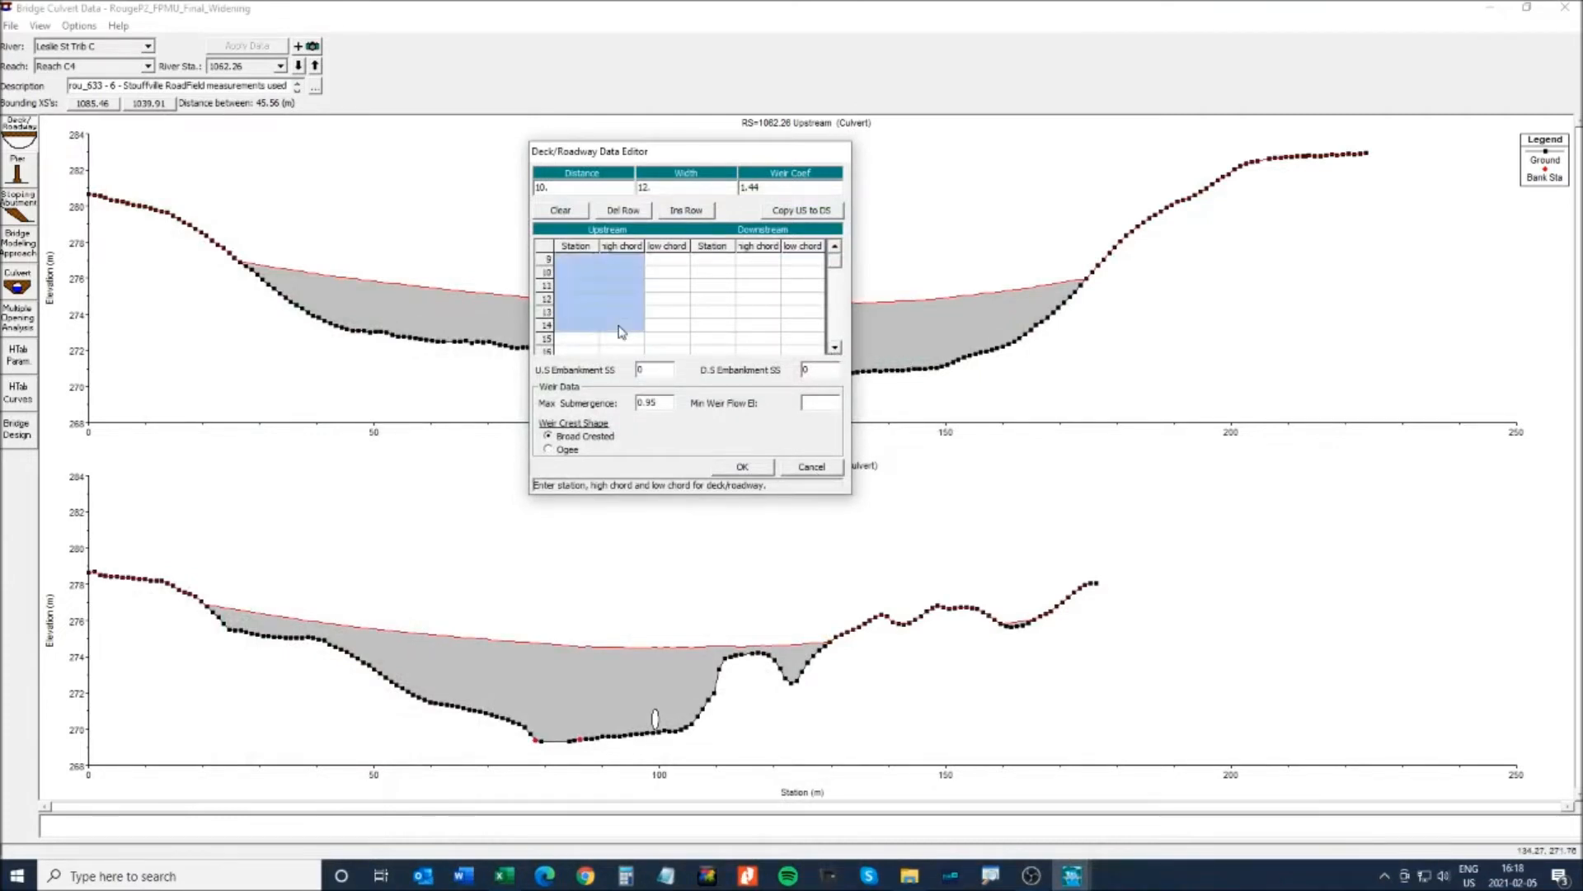
{"action": "key", "text": "ctrl+v"}
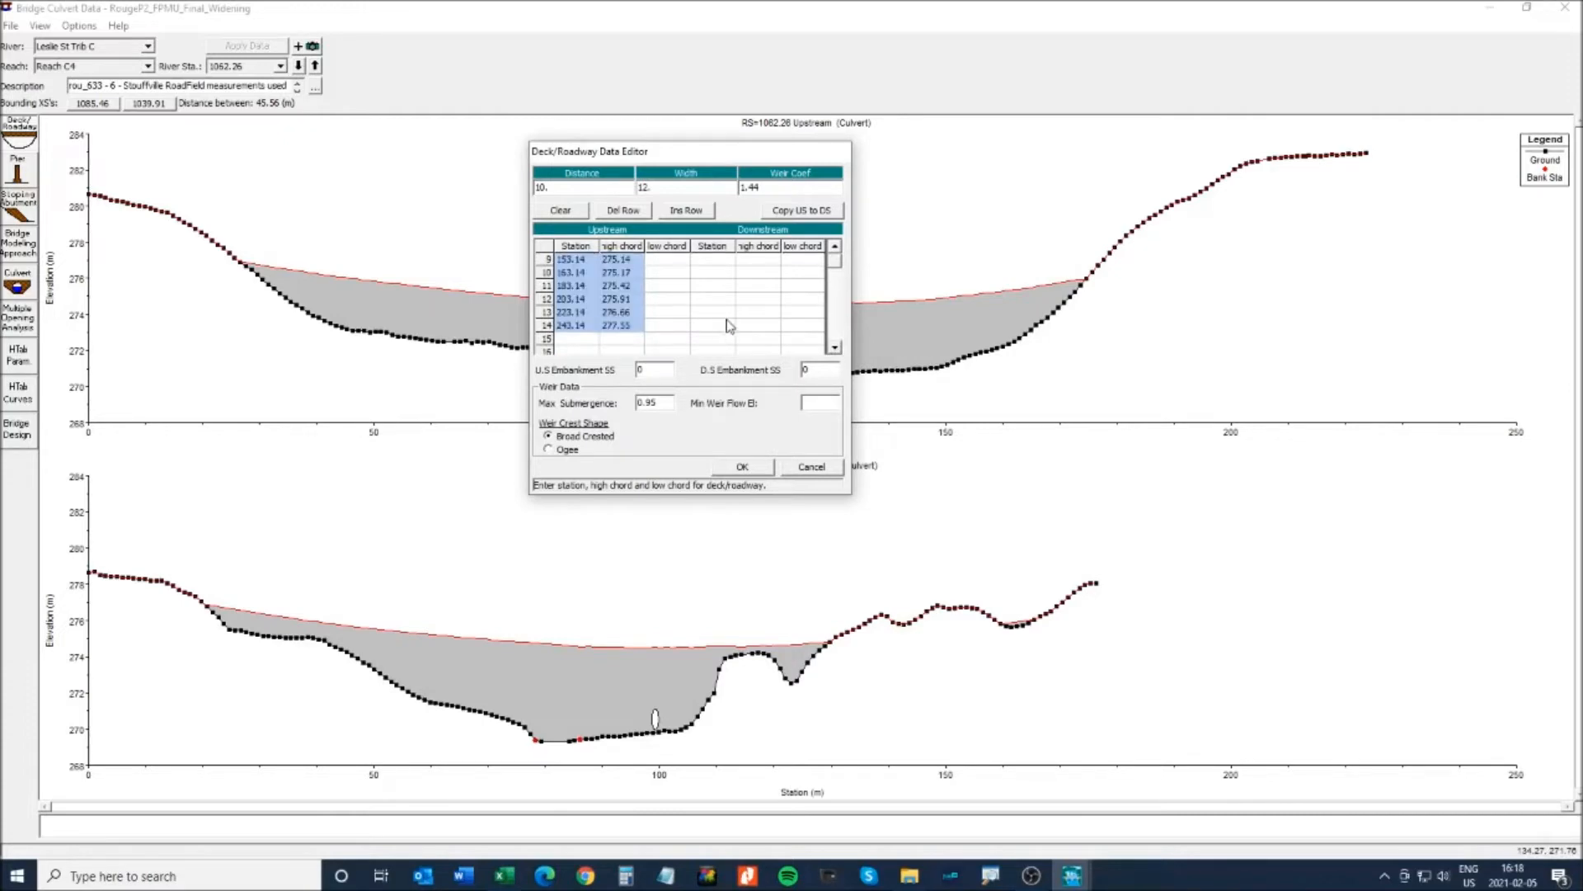
{"action": "left_click", "coordinate": [835, 248]}
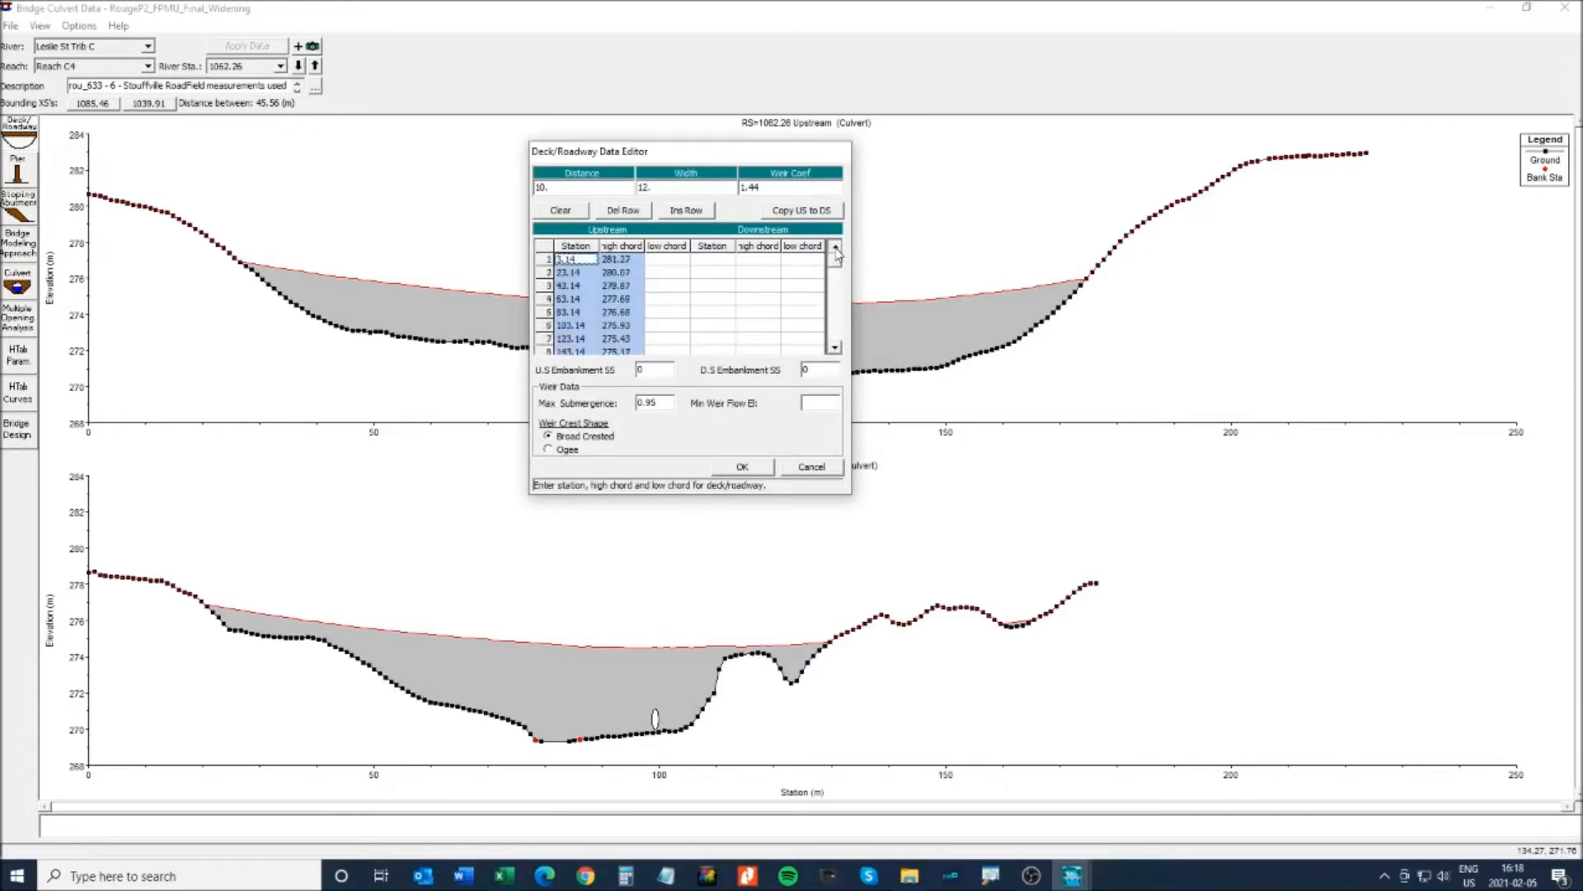
- Copy downstream values E28:F38 from Geometry.xlsx into the Downstream columns and accept the deck
{"action": "key", "text": "alt+Tab"}
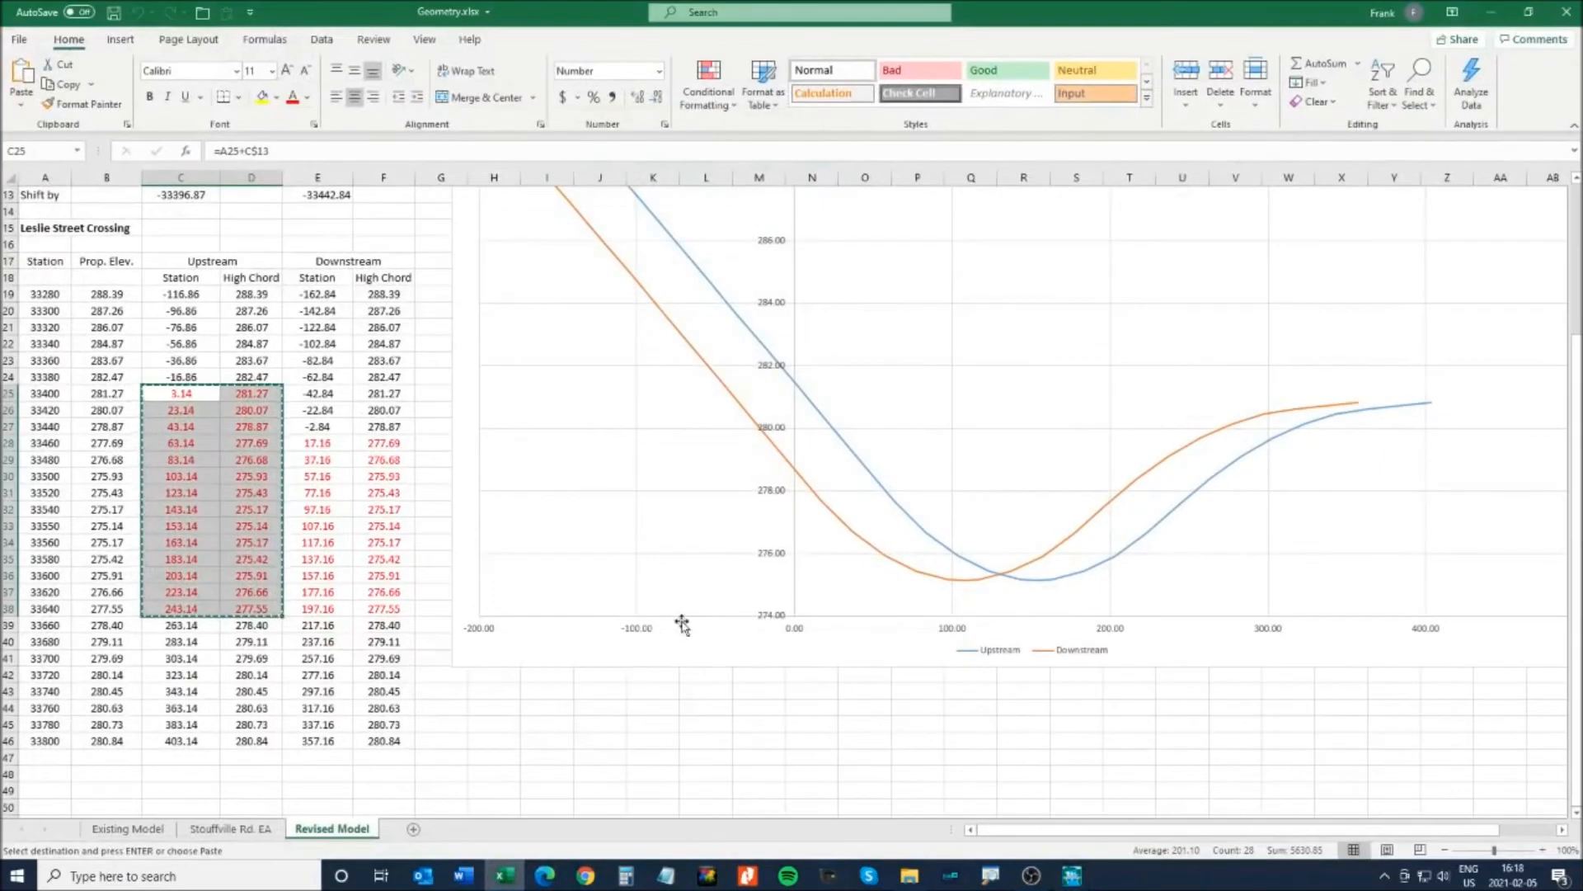
{"action": "left_click_drag", "start_coordinate": [318, 444], "coordinate": [393, 608]}
{"action": "key", "text": "ctrl+c"}
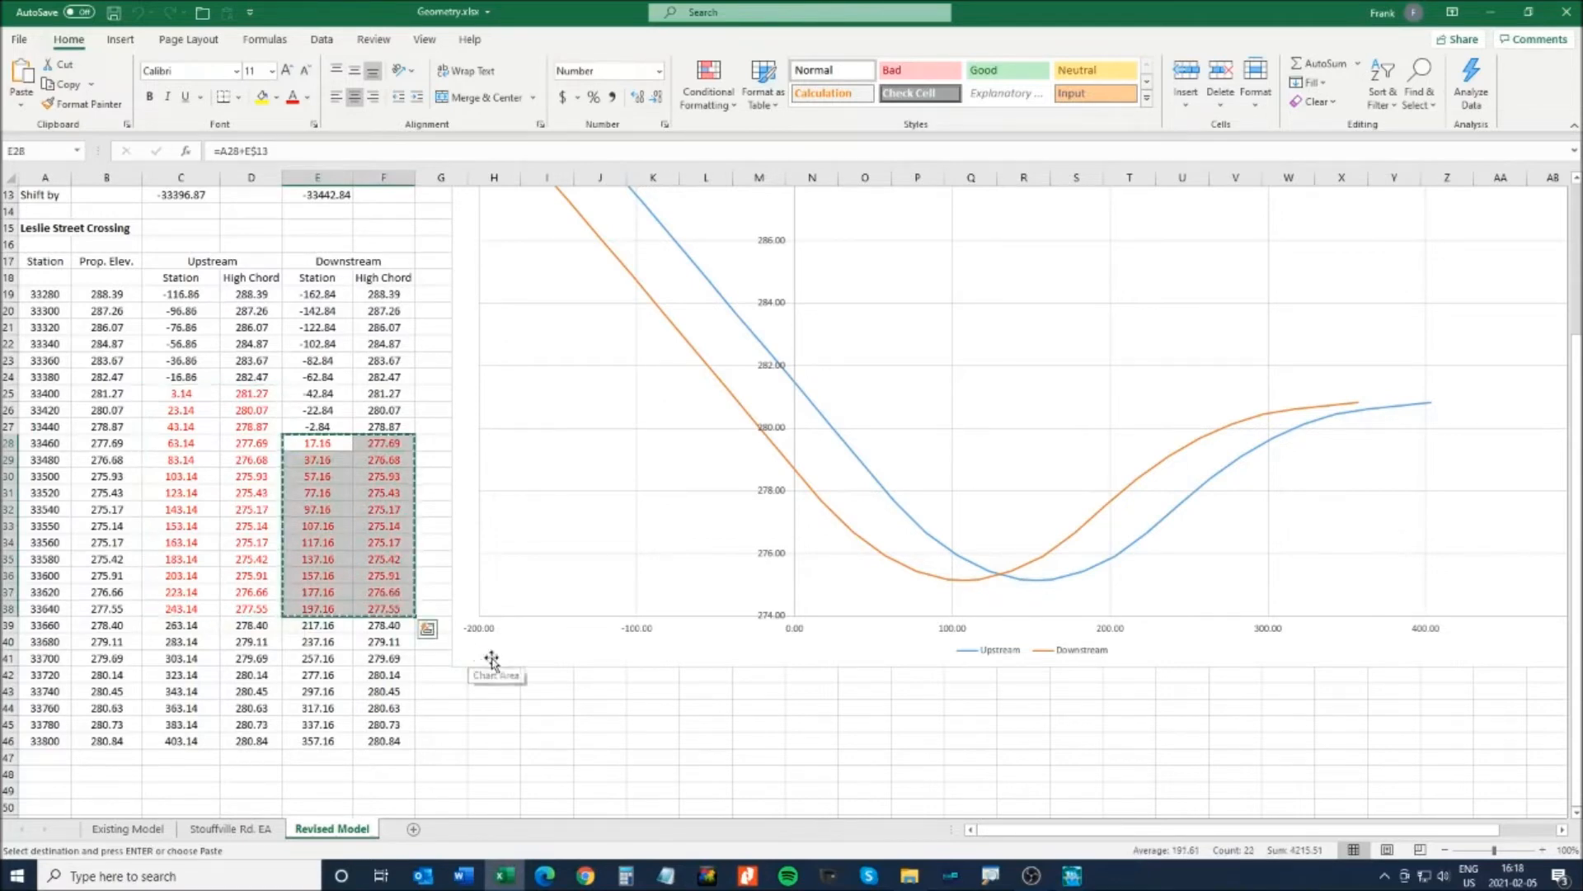
{"action": "left_click", "coordinate": [1485, 8]}
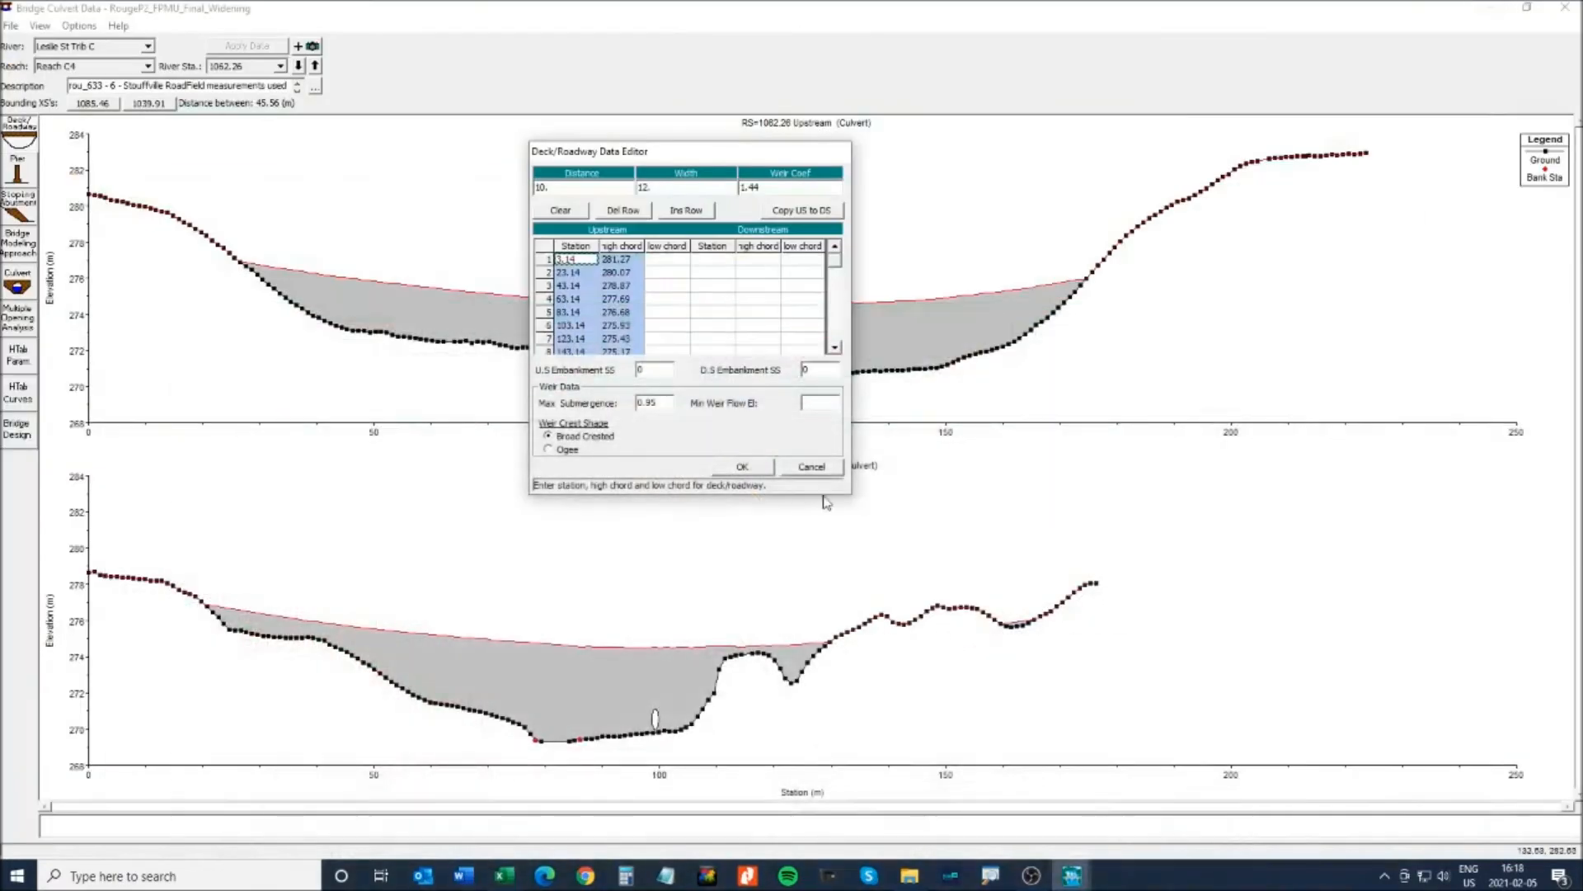
{"action": "left_click", "coordinate": [717, 264]}
{"action": "left_click", "coordinate": [834, 326]}
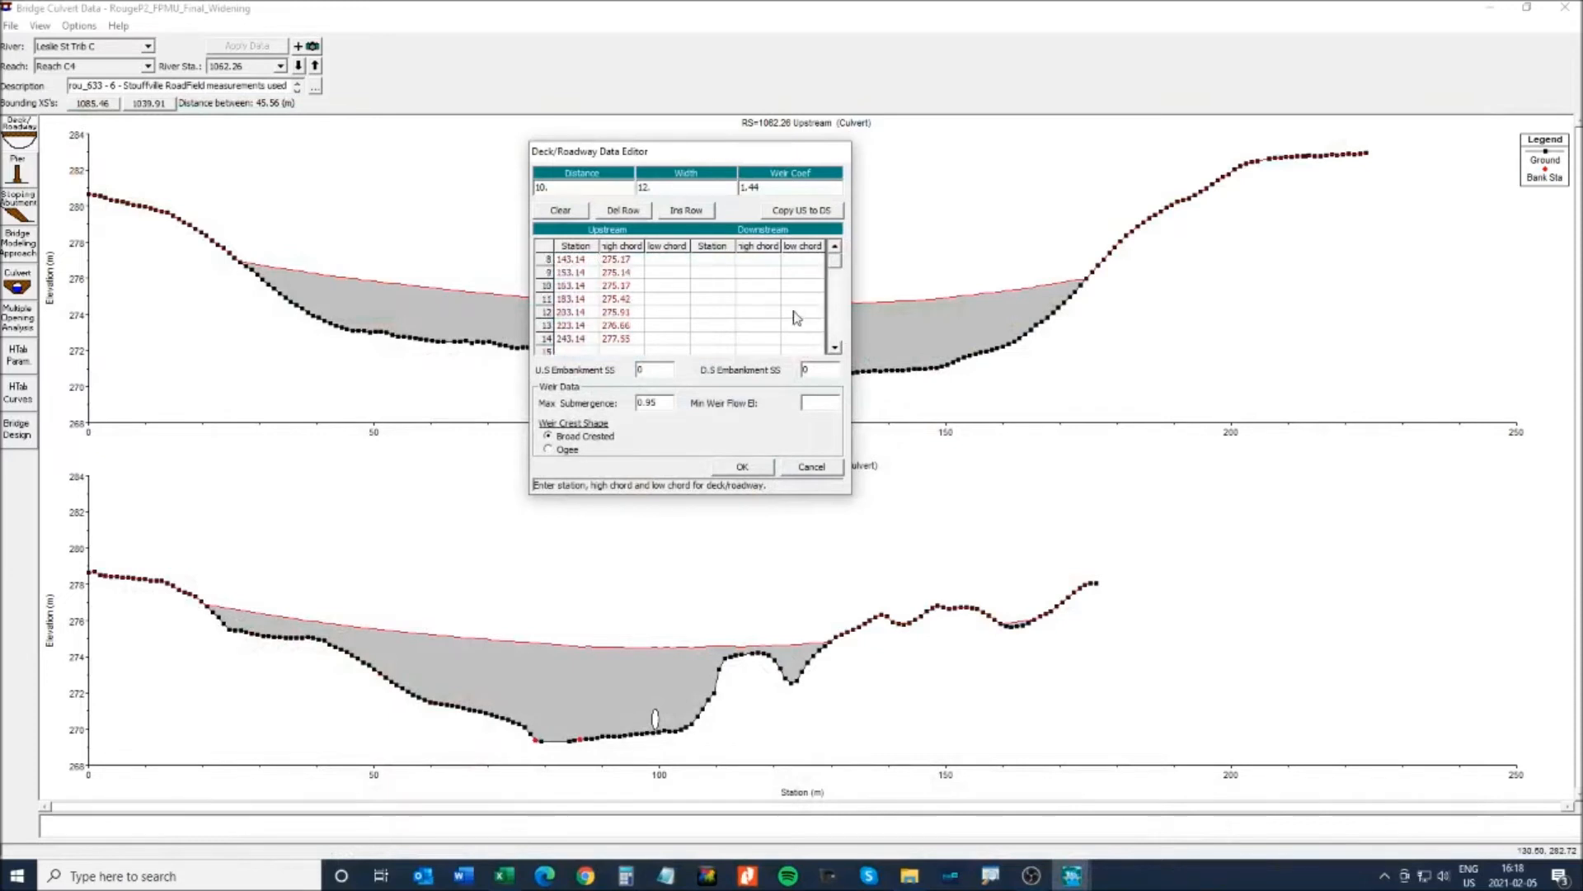
{"action": "key", "text": "ctrl+v"}
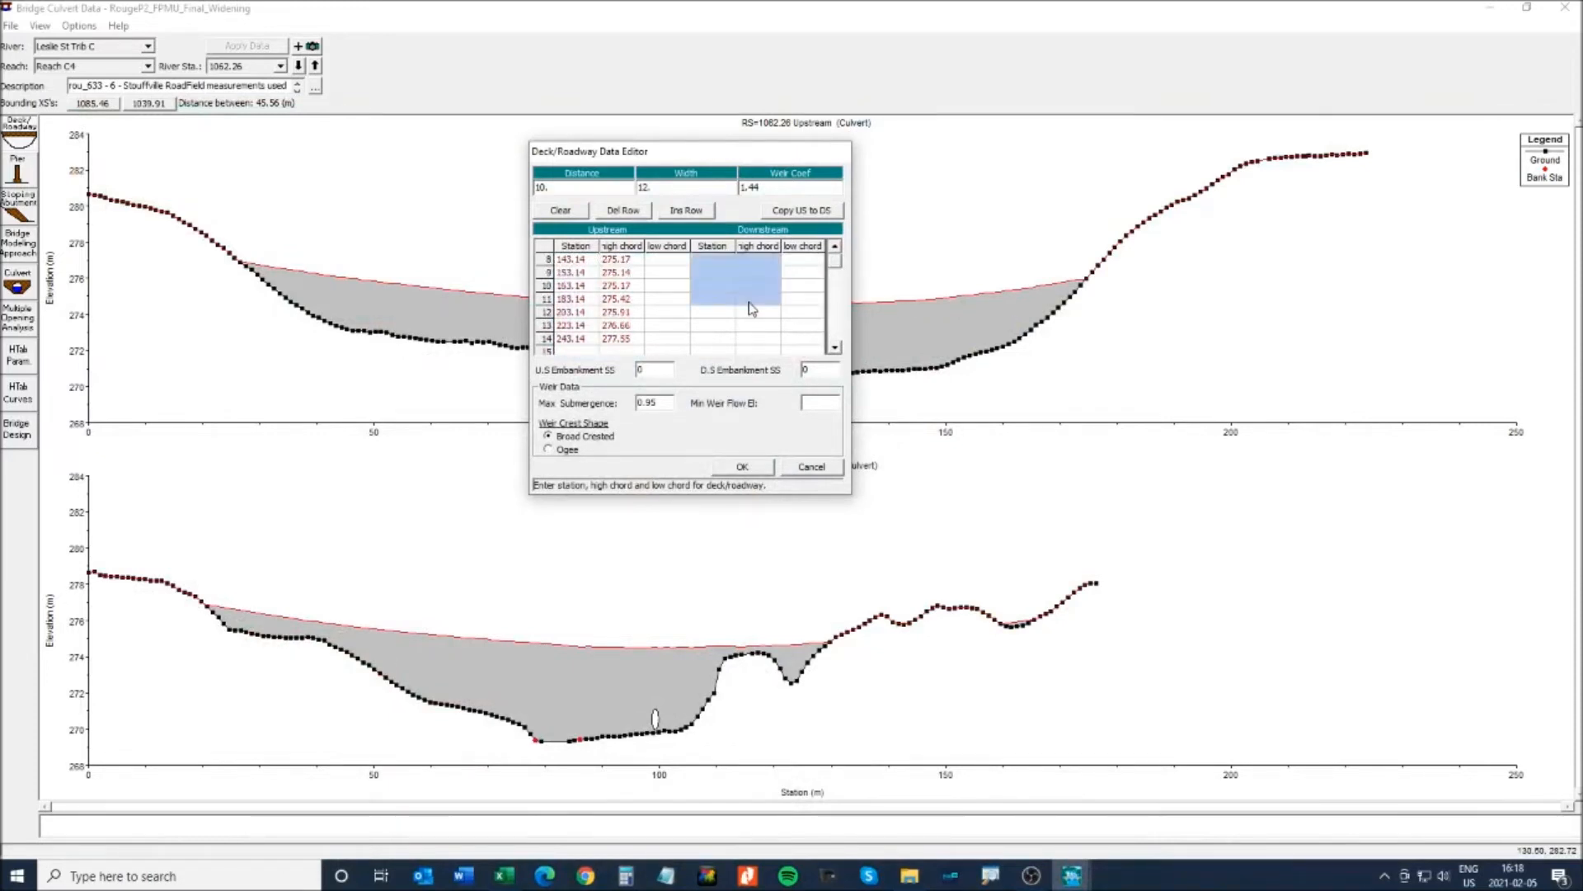
{"action": "left_click", "coordinate": [741, 467]}
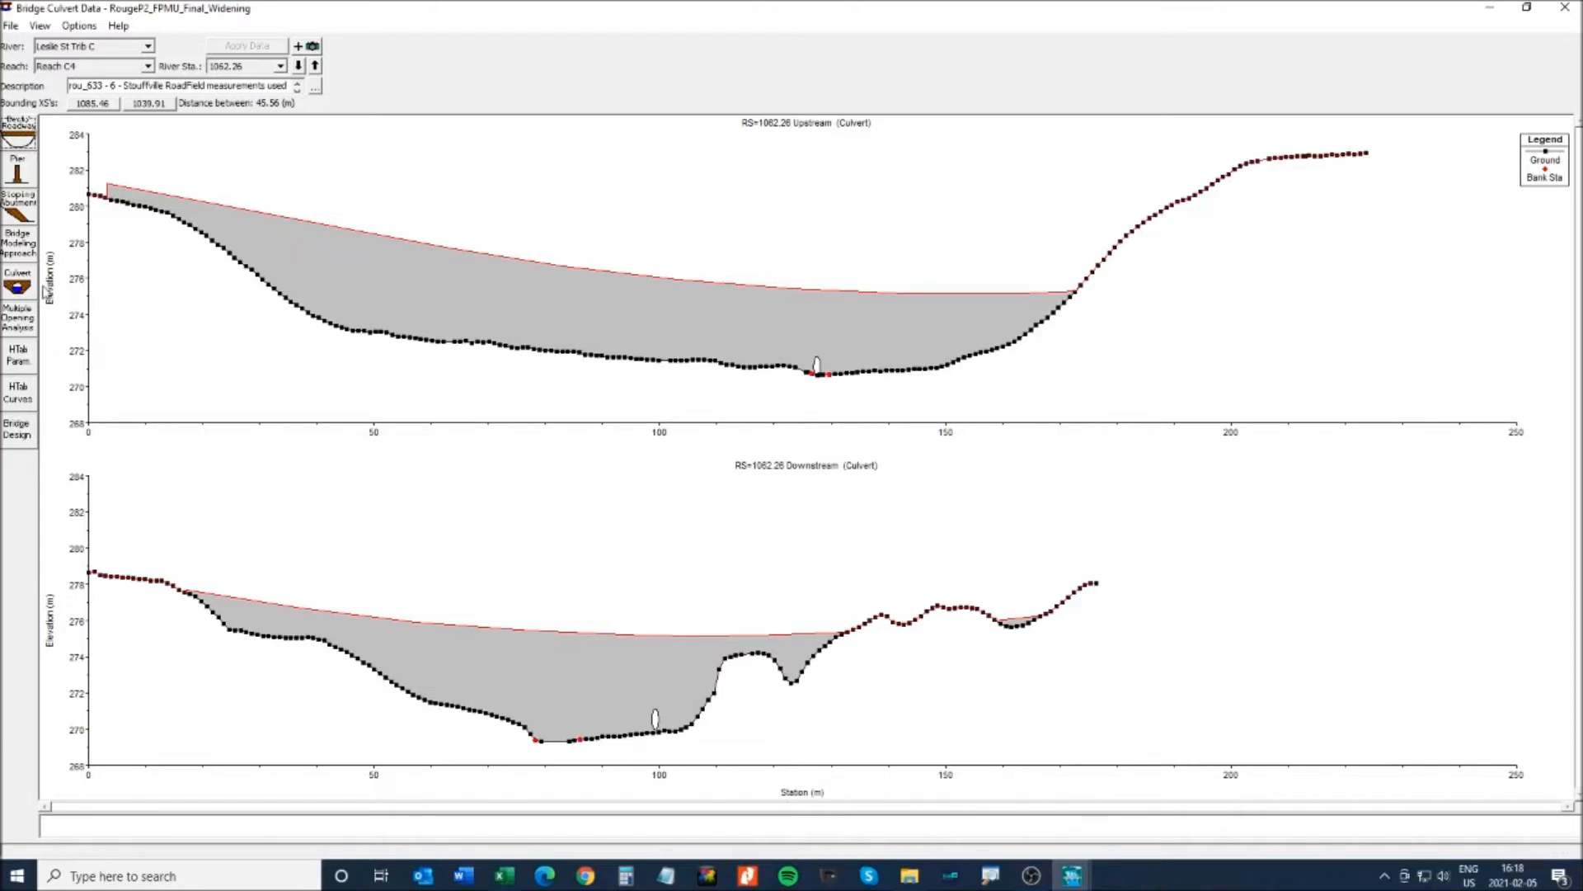
- Reopen the Culvert Data Editor, shift it right, and bring up Geometry.xlsx's Revised Model sheet
{"action": "left_click", "coordinate": [17, 286]}
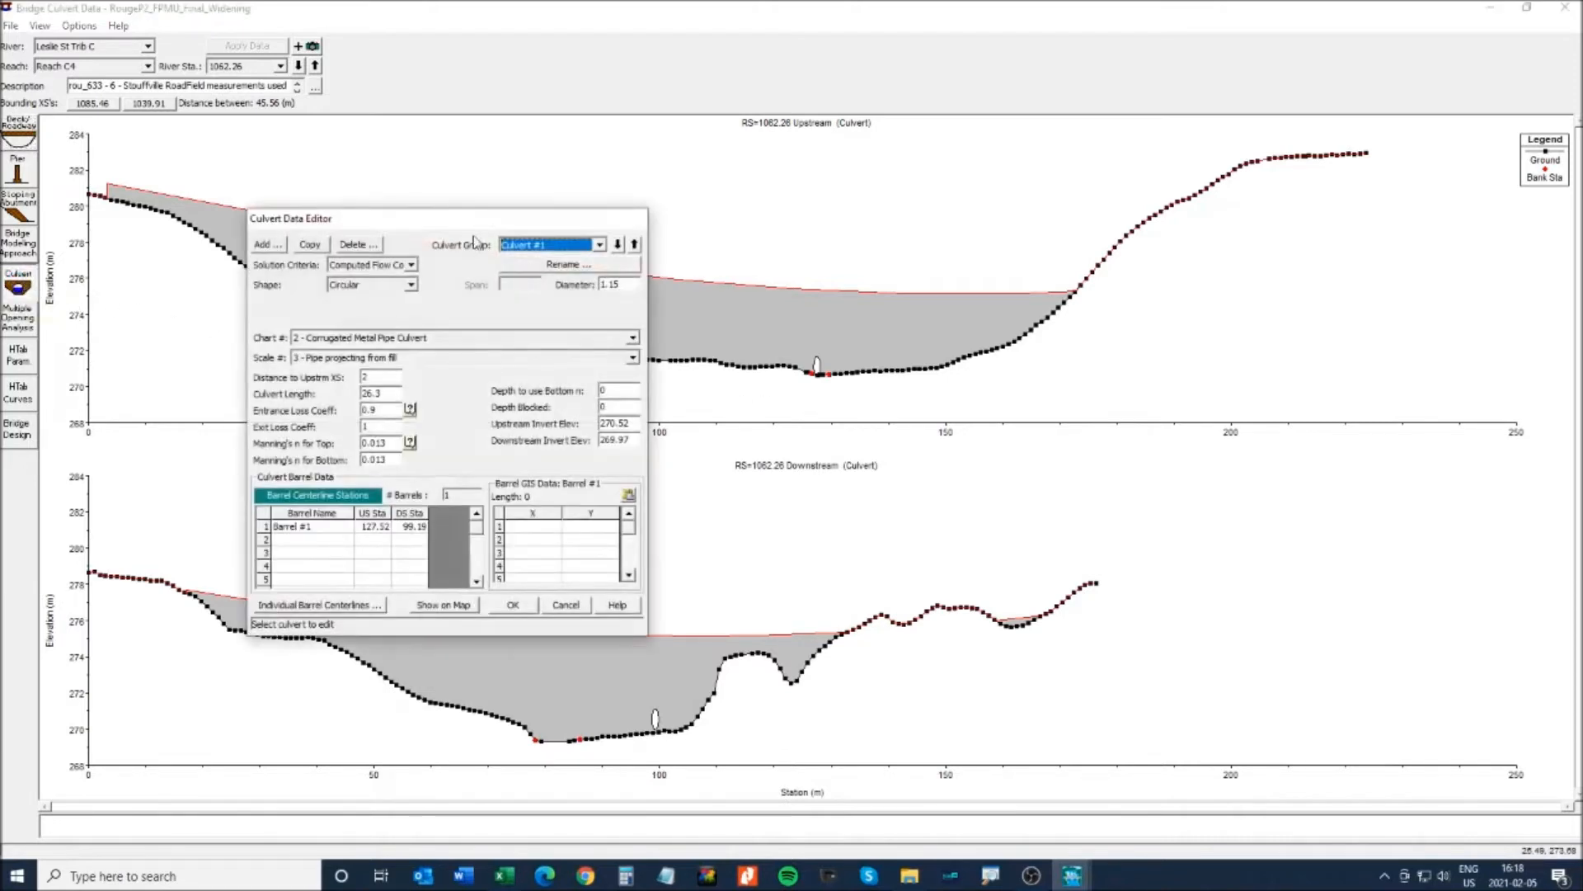
{"action": "left_click_drag", "start_coordinate": [459, 226], "coordinate": [653, 183]}
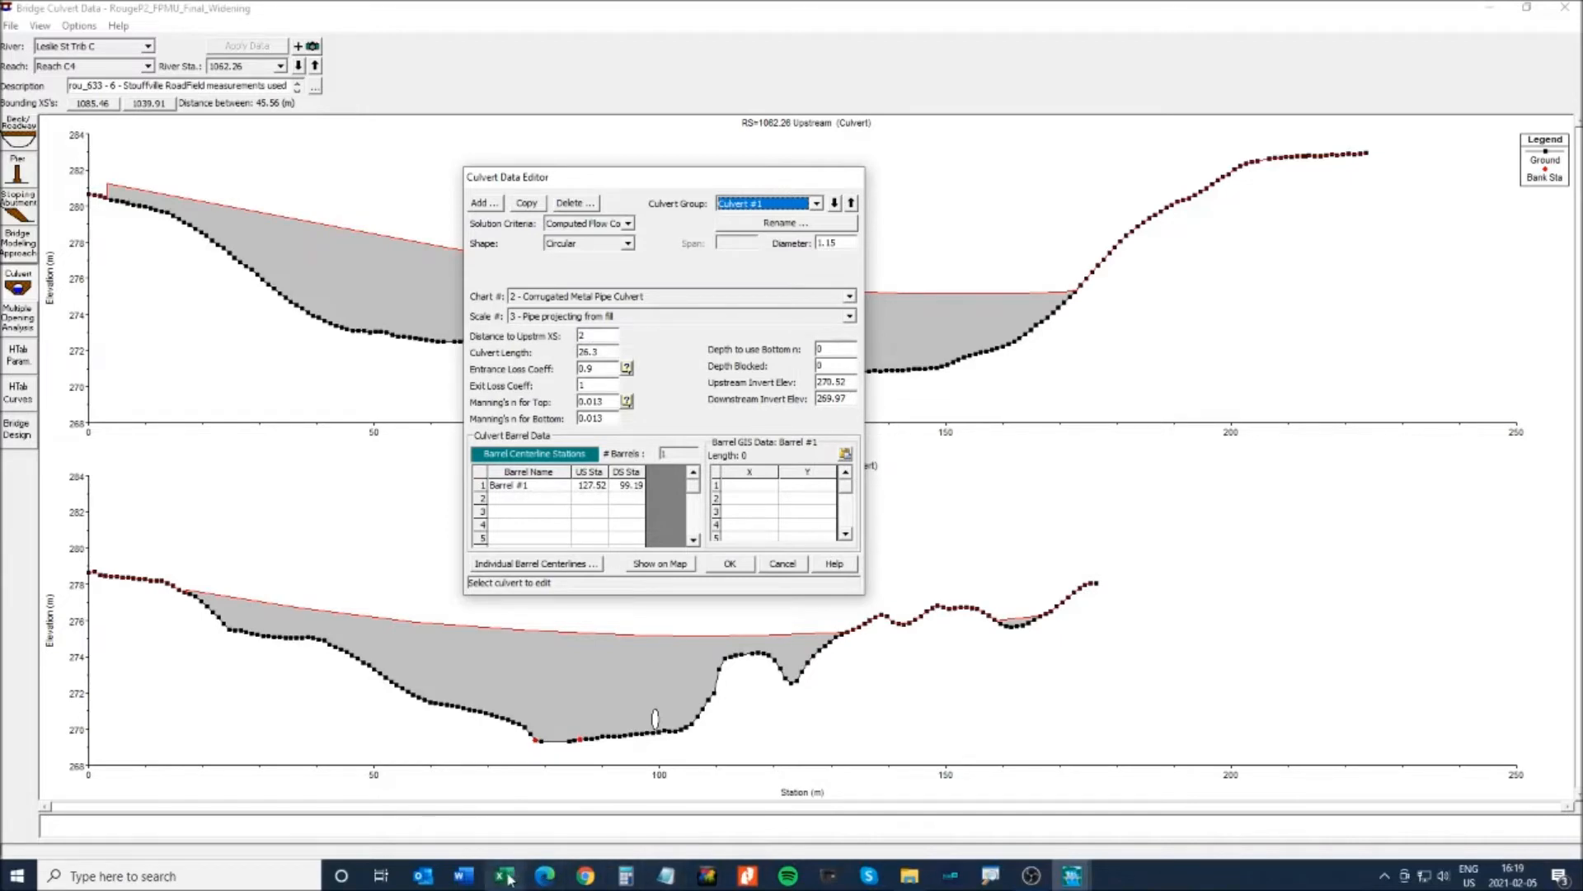
{"action": "left_click", "coordinate": [504, 875]}
{"action": "scroll", "coordinate": [378, 576], "scroll_direction": "up", "scroll_amount": 4}
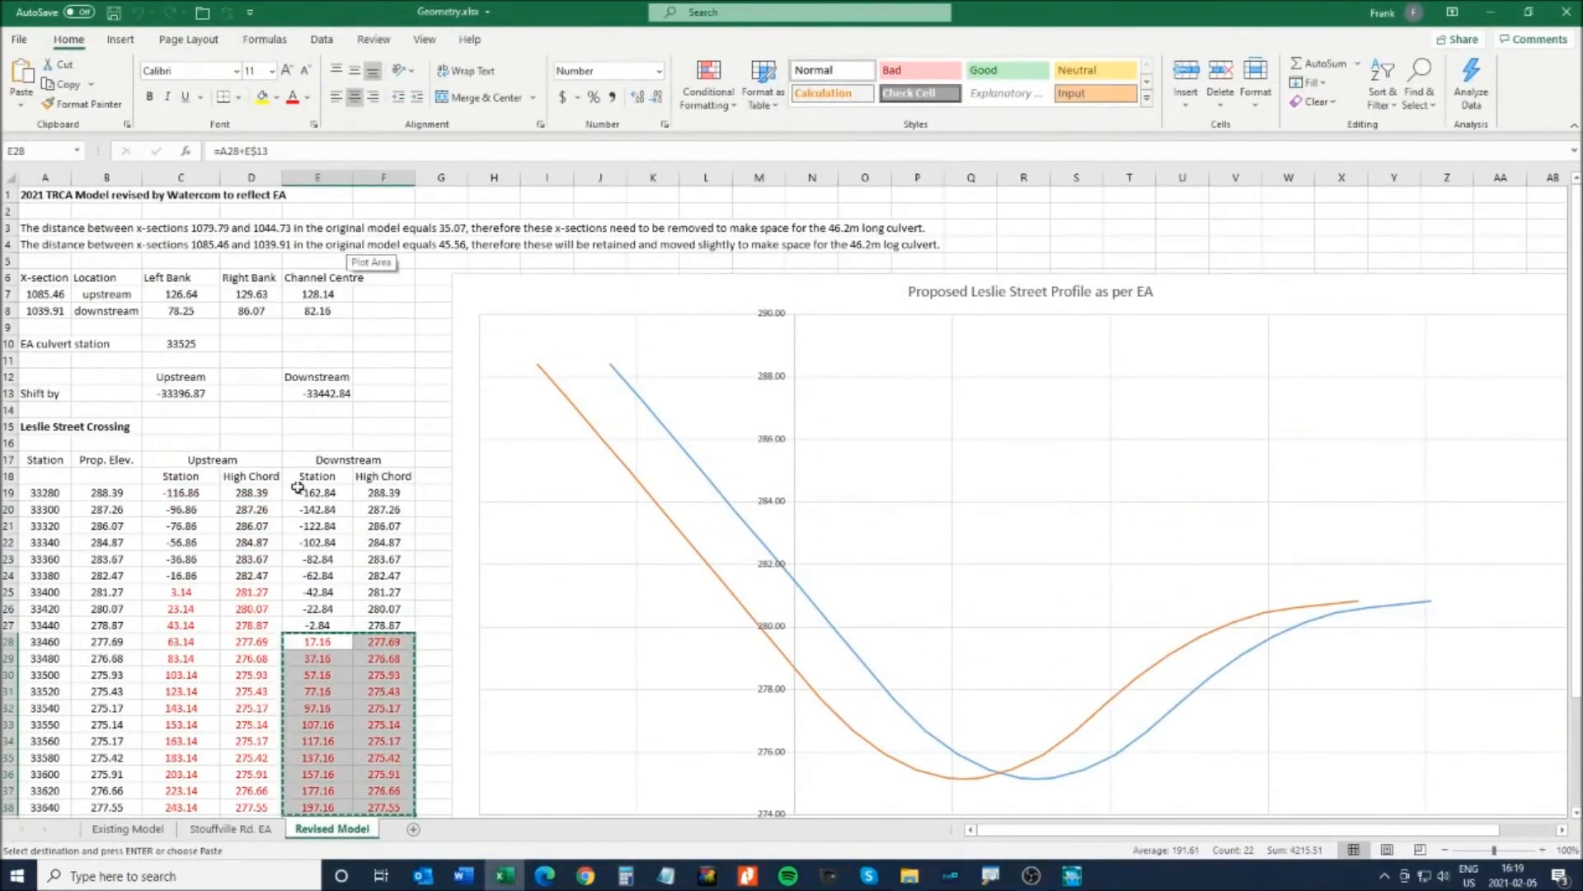
- Read channel-centre station 128.14 in cell E7, cancel the pending copy, and return to HEC-RAS
{"action": "left_click", "coordinate": [318, 294]}
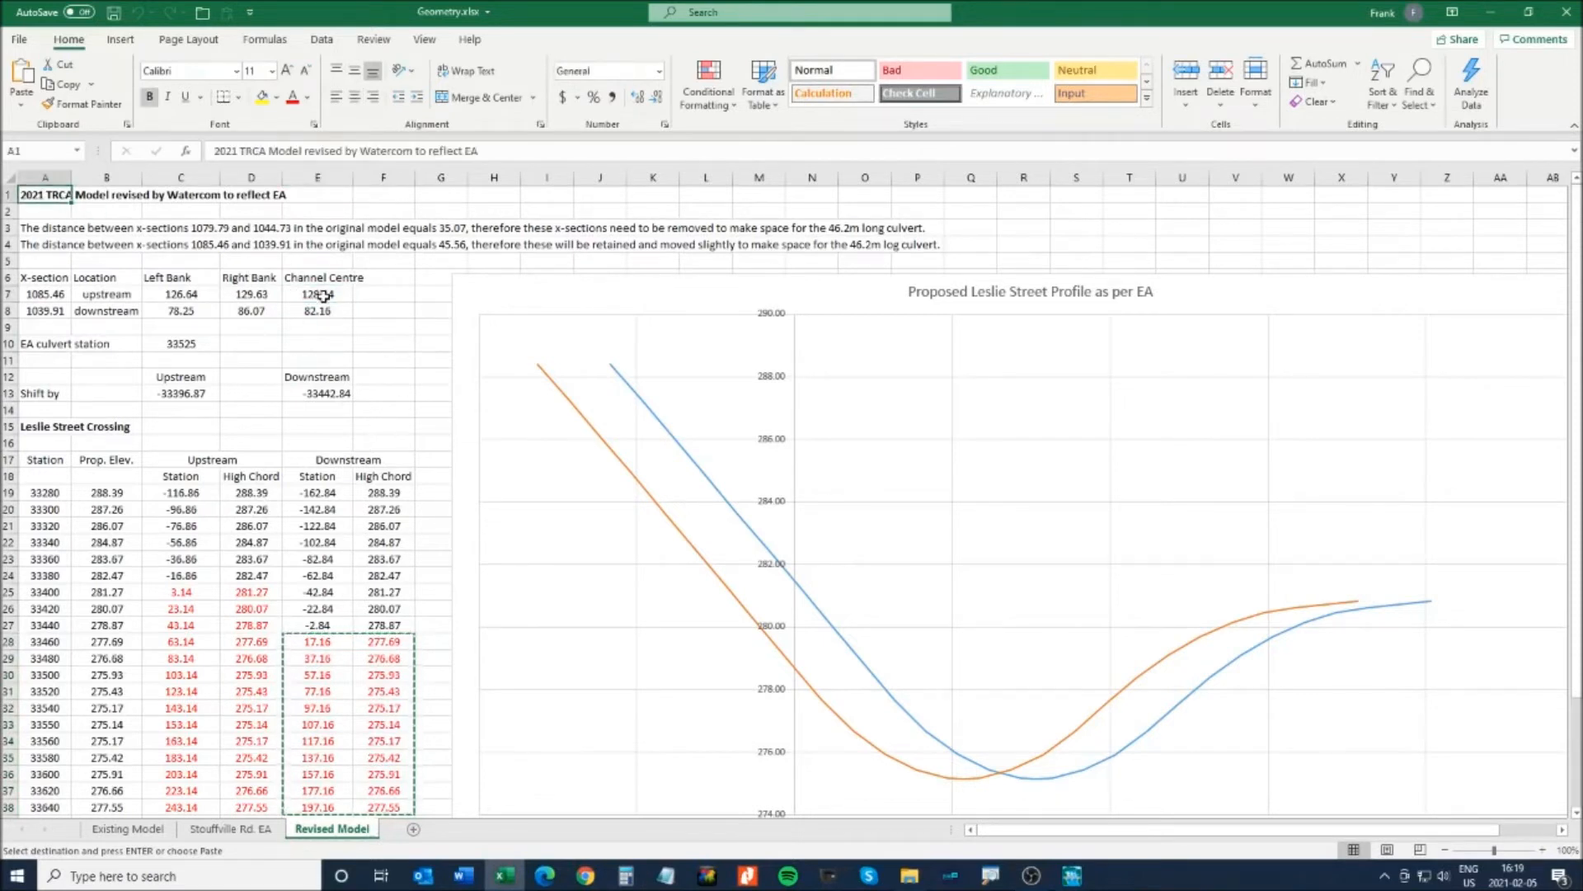
{"action": "key", "text": "Escape"}
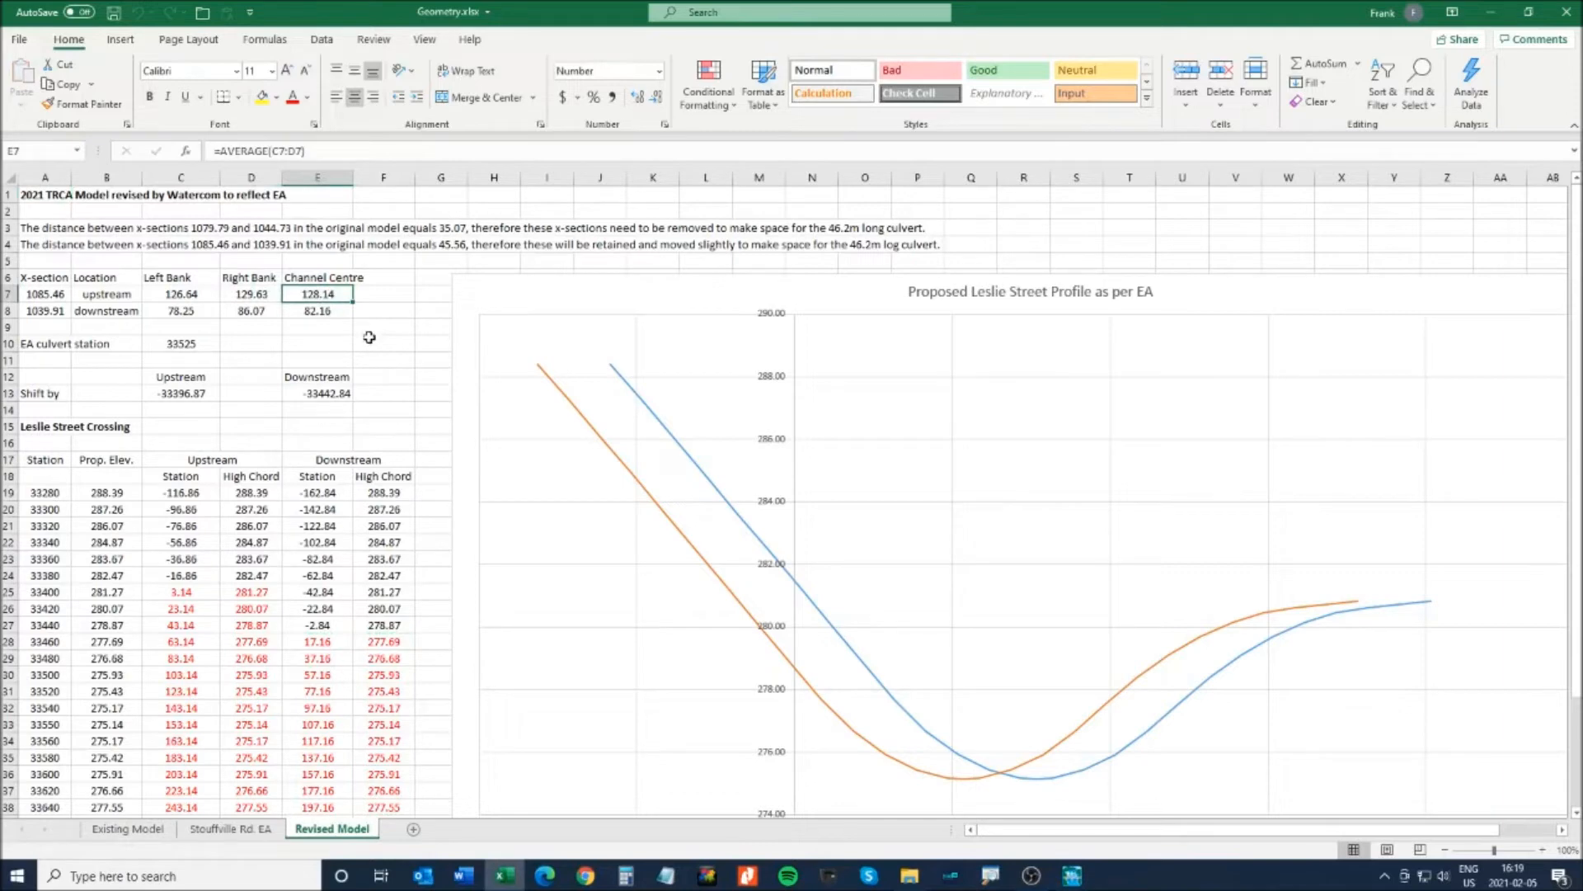
{"action": "key", "text": "alt+Tab"}
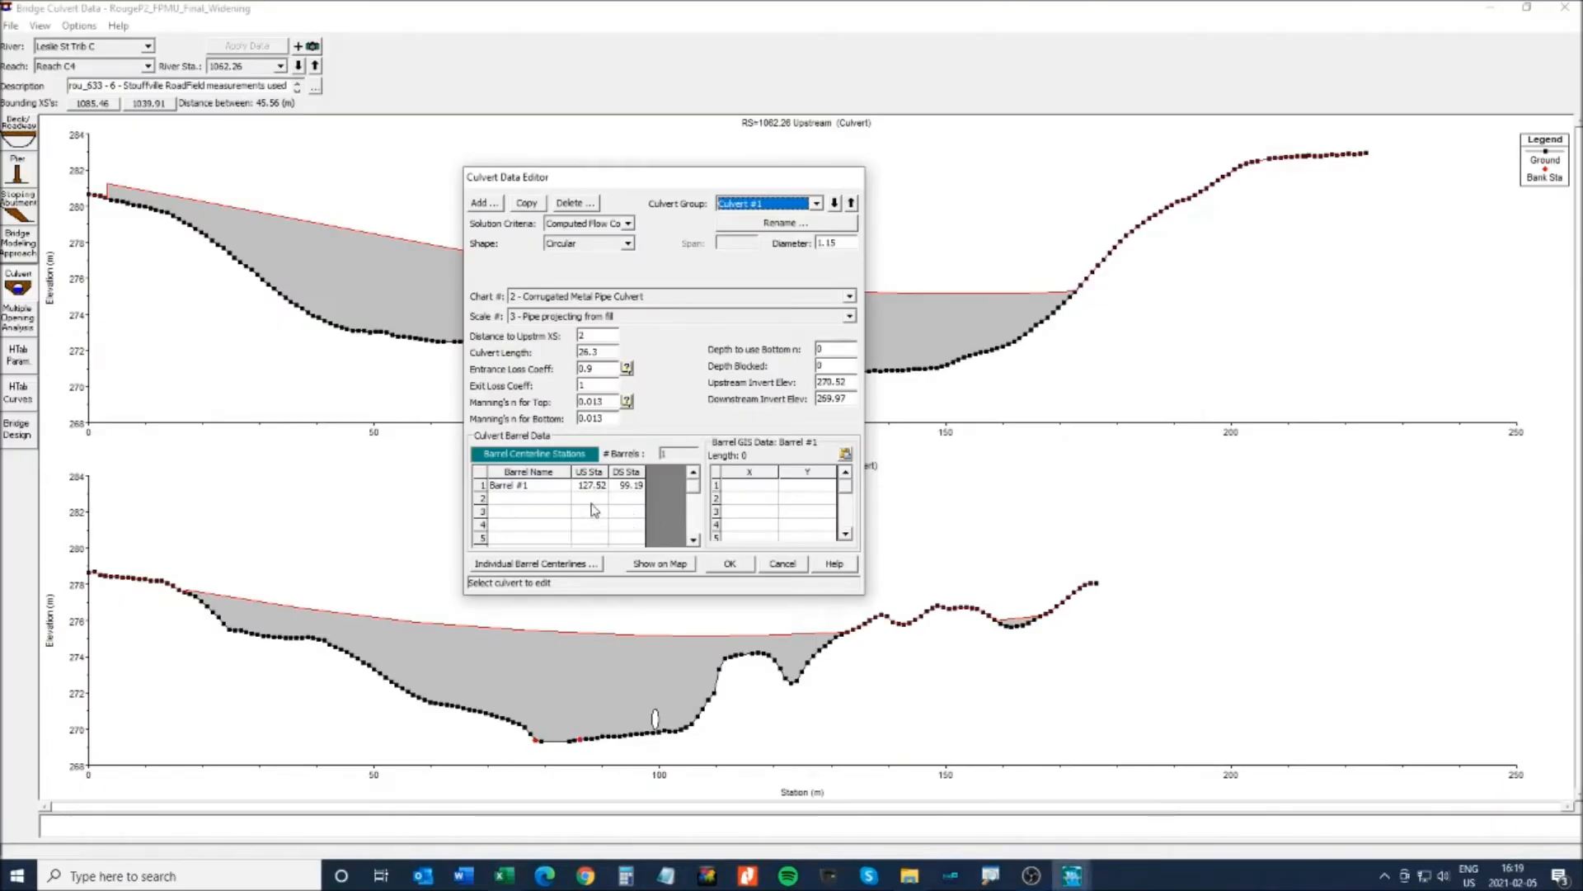
- Change Barrel #1's upstream station from 127.52 to 128.14
{"action": "left_click", "coordinate": [591, 488]}
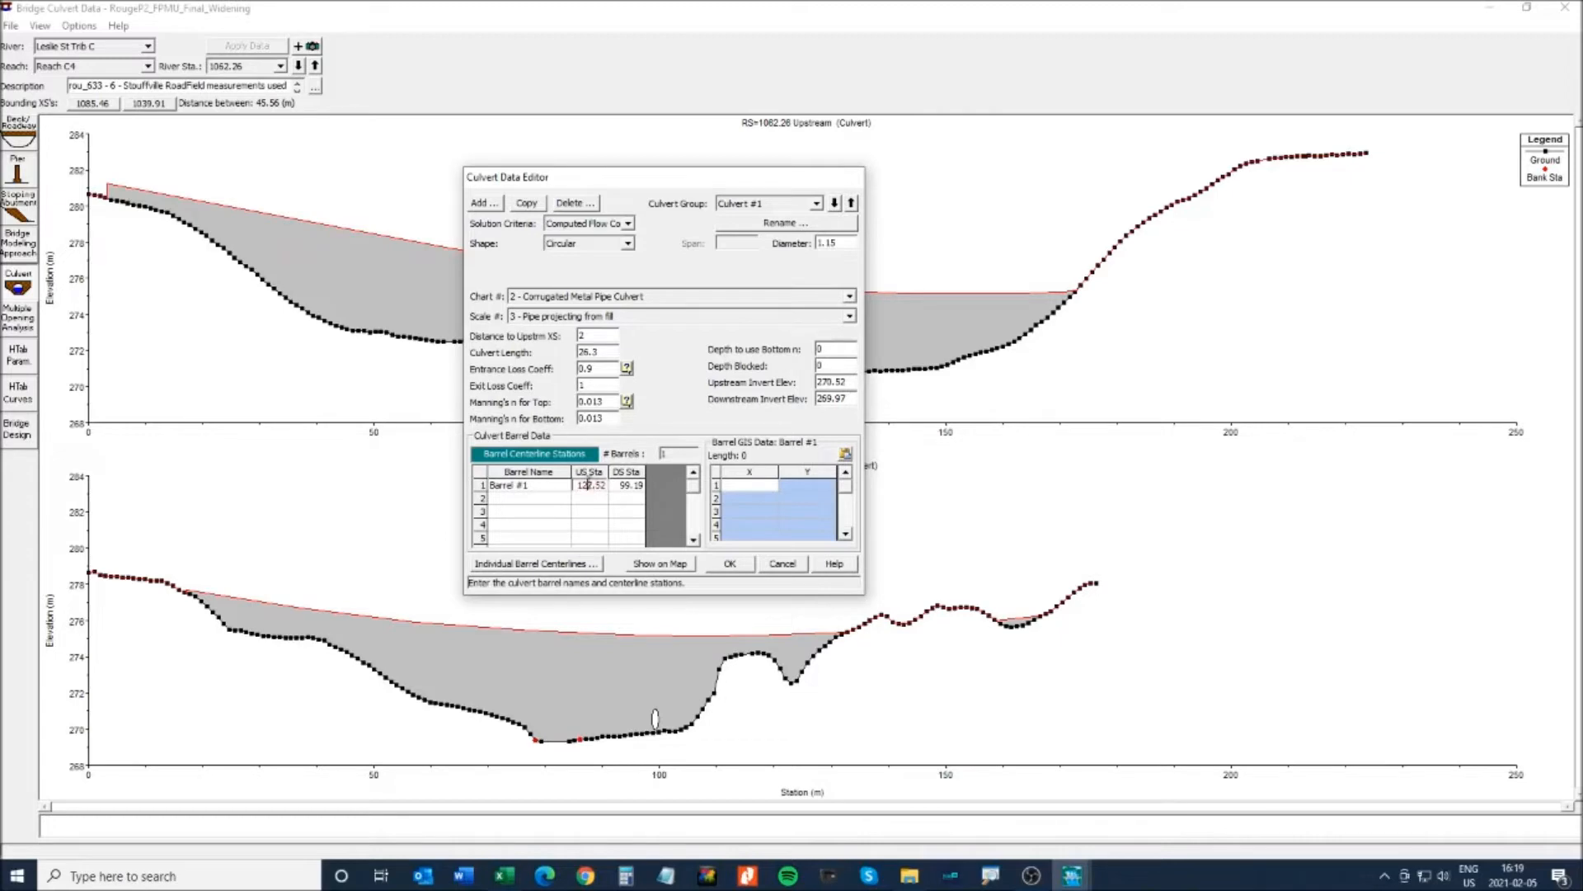
{"action": "key", "text": "alt+Tab"}
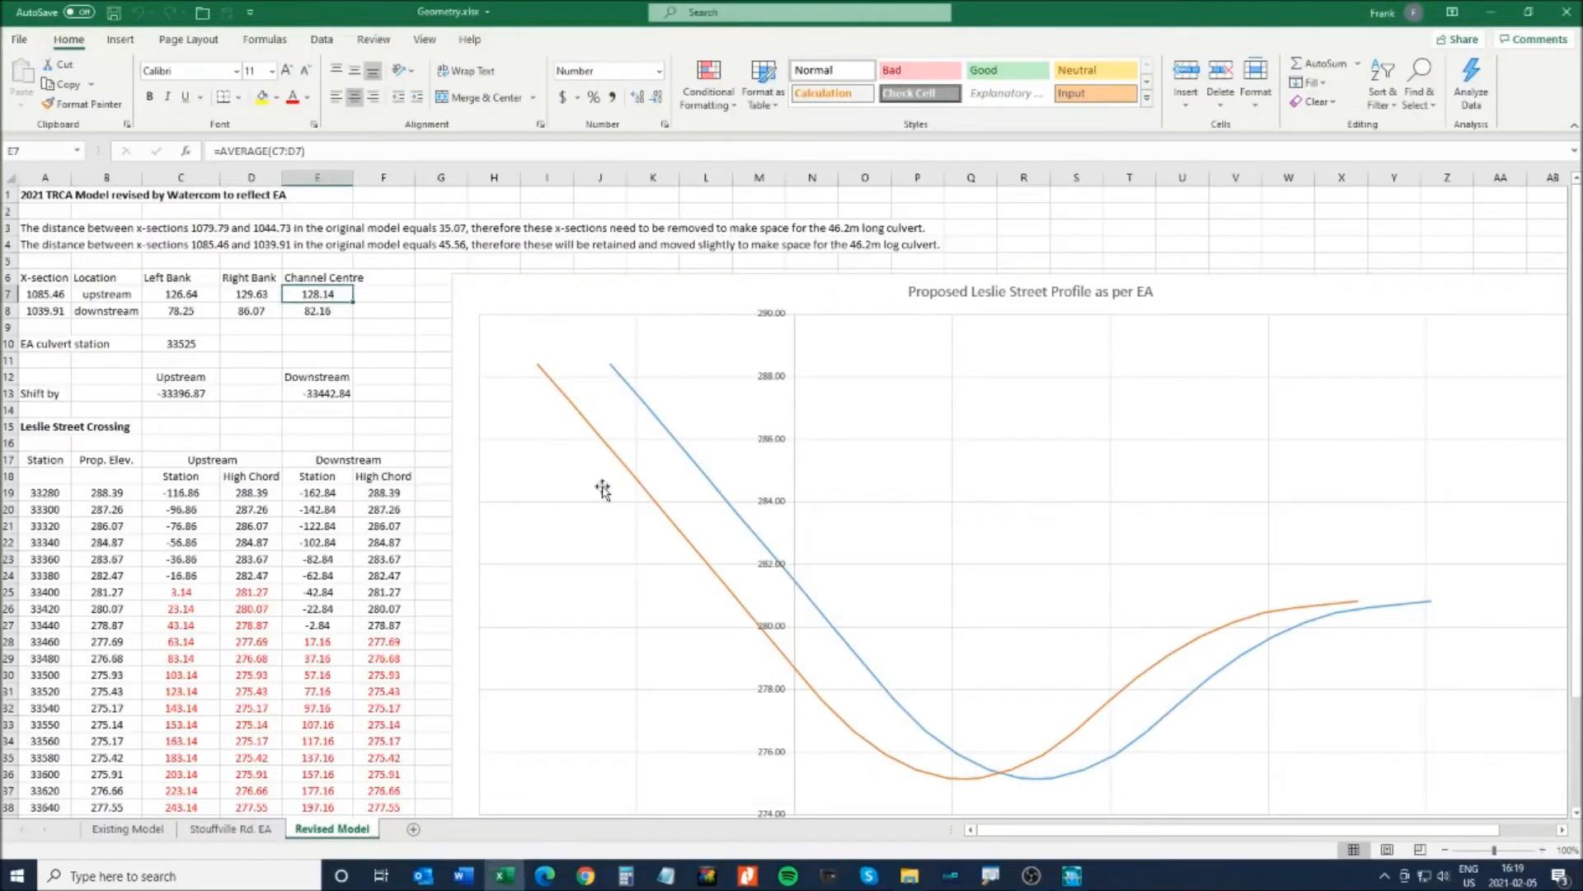
{"action": "key", "text": "alt+Tab"}
{"action": "left_click_drag", "start_coordinate": [577, 486], "coordinate": [611, 486]}
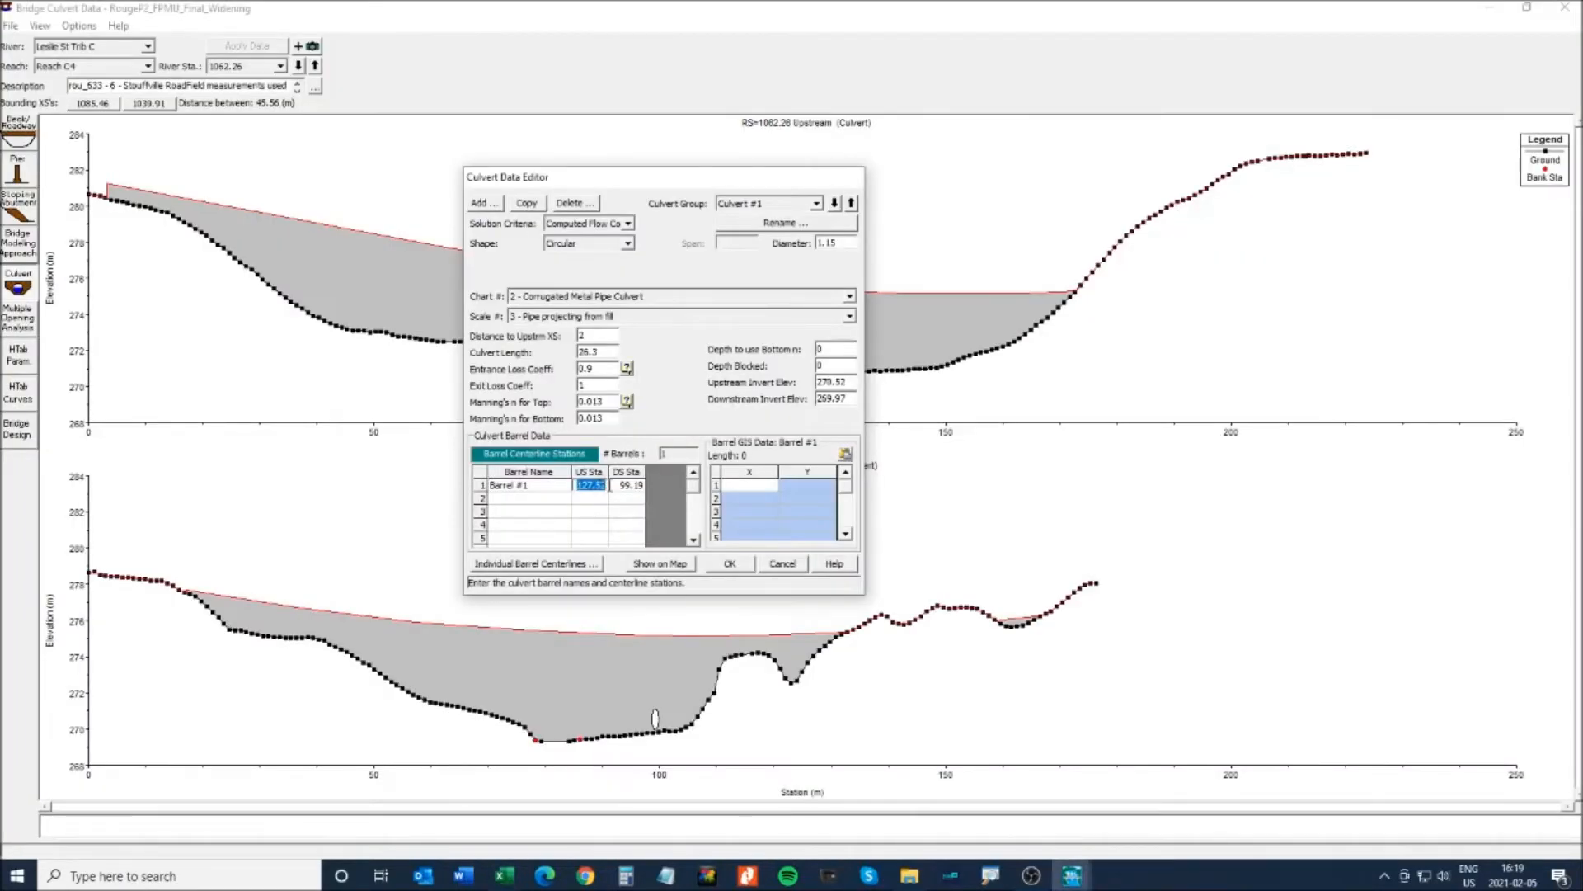
{"action": "type", "text": "14"}
- Set Barrel #1's downstream station to 82.16 and apply the culvert data
{"action": "key", "text": "alt+Tab"}
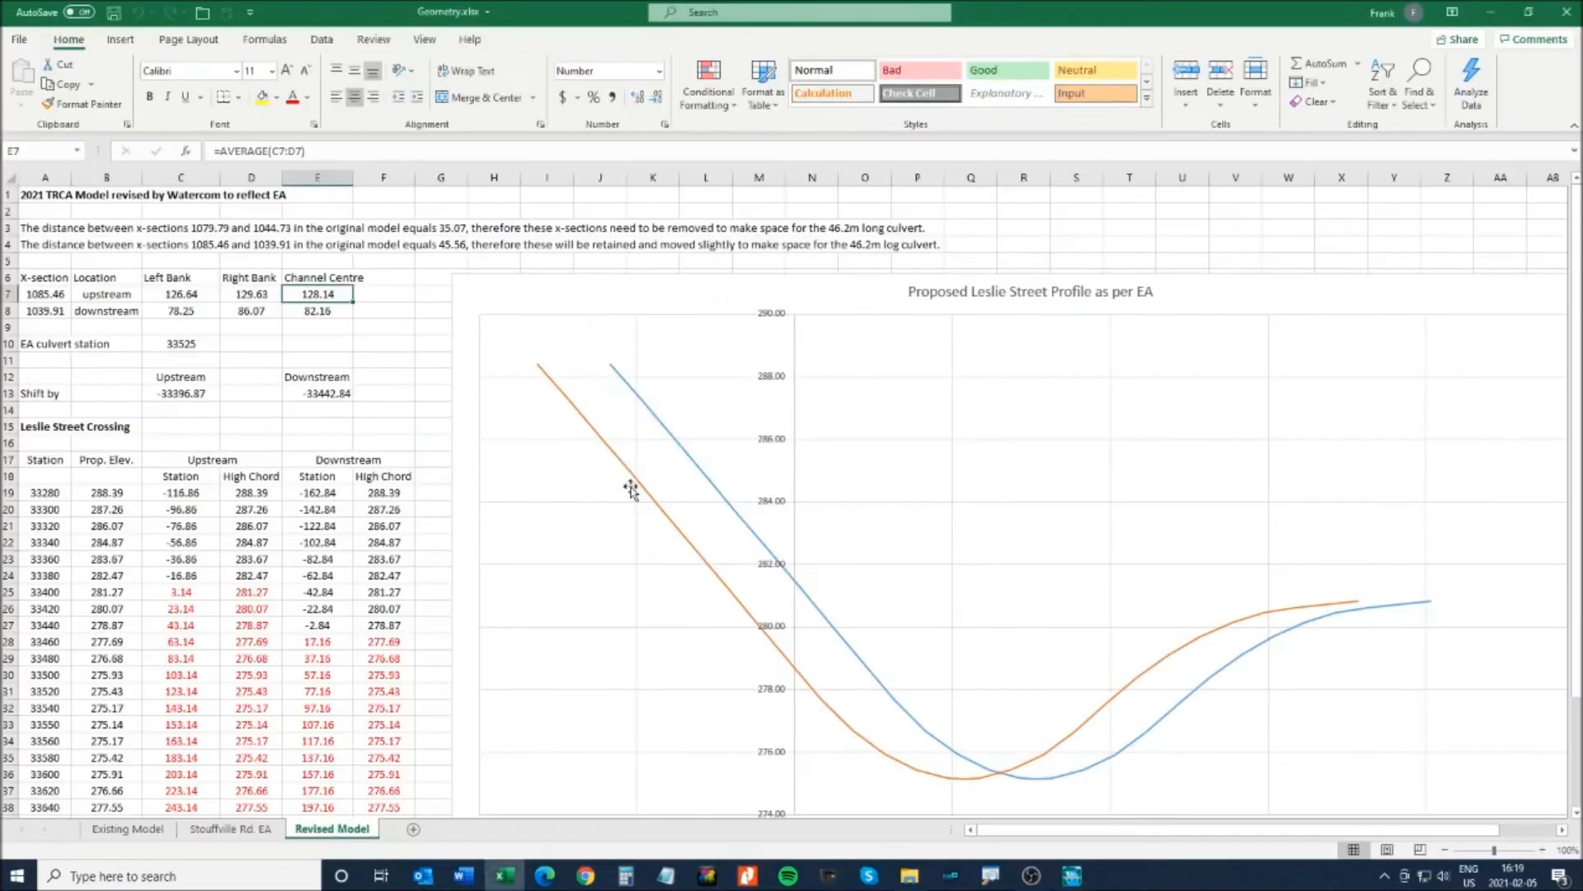
{"action": "key", "text": "alt+Tab"}
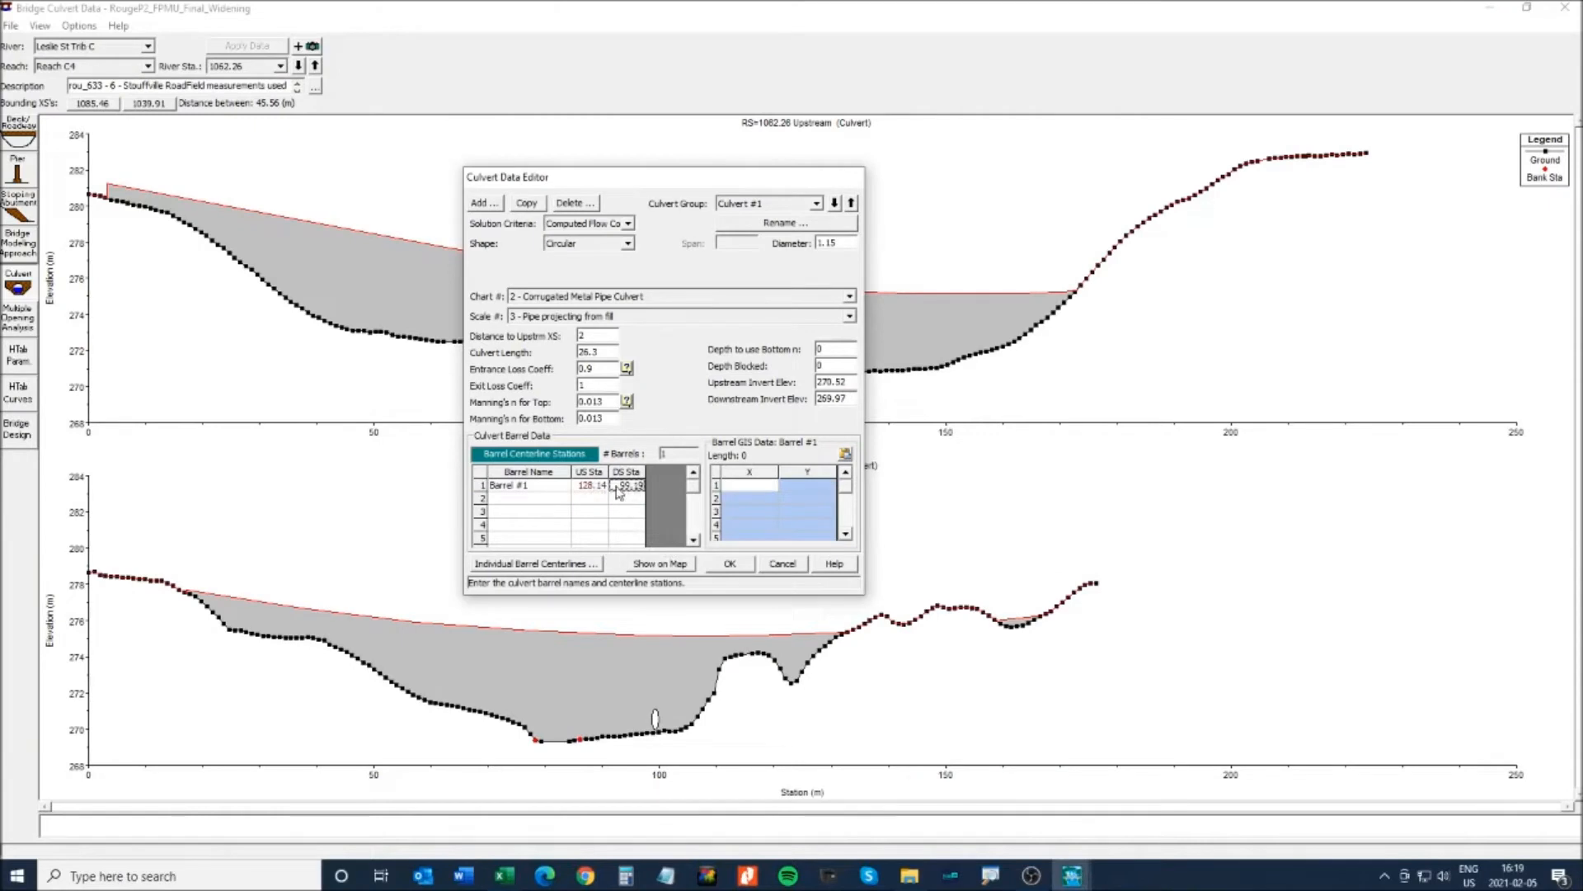
{"action": "left_click", "coordinate": [627, 487]}
{"action": "type", "text": "82.16"}
{"action": "left_click", "coordinate": [730, 569]}
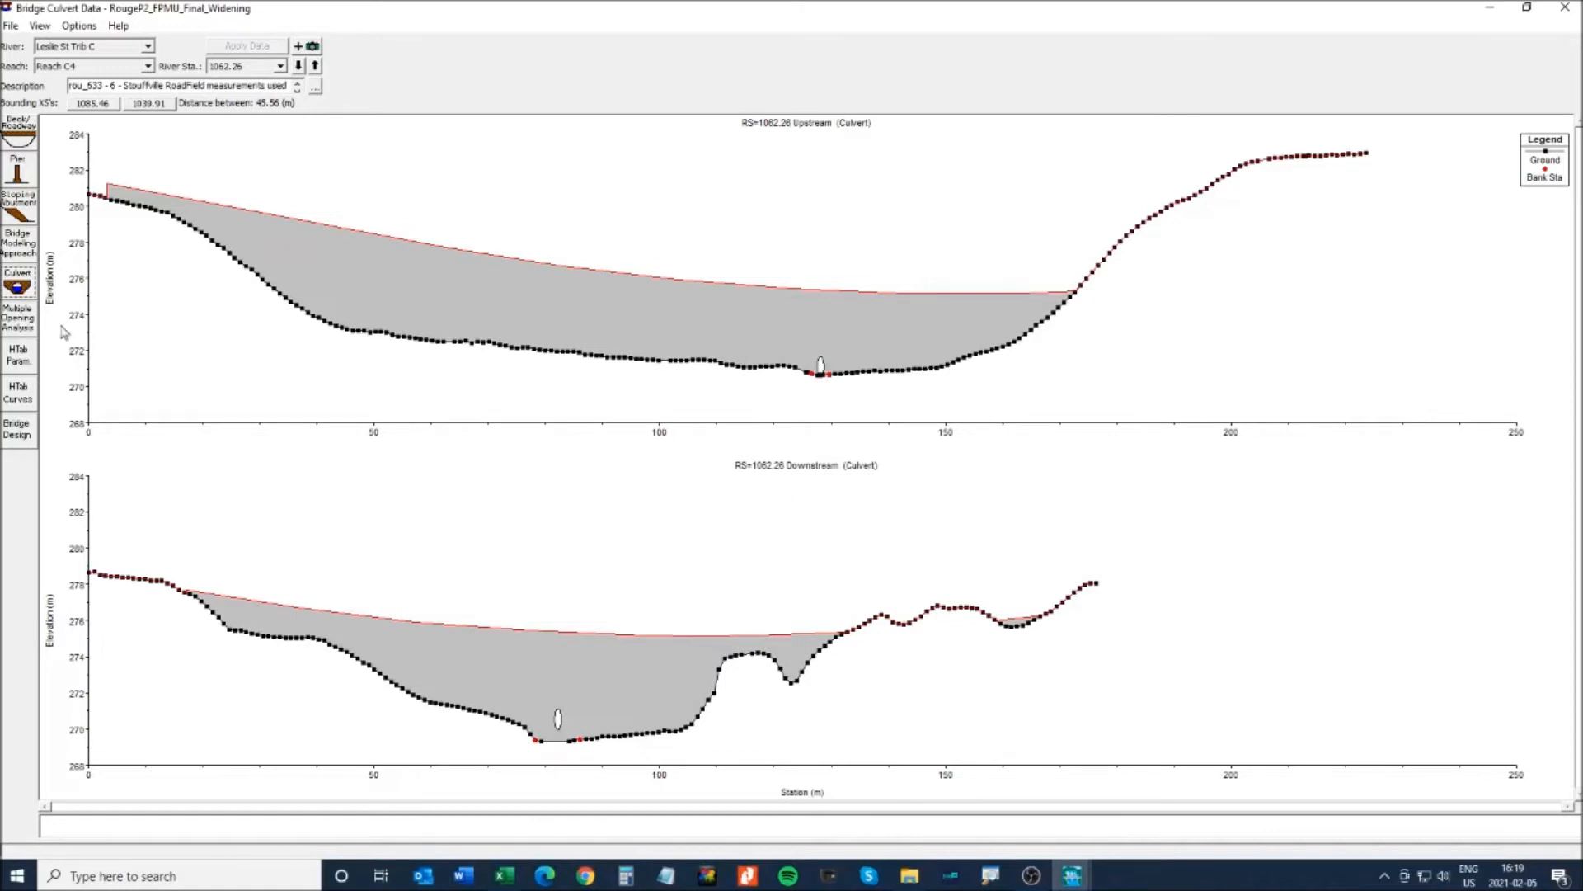
{"action": "left_click", "coordinate": [28, 289]}
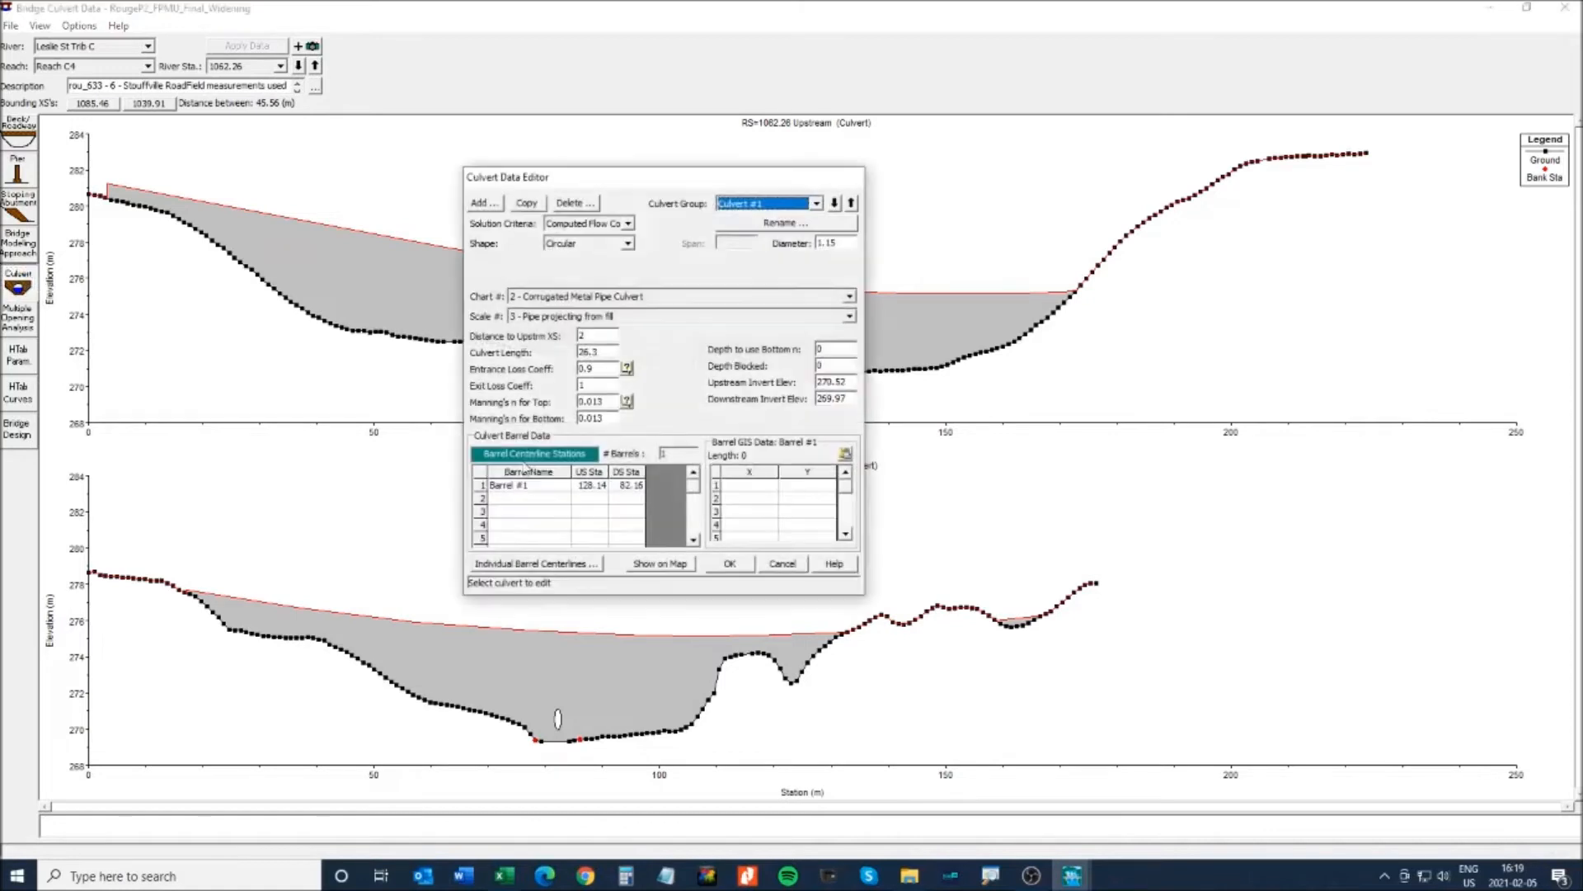
- Enter 0 for Distance to Upstrm XS and 46.2 m culvert length, checking loss coefficients and Manning's n
{"action": "left_click", "coordinate": [597, 336]}
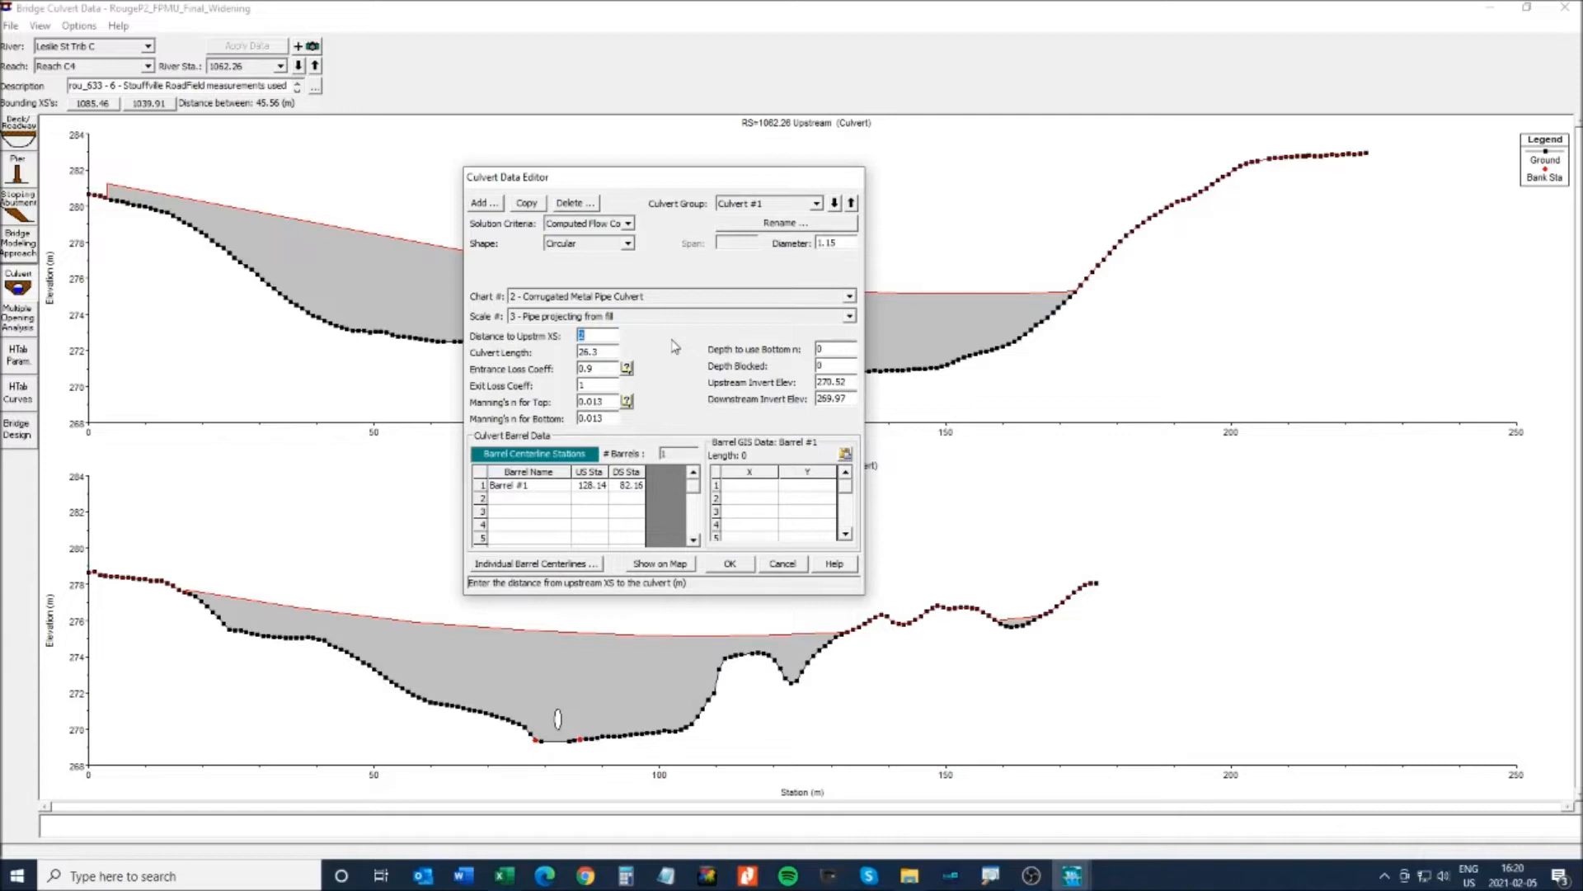
{"action": "type", "text": "0"}
{"action": "double_click", "coordinate": [604, 351]}
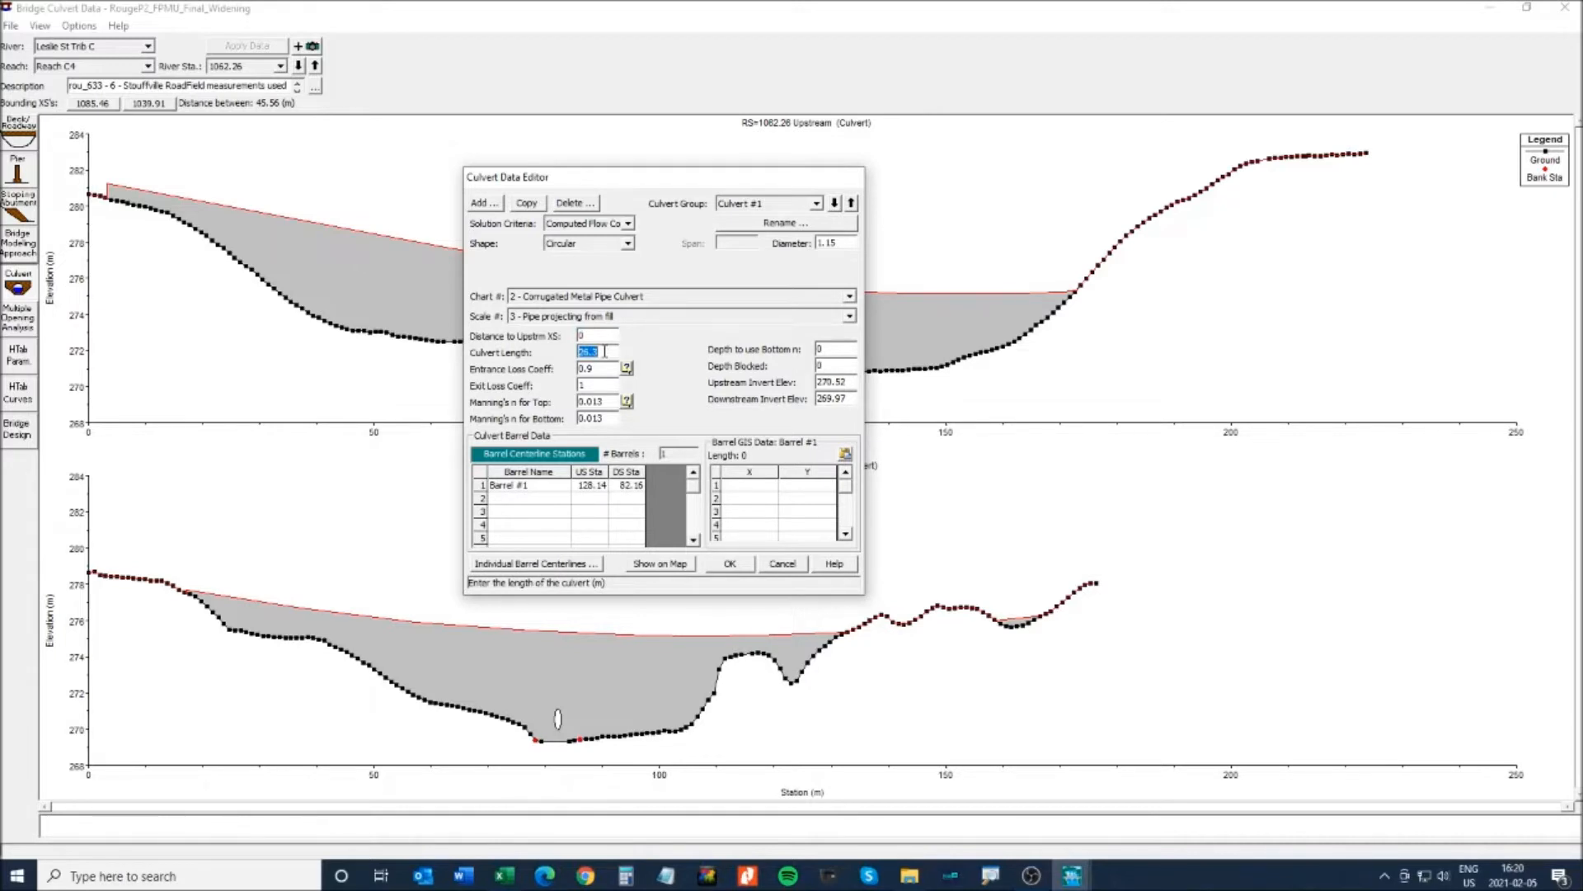
{"action": "type", "text": "46"}
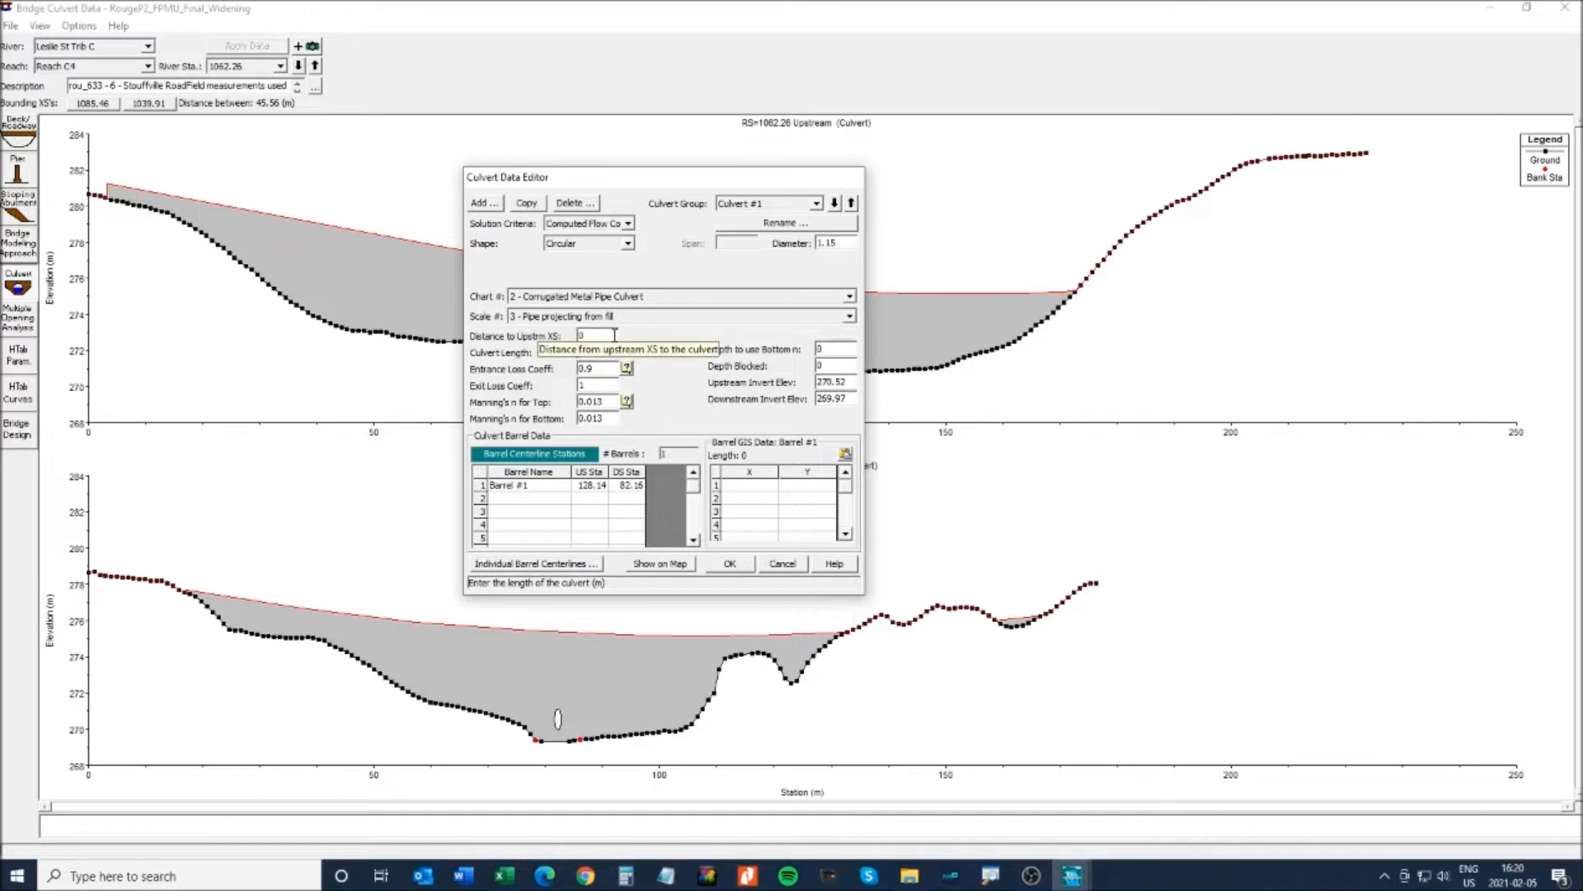
{"action": "left_click", "coordinate": [605, 367]}
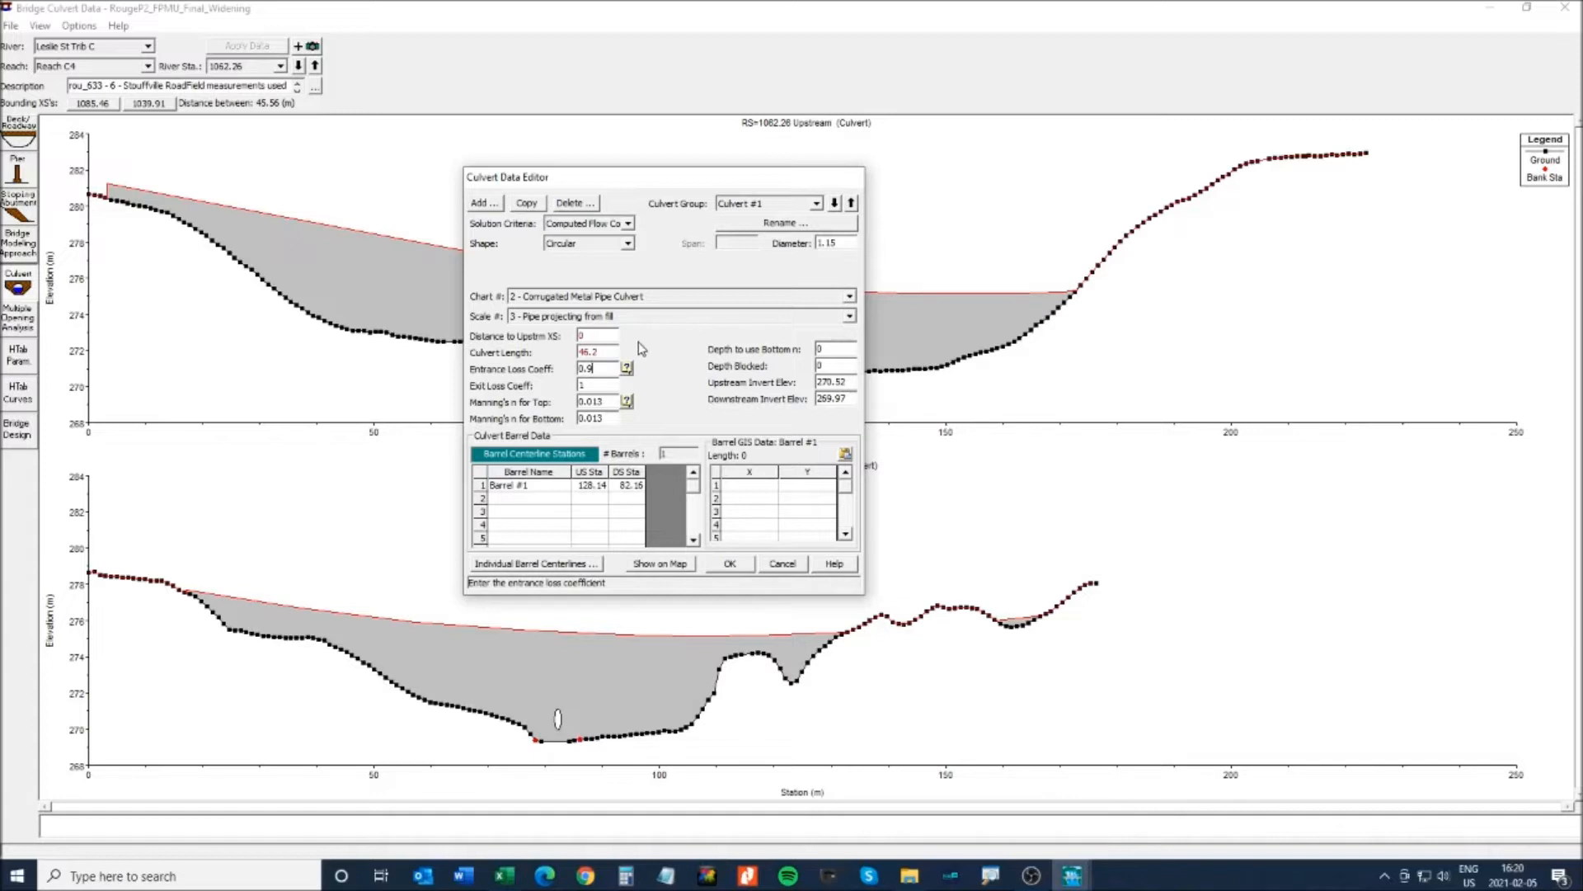
{"action": "left_click", "coordinate": [587, 385]}
{"action": "left_click", "coordinate": [609, 403]}
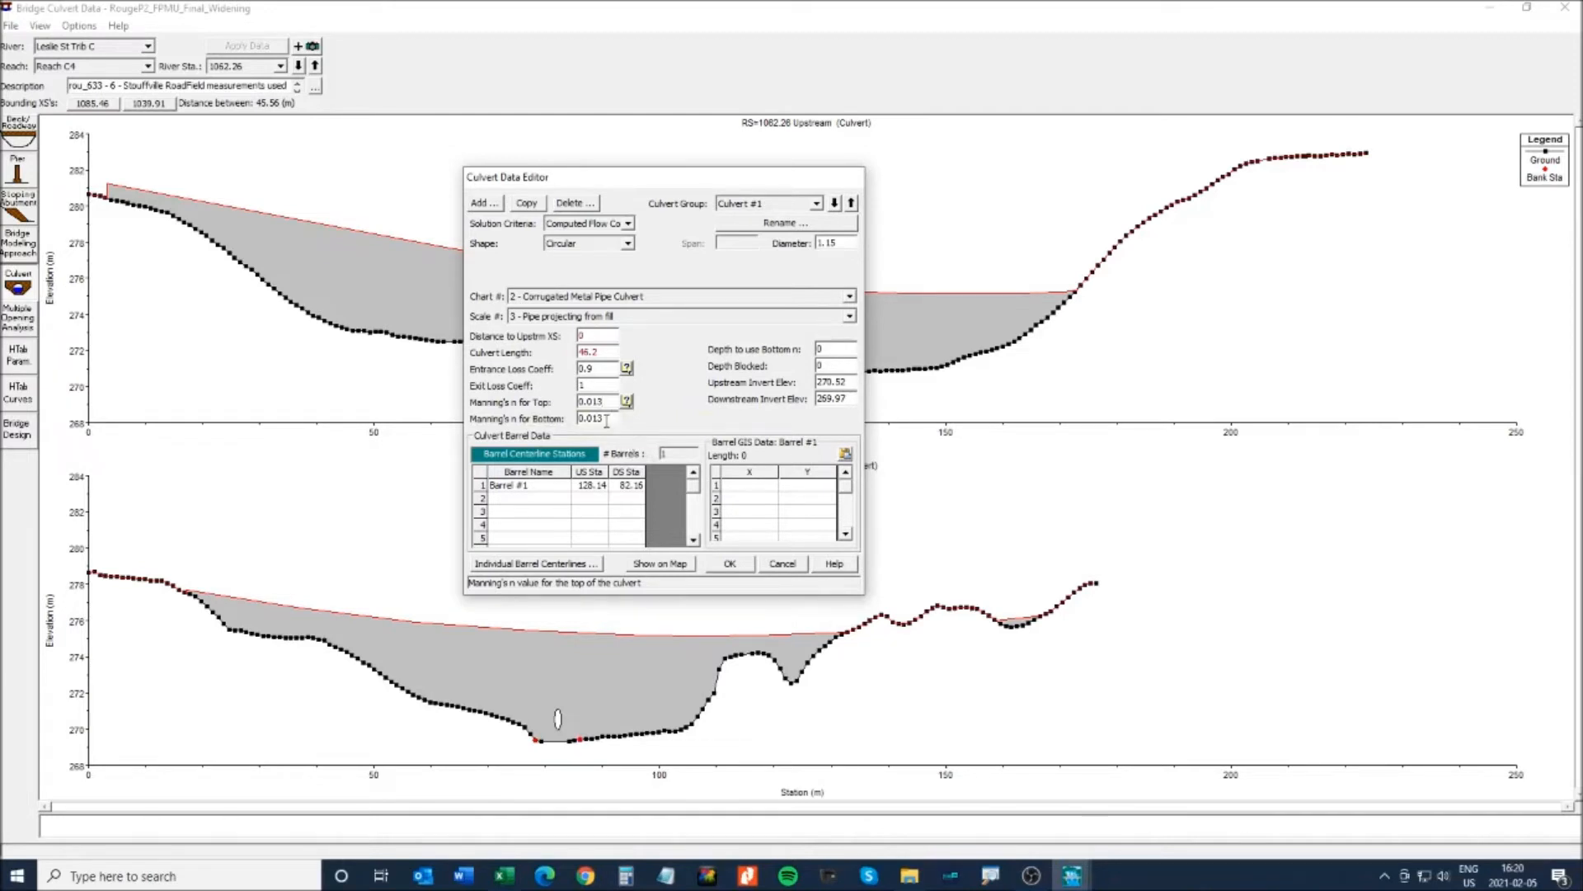
{"action": "left_click", "coordinate": [848, 384]}
- Read the north invert 270.41 on the Stouffville Rd. EA sheet and enter it as Upstream Invert Elev
{"action": "left_click", "coordinate": [503, 878]}
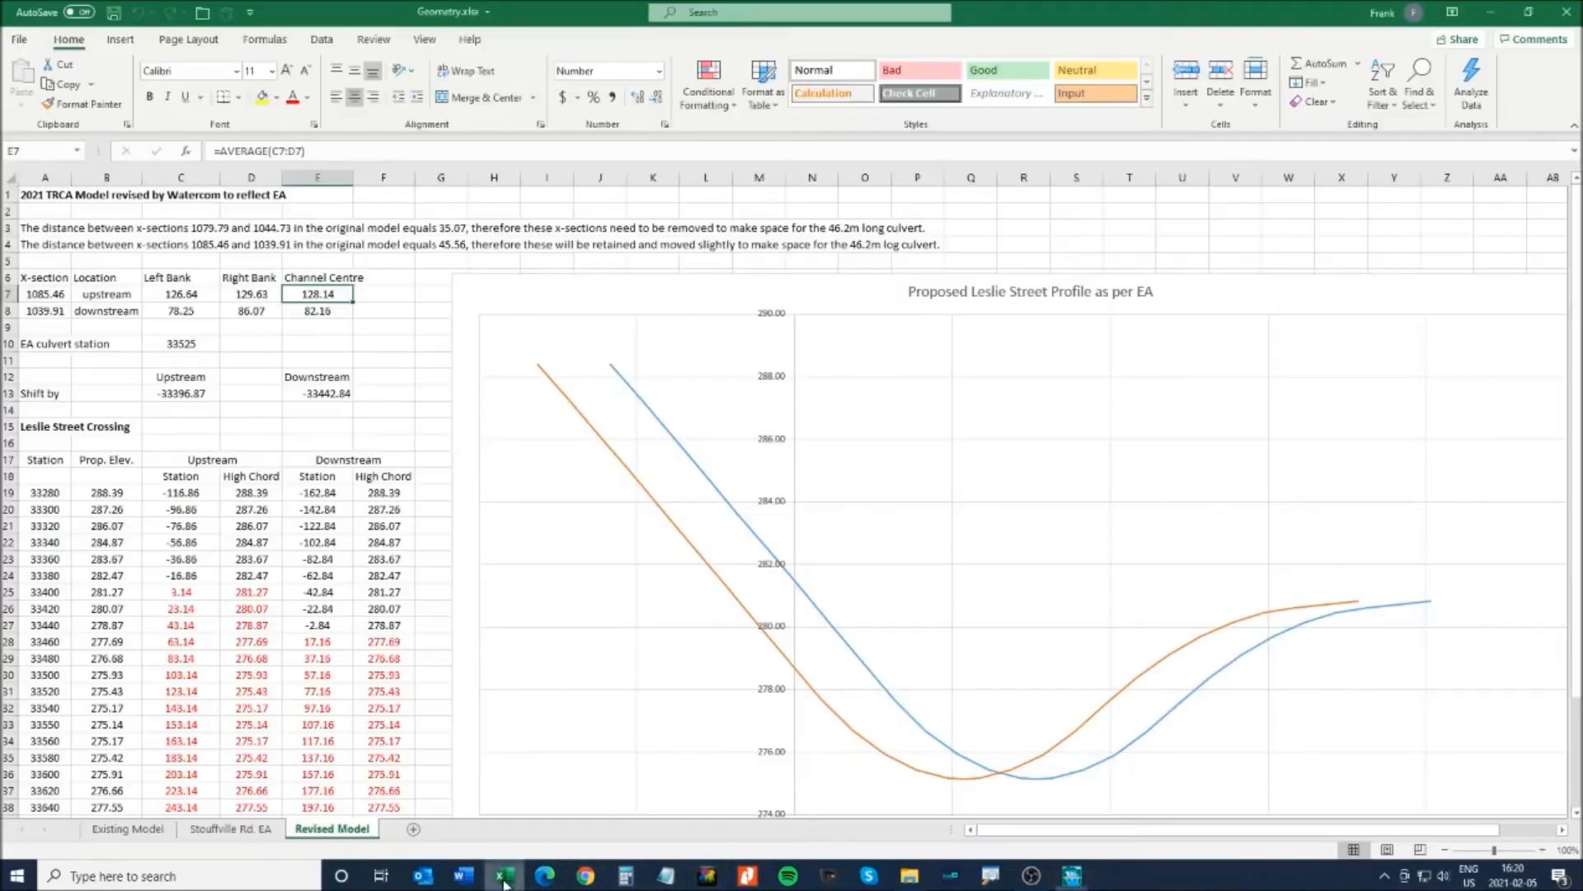
{"action": "scroll", "coordinate": [330, 660], "scroll_direction": "down", "scroll_amount": 5}
{"action": "scroll", "coordinate": [324, 679], "scroll_direction": "up", "scroll_amount": 5}
{"action": "left_click", "coordinate": [239, 829]}
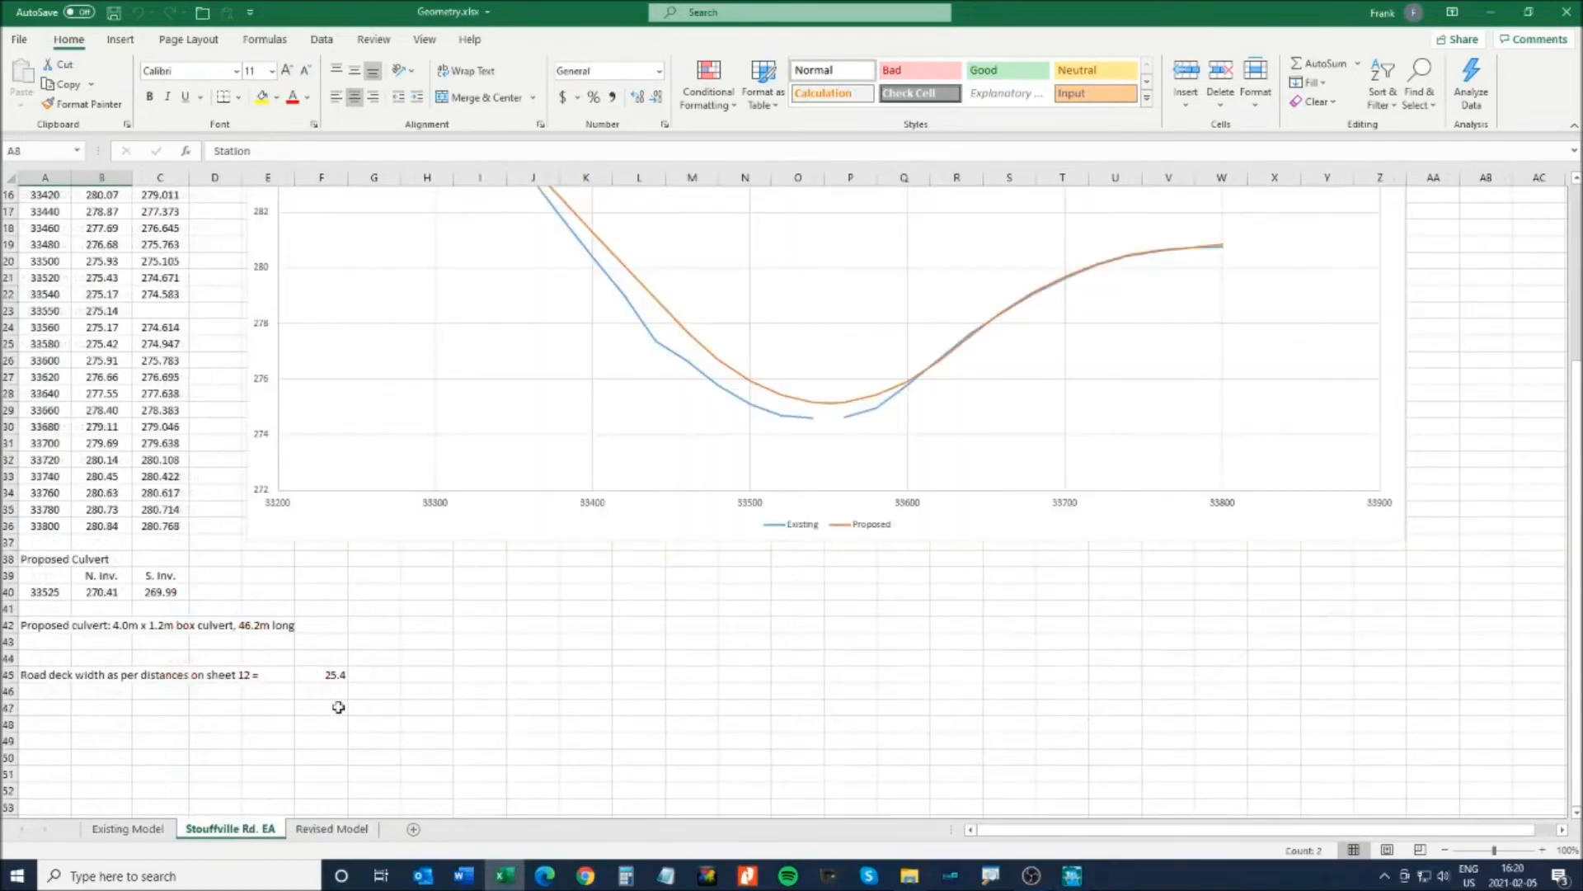
{"action": "left_click", "coordinate": [103, 591]}
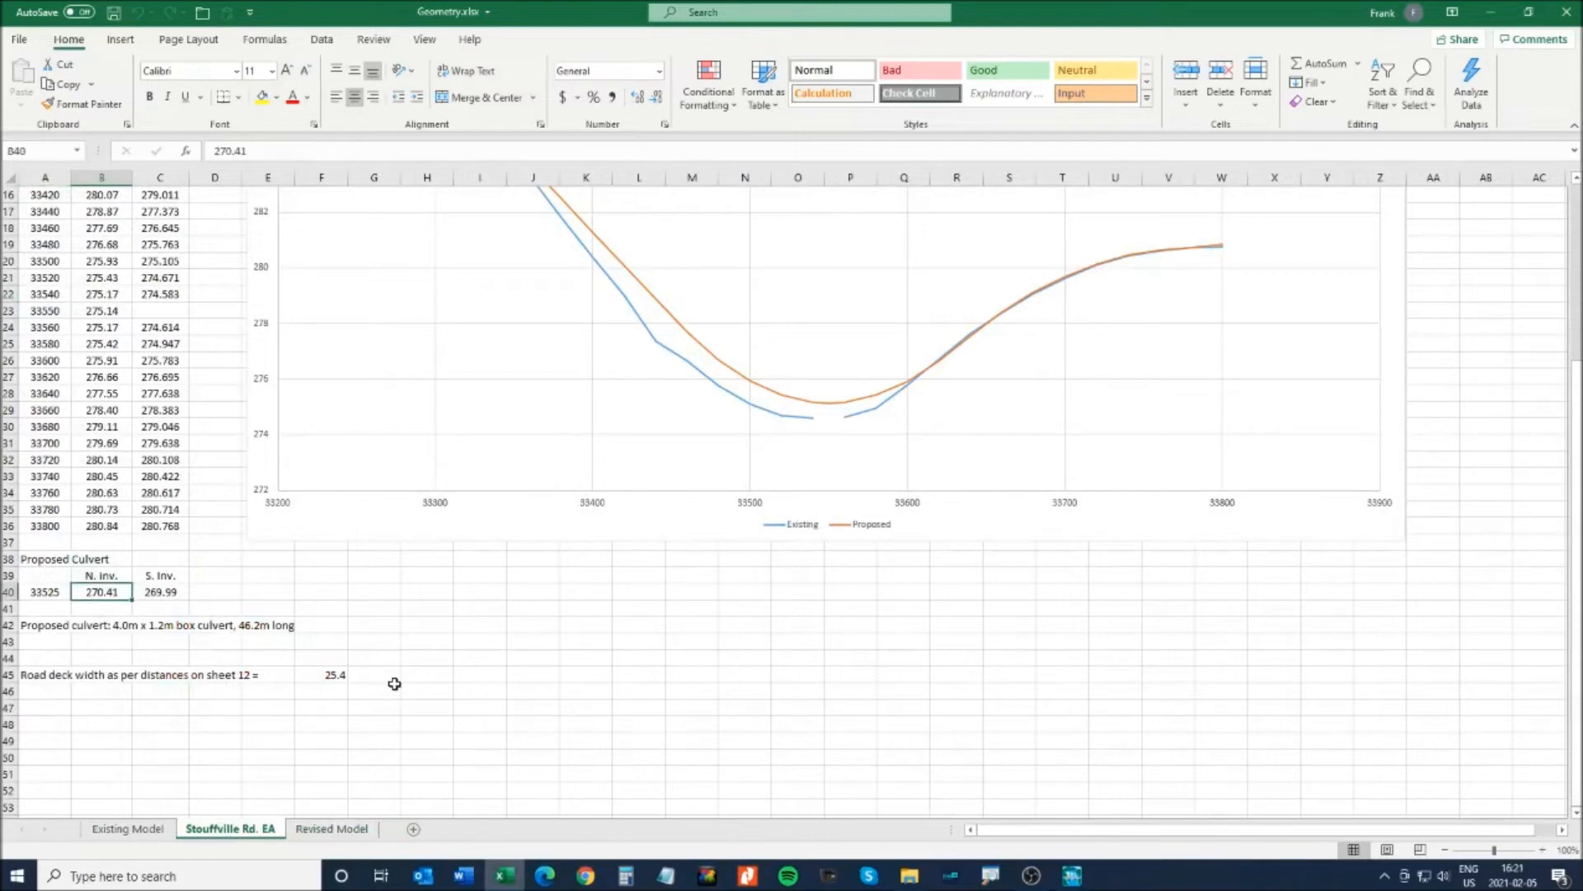
{"action": "key", "text": "alt+Tab"}
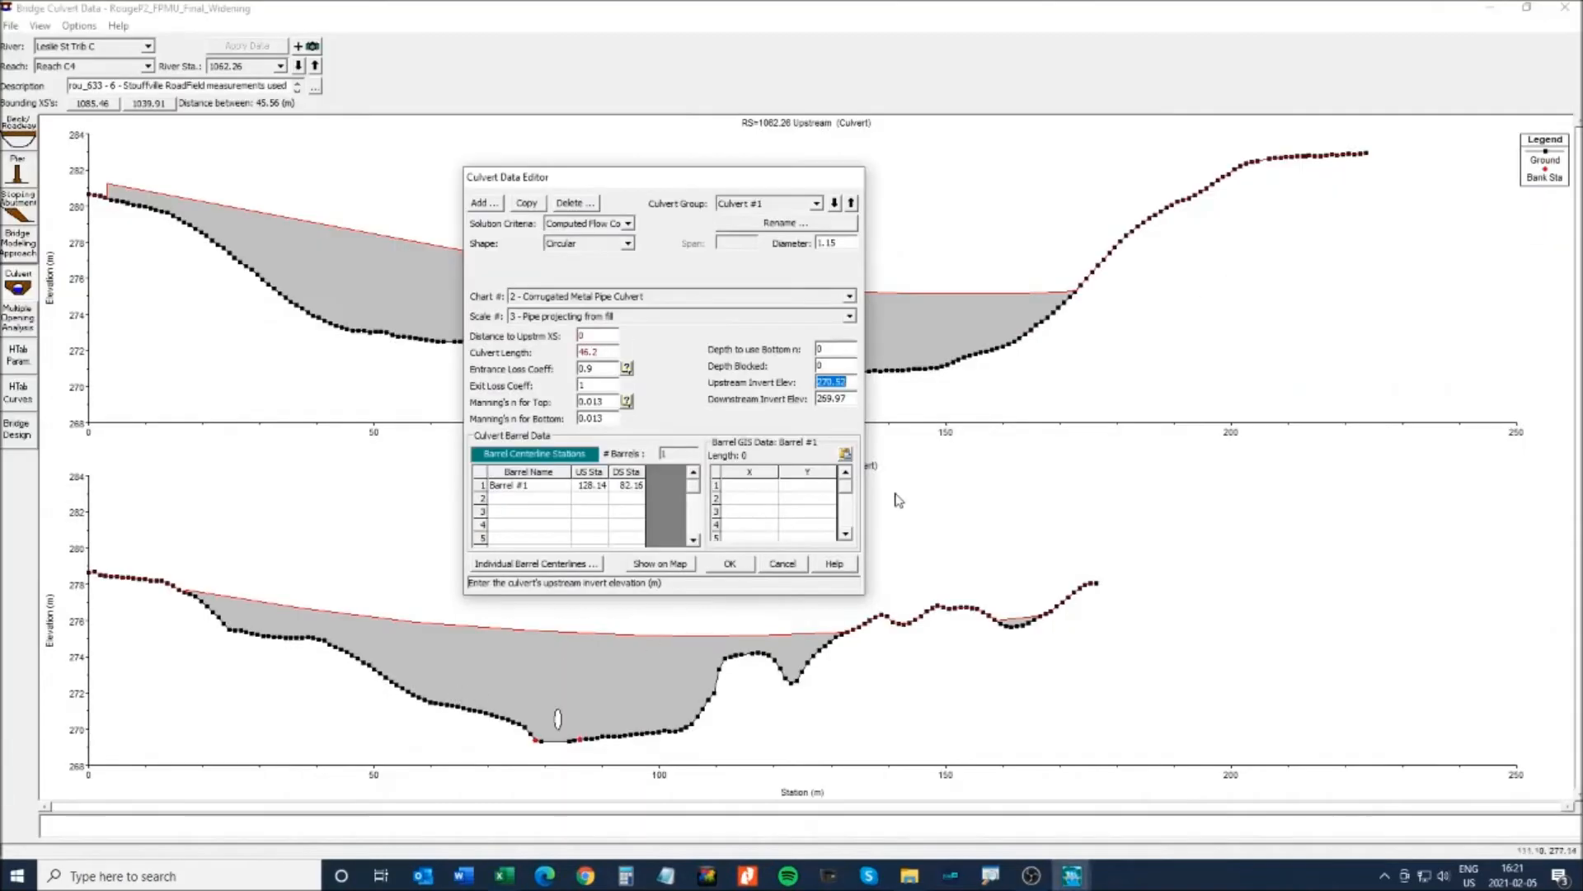
{"action": "type", "text": "27"}
- Set the Downstream Invert Elev to the sheet's south invert, 269.99
{"action": "double_click", "coordinate": [847, 398]}
{"action": "key", "text": "alt+Tab"}
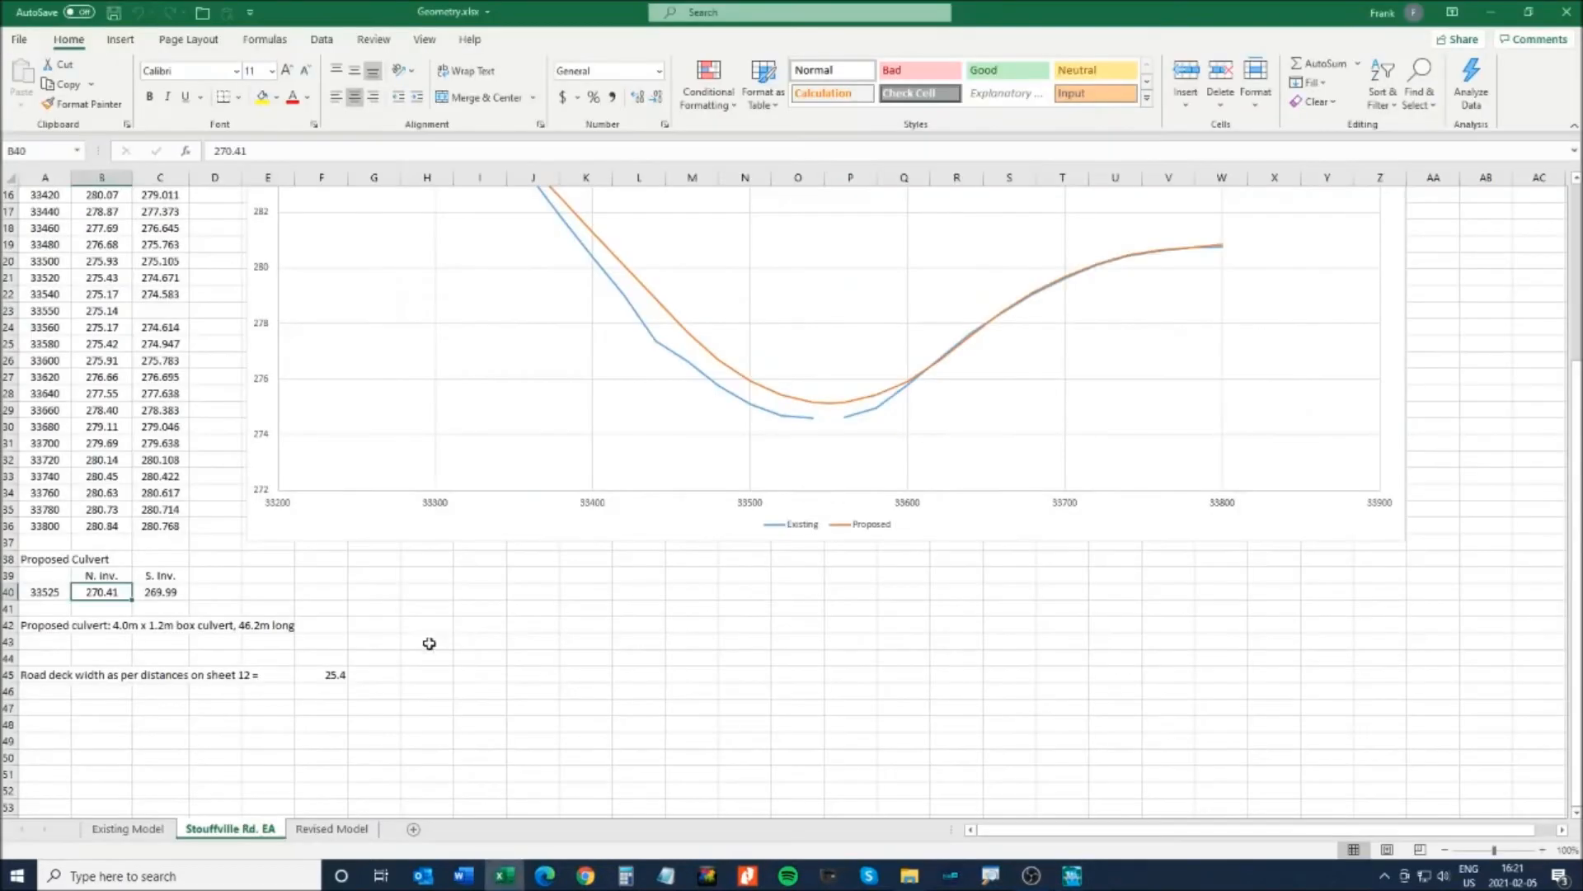
{"action": "left_click", "coordinate": [160, 592]}
{"action": "key", "text": "alt+Tab"}
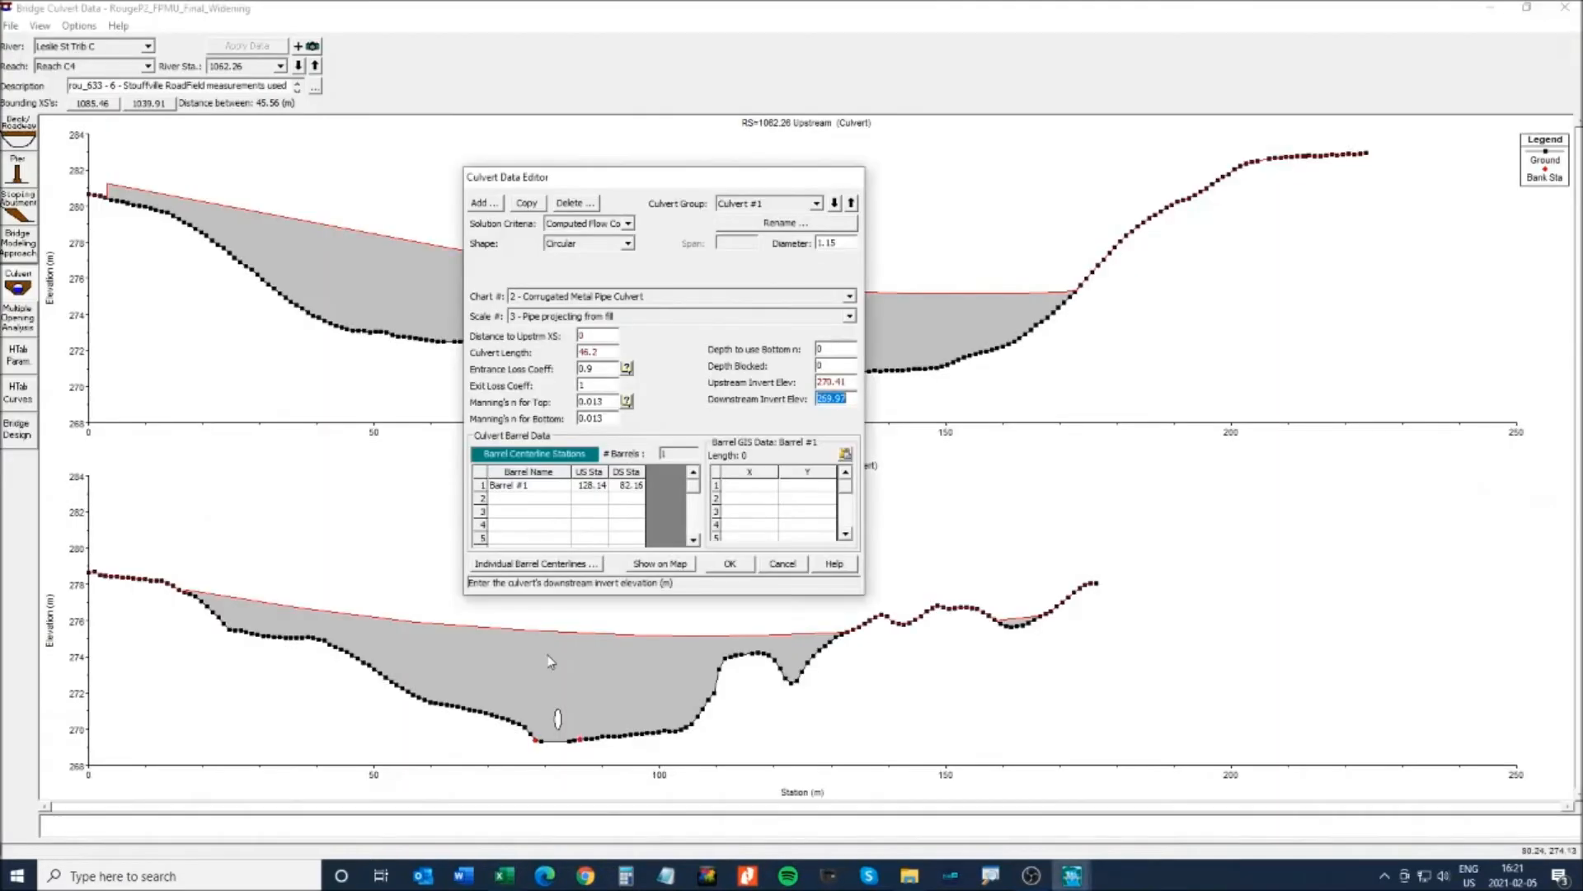
{"action": "type", "text": "2"}
{"action": "left_click", "coordinate": [830, 363]}
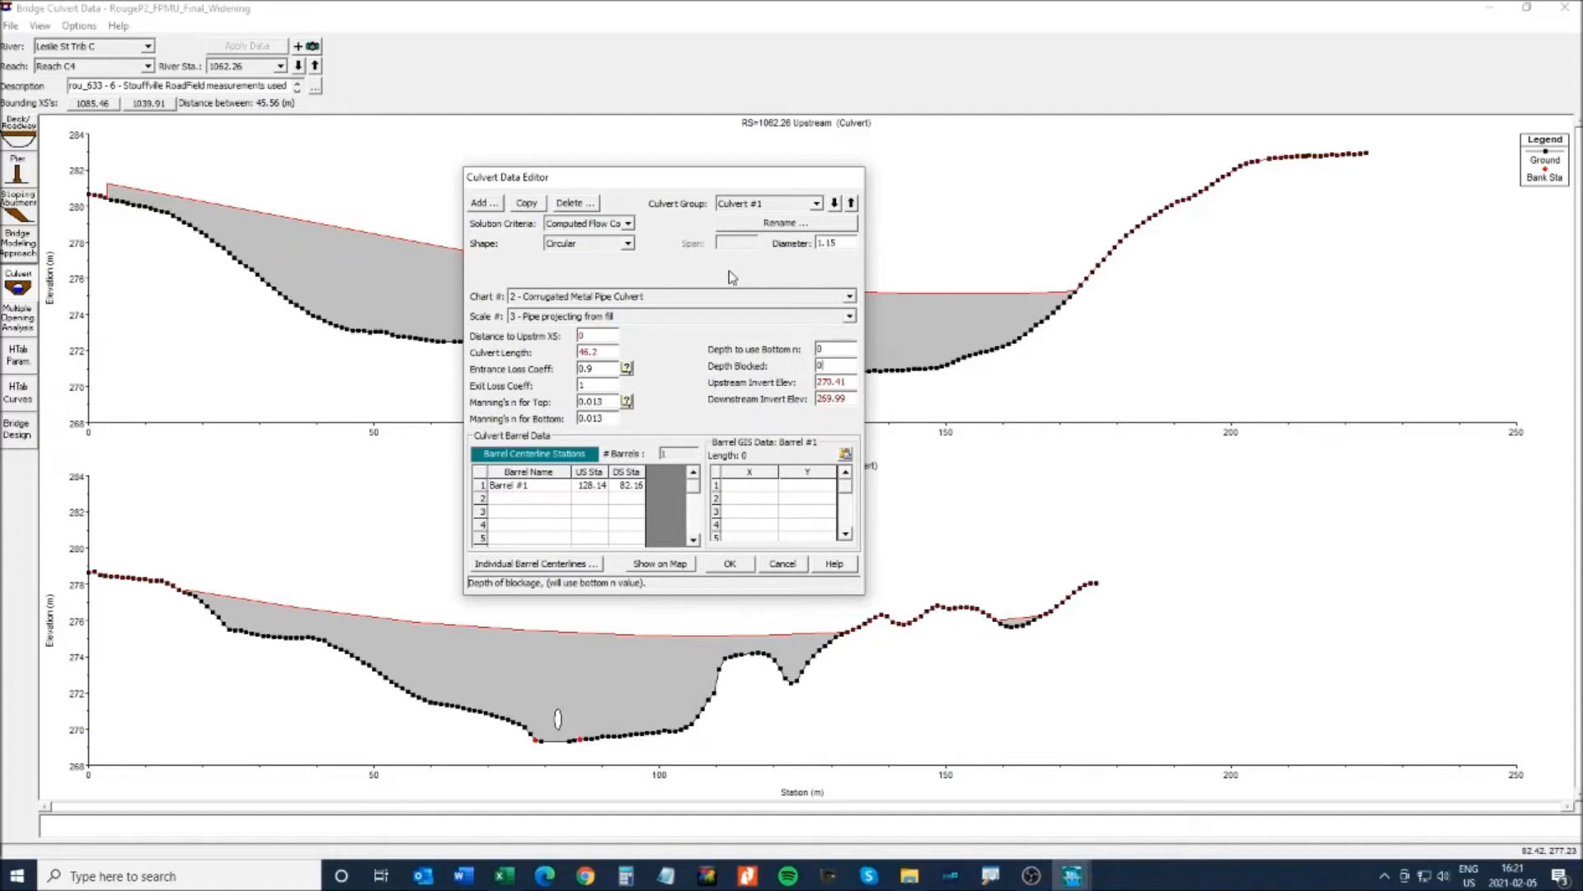
- Make Culvert #1 a Box with span 4.0 and rise 1.2, keeping Chart #8 flared wingwalls
{"action": "left_click", "coordinate": [628, 246]}
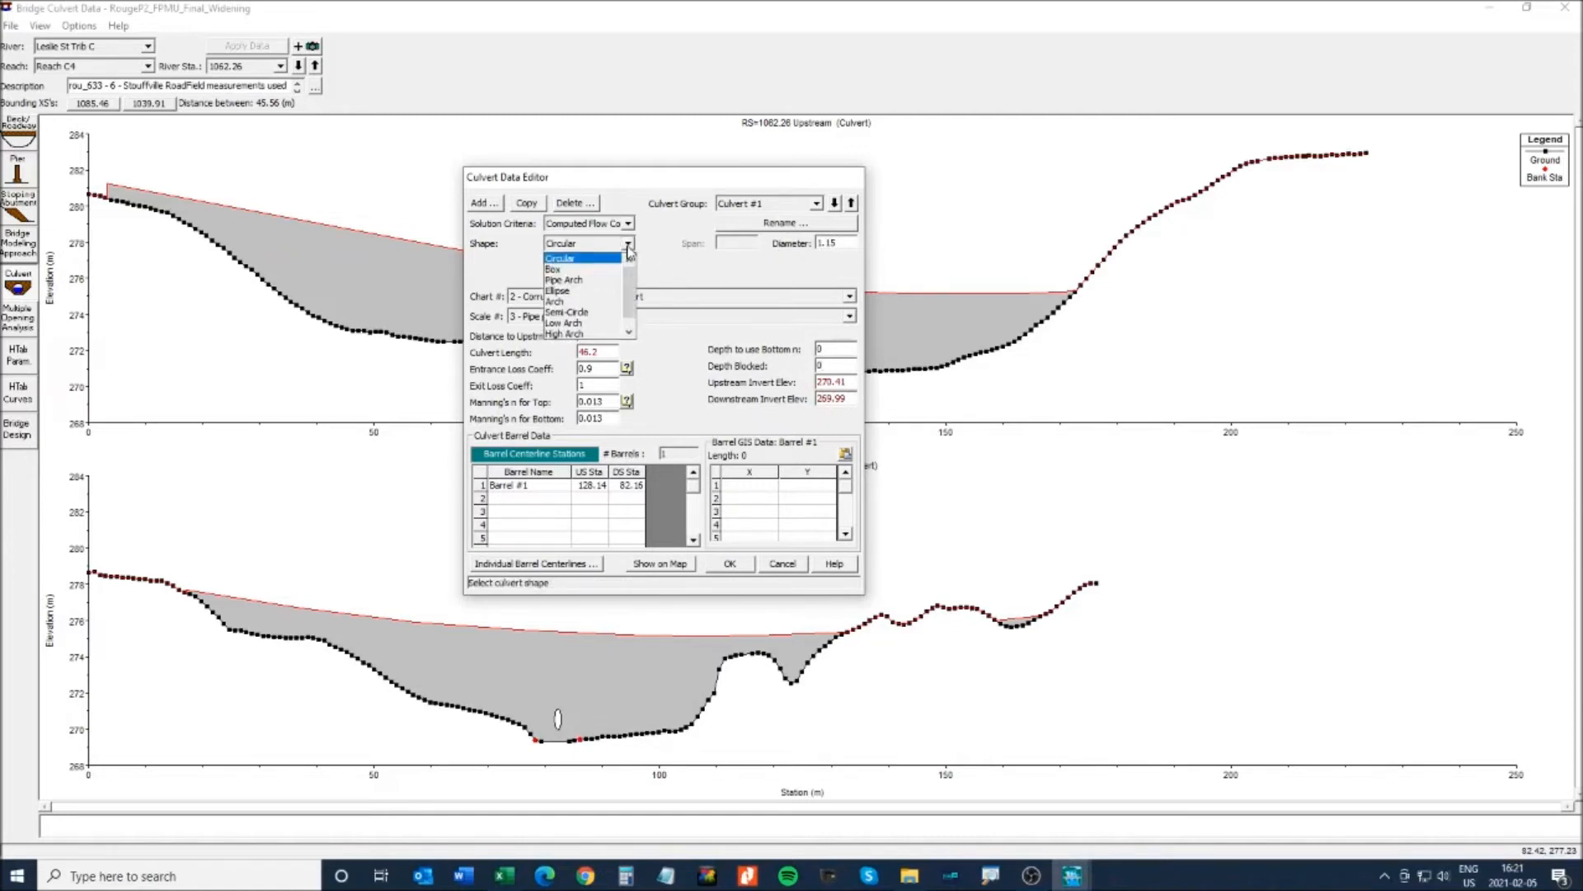
{"action": "left_click", "coordinate": [568, 269]}
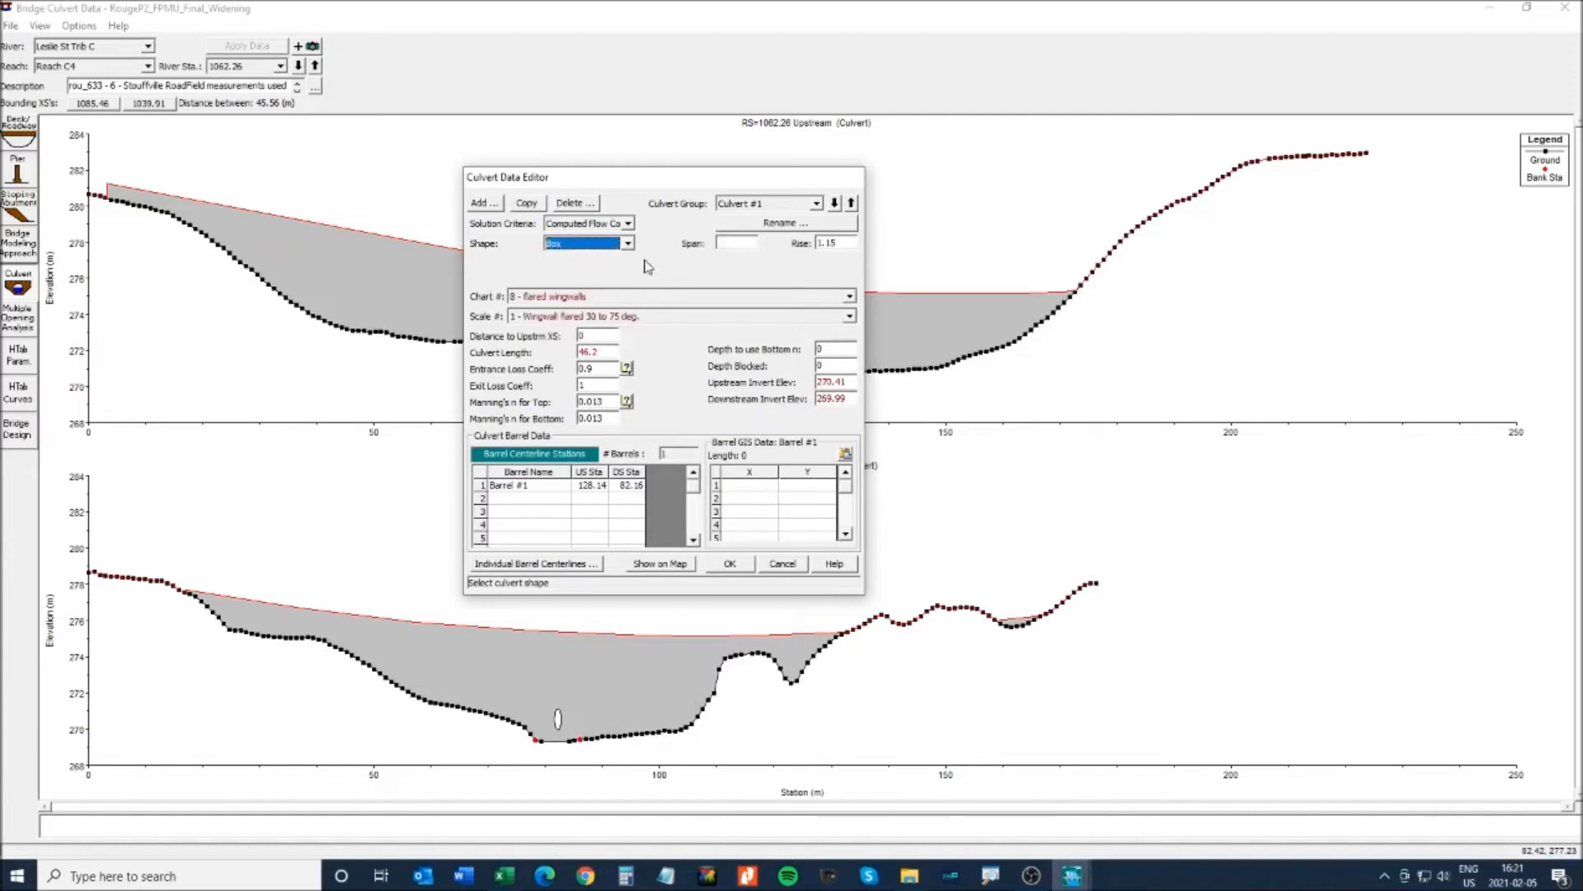
{"action": "left_click", "coordinate": [718, 245]}
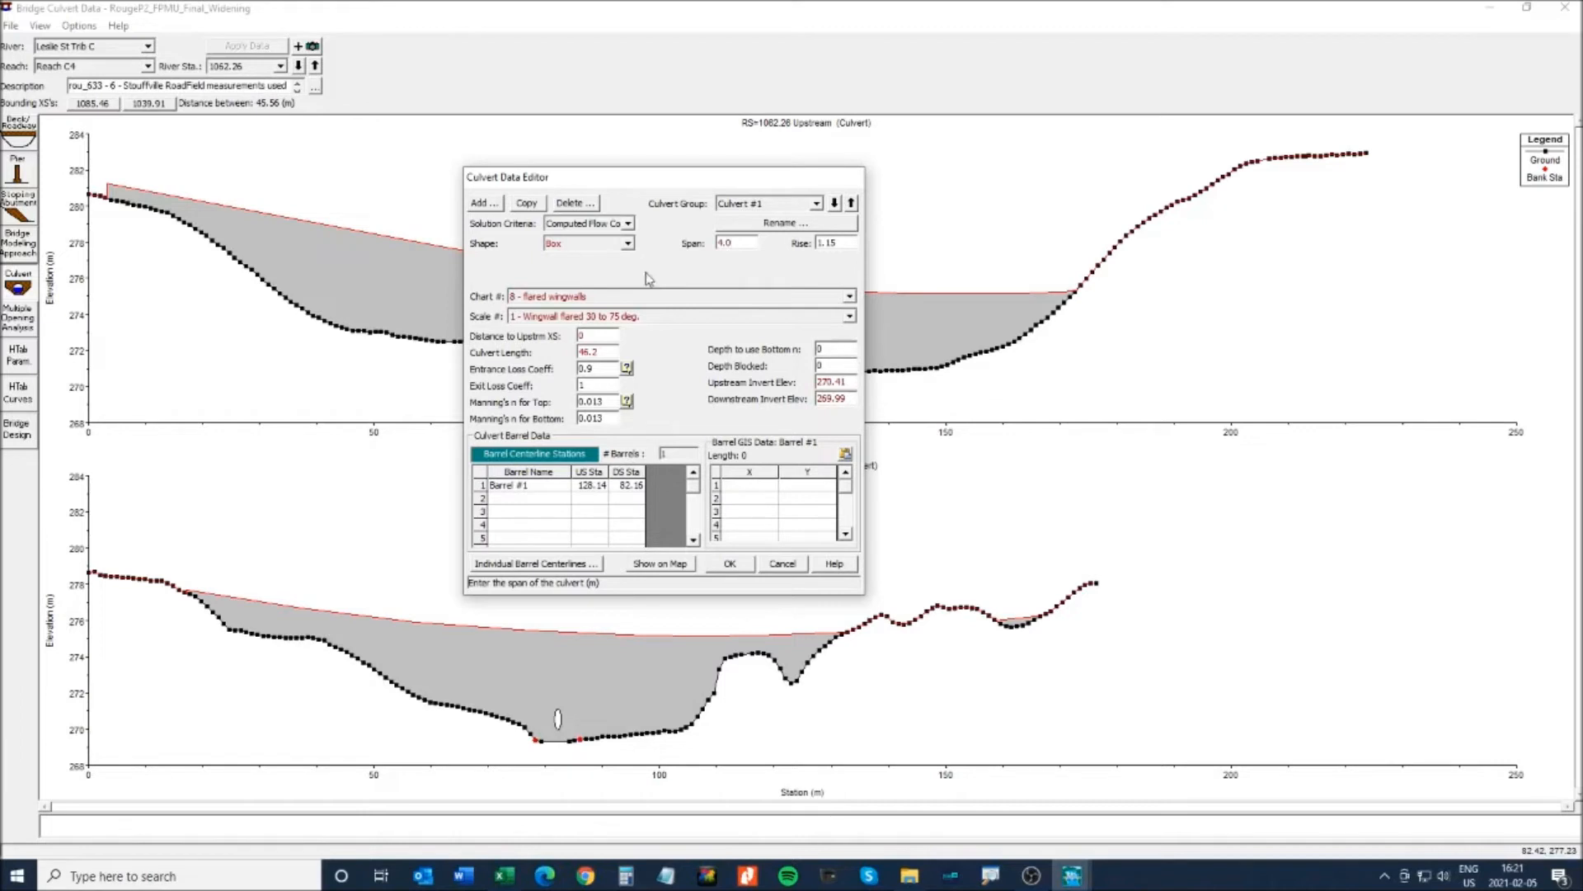
{"action": "double_click", "coordinate": [842, 242]}
{"action": "type", "text": "1.2"}
{"action": "left_click", "coordinate": [599, 298]}
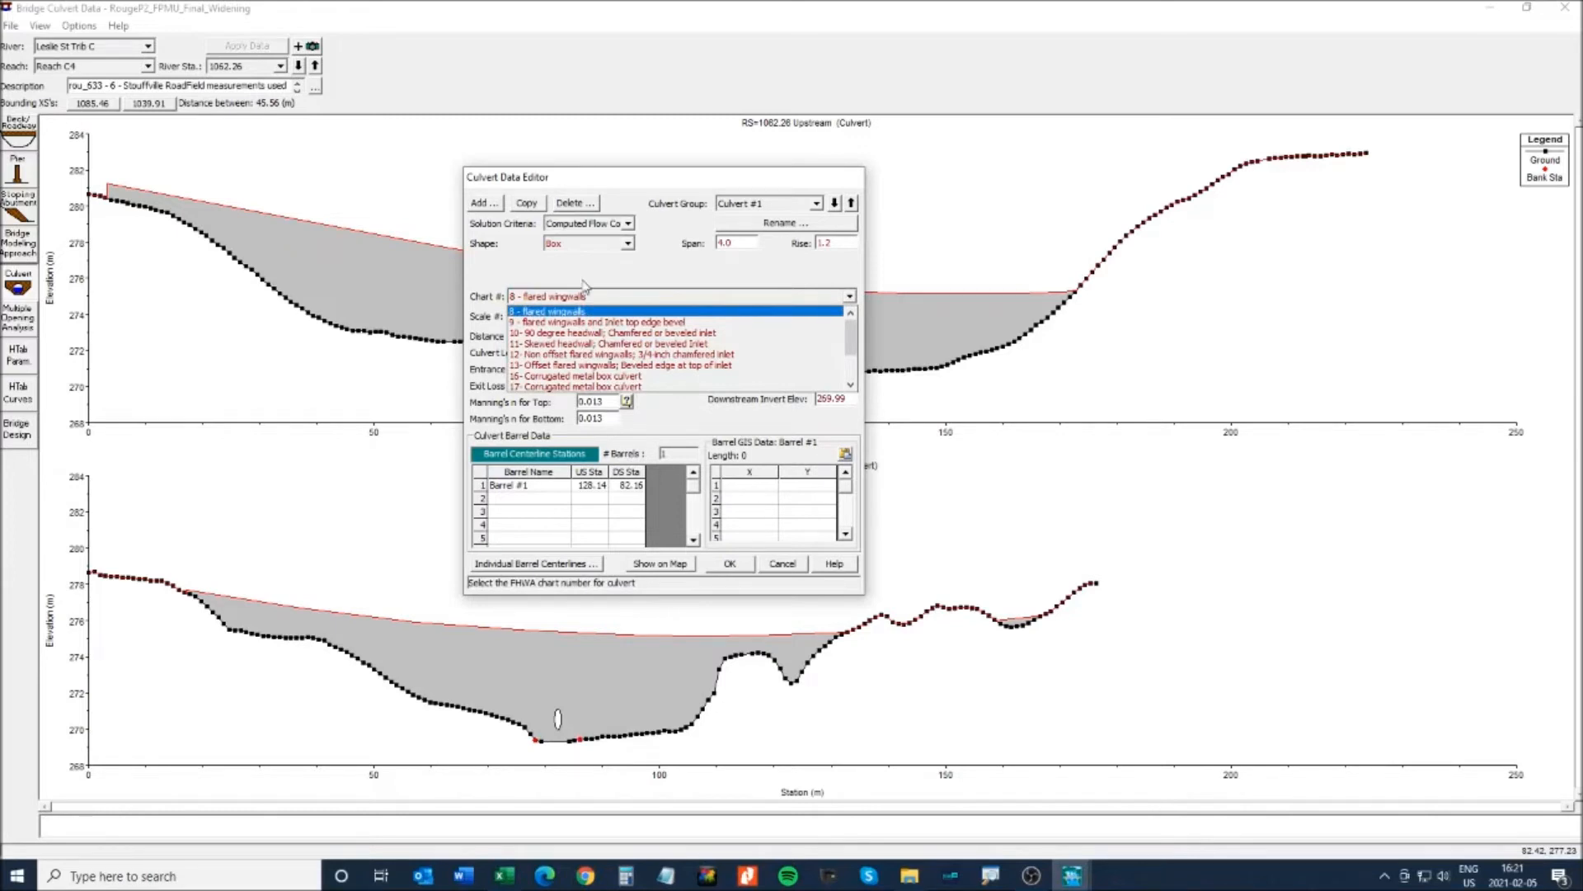
{"action": "left_click", "coordinate": [590, 290]}
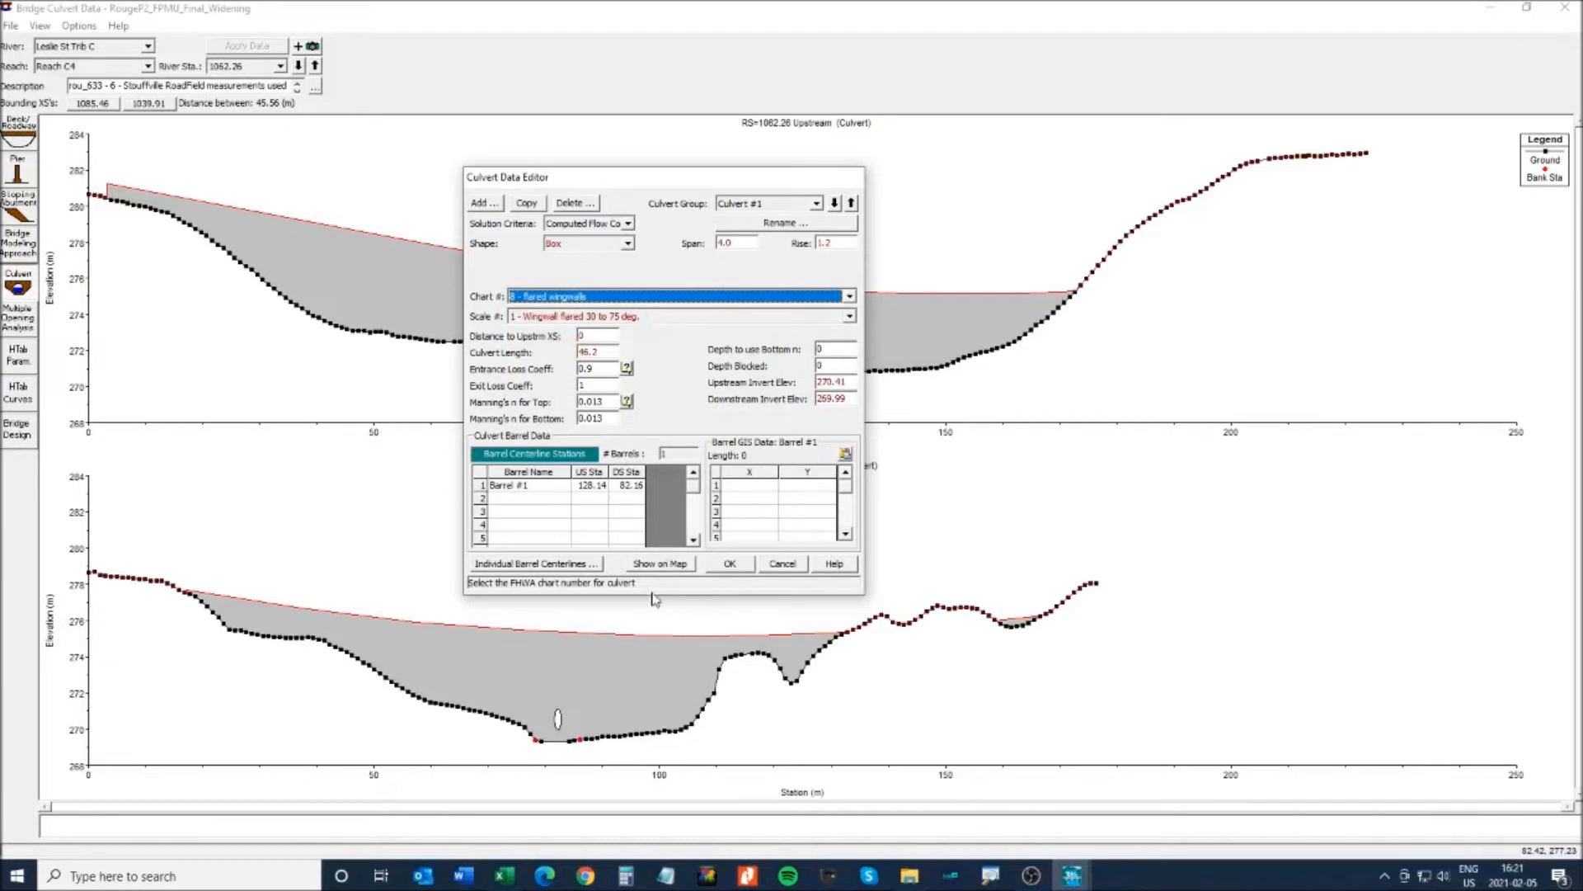
{"action": "left_click", "coordinate": [730, 563]}
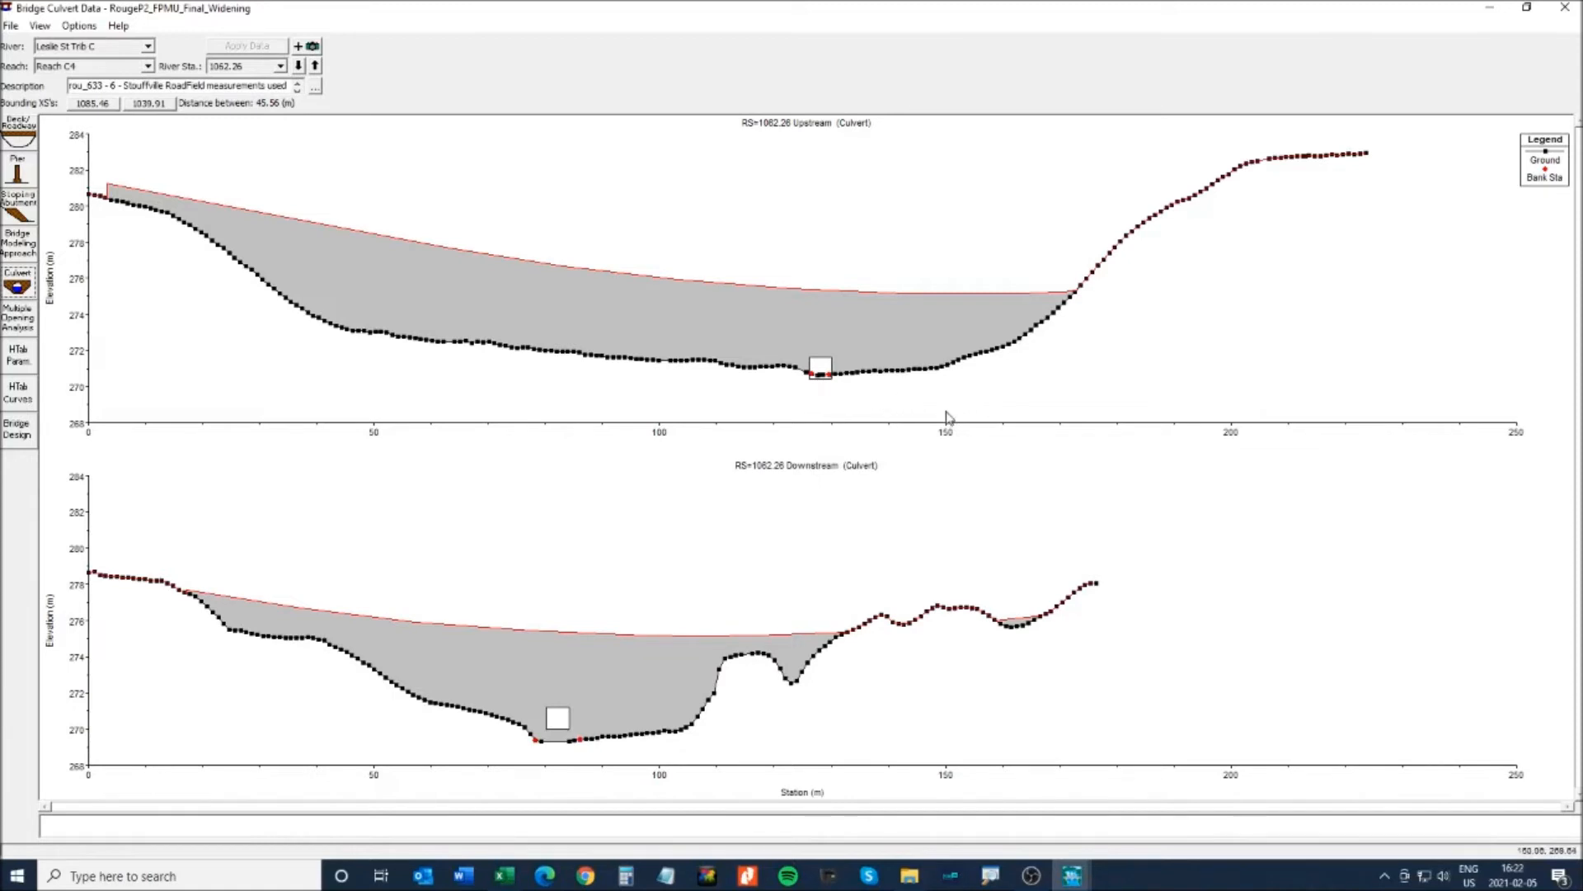
- Zoom the culvert plots to stations 110–141, restore Full Plot, and close the Bridge Culvert Data window
{"action": "left_click", "coordinate": [39, 26]}
{"action": "left_click", "coordinate": [75, 43]}
{"action": "left_click_drag", "start_coordinate": [717, 330], "coordinate": [897, 423]}
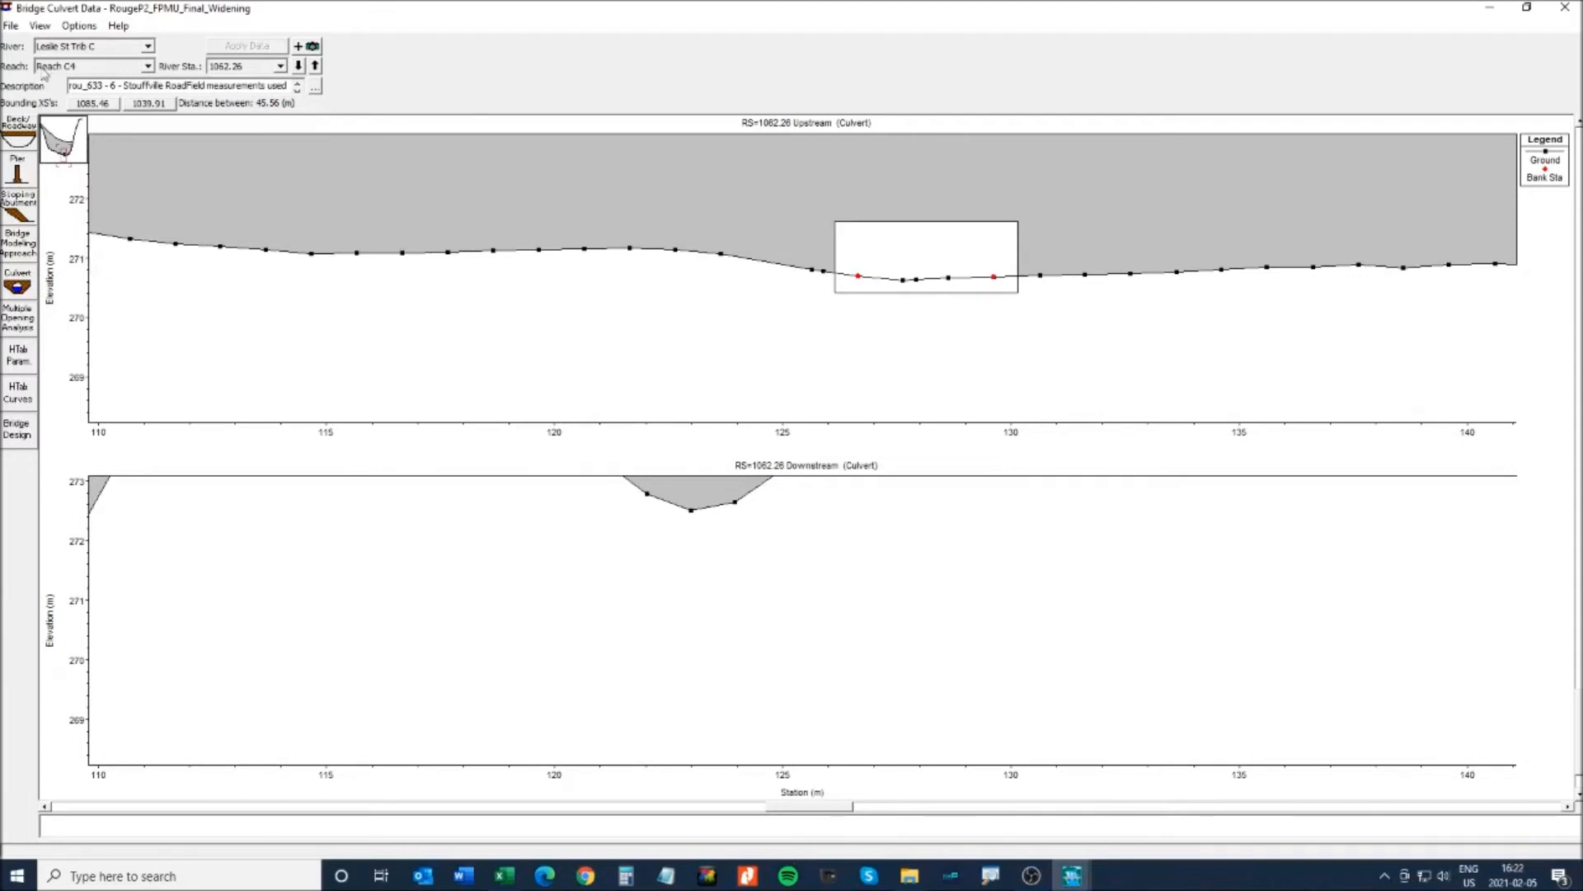
{"action": "left_click", "coordinate": [40, 25]}
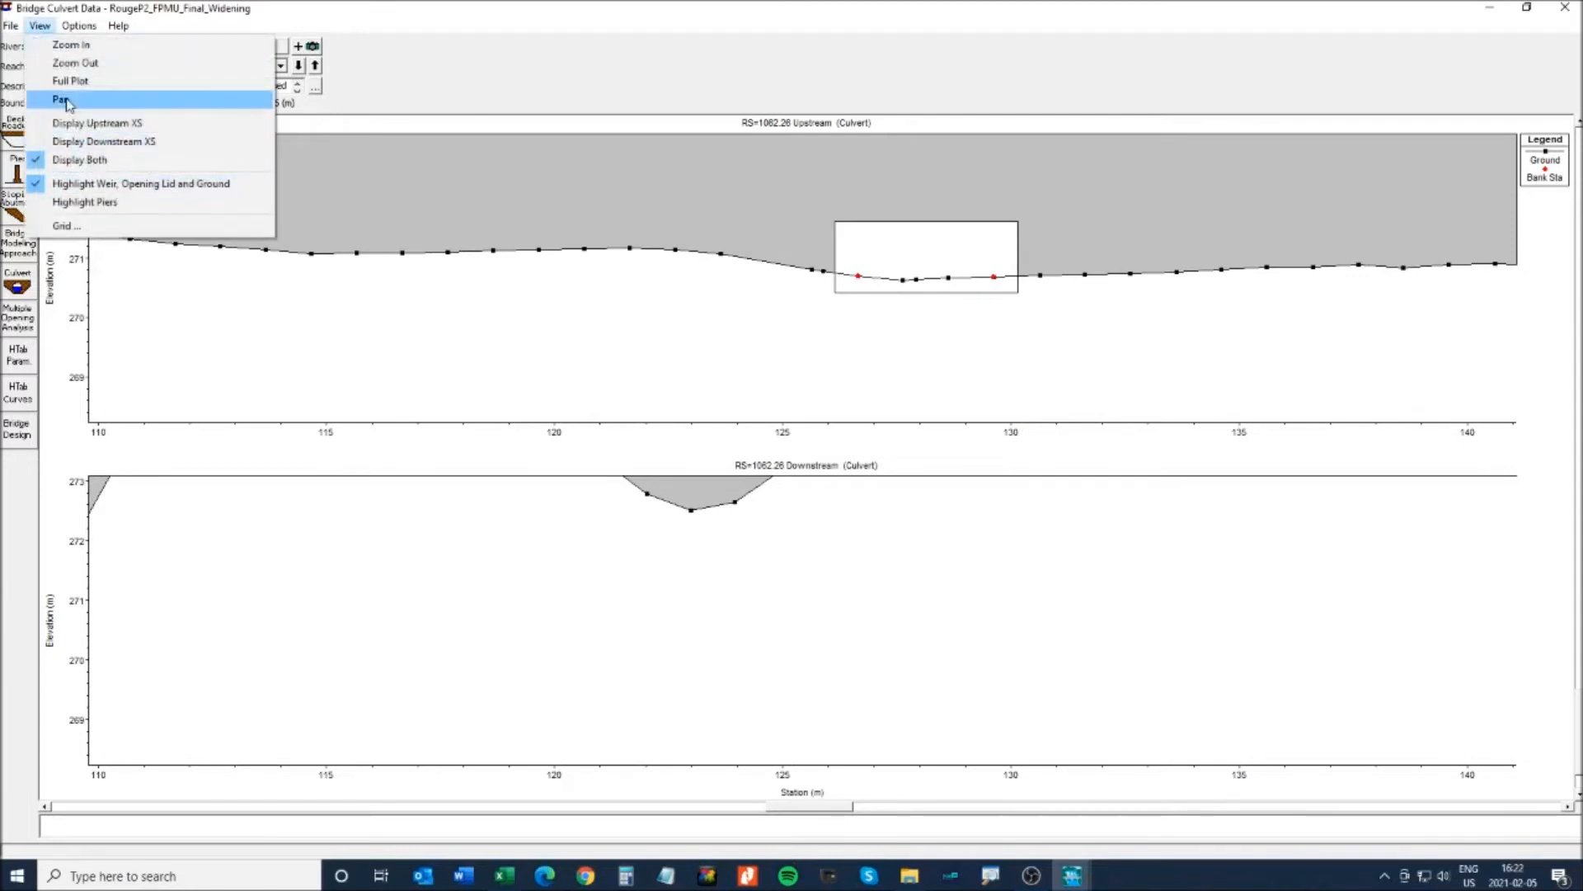
{"action": "left_click", "coordinate": [70, 81]}
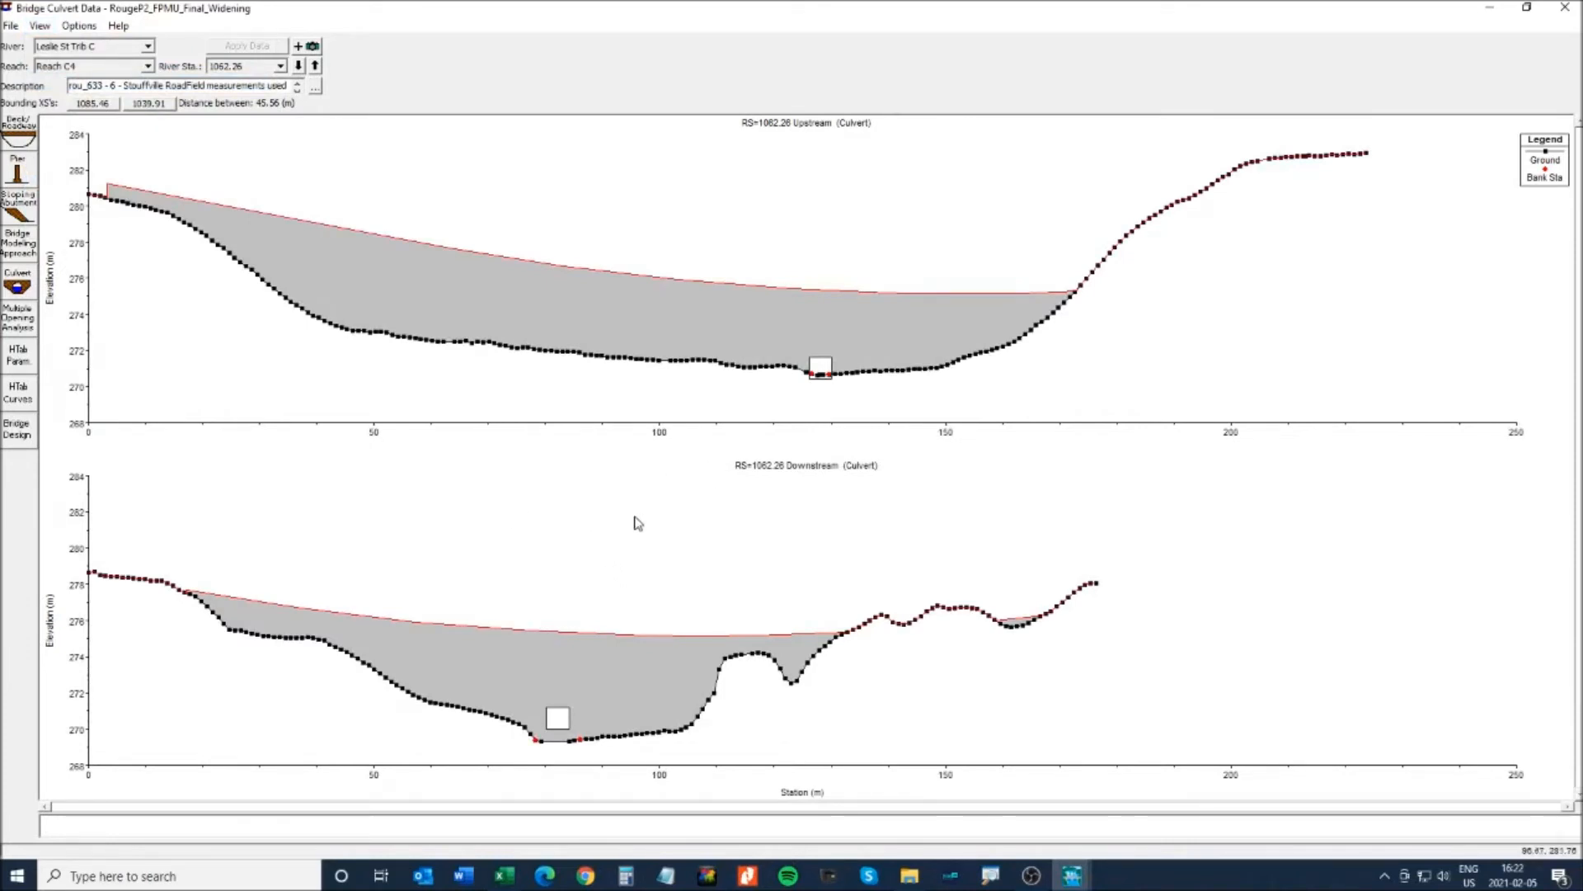
{"action": "left_click", "coordinate": [1564, 7]}
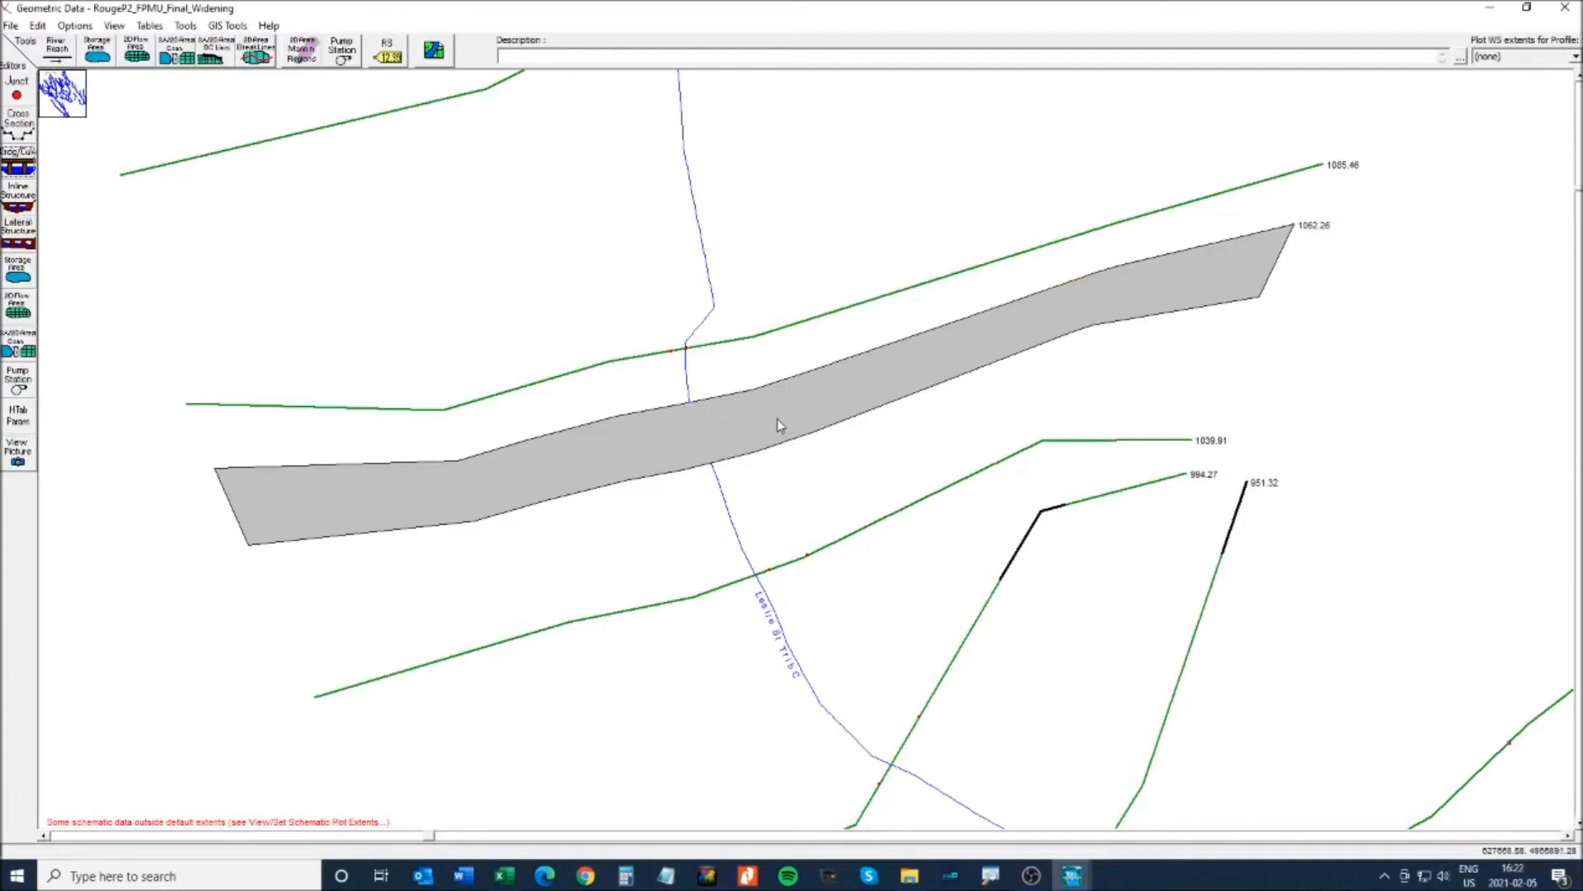
- Review the Deck/Roadway data of culvert 1062.26 and cancel without changes
{"action": "right_click", "coordinate": [720, 431]}
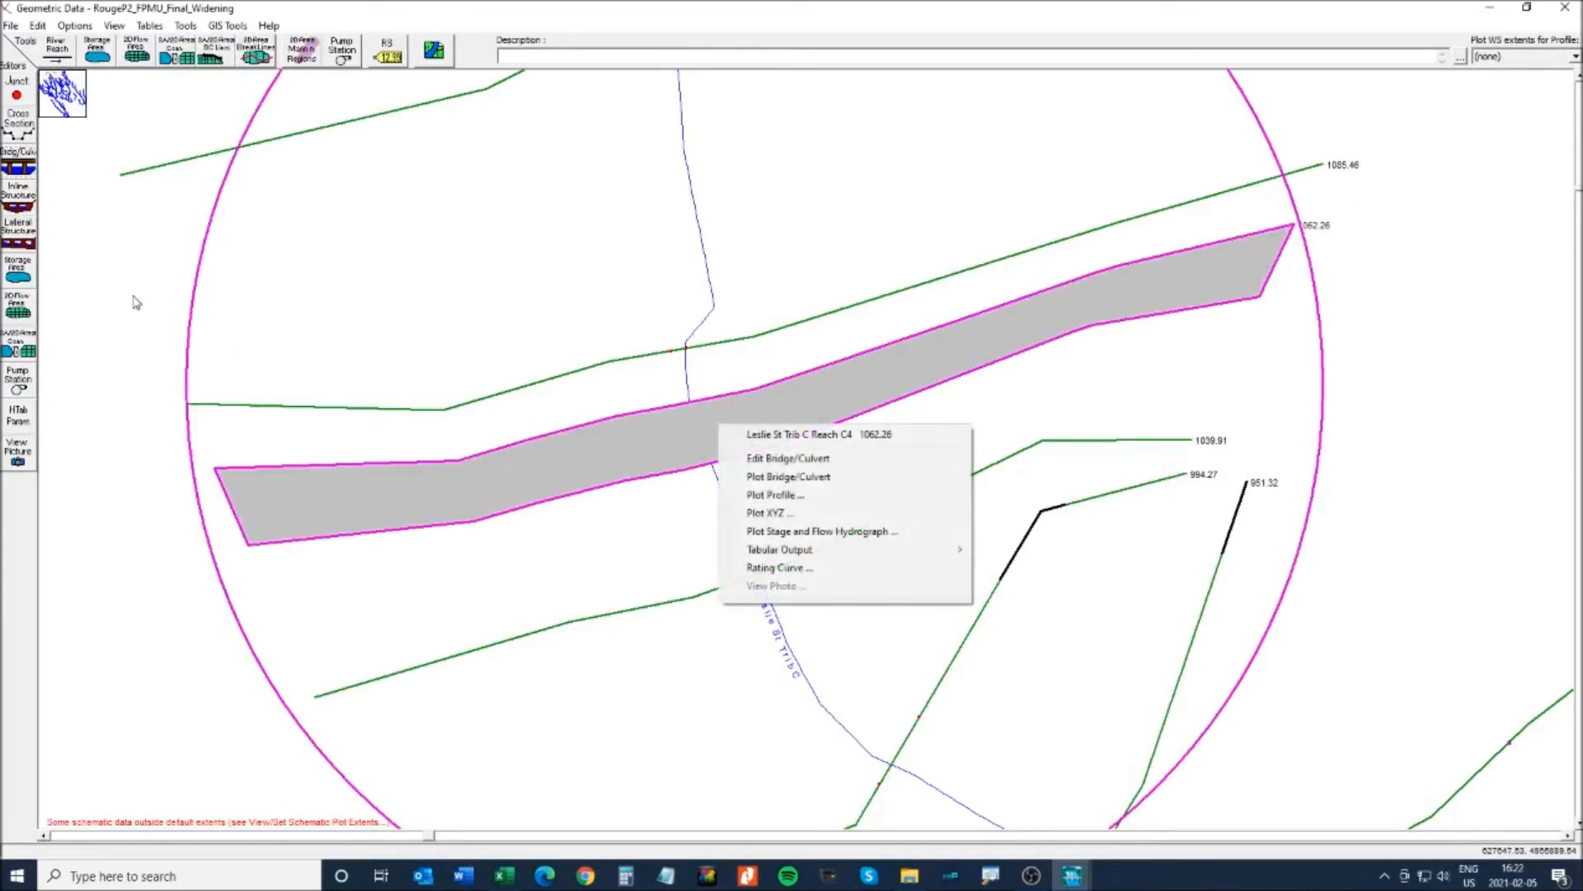
{"action": "left_click", "coordinate": [18, 165]}
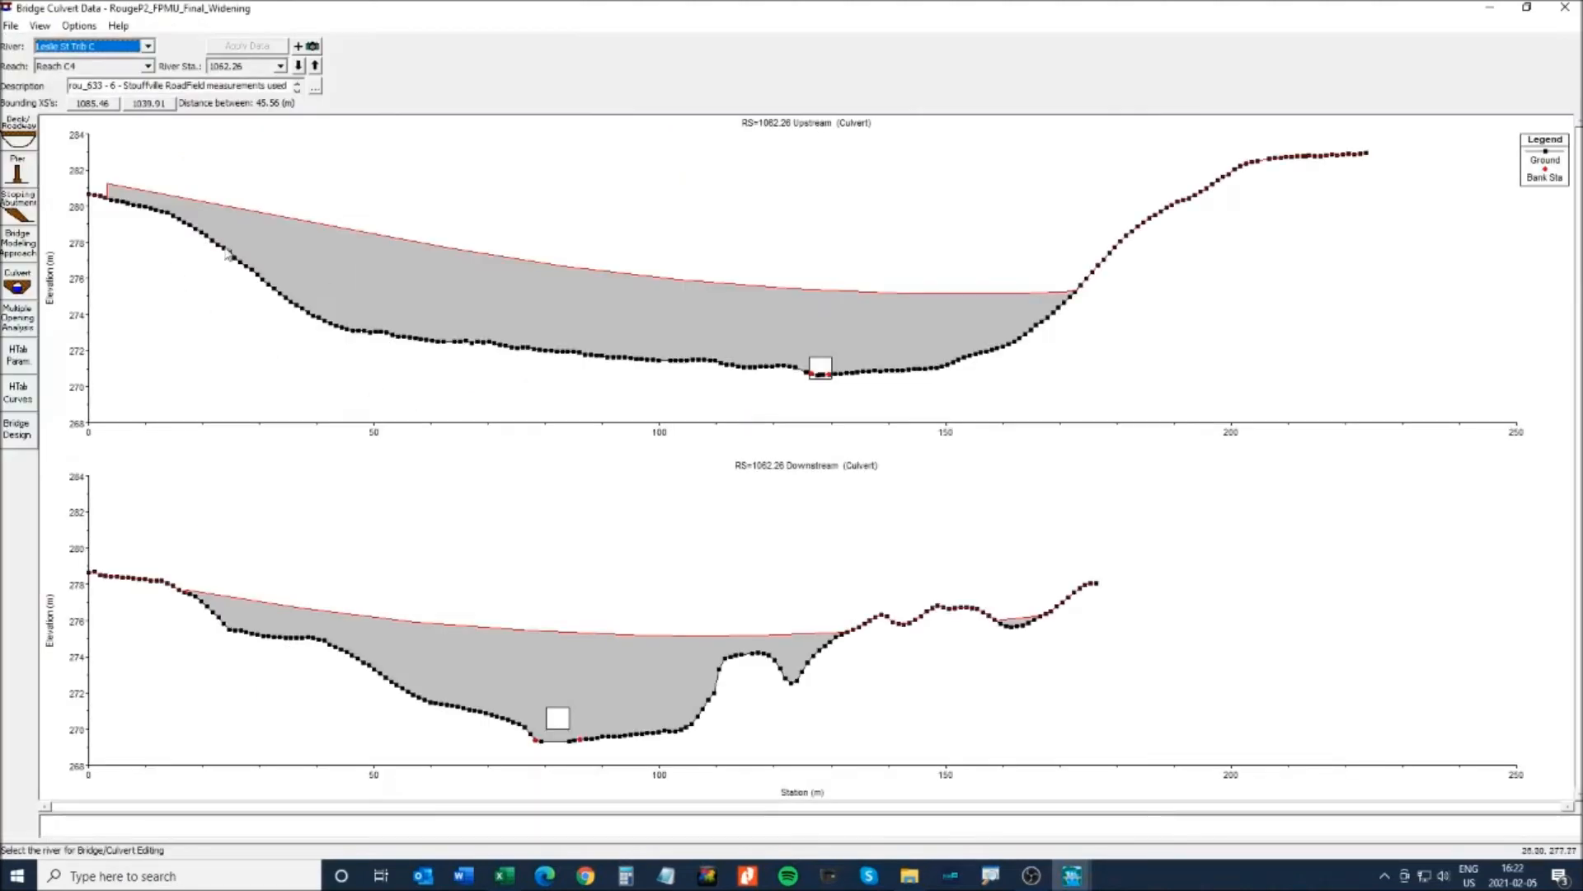
{"action": "left_click", "coordinate": [19, 130]}
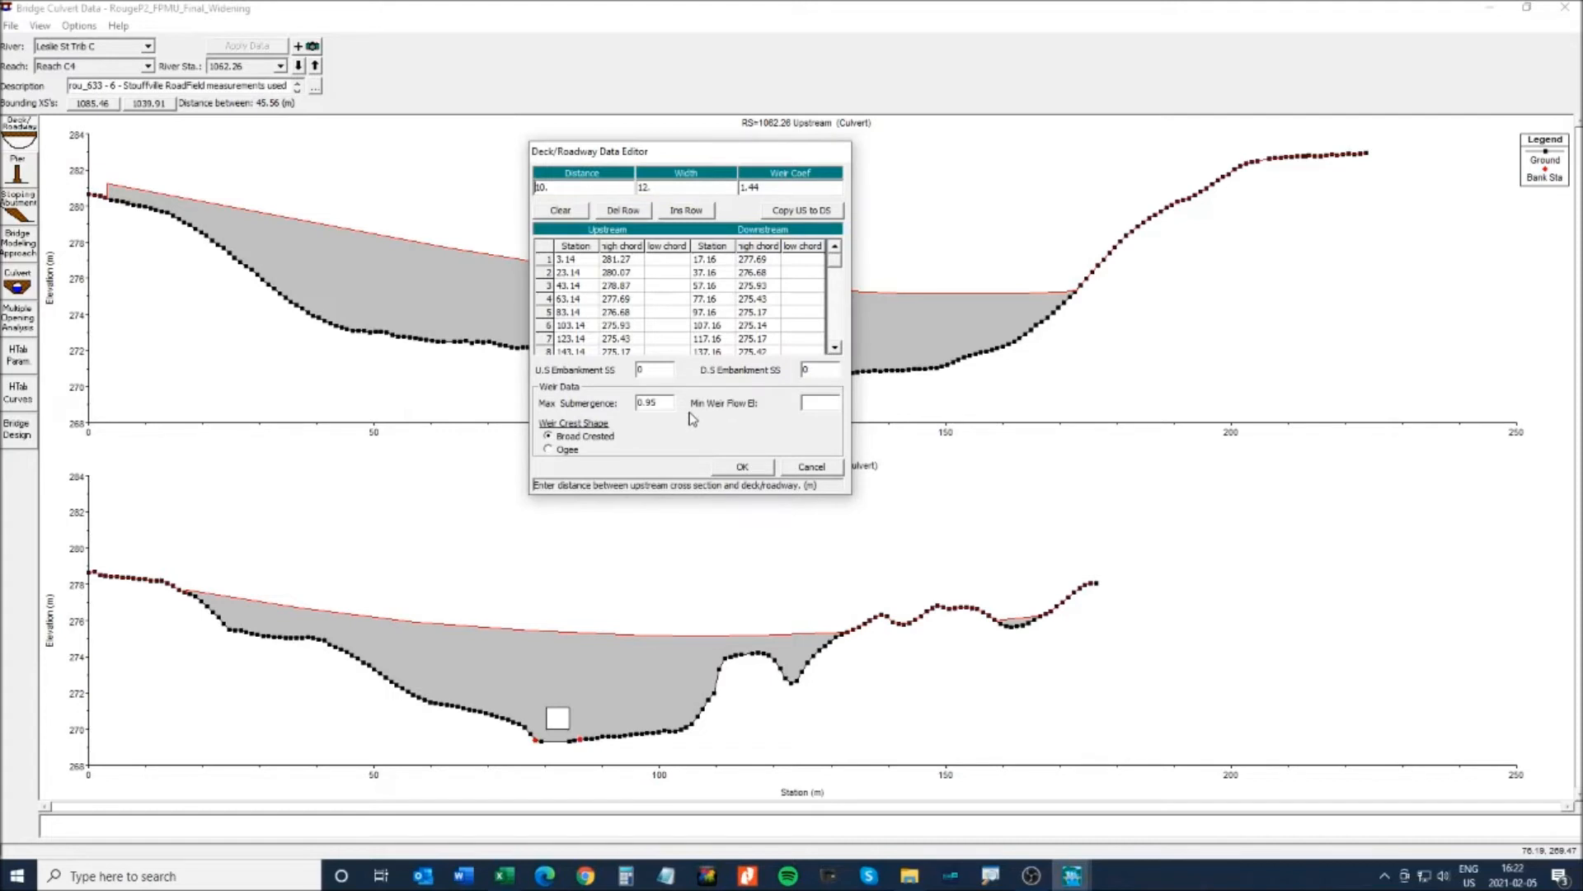
{"action": "left_click", "coordinate": [808, 470]}
{"action": "left_click", "coordinate": [1565, 8]}
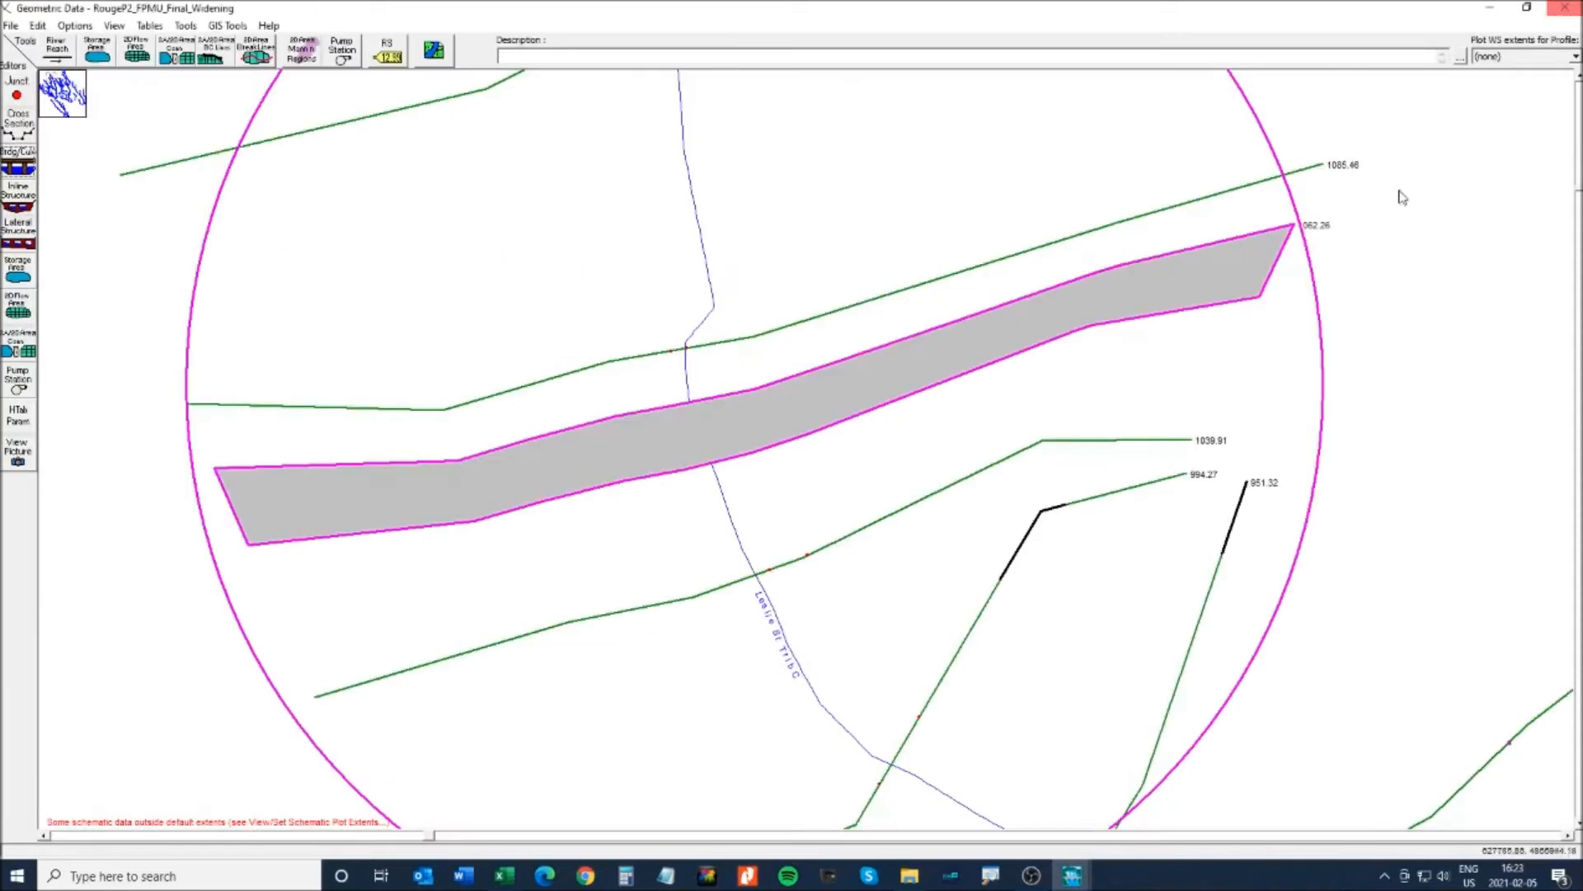
- Inspect cross-section 1085.46 without edits, then bring Geometry.xlsx forward
{"action": "right_click", "coordinate": [757, 338]}
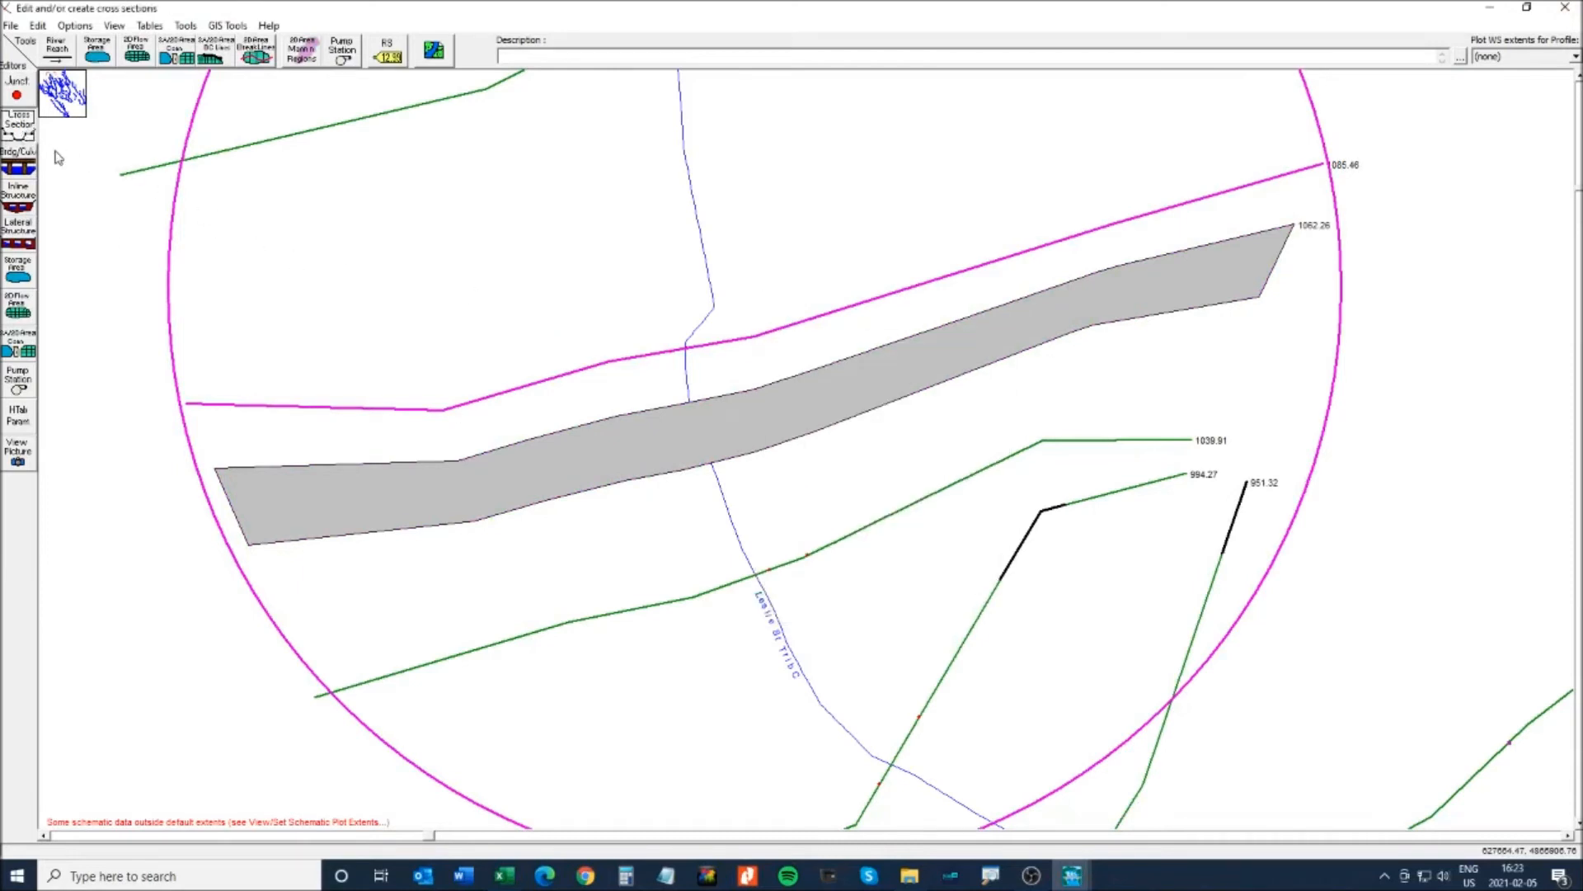
{"action": "left_click", "coordinate": [20, 125]}
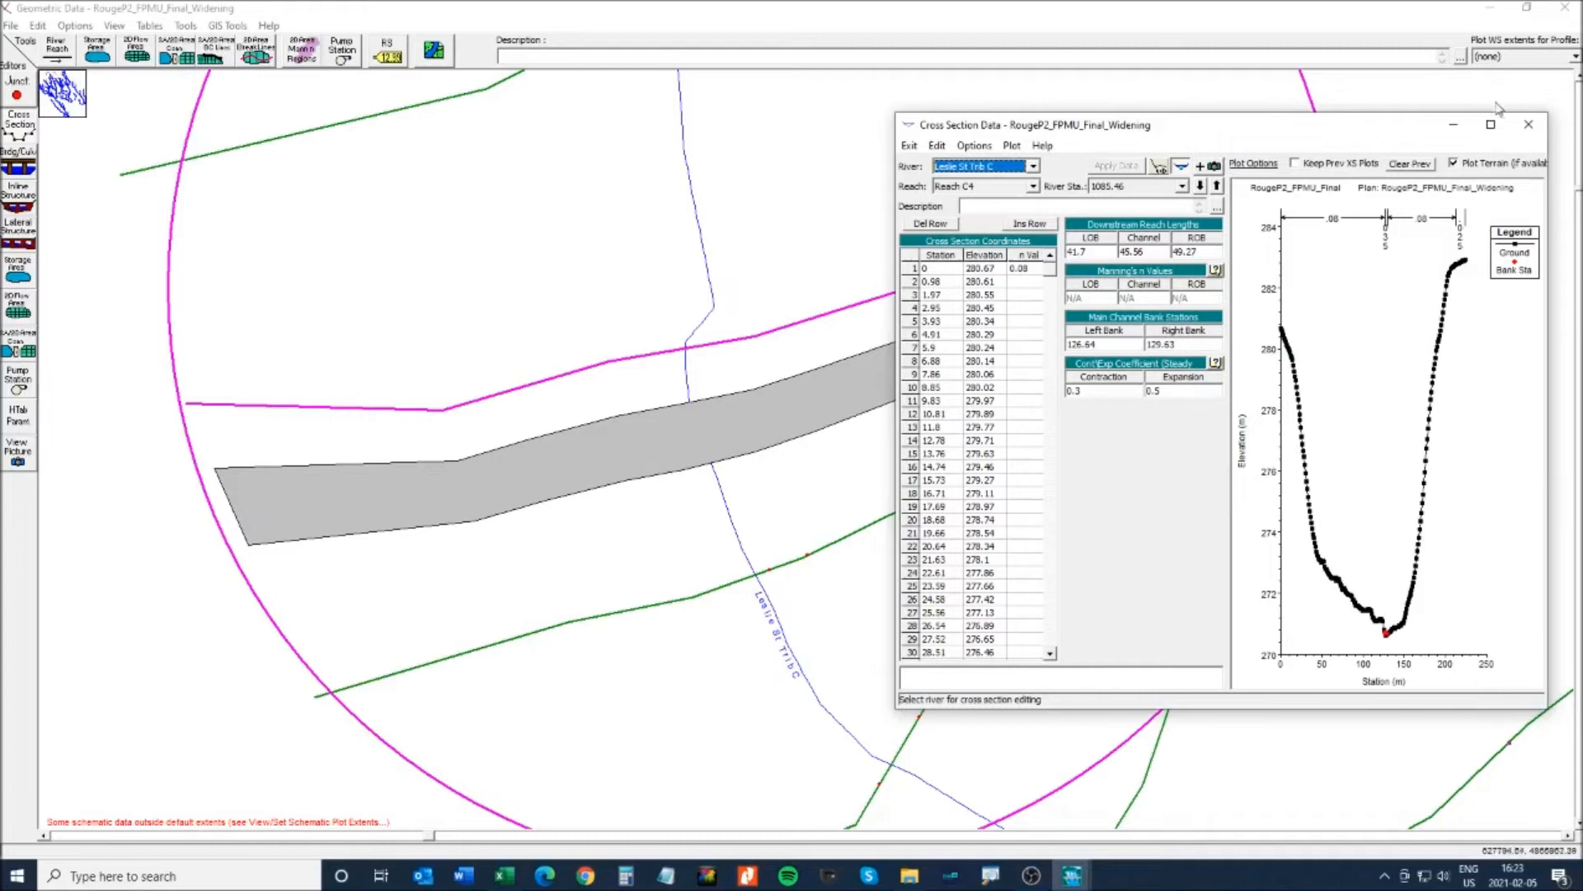
{"action": "left_click", "coordinate": [1528, 126]}
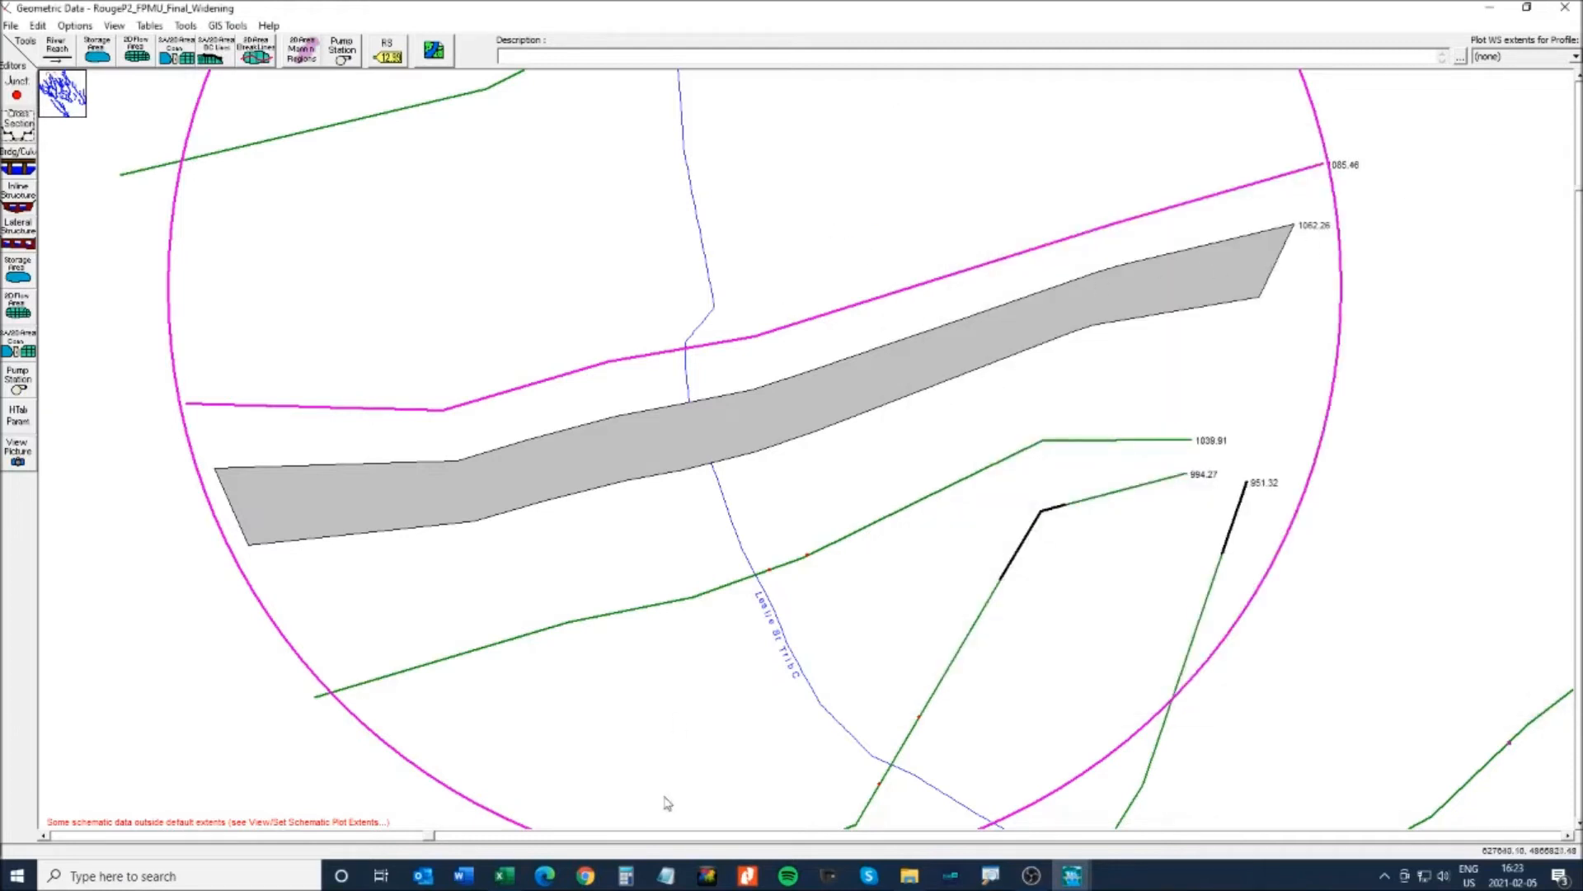
{"action": "left_click", "coordinate": [504, 875]}
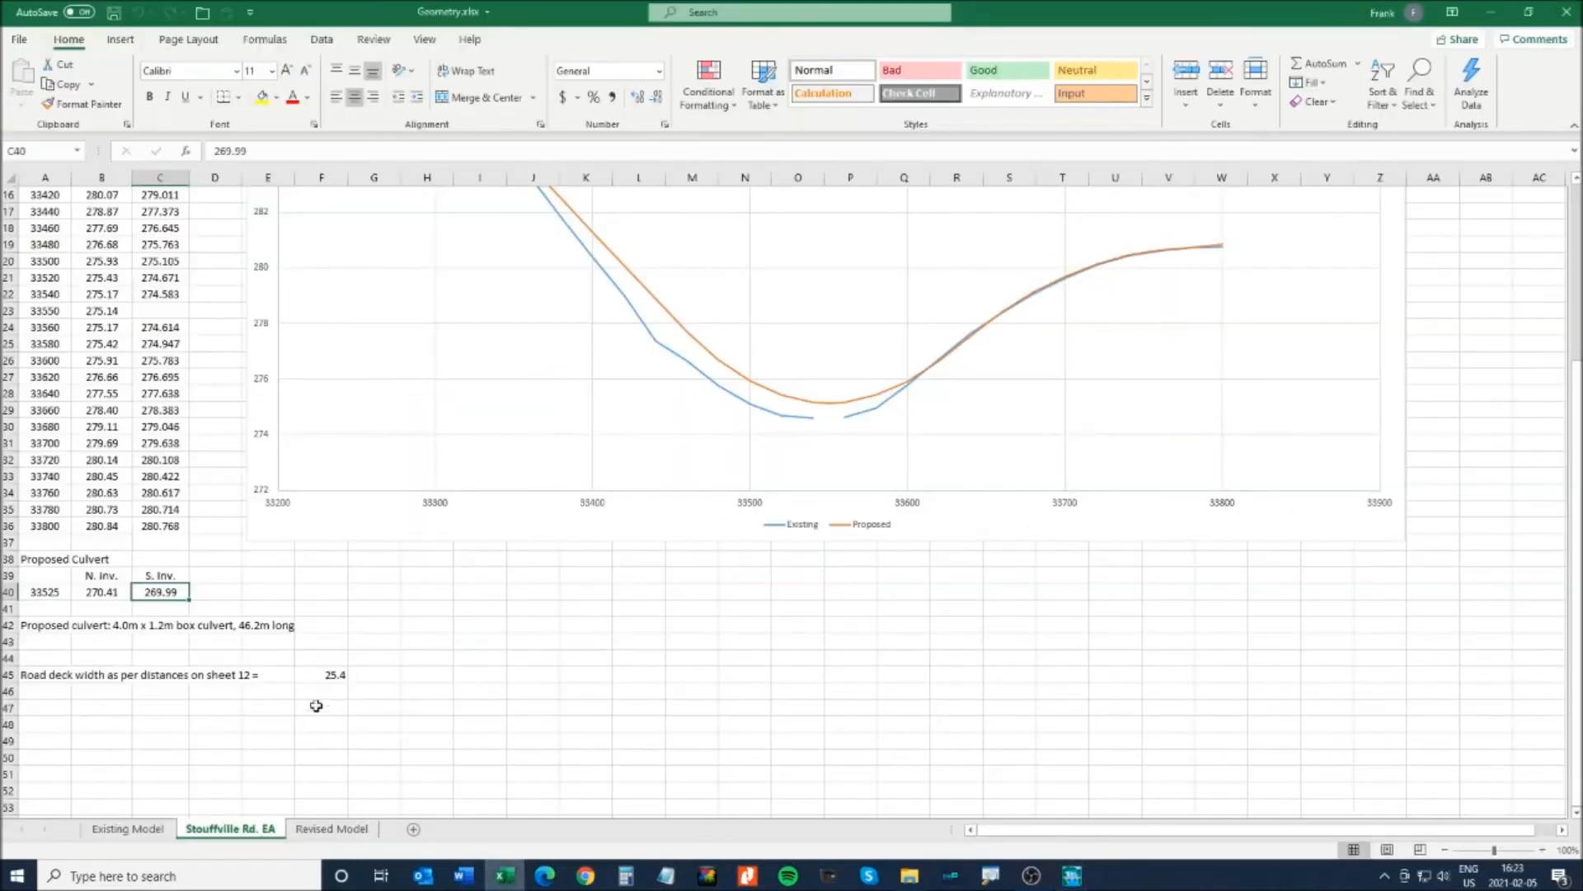
- Confirm the 25.4 road deck width in cell F45 and enter it as the culvert's Deck/Roadway width
{"action": "left_click", "coordinate": [323, 674]}
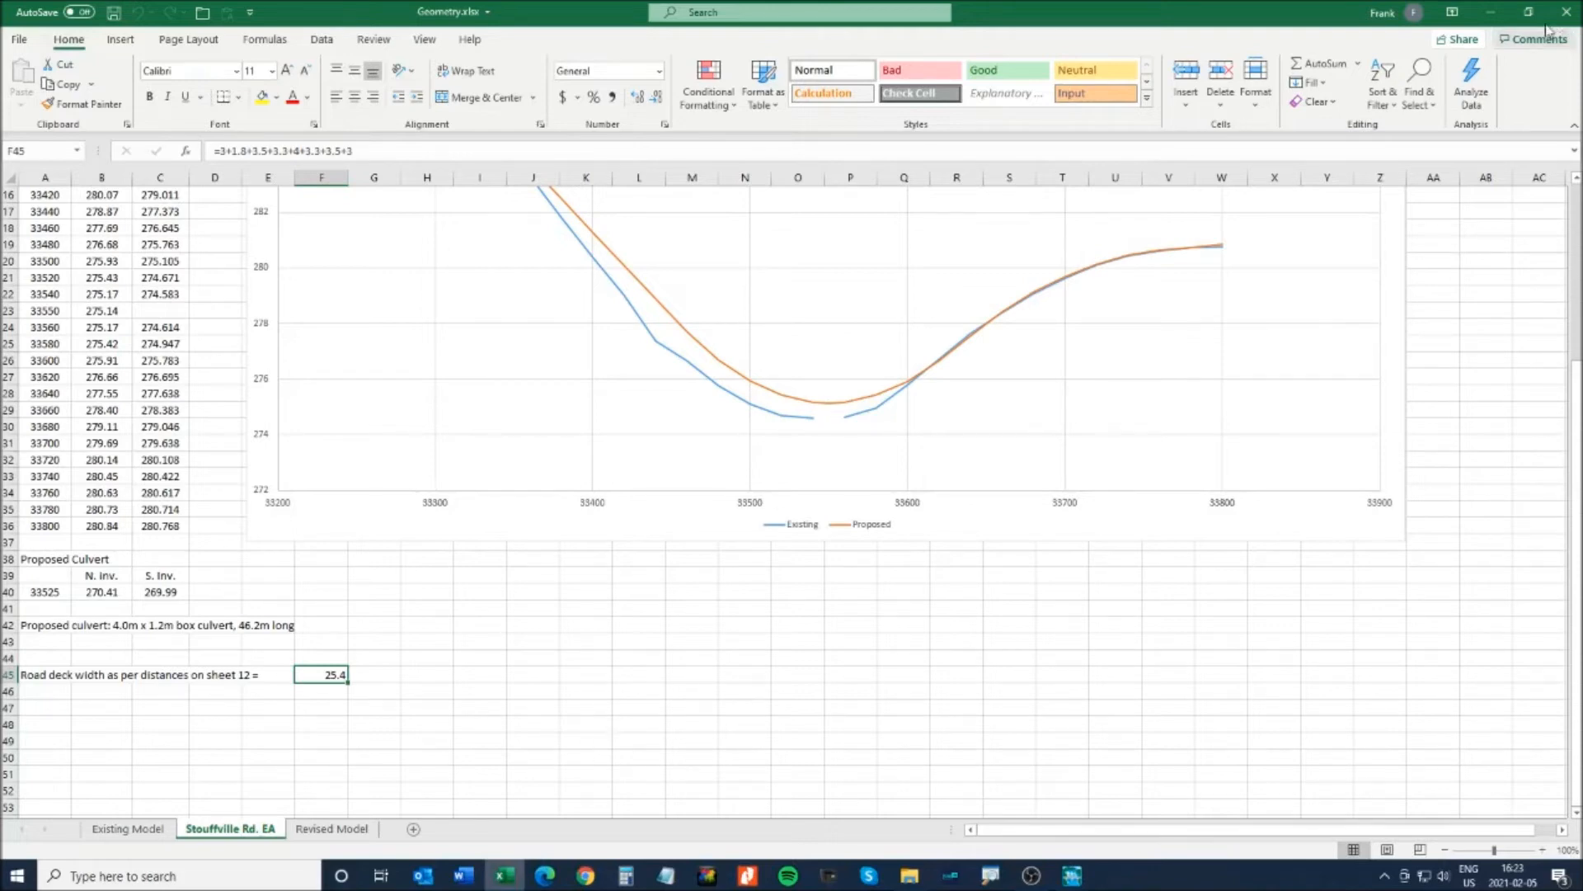
{"action": "left_click", "coordinate": [1491, 12]}
{"action": "right_click", "coordinate": [527, 503]}
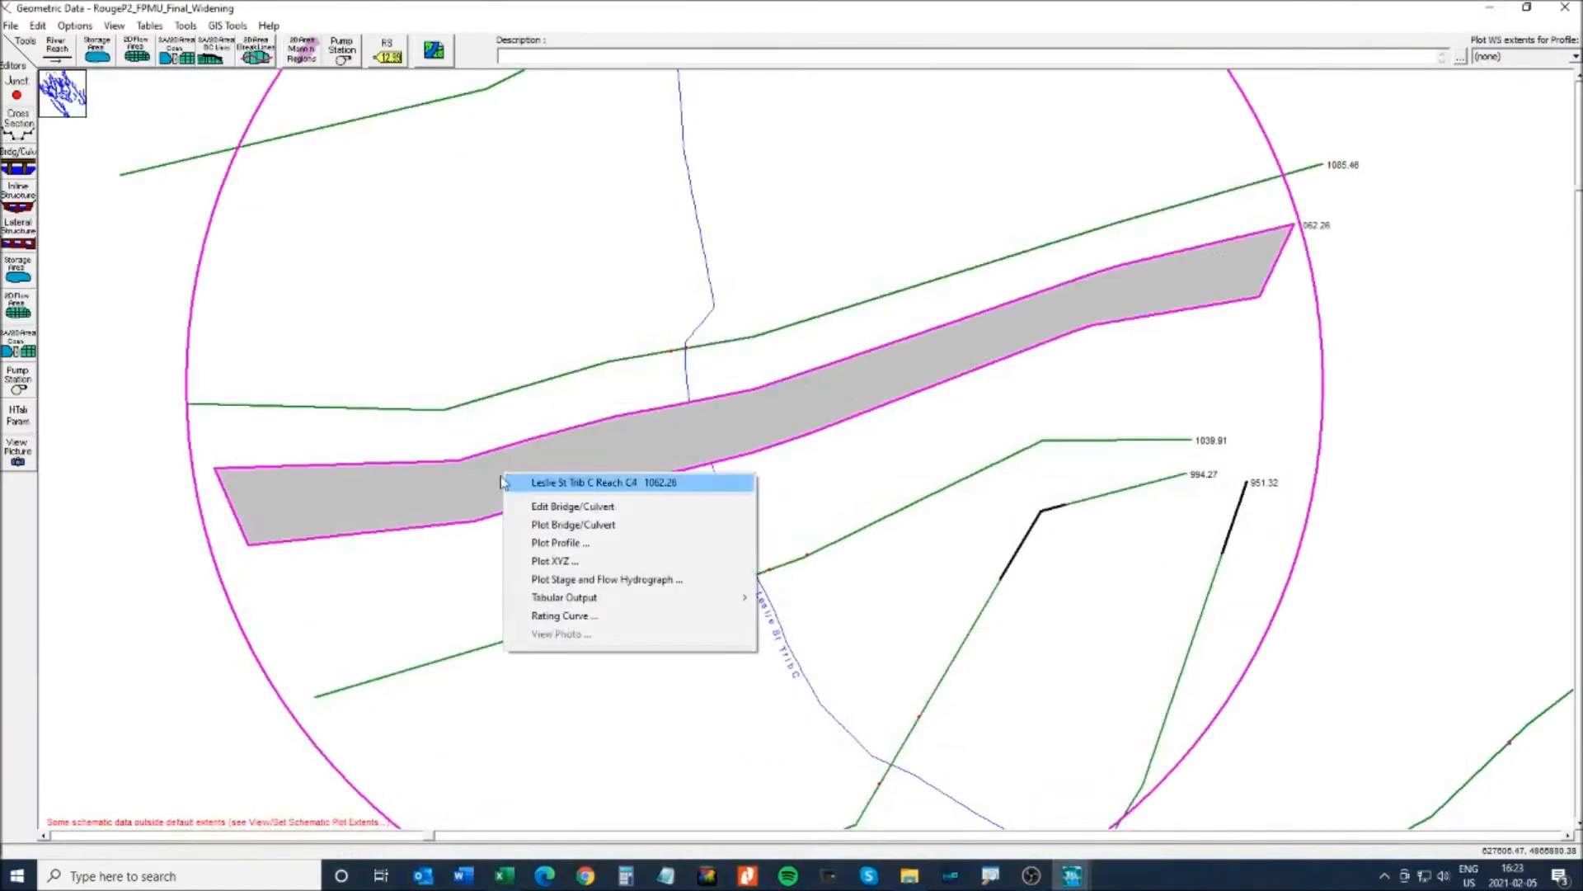
{"action": "left_click", "coordinate": [569, 506]}
{"action": "left_click", "coordinate": [18, 132]}
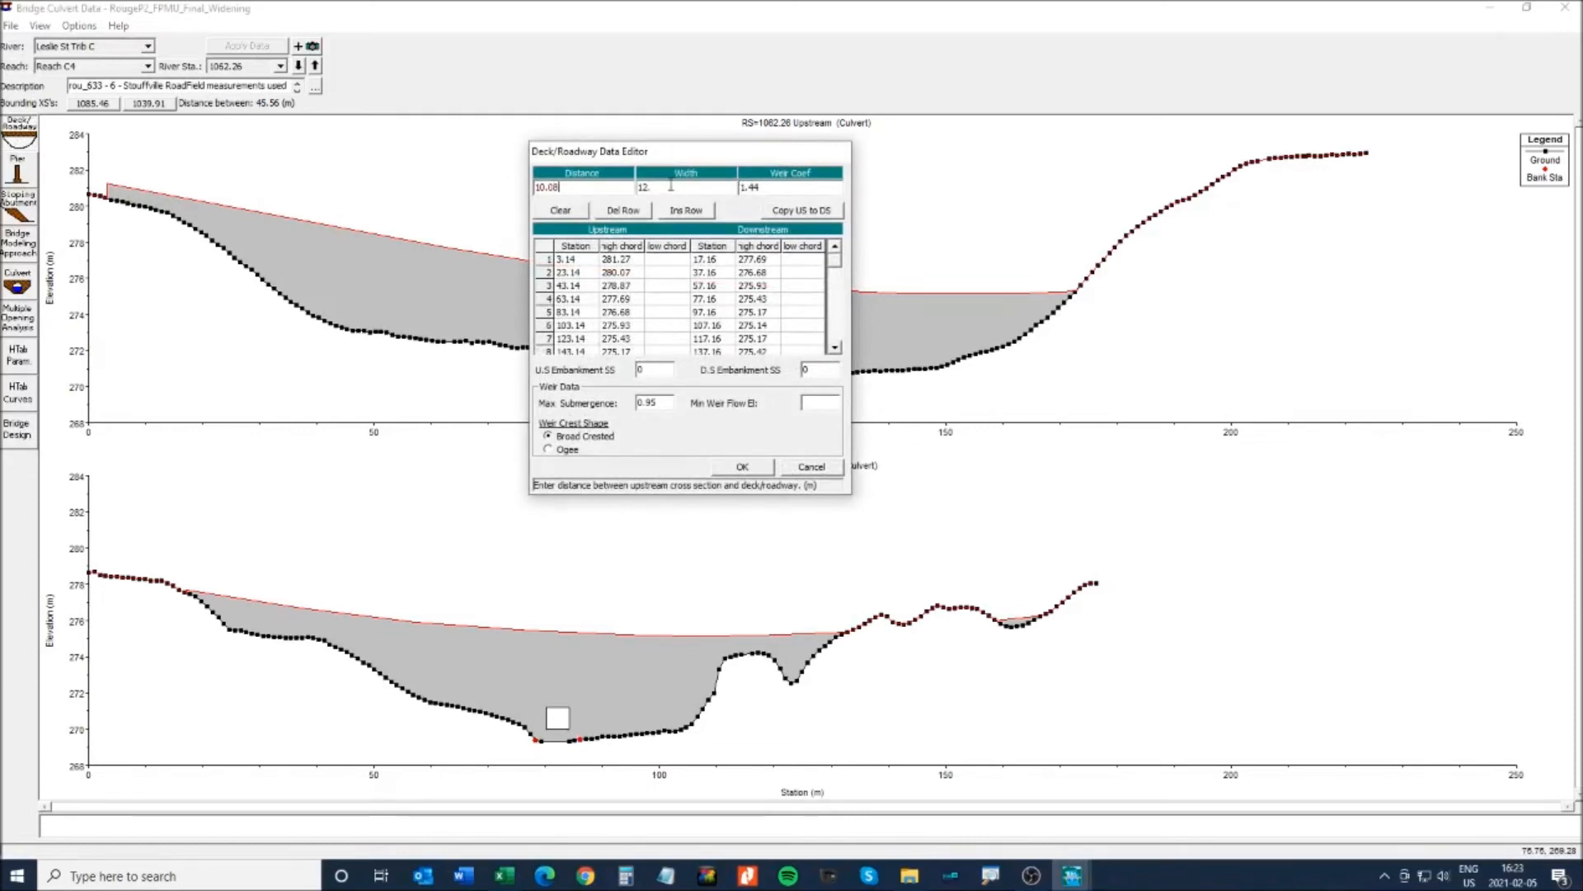
{"action": "left_click", "coordinate": [504, 875]}
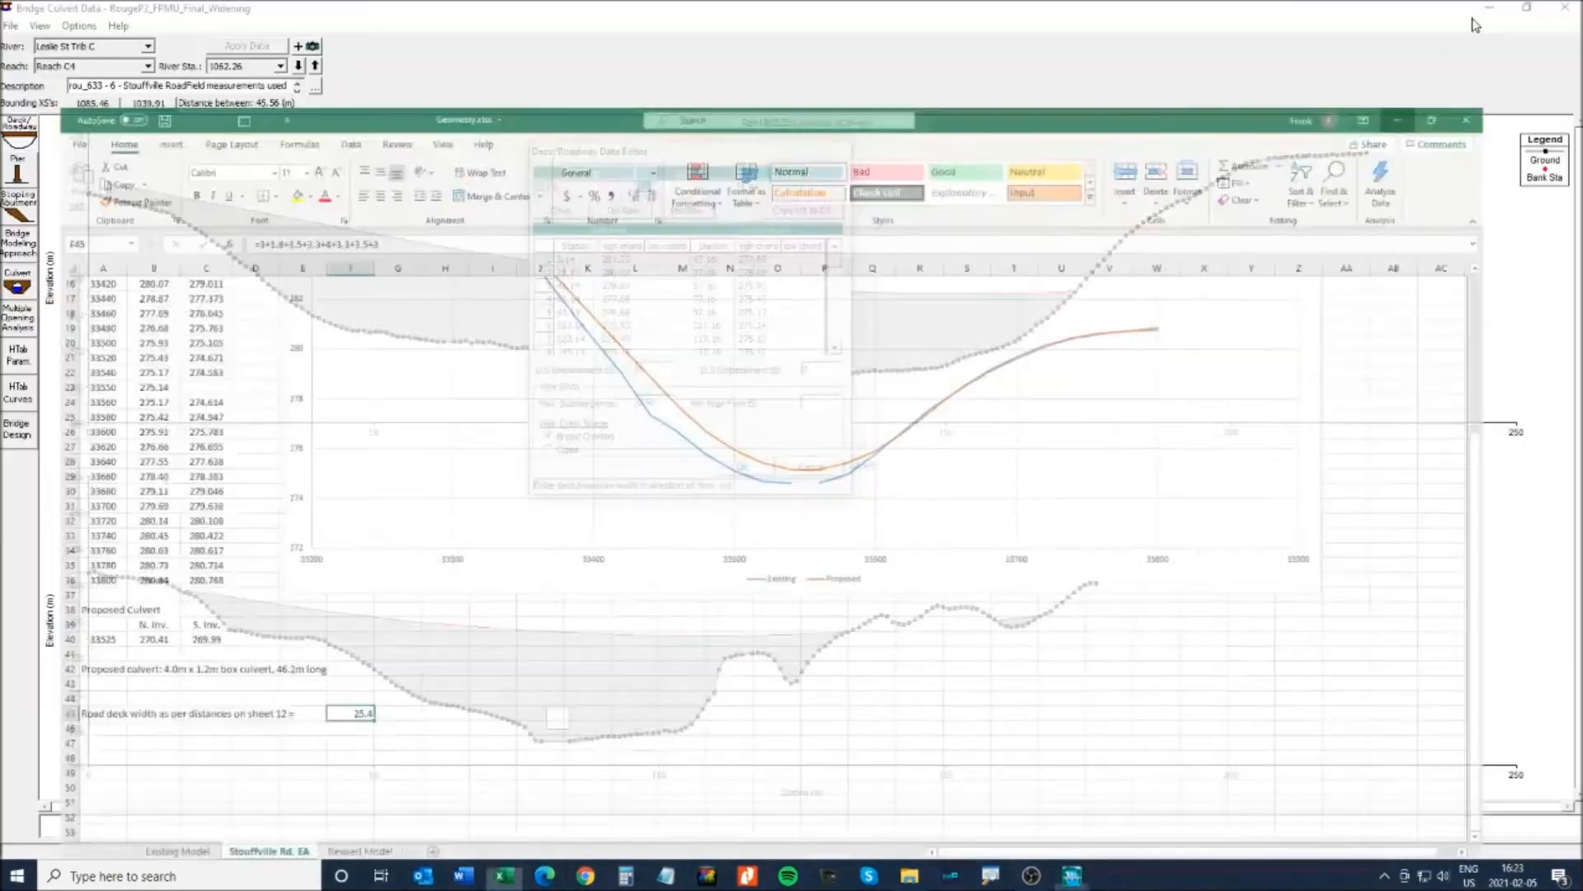
{"action": "left_click", "coordinate": [1491, 11]}
{"action": "left_click", "coordinate": [655, 187]}
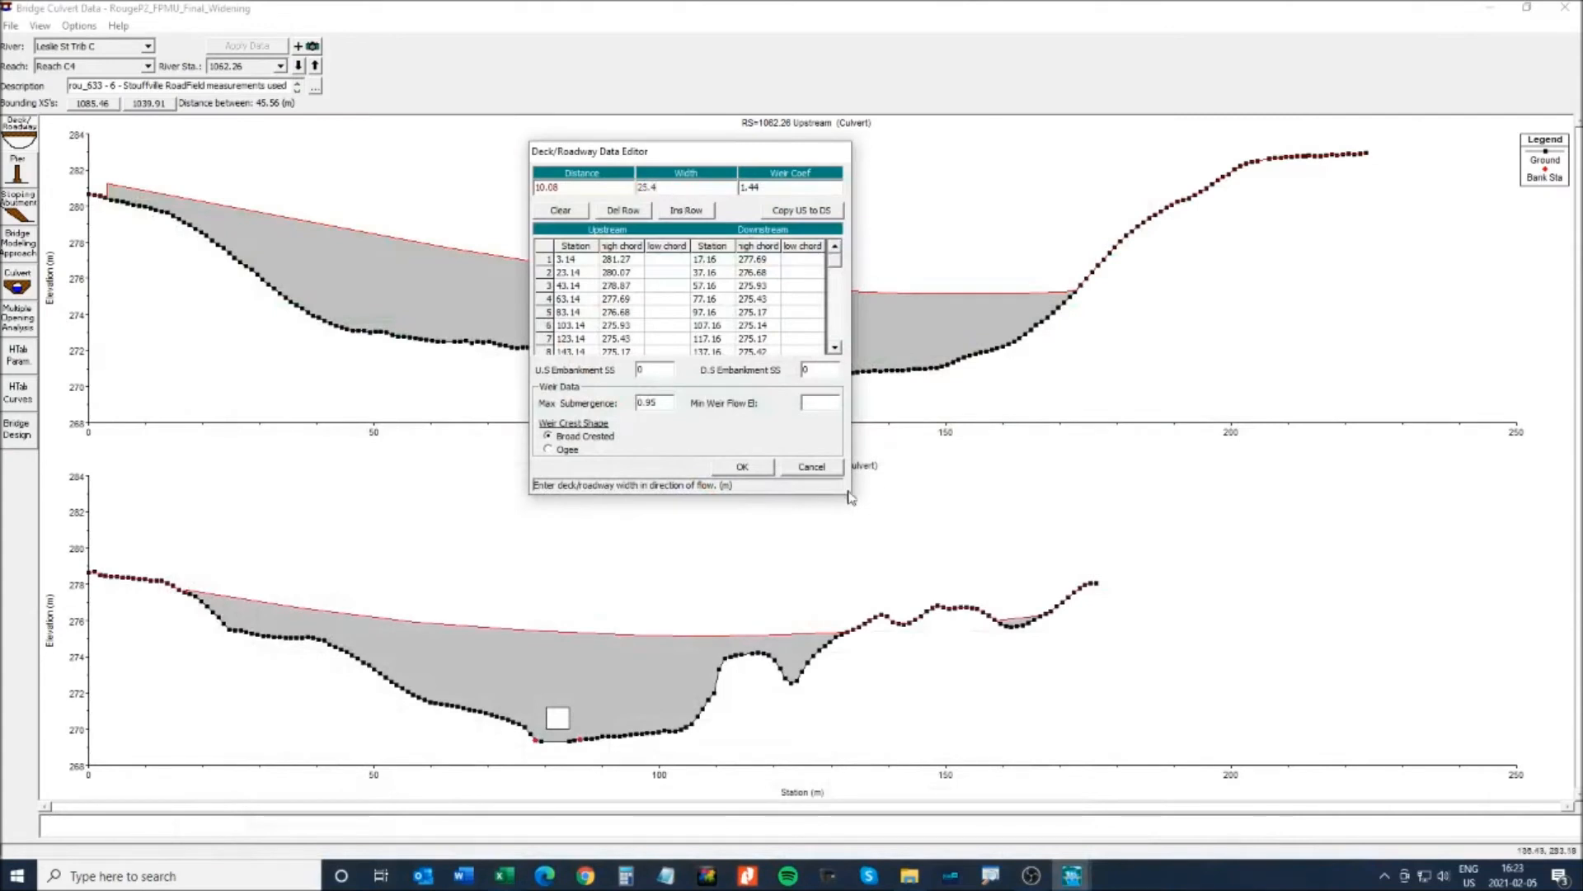
{"action": "left_click", "coordinate": [746, 470]}
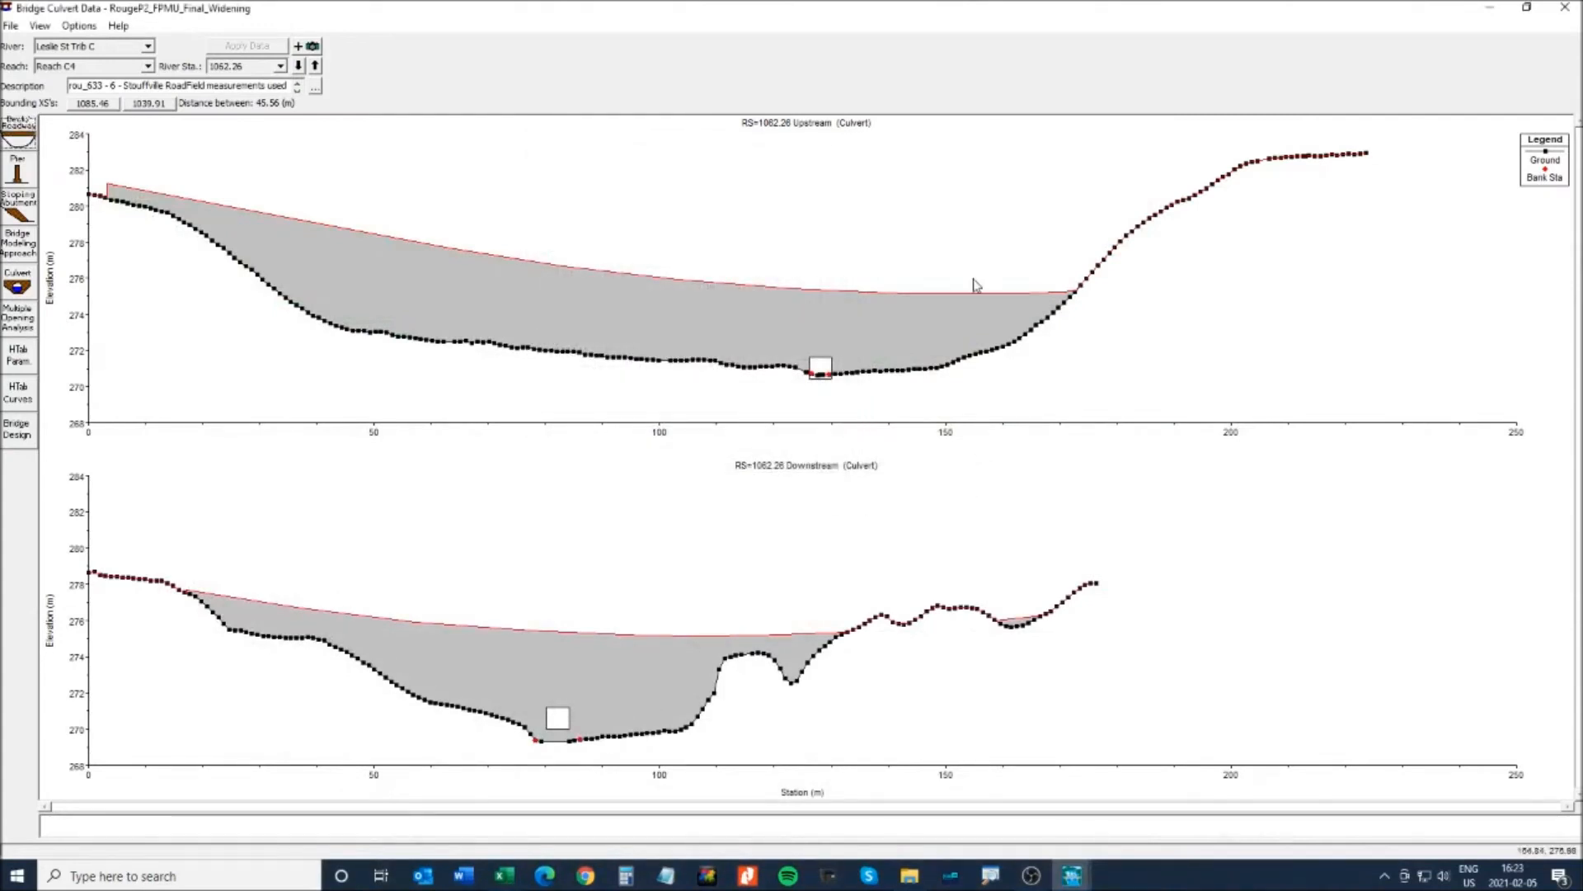
- Close the culvert editor, open cross section 1085.46's data, and bring Geometry.xlsx forward
{"action": "left_click", "coordinate": [1564, 8]}
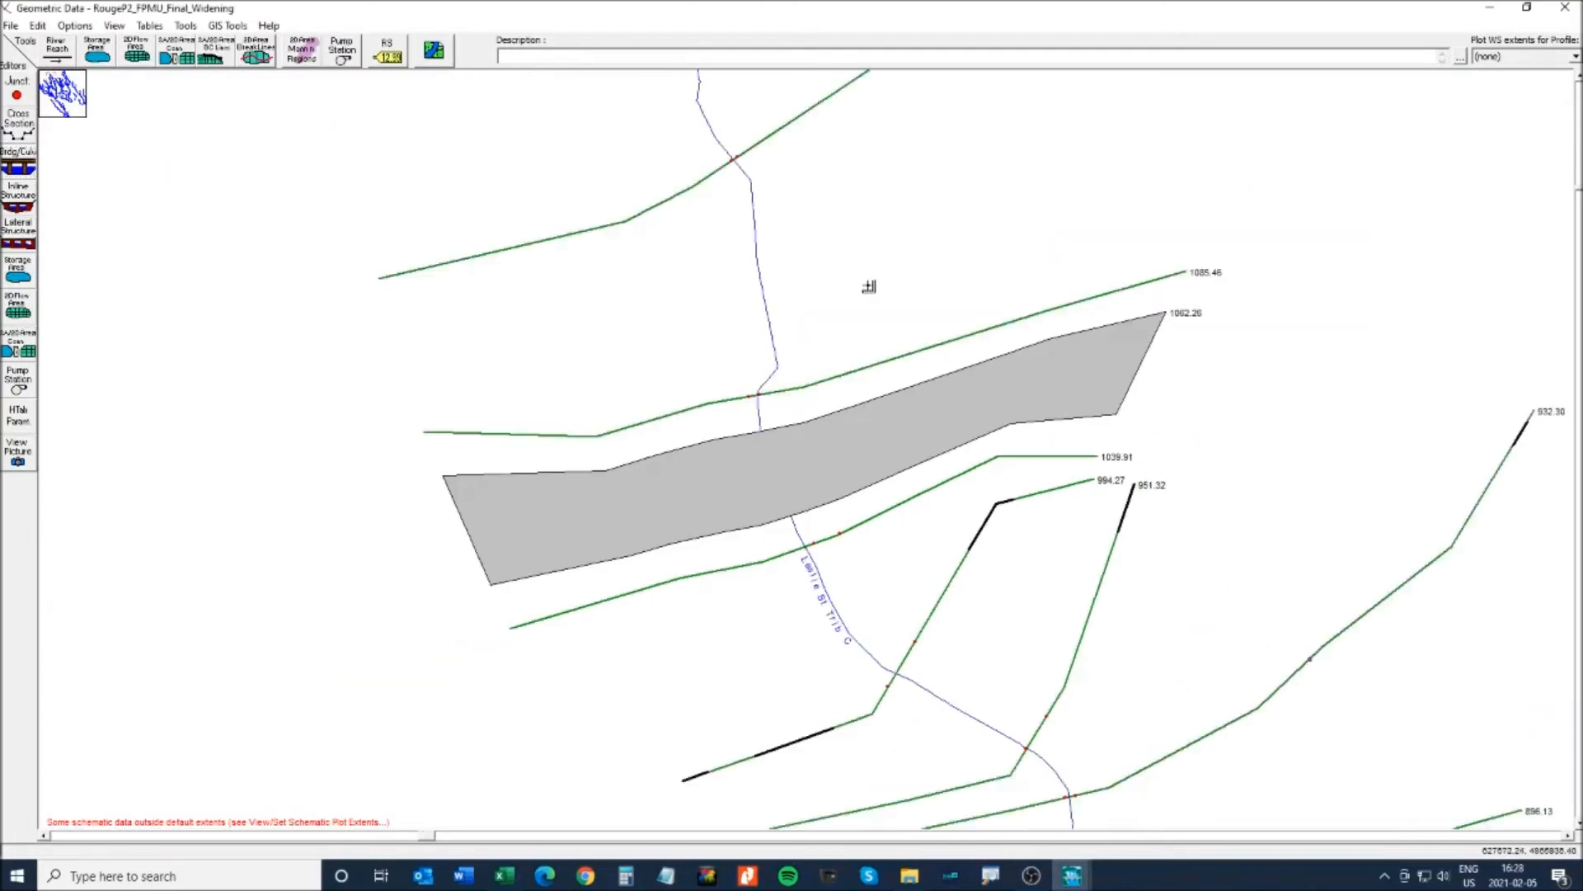
{"action": "right_click", "coordinate": [817, 388]}
{"action": "left_click", "coordinate": [877, 419]}
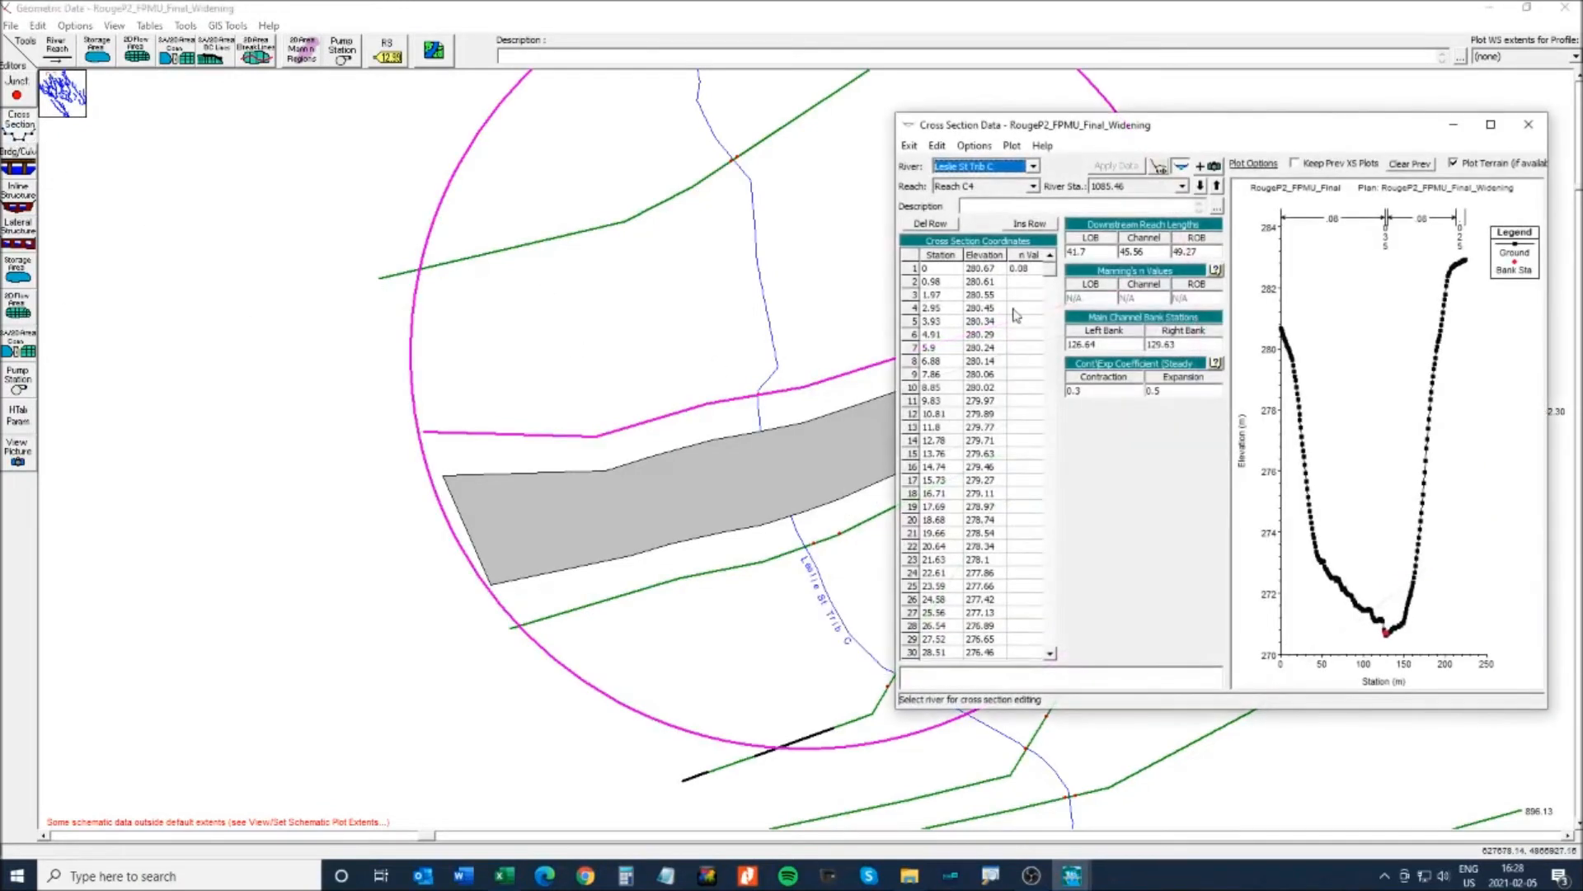
{"action": "left_click_drag", "start_coordinate": [1257, 136], "coordinate": [1000, 197]}
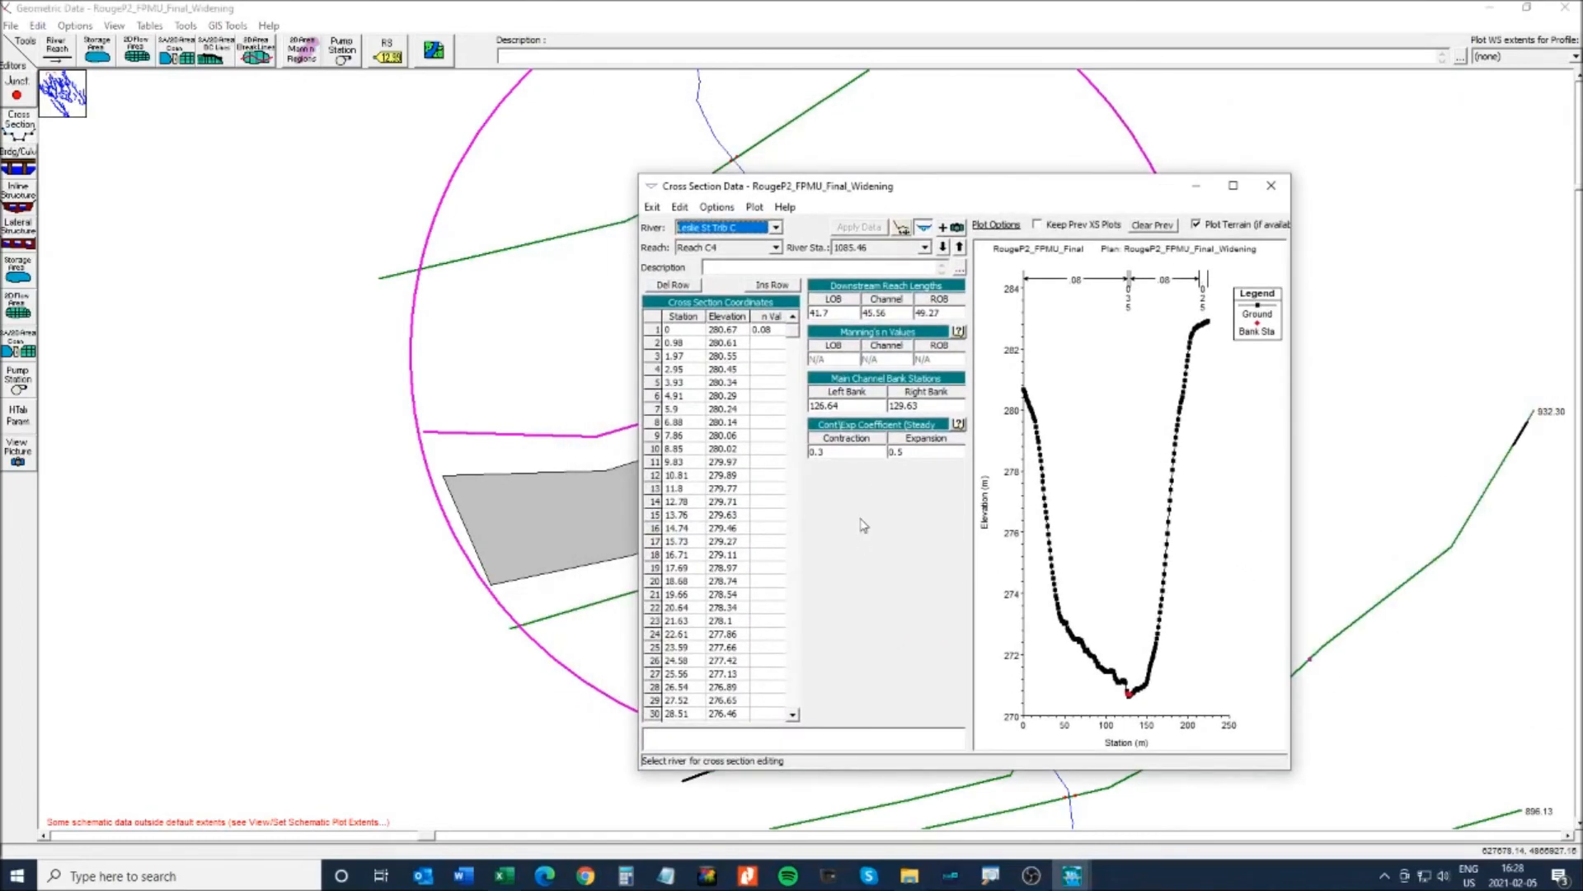
{"action": "left_click_drag", "start_coordinate": [876, 192], "coordinate": [996, 200]}
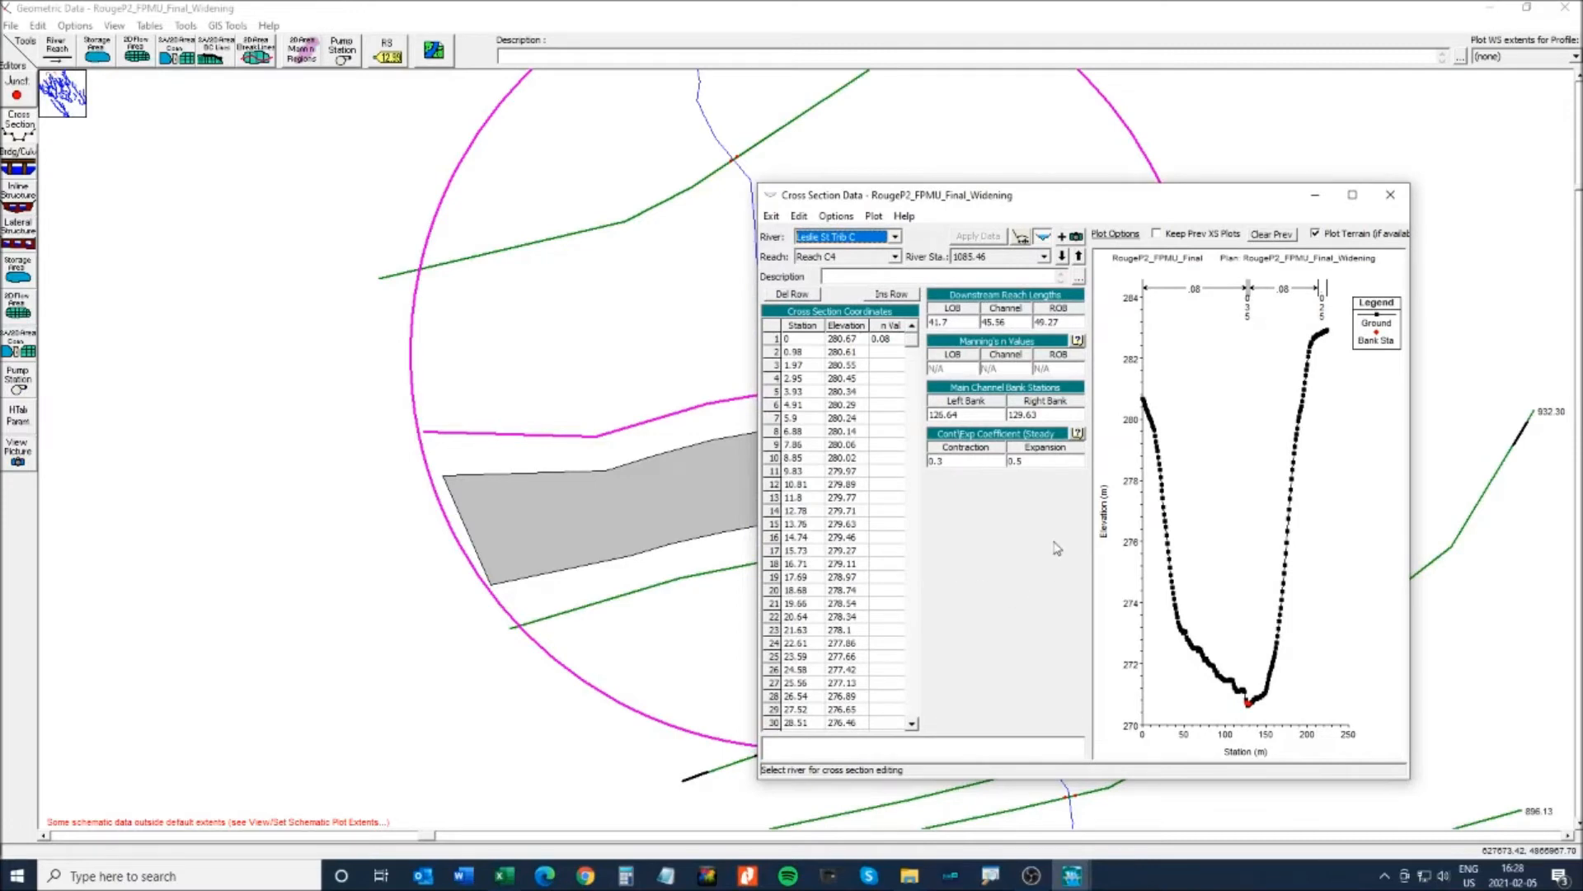
{"action": "left_click", "coordinate": [506, 876]}
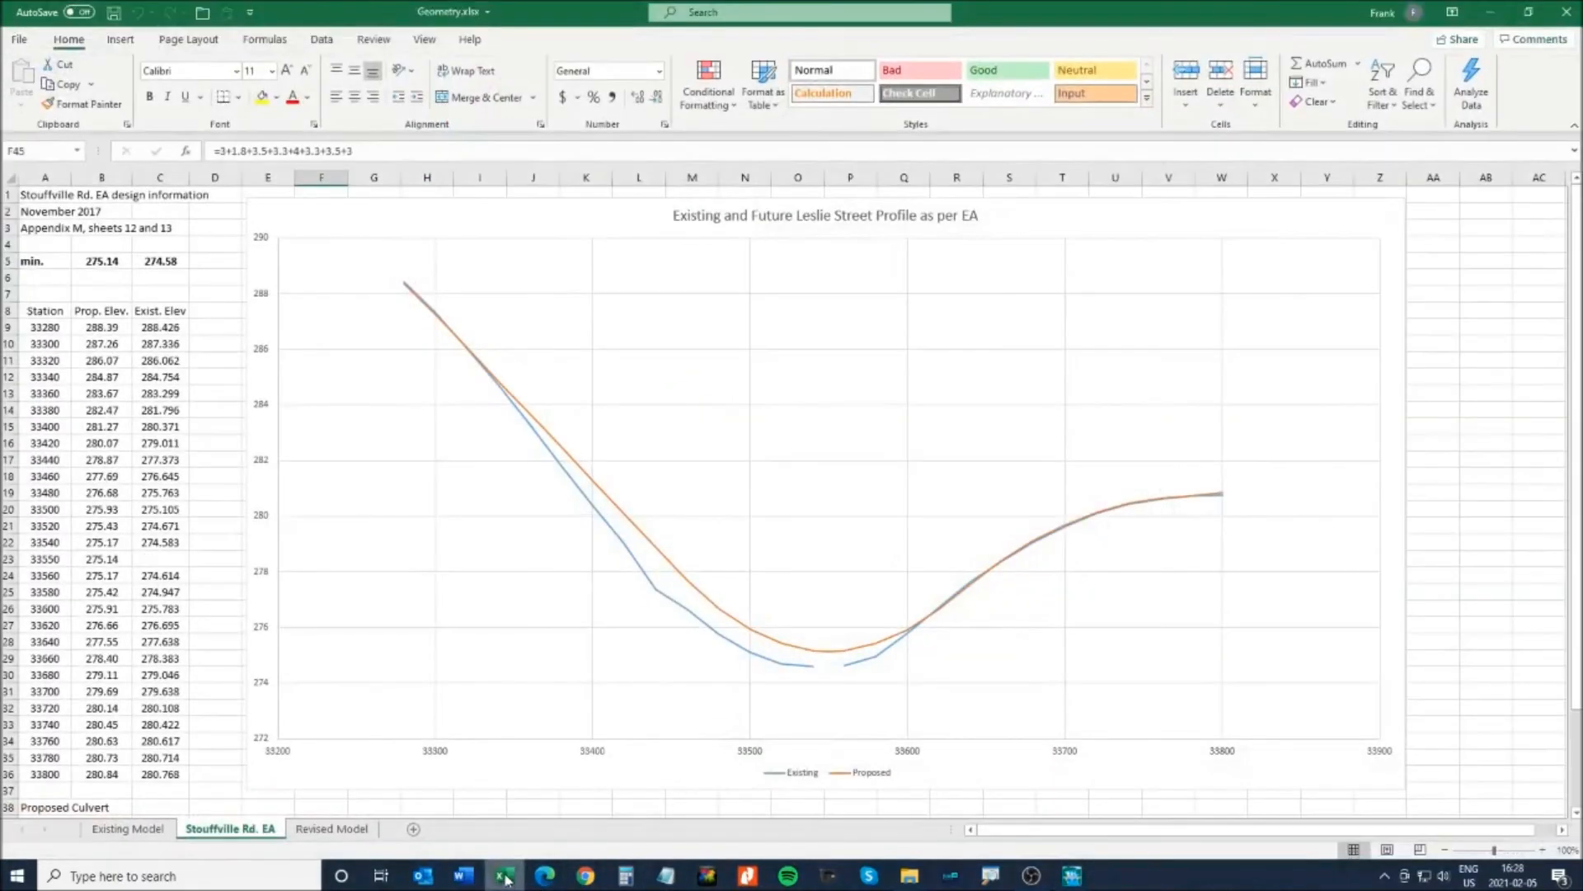
- Show the Revised Model sheet with the 128.14 channel centre for cross section 1085.46
{"action": "left_click", "coordinate": [332, 828]}
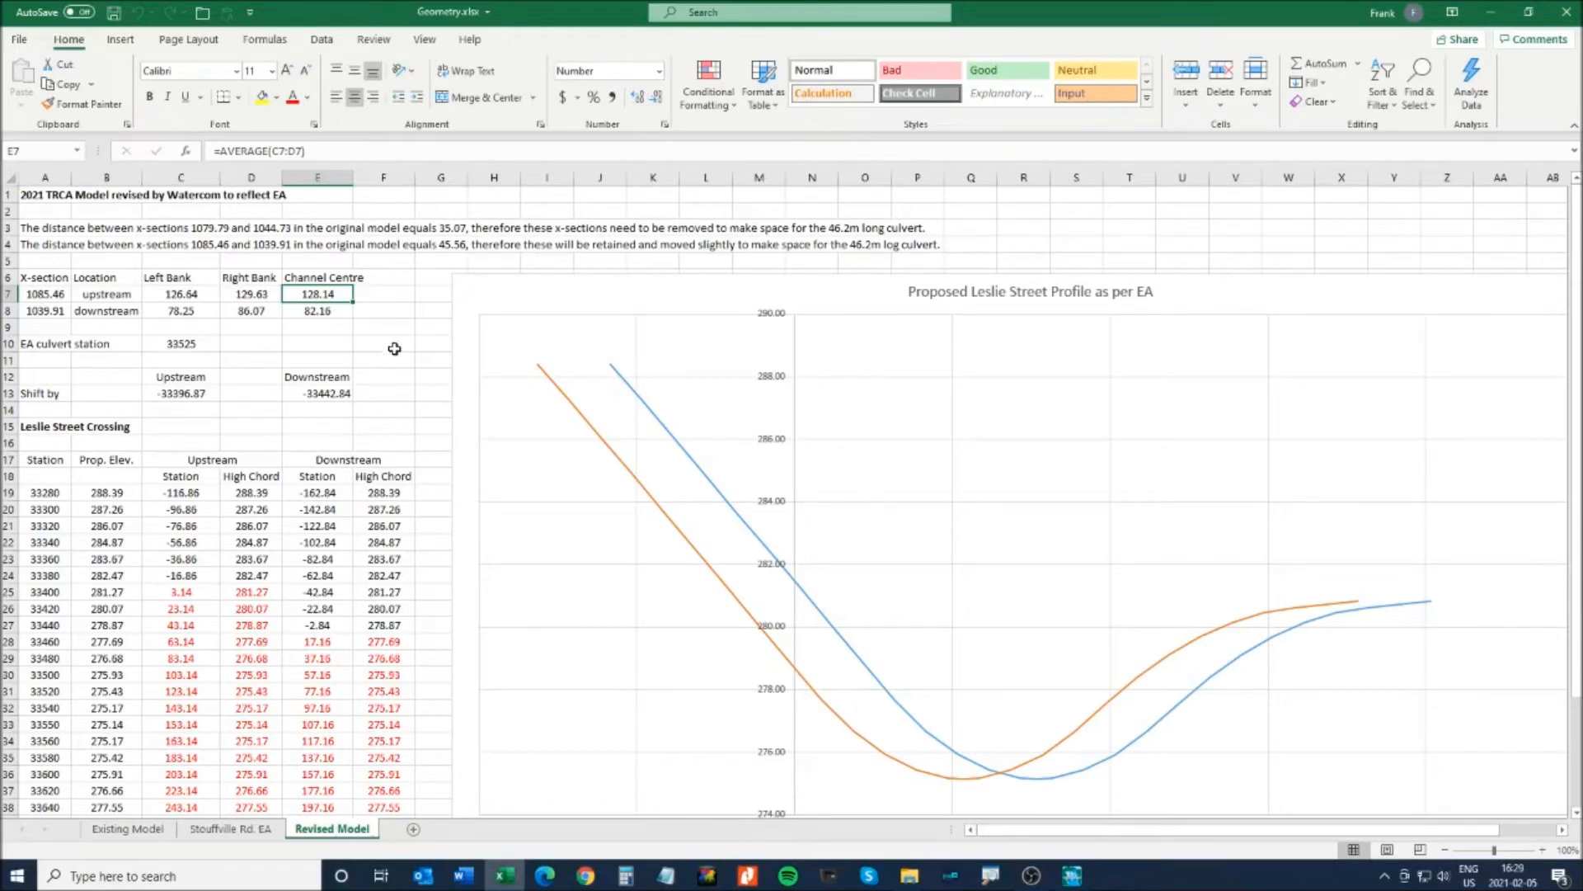
- Enter ineffective flow stations 126.14 left and 130.14 right for cross section 1085.46
{"action": "left_click", "coordinate": [1490, 12]}
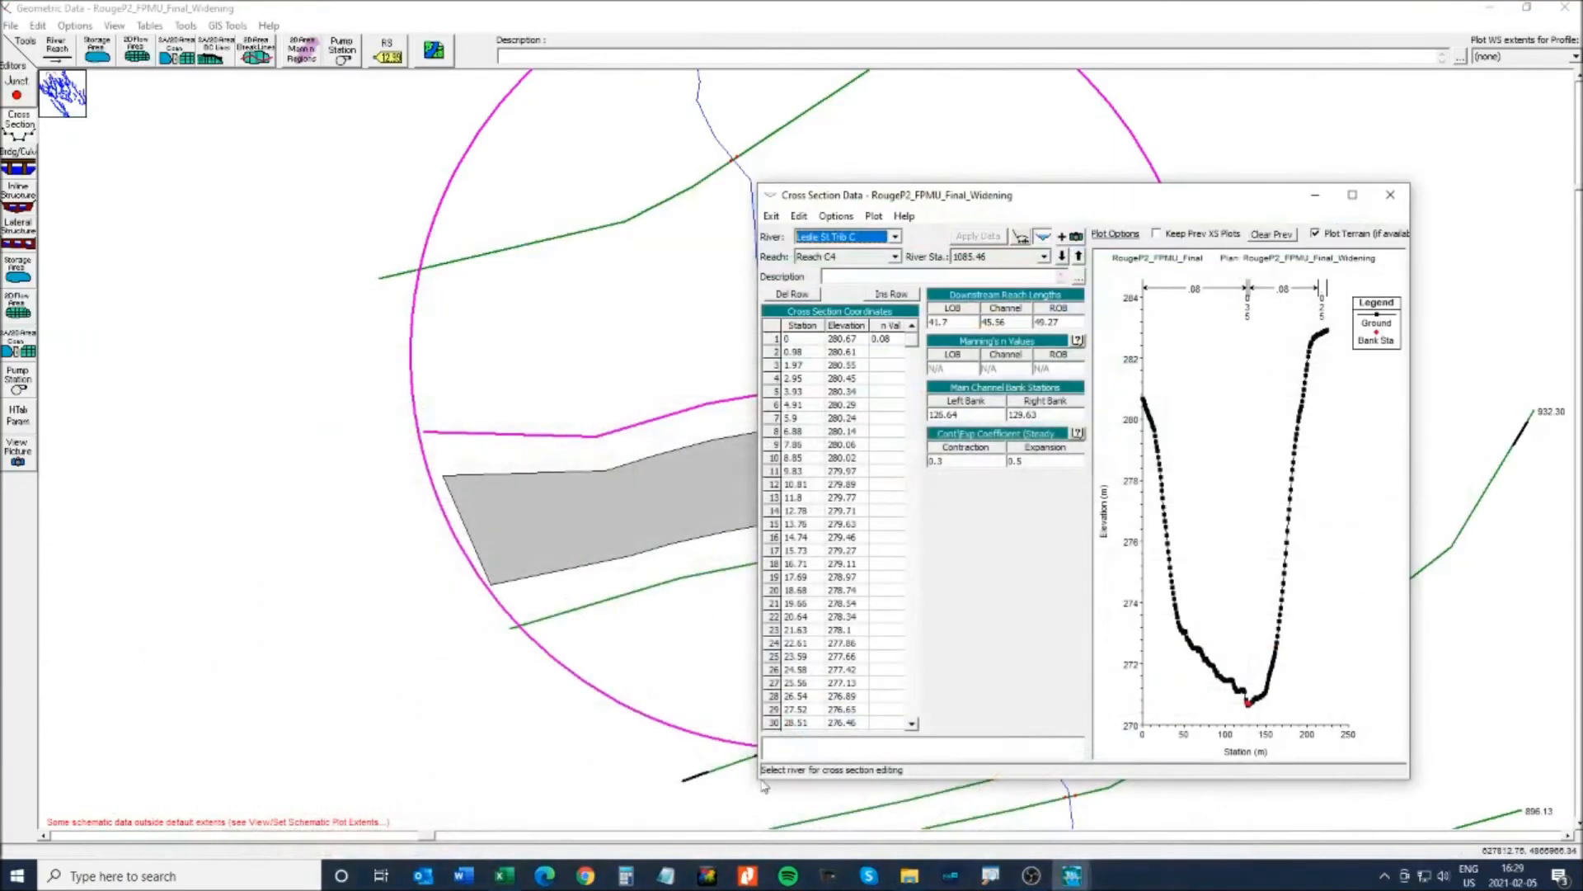
{"action": "left_click", "coordinate": [836, 216]}
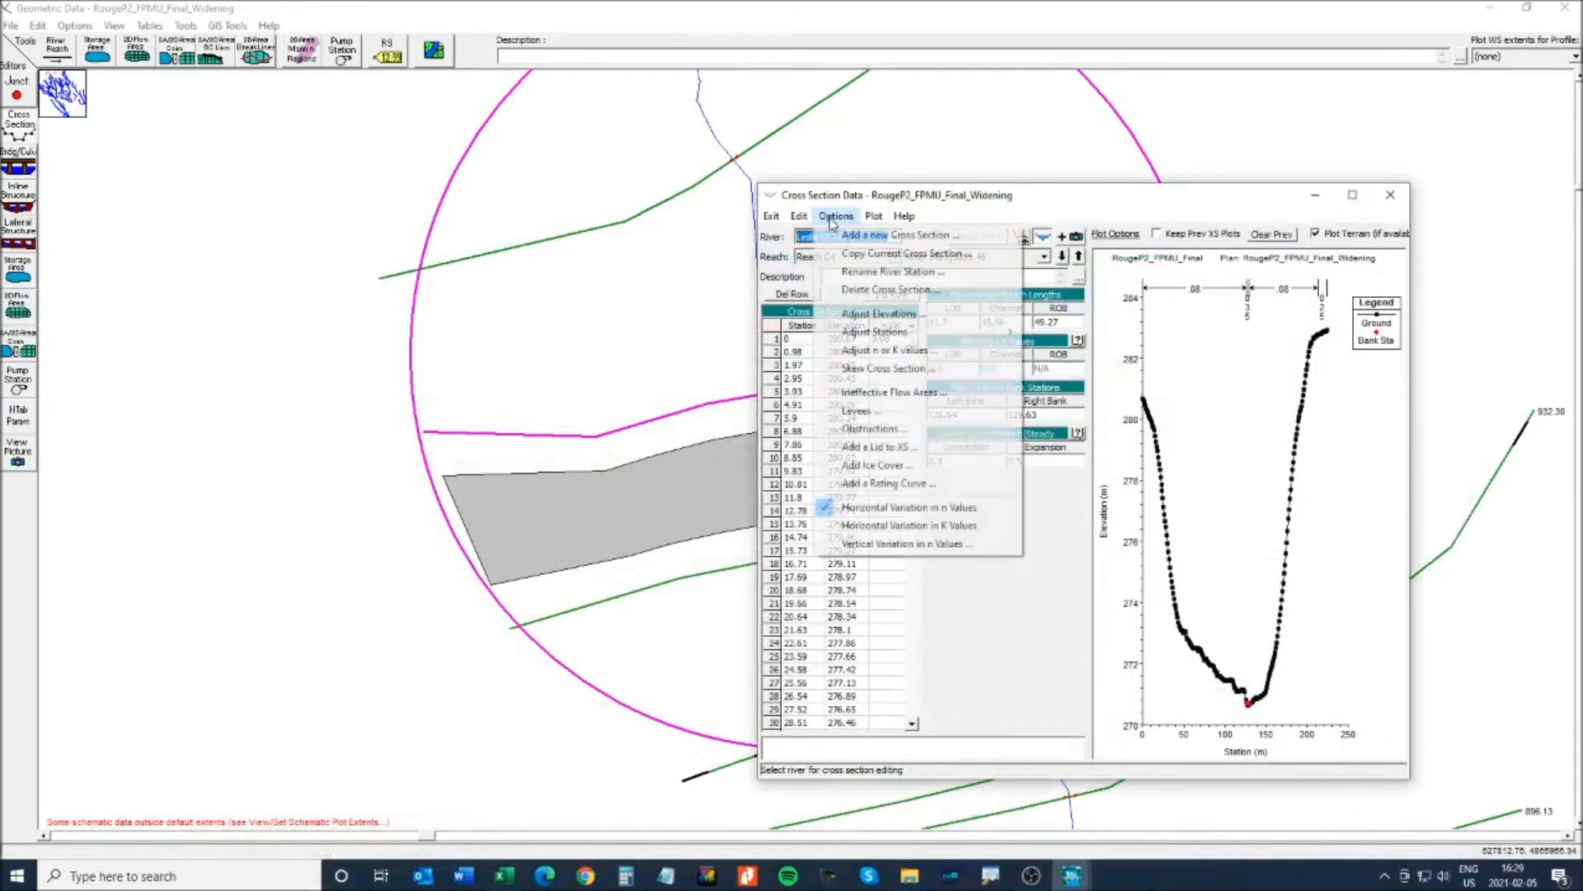
{"action": "left_click", "coordinate": [858, 394]}
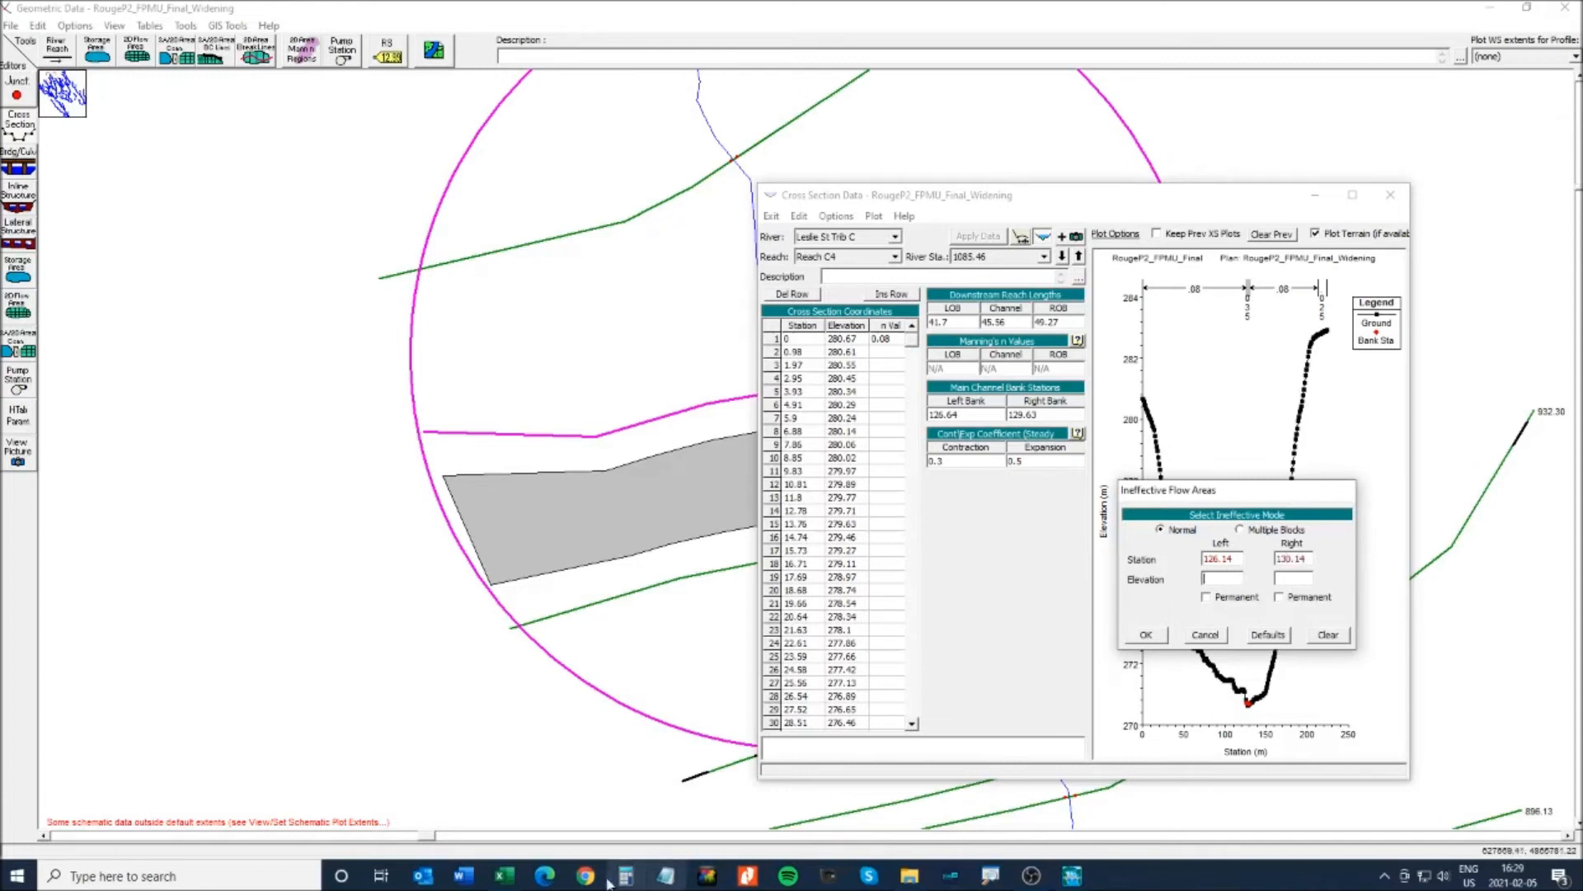
{"action": "left_click", "coordinate": [503, 881]}
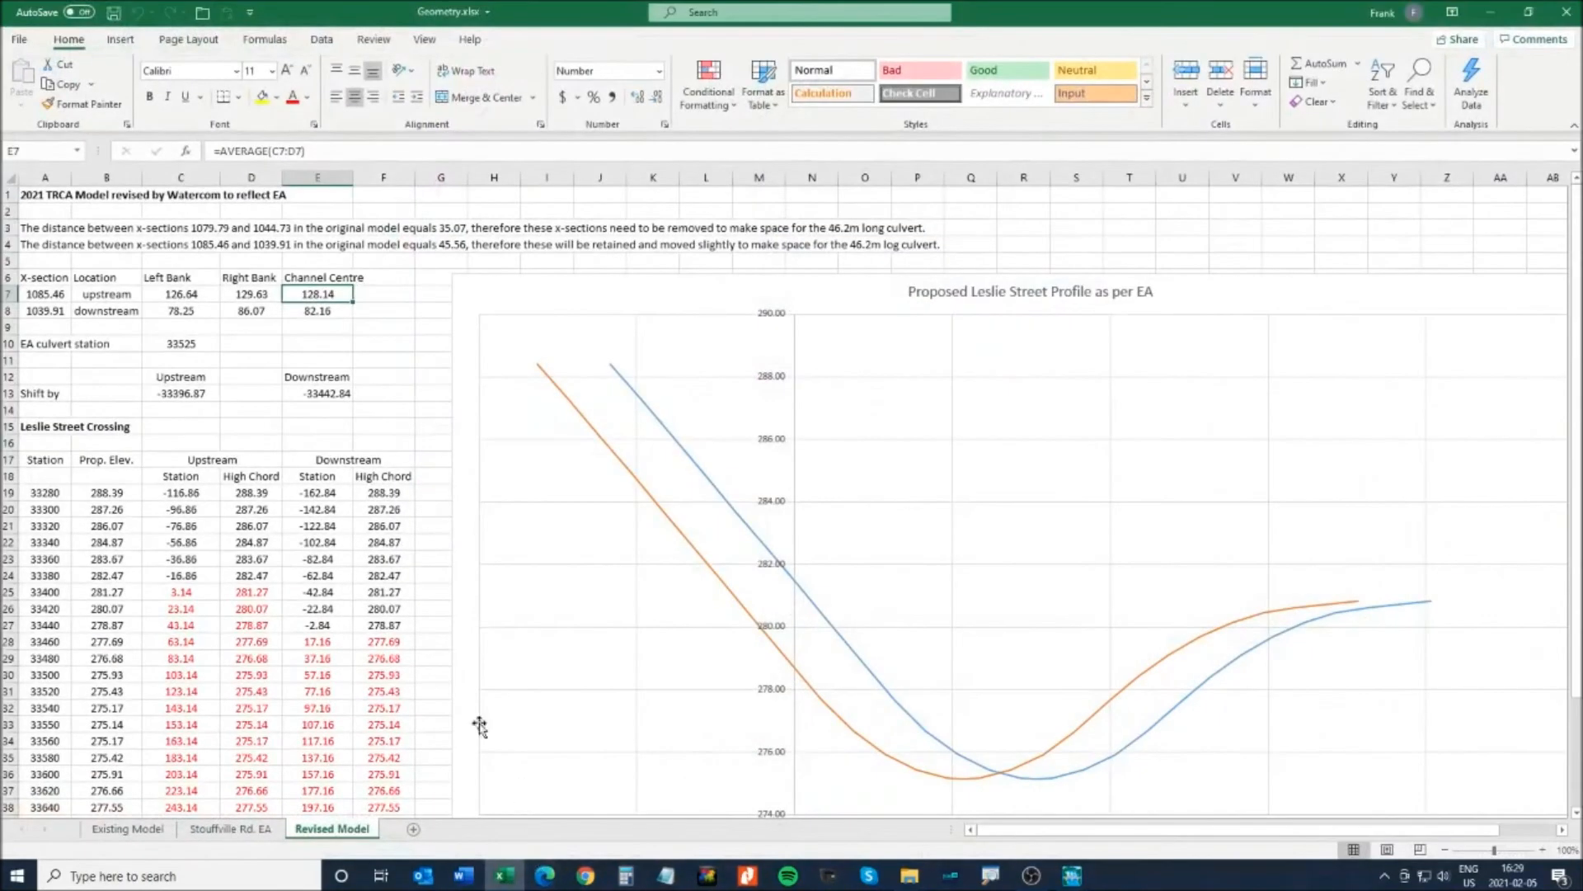
- Read the minimum proposed road elevation (B5, 175.14) on the Stouffville Rd. EA sheet and enter it on both sides
{"action": "scroll", "coordinate": [850, 790], "scroll_direction": "down", "scroll_amount": 4}
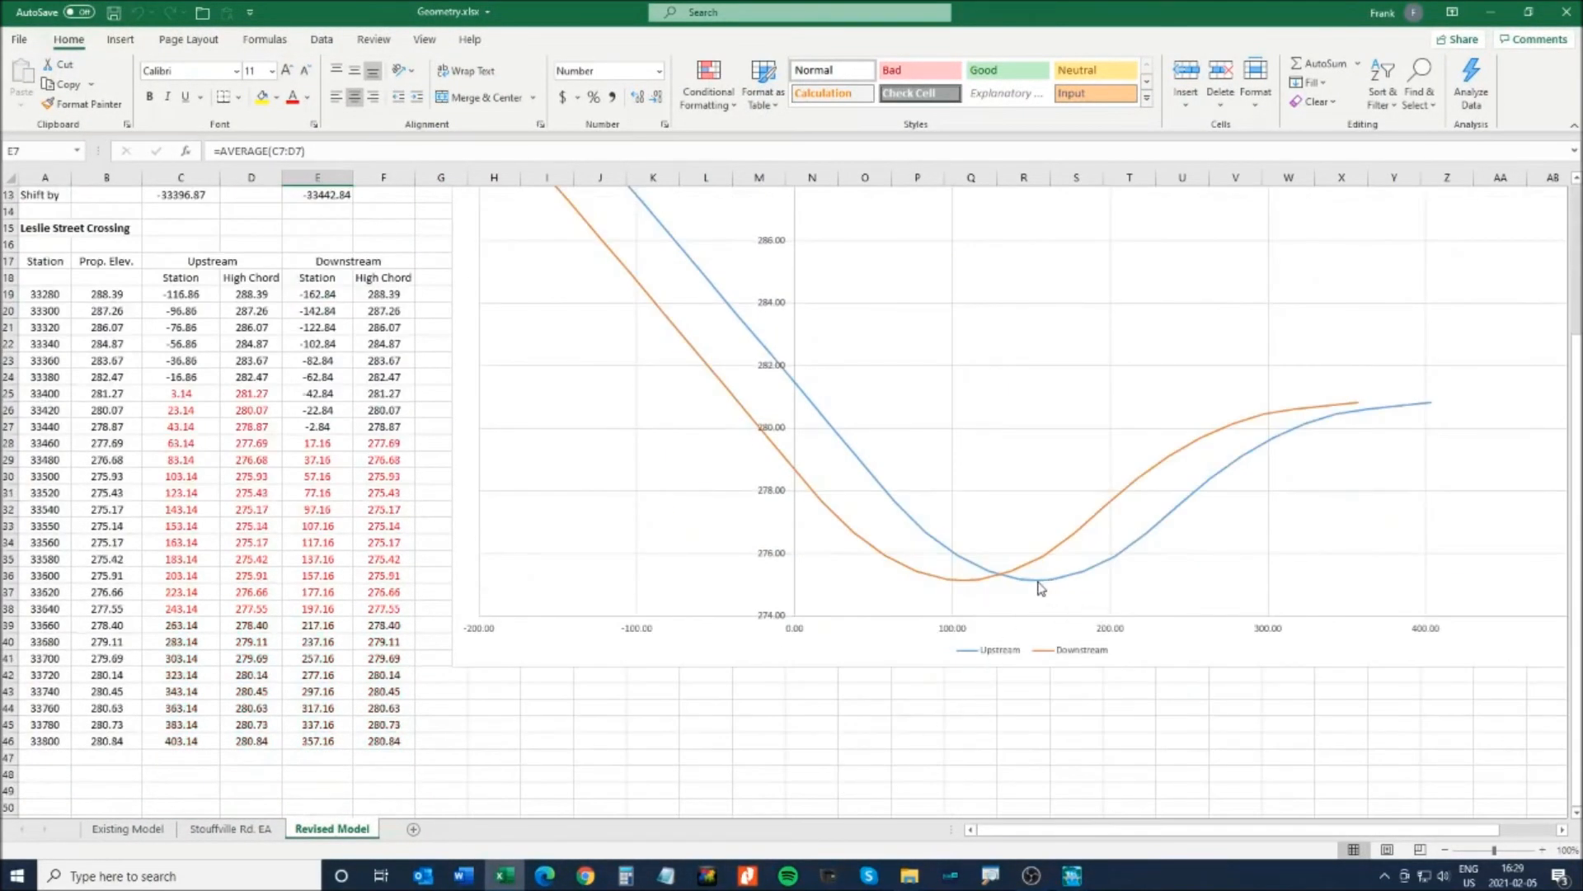
{"action": "scroll", "coordinate": [477, 629], "scroll_direction": "up", "scroll_amount": 4}
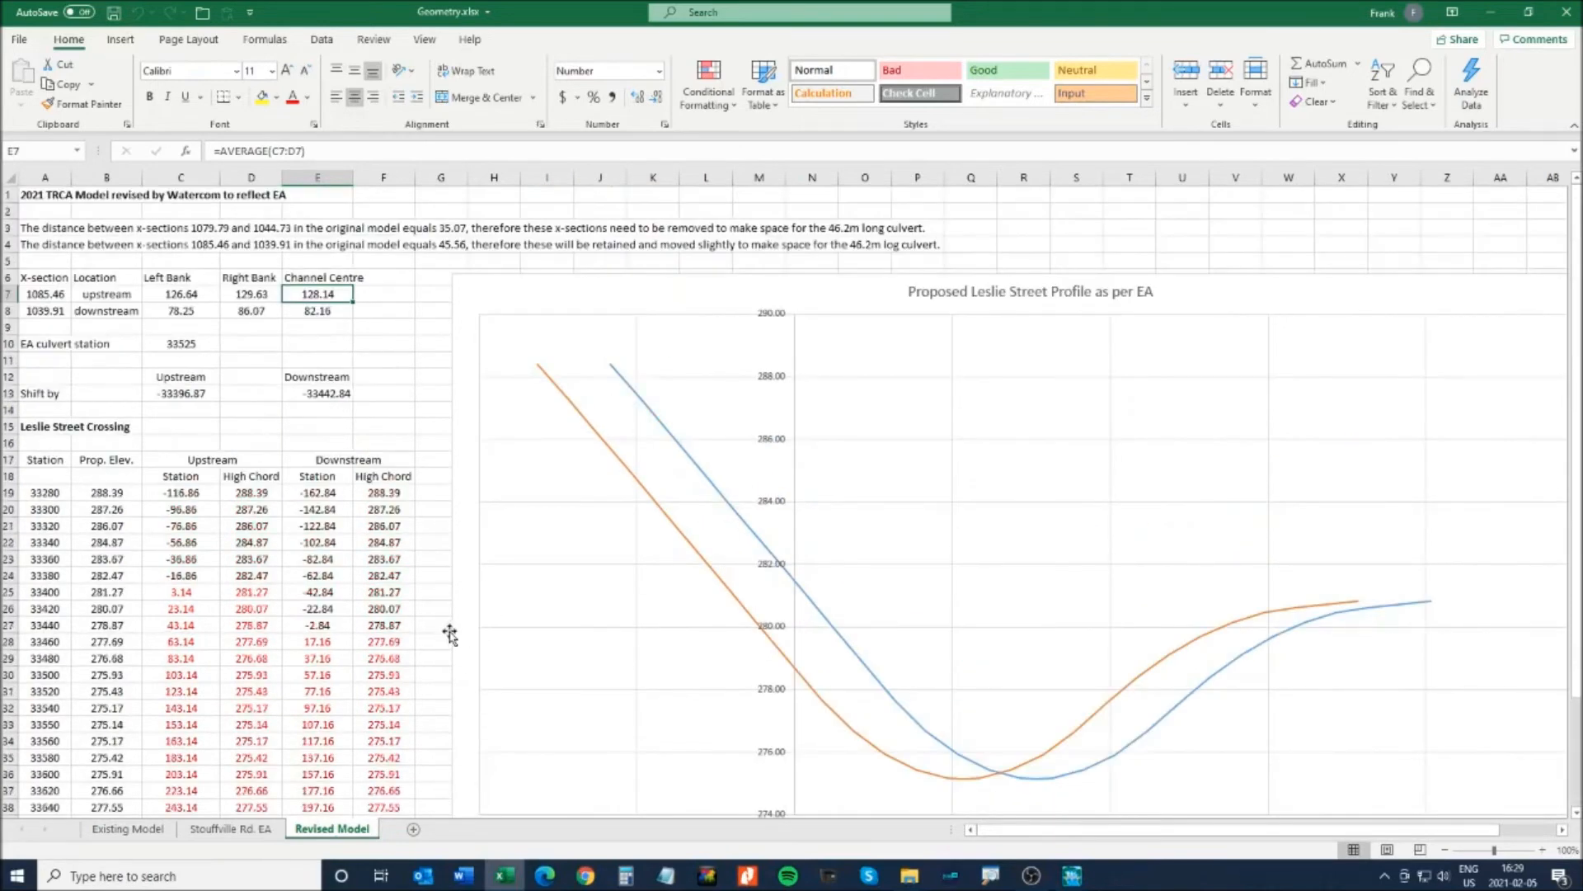
{"action": "scroll", "coordinate": [451, 633], "scroll_direction": "down", "scroll_amount": 8}
{"action": "left_click", "coordinate": [252, 826]}
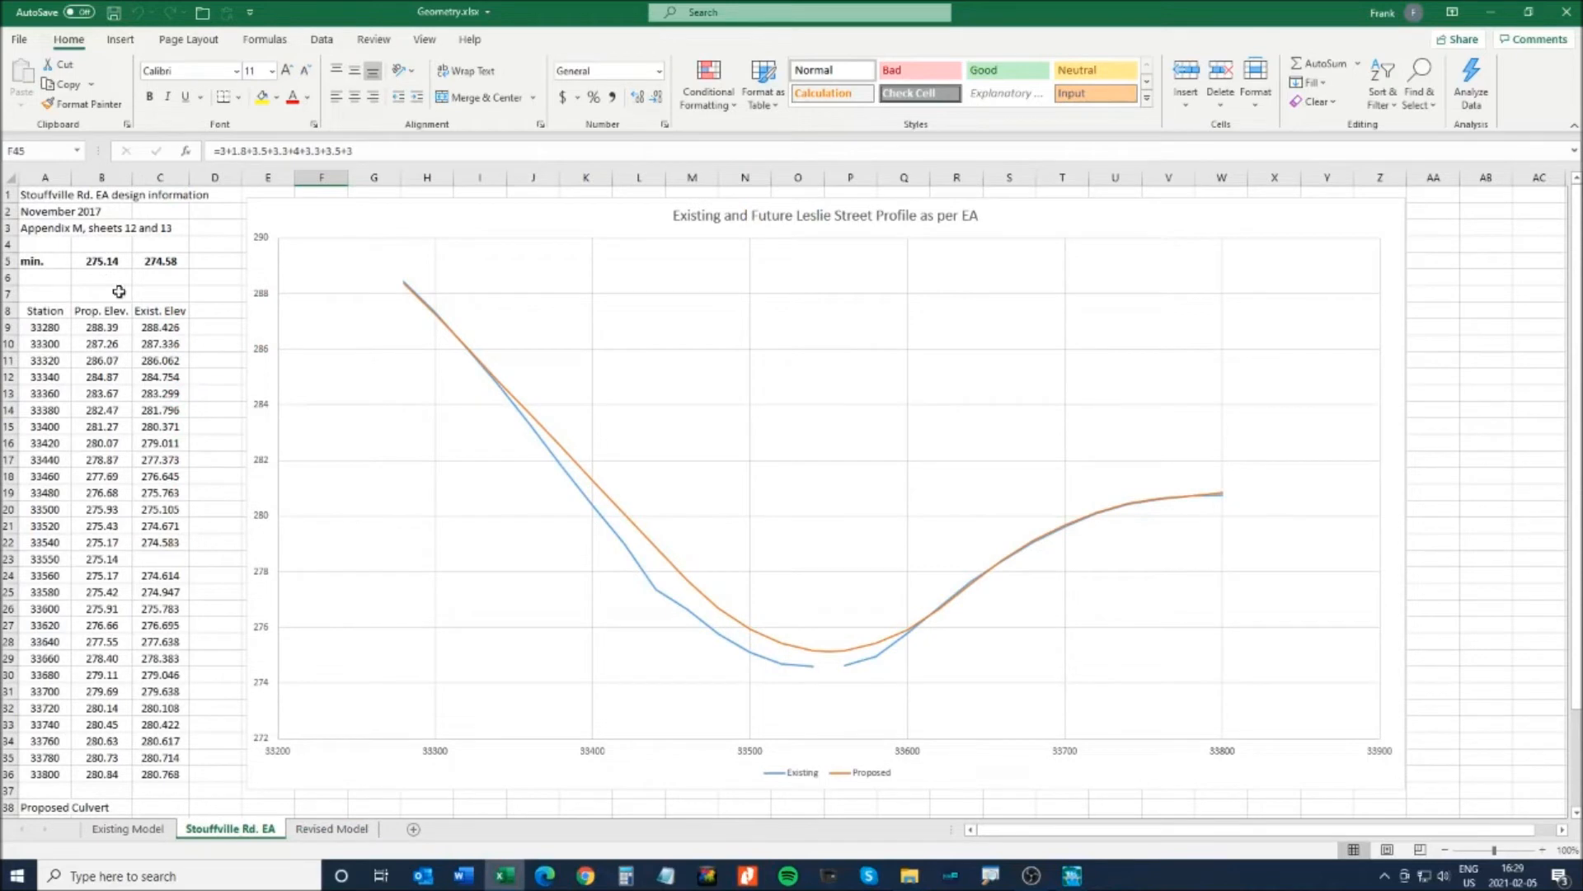
{"action": "left_click", "coordinate": [102, 312]}
{"action": "left_click", "coordinate": [96, 258]}
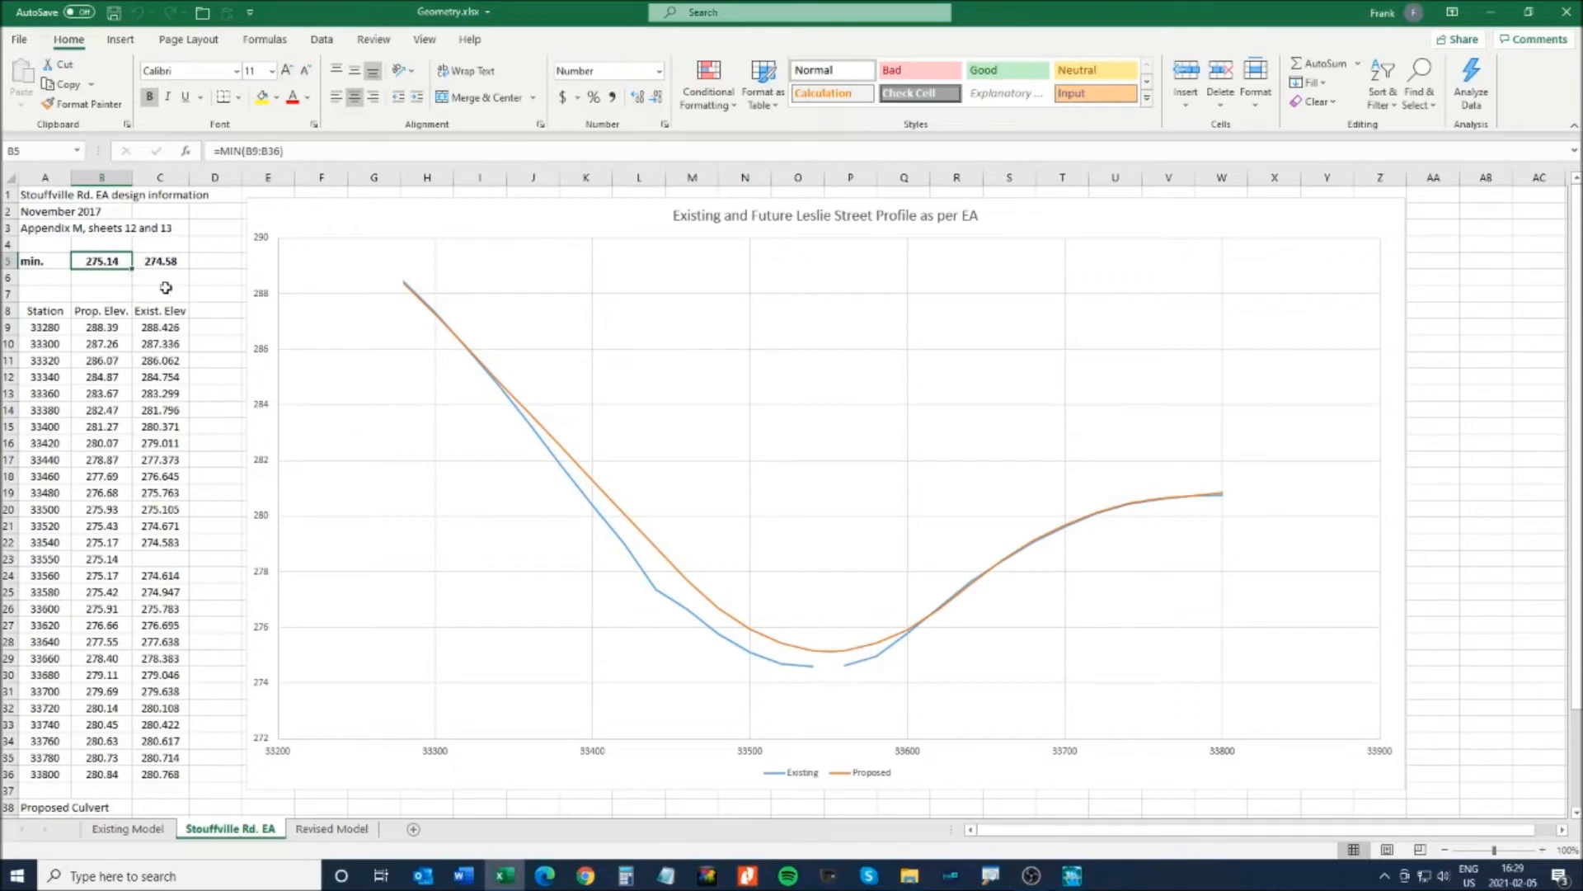
{"action": "left_click", "coordinate": [1491, 12]}
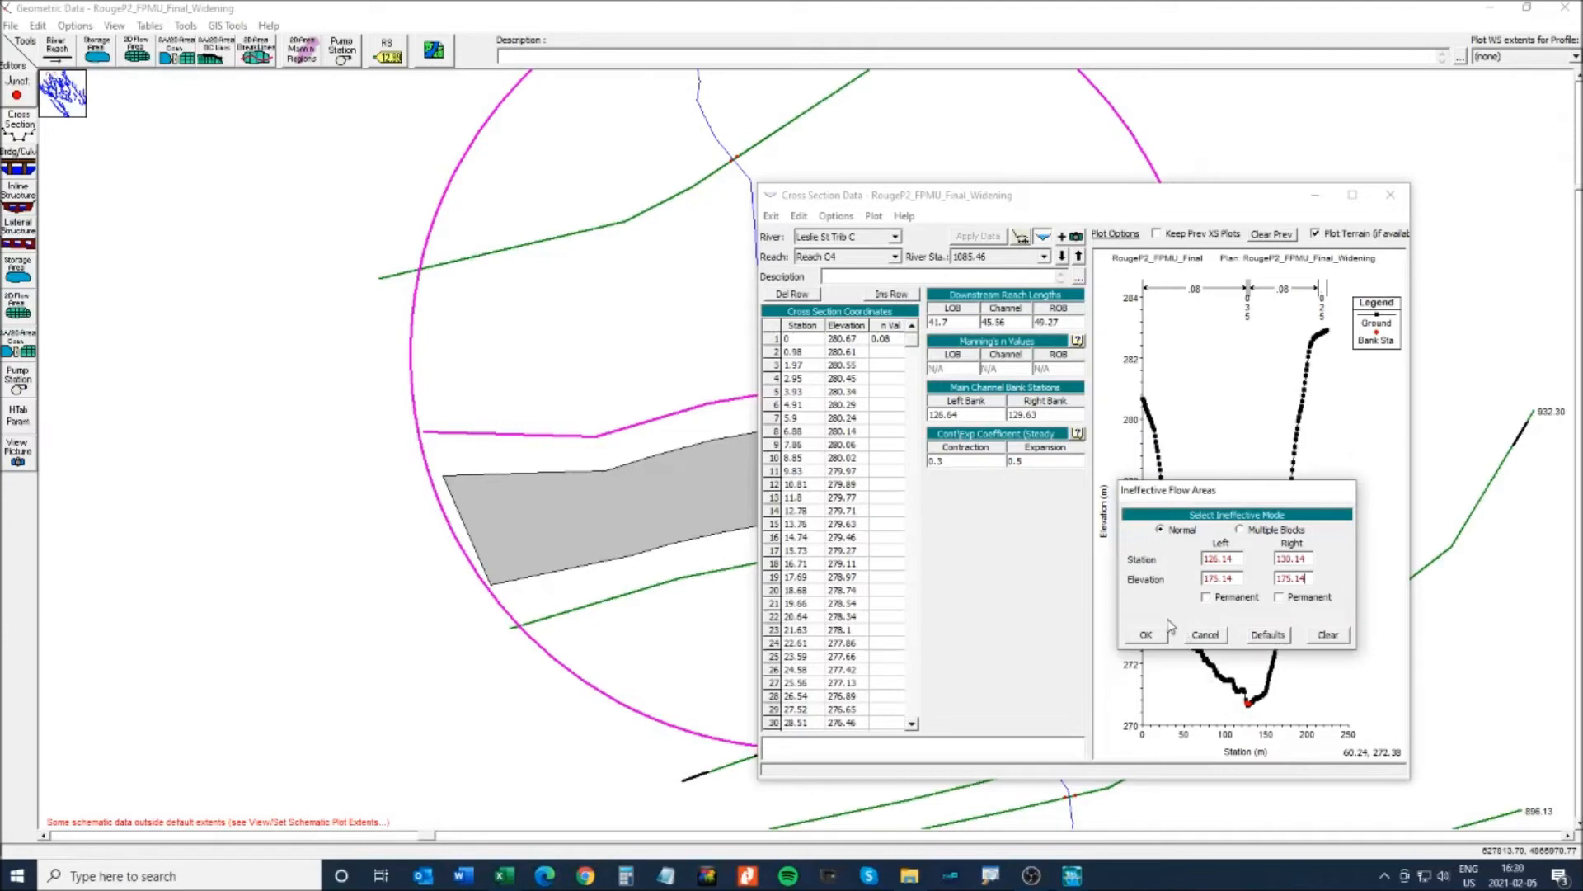
- Accept the ineffective flow limits at 1085.46 and maximize the cross-section editor
{"action": "left_click", "coordinate": [1142, 635]}
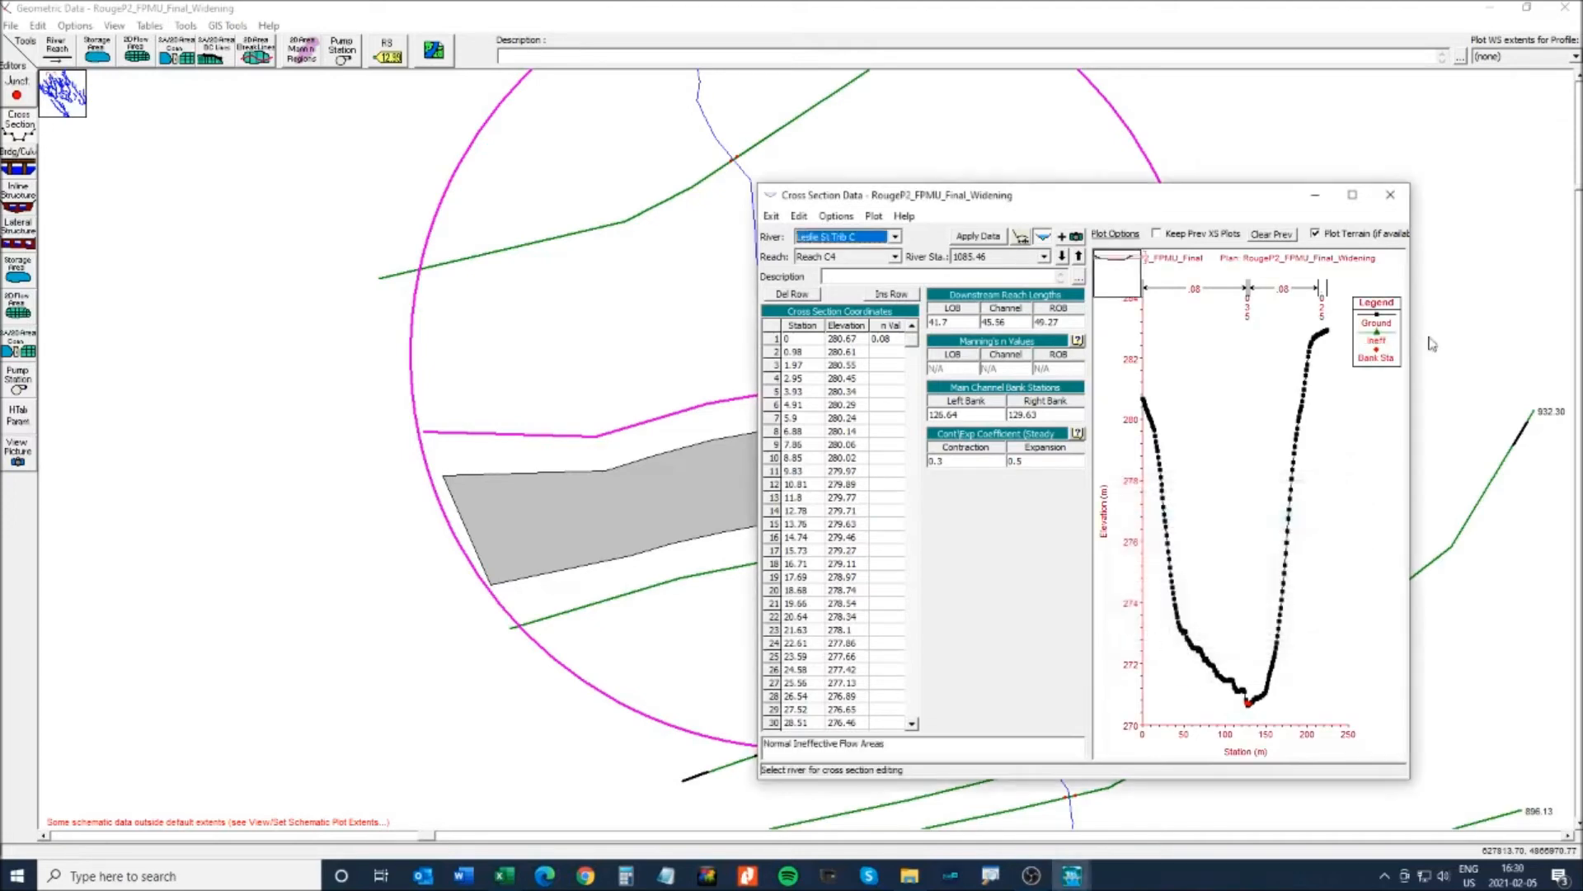
{"action": "left_click", "coordinate": [1353, 195]}
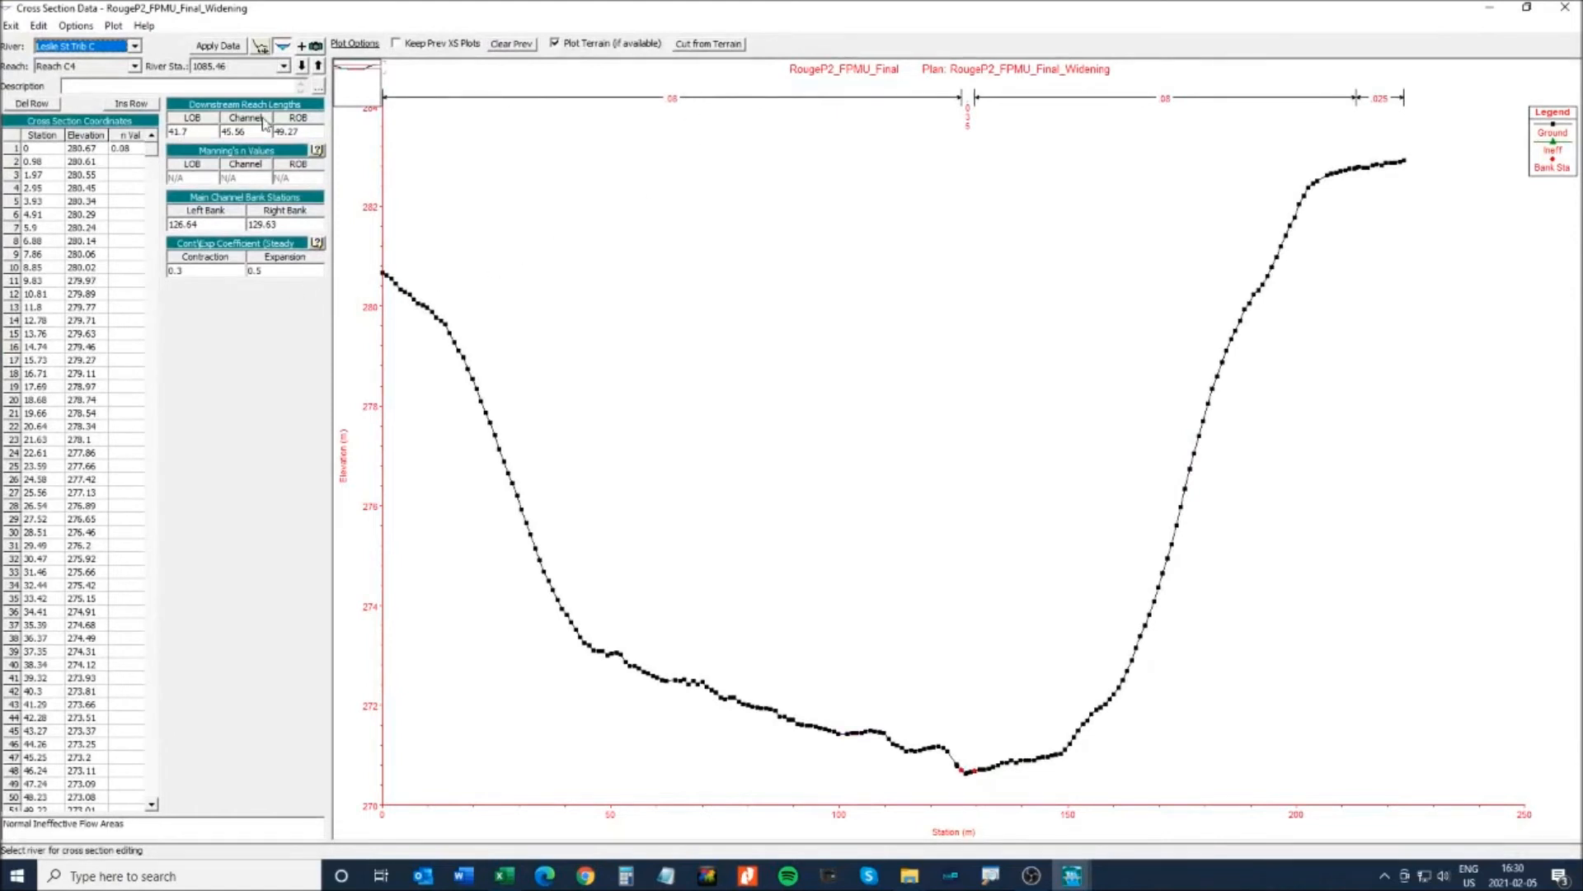
{"action": "left_click", "coordinate": [304, 68]}
{"action": "left_click", "coordinate": [319, 67]}
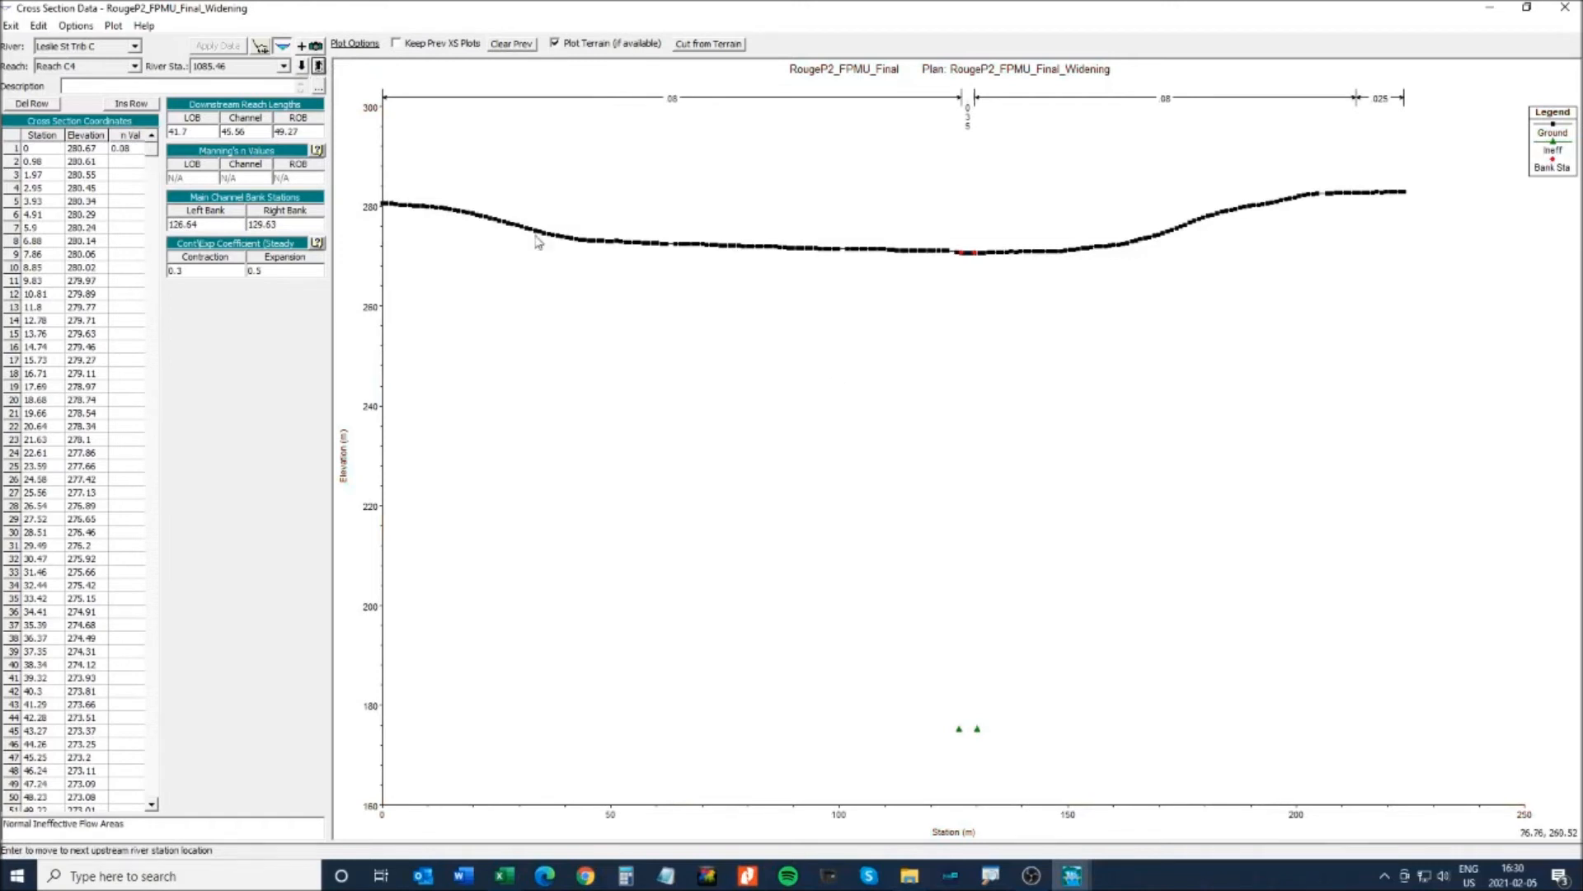
- Correct both ineffective flow elevations at stations 126.14 and 130.14 to 275.14 and apply
{"action": "left_click", "coordinate": [75, 26]}
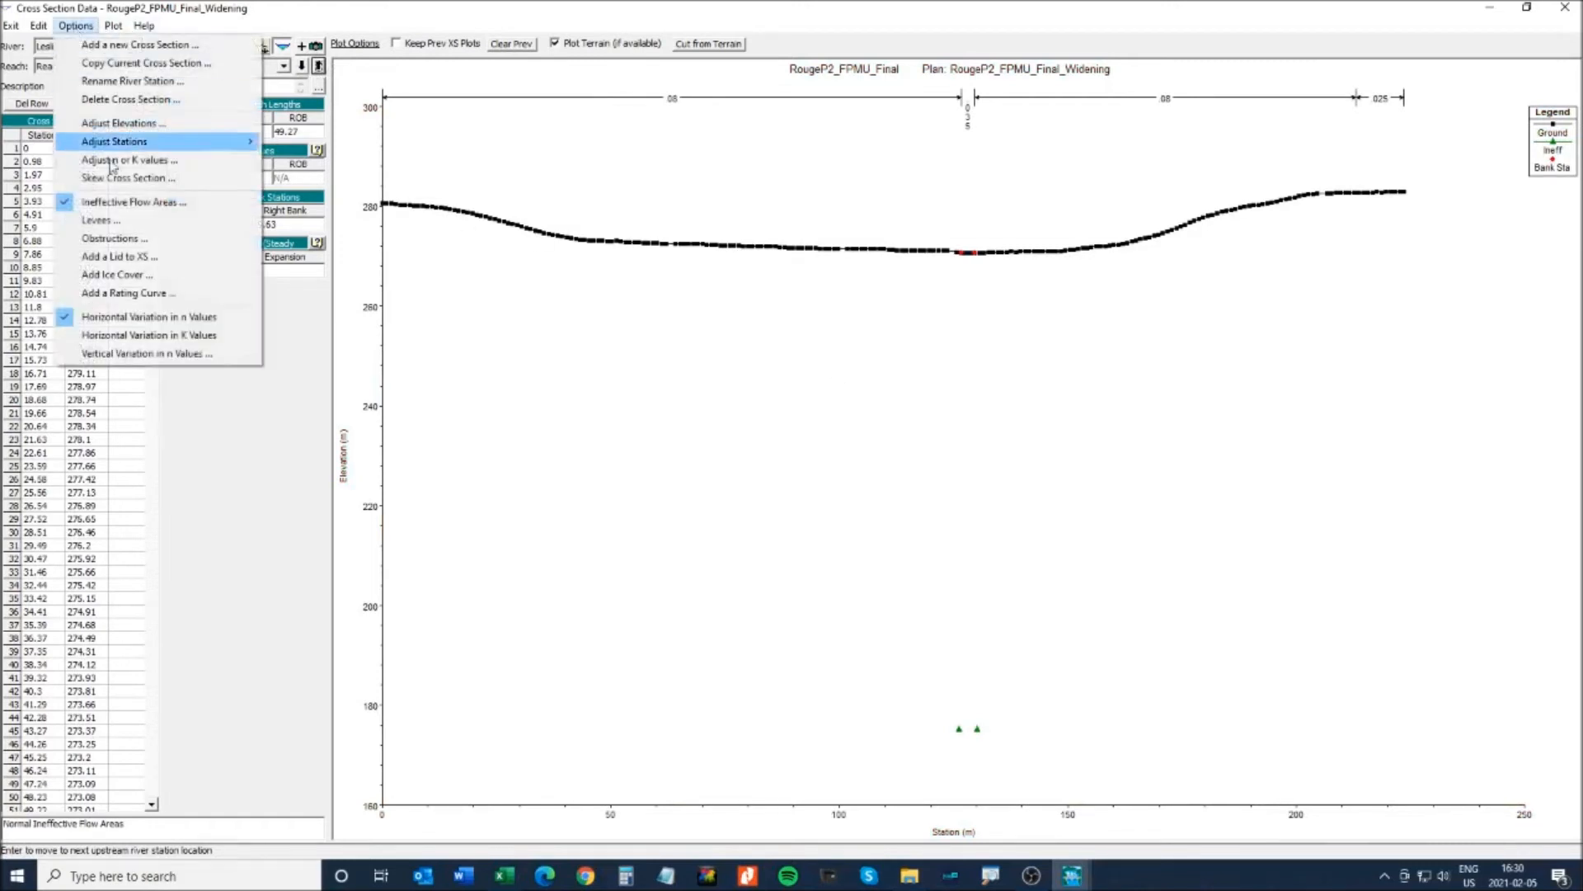
{"action": "left_click", "coordinate": [112, 206]}
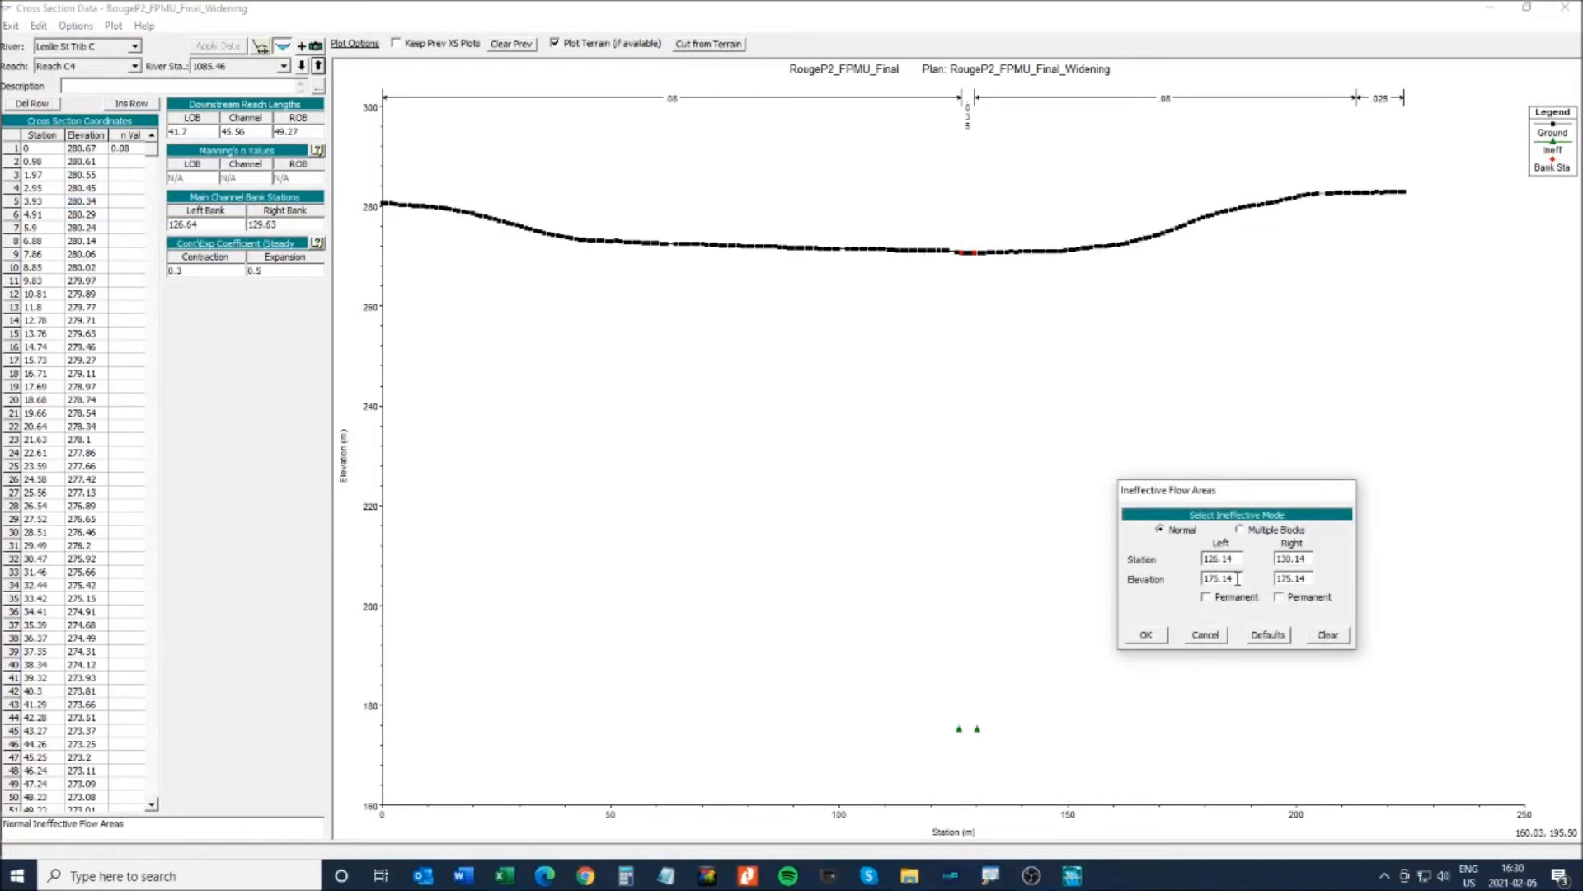
{"action": "left_click", "coordinate": [504, 876]}
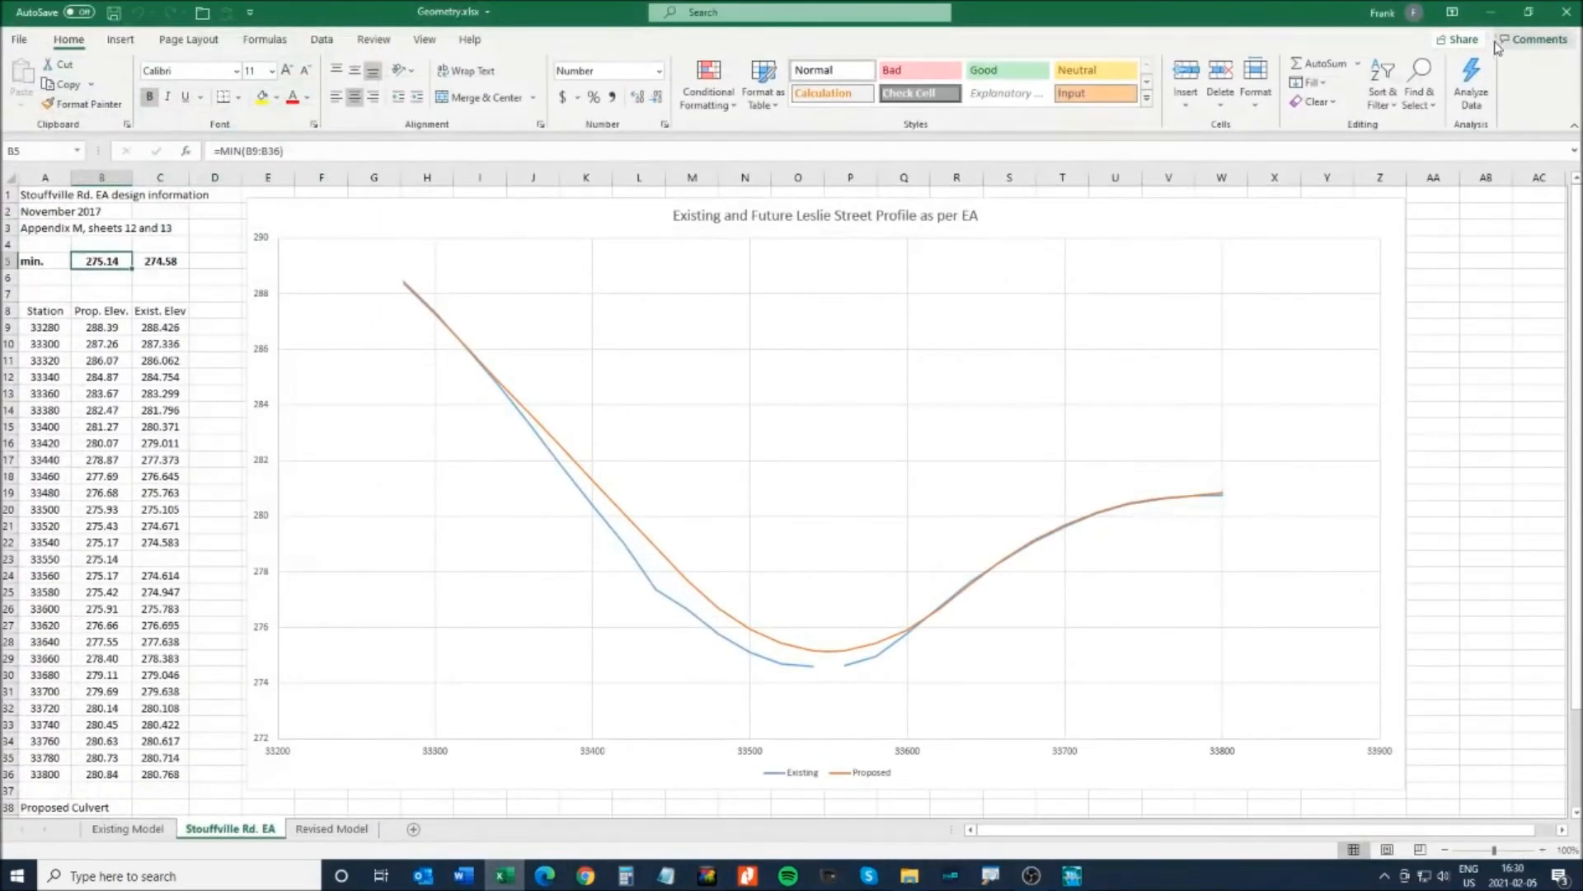
{"action": "left_click", "coordinate": [1491, 12]}
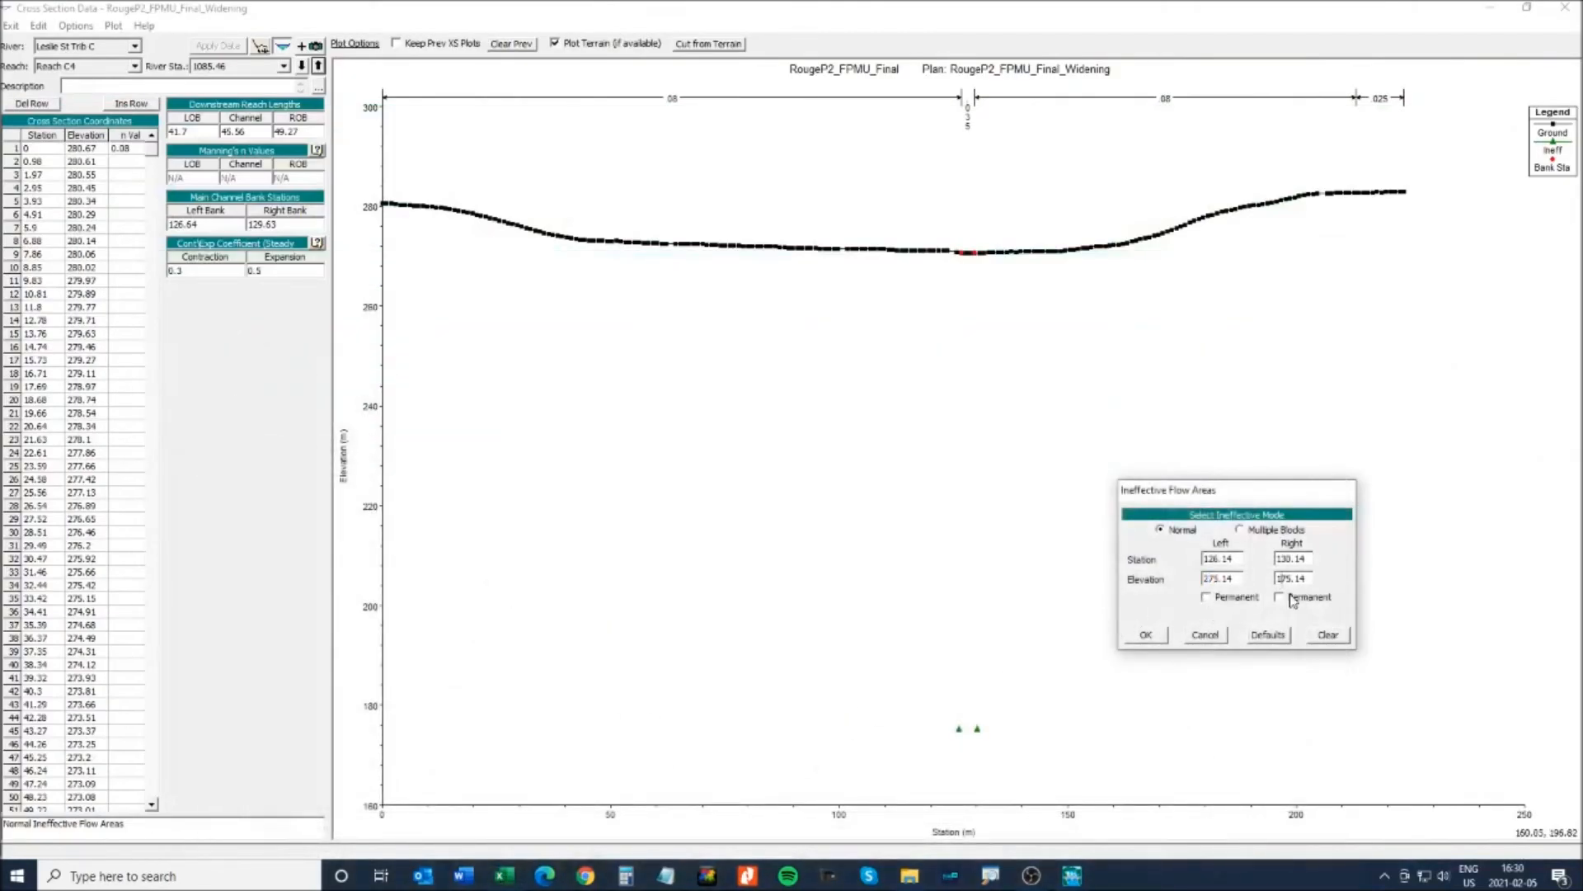
{"action": "left_click", "coordinate": [1147, 635]}
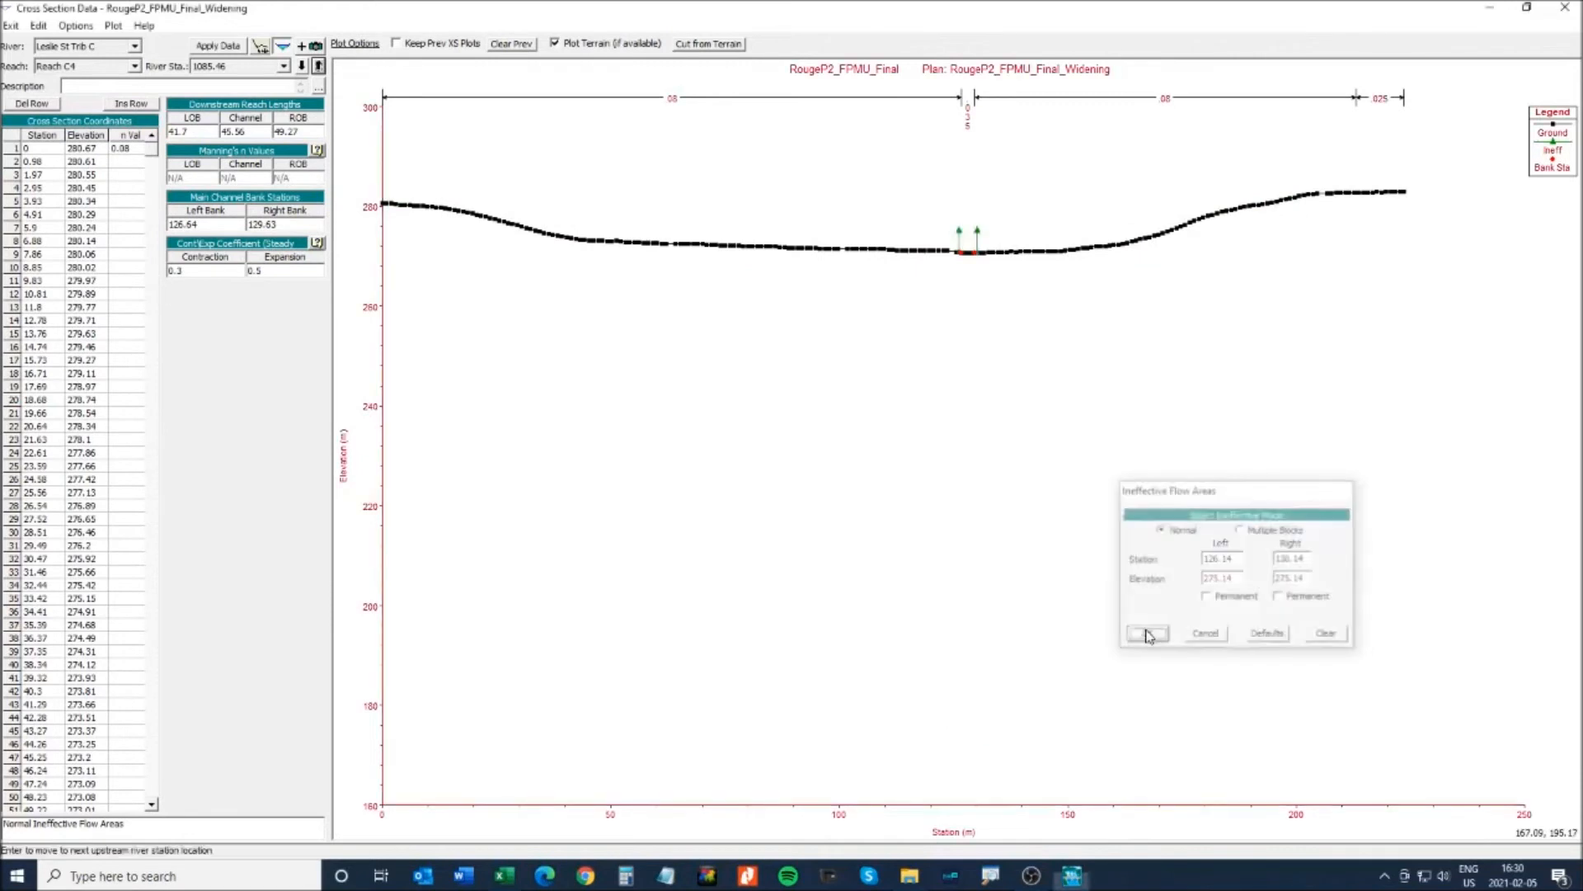
{"action": "left_click", "coordinate": [301, 66]}
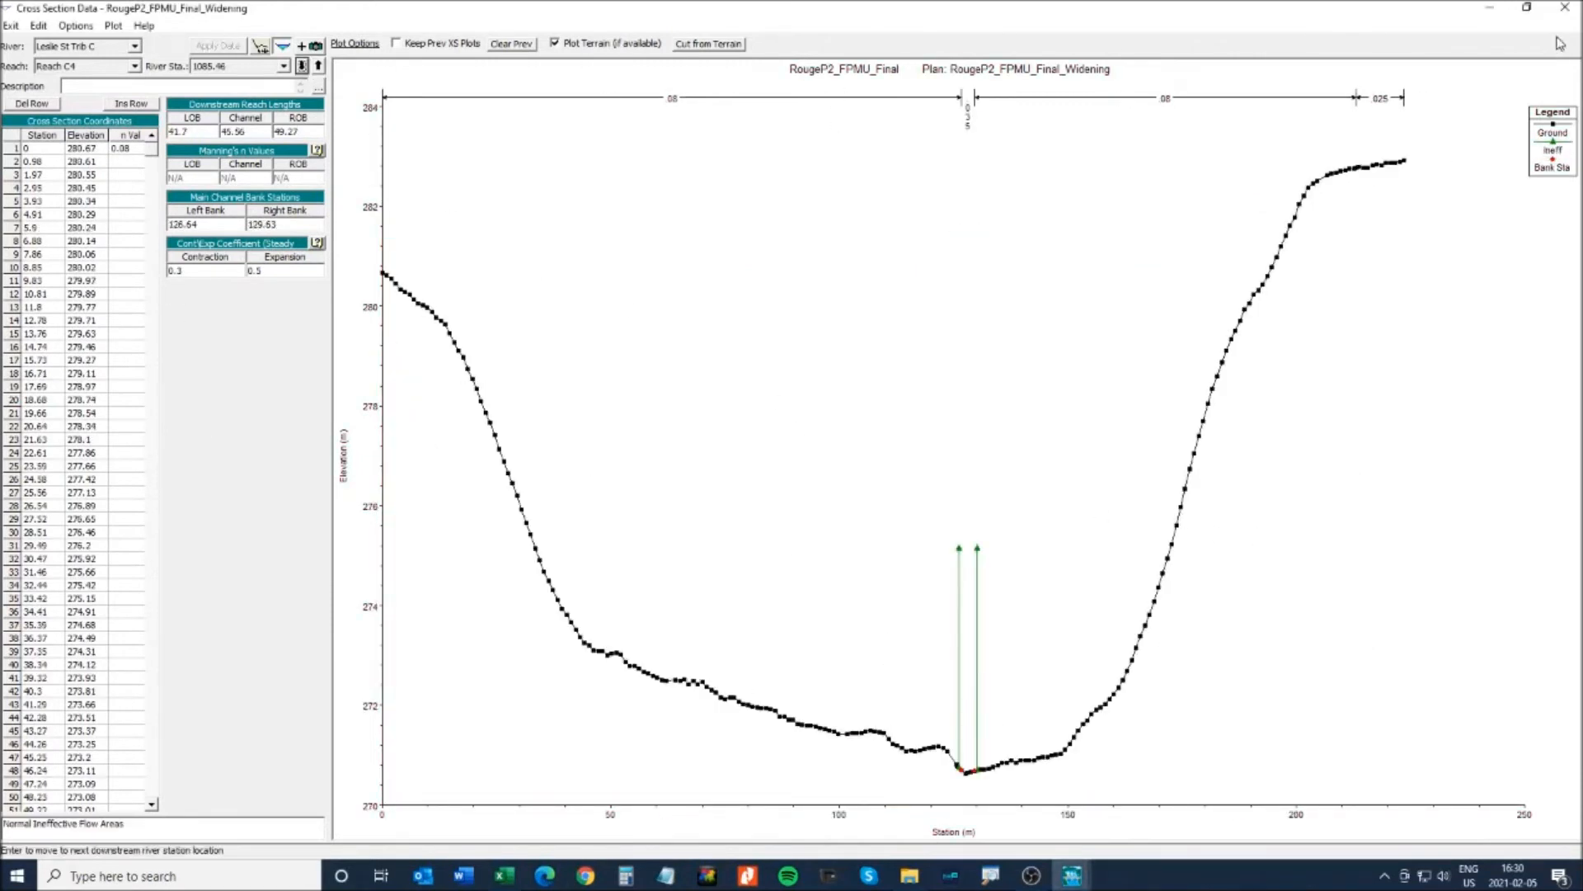
{"action": "left_click", "coordinate": [1565, 8]}
- Open culvert 1062.26's editor and zoom in on the upstream culvert opening
{"action": "right_click", "coordinate": [720, 517]}
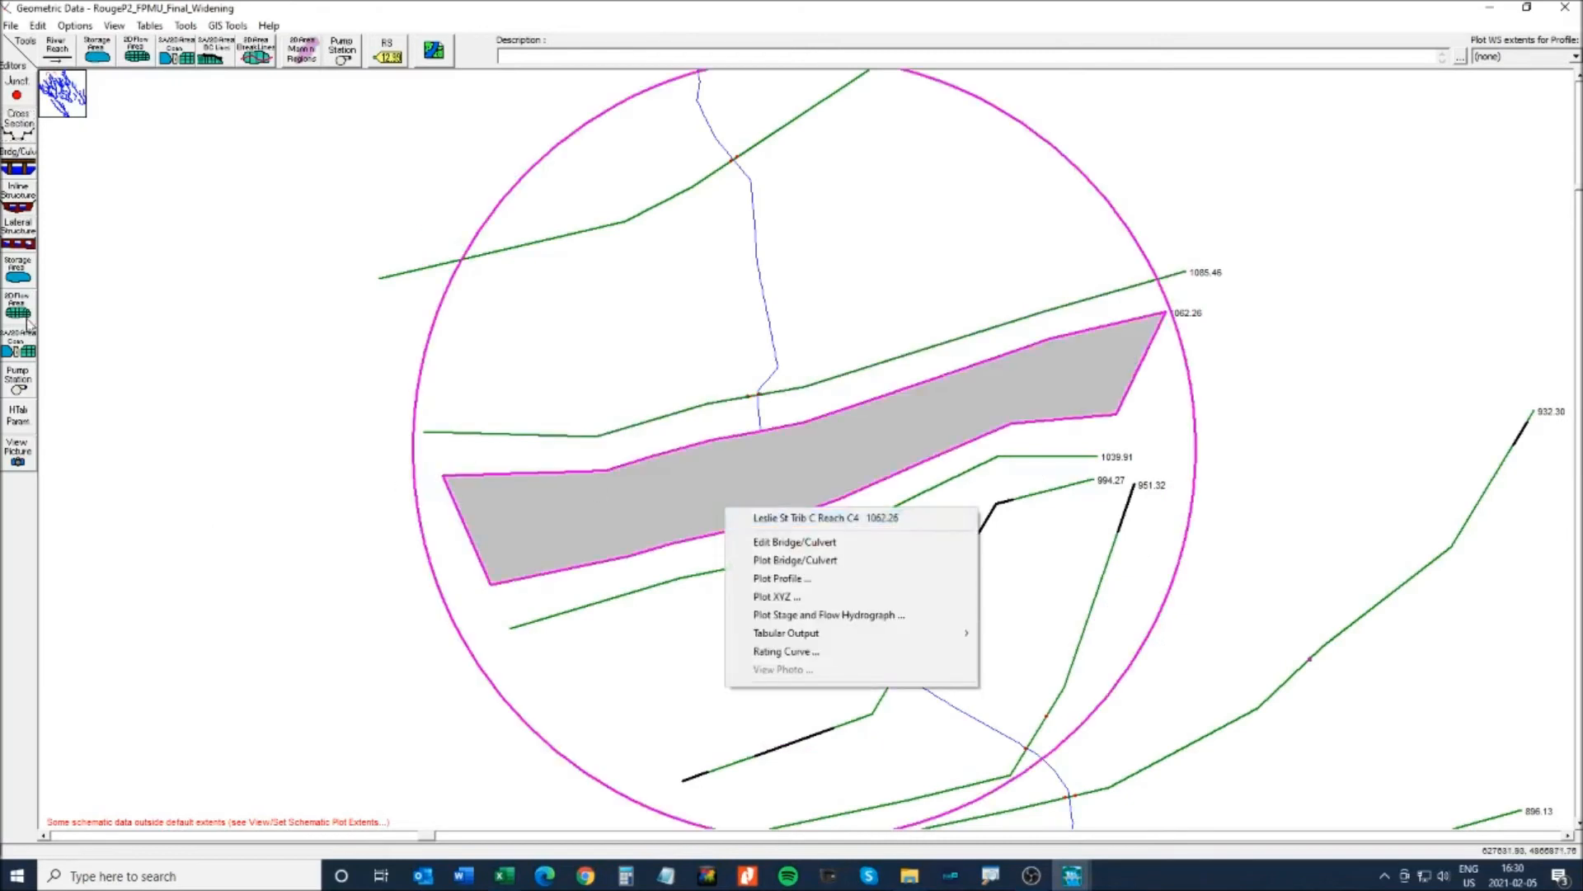
{"action": "left_click", "coordinate": [16, 167]}
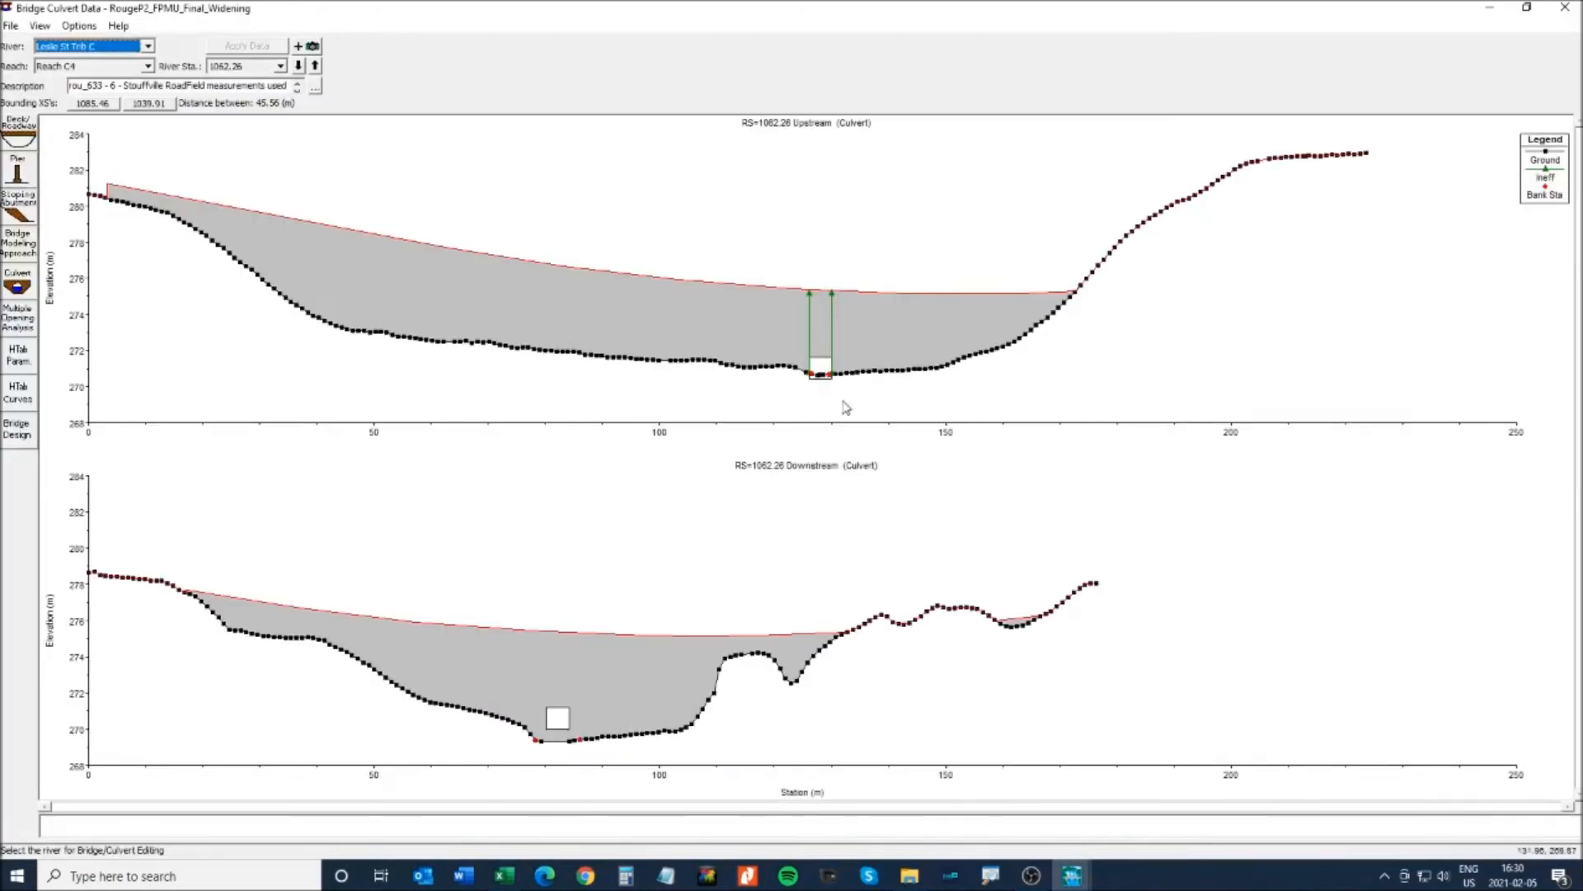
{"action": "left_click", "coordinate": [39, 26]}
{"action": "left_click", "coordinate": [71, 39]}
{"action": "left_click_drag", "start_coordinate": [743, 278], "coordinate": [917, 392]}
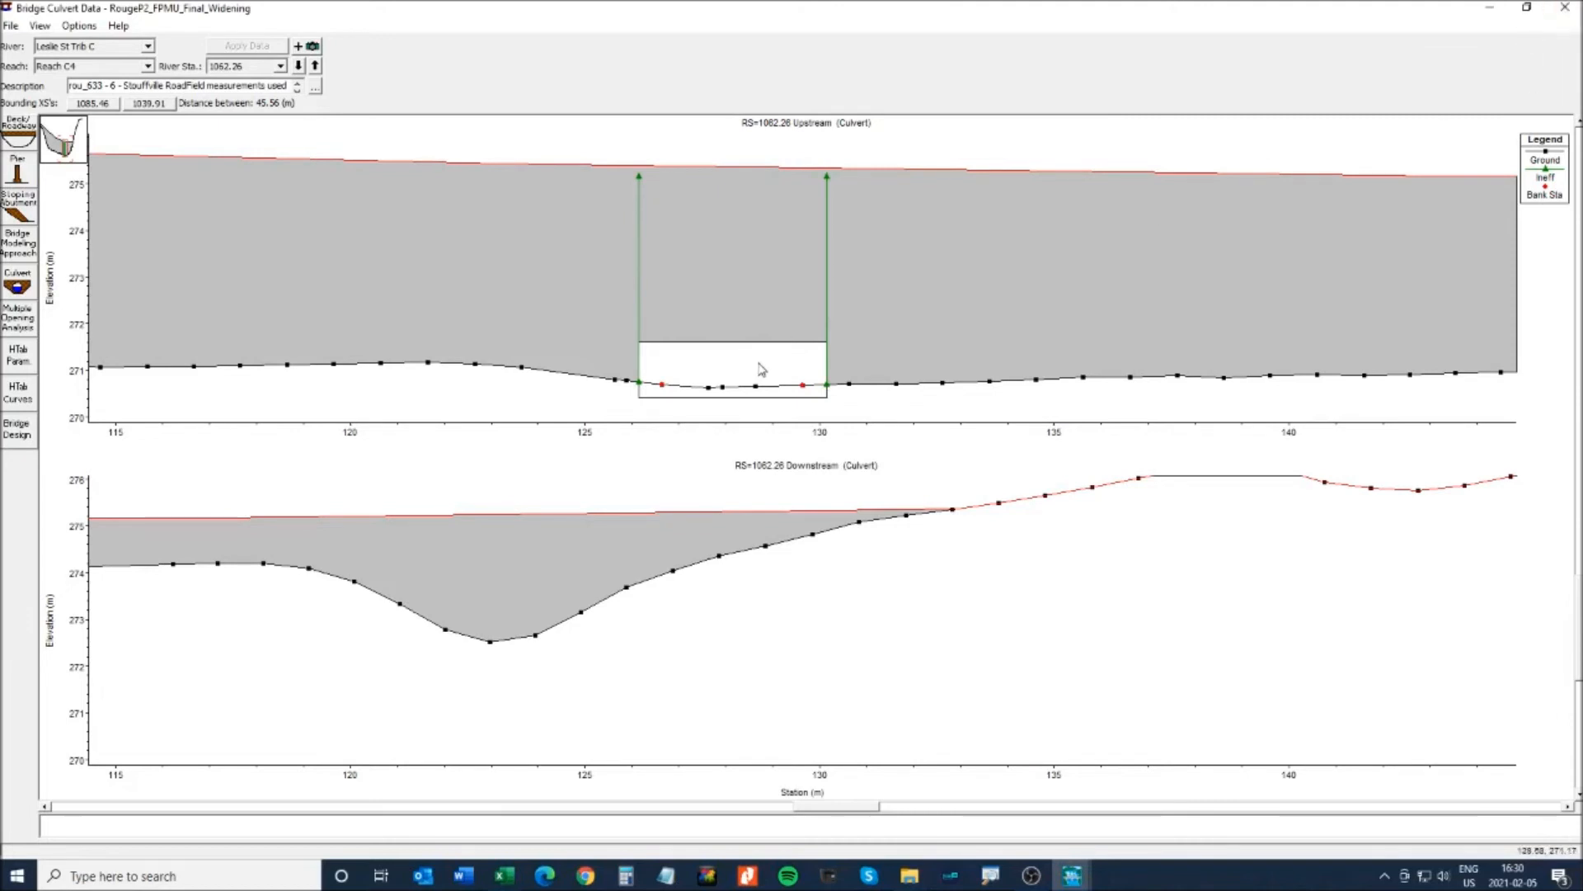
- Zoom back out to the full cross sections and close the culvert editor
{"action": "left_click", "coordinate": [43, 27]}
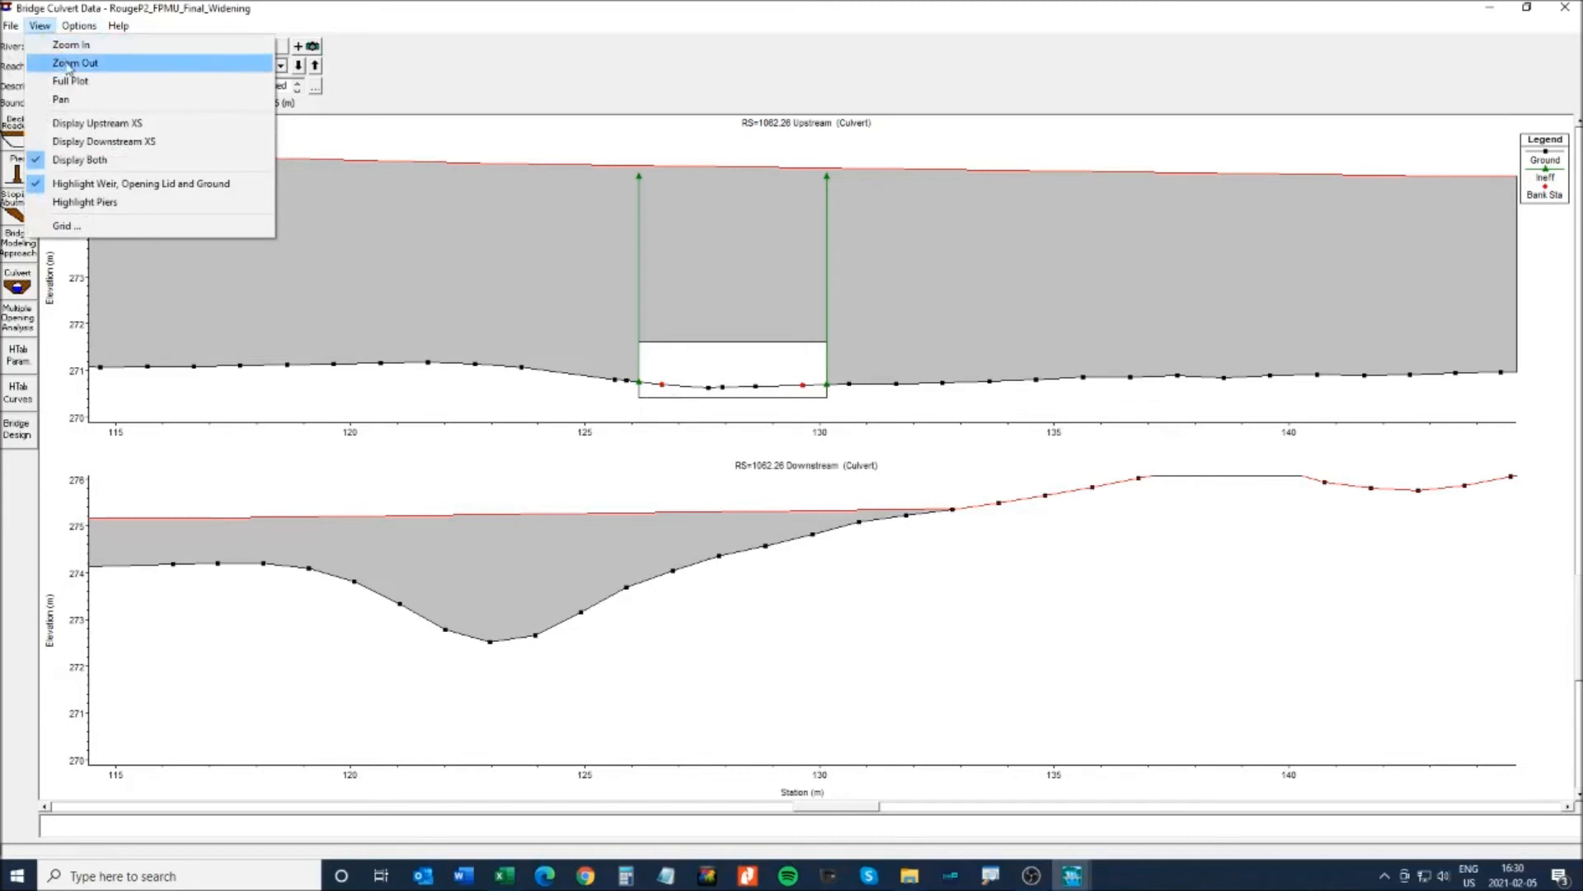
{"action": "left_click", "coordinate": [74, 63]}
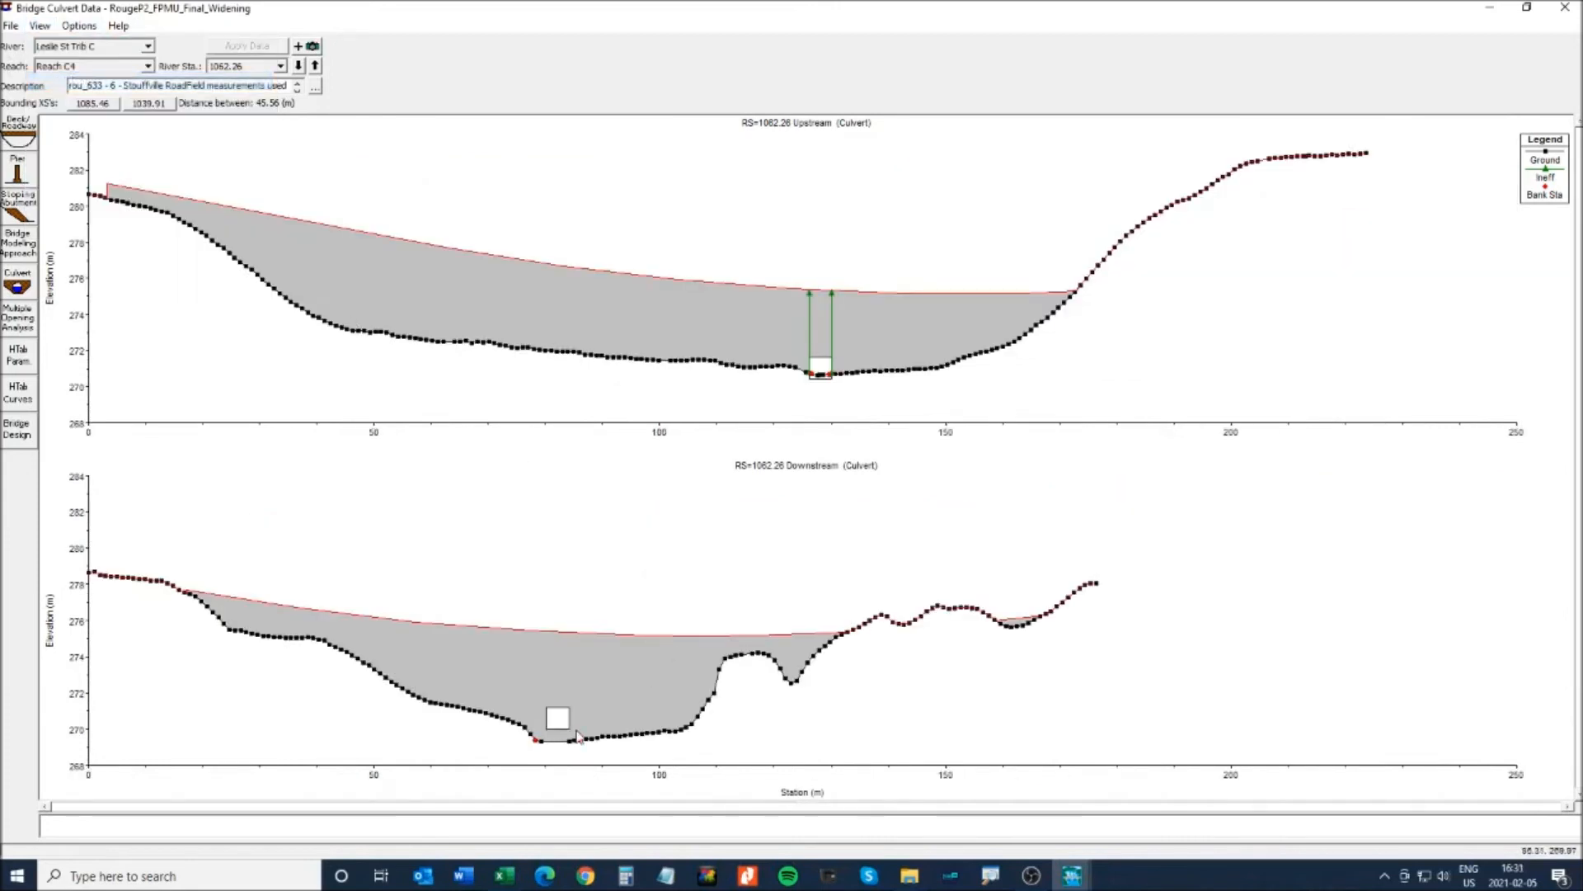
{"action": "left_click", "coordinate": [1565, 7]}
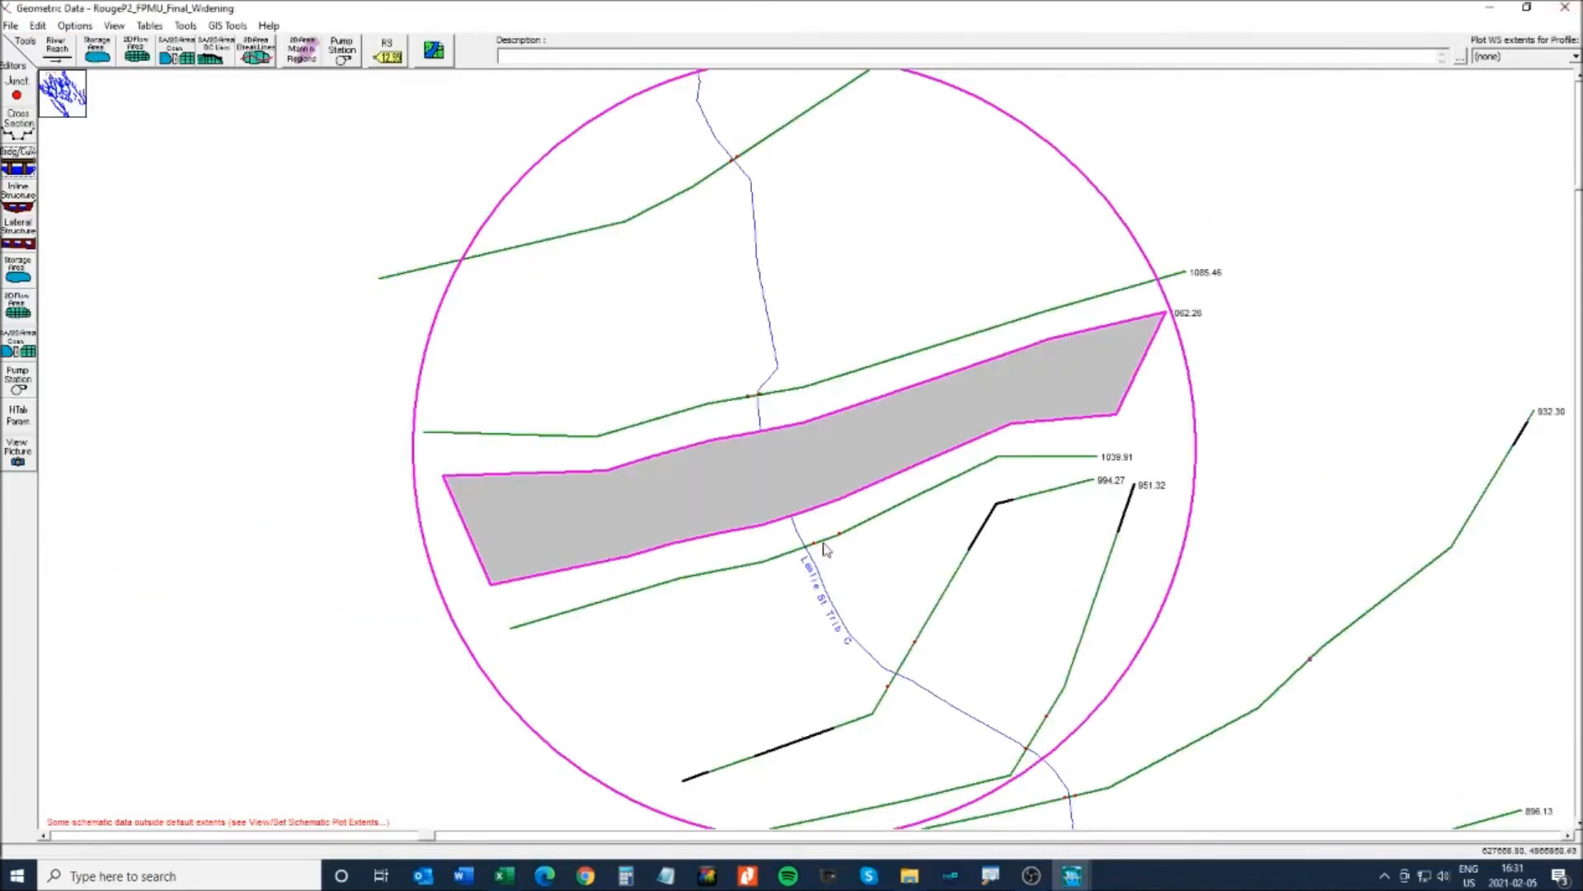
- Open cross section 1039.91's ineffective flow areas and look up its 82.16 channel centre
{"action": "right_click", "coordinate": [872, 517]}
{"action": "left_click", "coordinate": [915, 546]}
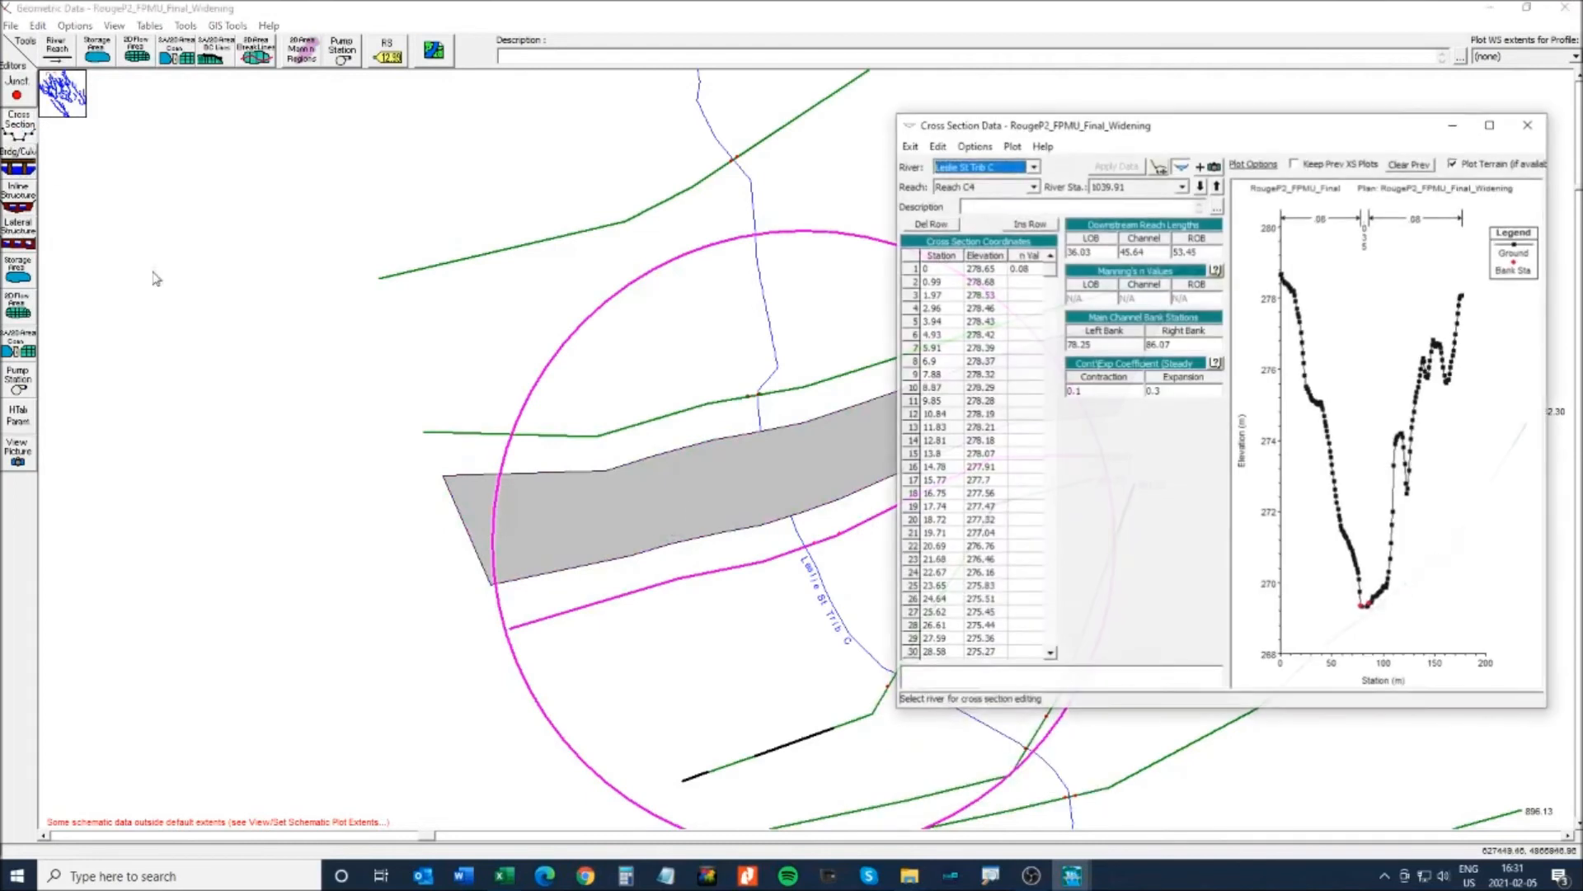
{"action": "left_click", "coordinate": [975, 146]}
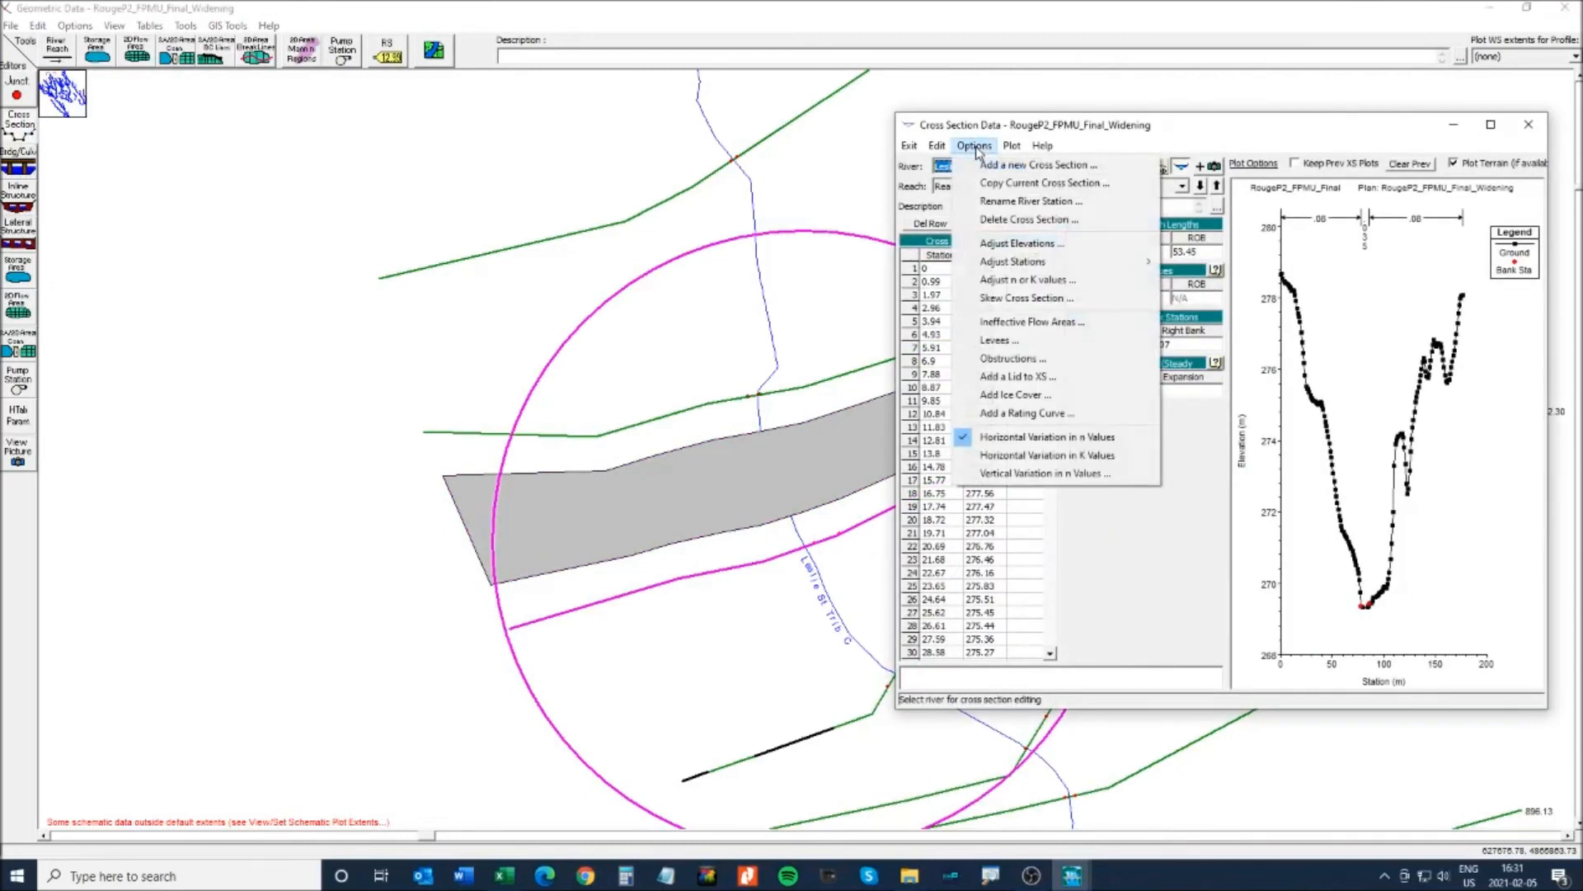
{"action": "left_click", "coordinate": [1019, 322]}
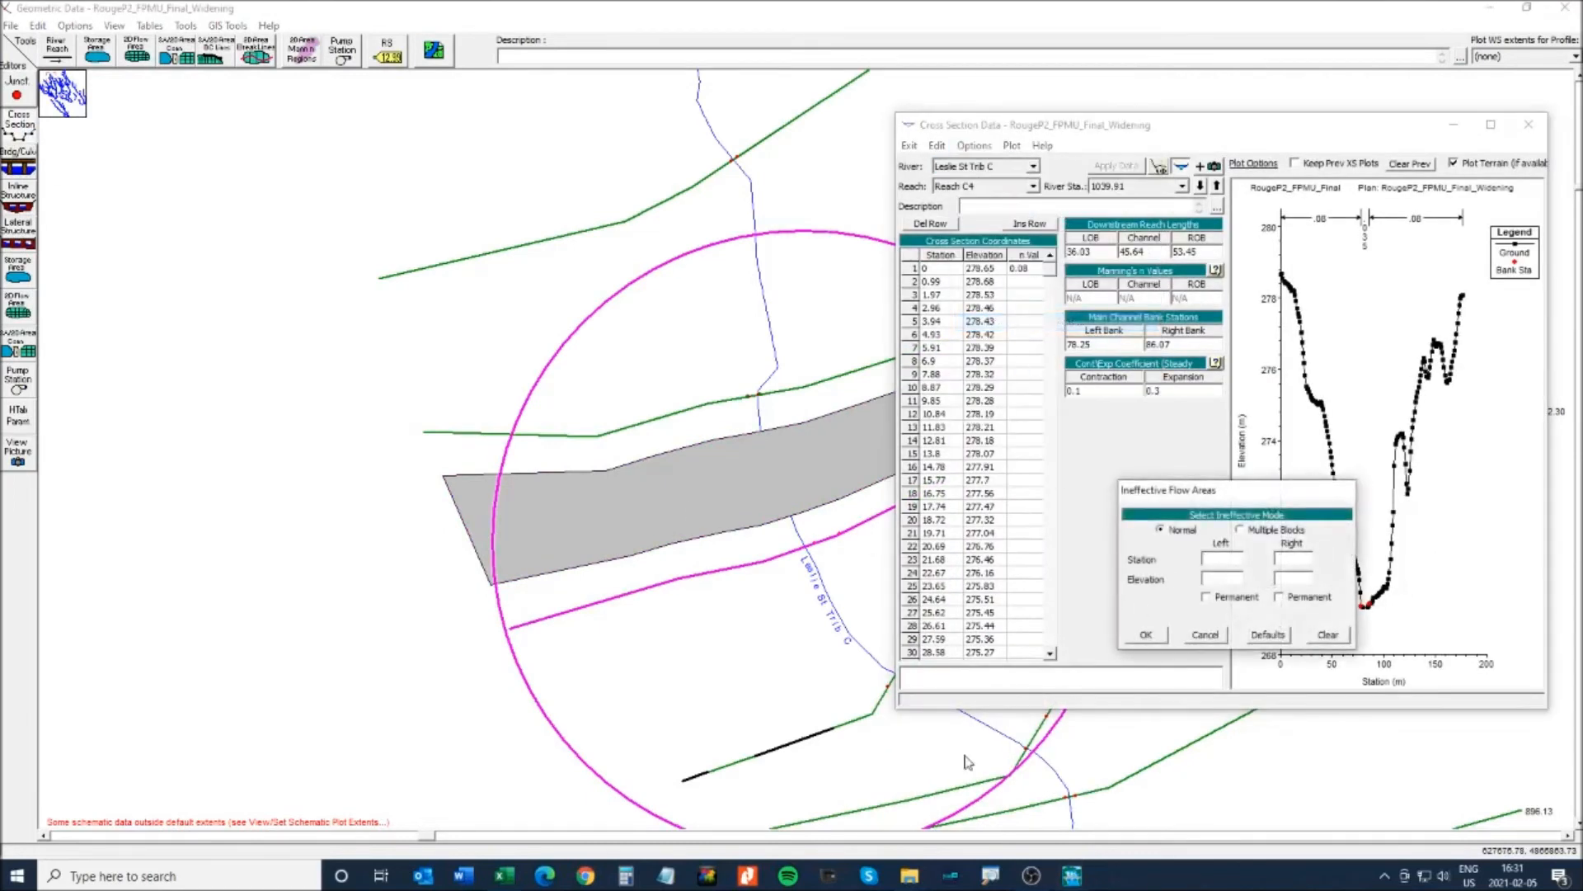
{"action": "left_click", "coordinate": [505, 877]}
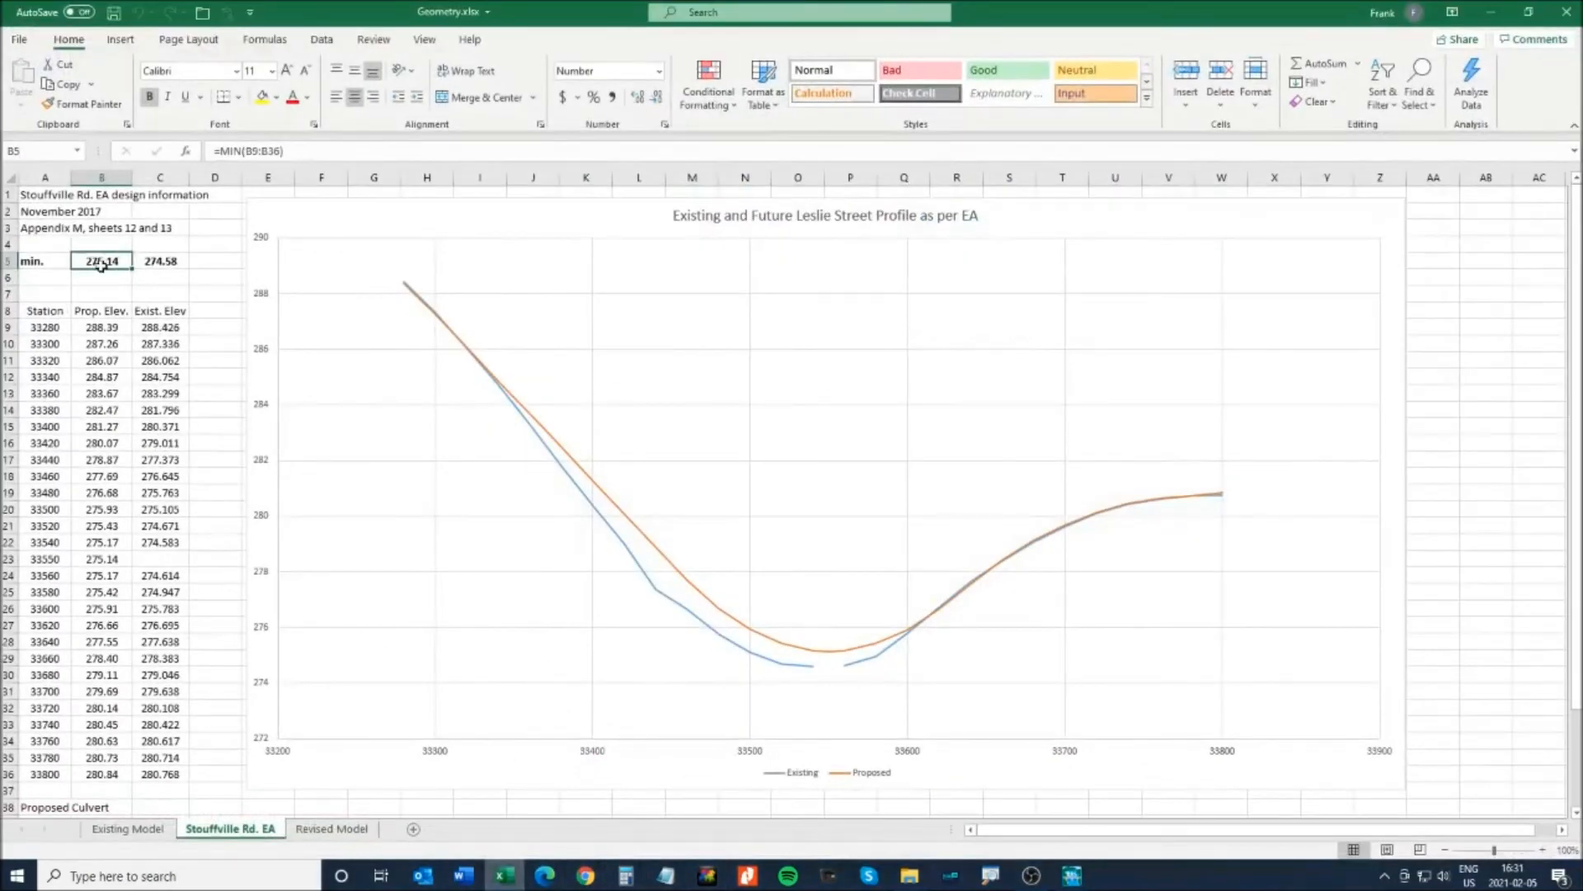
{"action": "left_click", "coordinate": [331, 828]}
{"action": "scroll", "coordinate": [213, 439], "scroll_direction": "up", "scroll_amount": 4}
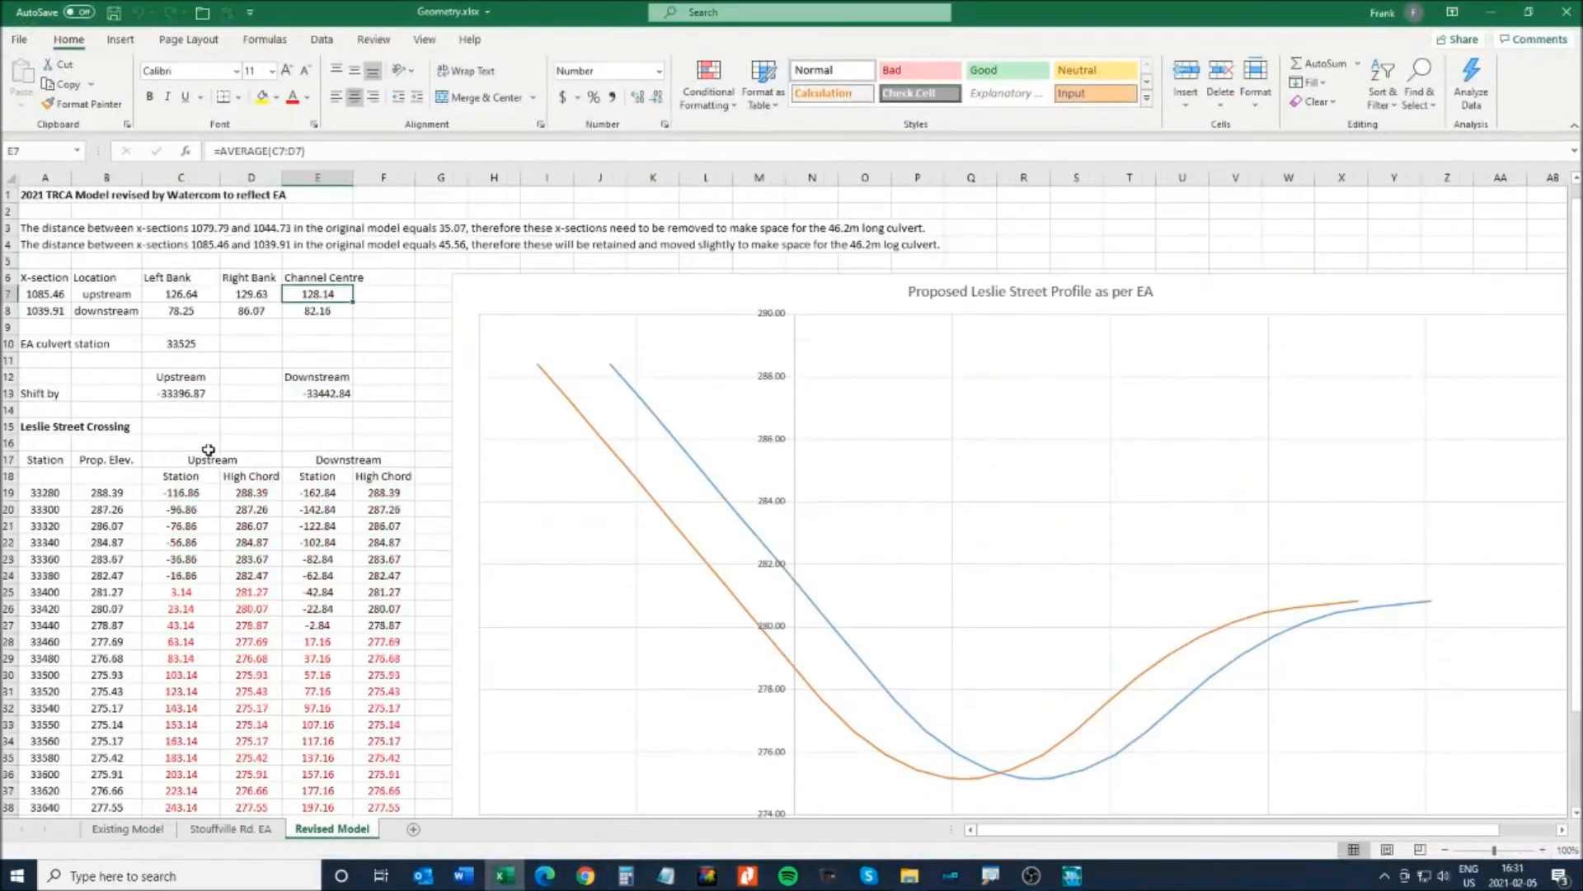
{"action": "left_click", "coordinate": [322, 309]}
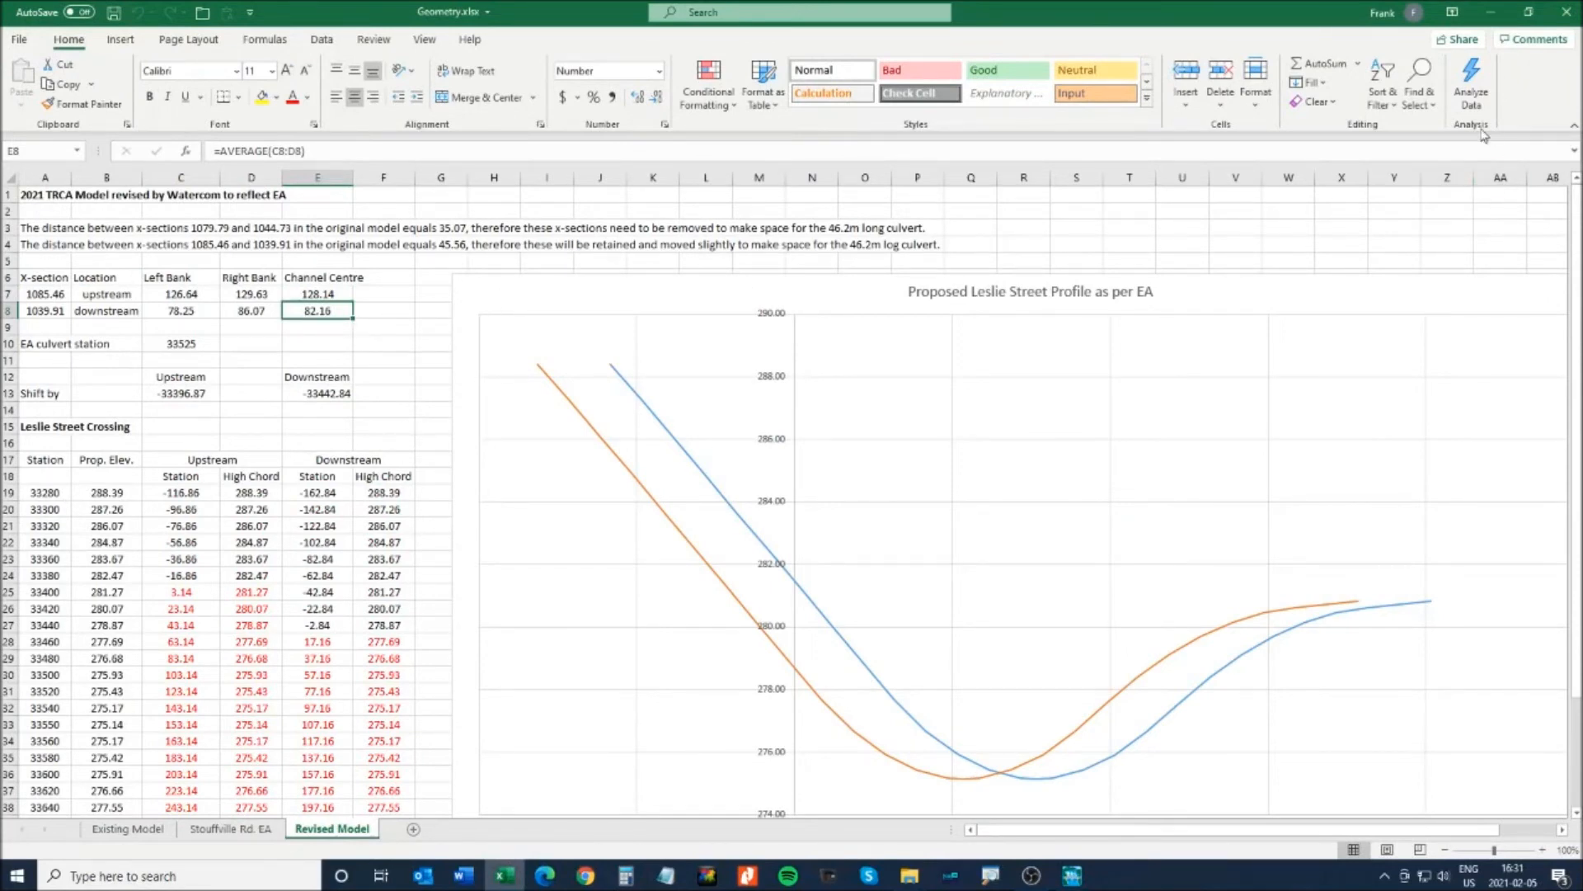
{"action": "left_click", "coordinate": [1495, 17]}
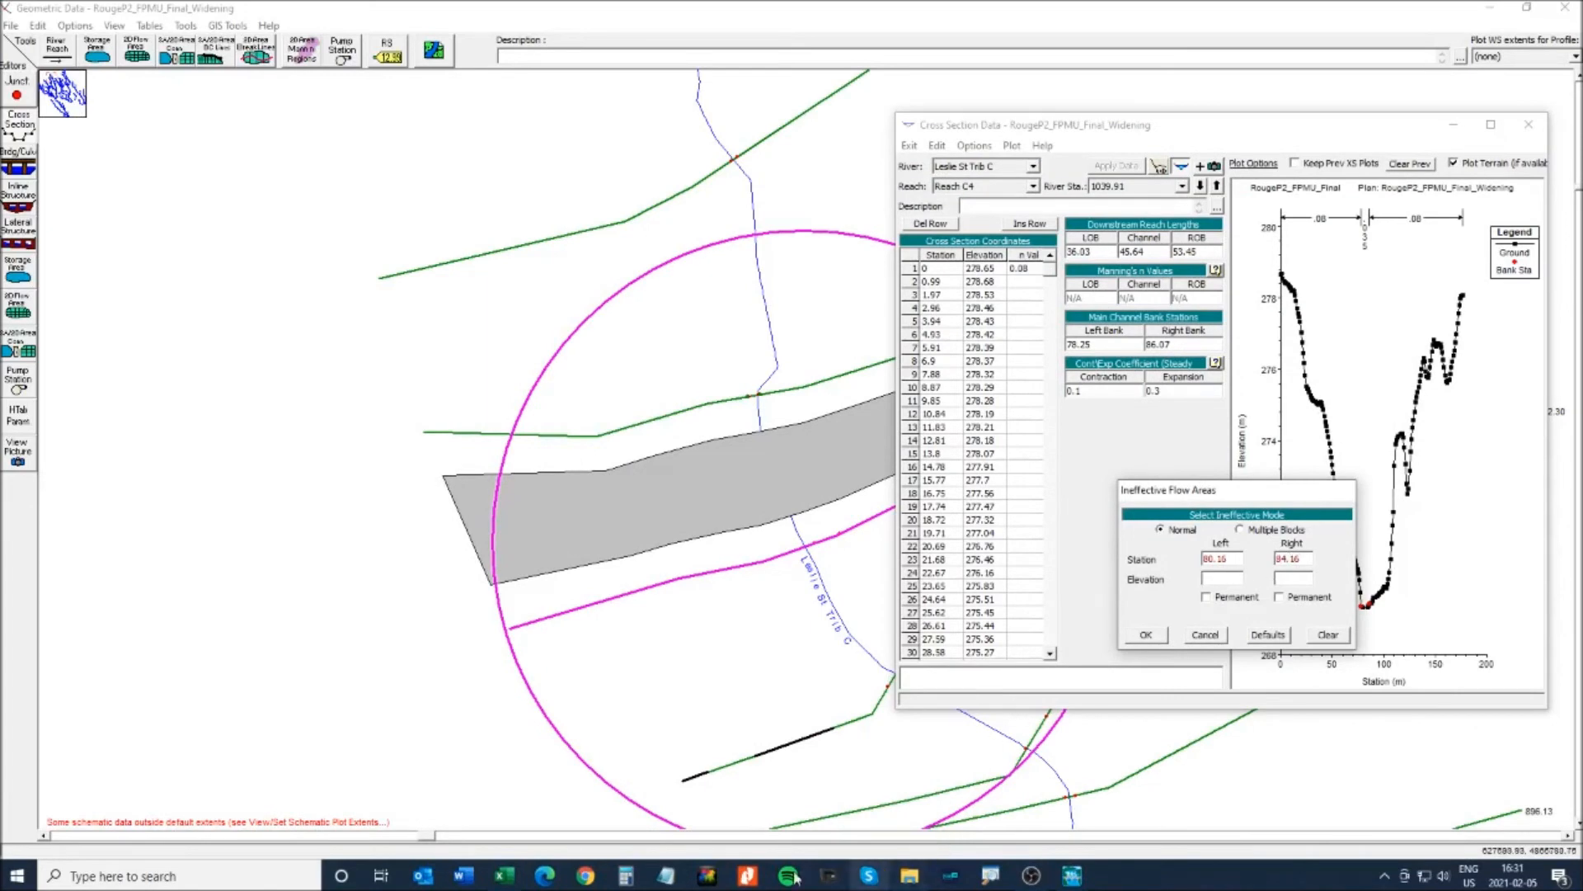
- Enter stations 80.16 and 84.16 with elevations 275.14 and 275, then confirm
{"action": "left_click", "coordinate": [525, 874]}
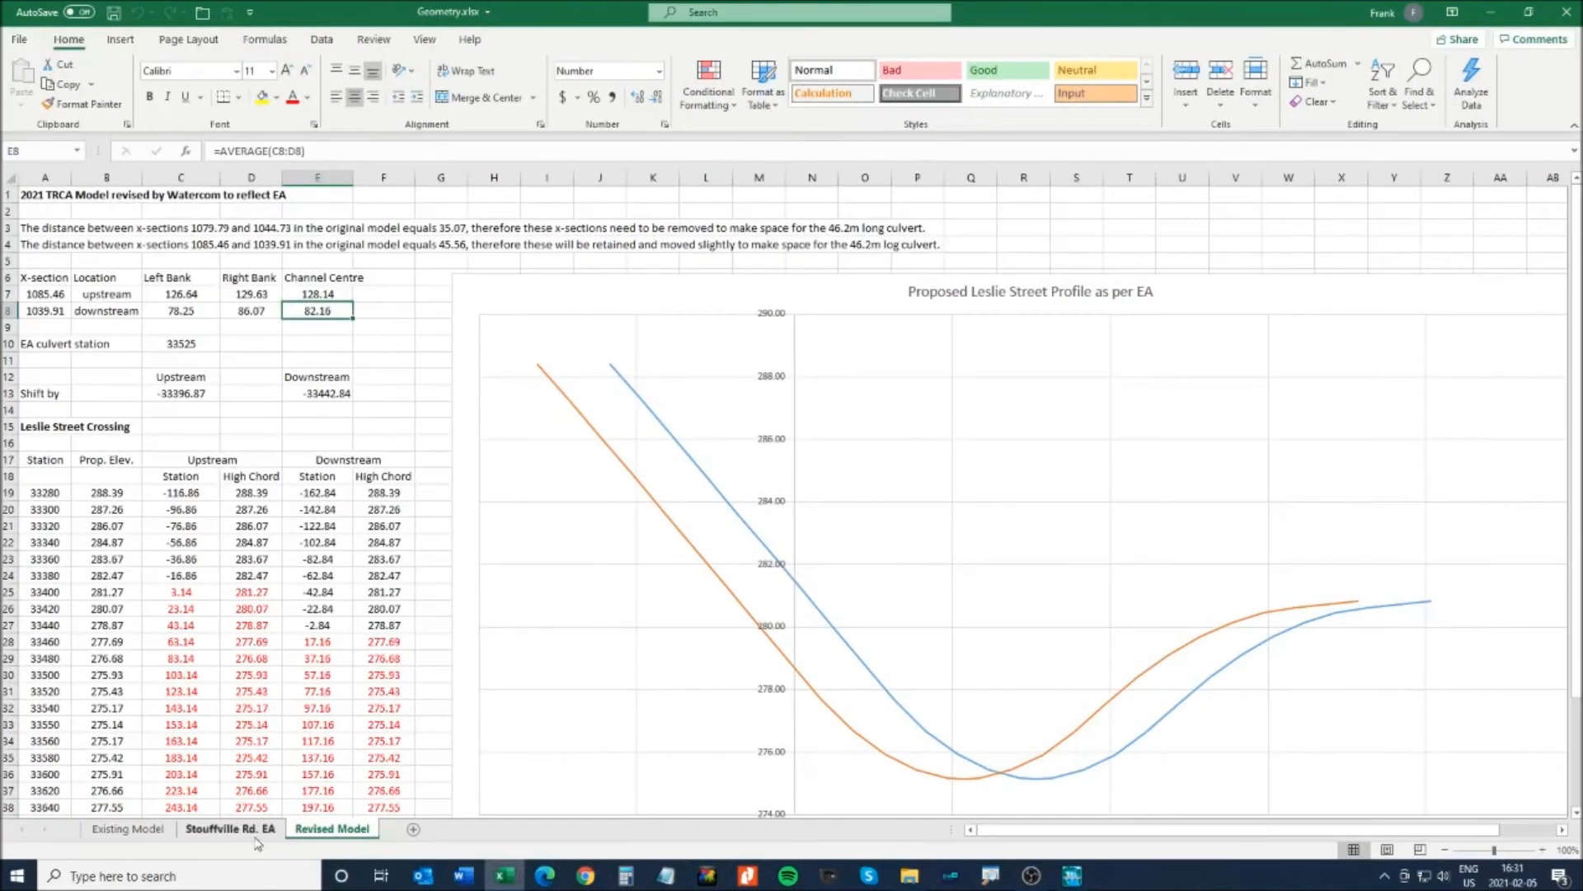
{"action": "left_click", "coordinate": [245, 829]}
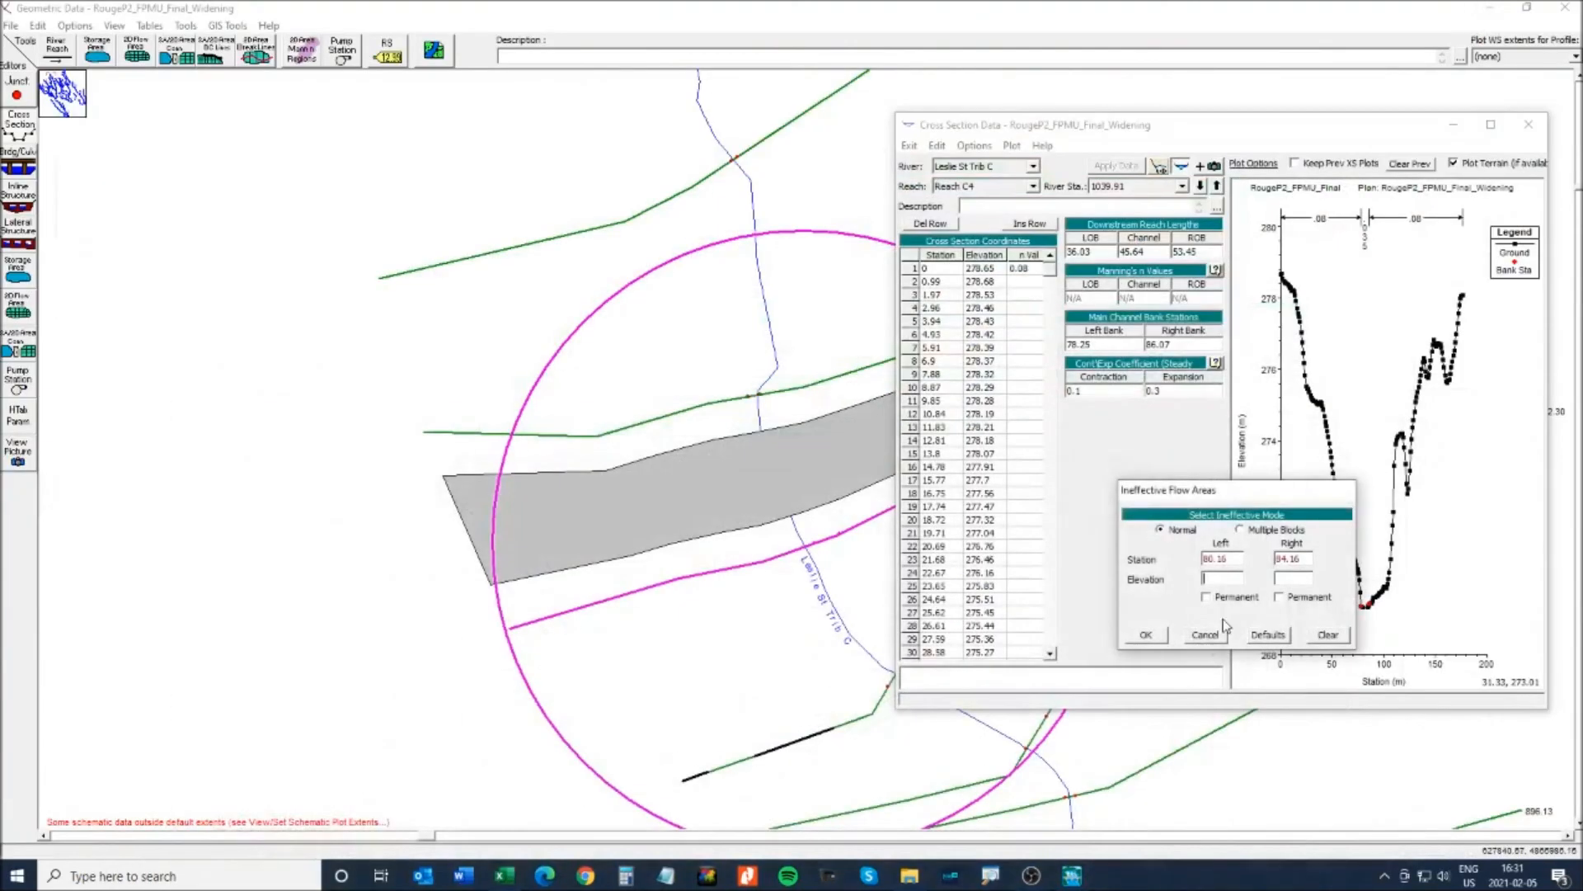
{"action": "left_click", "coordinate": [1491, 11]}
{"action": "left_click", "coordinate": [1145, 634]}
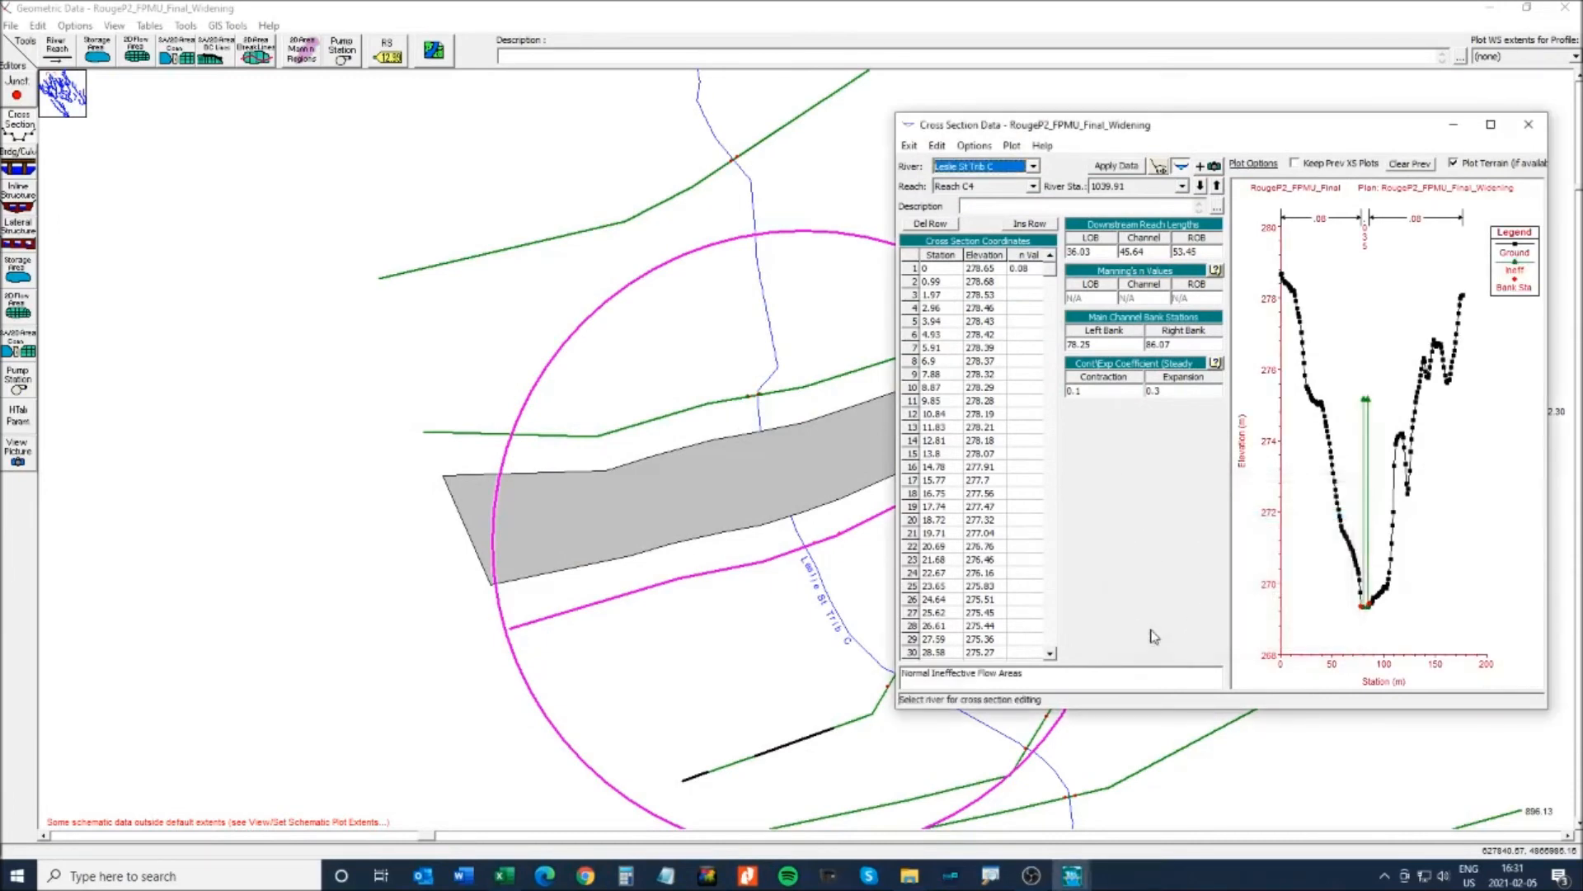
{"action": "left_click", "coordinate": [1491, 125]}
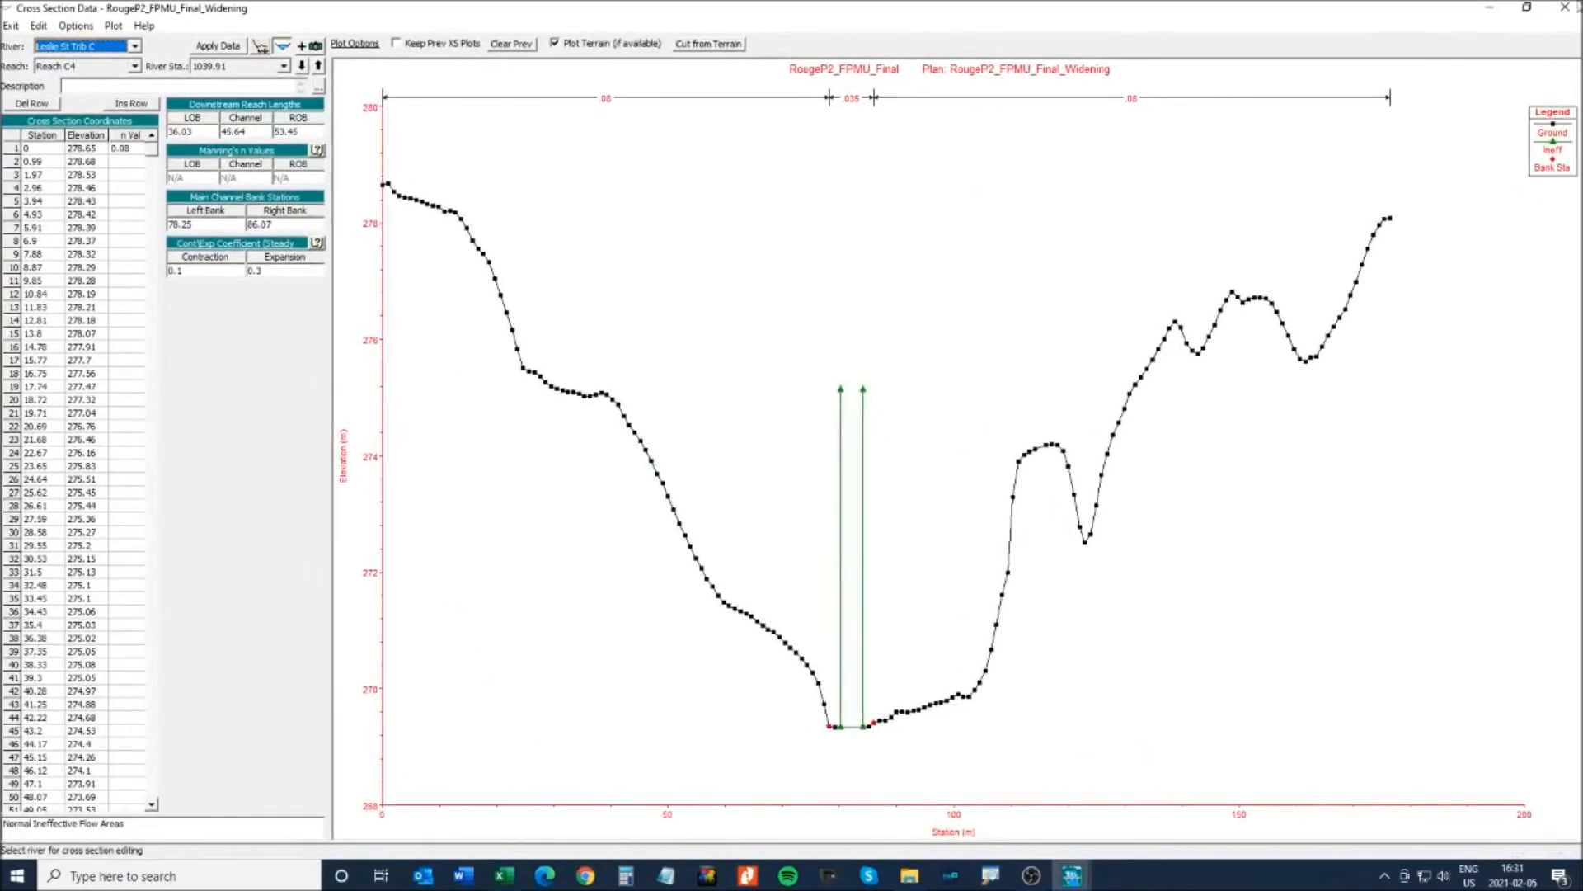
{"action": "left_click", "coordinate": [1564, 7]}
- Open culvert 1062.26's editor and zoom into its upstream opening and ineffective limits
{"action": "right_click", "coordinate": [778, 471]}
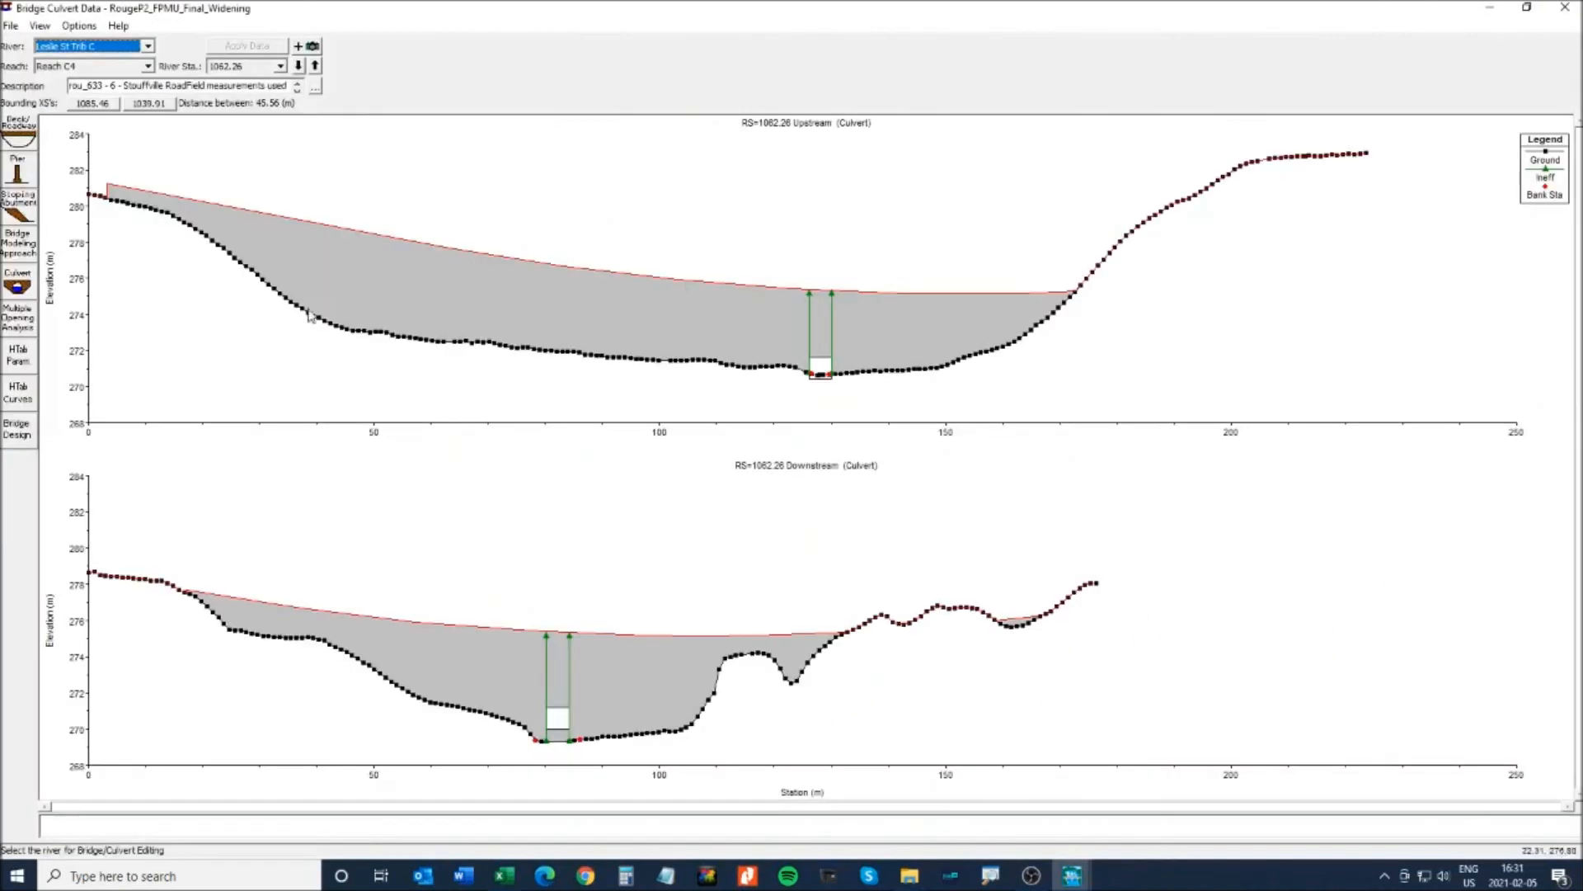
{"action": "left_click", "coordinate": [17, 165]}
{"action": "left_click", "coordinate": [40, 25]}
{"action": "left_click", "coordinate": [51, 43]}
{"action": "left_click_drag", "start_coordinate": [817, 349], "coordinate": [883, 395]}
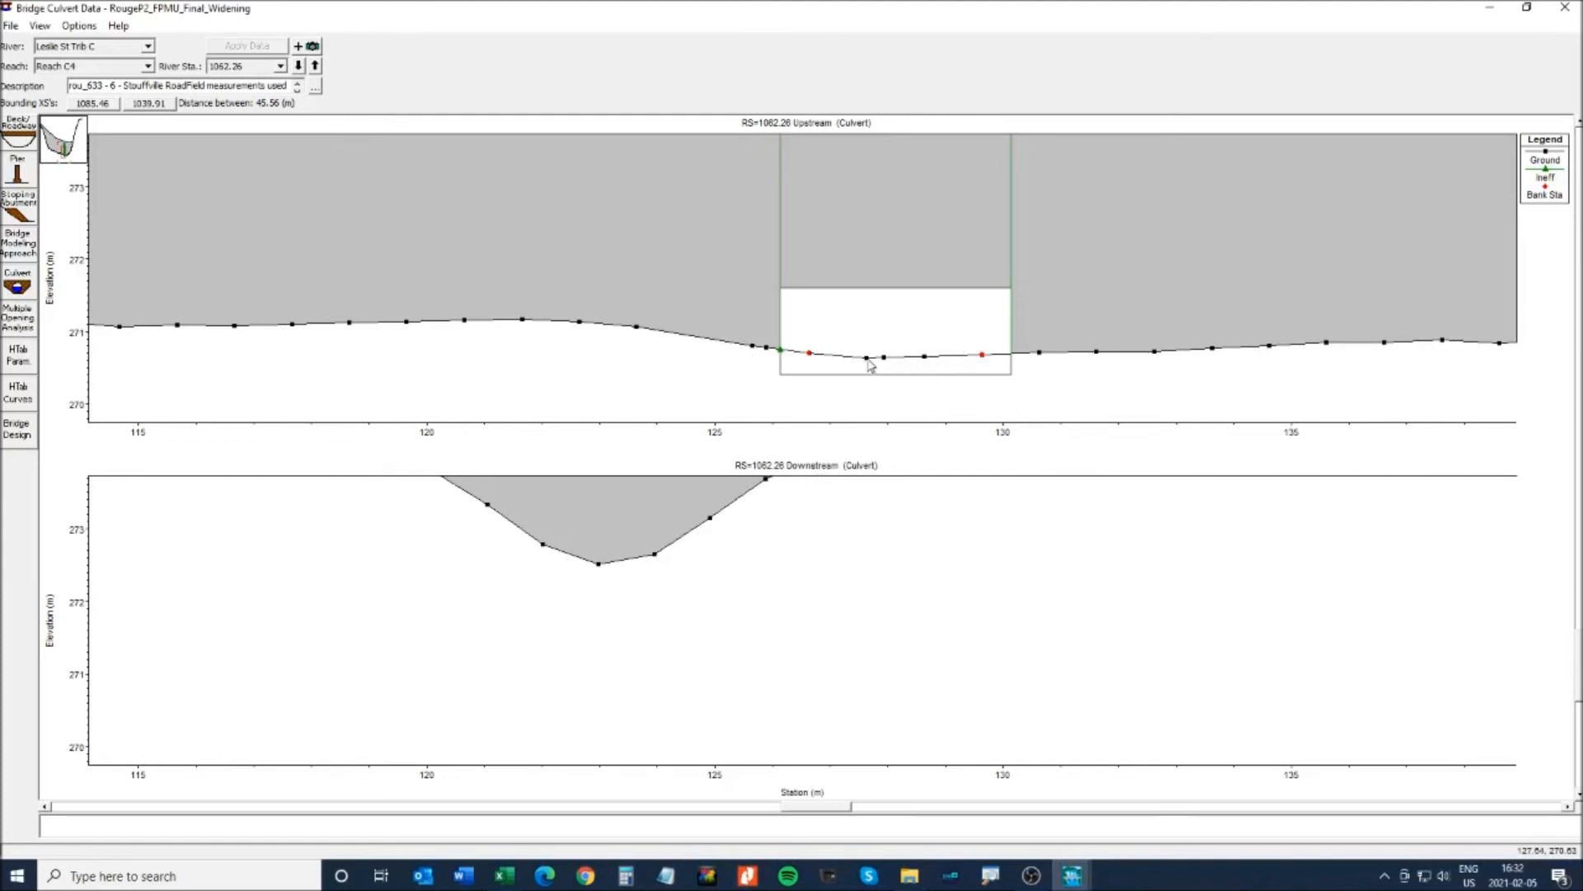
- Read the ground elevation at the culvert invert, then close the Bridge Culvert Data window
{"action": "left_click", "coordinate": [868, 360]}
{"action": "left_click", "coordinate": [1564, 10]}
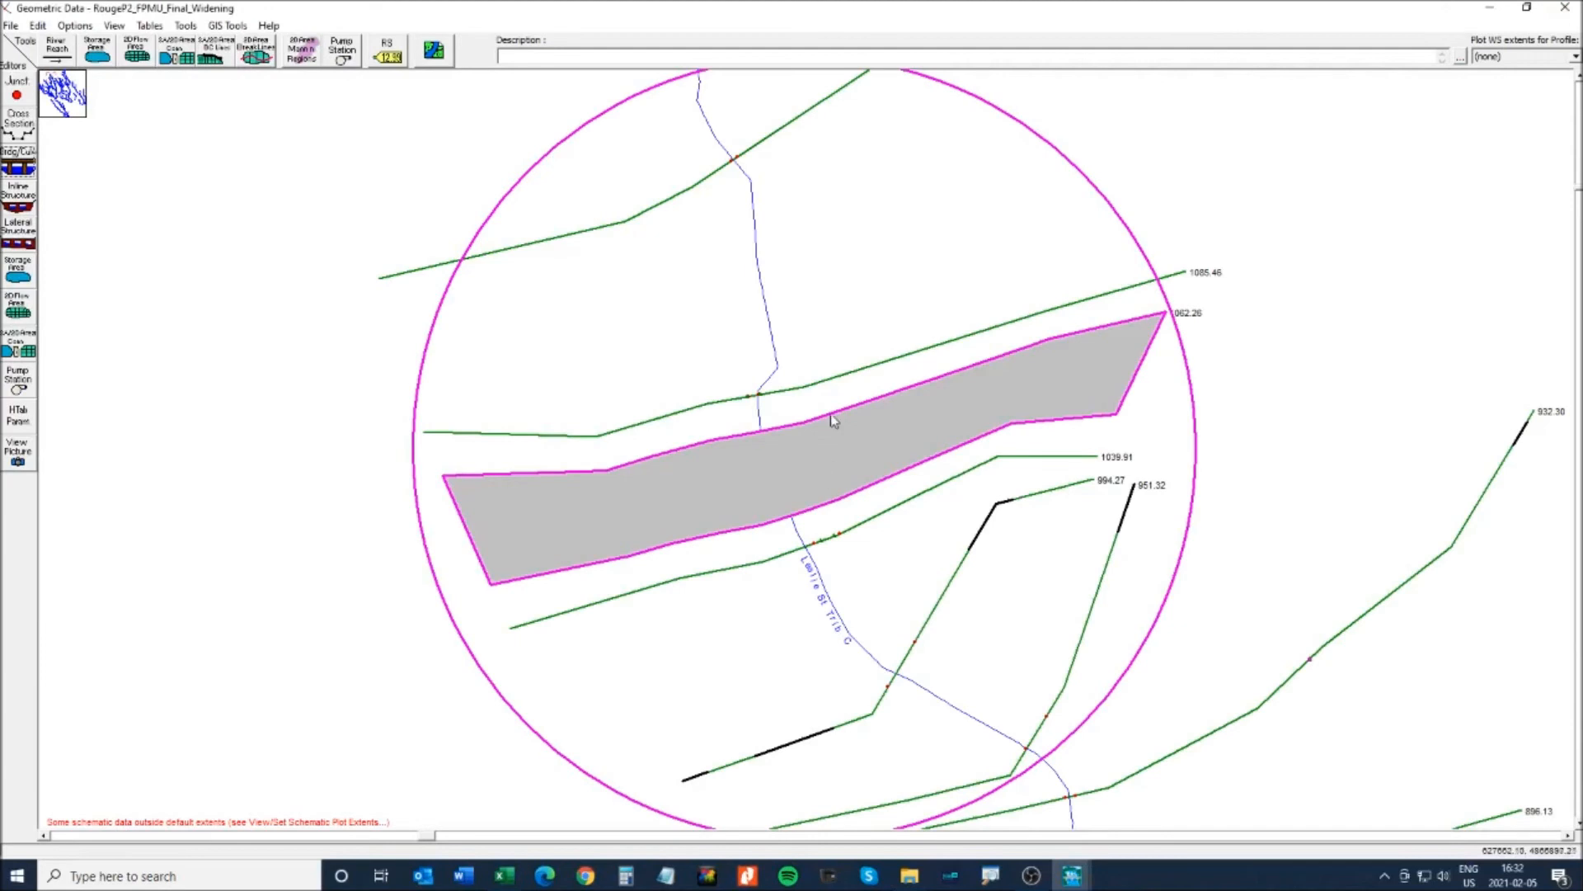
- Change cross section 1085.46's channel downstream reach length from 45.56 to 46.6
{"action": "right_click", "coordinate": [828, 388]}
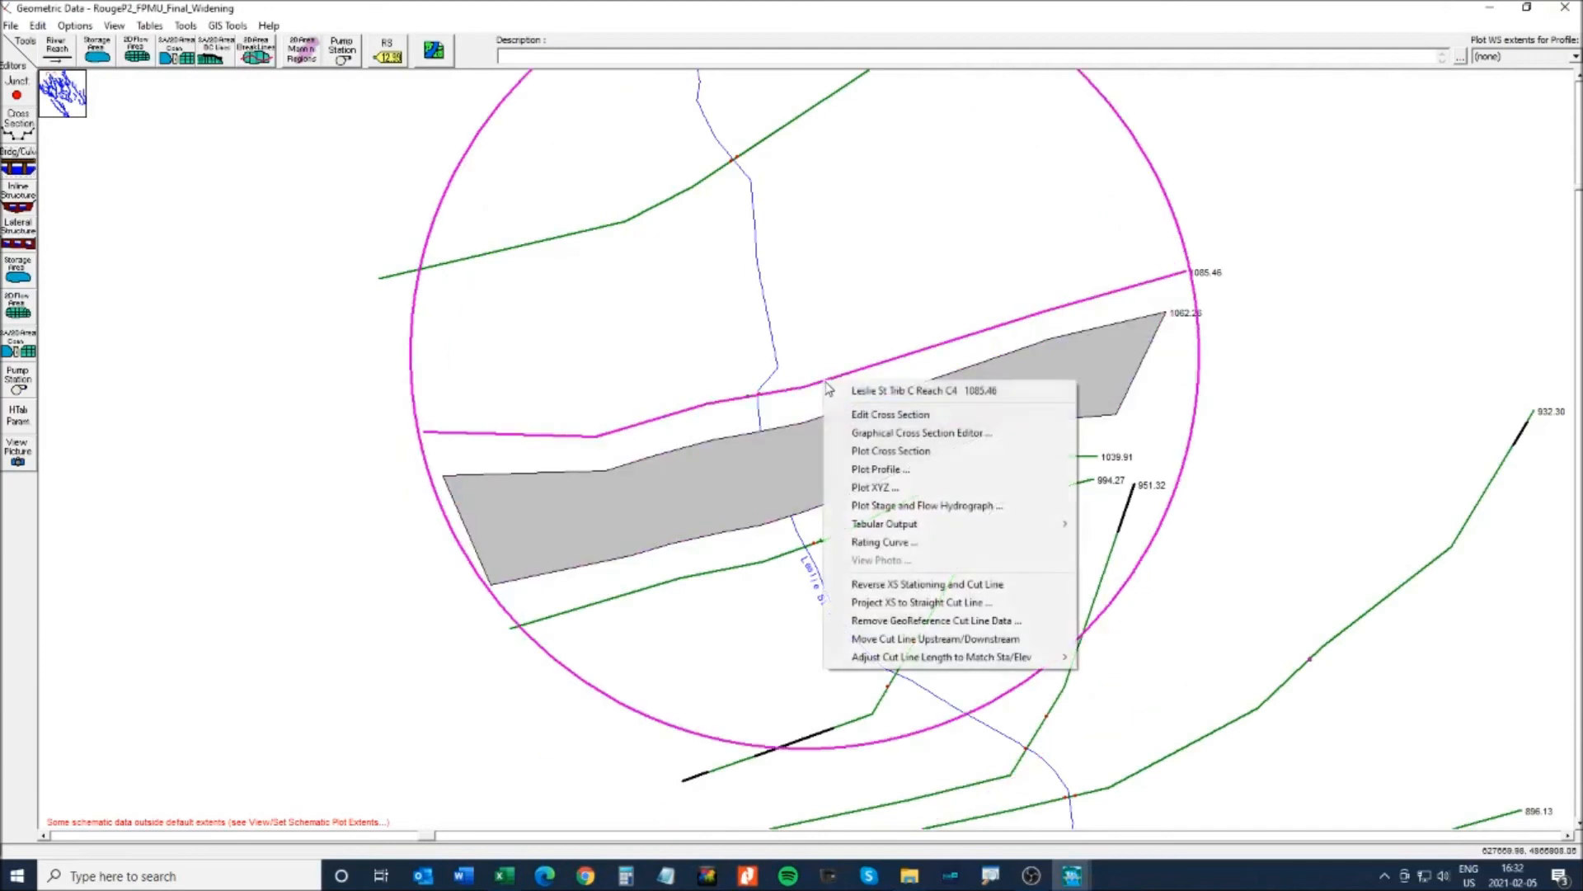
{"action": "left_click", "coordinate": [17, 128]}
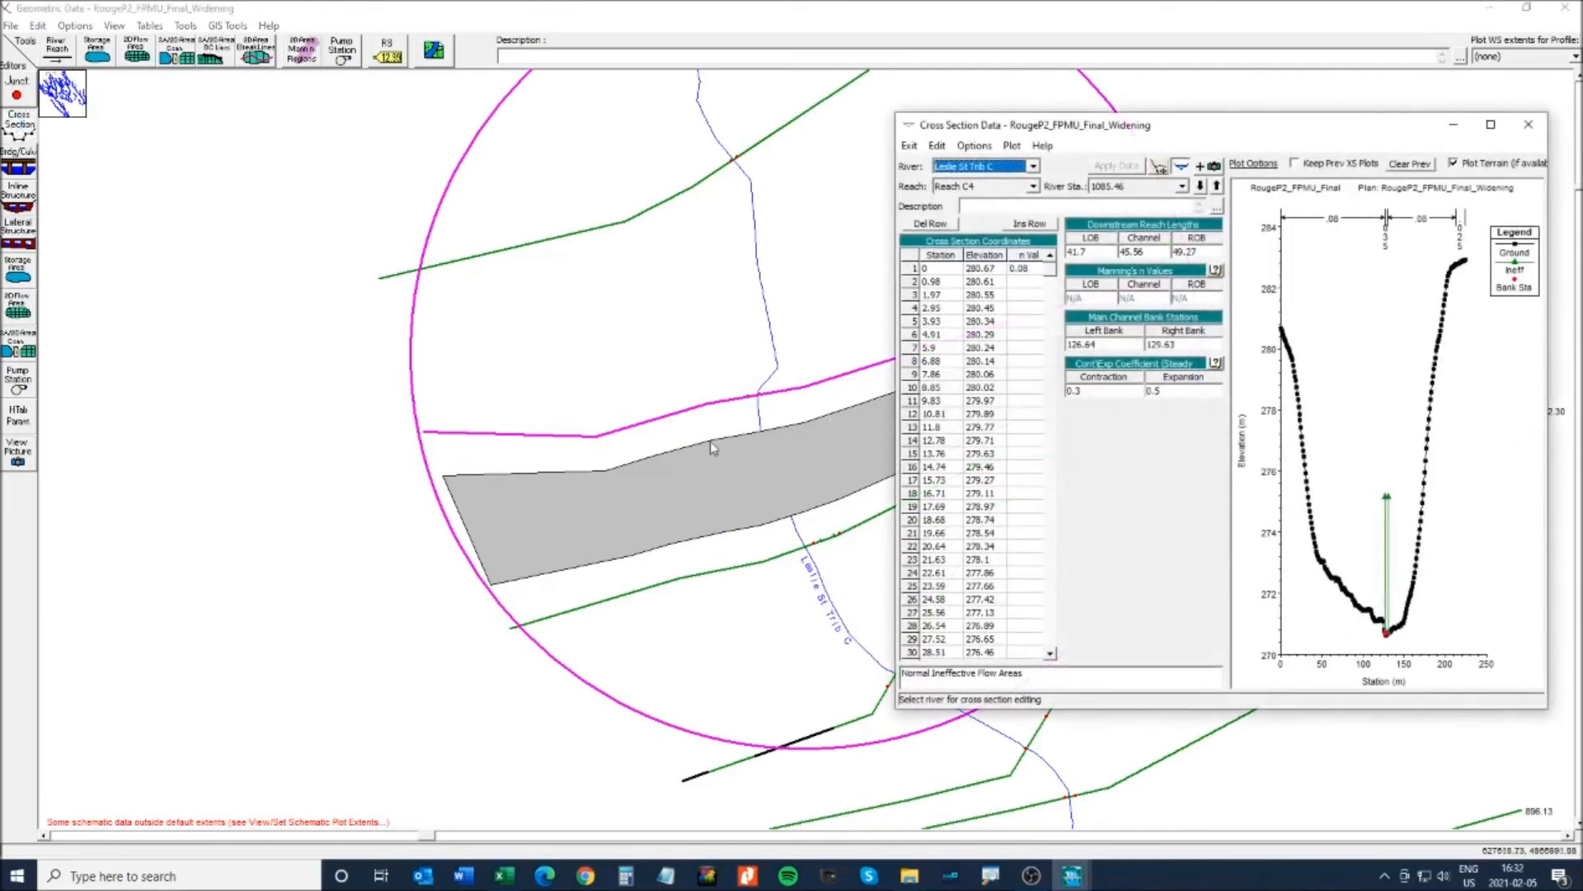
{"action": "left_click", "coordinate": [1152, 254]}
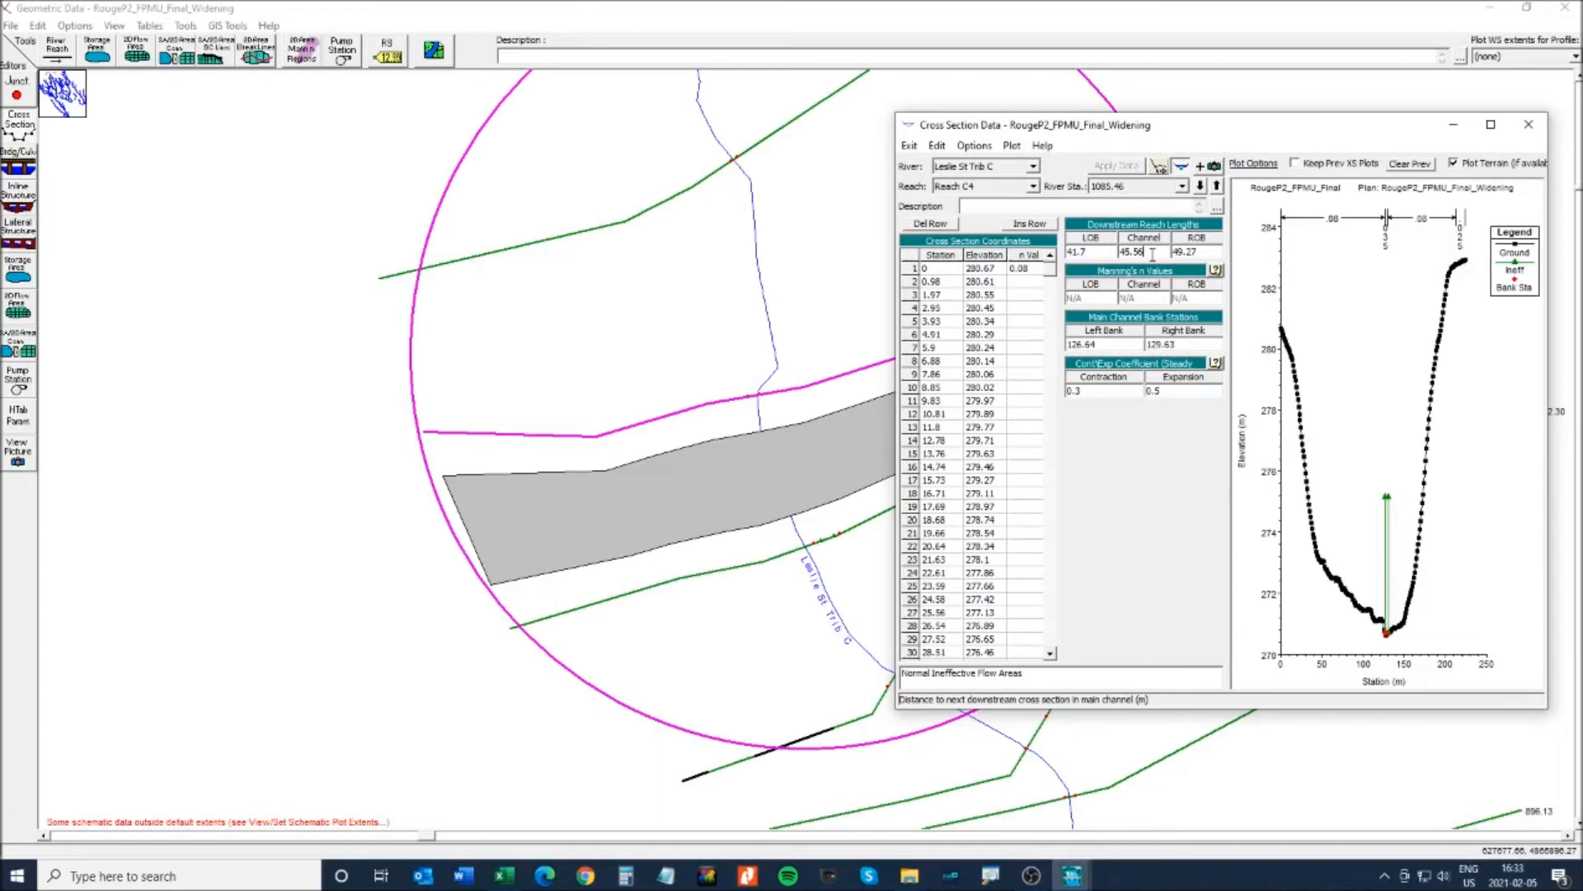
{"action": "double_click", "coordinate": [1152, 254]}
{"action": "type", "text": "4"}
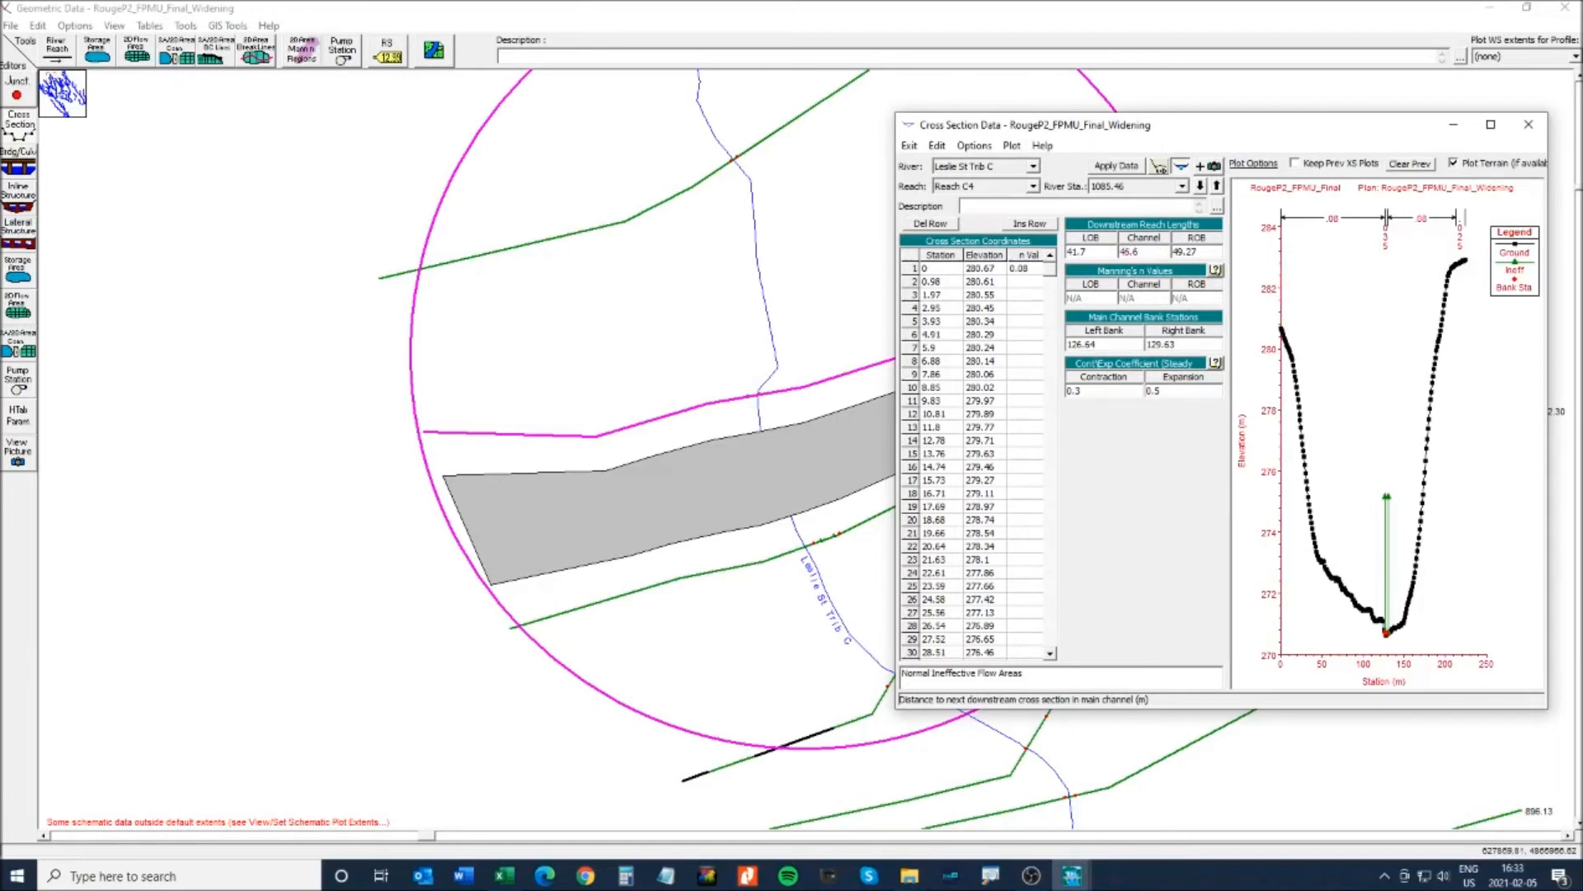
{"action": "left_click", "coordinate": [1528, 124]}
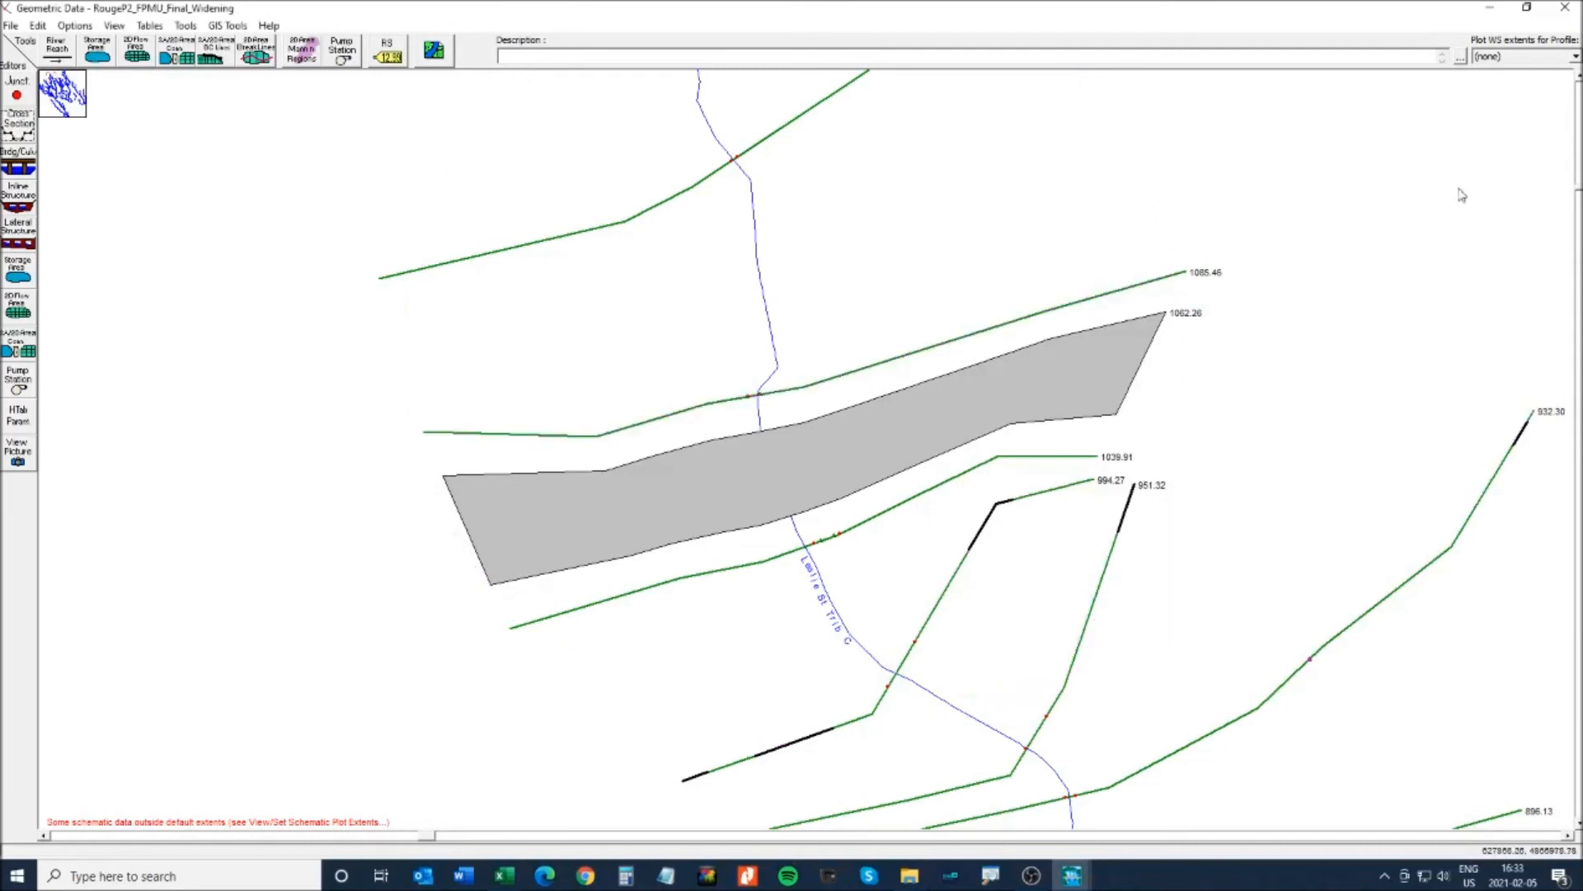
- Set the 1062.26 culvert's distance to the upstream cross section to 0.2
{"action": "right_click", "coordinate": [788, 459]}
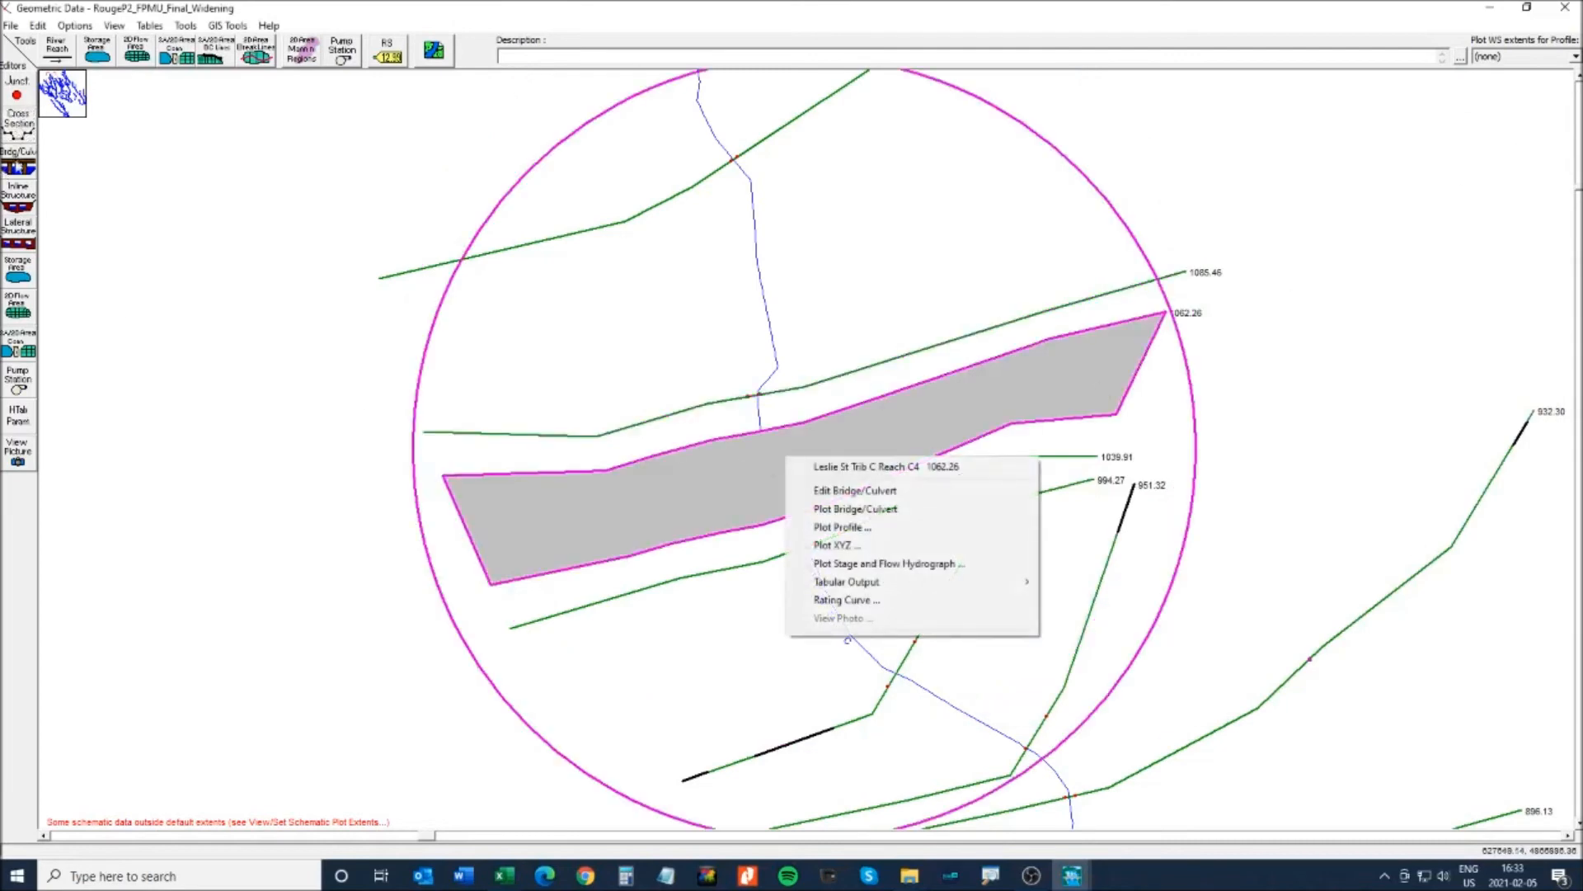
{"action": "left_click", "coordinate": [855, 490]}
{"action": "left_click", "coordinate": [18, 284]}
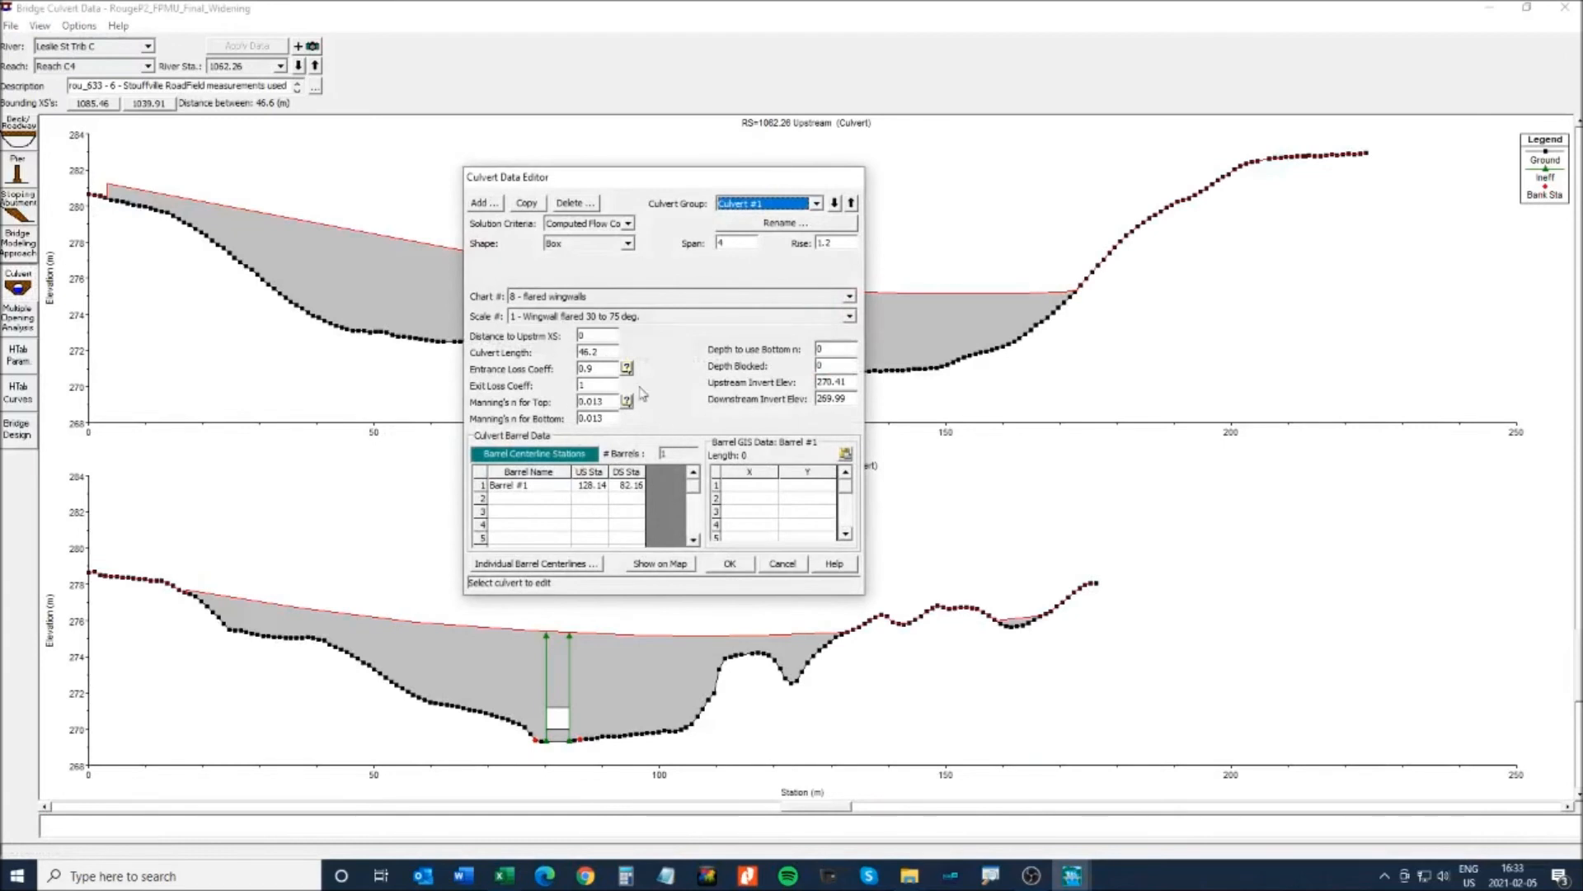
{"action": "left_click", "coordinate": [594, 337]}
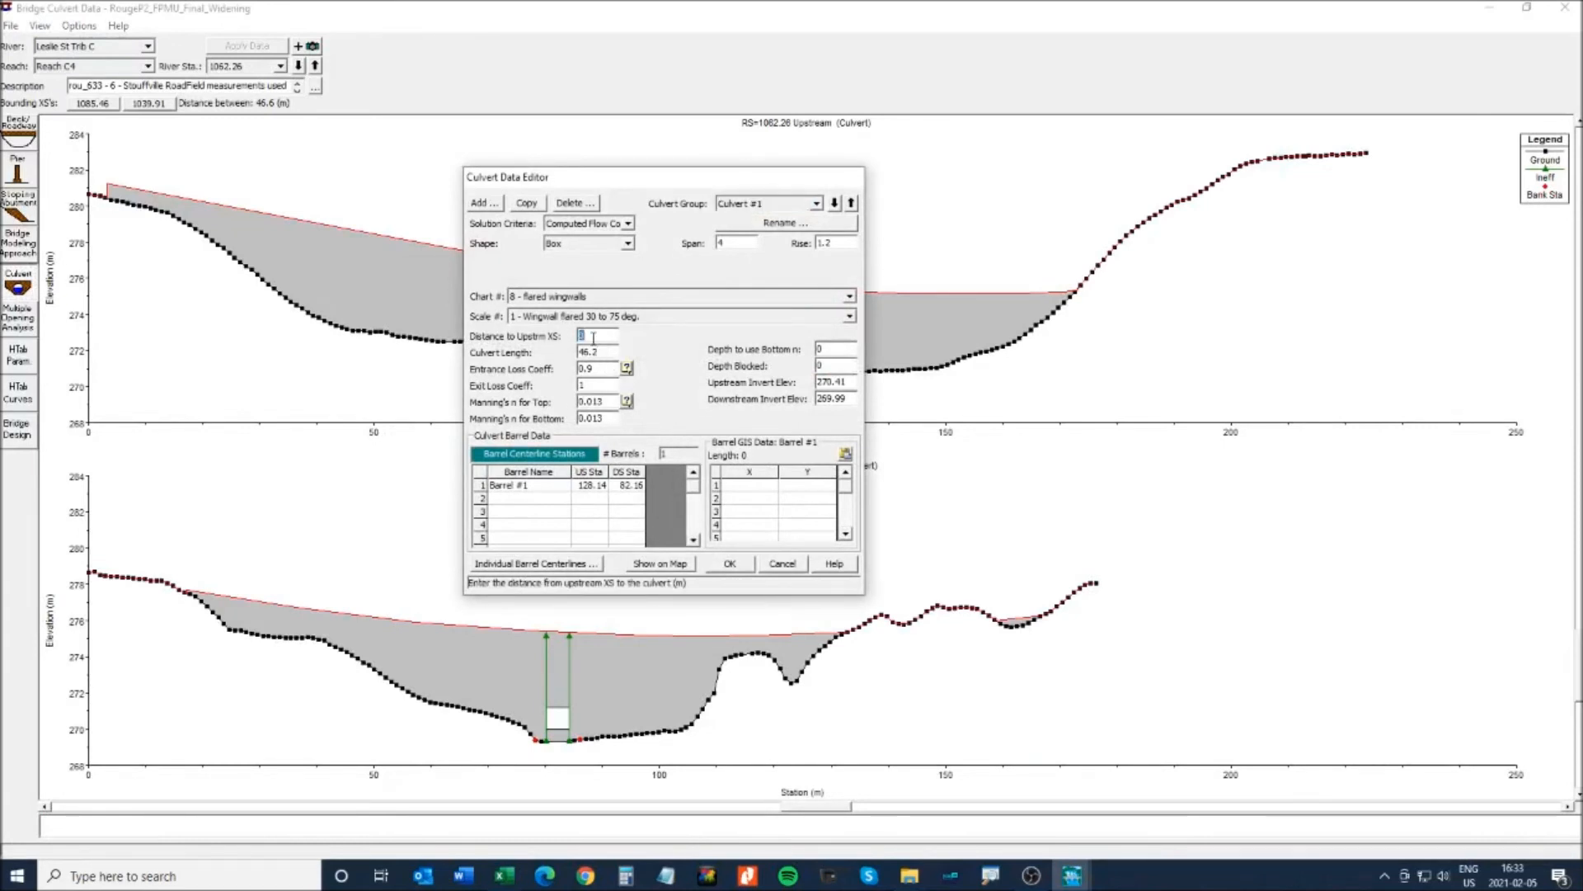
{"action": "left_click", "coordinate": [730, 564]}
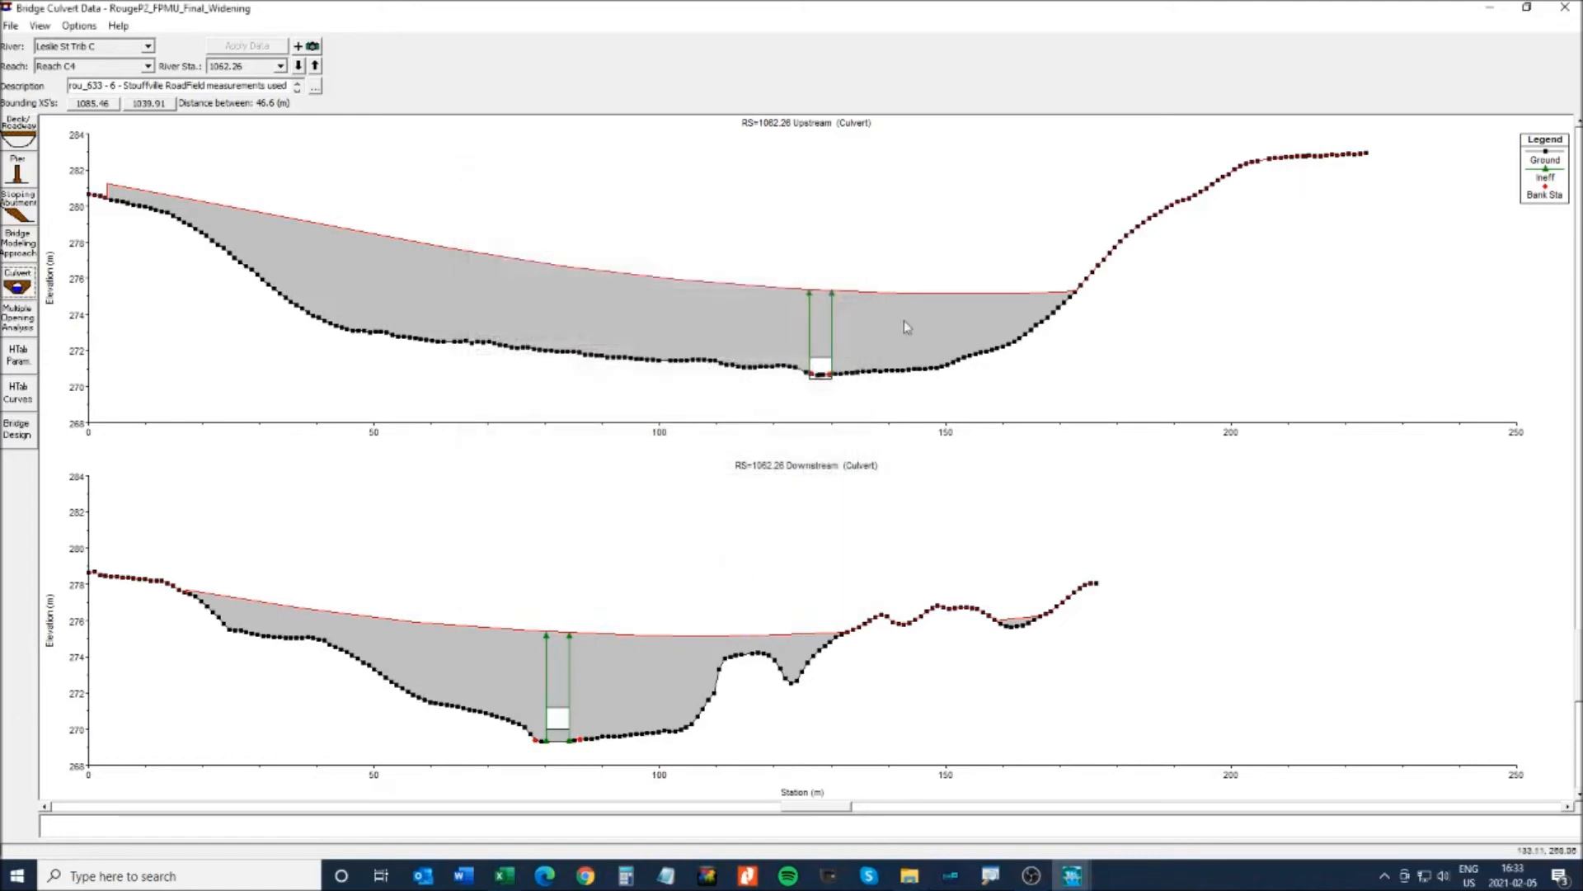
- Close the editors, save the geometry and compute the Widening steady flow plan
{"action": "left_click", "coordinate": [1565, 6]}
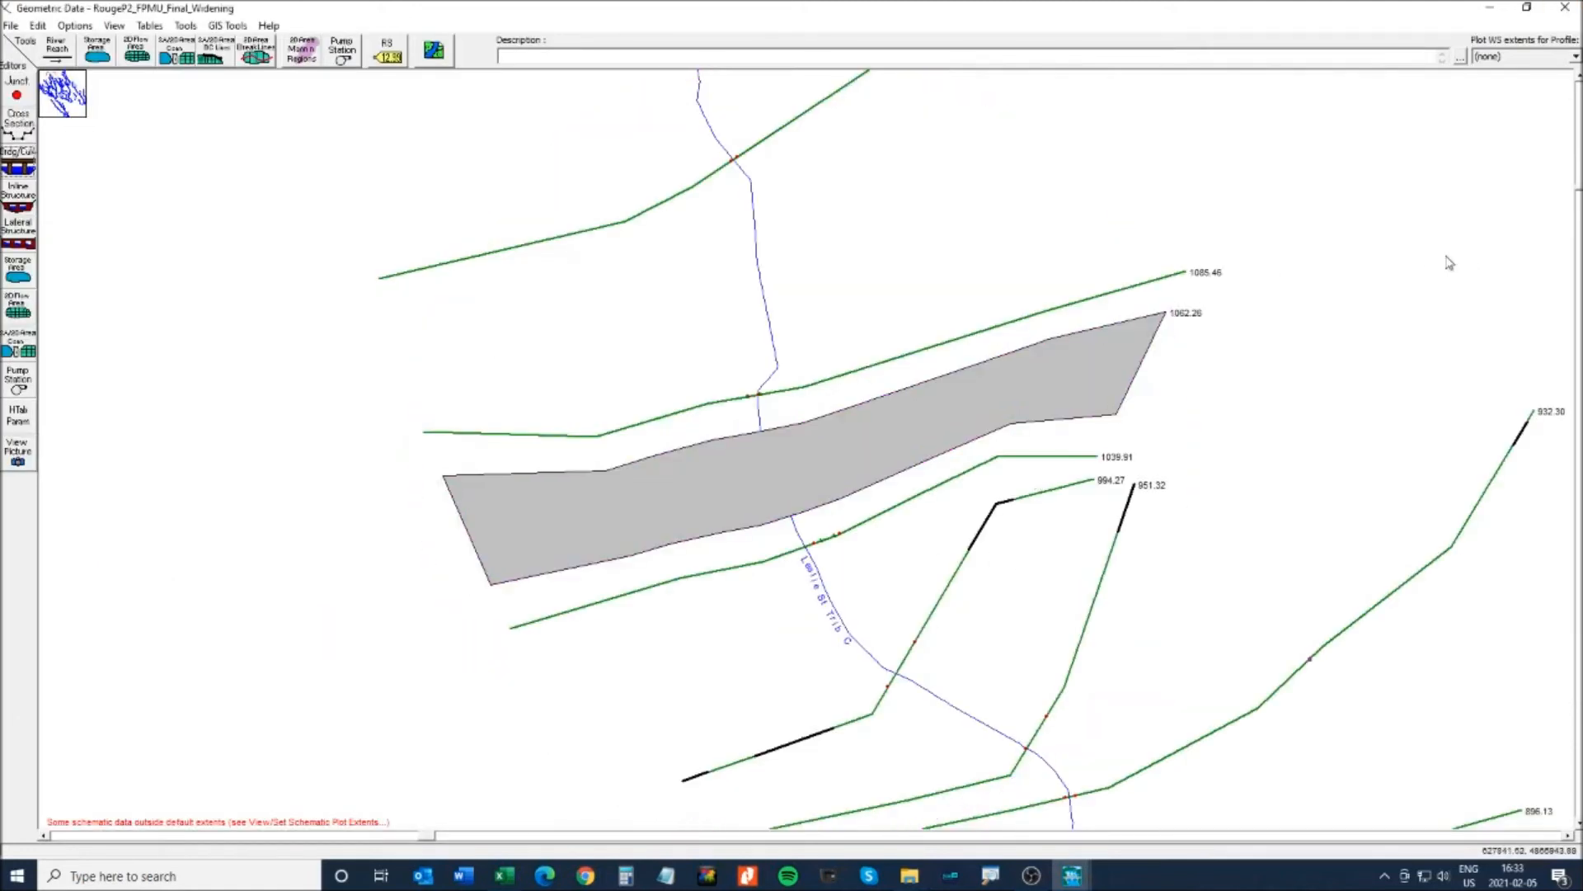
{"action": "left_click", "coordinate": [1566, 7]}
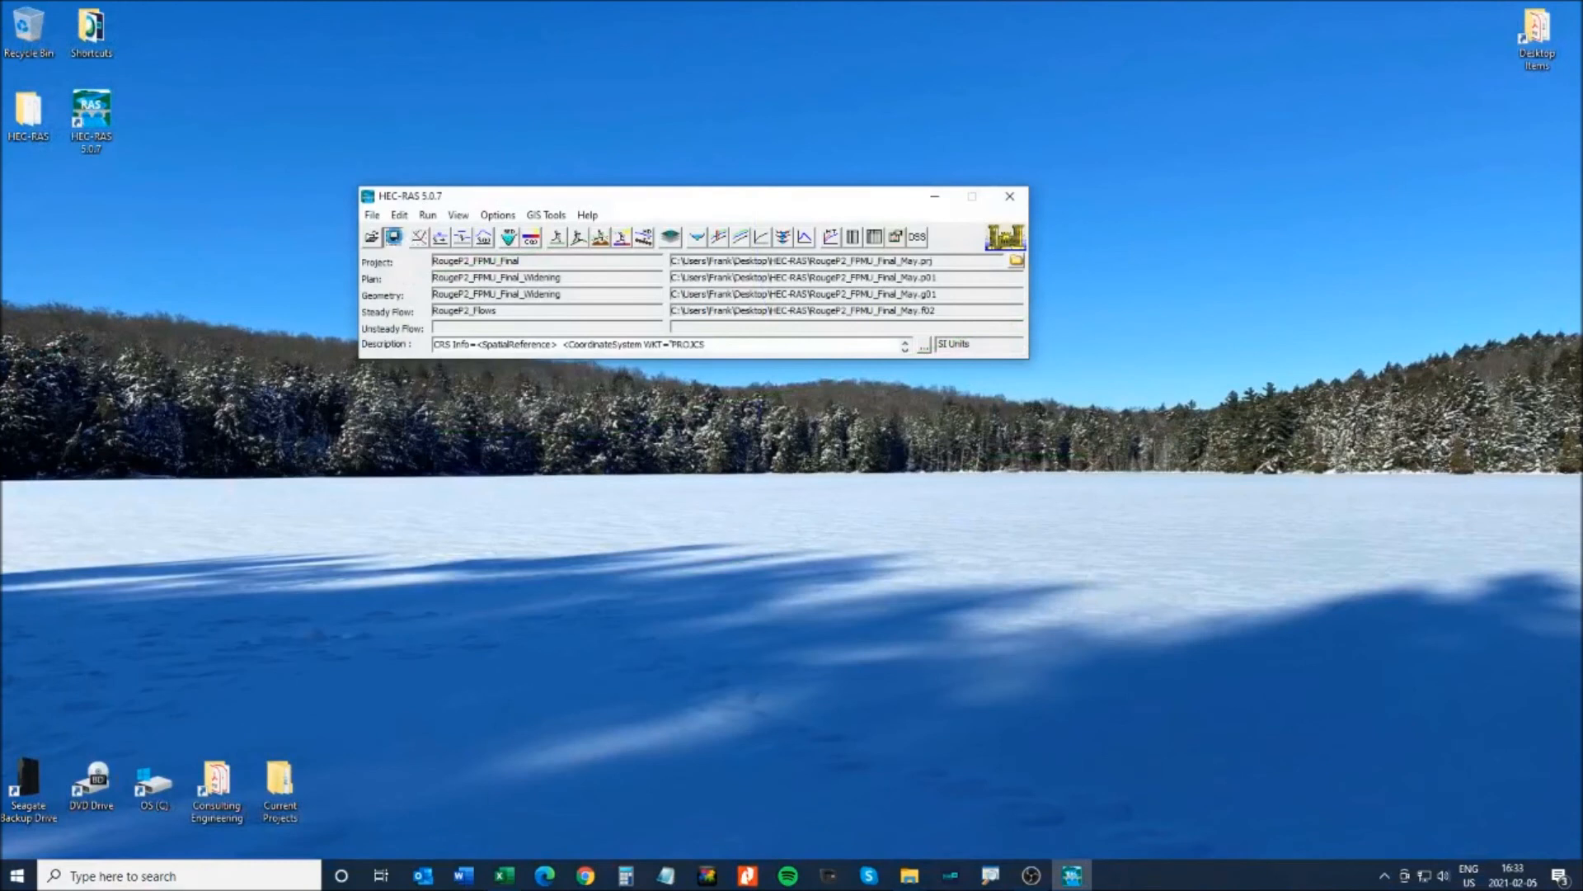
{"action": "left_click", "coordinate": [392, 237]}
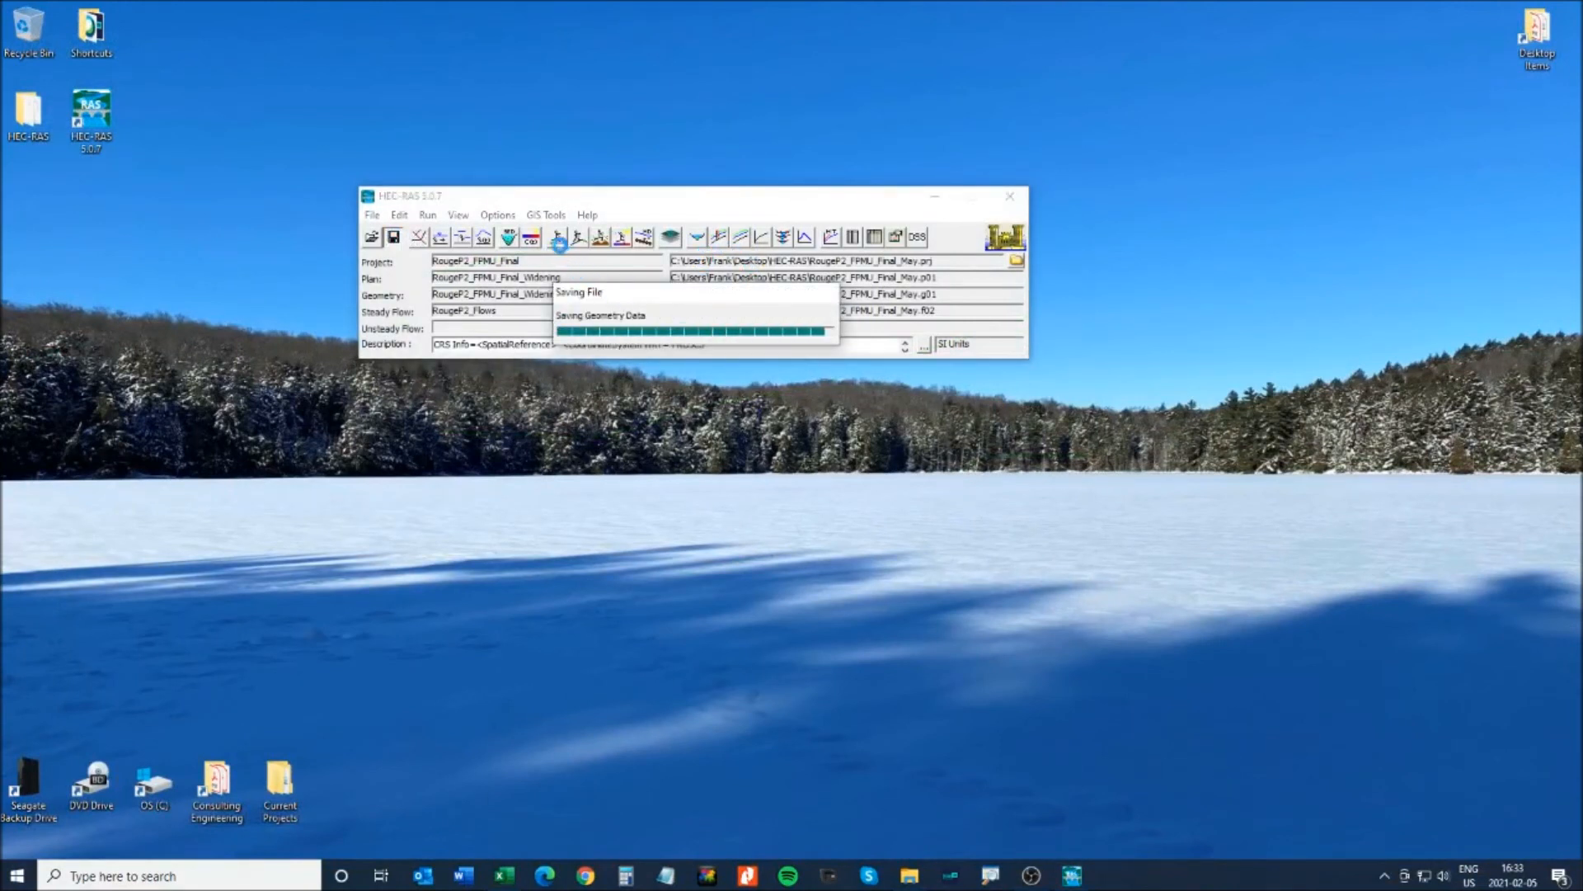
{"action": "left_click", "coordinate": [557, 237]}
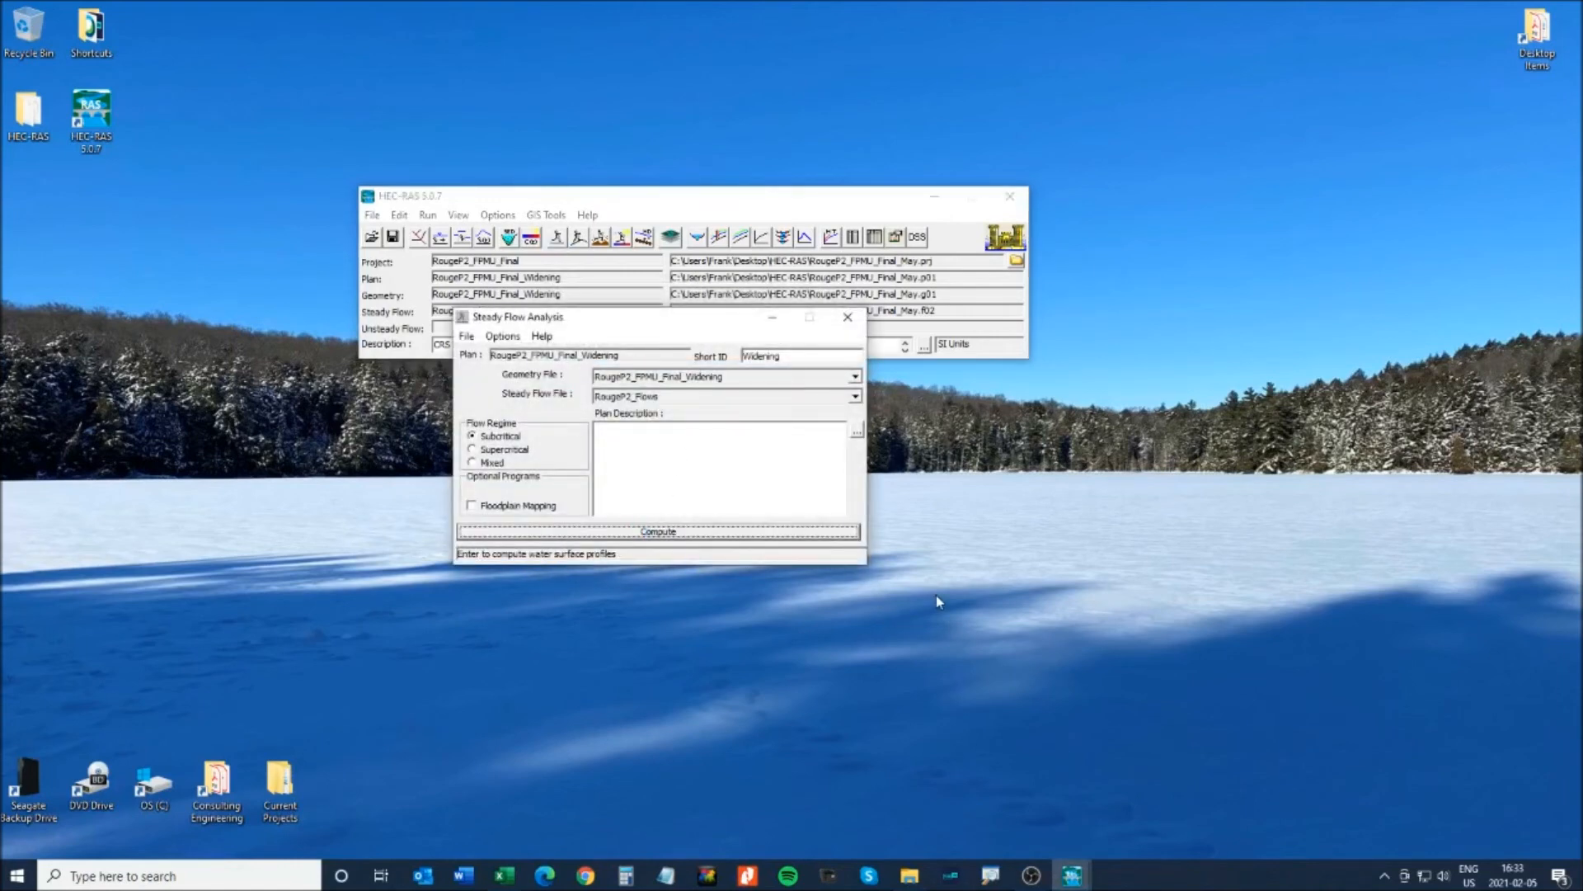
{"action": "key", "text": "Return"}
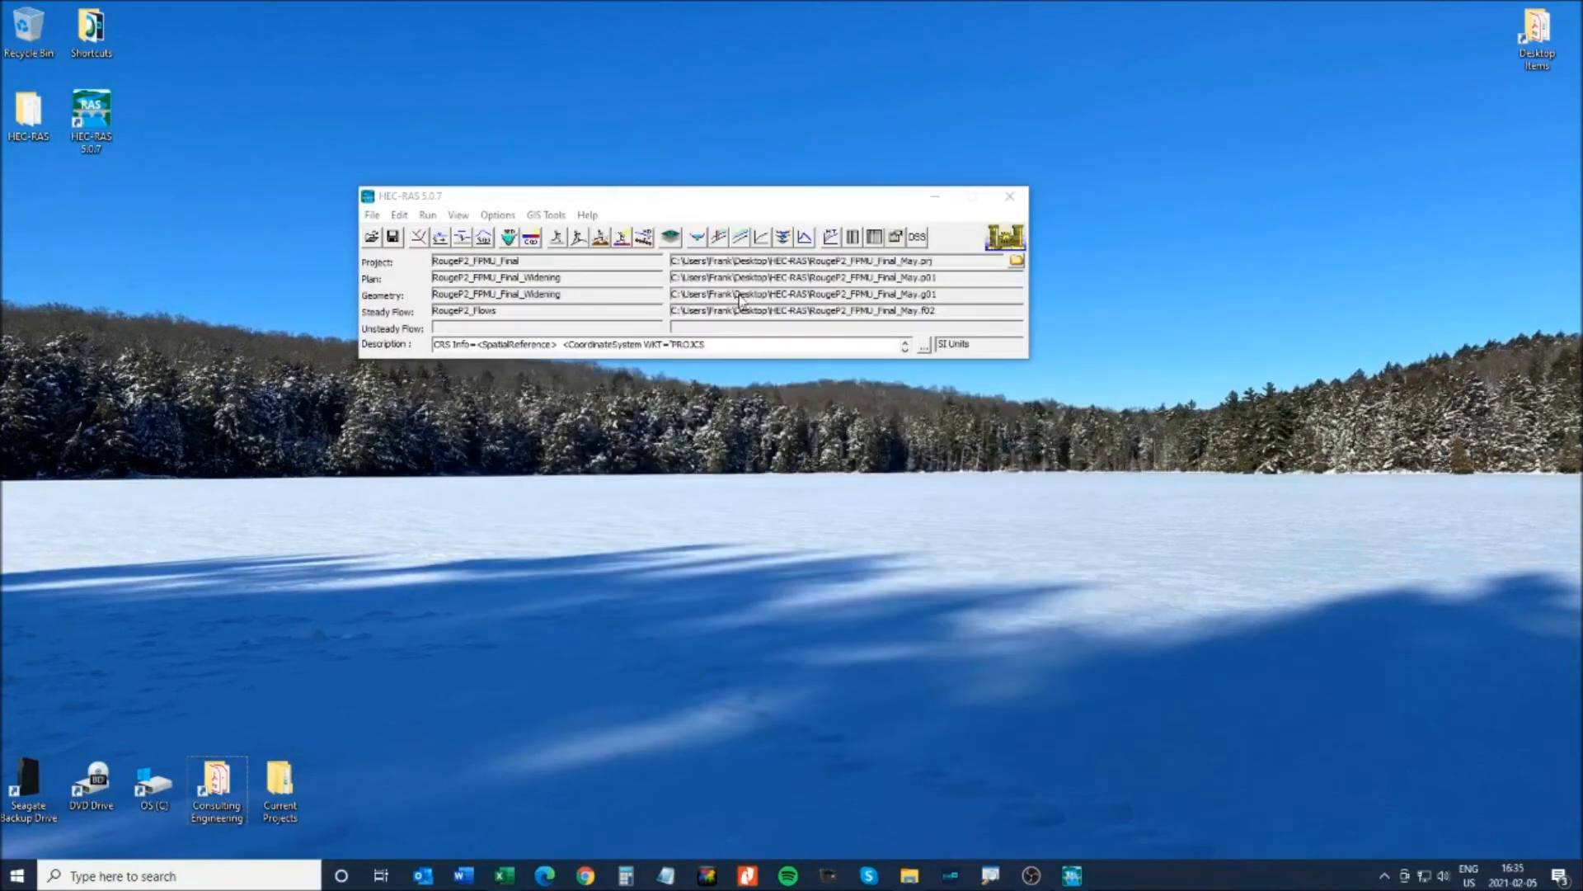
{"action": "left_click", "coordinate": [719, 239]}
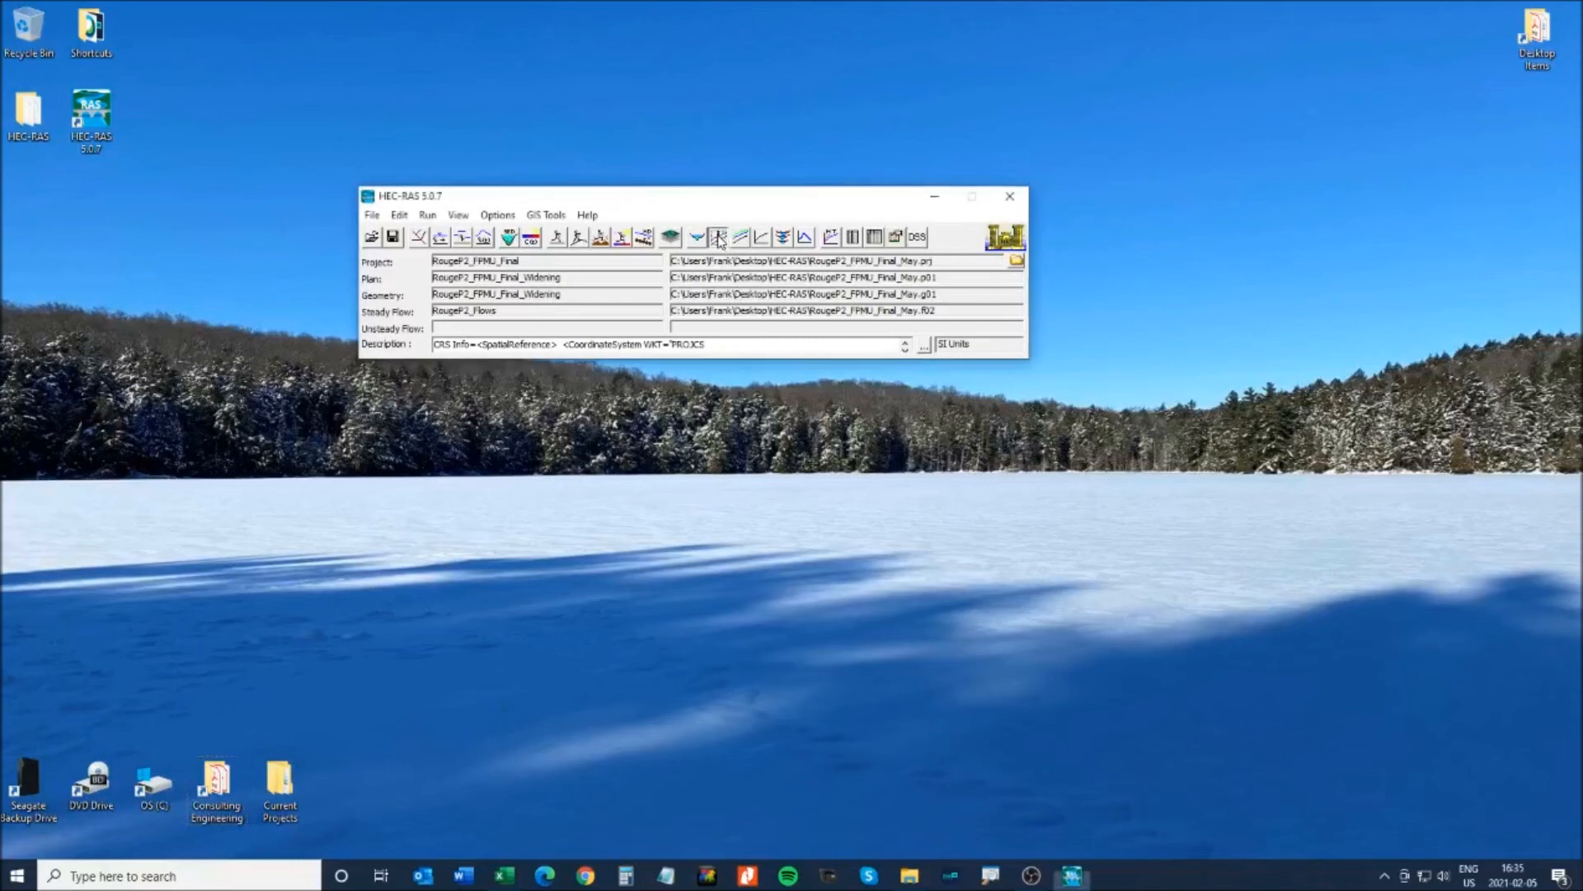
- Maximize the profile plot and add the 2YR, 5YR, 10YR, 25YR, 50YR and 100YR profiles
{"action": "double_click", "coordinate": [959, 270]}
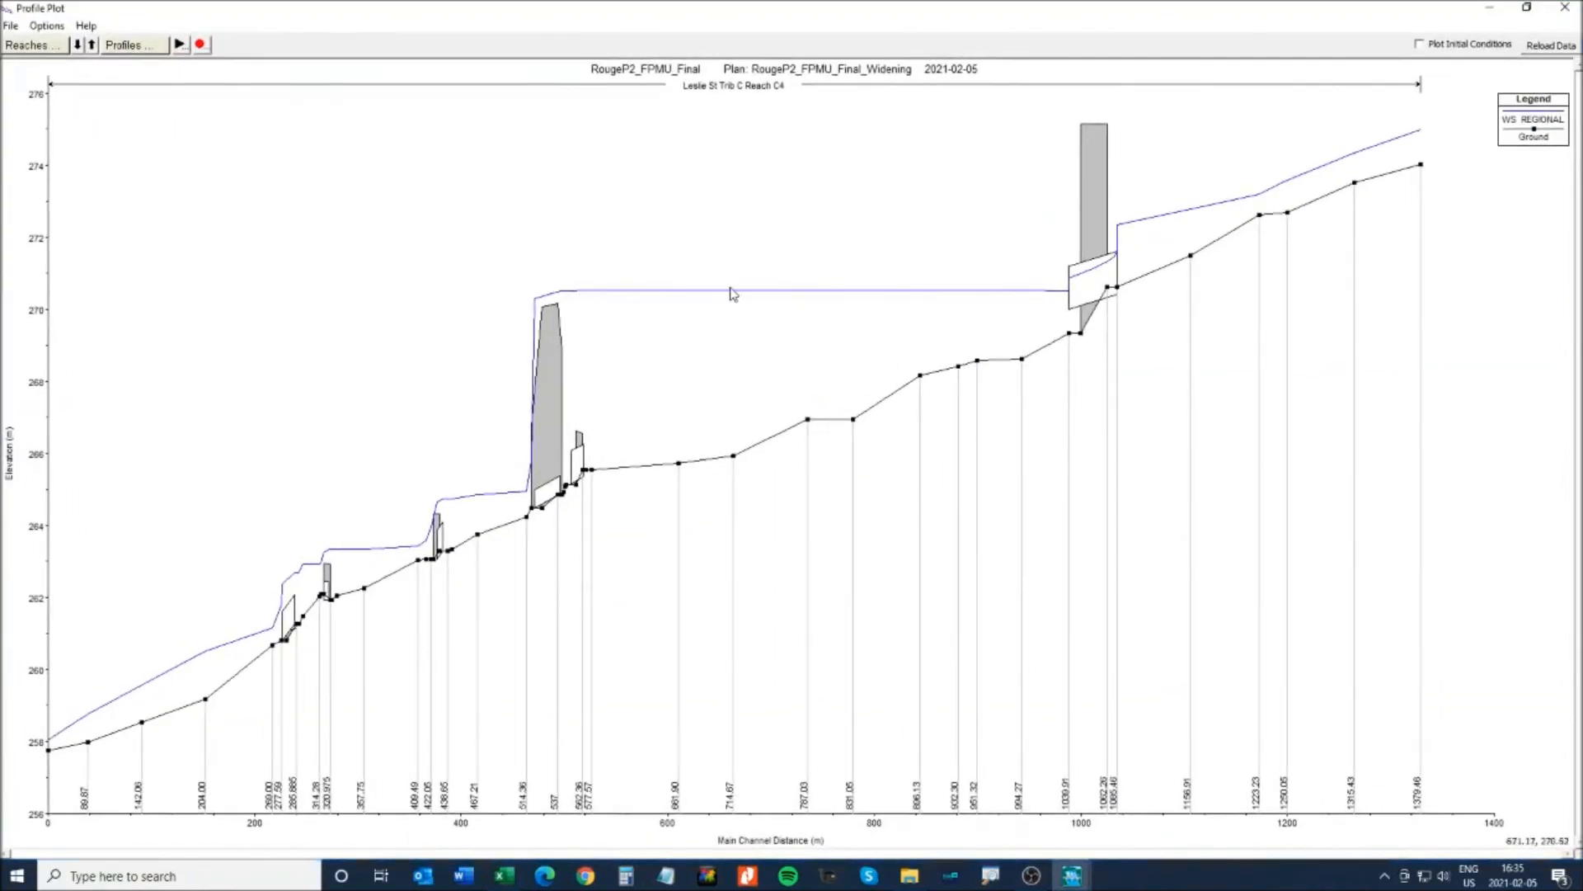
{"action": "left_click", "coordinate": [145, 46]}
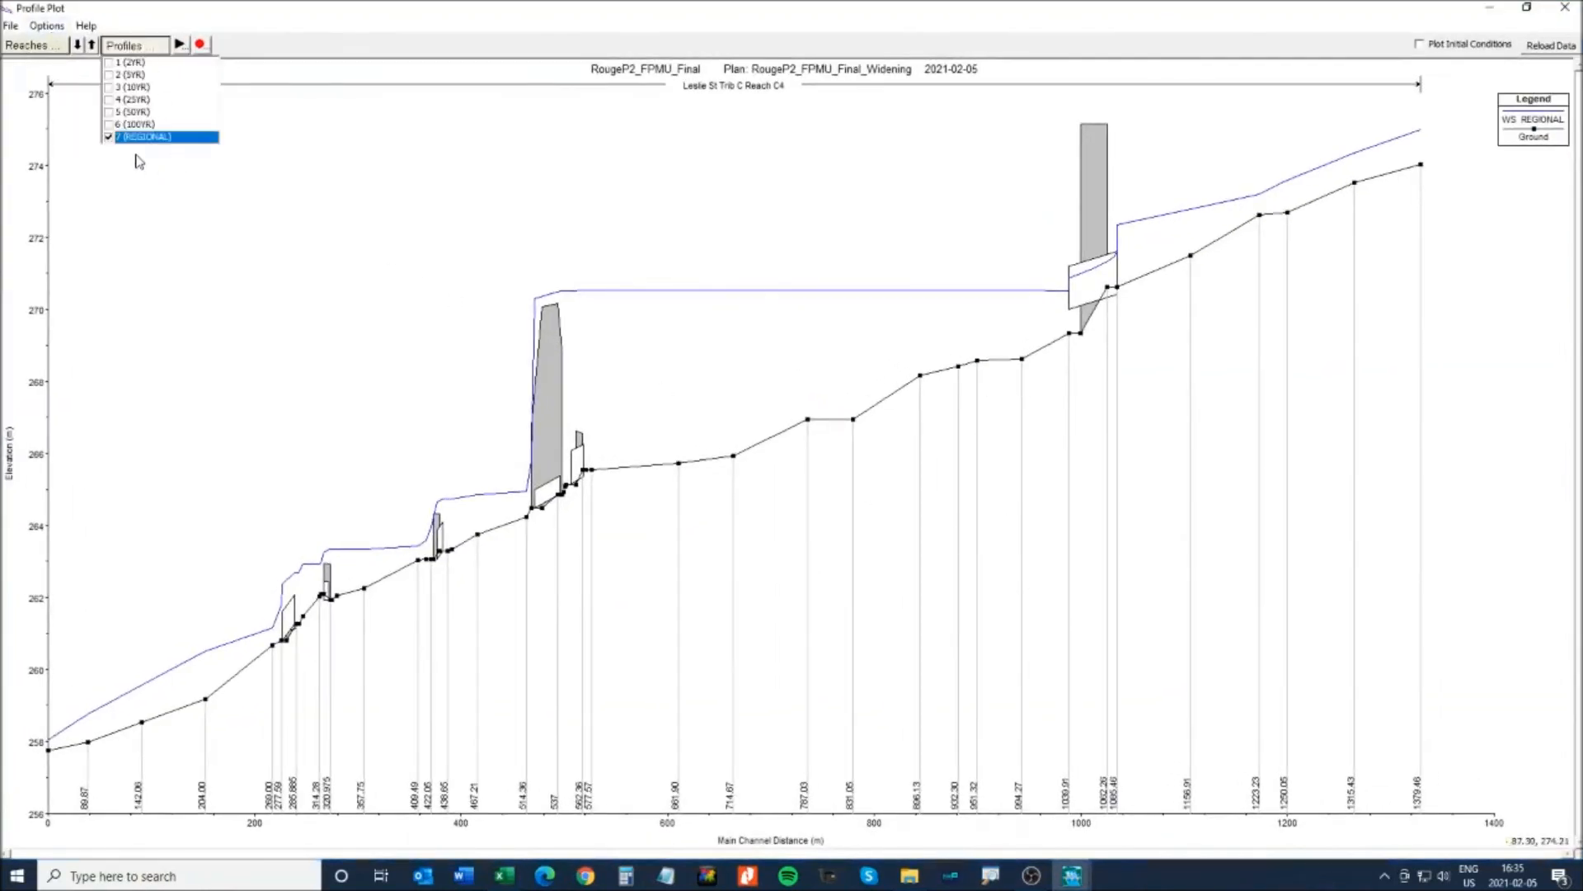
{"action": "left_click", "coordinate": [108, 63]}
{"action": "left_click", "coordinate": [108, 75]}
{"action": "left_click", "coordinate": [109, 88]}
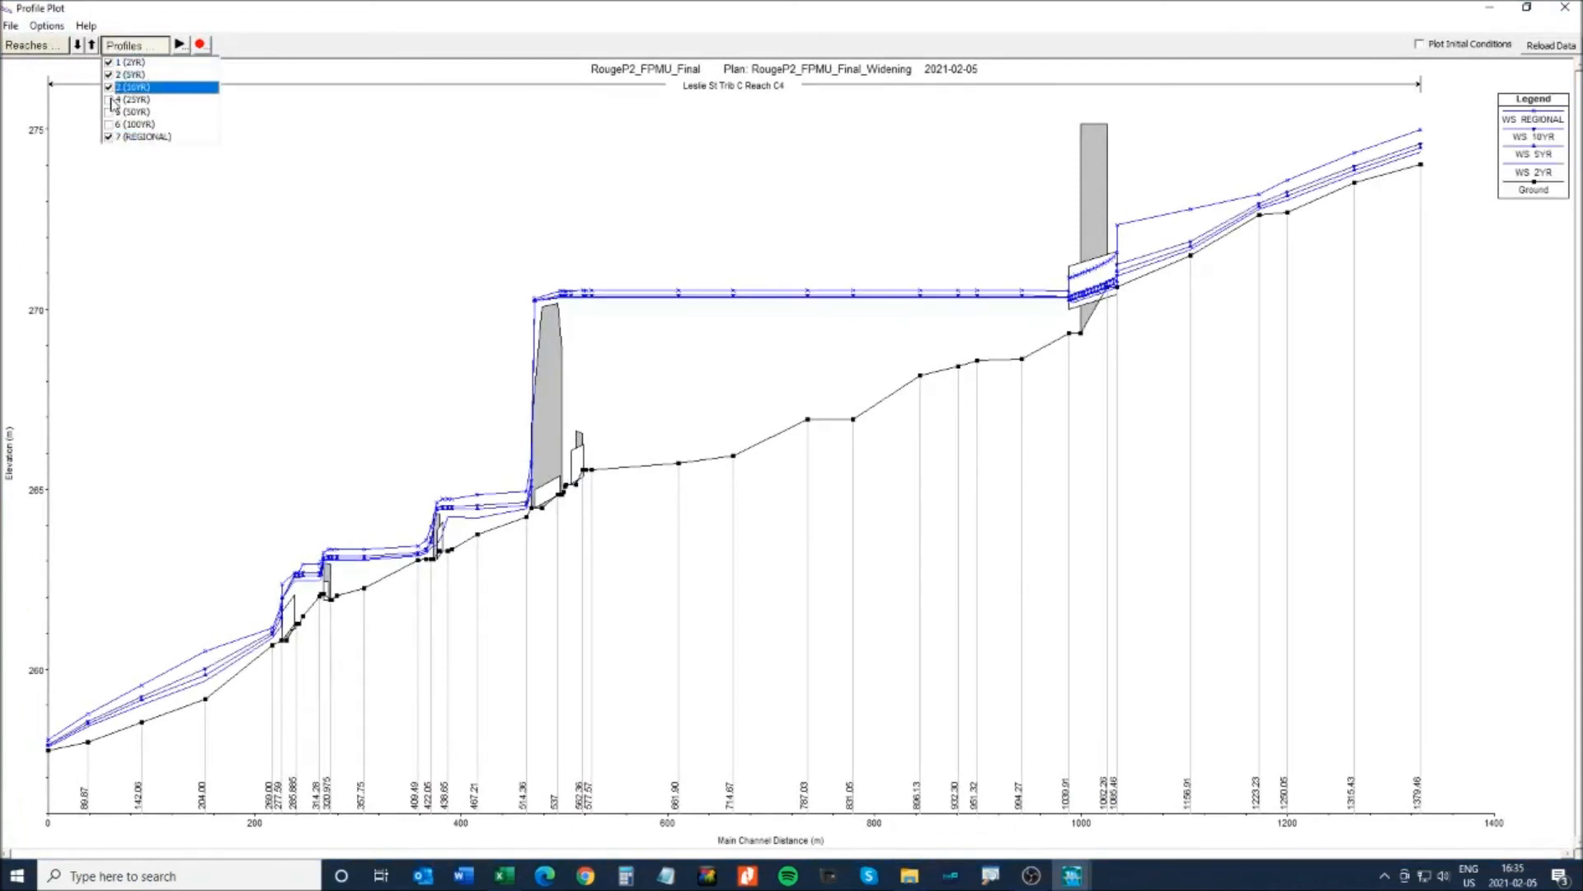
{"action": "left_click", "coordinate": [109, 100]}
{"action": "left_click", "coordinate": [109, 112]}
{"action": "left_click", "coordinate": [109, 125]}
{"action": "left_click", "coordinate": [320, 188]}
- Zoom into the culvert stretch around 925–1280 m and reduce the plot to the REGIONAL profile
{"action": "left_click", "coordinate": [47, 26]}
{"action": "left_click", "coordinate": [51, 37]}
{"action": "left_click_drag", "start_coordinate": [1081, 170], "coordinate": [1375, 357]}
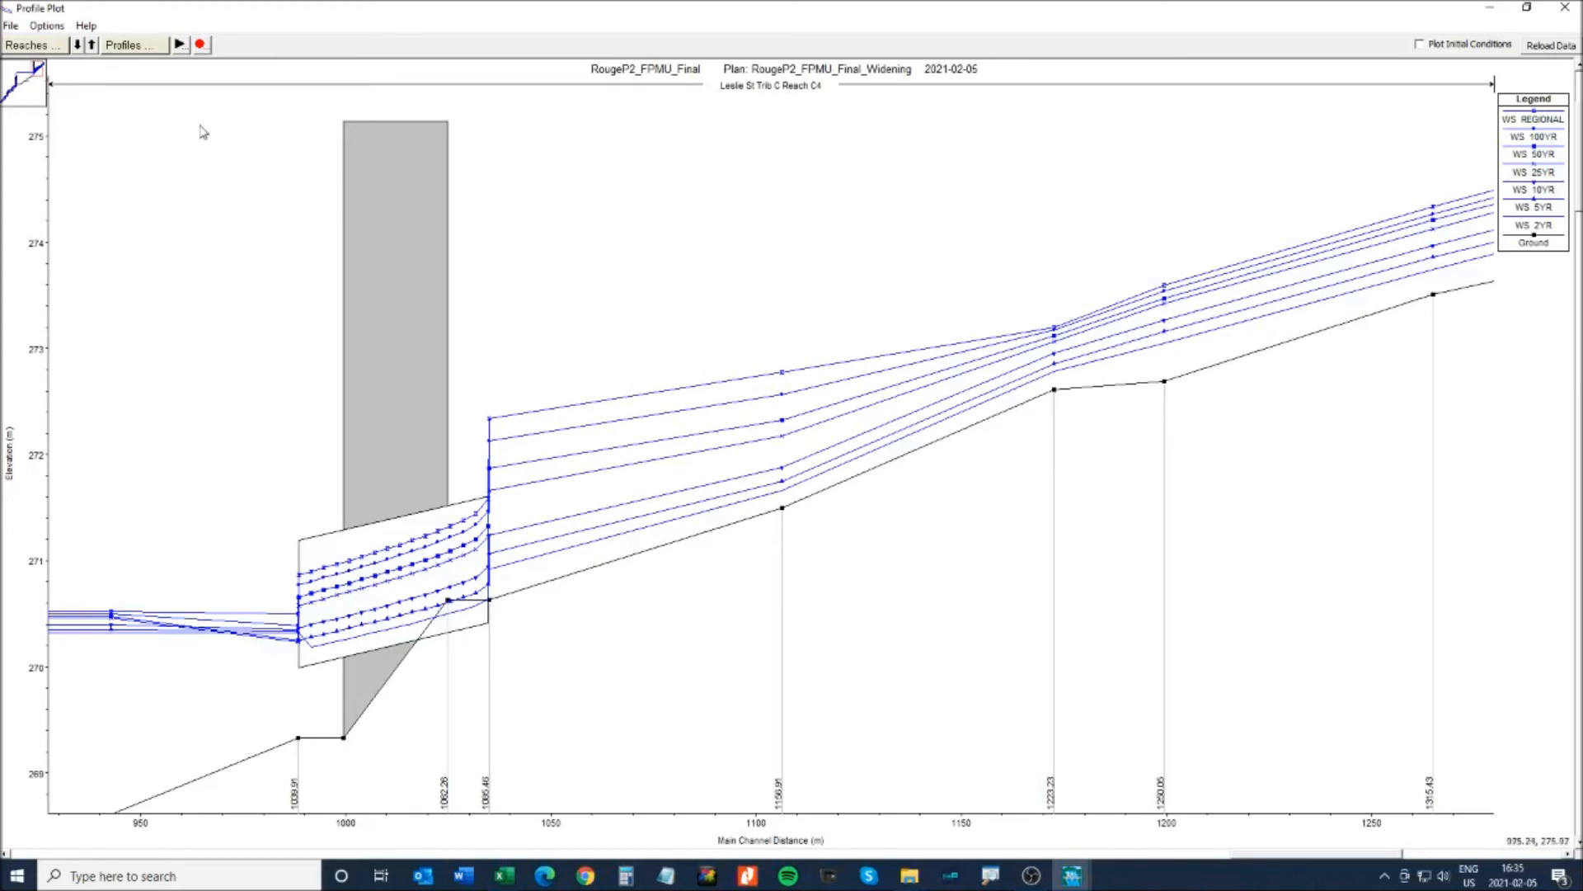
{"action": "left_click", "coordinate": [130, 45]}
{"action": "left_click", "coordinate": [110, 138]}
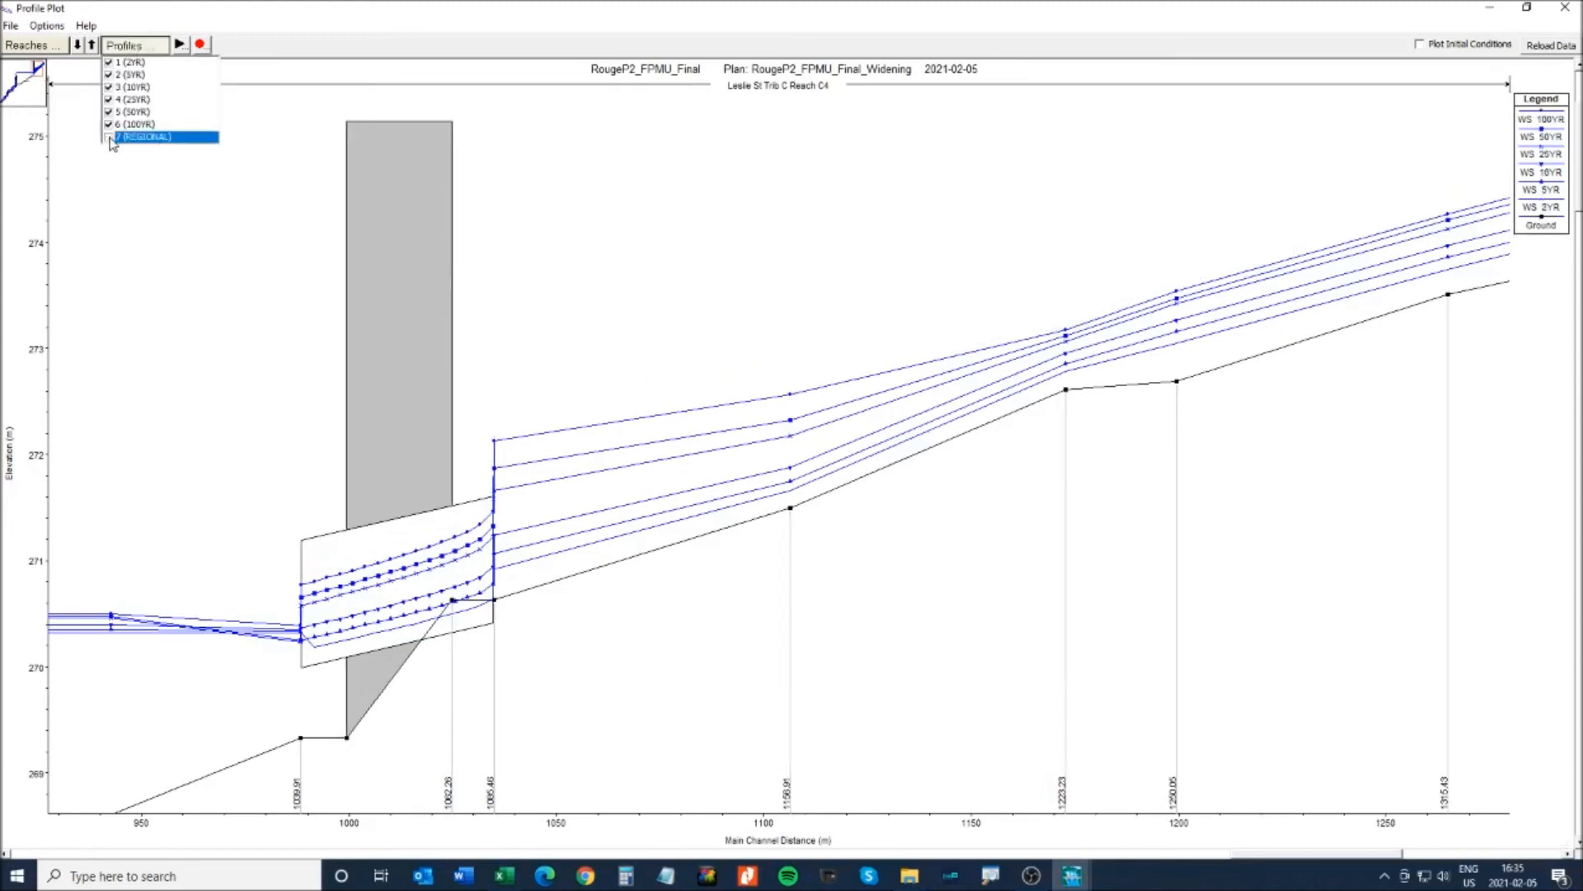
{"action": "left_click", "coordinate": [111, 137]}
{"action": "left_click", "coordinate": [110, 124]}
{"action": "left_click", "coordinate": [110, 112]}
{"action": "left_click", "coordinate": [110, 100]}
{"action": "left_click", "coordinate": [110, 88]}
{"action": "left_click", "coordinate": [111, 76]}
{"action": "left_click", "coordinate": [110, 63]}
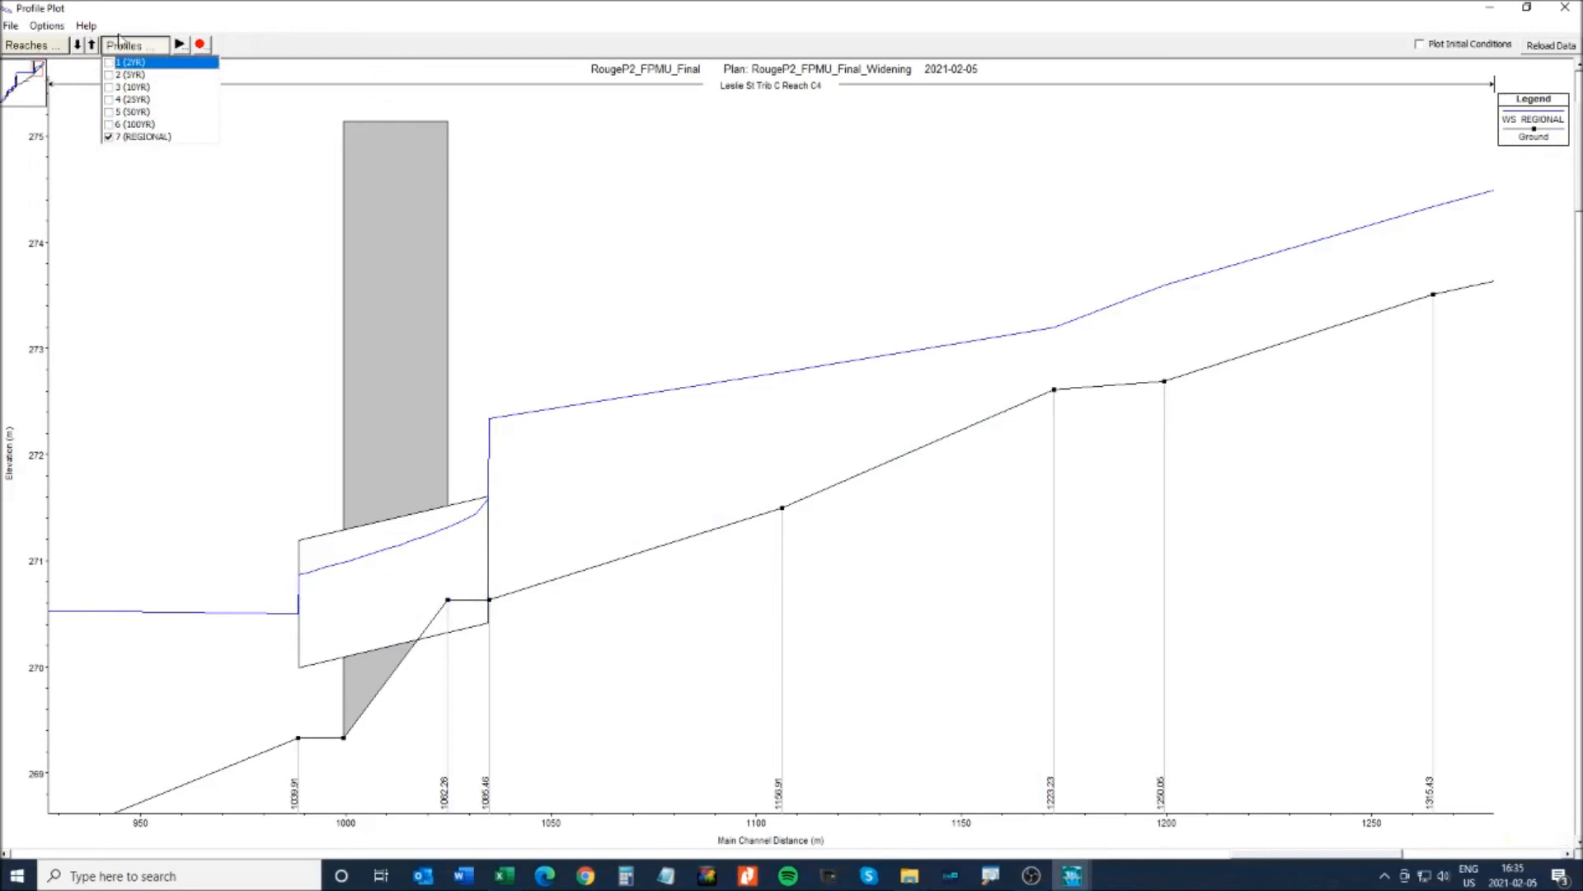
- Check the plotted reach list, then bring up the plan selection for the plot
{"action": "left_click", "coordinate": [41, 28]}
{"action": "left_click", "coordinate": [42, 28]}
{"action": "left_click", "coordinate": [33, 45]}
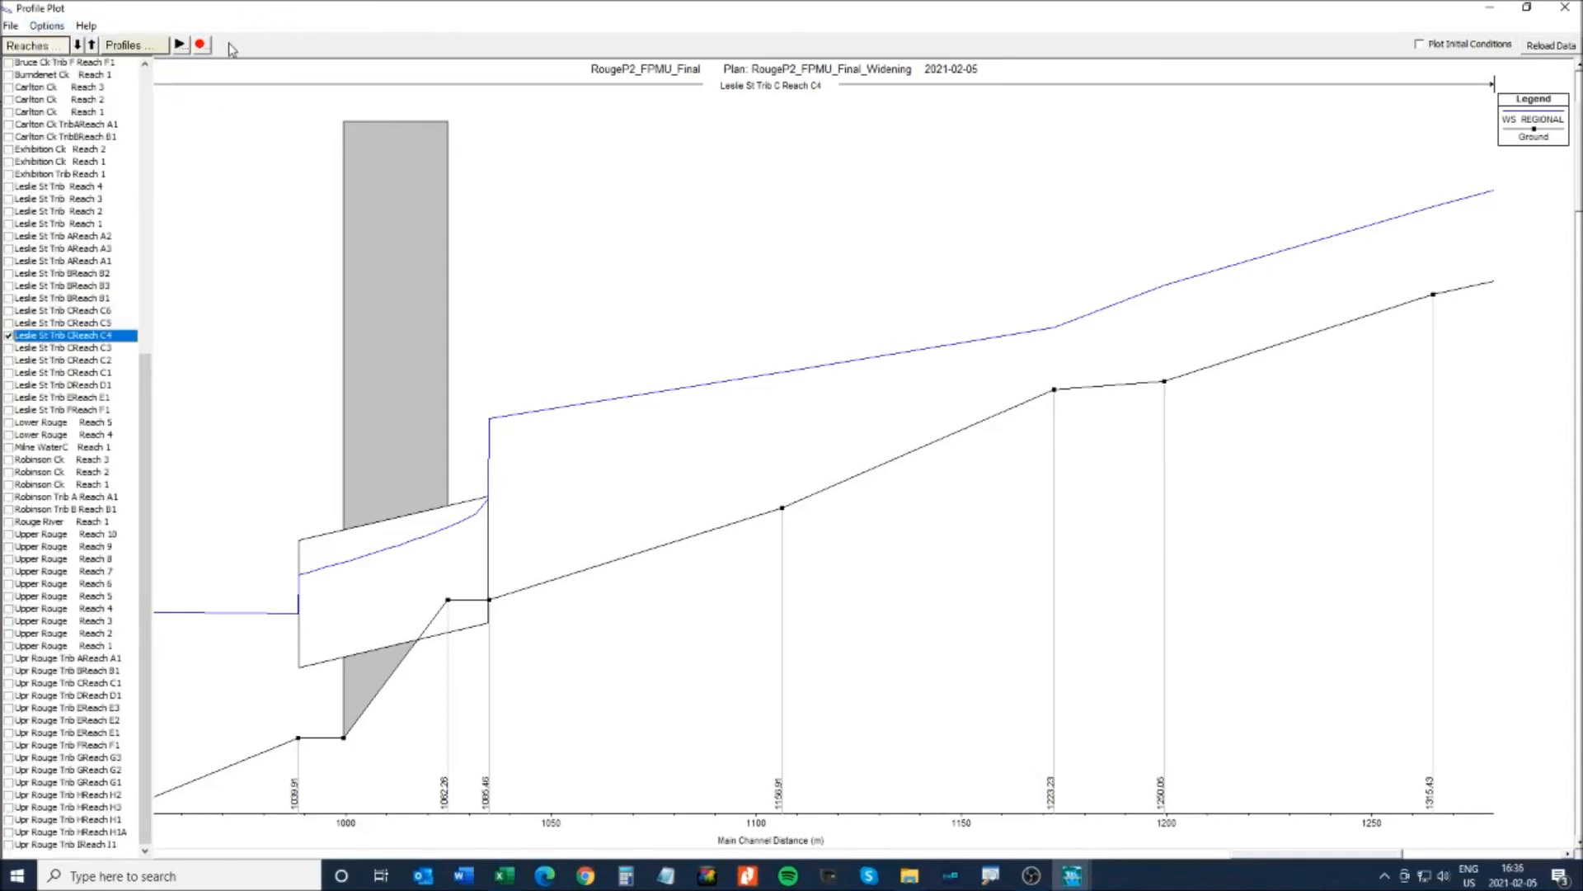
{"action": "left_click", "coordinate": [51, 48]}
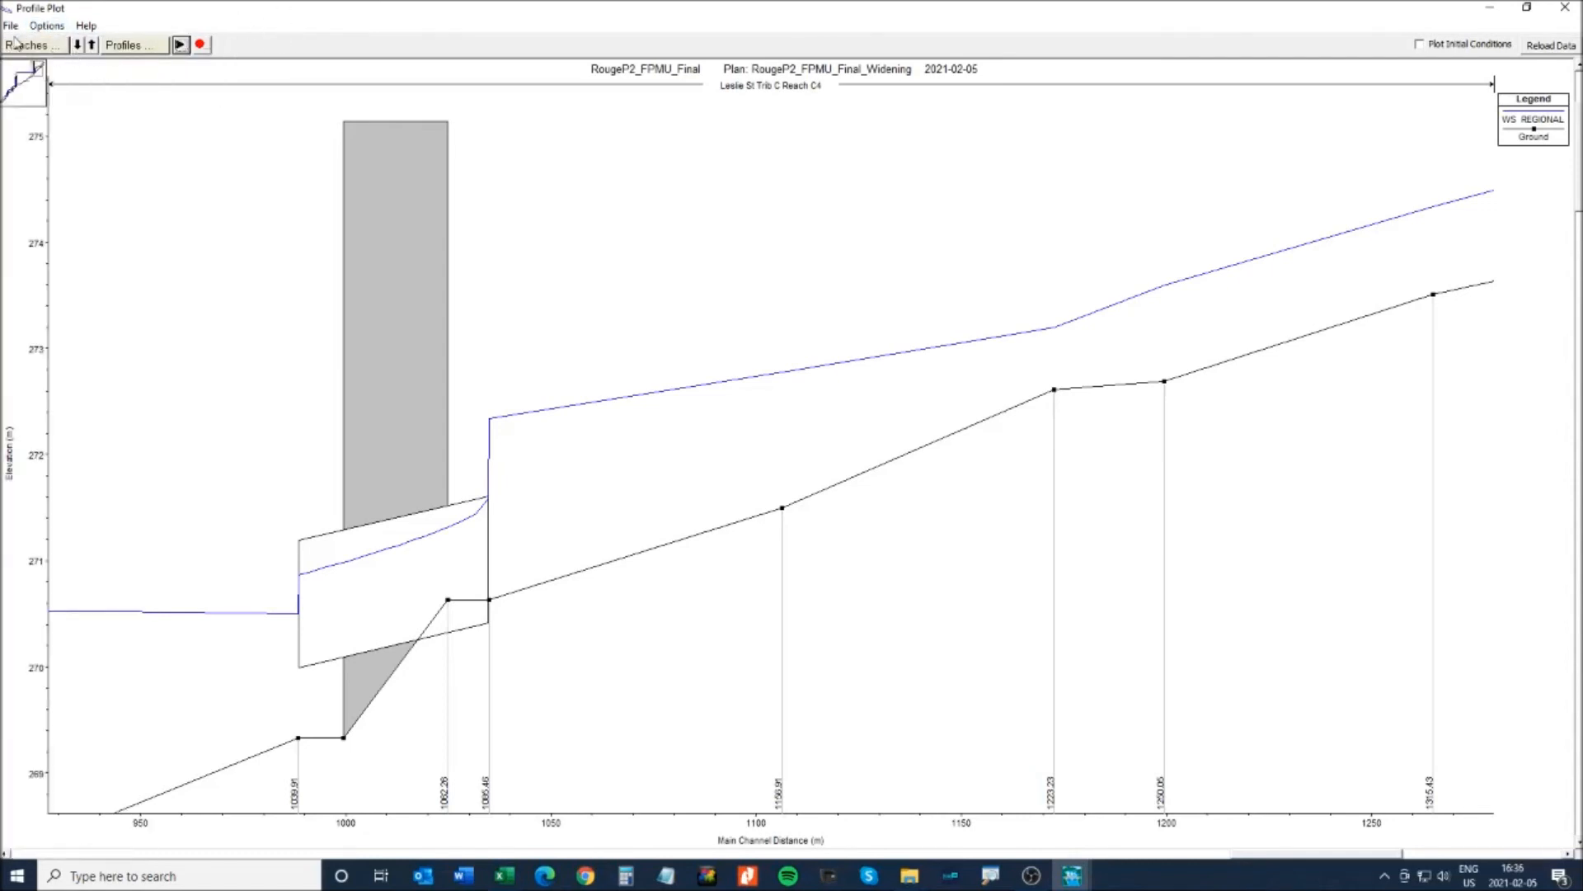
{"action": "left_click", "coordinate": [47, 26]}
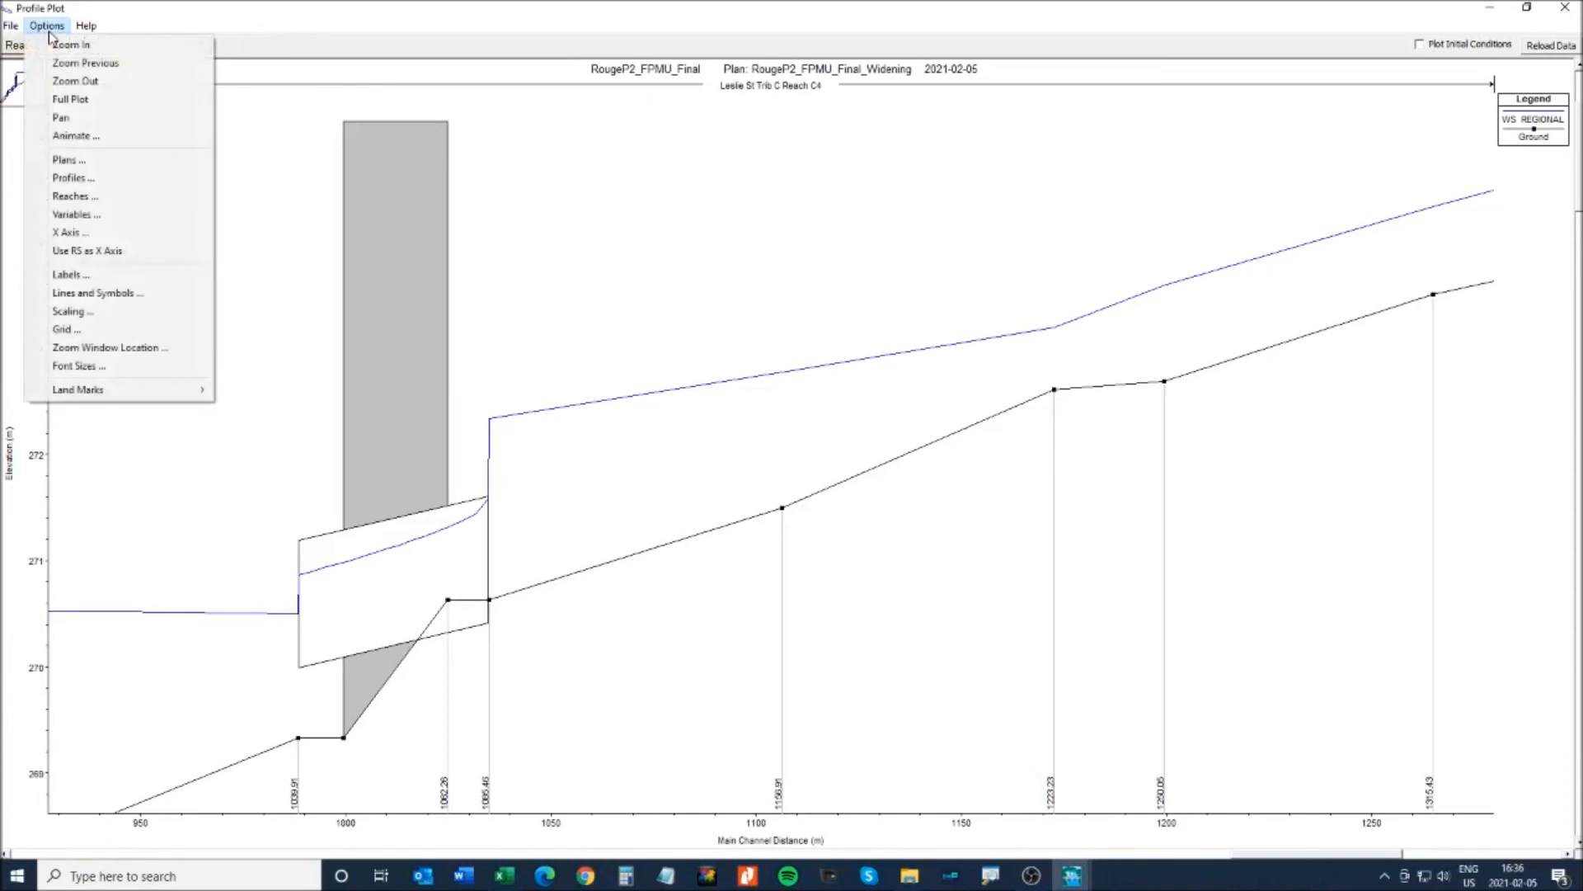
{"action": "left_click", "coordinate": [61, 160]}
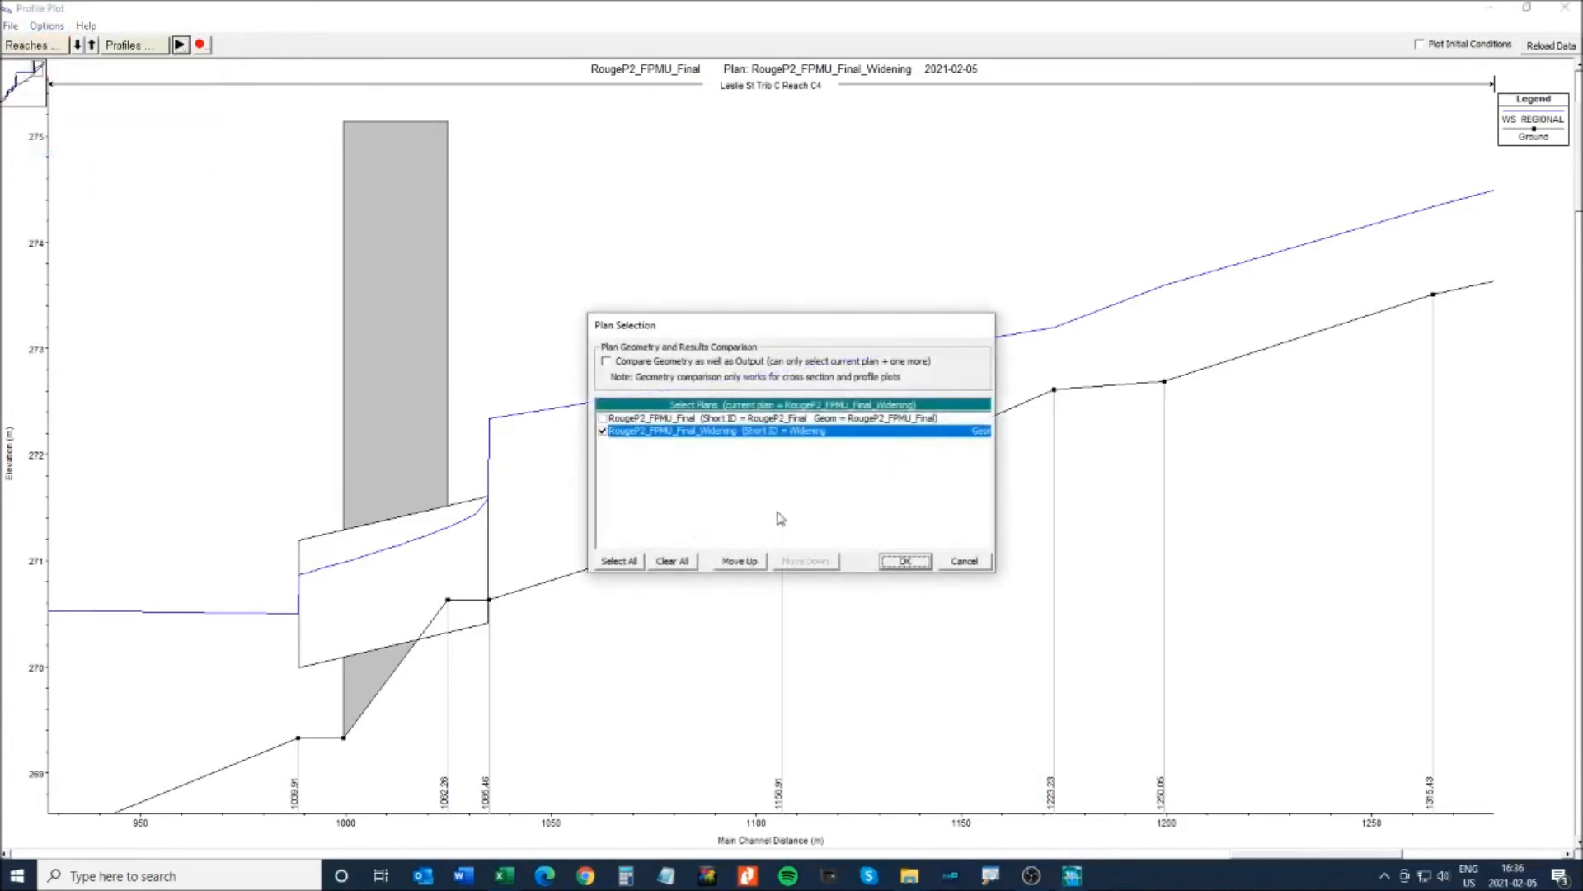
- Add the RougeP2_FPMU_Final plan to the profile plot with Compare Geometry checked
{"action": "left_click", "coordinate": [602, 418]}
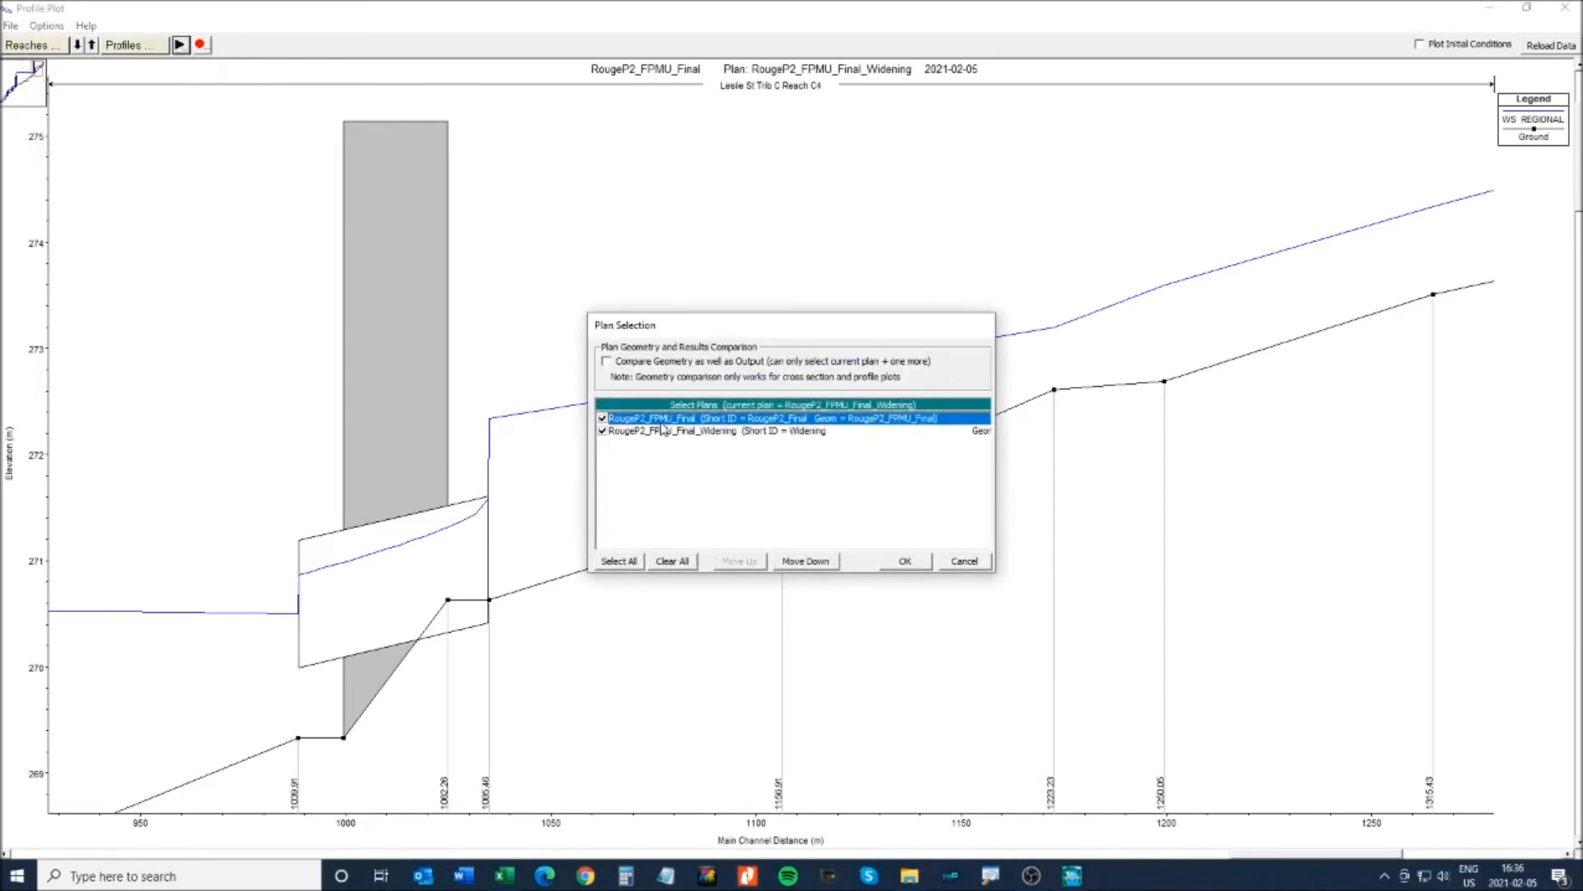
{"action": "left_click", "coordinate": [608, 363]}
{"action": "left_click", "coordinate": [904, 561]}
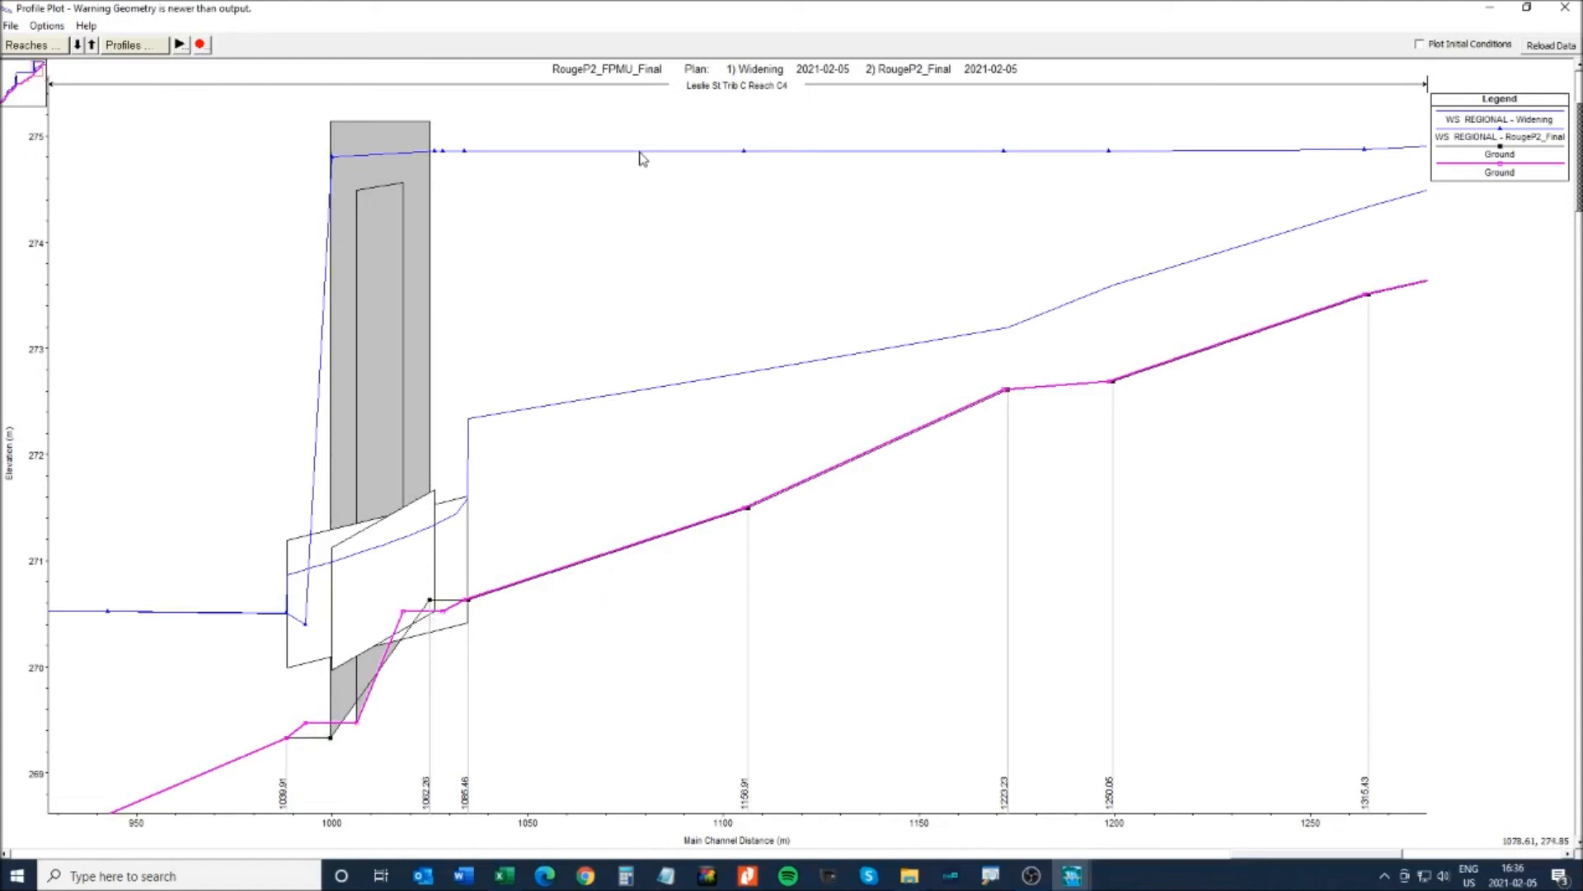
- Read the RougeP2_Final water surface at 1156.91 and Widening's at 1085.46, then close the plot
{"action": "left_click", "coordinate": [722, 158]}
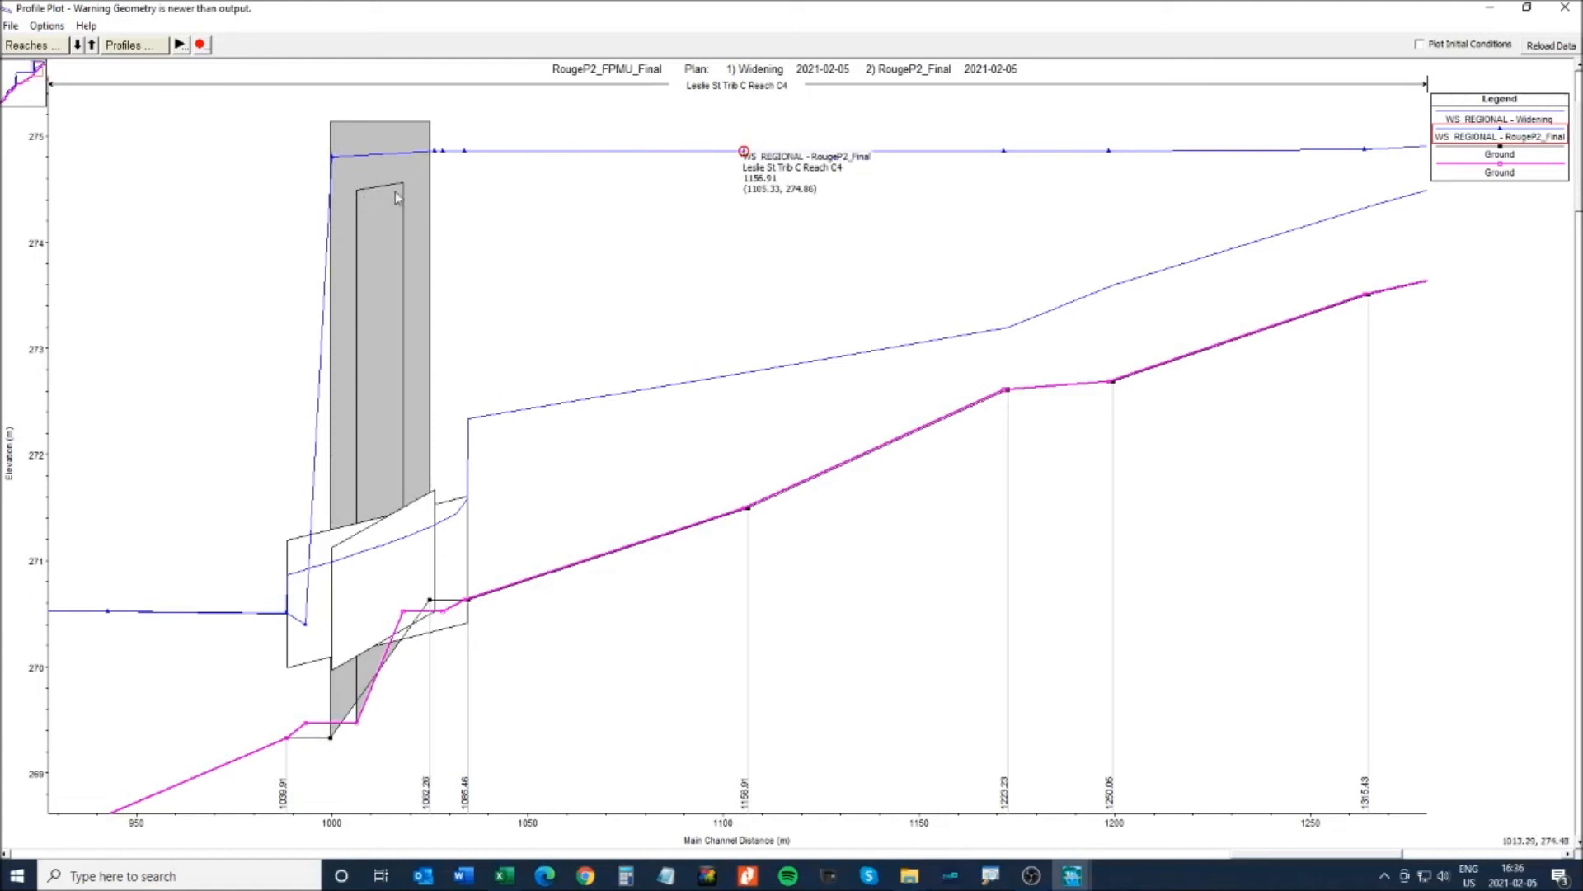
{"action": "left_click", "coordinate": [607, 401]}
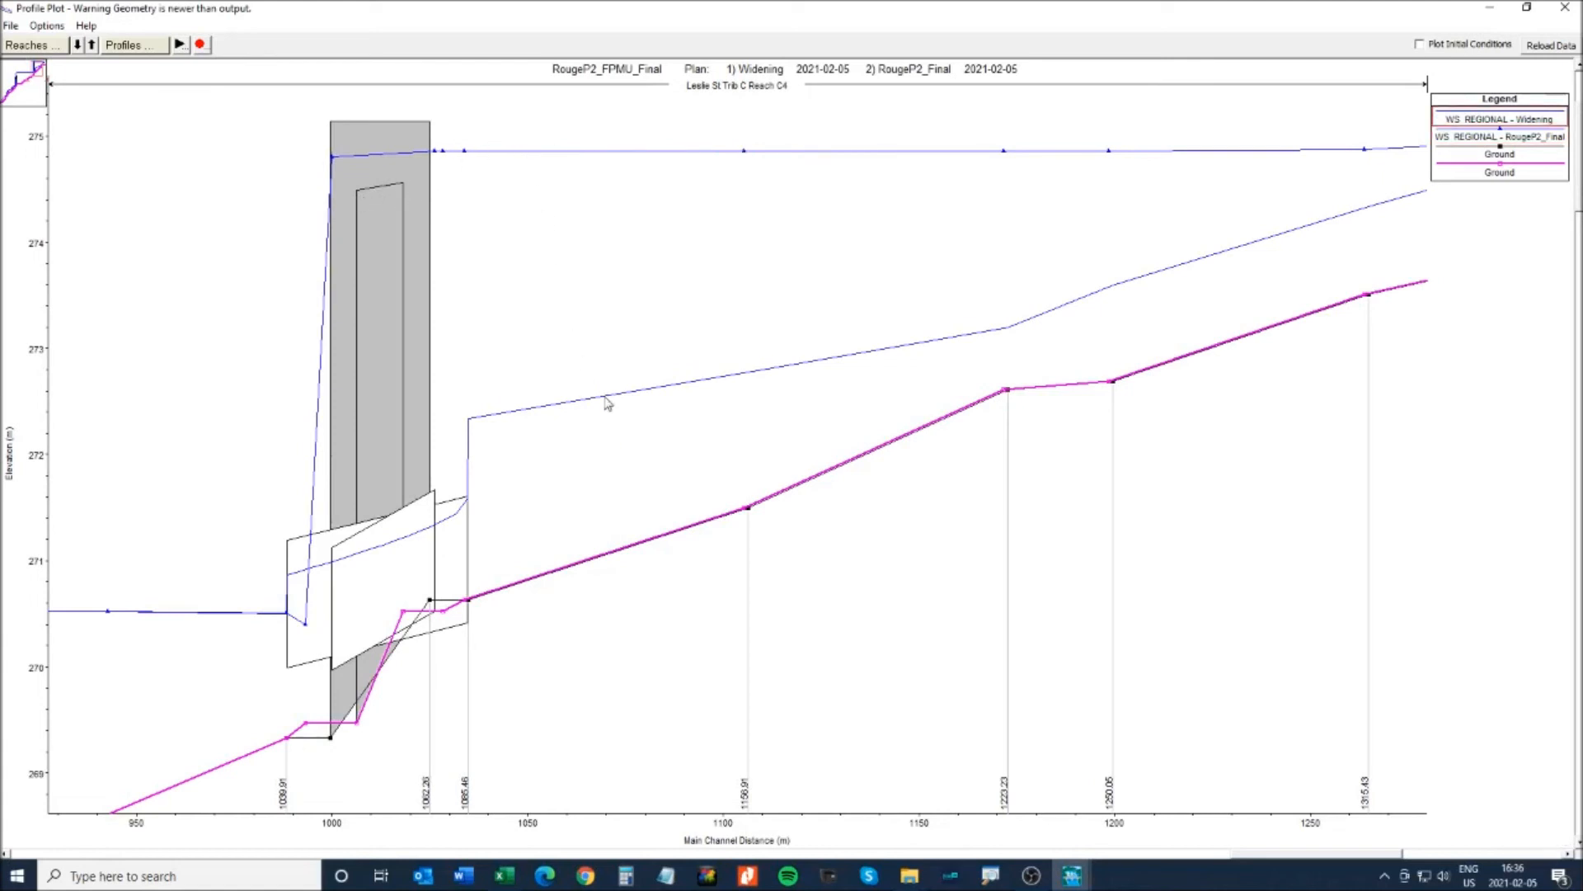
{"action": "left_click", "coordinate": [607, 402]}
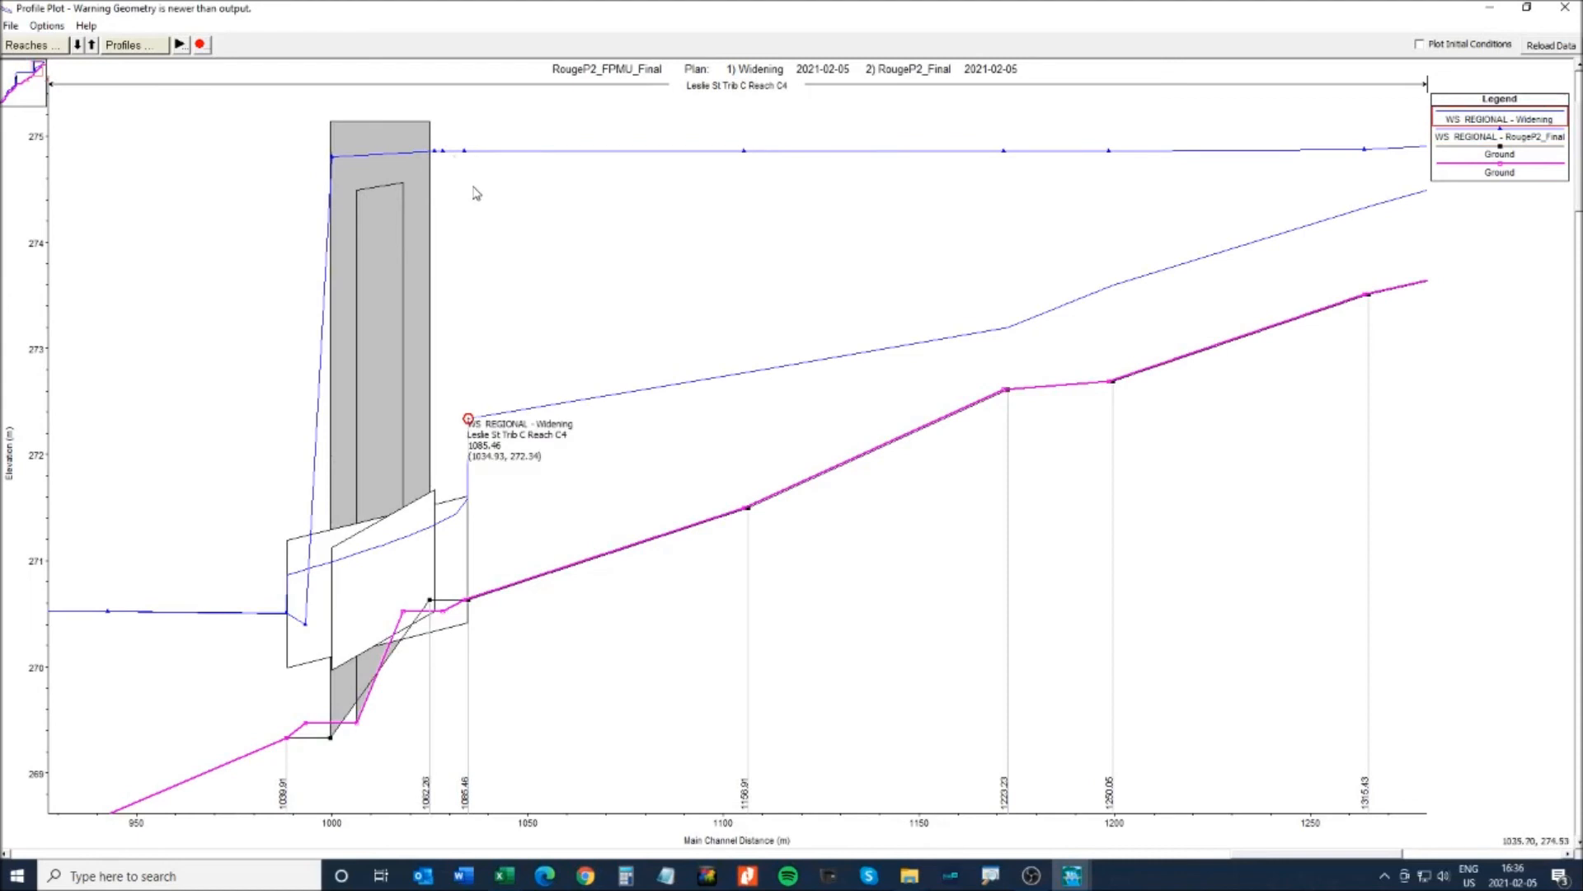
{"action": "left_click", "coordinate": [597, 286]}
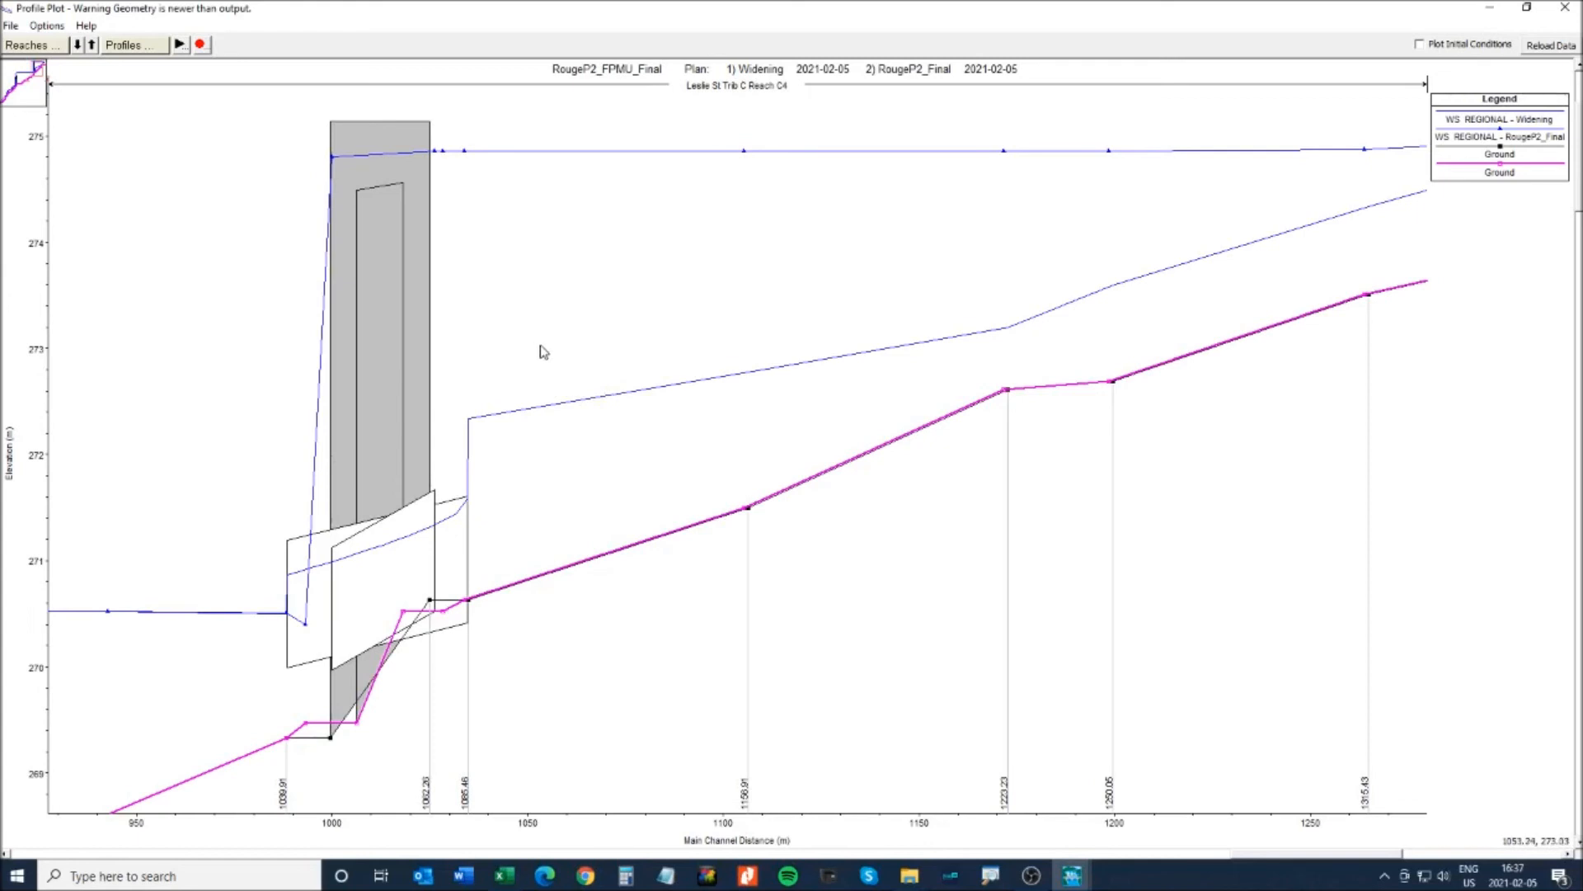
{"action": "left_click", "coordinate": [1565, 7]}
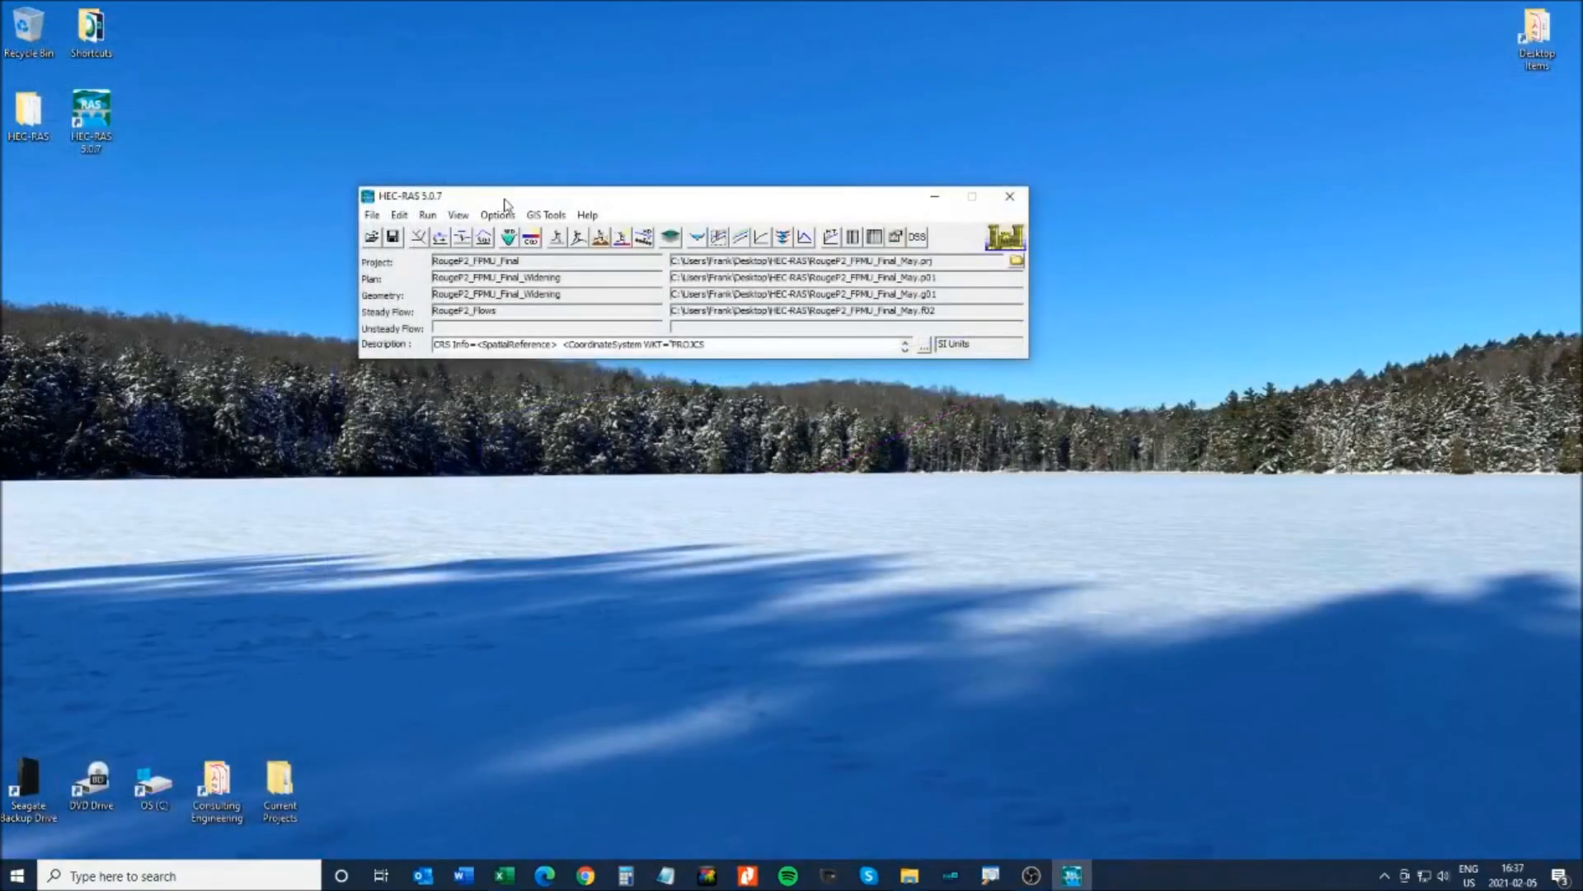
- Set the contraction coefficient at cross section 1156.91 to 0.3
{"action": "left_click_drag", "start_coordinate": [504, 200], "coordinate": [521, 205]}
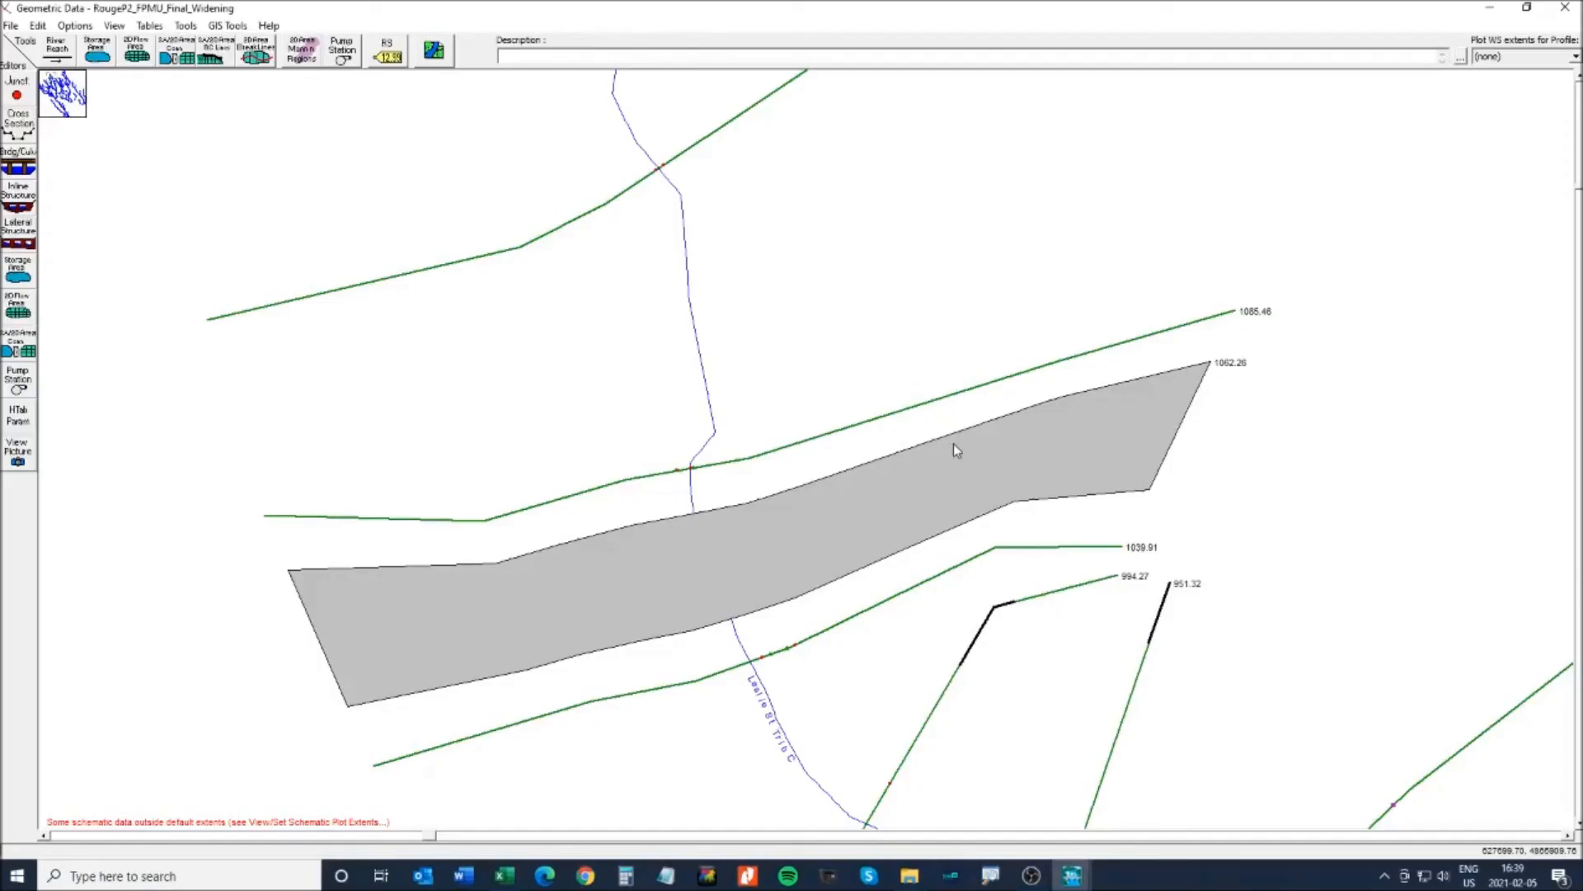
{"action": "right_click", "coordinate": [806, 440]}
{"action": "left_click", "coordinate": [19, 128]}
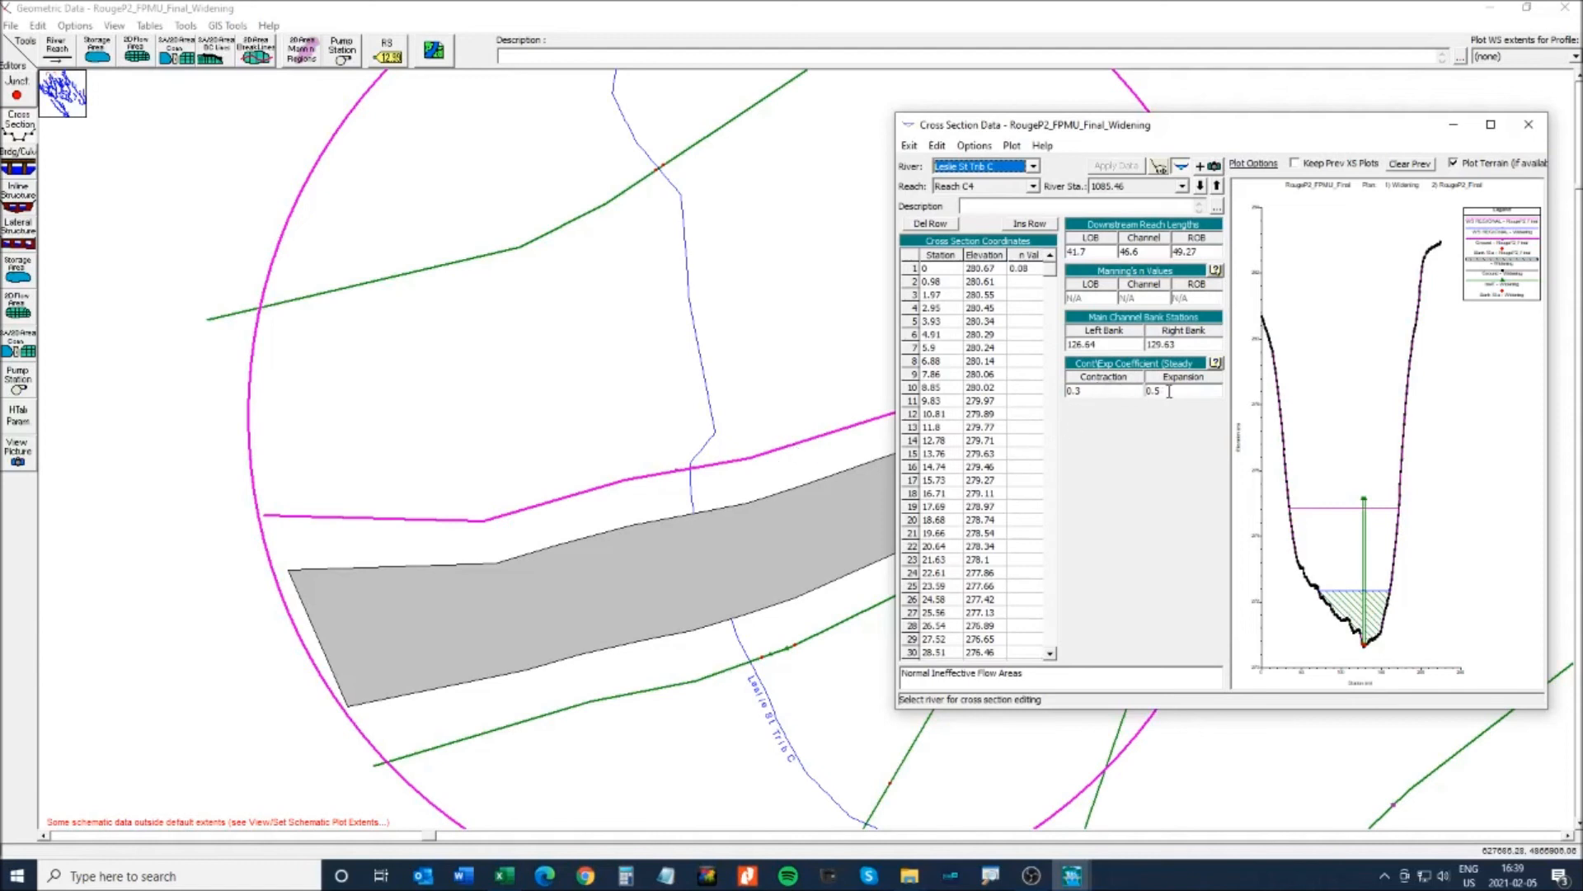
{"action": "left_click", "coordinate": [1216, 185]}
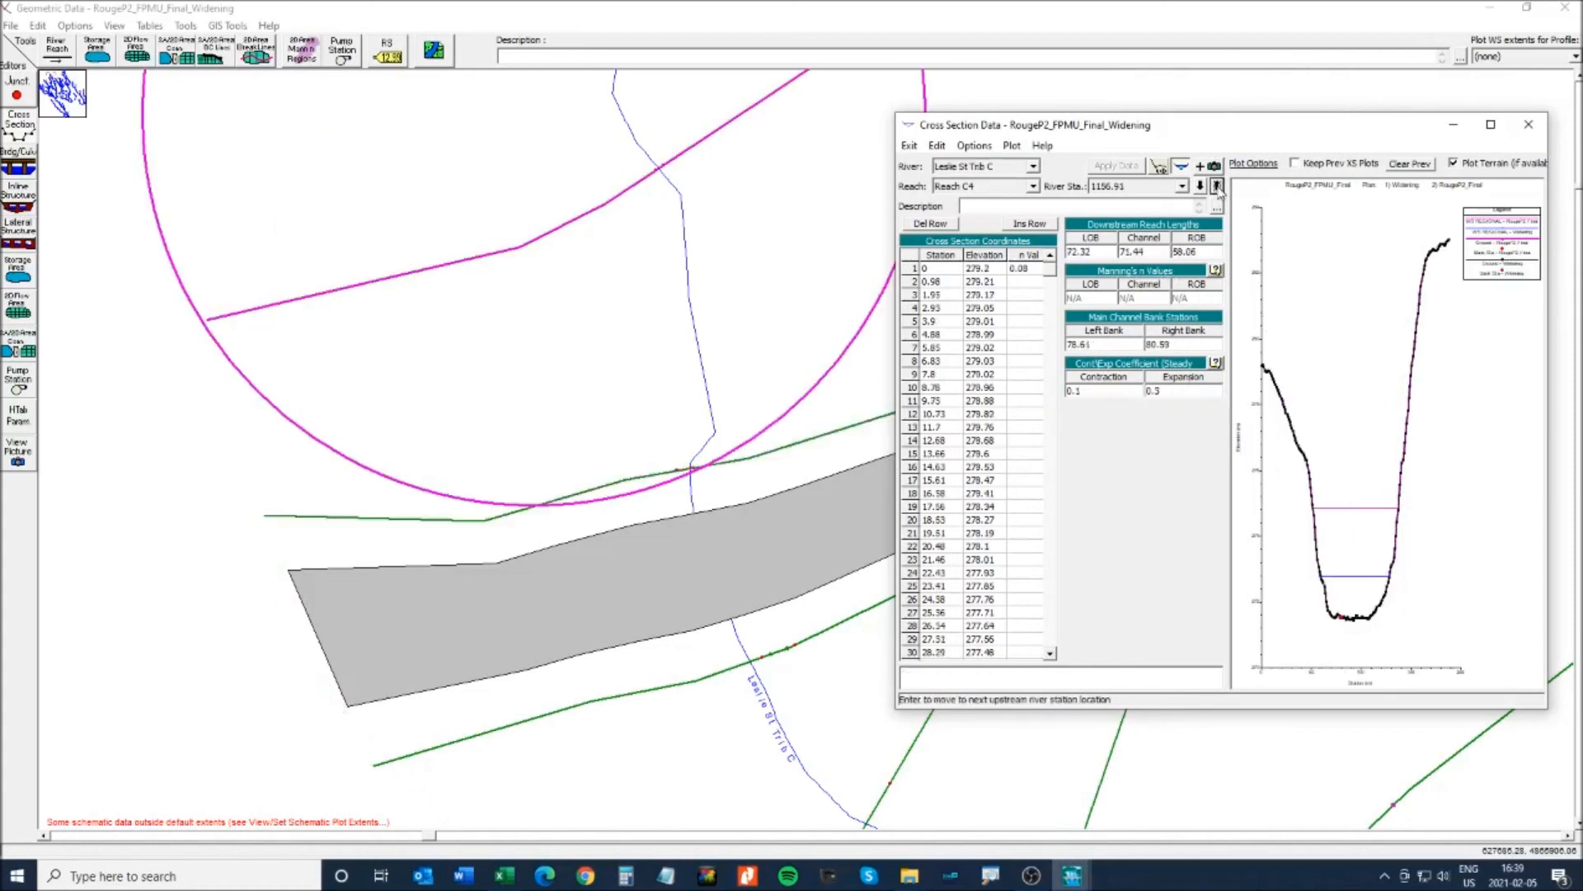
{"action": "left_click", "coordinate": [1091, 391]}
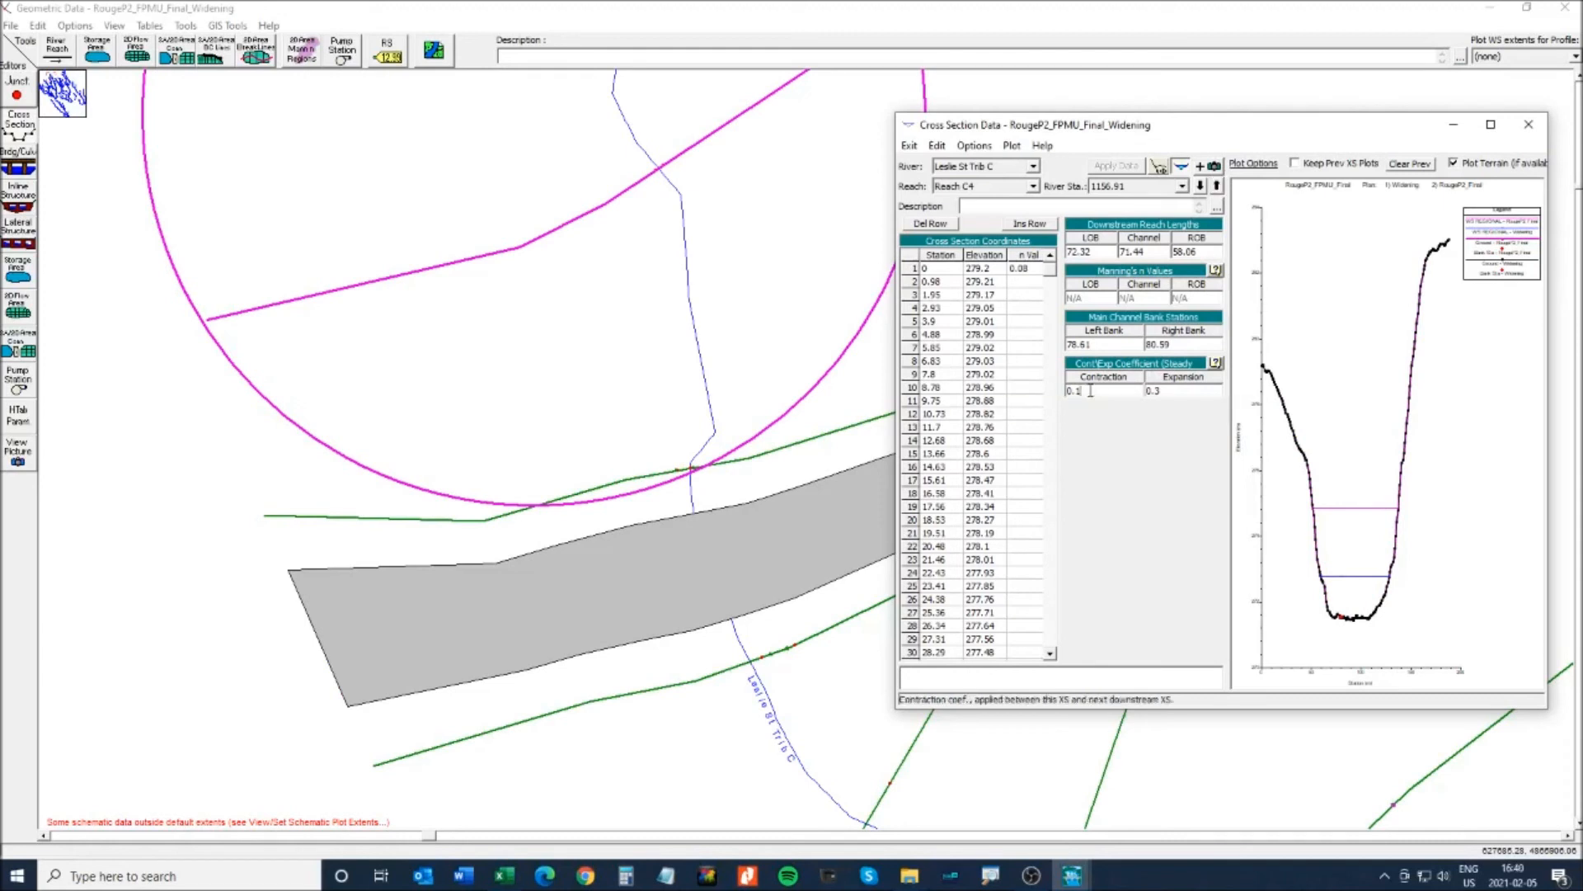
{"action": "key", "text": "BackSpace"}
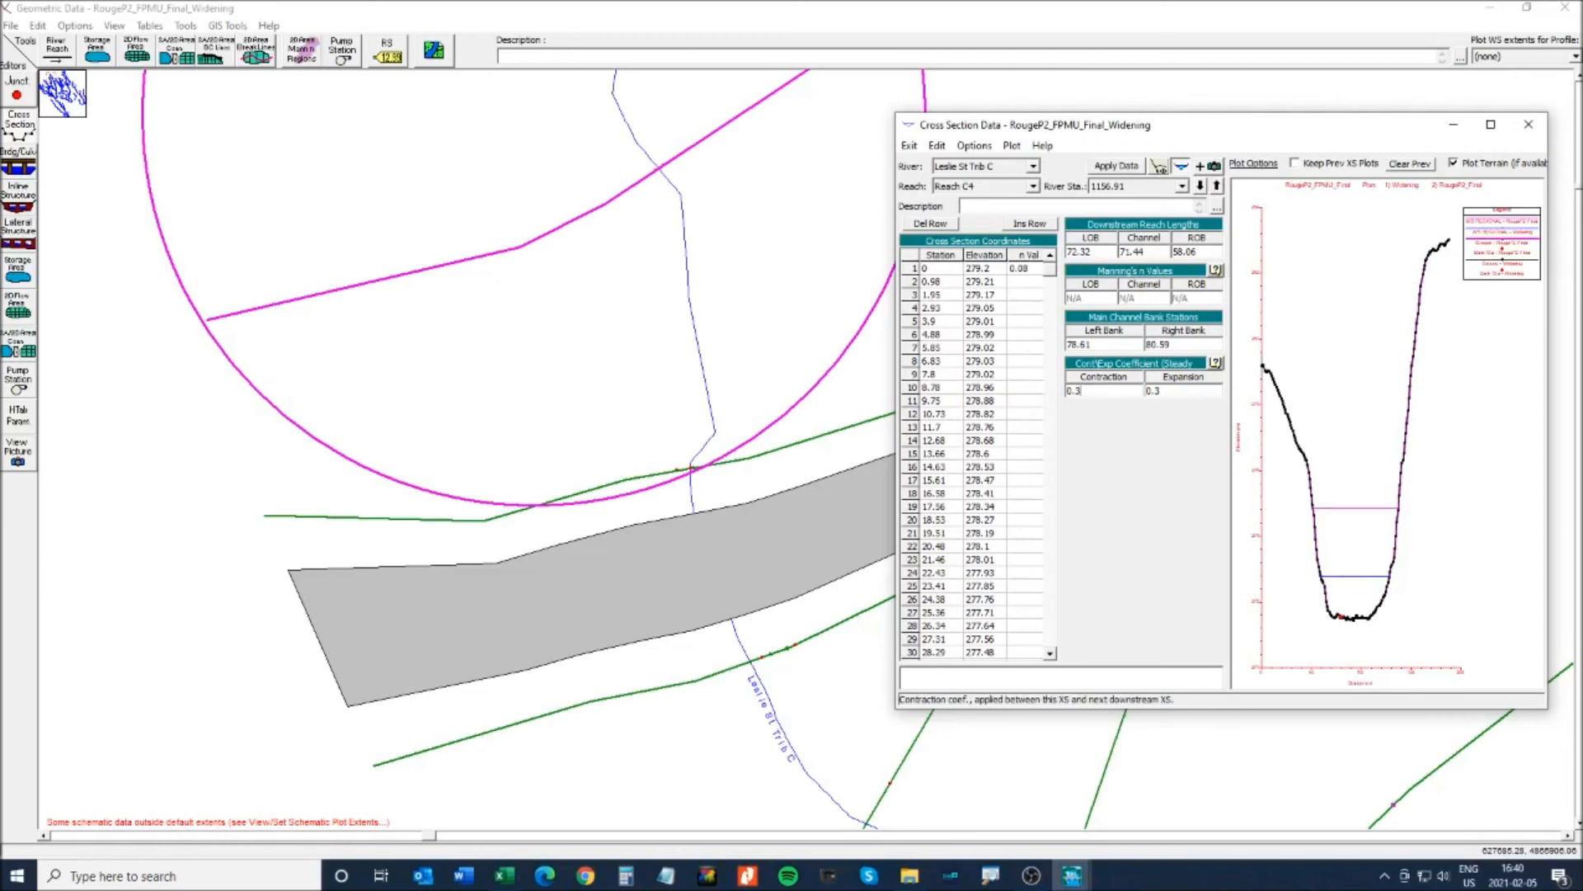
{"action": "left_click", "coordinate": [1179, 391]}
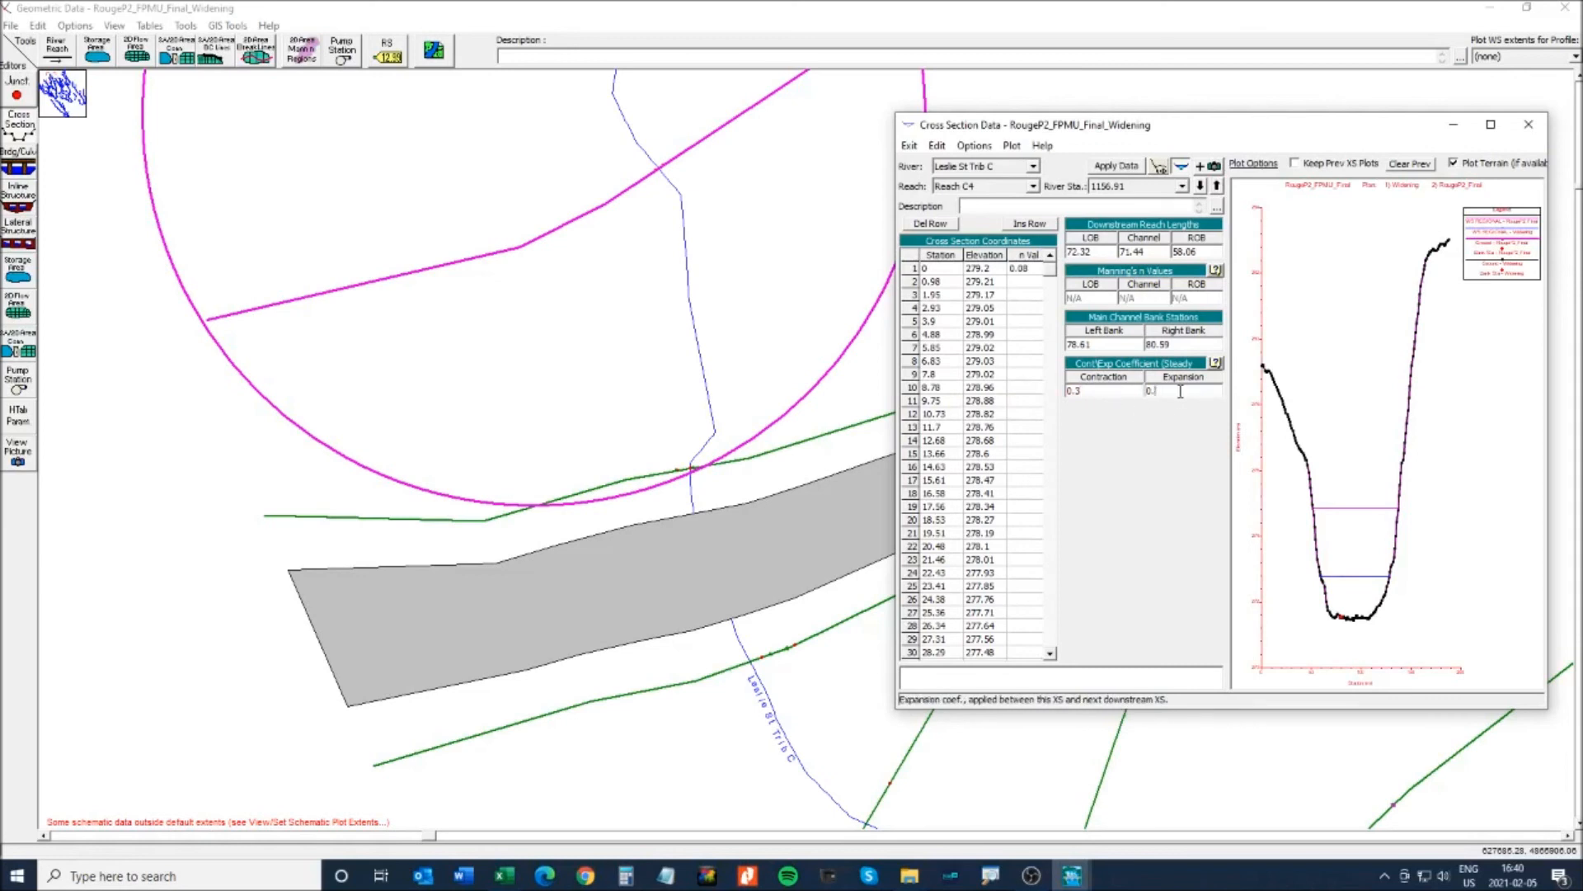
- At cross section 1039.91, set the contraction coefficient to 0.3 and the expansion coefficient to 0.5
{"action": "left_click", "coordinate": [1201, 187]}
{"action": "left_click", "coordinate": [1201, 187]}
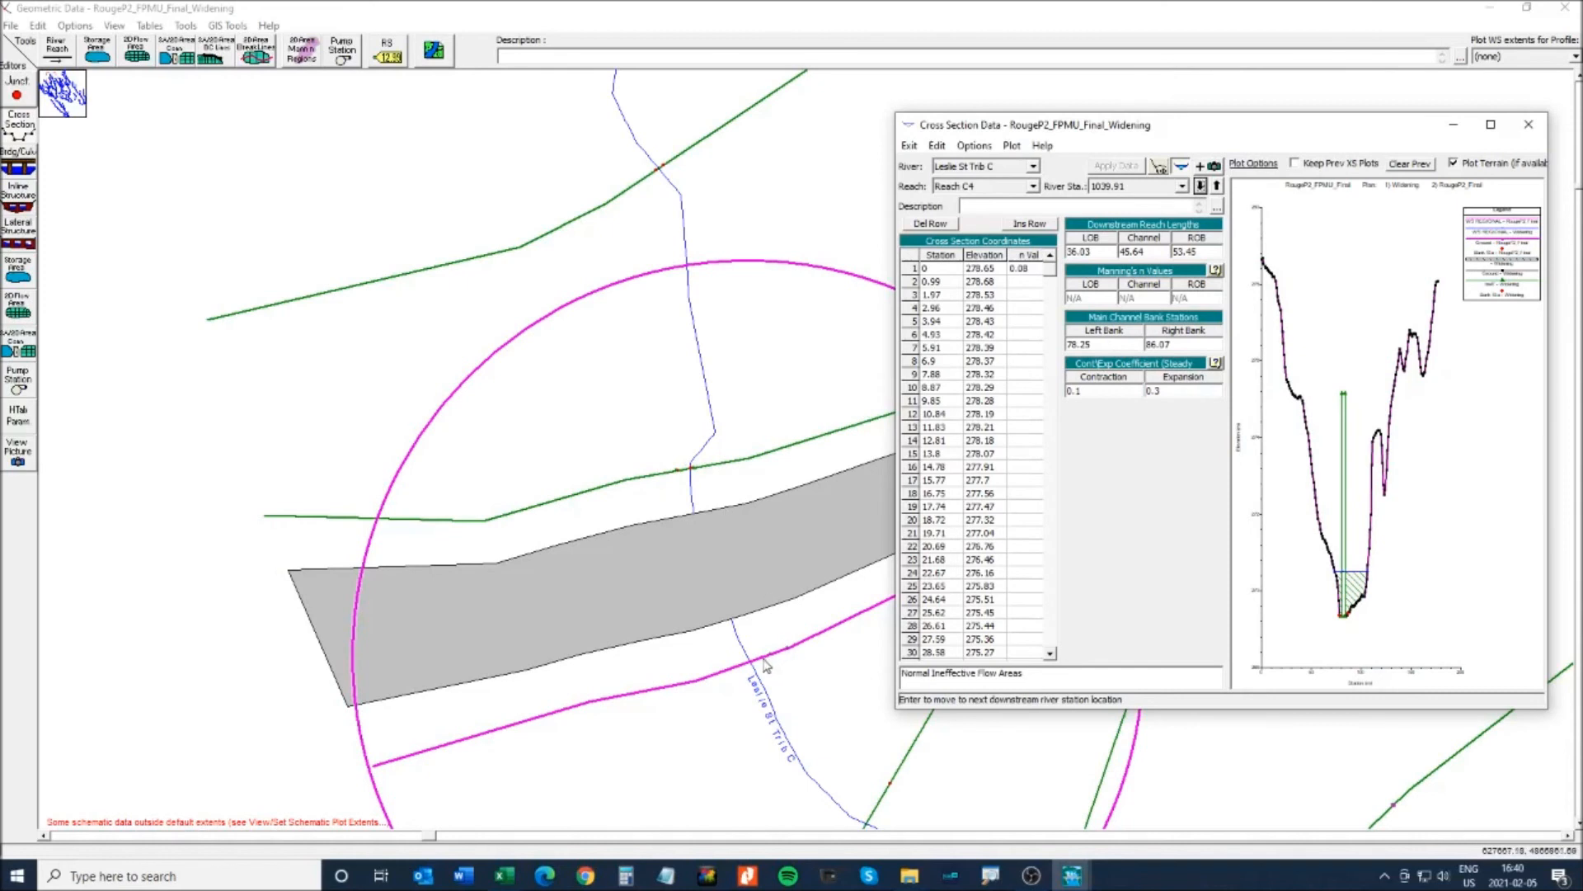
{"action": "left_click", "coordinate": [1104, 390]}
{"action": "key", "text": "BackSpace"}
{"action": "left_click", "coordinate": [1172, 391]}
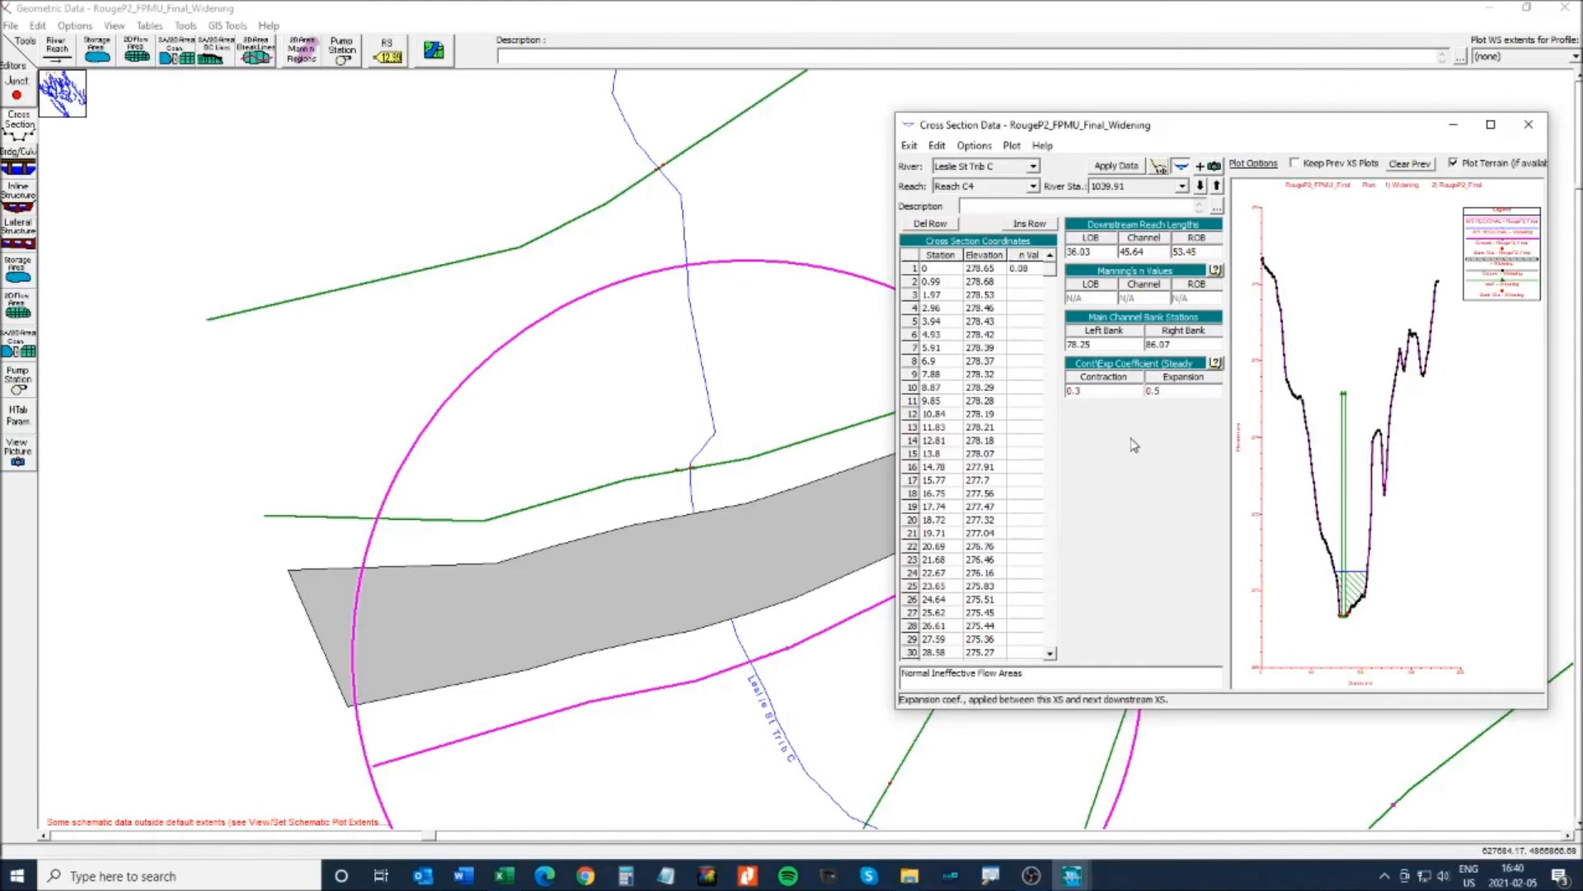
{"action": "left_click", "coordinate": [1201, 186]}
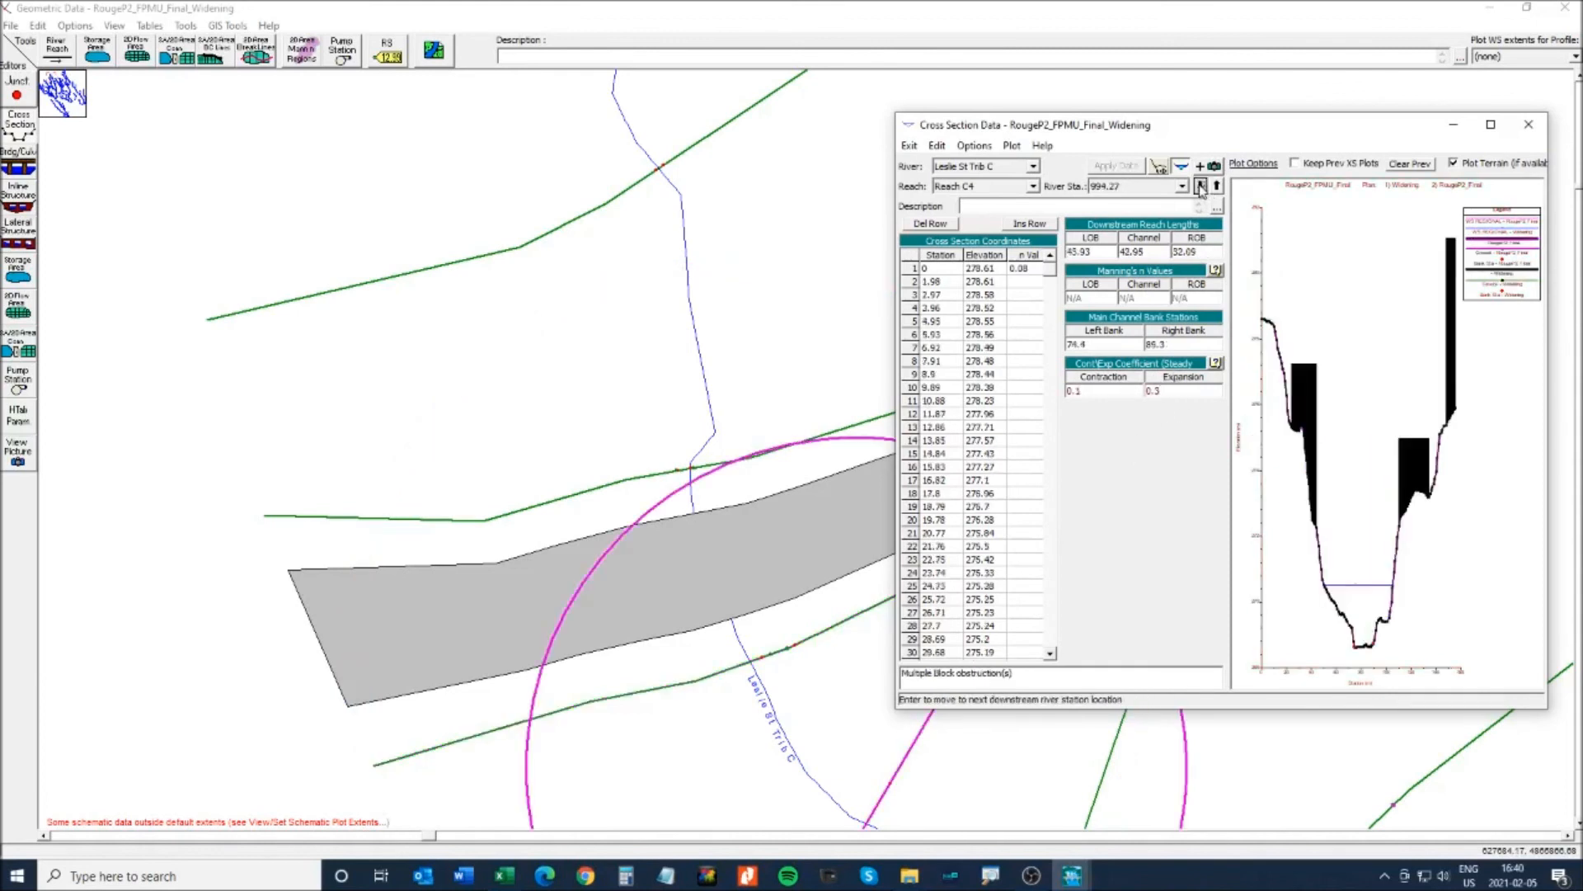
{"action": "left_click", "coordinate": [1218, 186]}
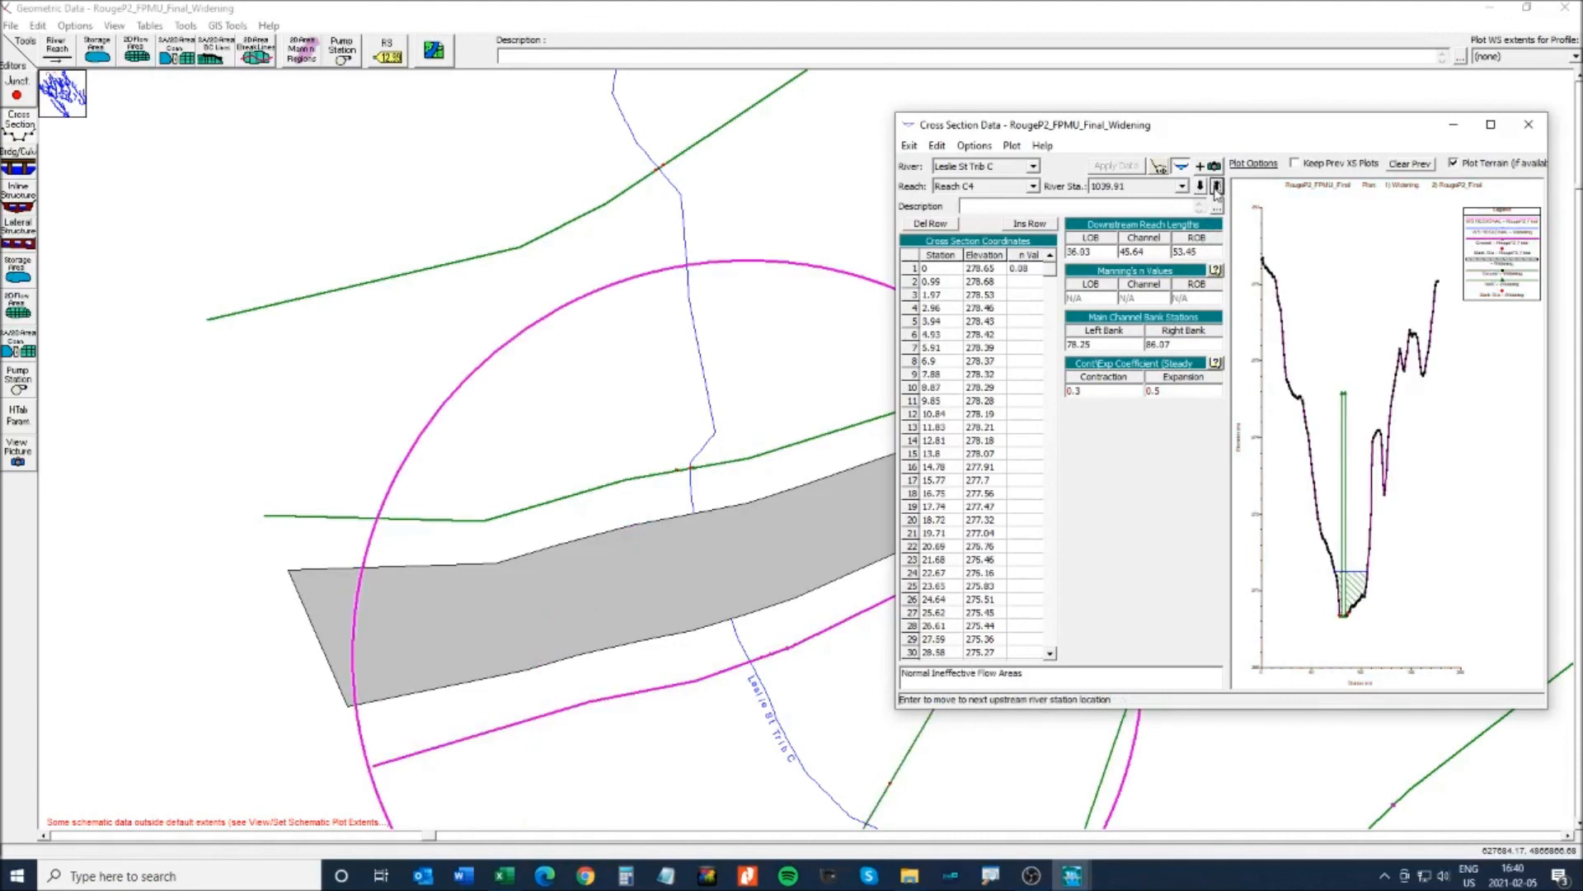
- Close the cross-section editor and zoom in on culvert 1062.26's upstream opening, then return to the schematic
{"action": "left_click", "coordinate": [1529, 125]}
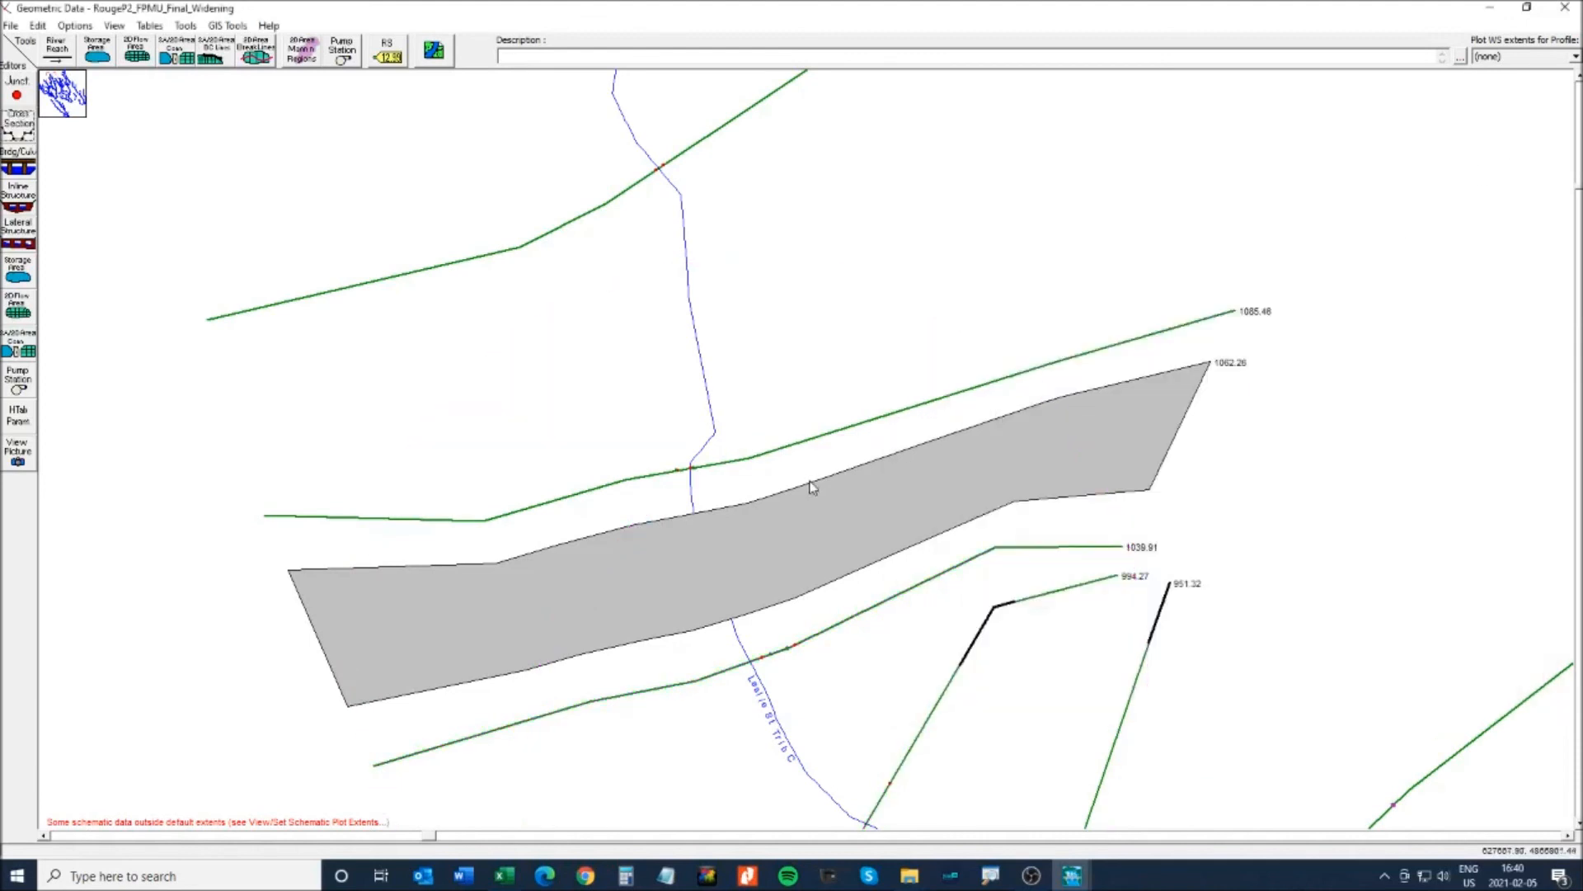
{"action": "right_click", "coordinate": [1072, 355]}
{"action": "right_click", "coordinate": [823, 521]}
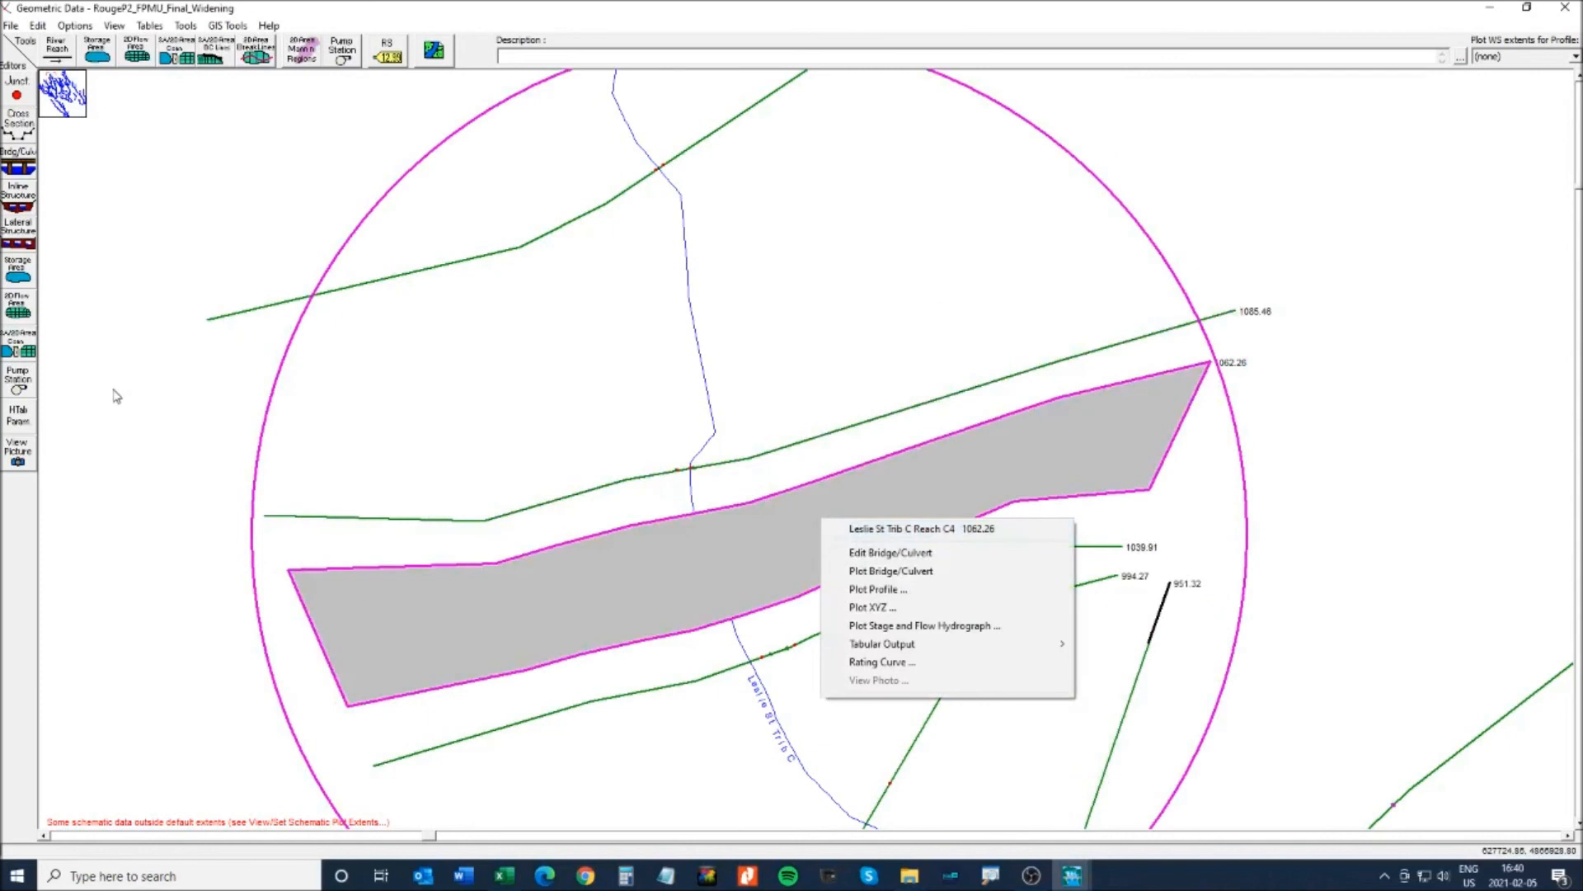
{"action": "left_click", "coordinate": [11, 165]}
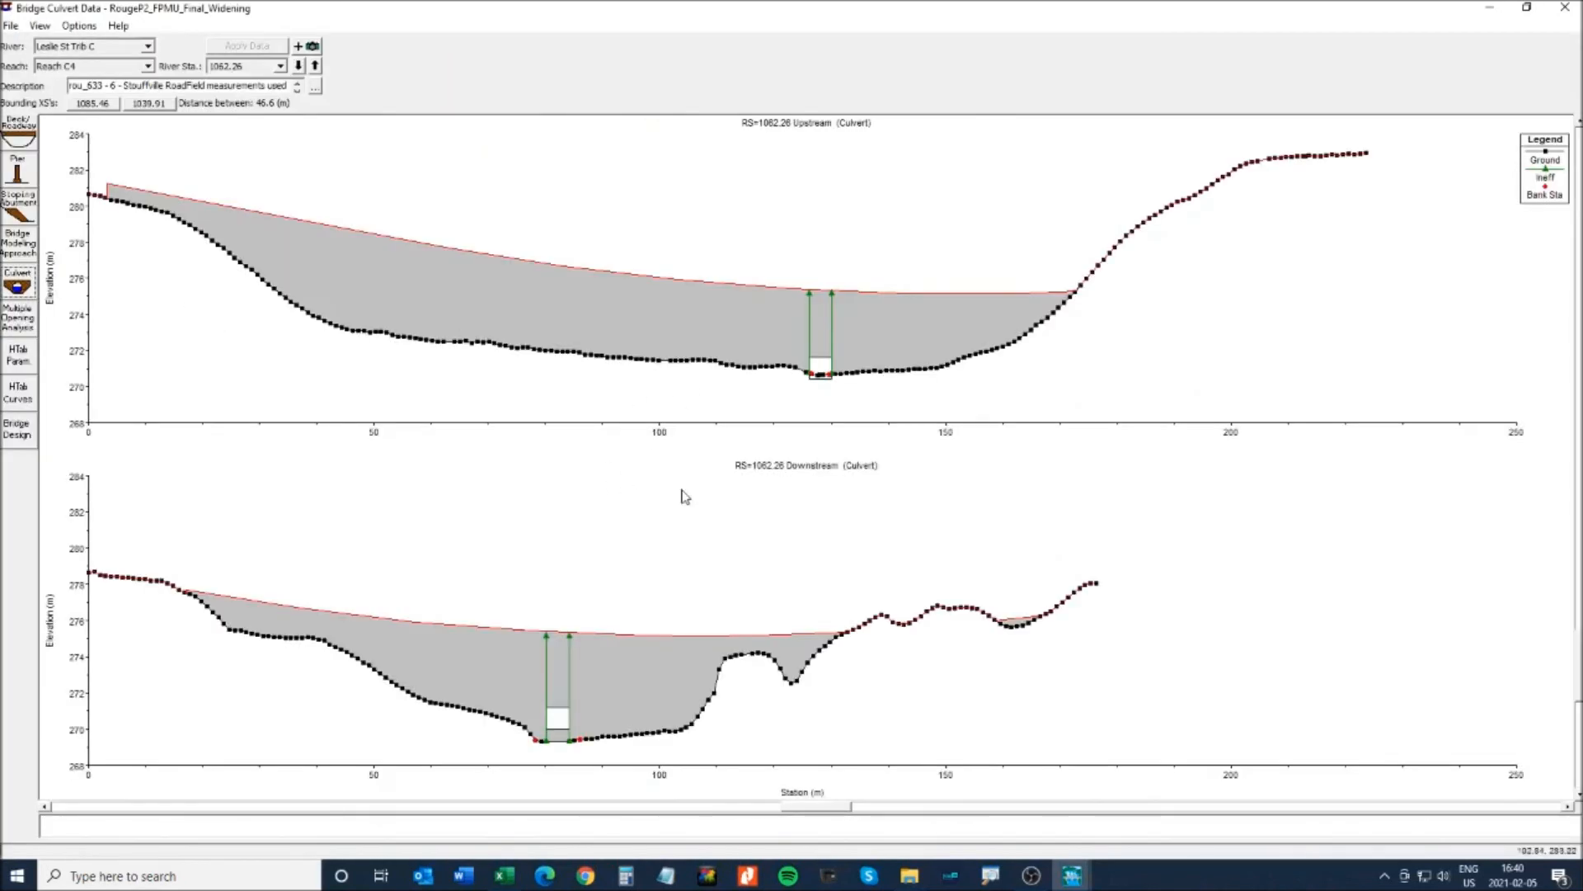
{"action": "left_click", "coordinate": [39, 26]}
{"action": "left_click", "coordinate": [60, 45]}
{"action": "left_click_drag", "start_coordinate": [688, 246], "coordinate": [963, 419]}
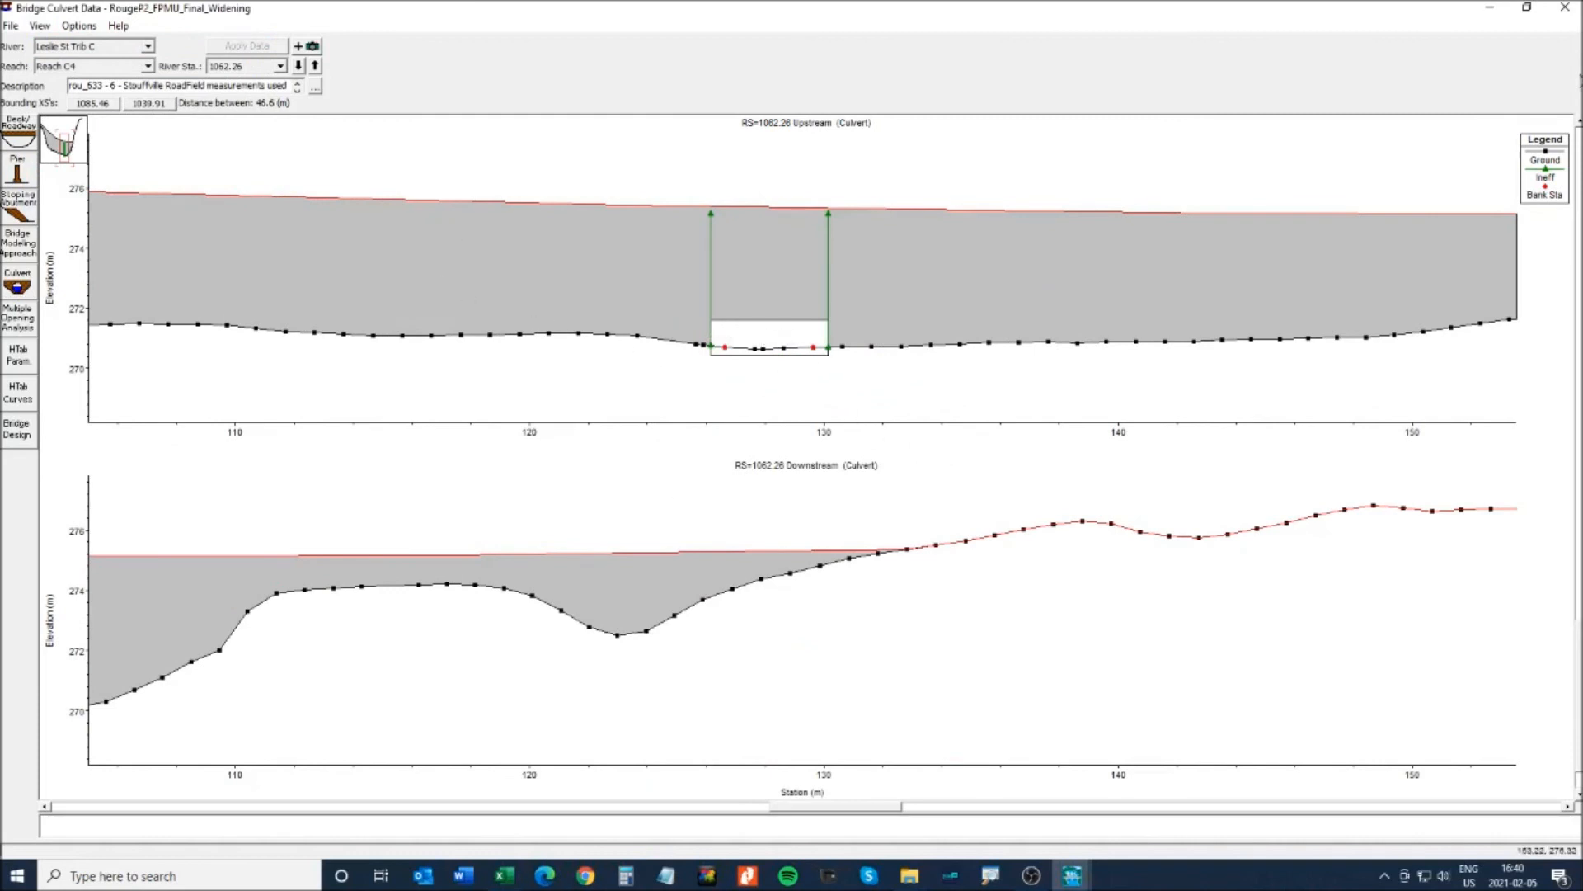
{"action": "left_click", "coordinate": [1563, 10]}
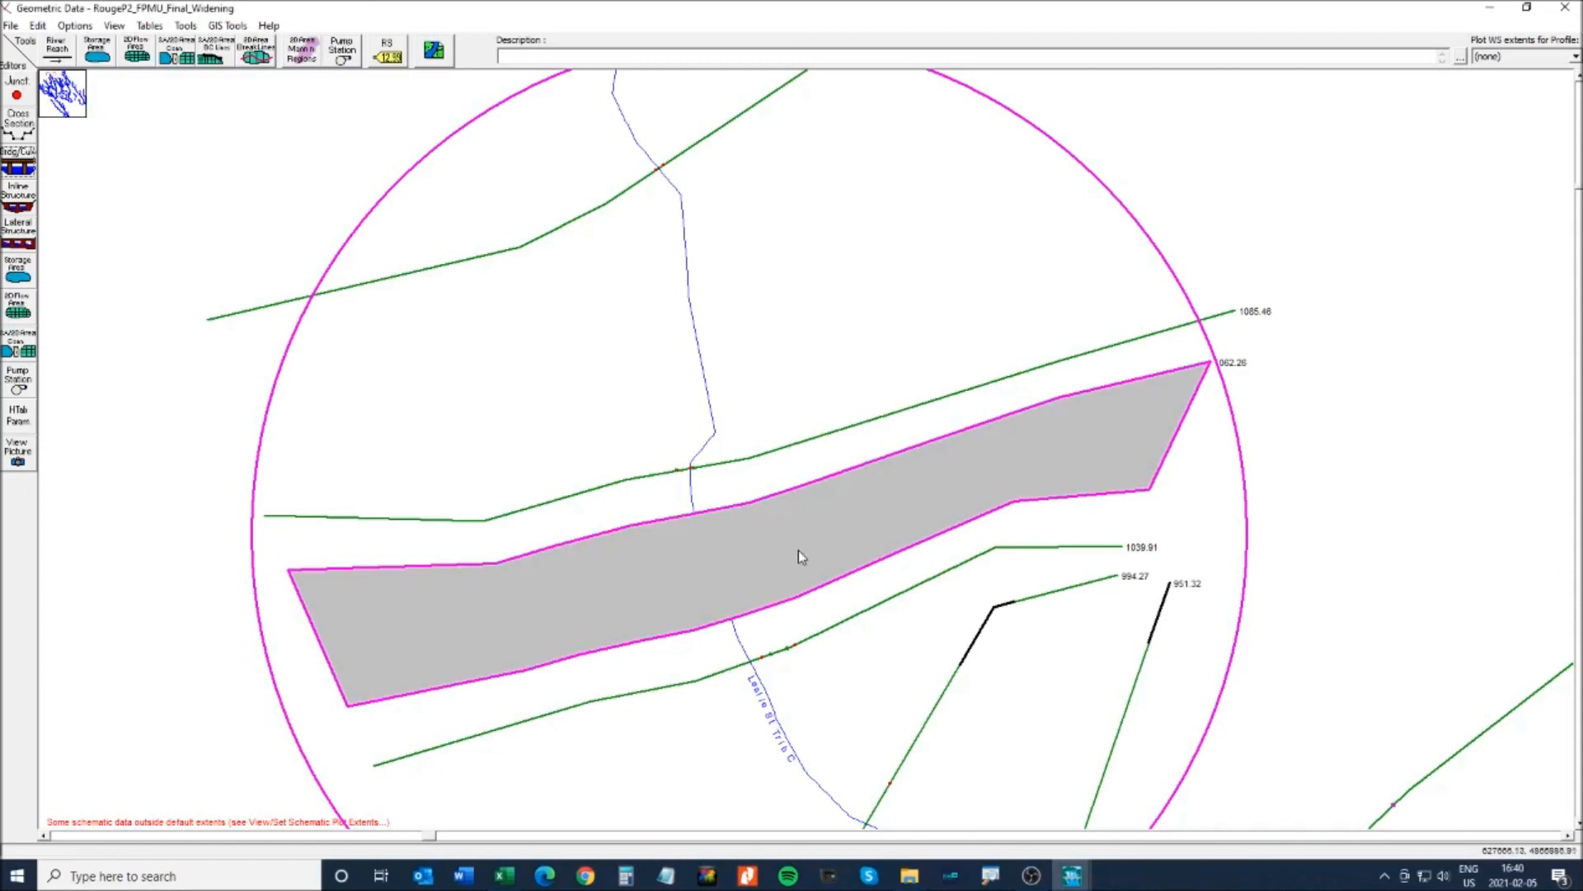
{"action": "right_click", "coordinate": [776, 453]}
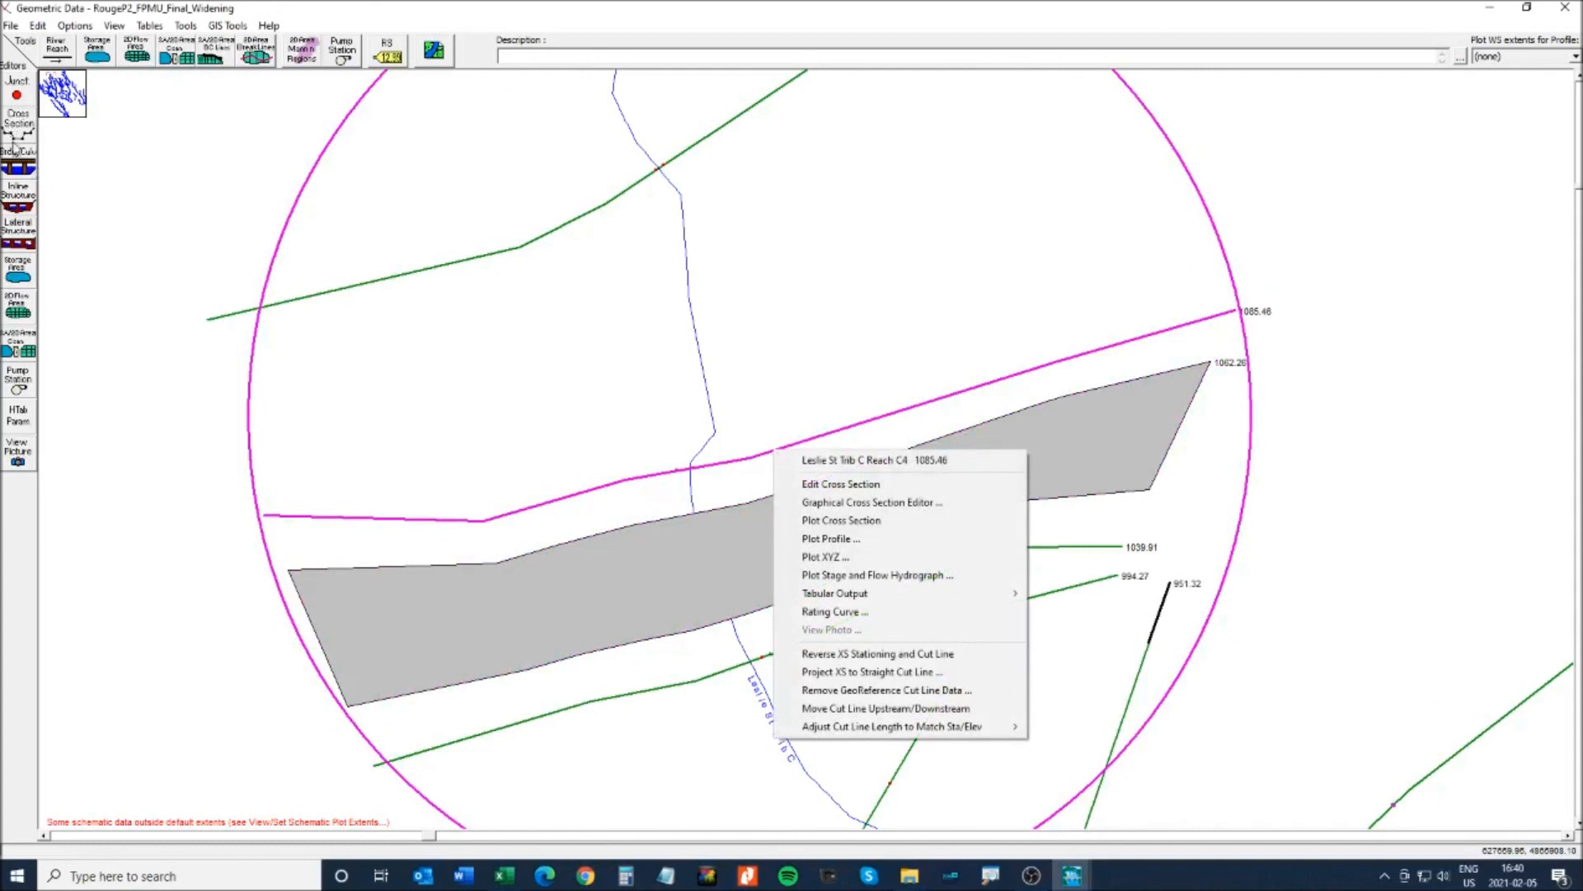
- Confirm 1085.46's ineffective flow area from station 121.94 to 130.34 at elevation 275.14
{"action": "left_click", "coordinate": [18, 165]}
{"action": "left_click", "coordinate": [1565, 7]}
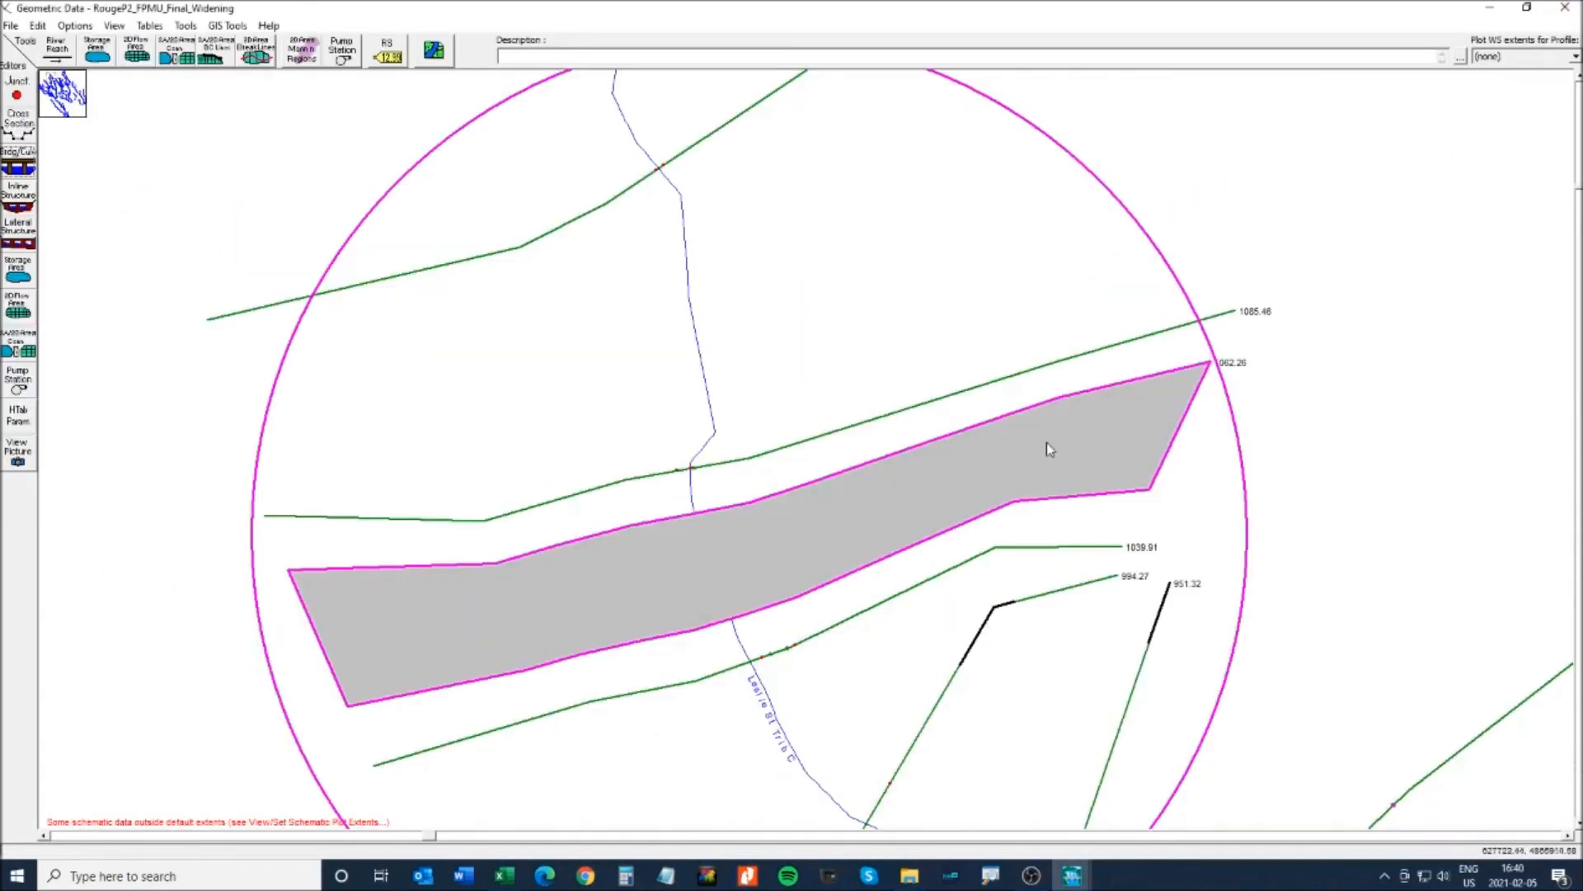
{"action": "right_click", "coordinate": [853, 425]}
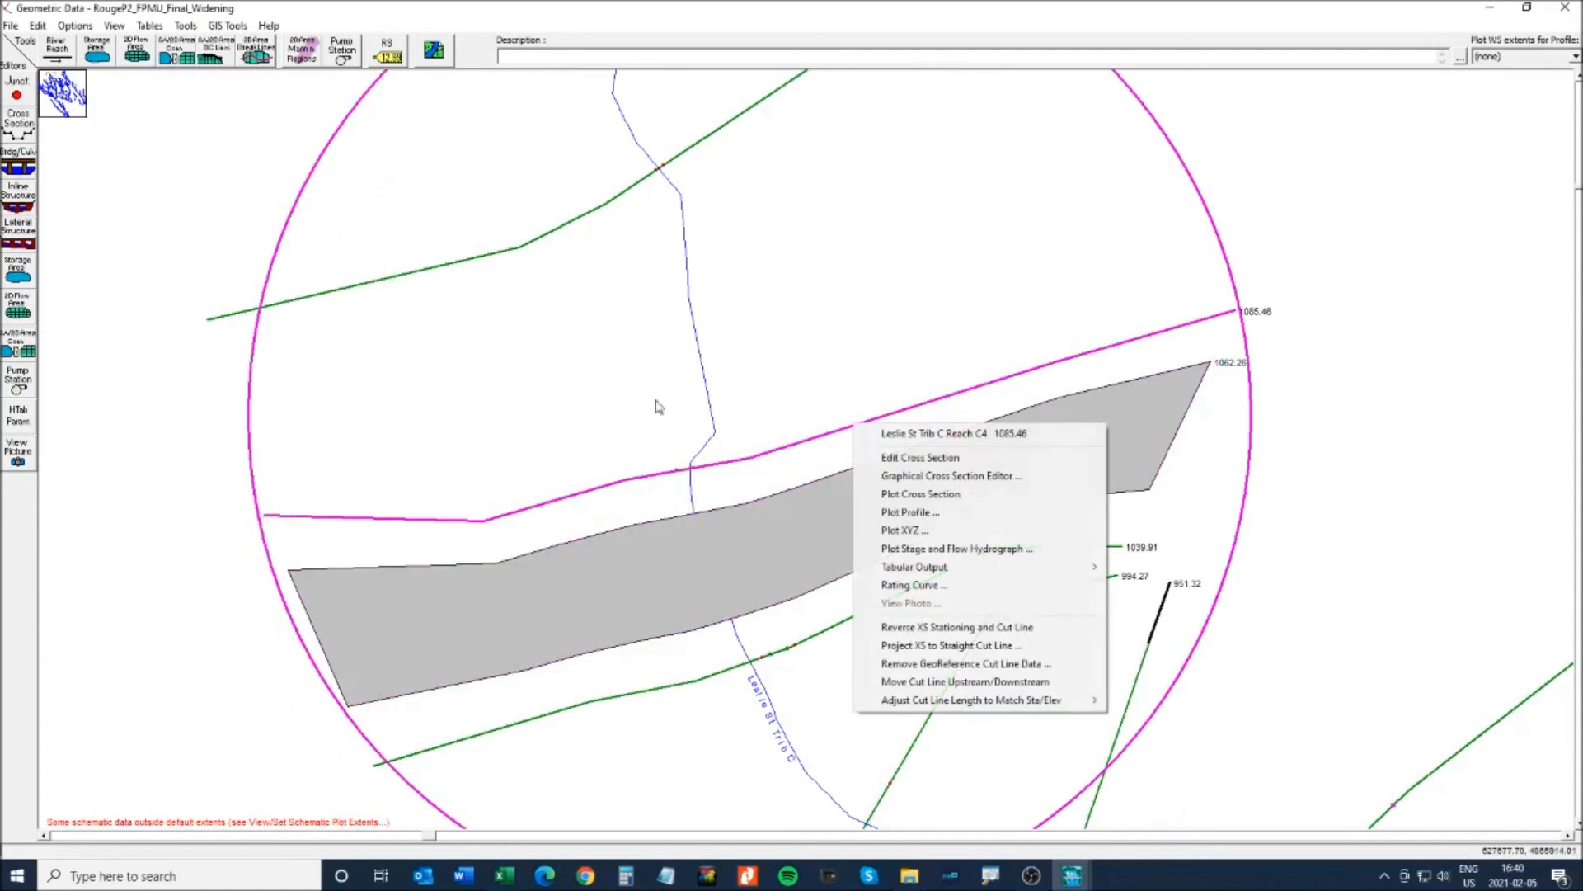
{"action": "left_click", "coordinate": [17, 128]}
{"action": "left_click", "coordinate": [973, 145]}
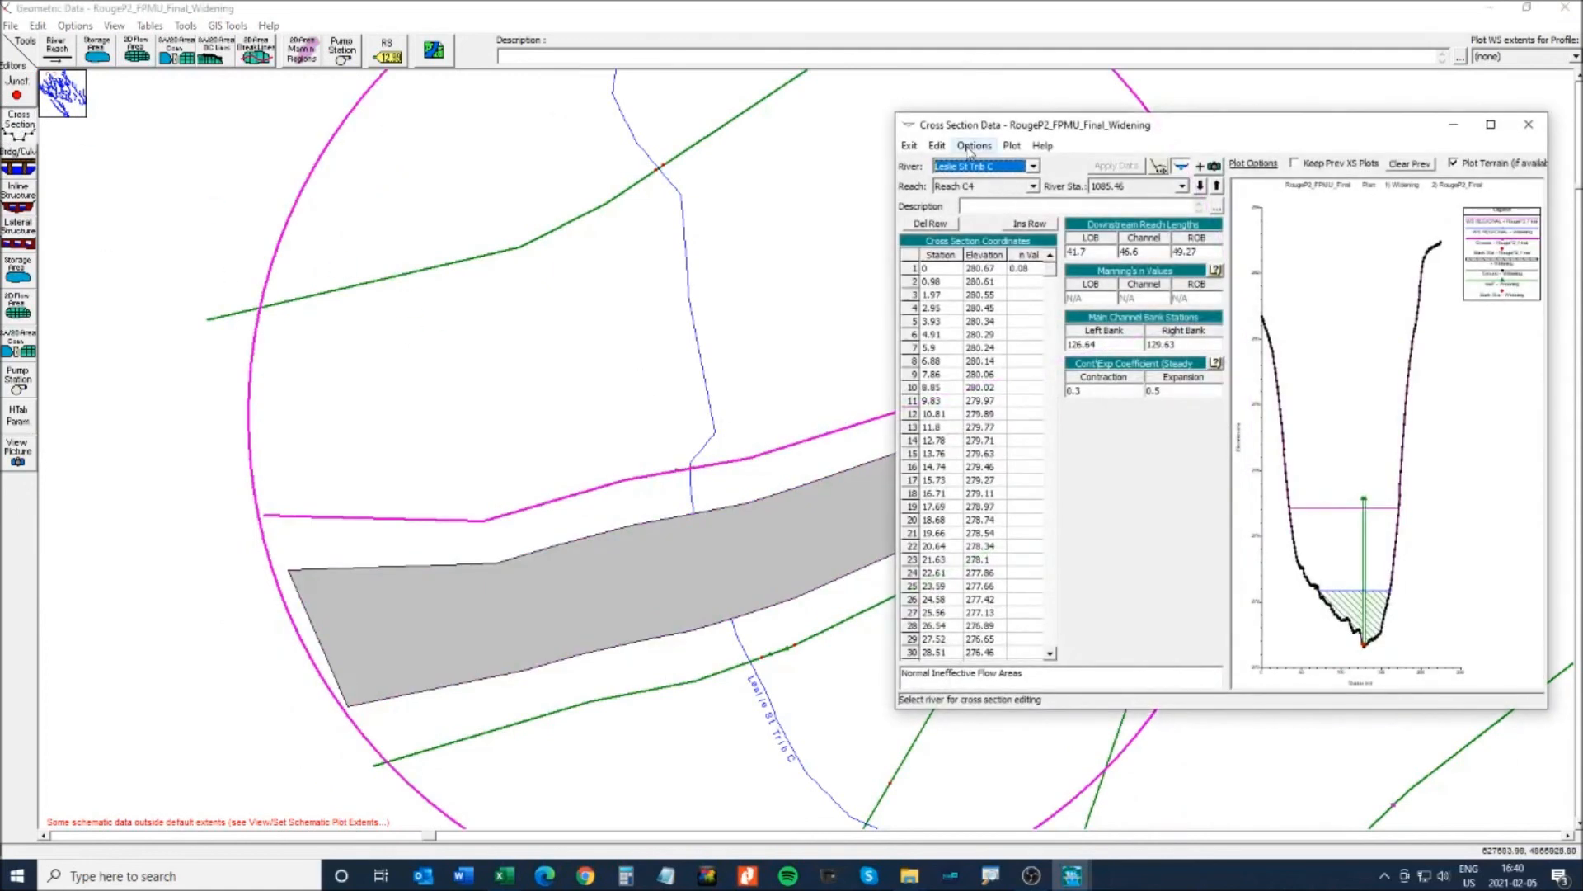
{"action": "left_click", "coordinate": [1031, 322]}
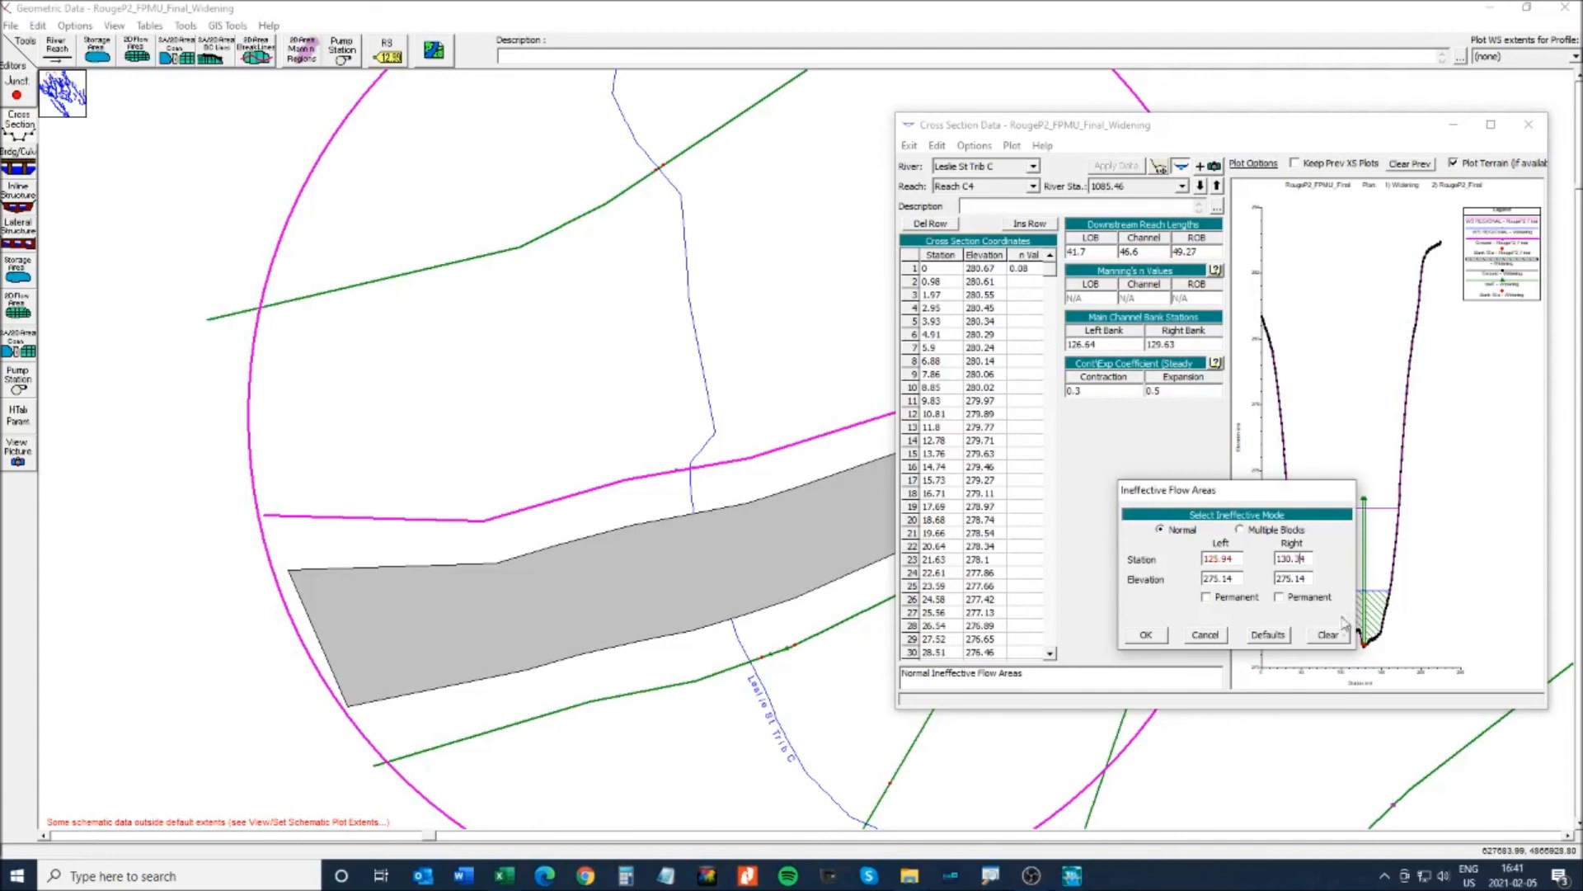
{"action": "left_click", "coordinate": [1146, 635]}
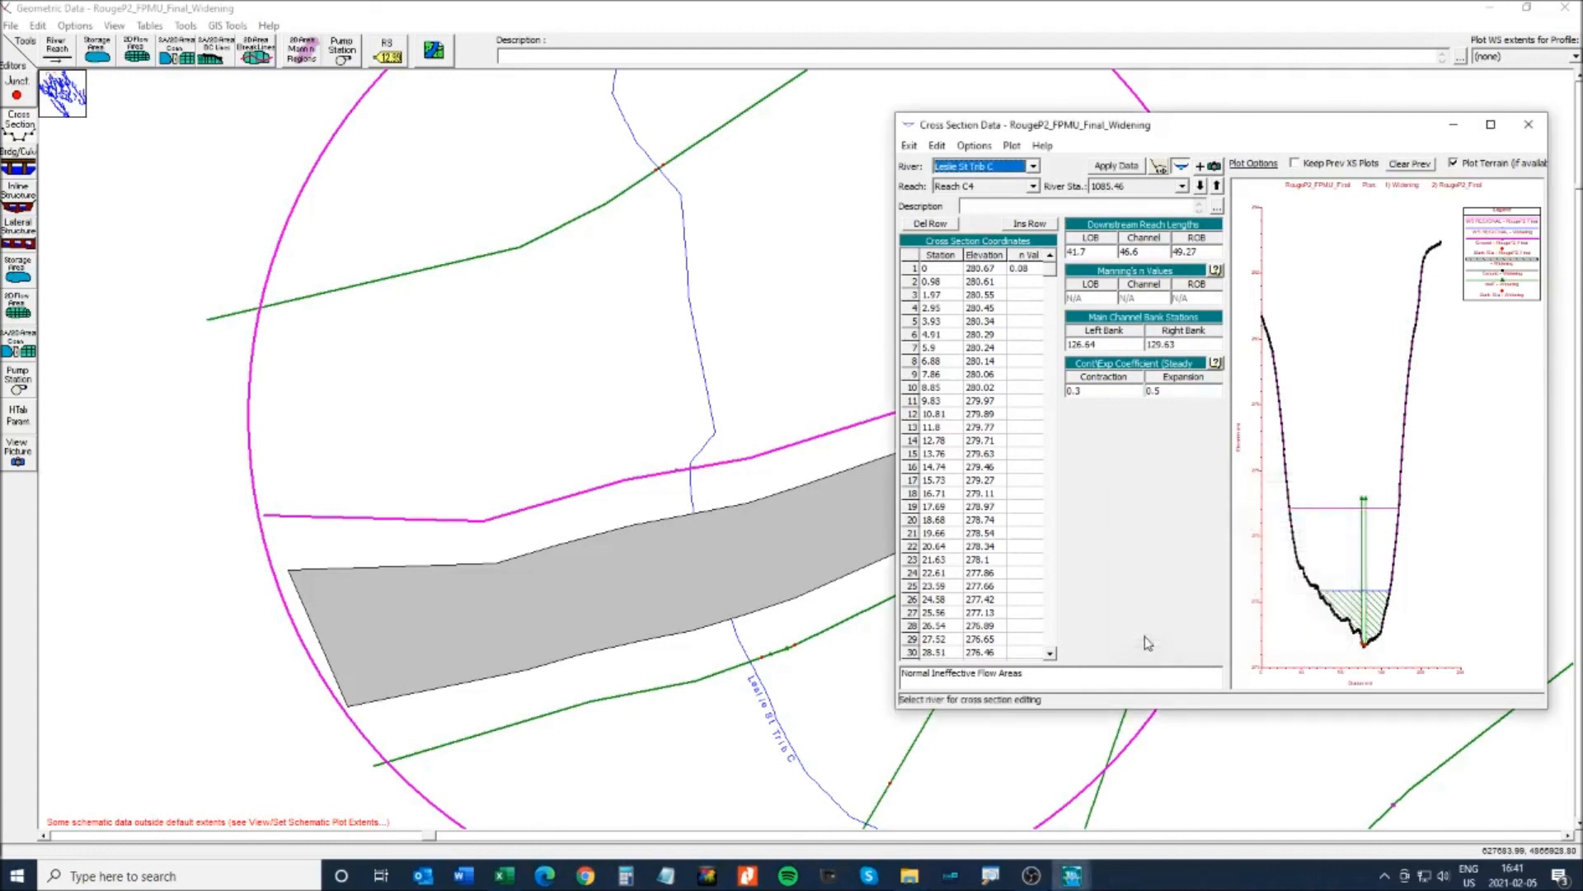
{"action": "left_click", "coordinate": [1528, 125]}
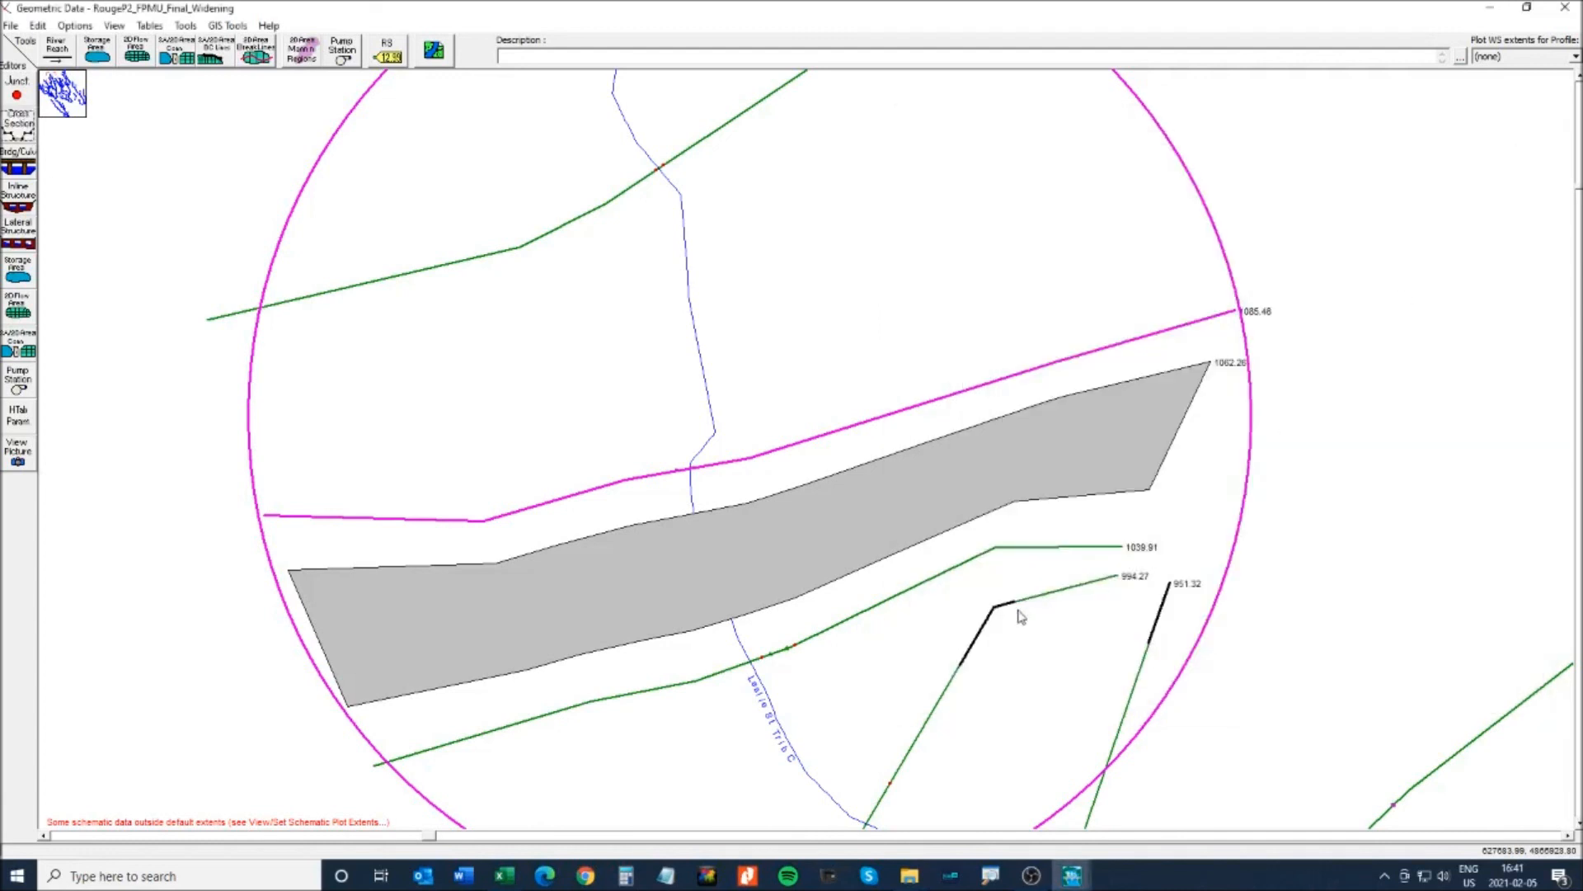
- Change cross section 1039.91's left ineffective flow station to 79.16
{"action": "right_click", "coordinate": [895, 604]}
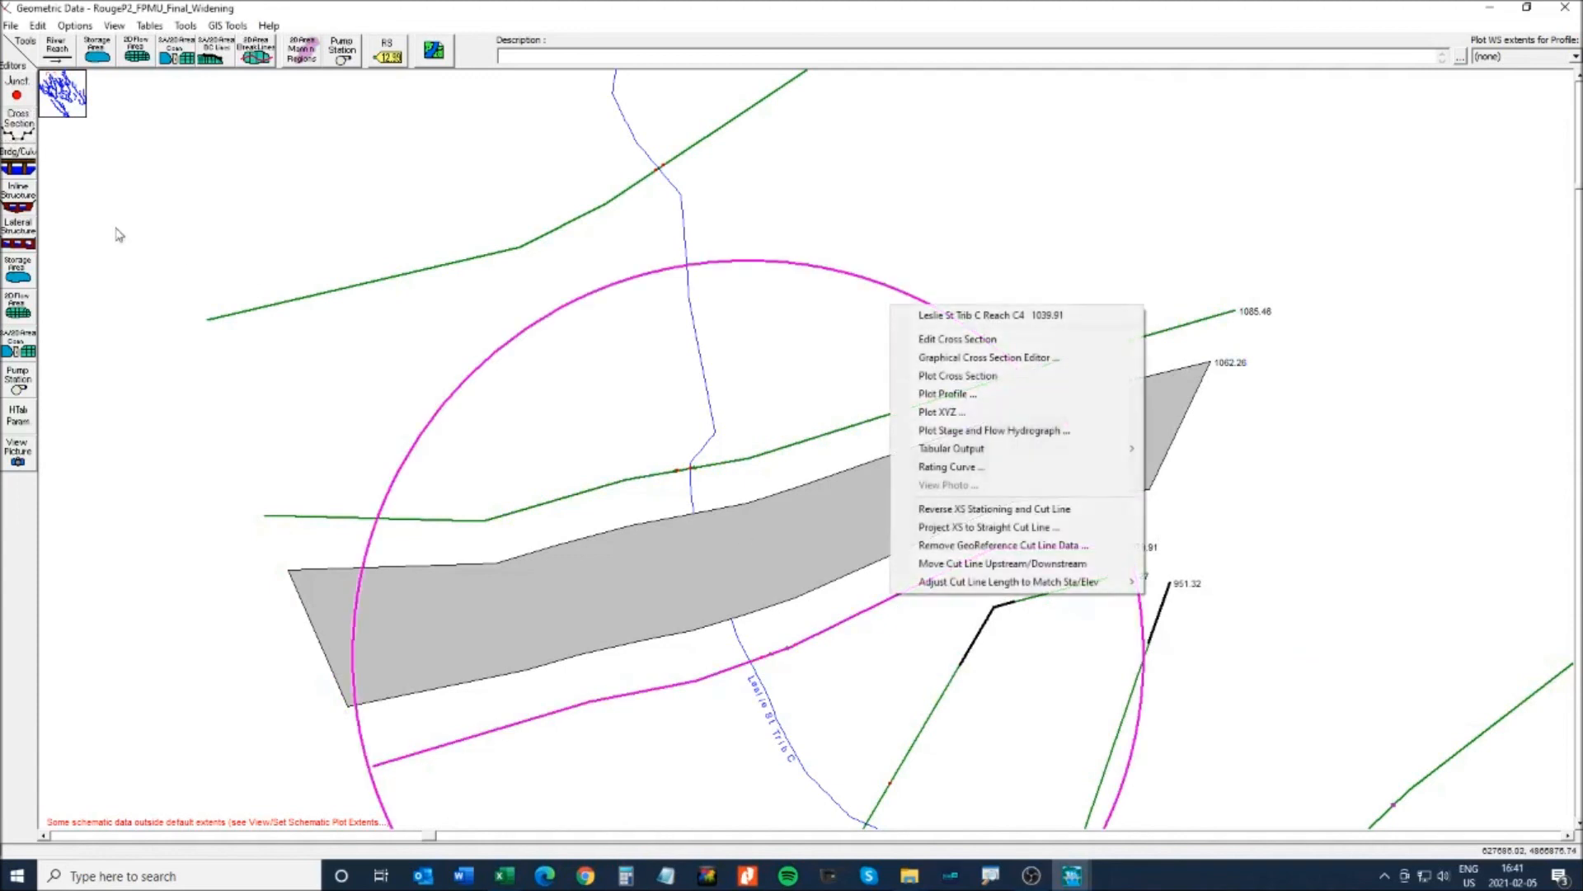
{"action": "left_click", "coordinate": [18, 130]}
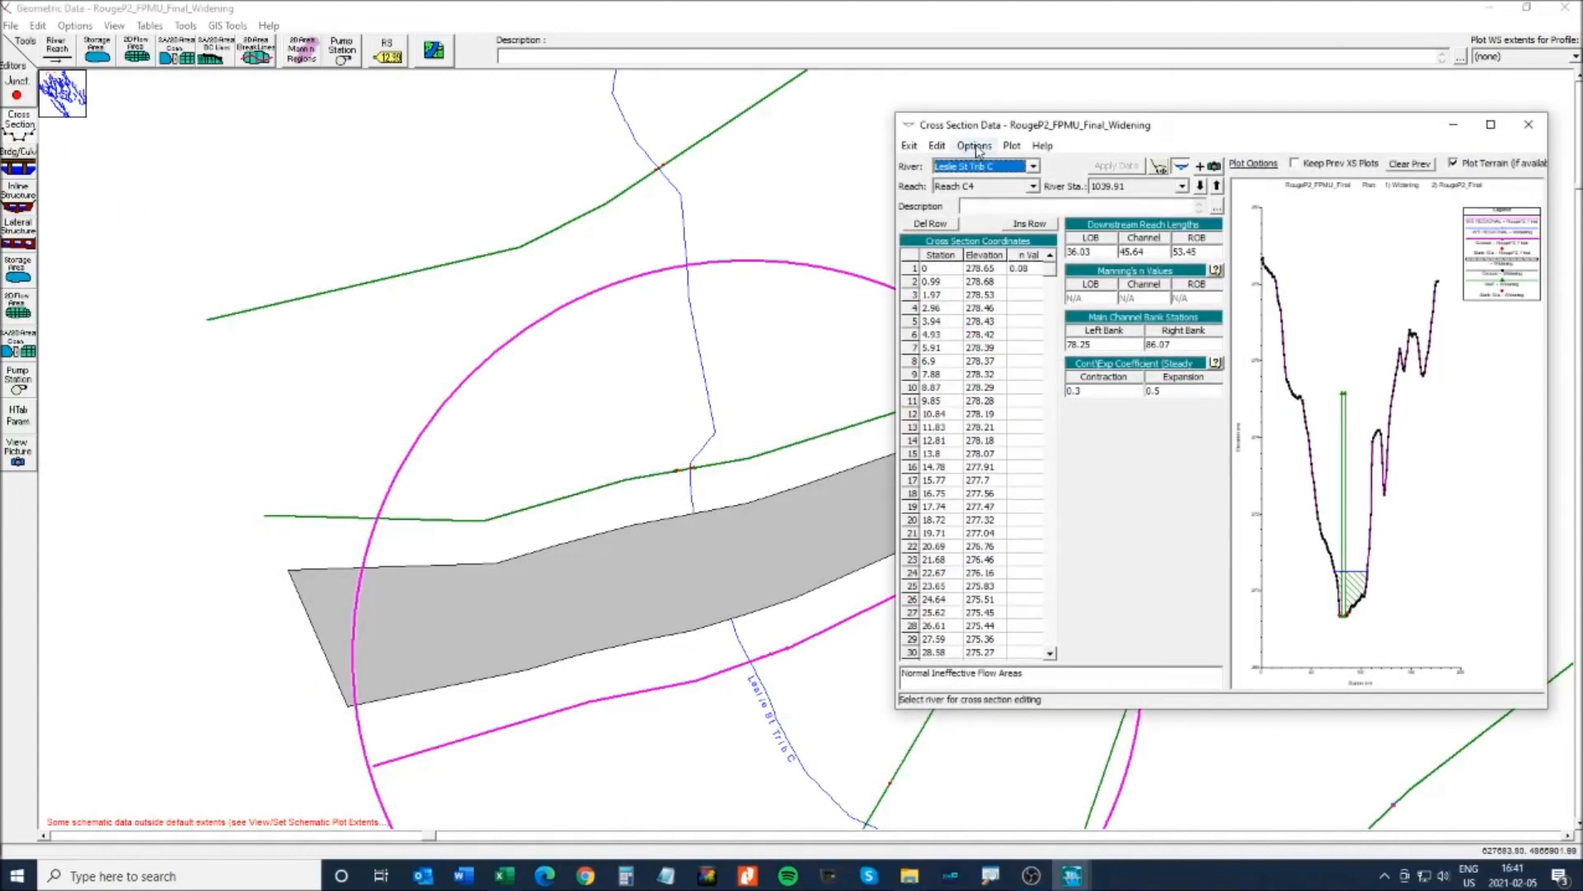
{"action": "left_click", "coordinate": [976, 148]}
{"action": "left_click", "coordinate": [1030, 322]}
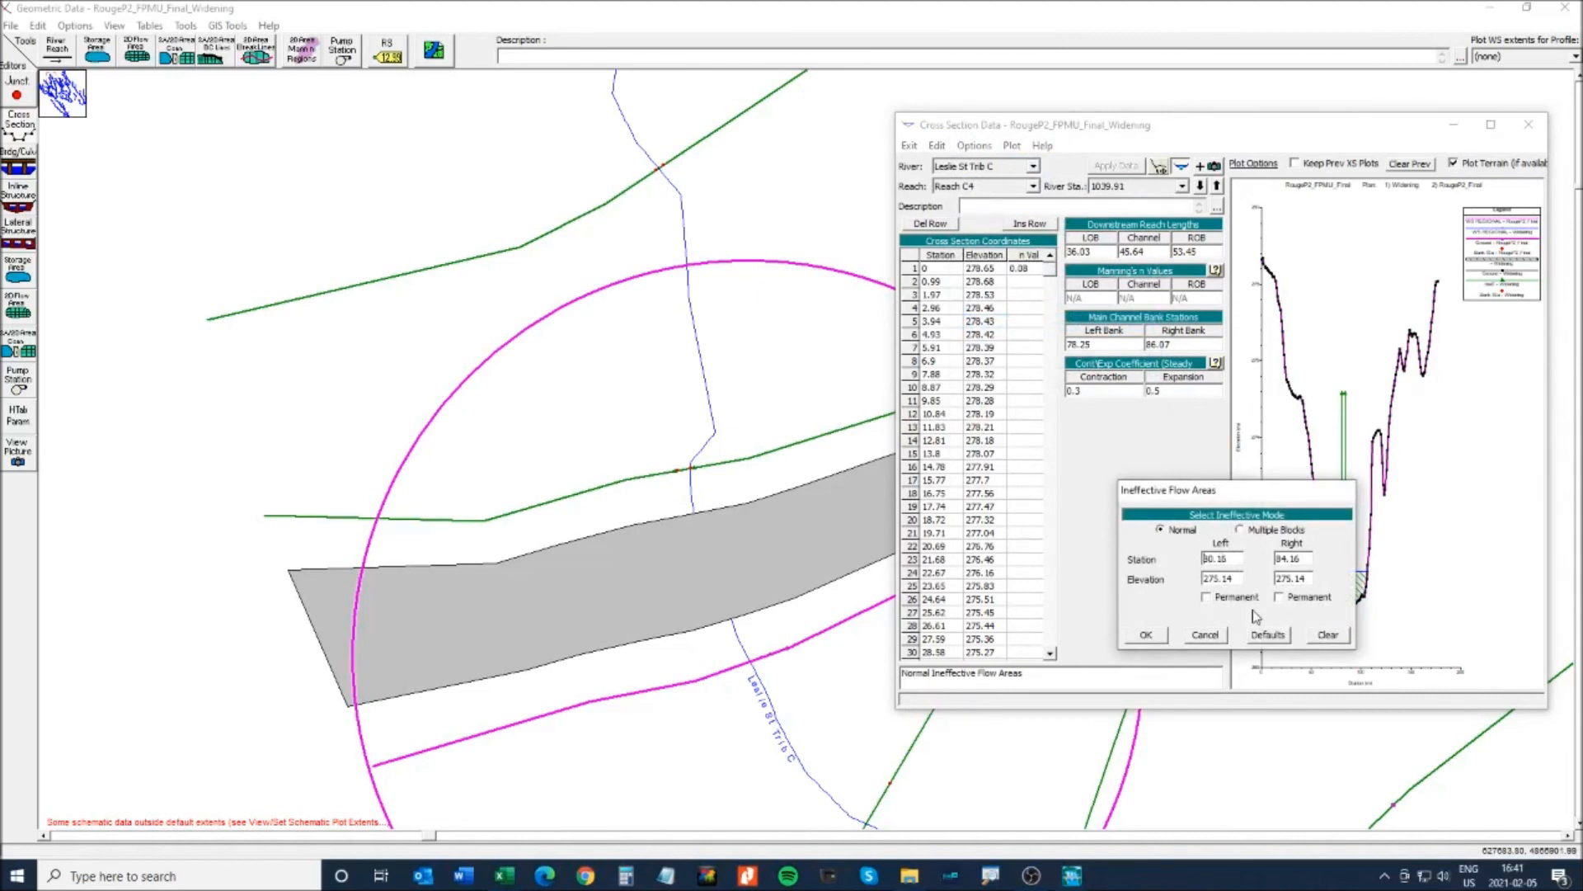
{"action": "type", "text": "79"}
{"action": "key", "text": "shift+Right"}
{"action": "left_click", "coordinate": [1145, 634]}
{"action": "left_click", "coordinate": [1528, 126]}
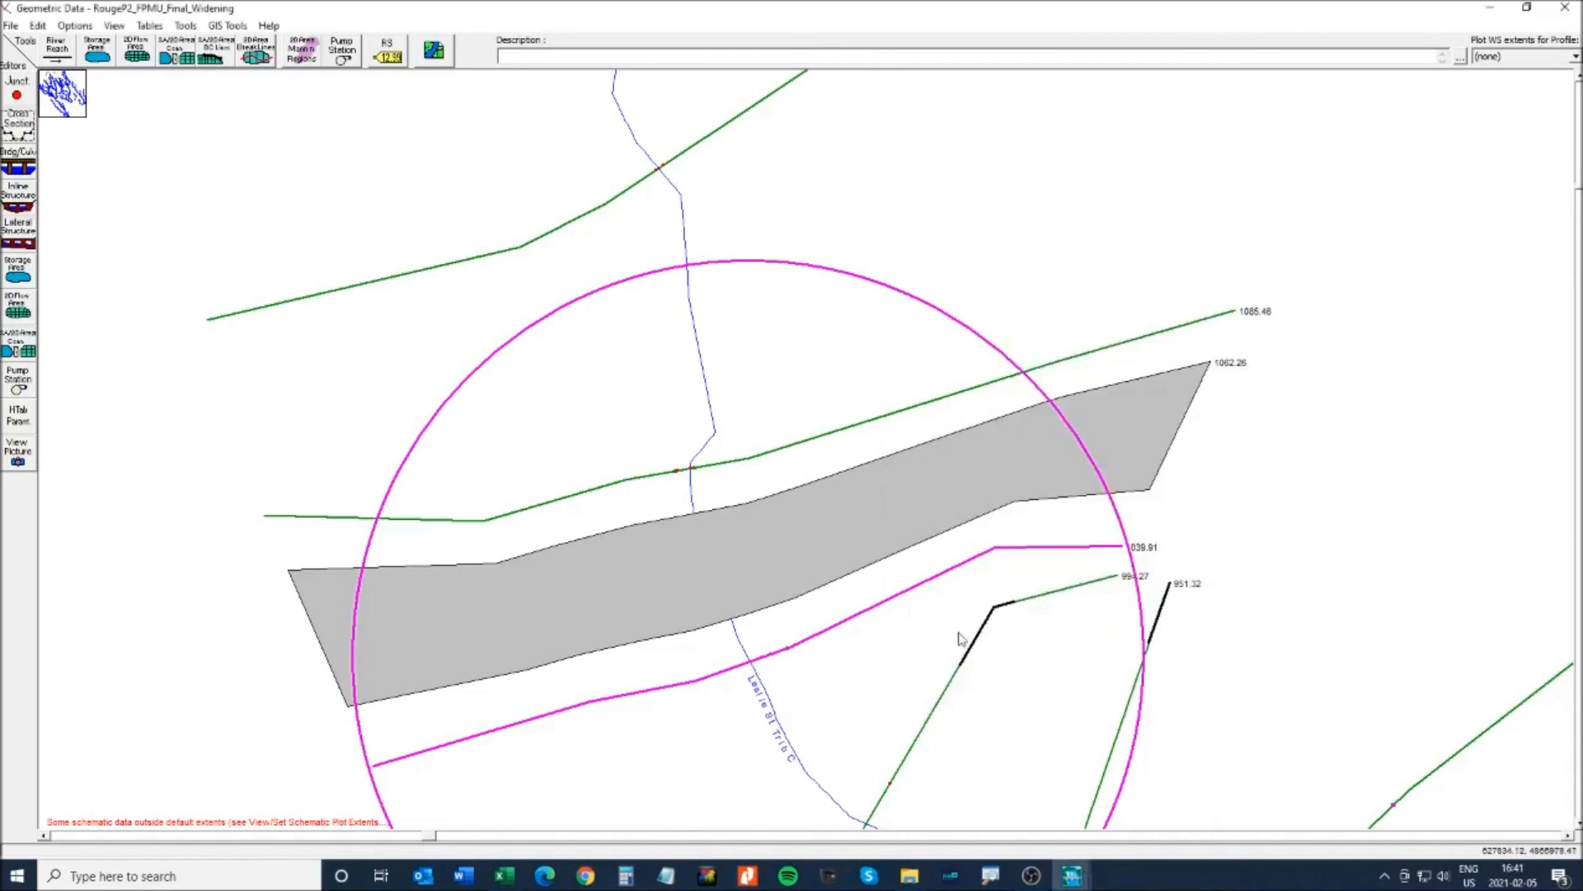
- Reopen the culvert data for RS 1062.26 and its view options
{"action": "right_click", "coordinate": [717, 546]}
{"action": "left_click", "coordinate": [785, 576]}
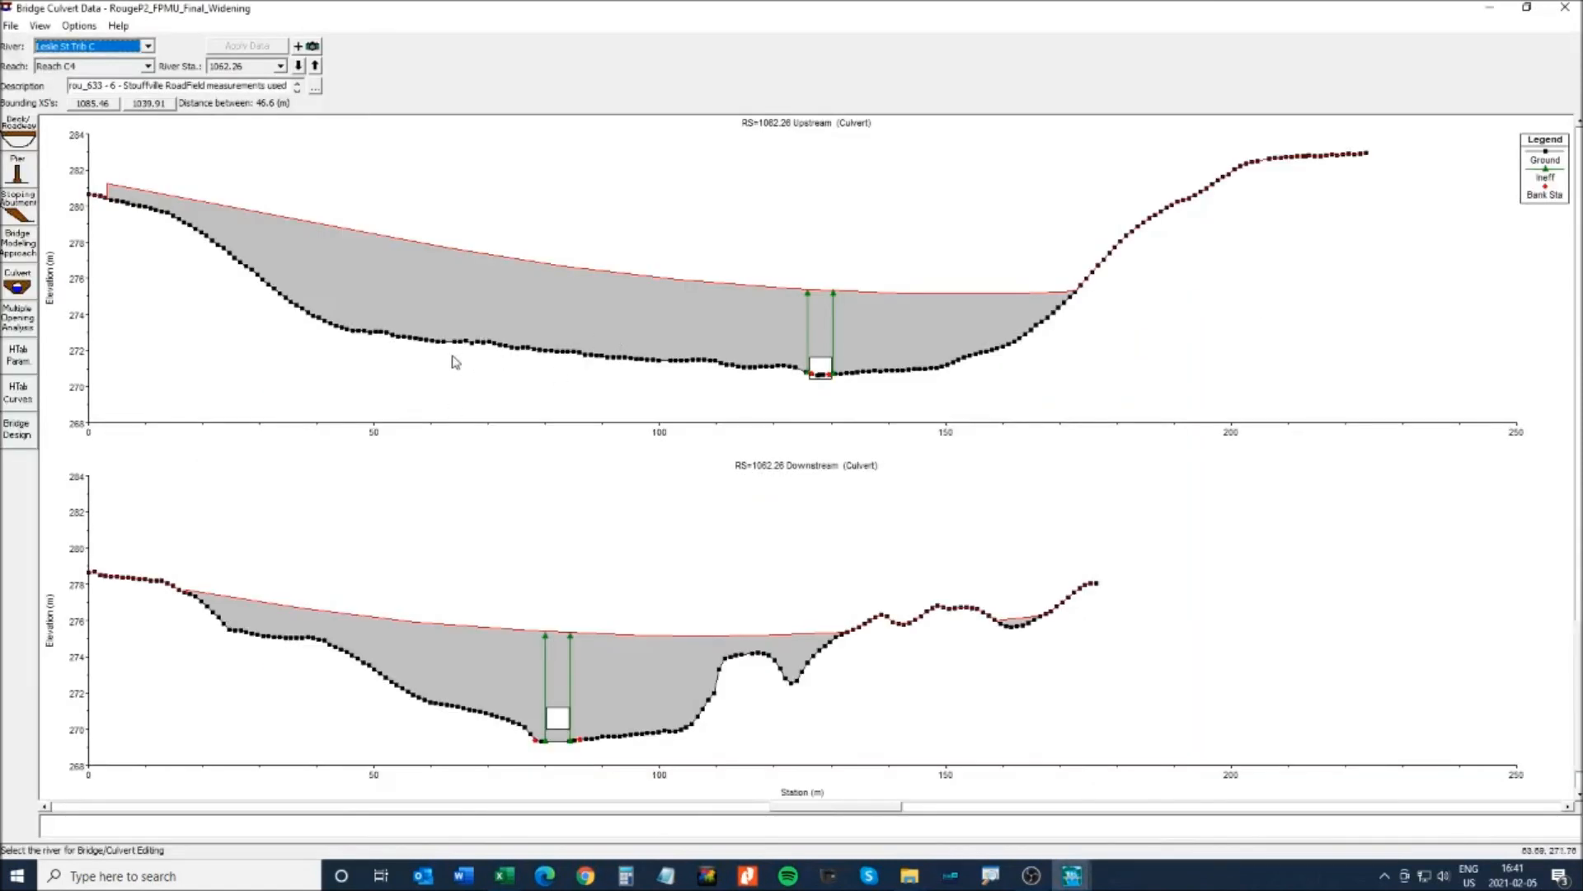
{"action": "left_click", "coordinate": [41, 27]}
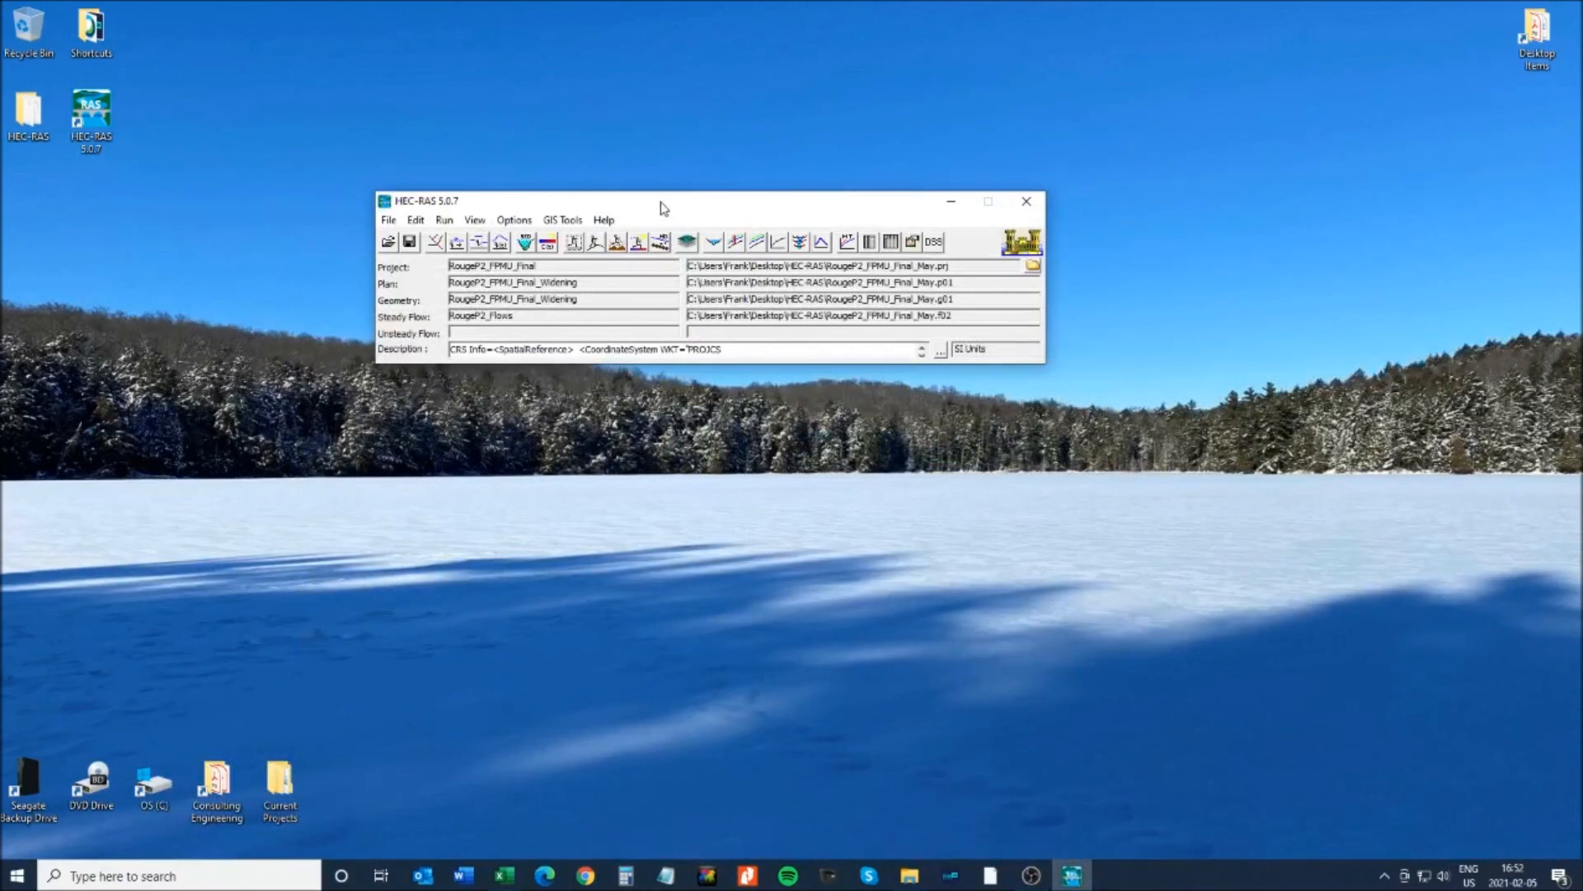
- Open the maximized profile plot and zoom in on the culvert reach near 1000–1300 m
{"action": "left_click_drag", "start_coordinate": [663, 206], "coordinate": [663, 230]}
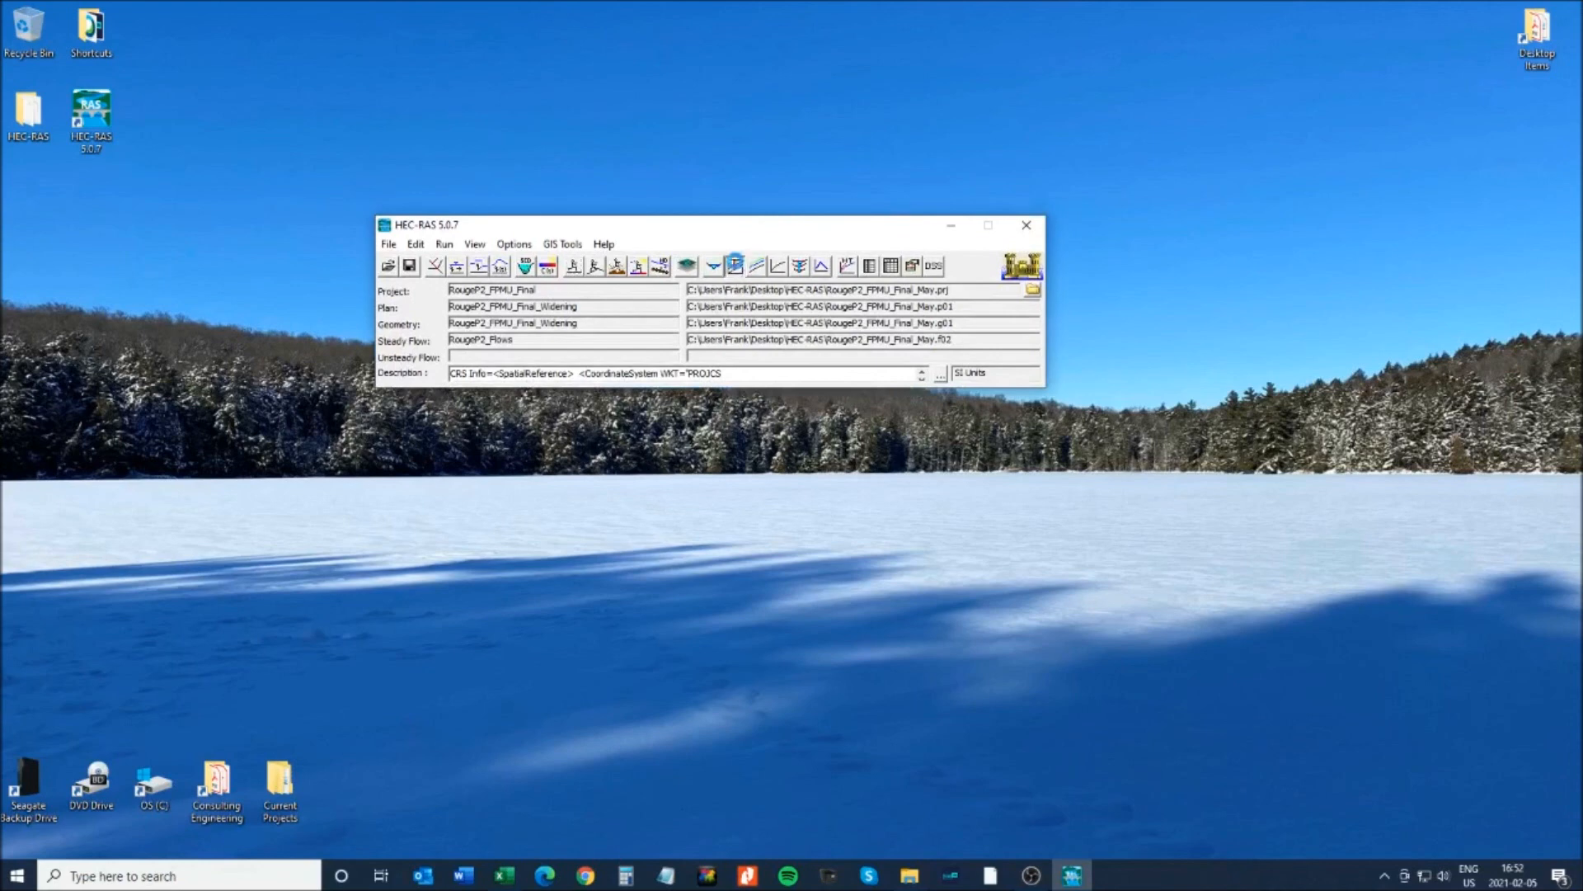
{"action": "left_click", "coordinate": [735, 266]}
{"action": "left_click", "coordinate": [960, 277]}
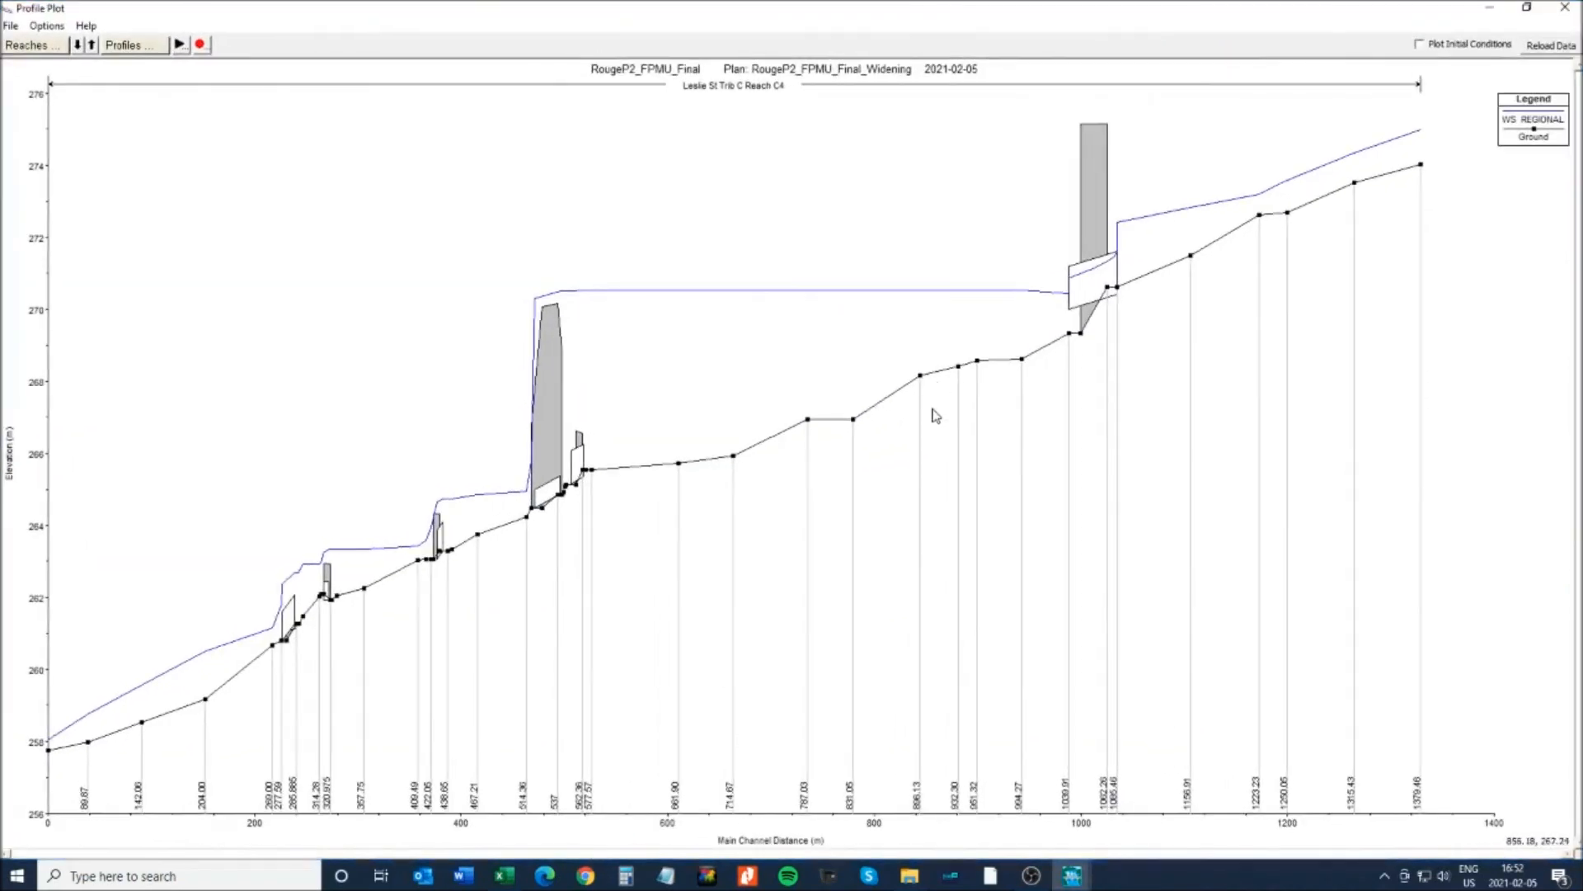
{"action": "left_click", "coordinate": [47, 26]}
{"action": "left_click", "coordinate": [49, 39]}
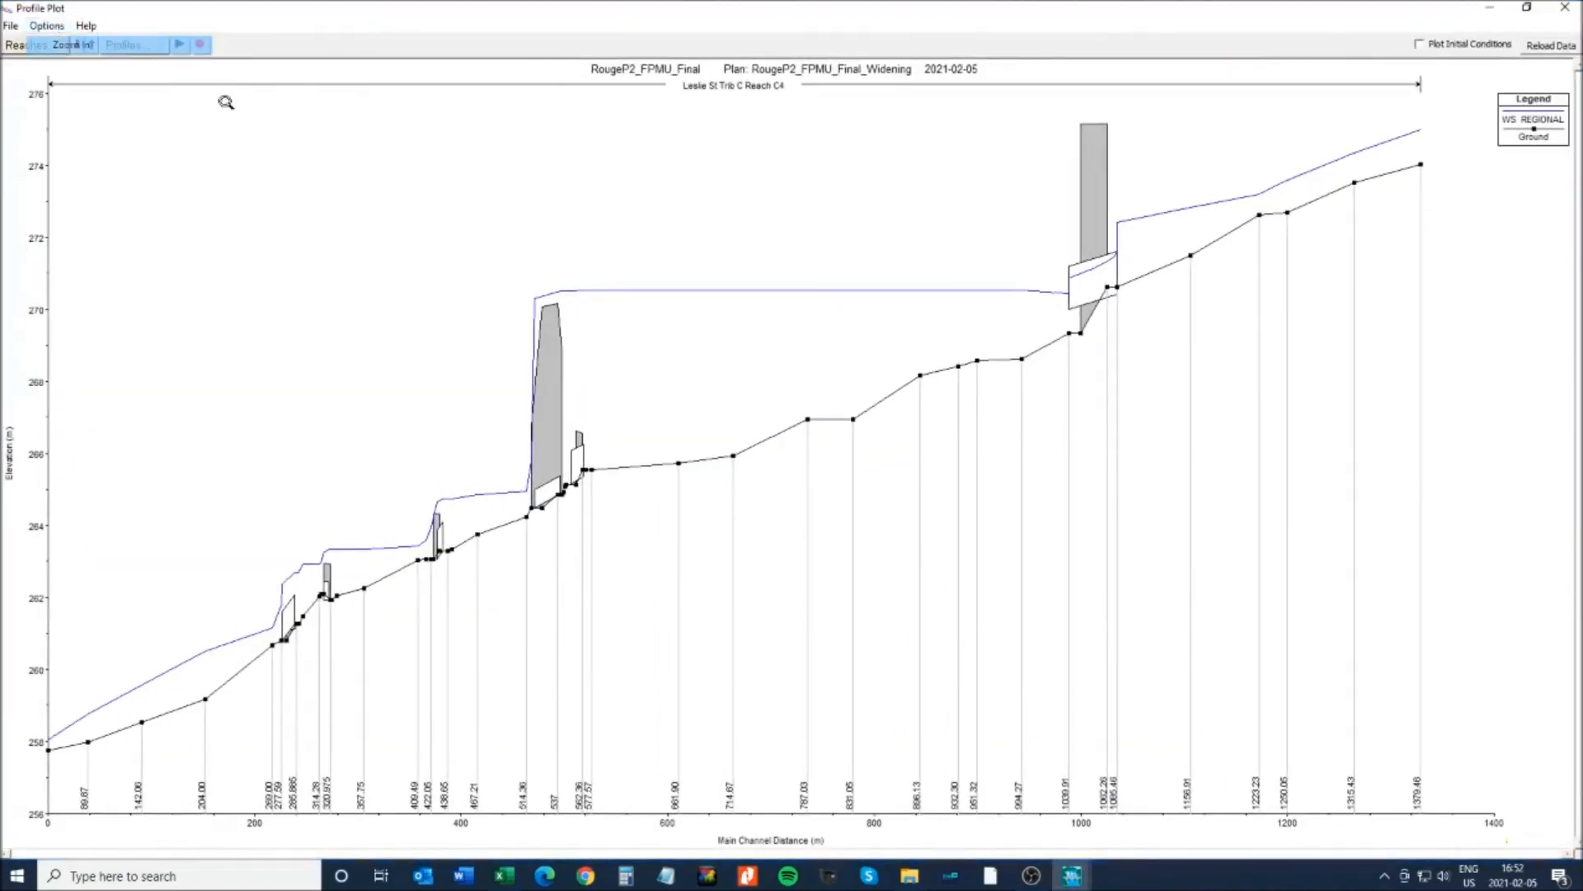
{"action": "left_click_drag", "start_coordinate": [995, 100], "coordinate": [1430, 412]}
- Compare the Widening plan with RougeP2_FPMU_Final, including ground geometry
{"action": "left_click", "coordinate": [47, 26]}
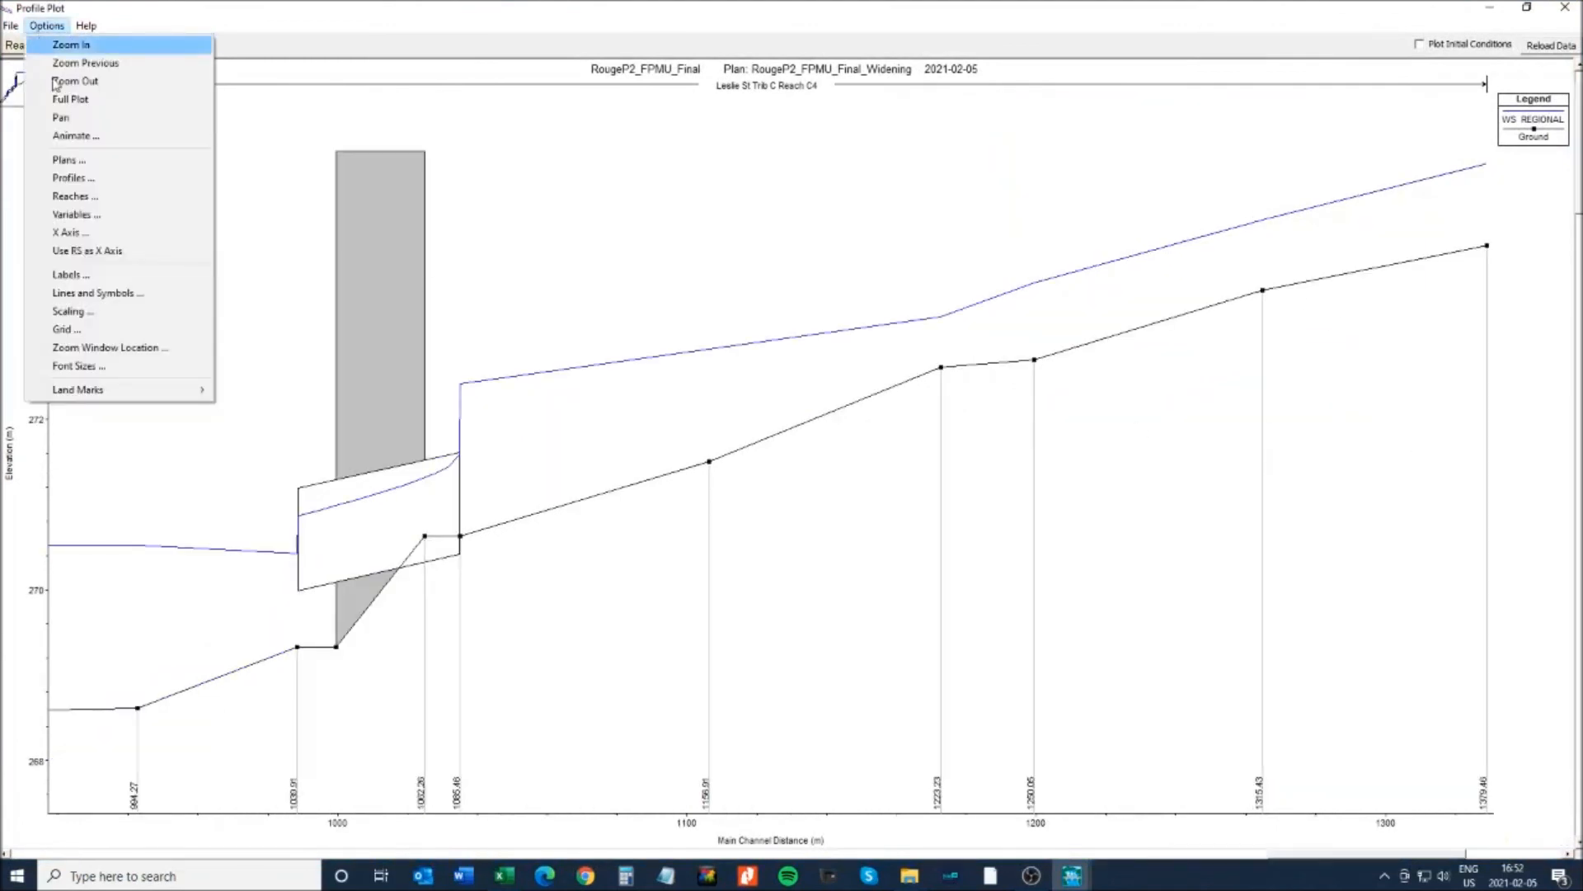
{"action": "left_click", "coordinate": [66, 159]}
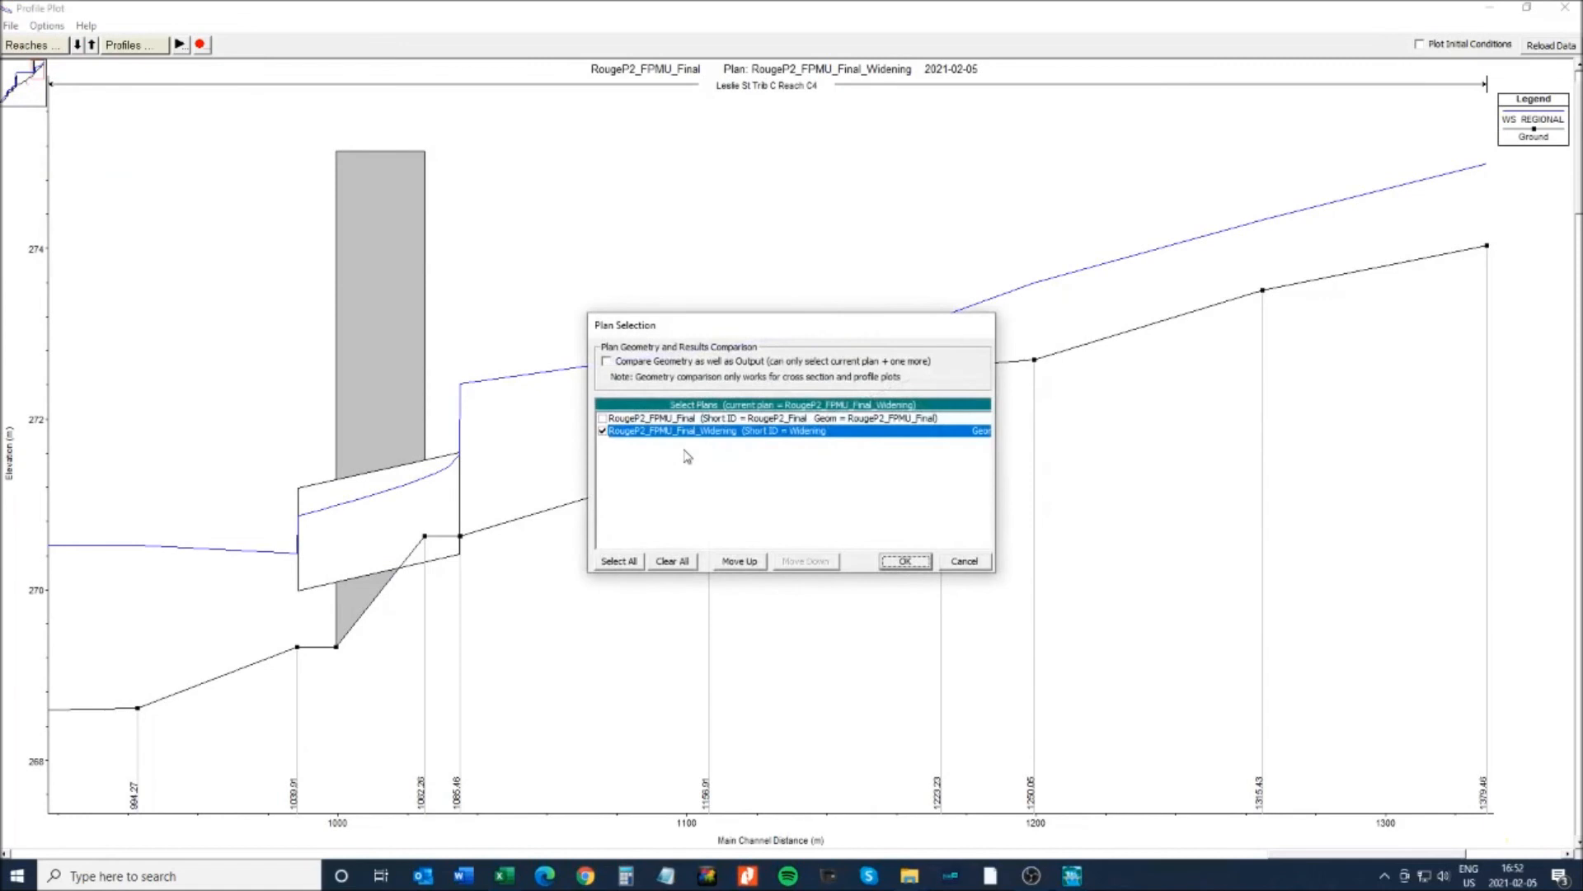
{"action": "left_click", "coordinate": [621, 418]}
{"action": "left_click", "coordinate": [608, 363]}
{"action": "left_click", "coordinate": [904, 561]}
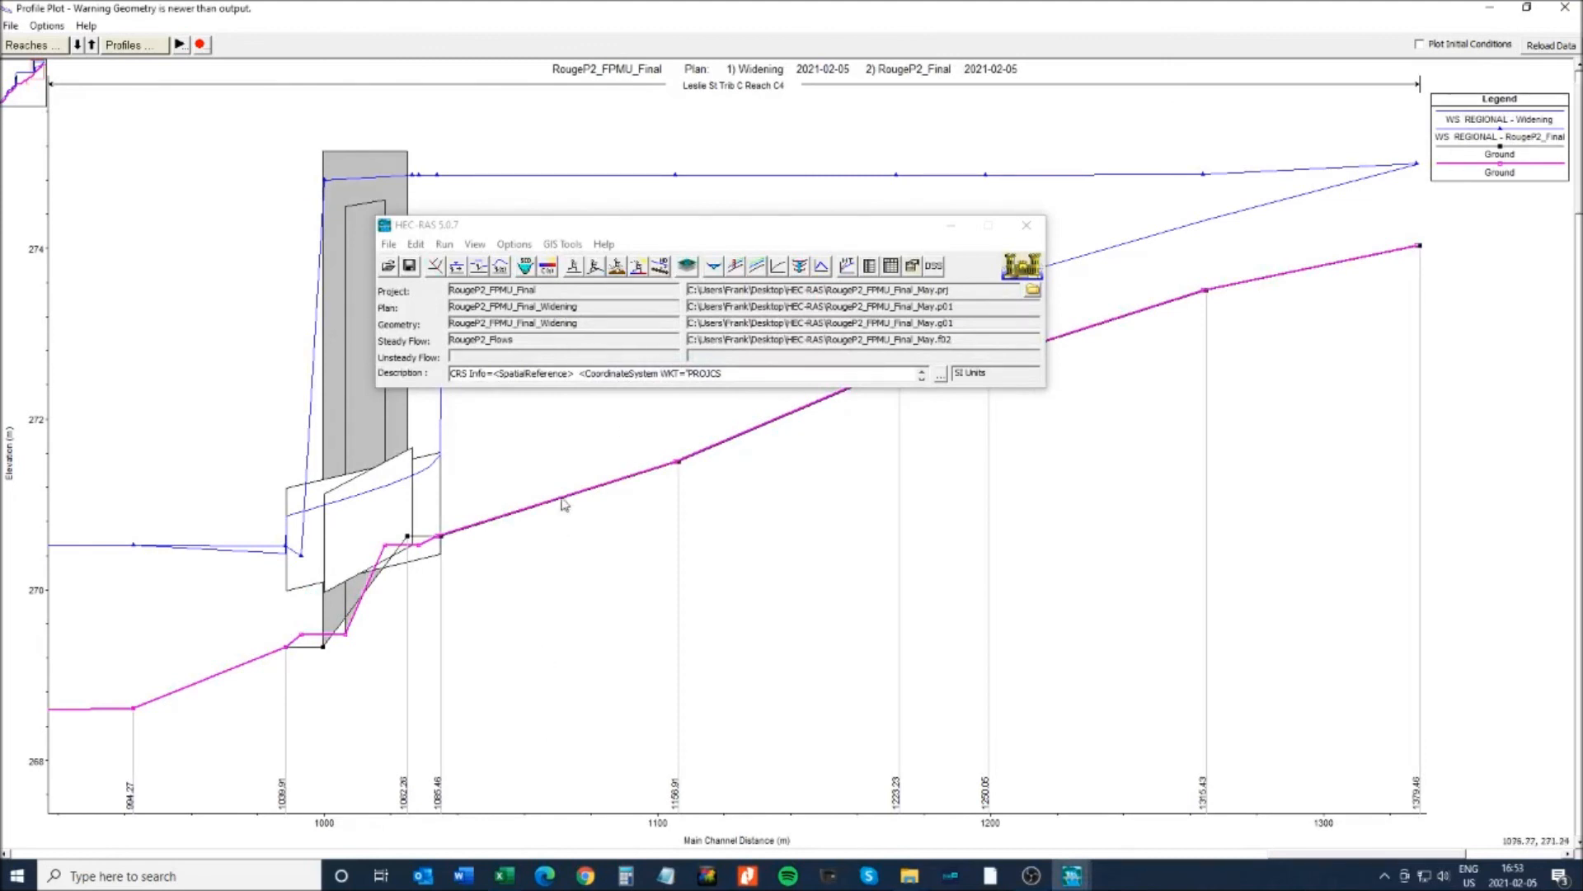
- Move the main project window out of the way and bring the profile plot to the front
{"action": "left_click_drag", "start_coordinate": [670, 233], "coordinate": [760, 266]}
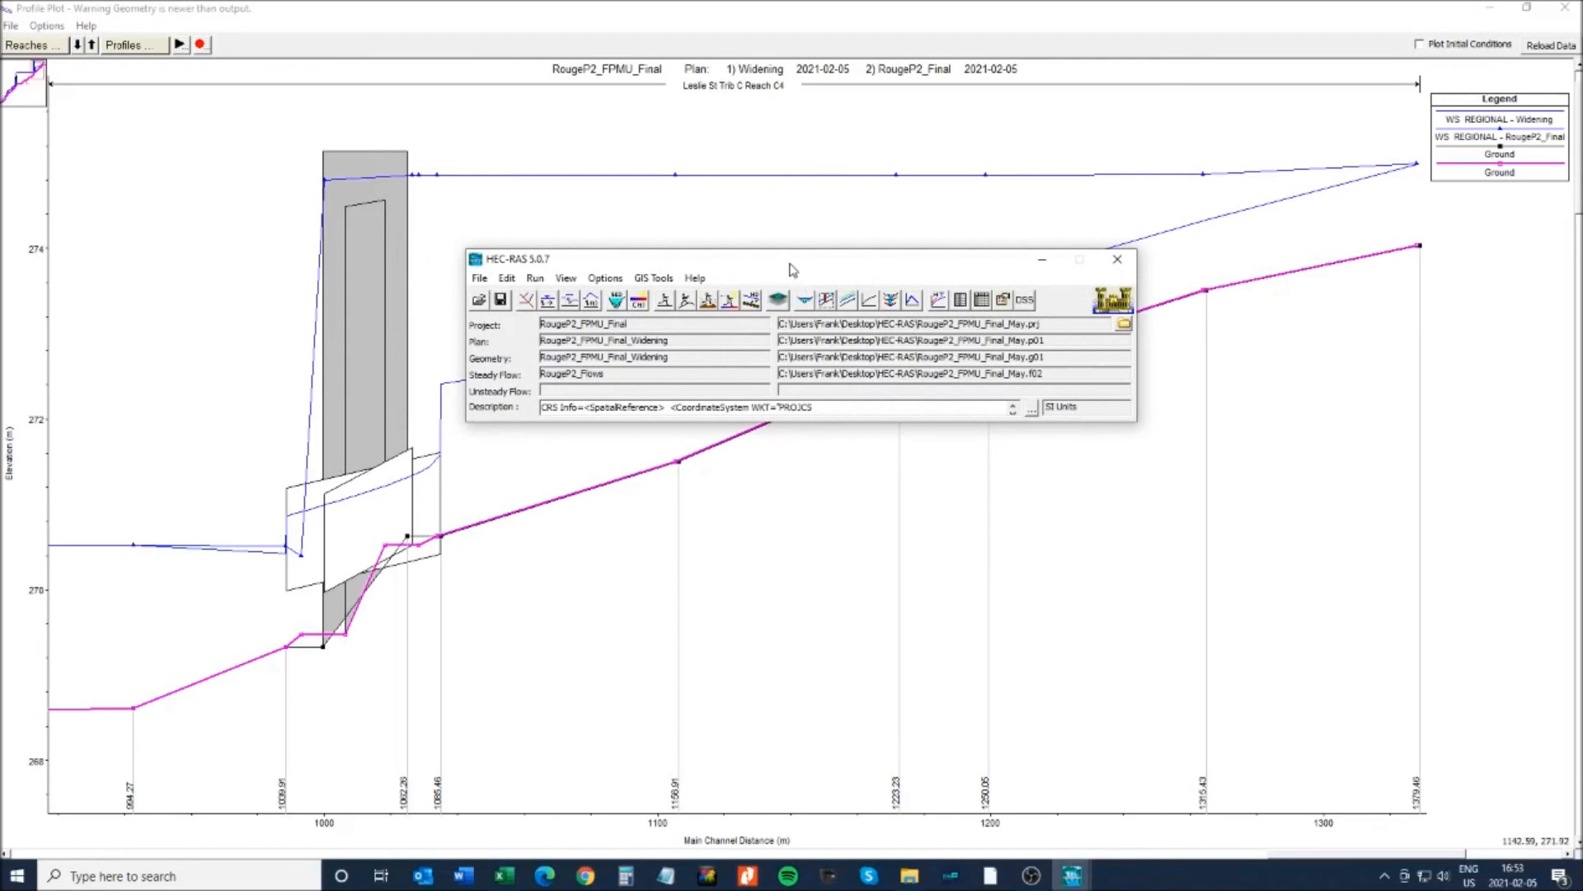
{"action": "left_click_drag", "start_coordinate": [786, 266], "coordinate": [1097, 582]}
{"action": "left_click", "coordinate": [829, 471]}
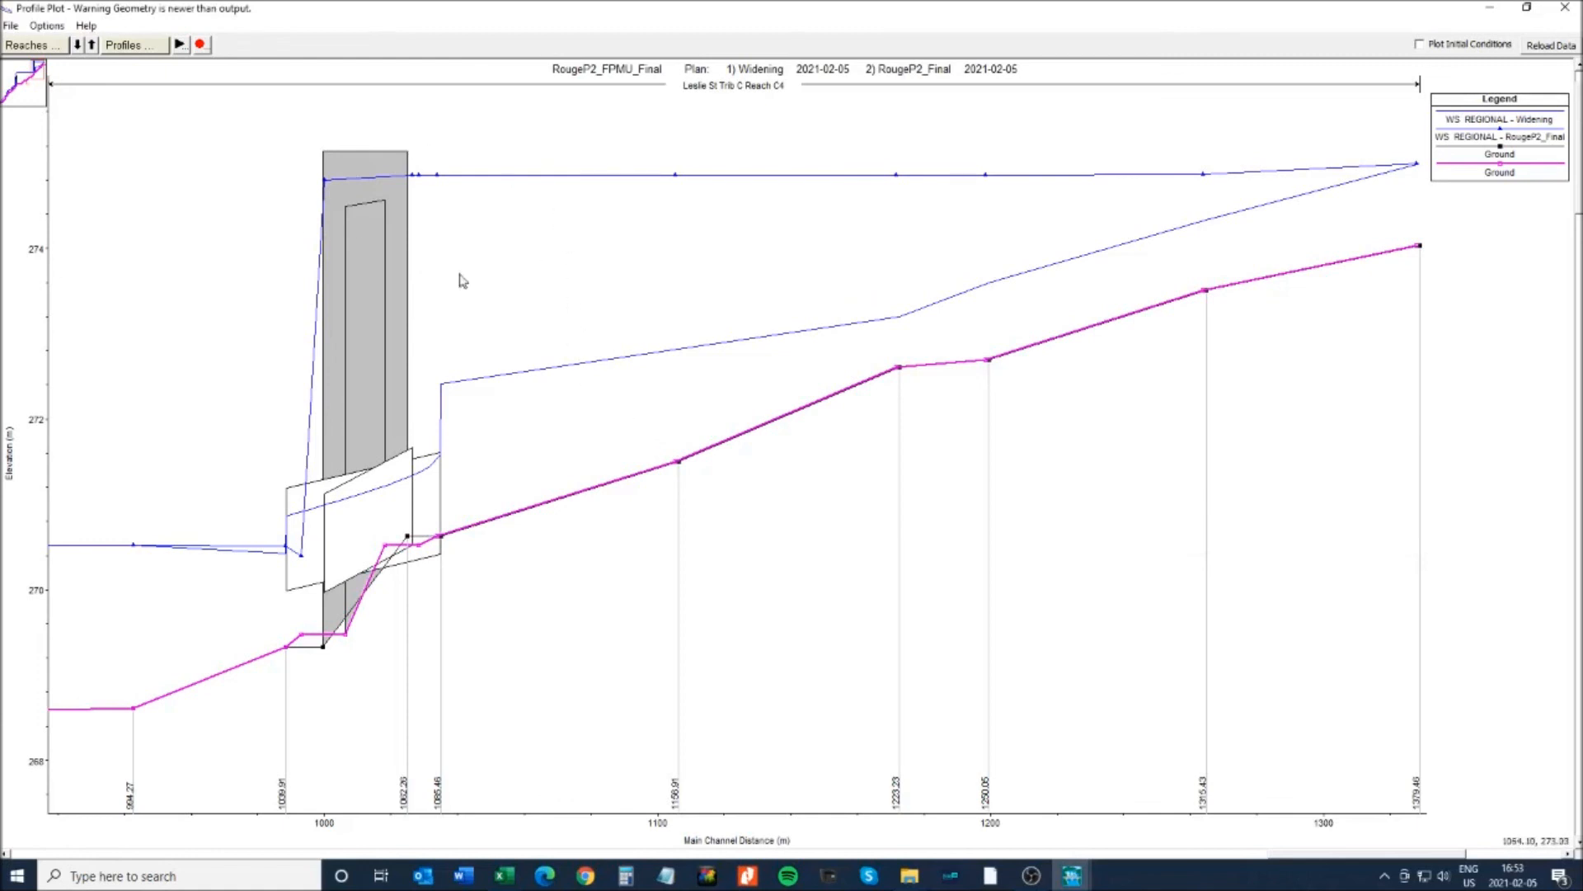
- Swap REGIONAL out of the plan comparison, stepping through the 100YR, 50YR and 25YR profiles
{"action": "left_click", "coordinate": [120, 47]}
{"action": "left_click", "coordinate": [108, 136]}
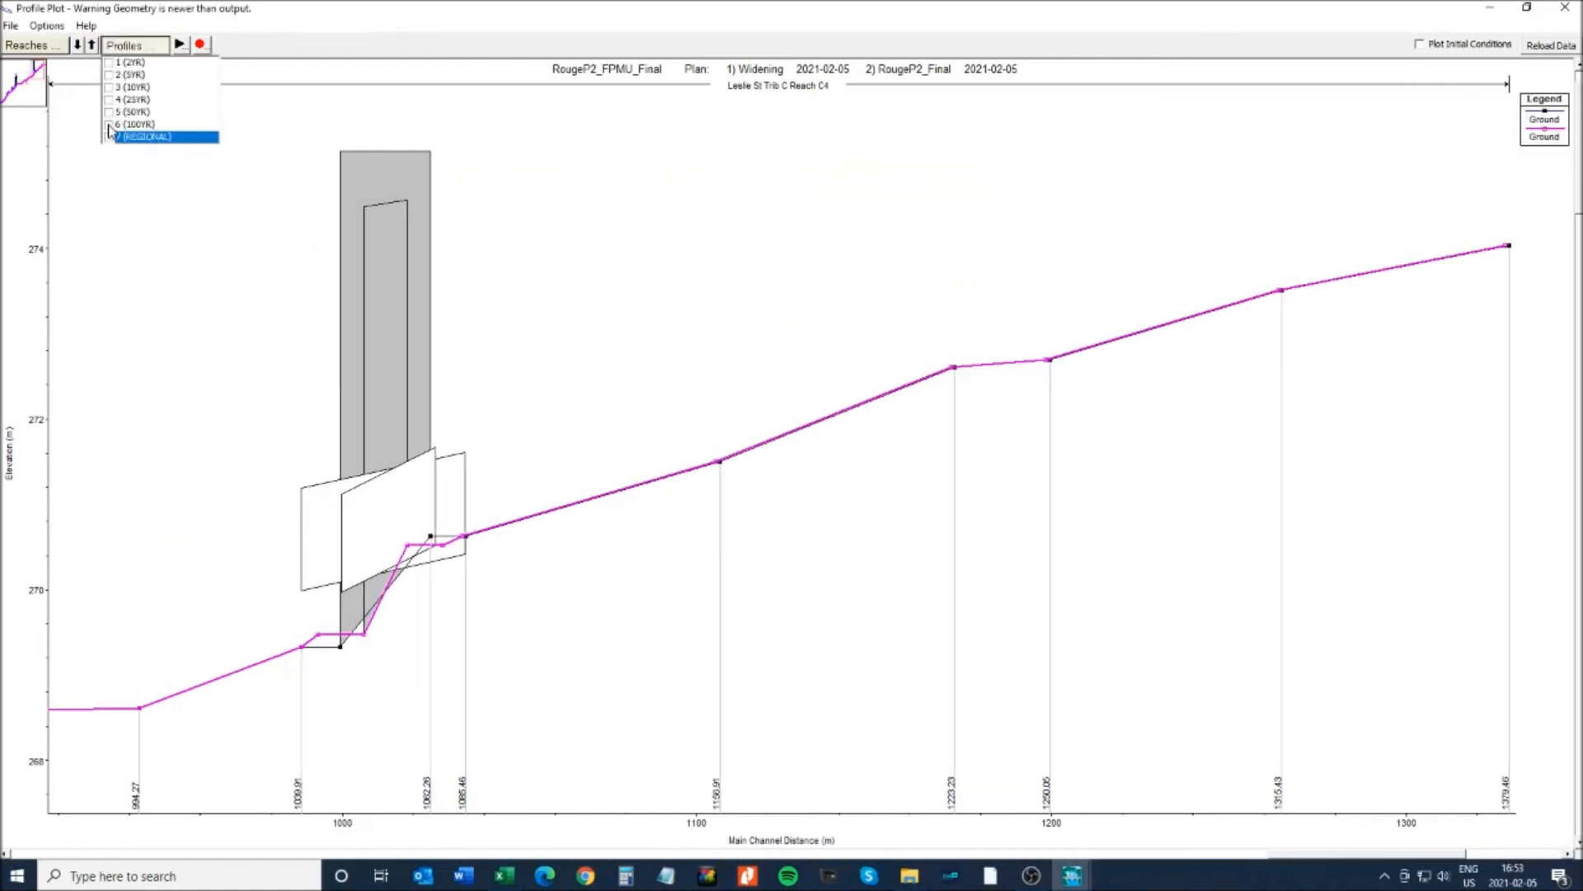
{"action": "left_click", "coordinate": [109, 124]}
{"action": "left_click", "coordinate": [108, 124]}
{"action": "left_click", "coordinate": [109, 112]}
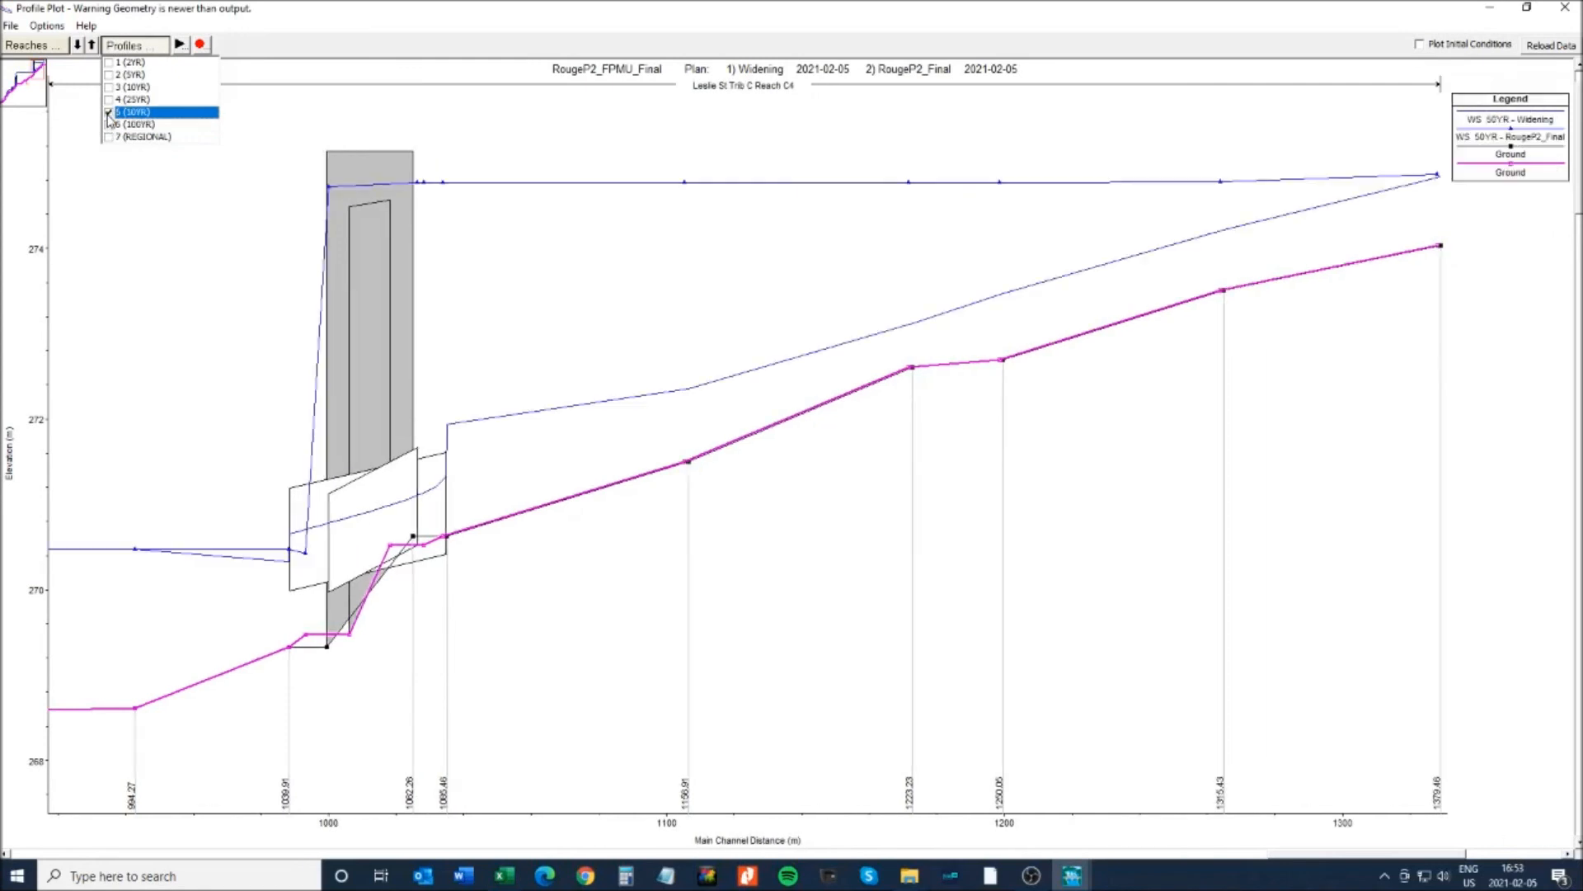
{"action": "left_click", "coordinate": [109, 113]}
{"action": "left_click", "coordinate": [109, 100]}
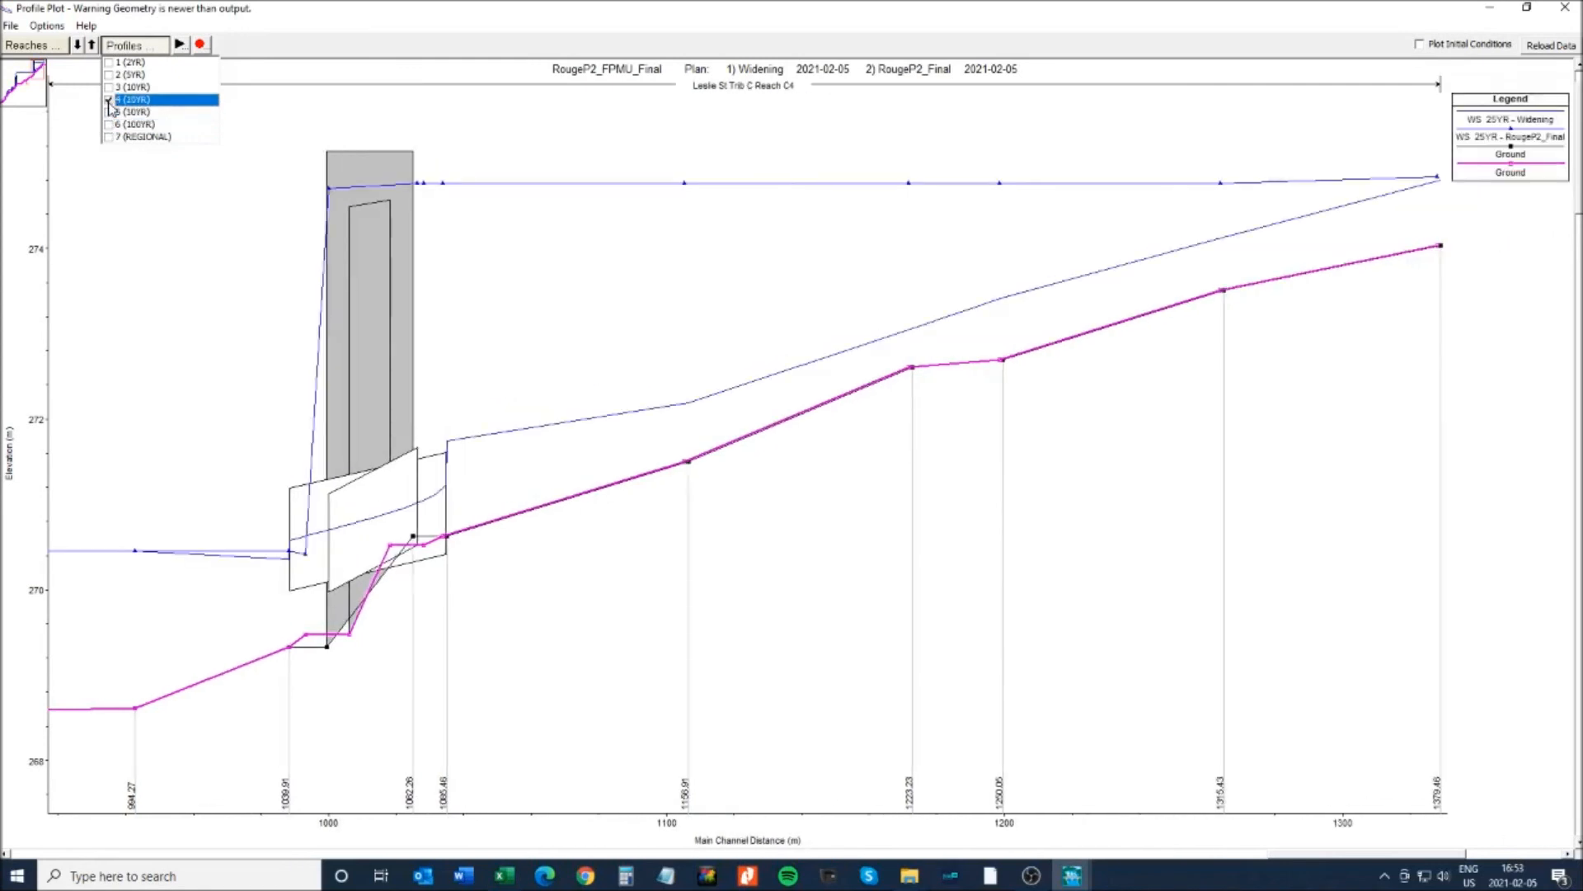
- Continue through the 10YR and 5YR profiles, finishing with only the 2YR profile plotted
{"action": "left_click", "coordinate": [109, 100]}
{"action": "left_click", "coordinate": [109, 88]}
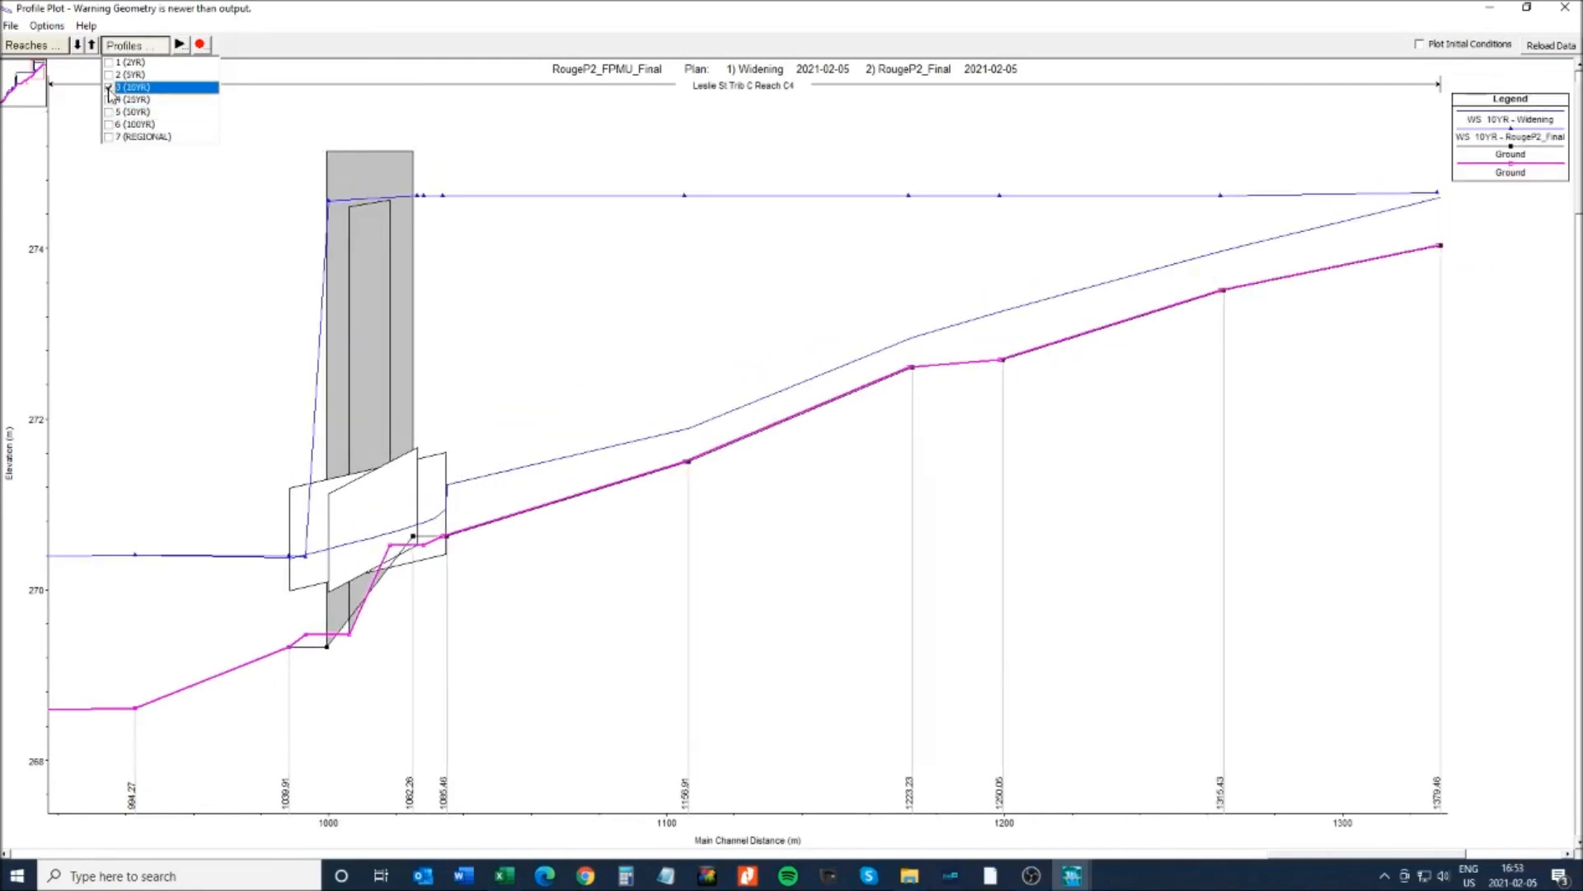
{"action": "left_click", "coordinate": [109, 87]}
{"action": "left_click", "coordinate": [109, 76]}
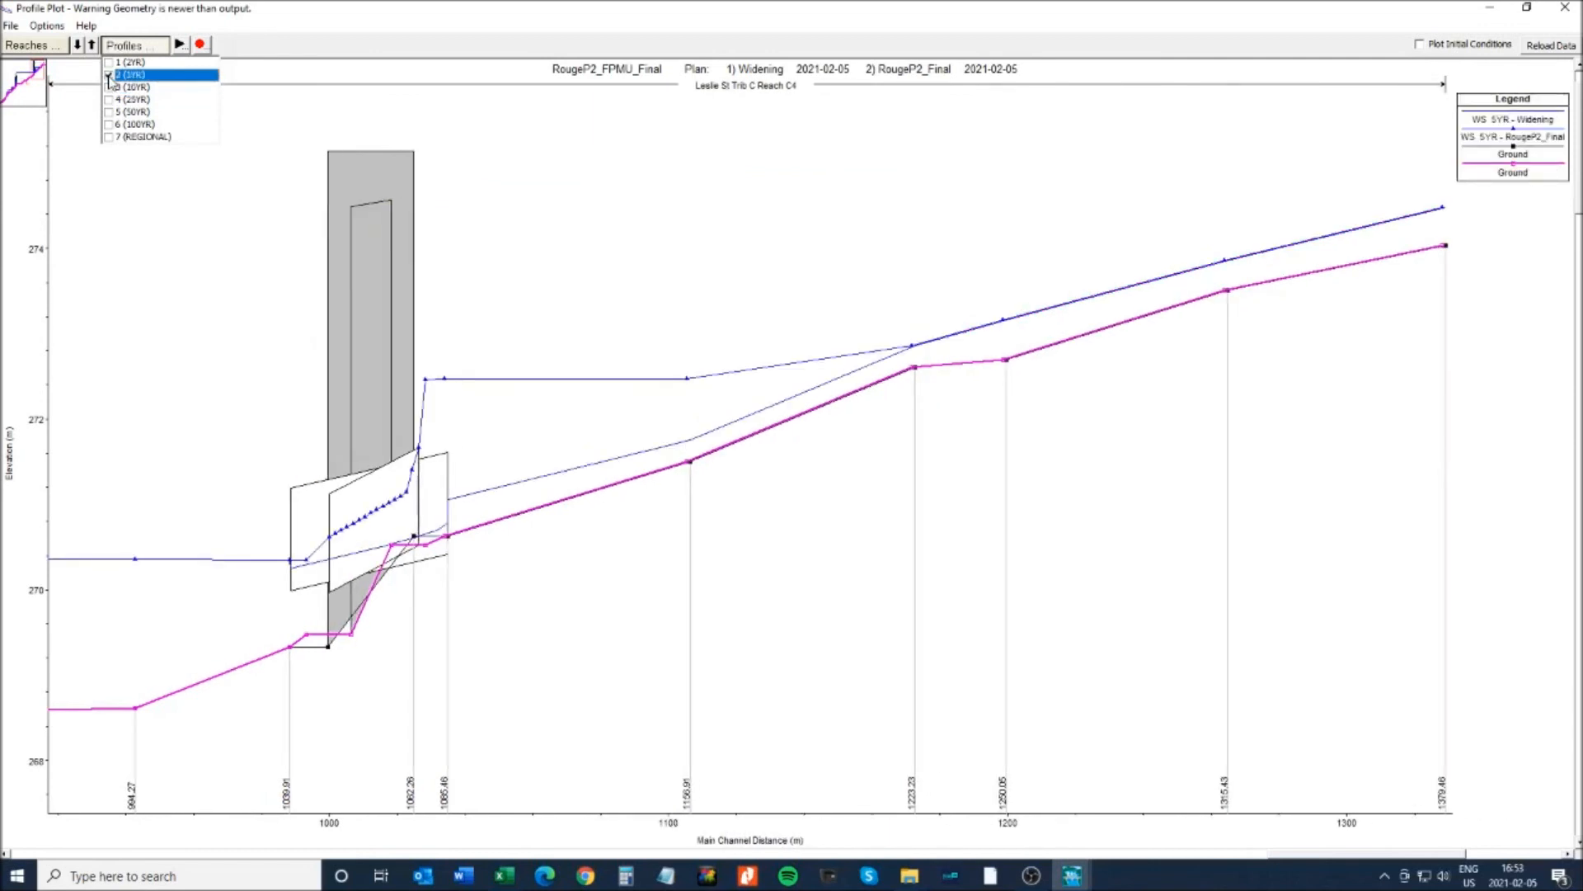
{"action": "left_click", "coordinate": [109, 76]}
{"action": "left_click", "coordinate": [109, 63]}
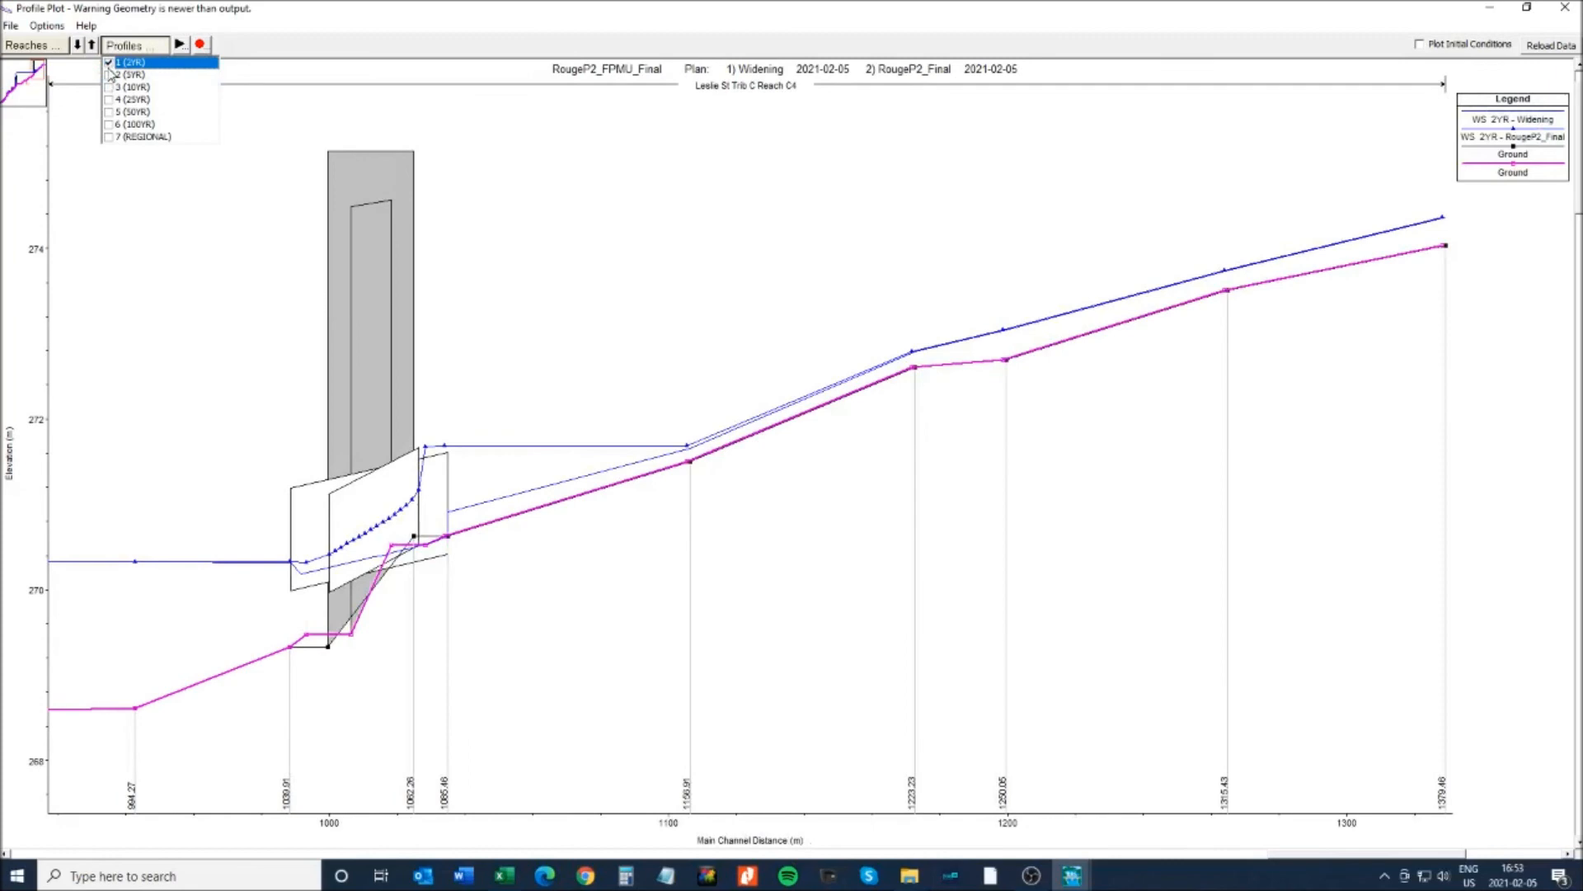